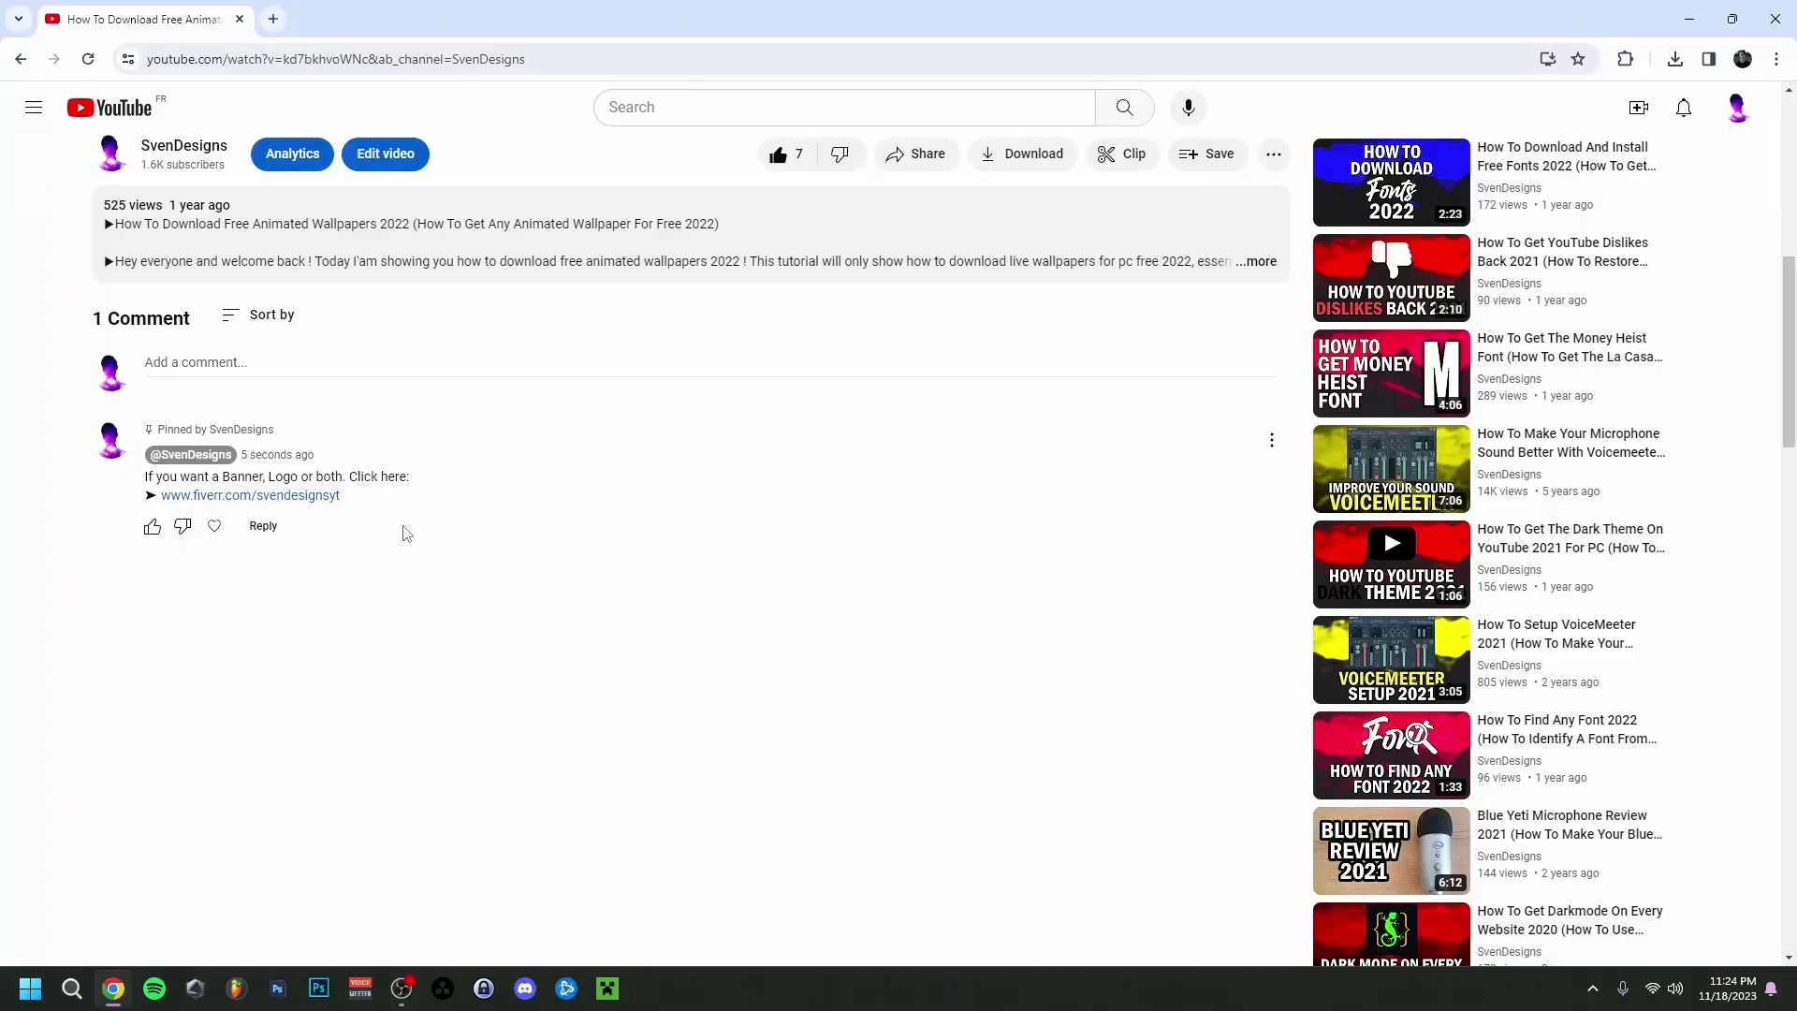
click(302, 499)
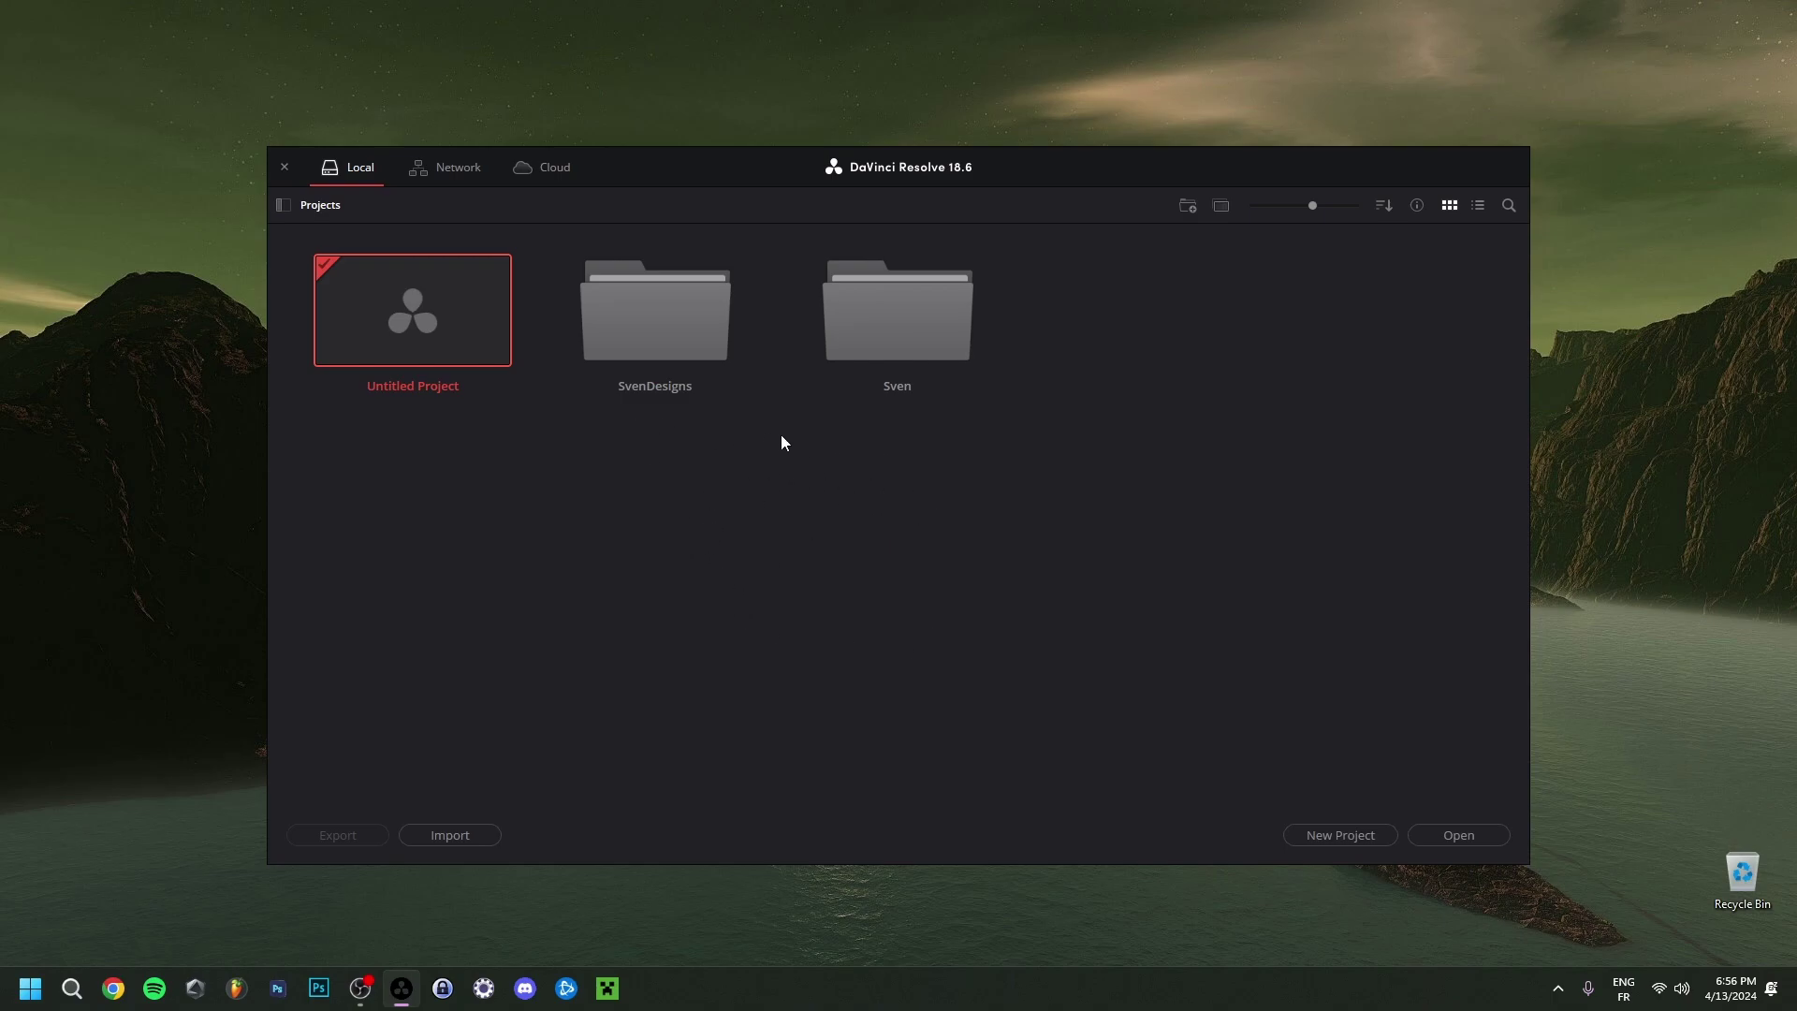
Look into the SvenDesigns project folder and return to the main project list.
double_click(617, 318)
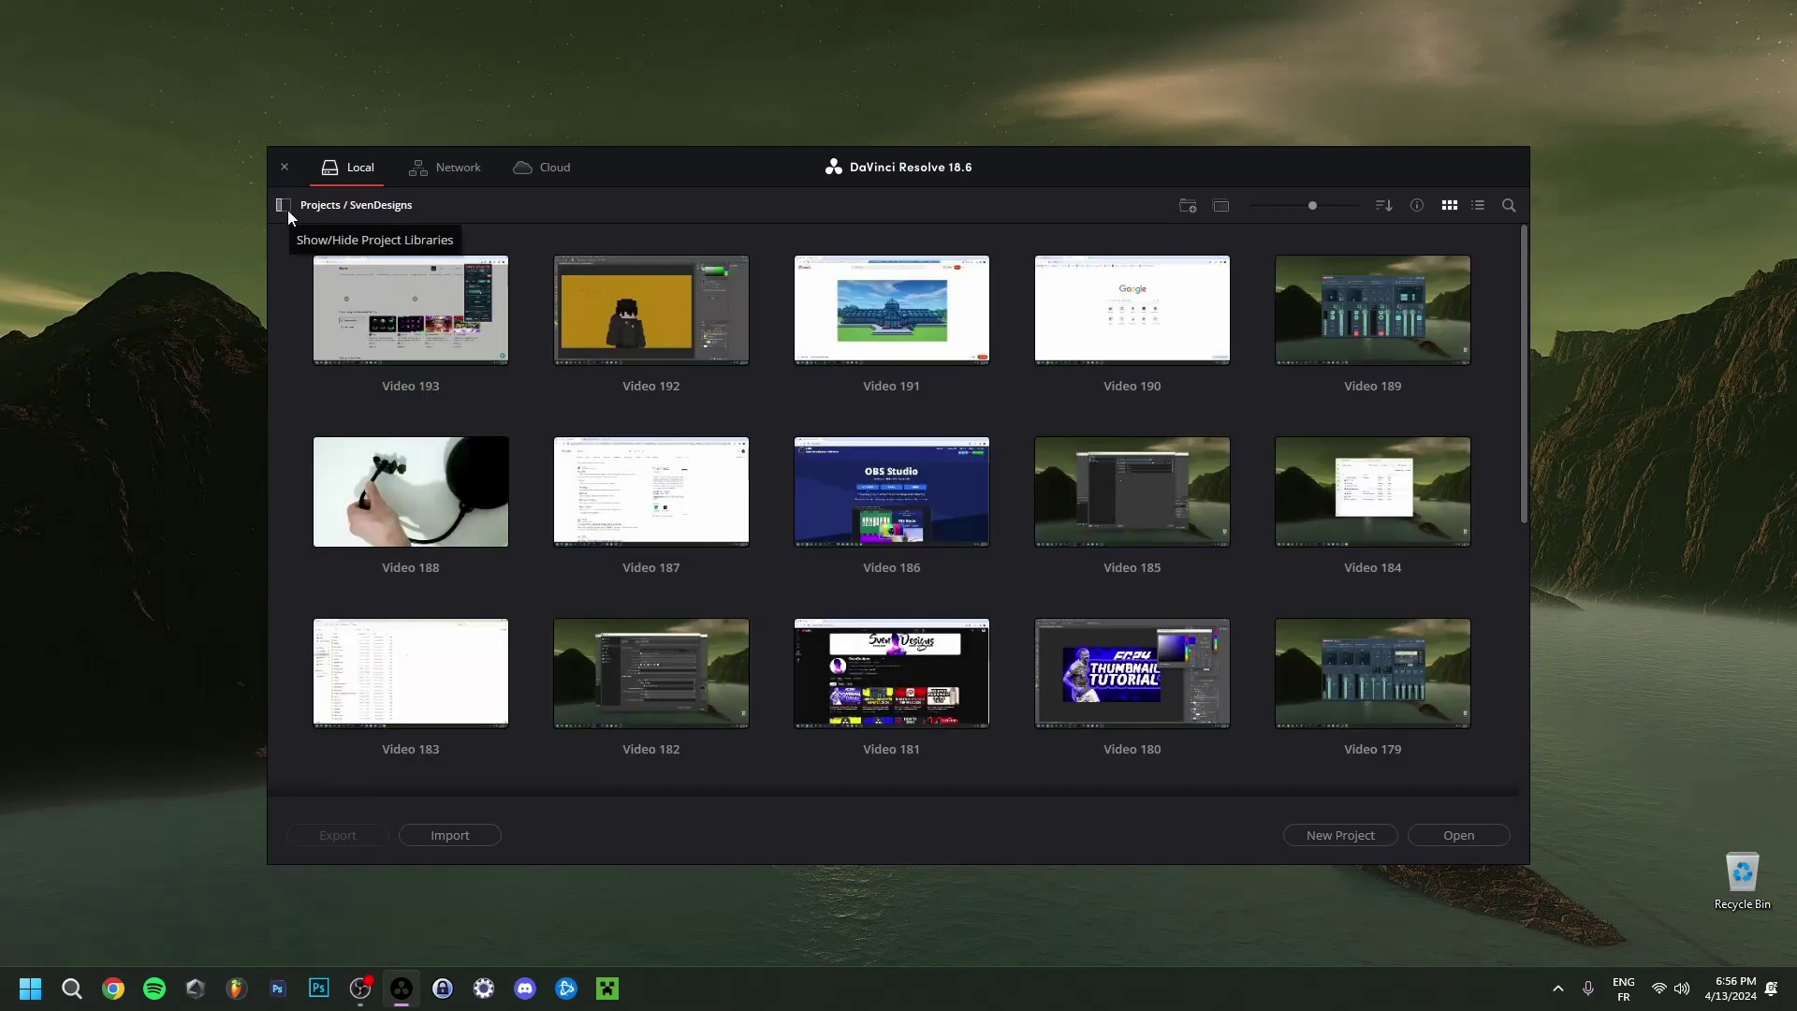
click(319, 206)
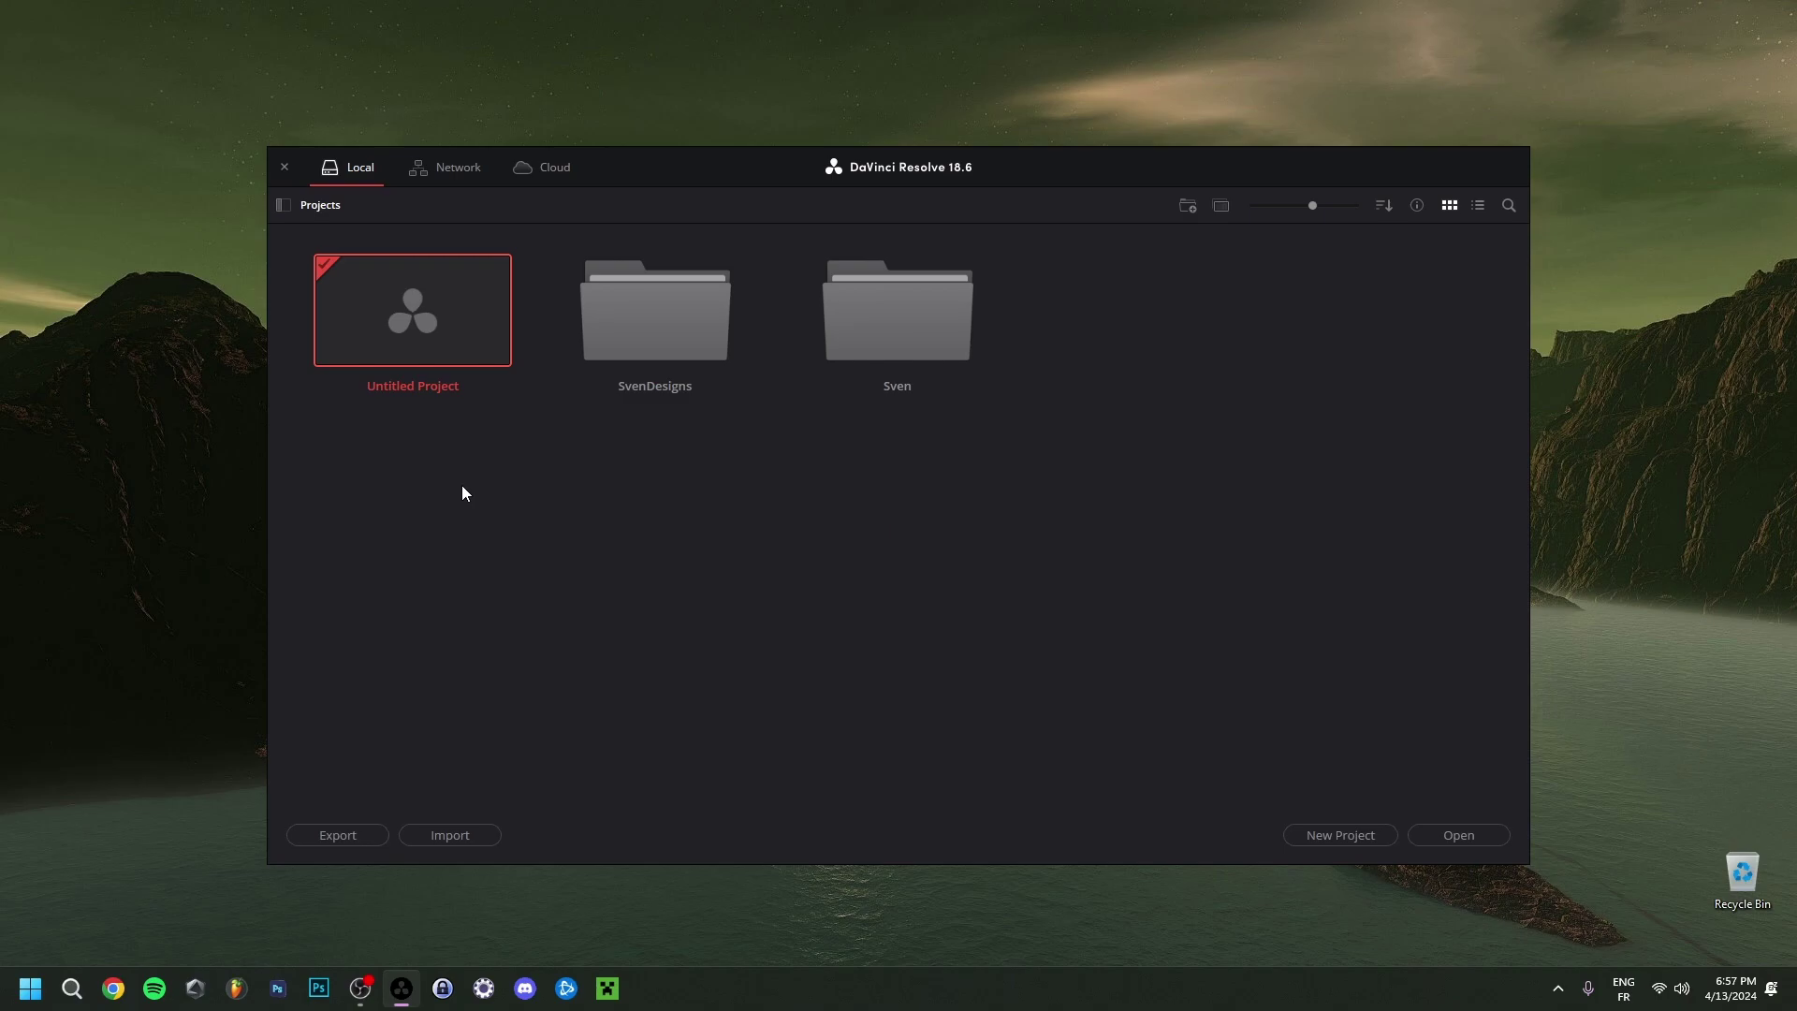
Show the project libraries and open the file location of the Local Database.
click(284, 205)
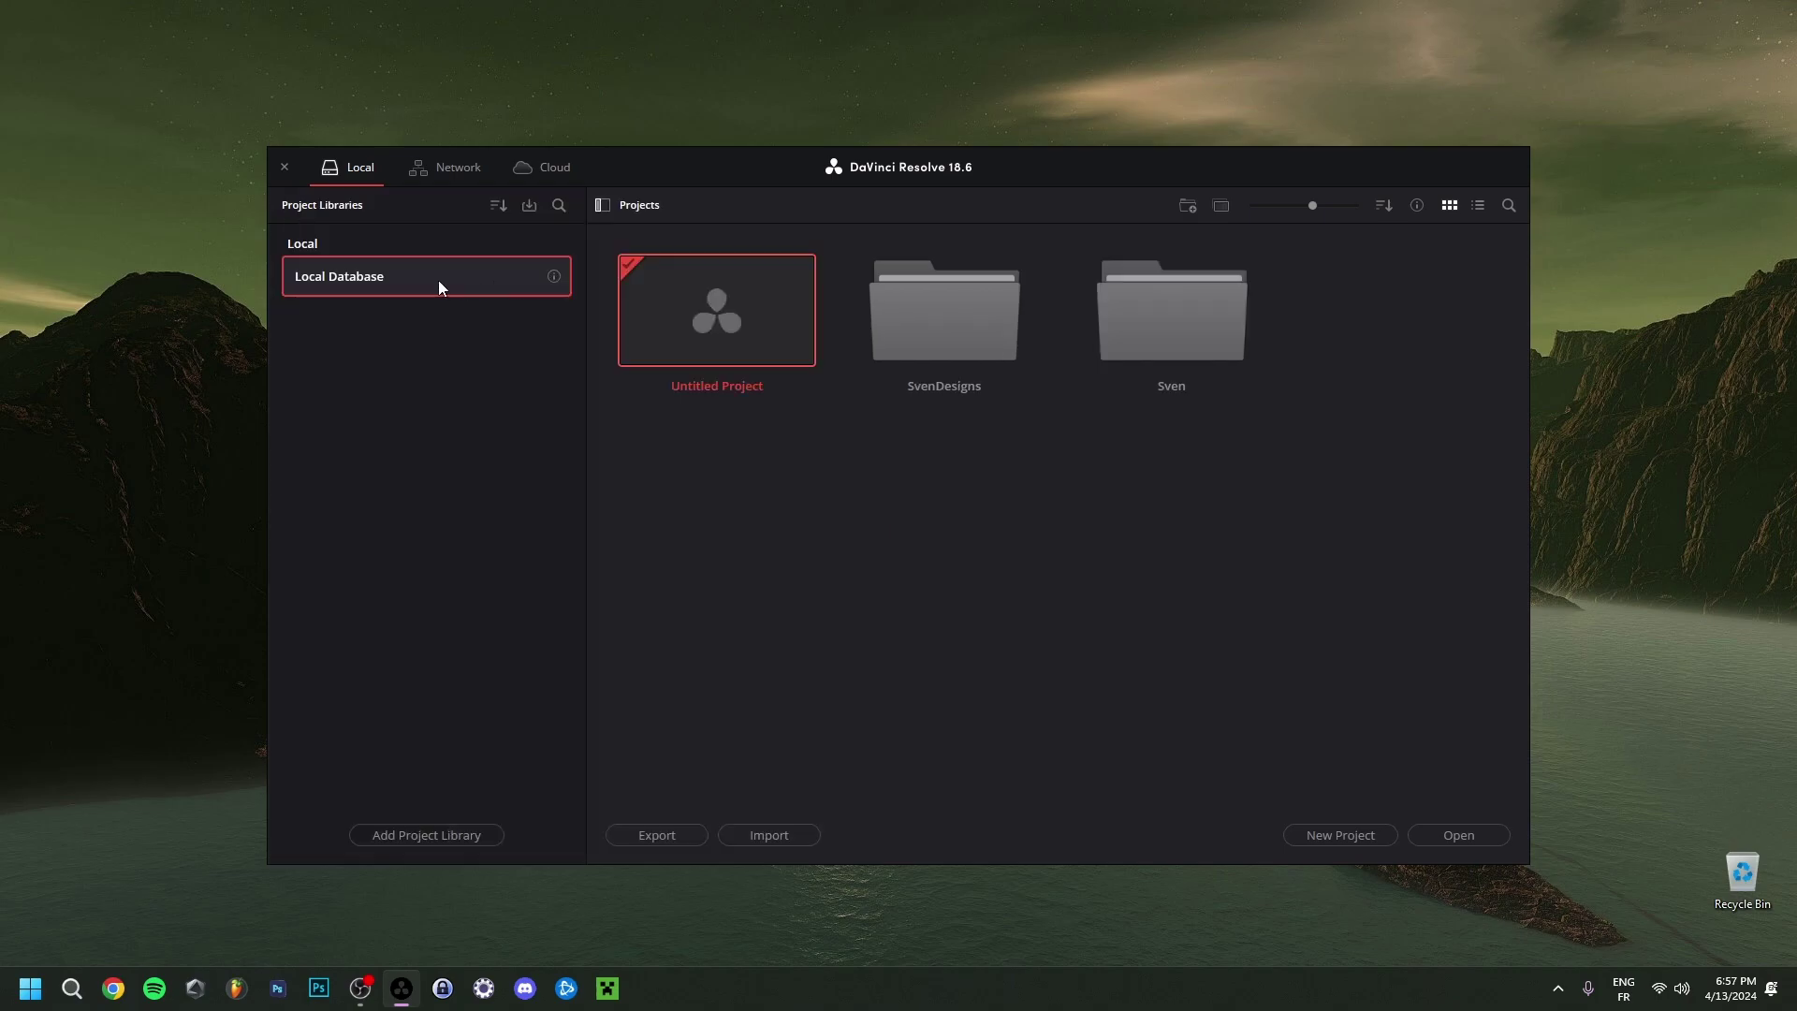
click(552, 277)
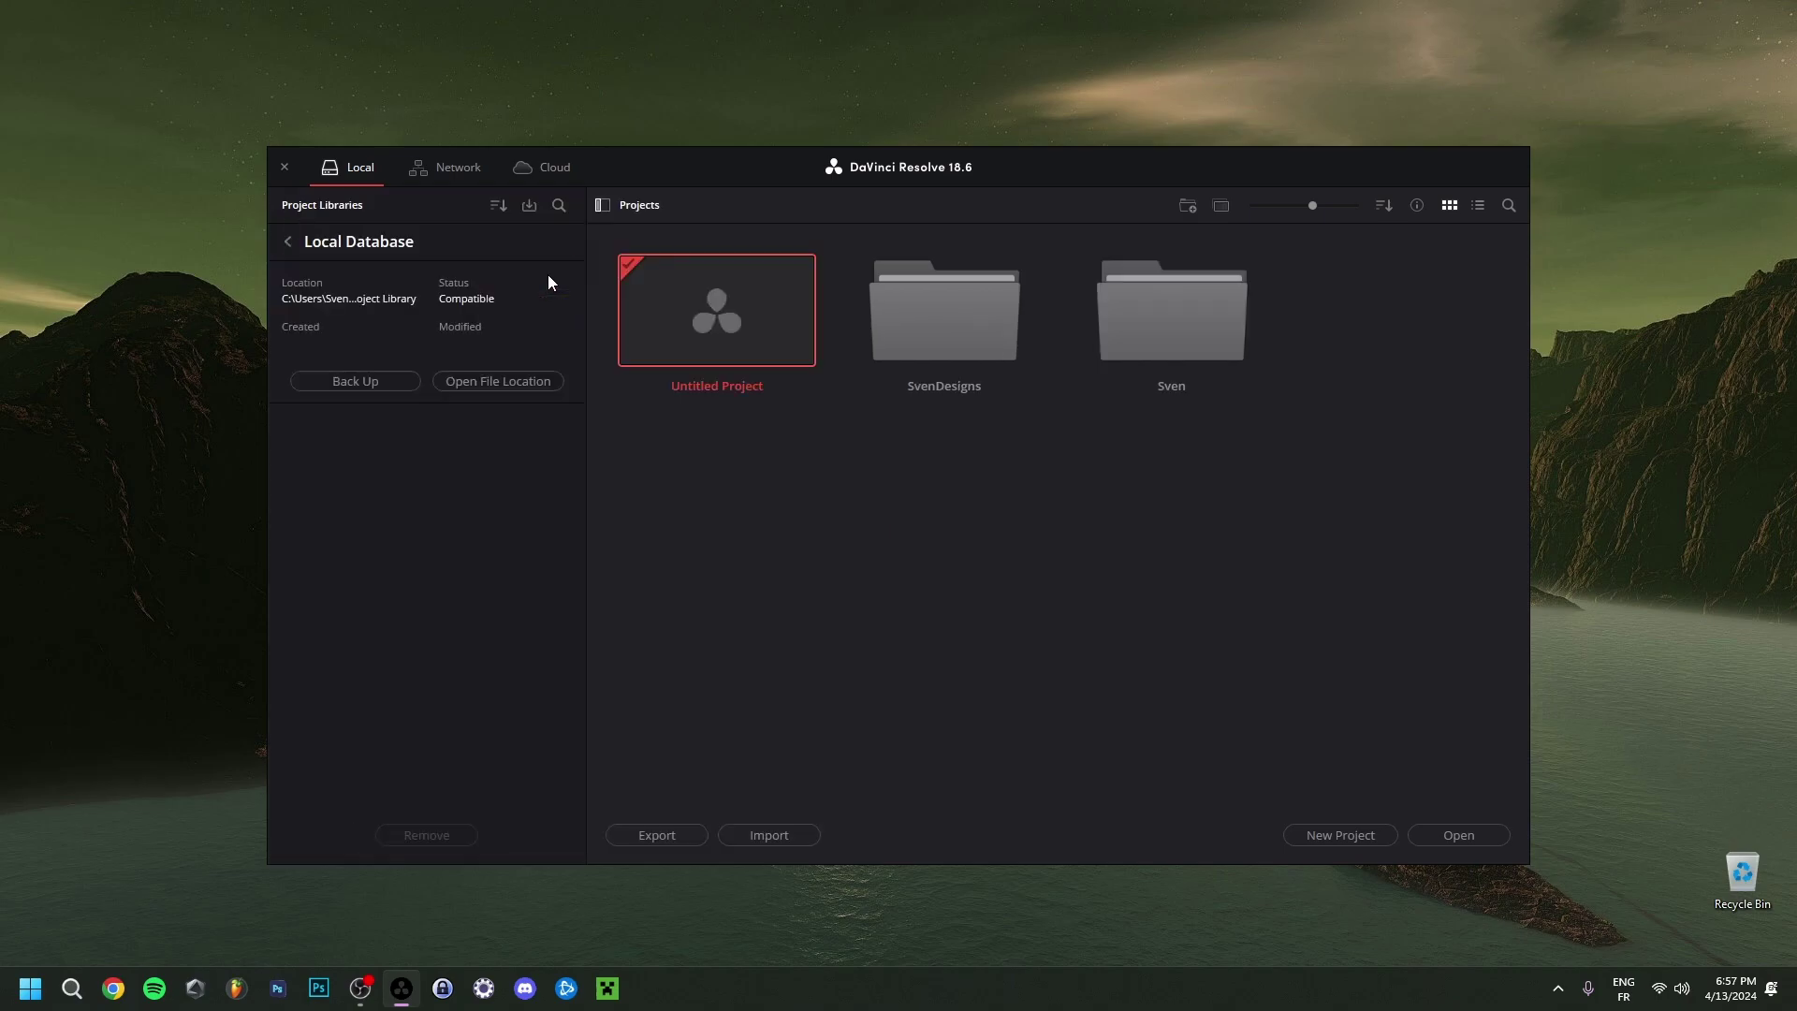
click(497, 382)
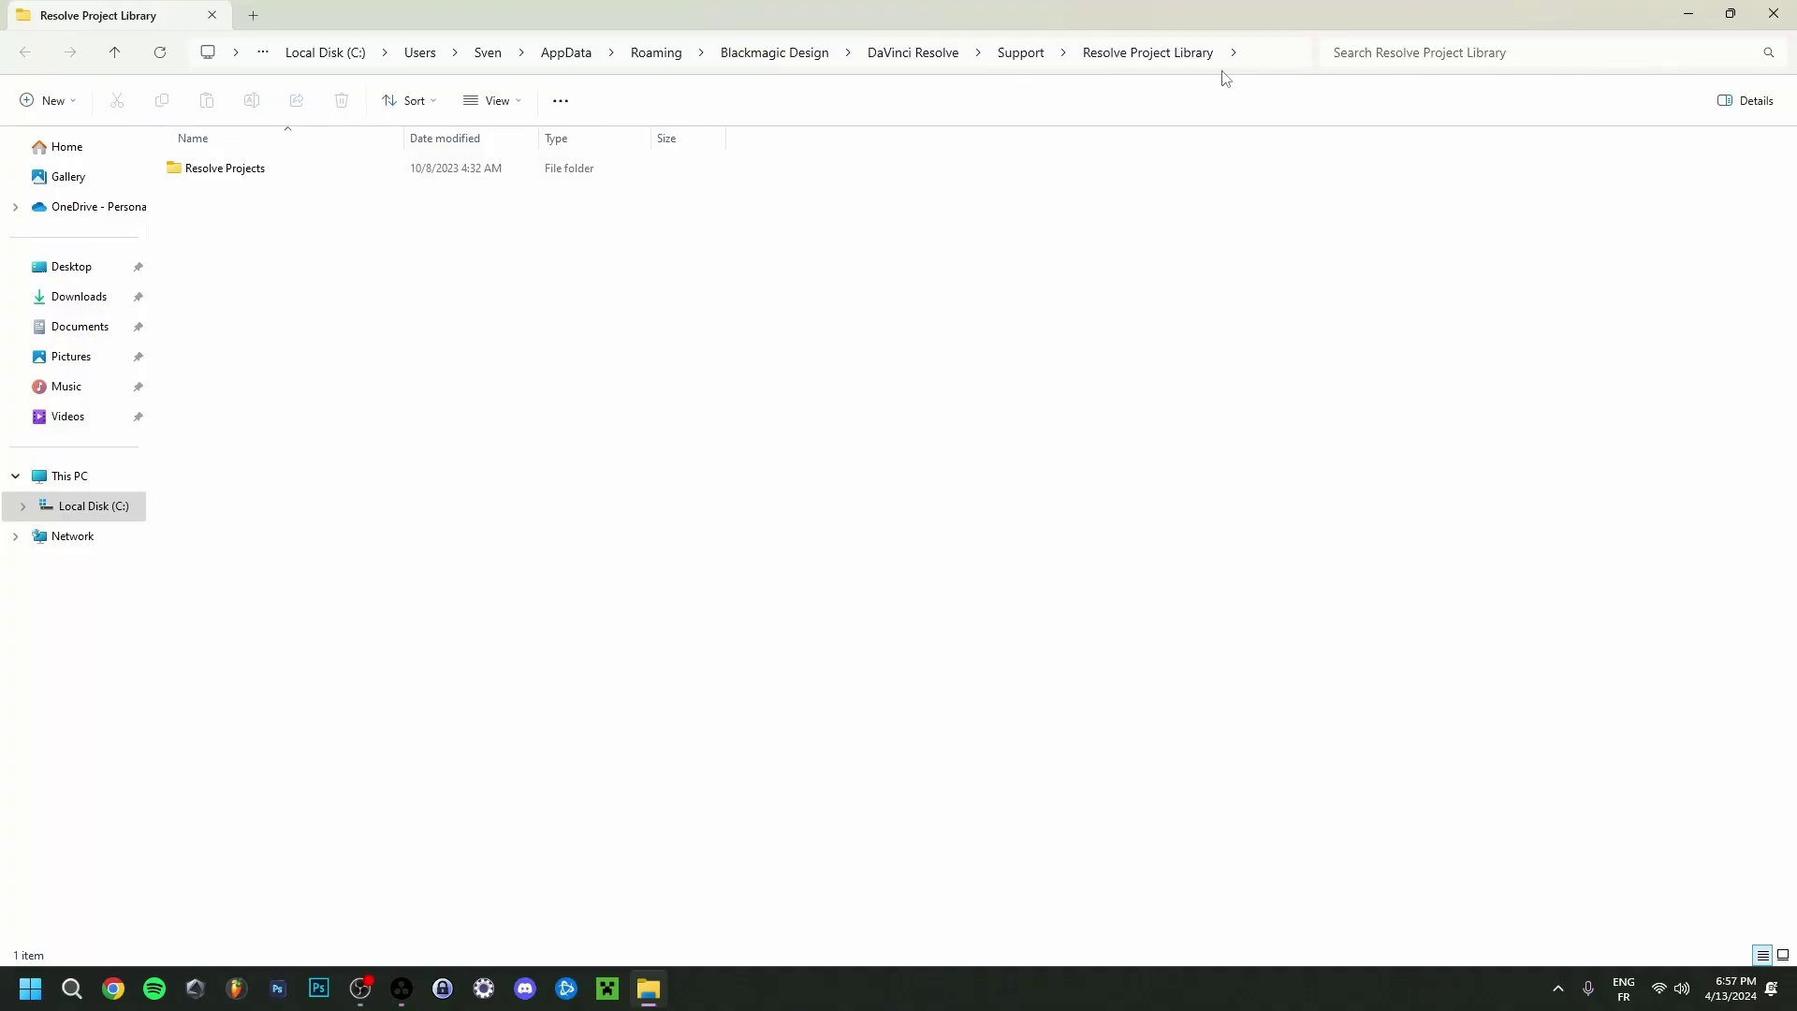
Browse through Resolve Projects, Users, guest, Projects and SvenDesigns to the SvenDesigns Fiverr Promo Video folder.
double_click(242, 174)
double_click(231, 210)
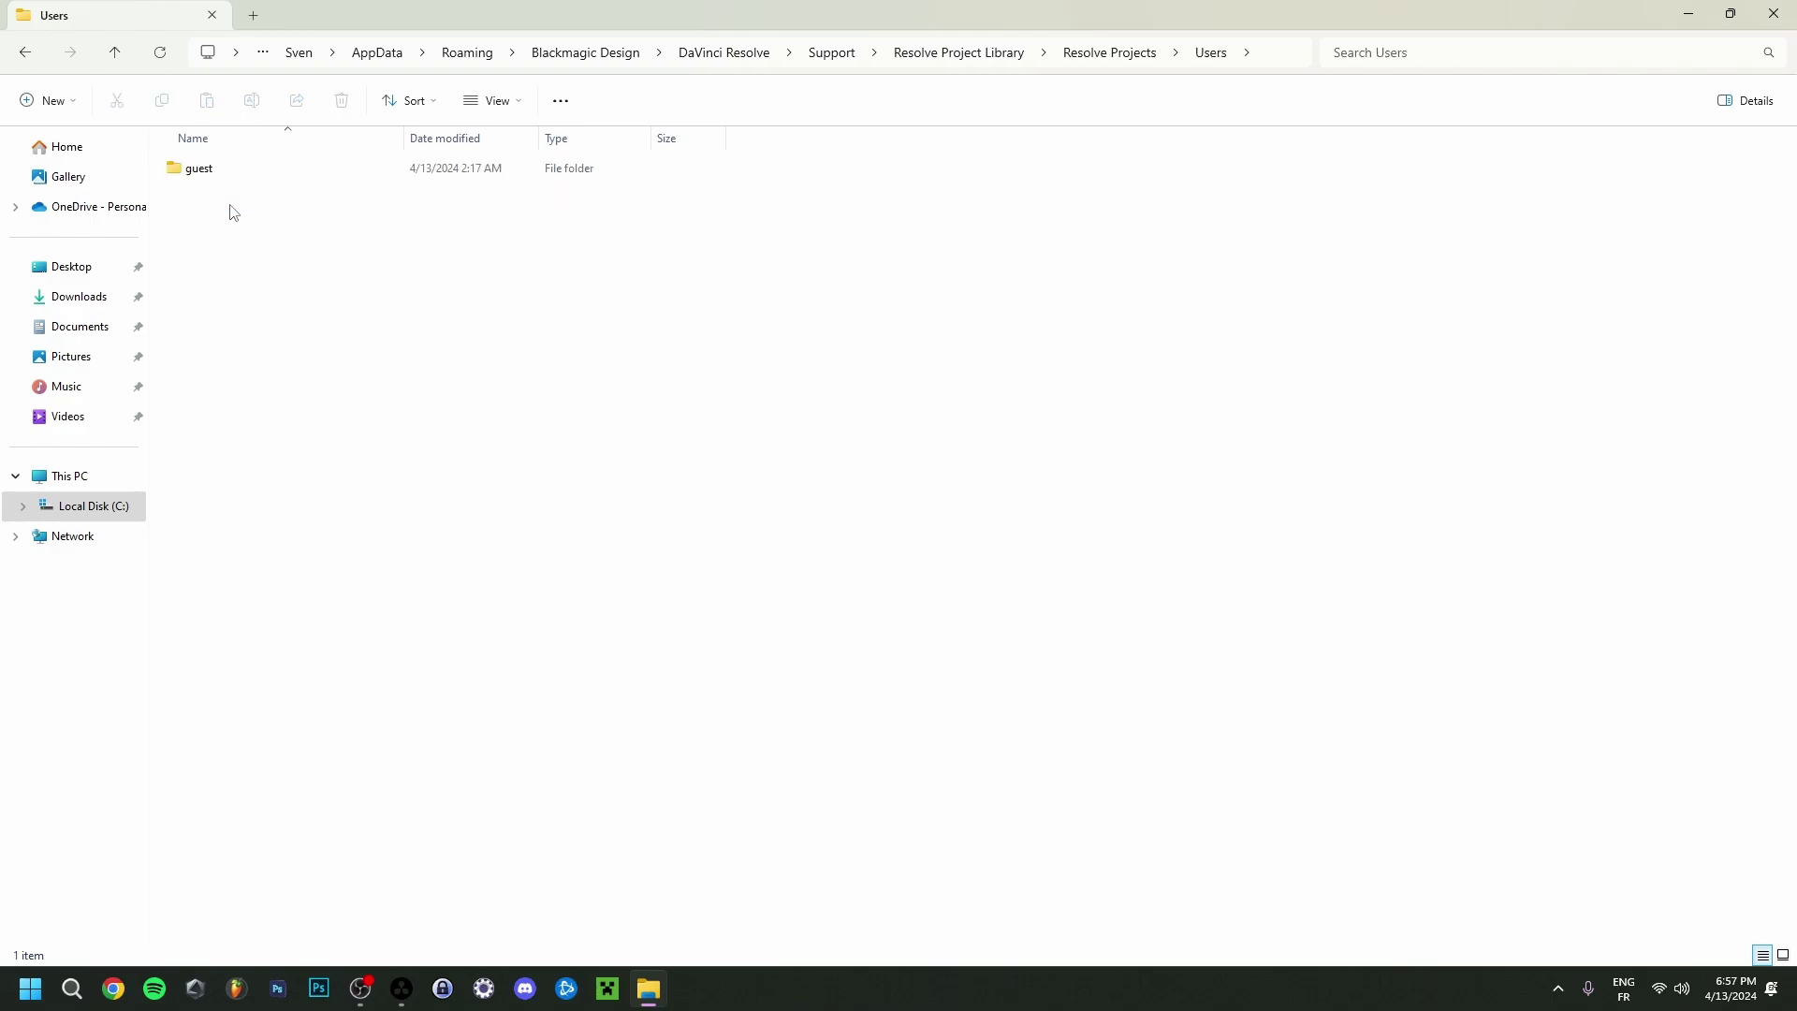
double_click(237, 169)
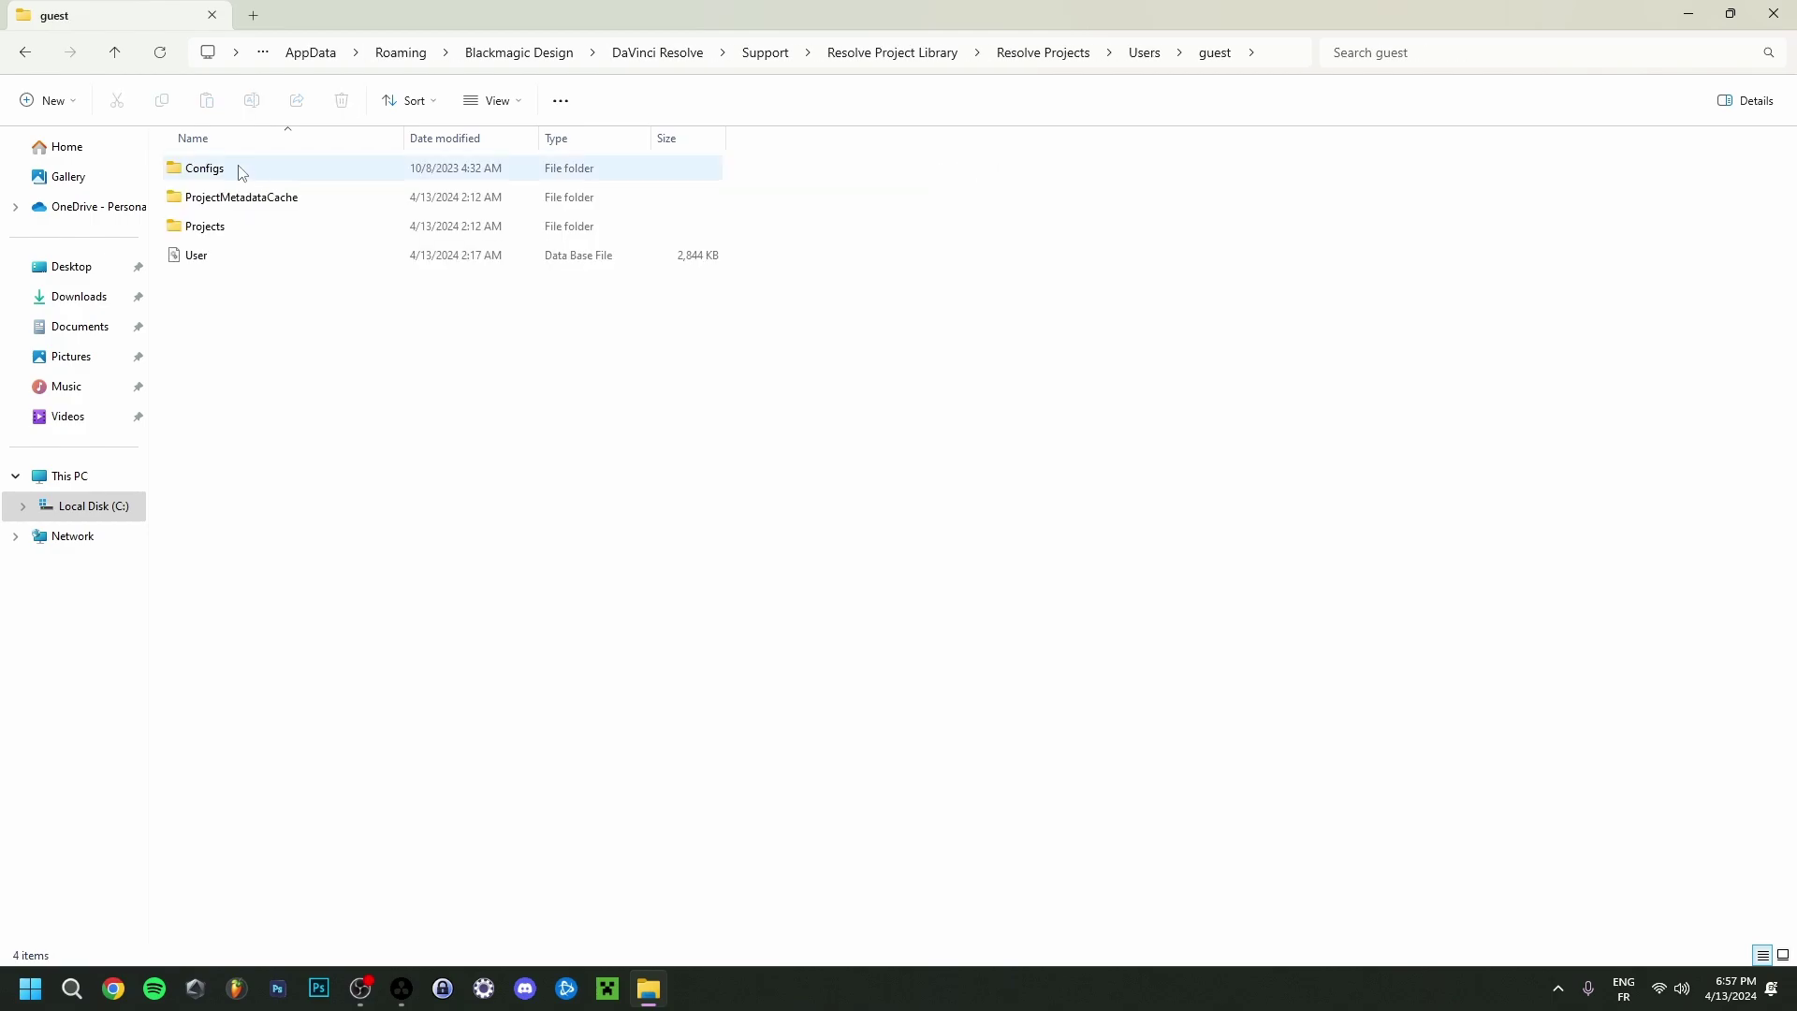
double_click(249, 234)
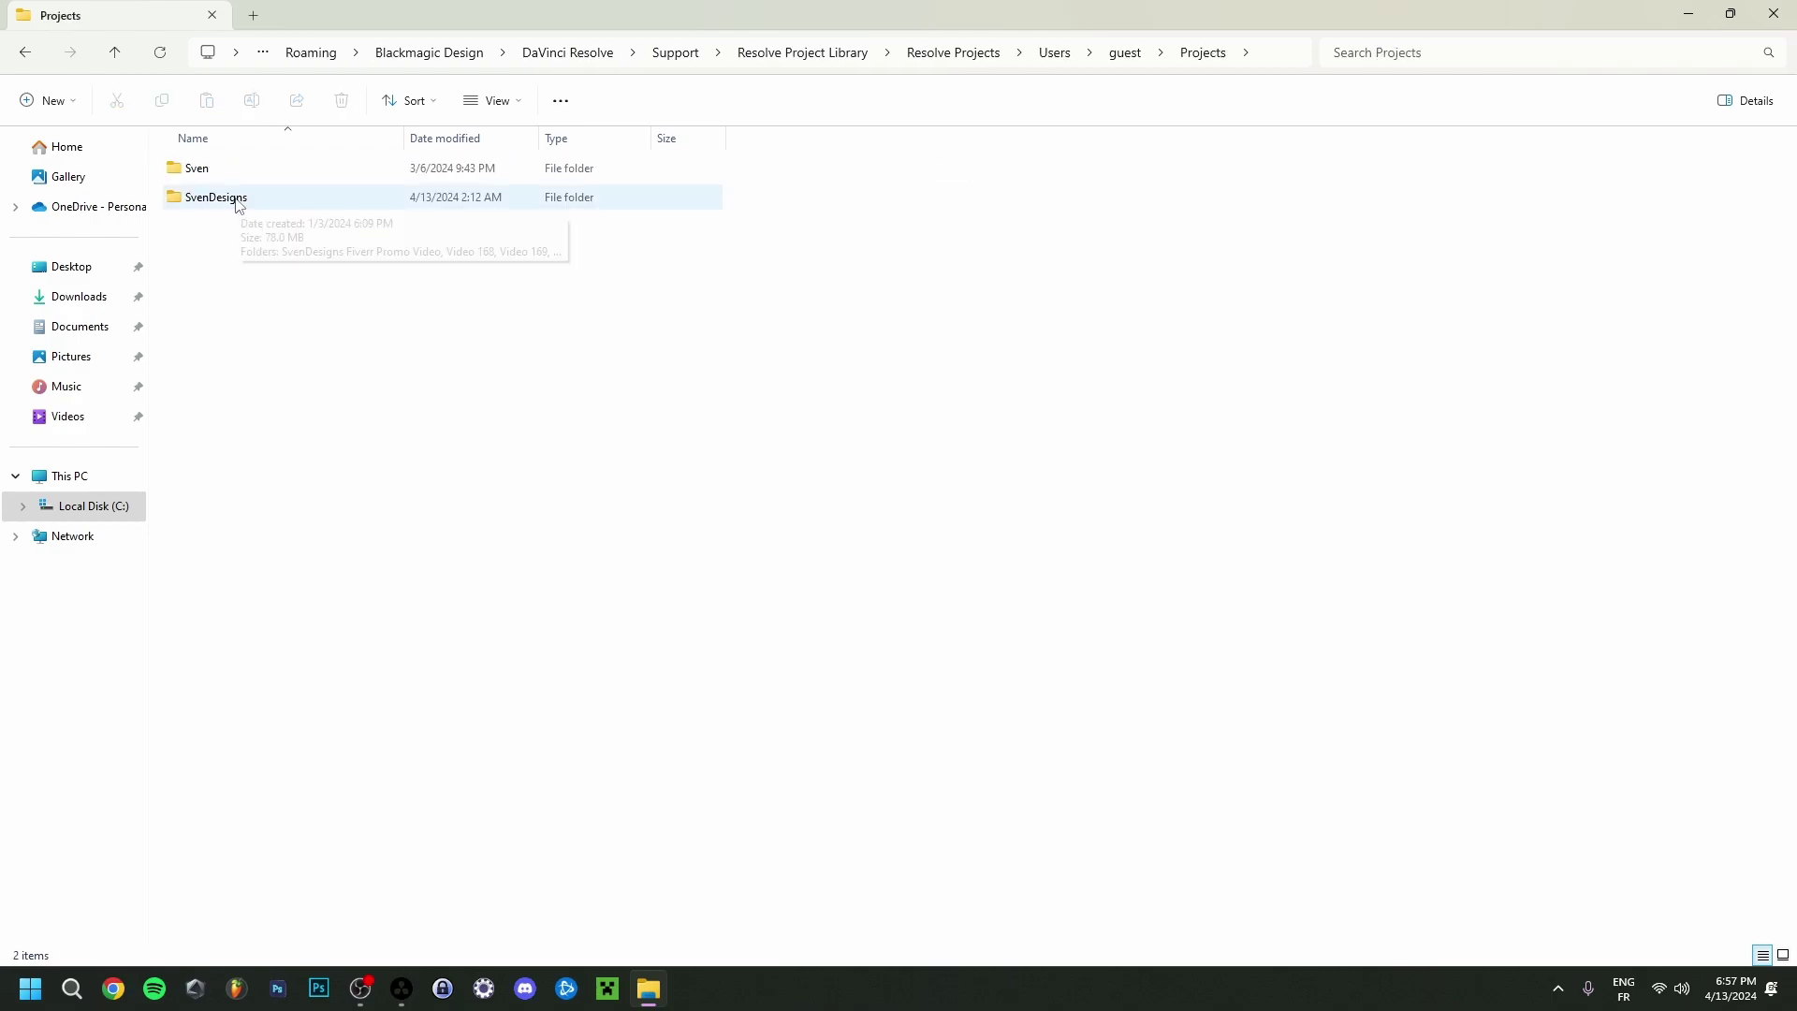
double_click(239, 198)
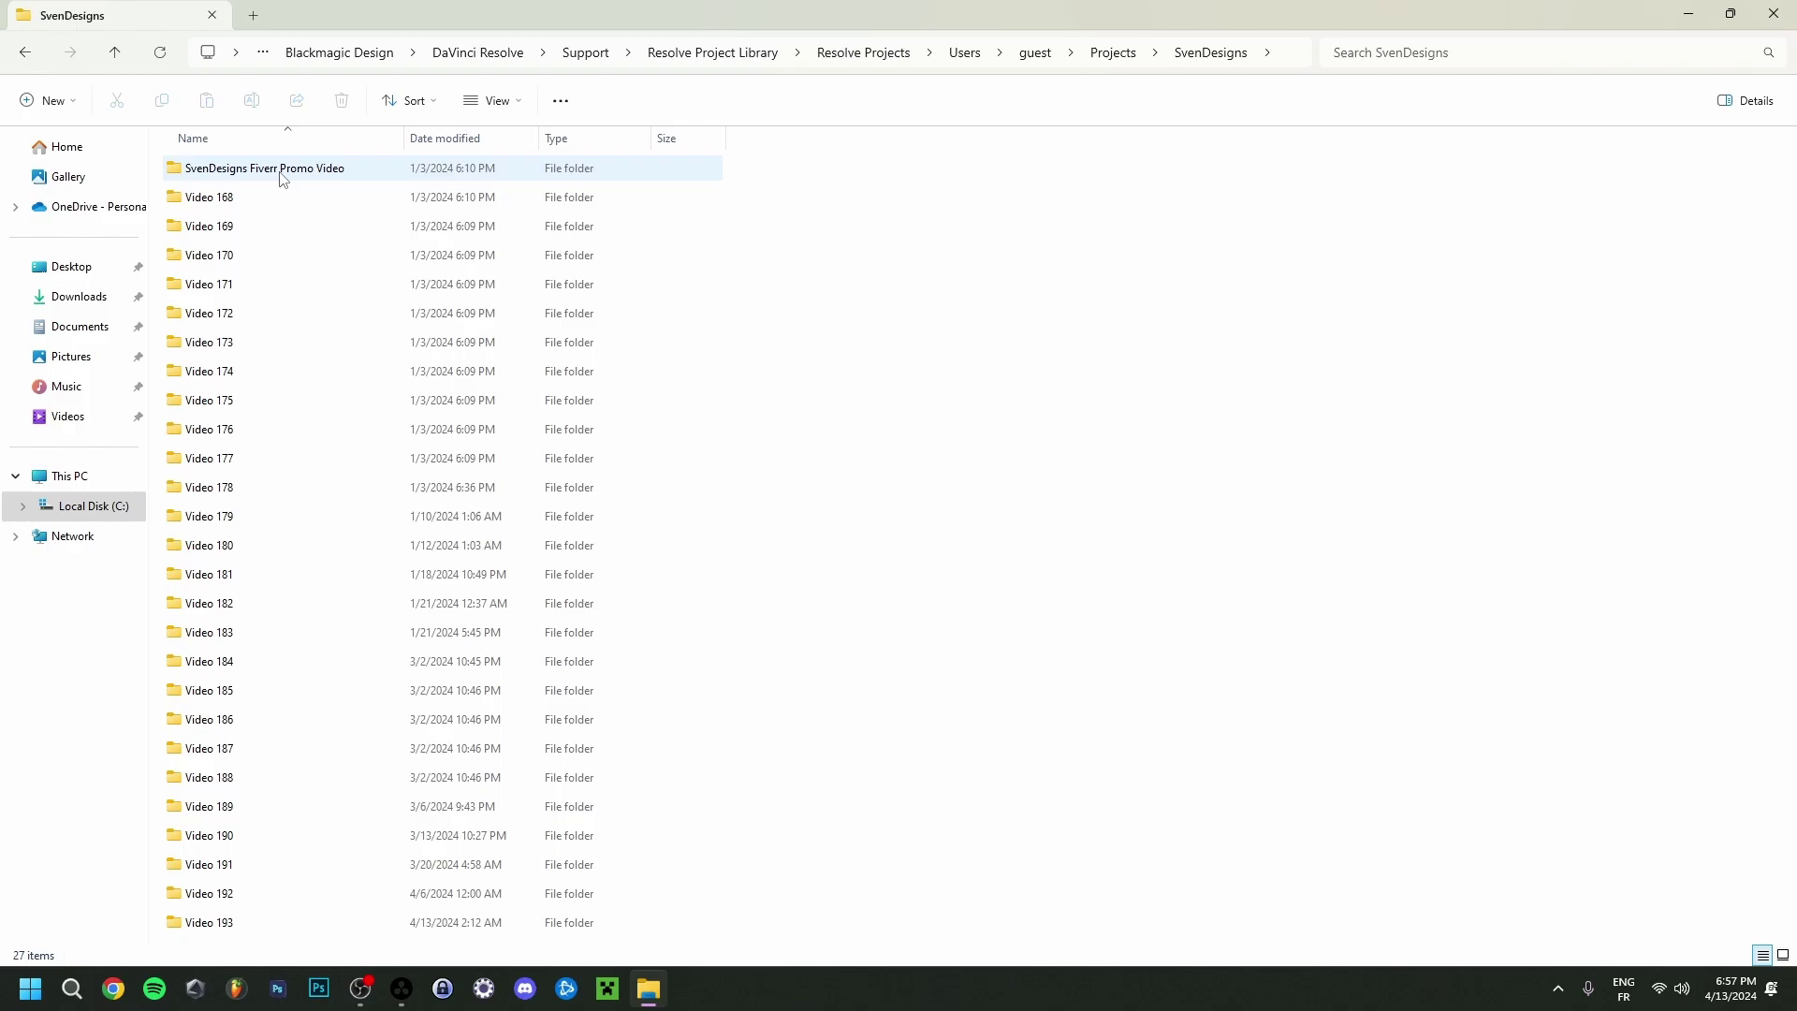
click(260, 179)
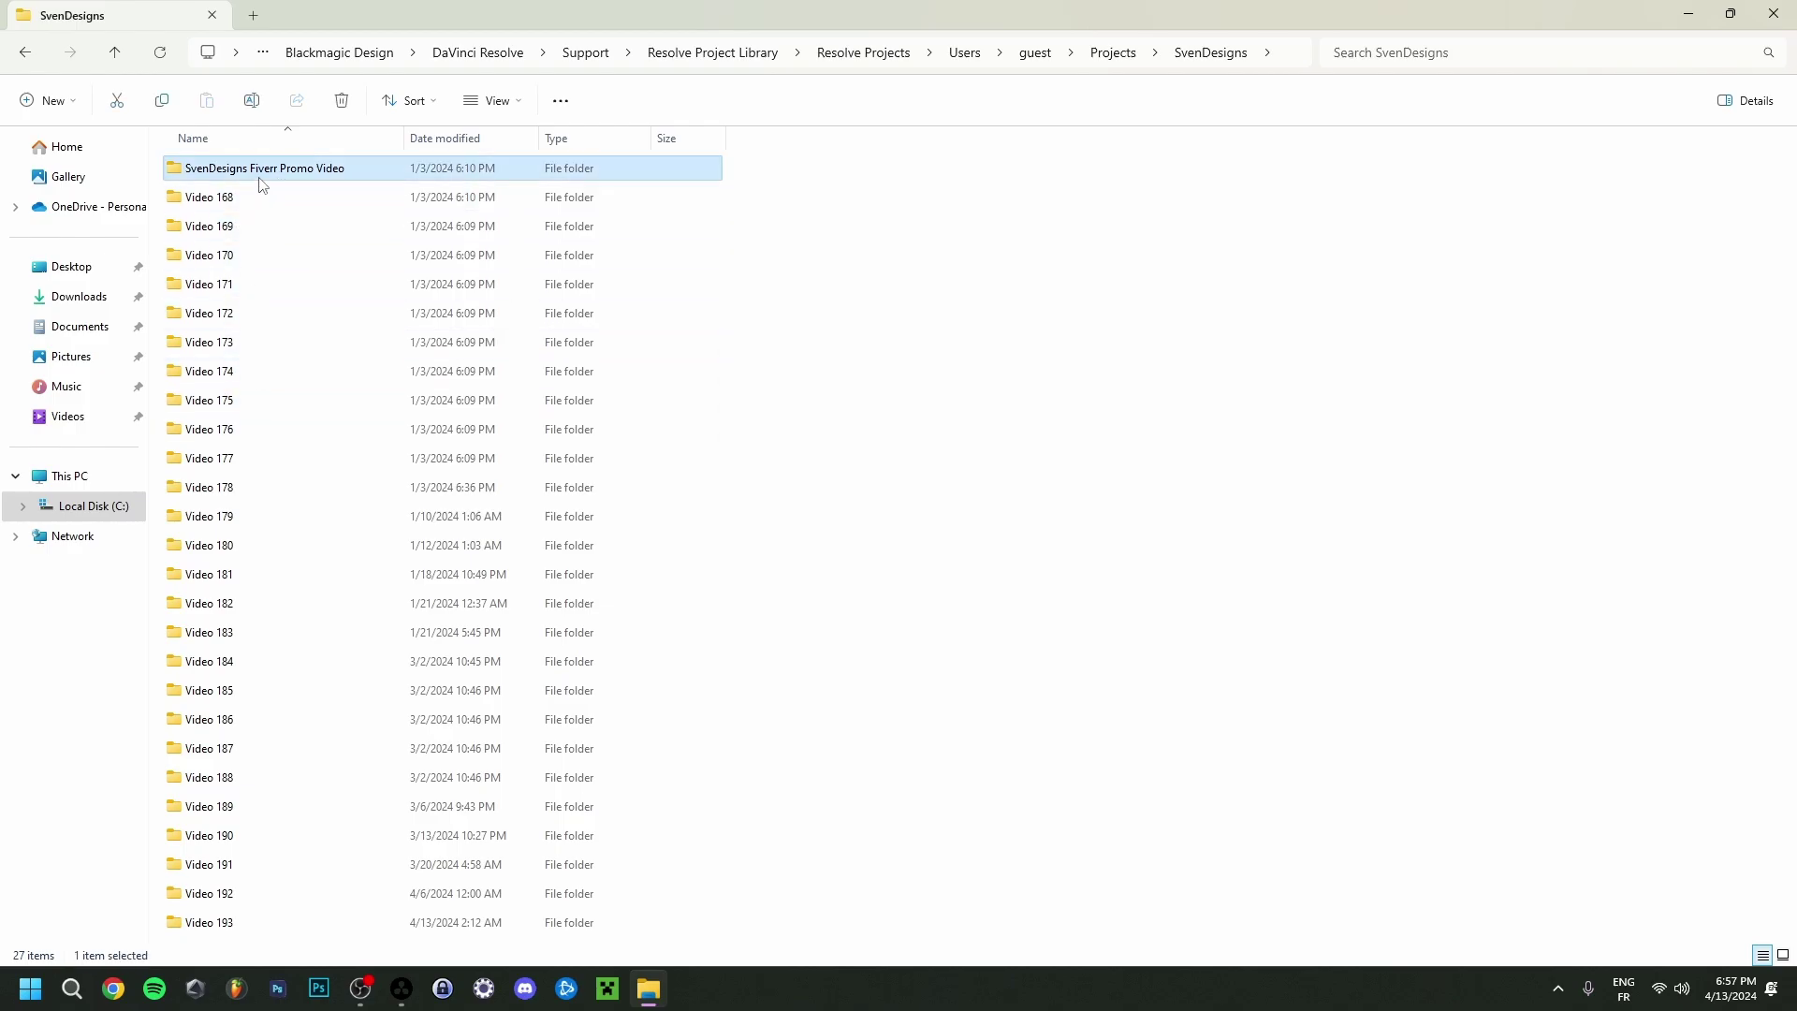
double_click(262, 178)
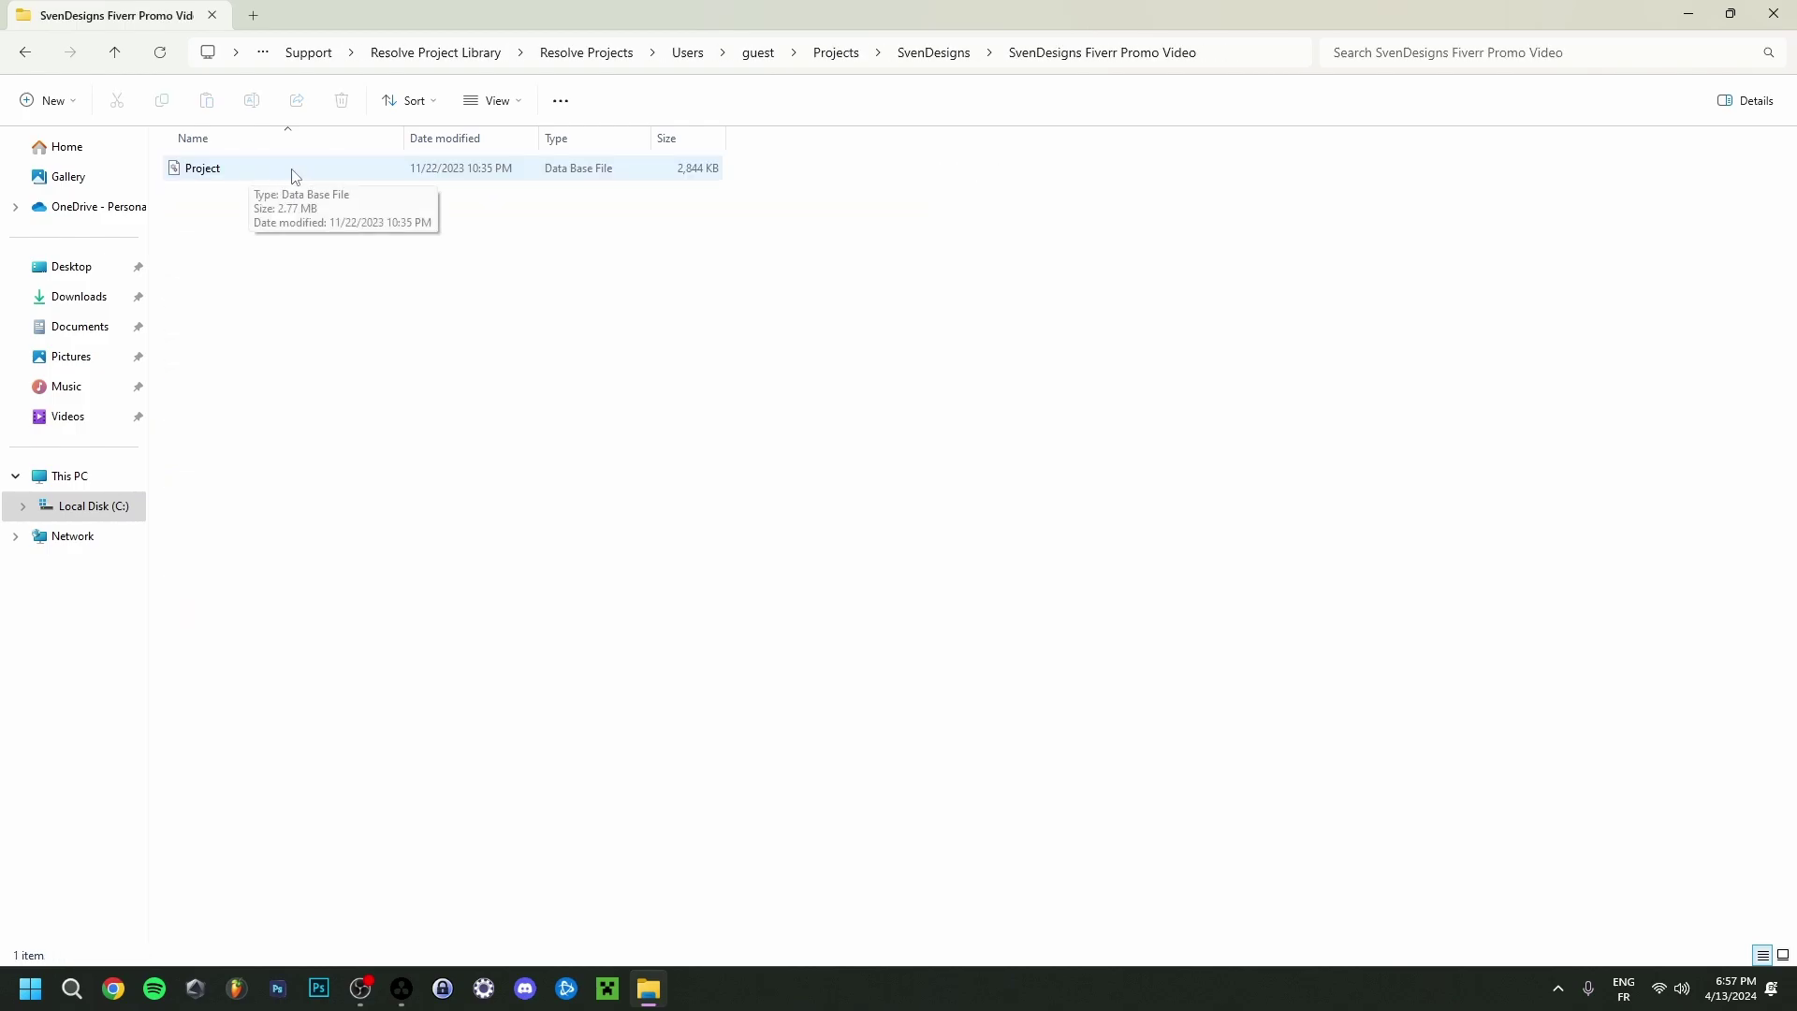
Close the project library's file folder and hide the project libraries again.
key(alt+Left)
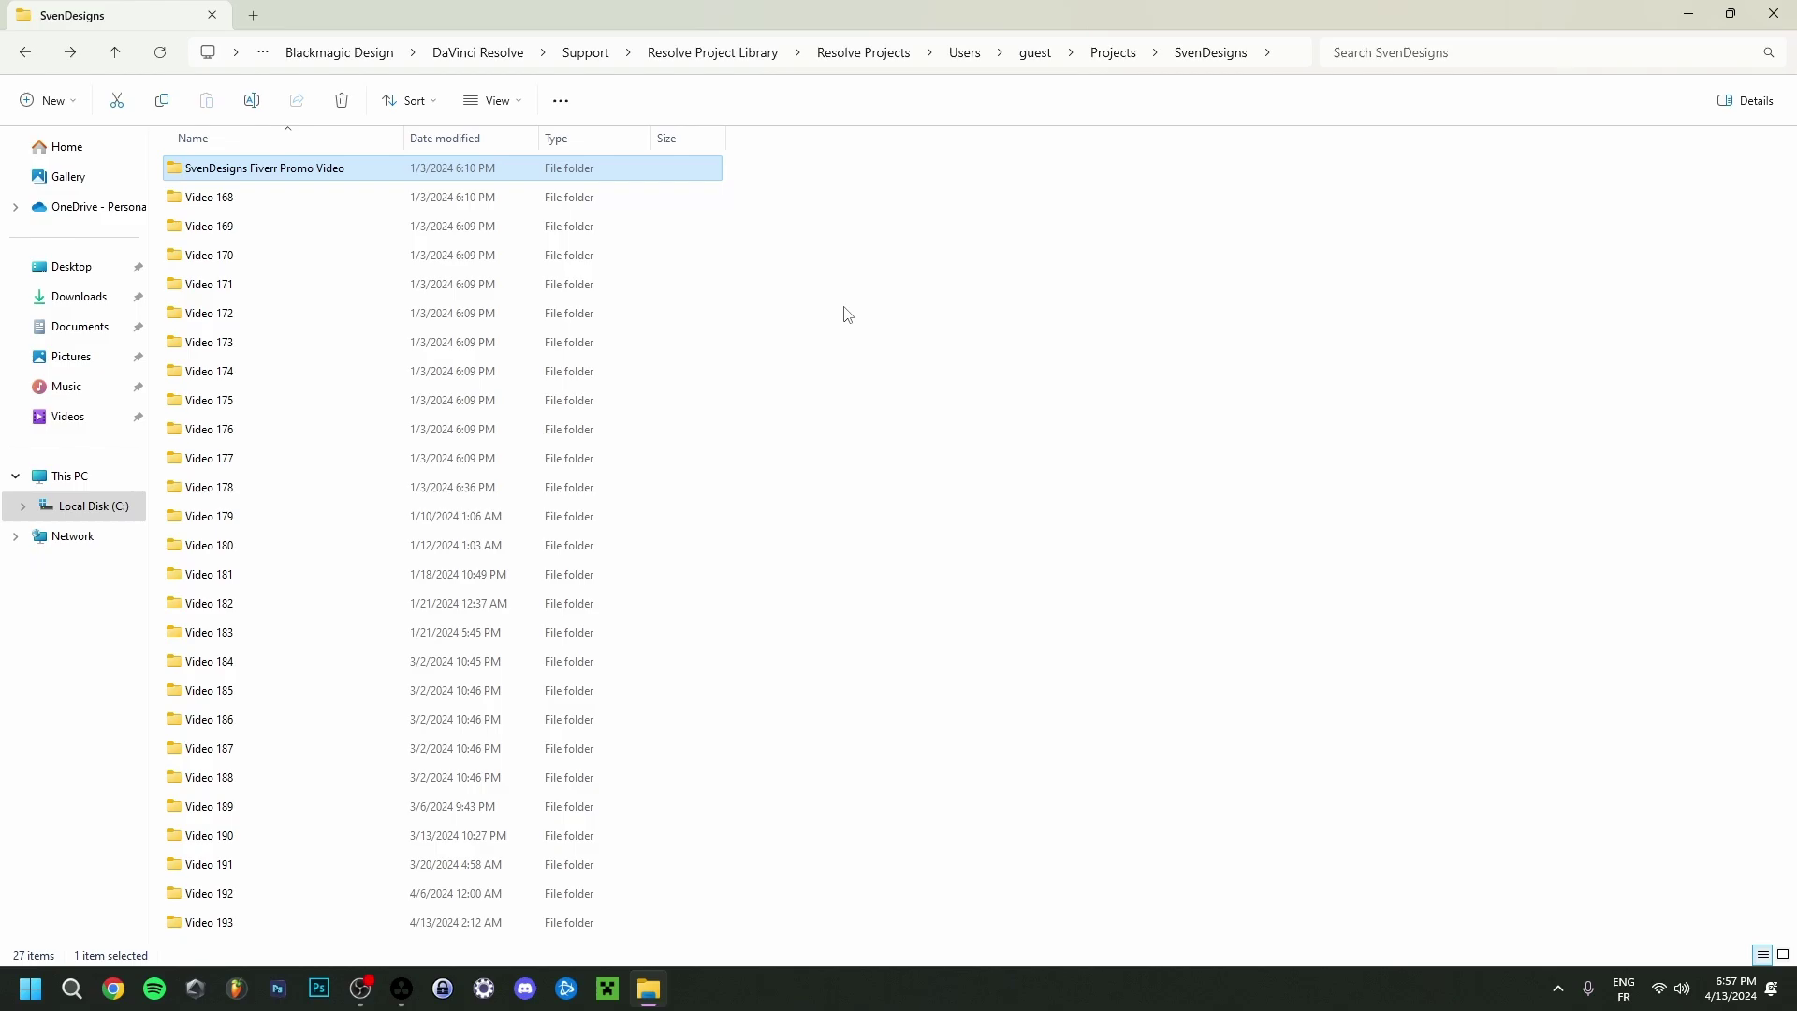
key(alt+F4)
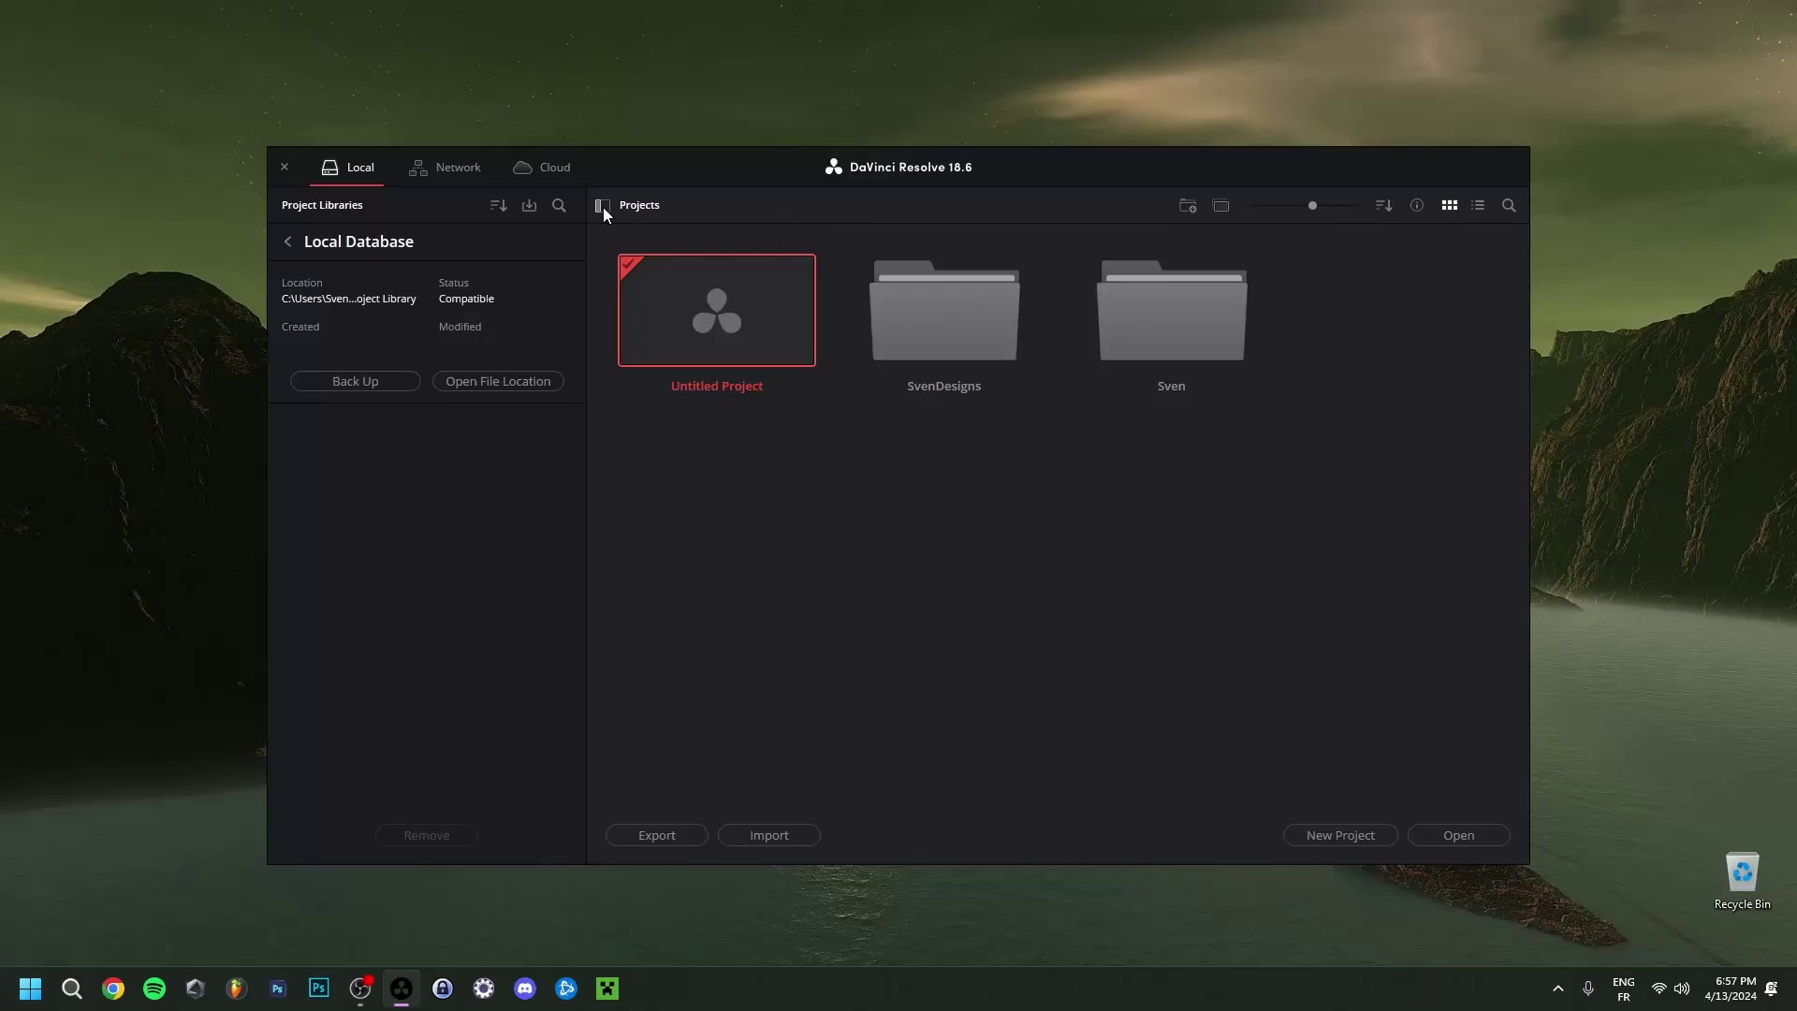
click(602, 205)
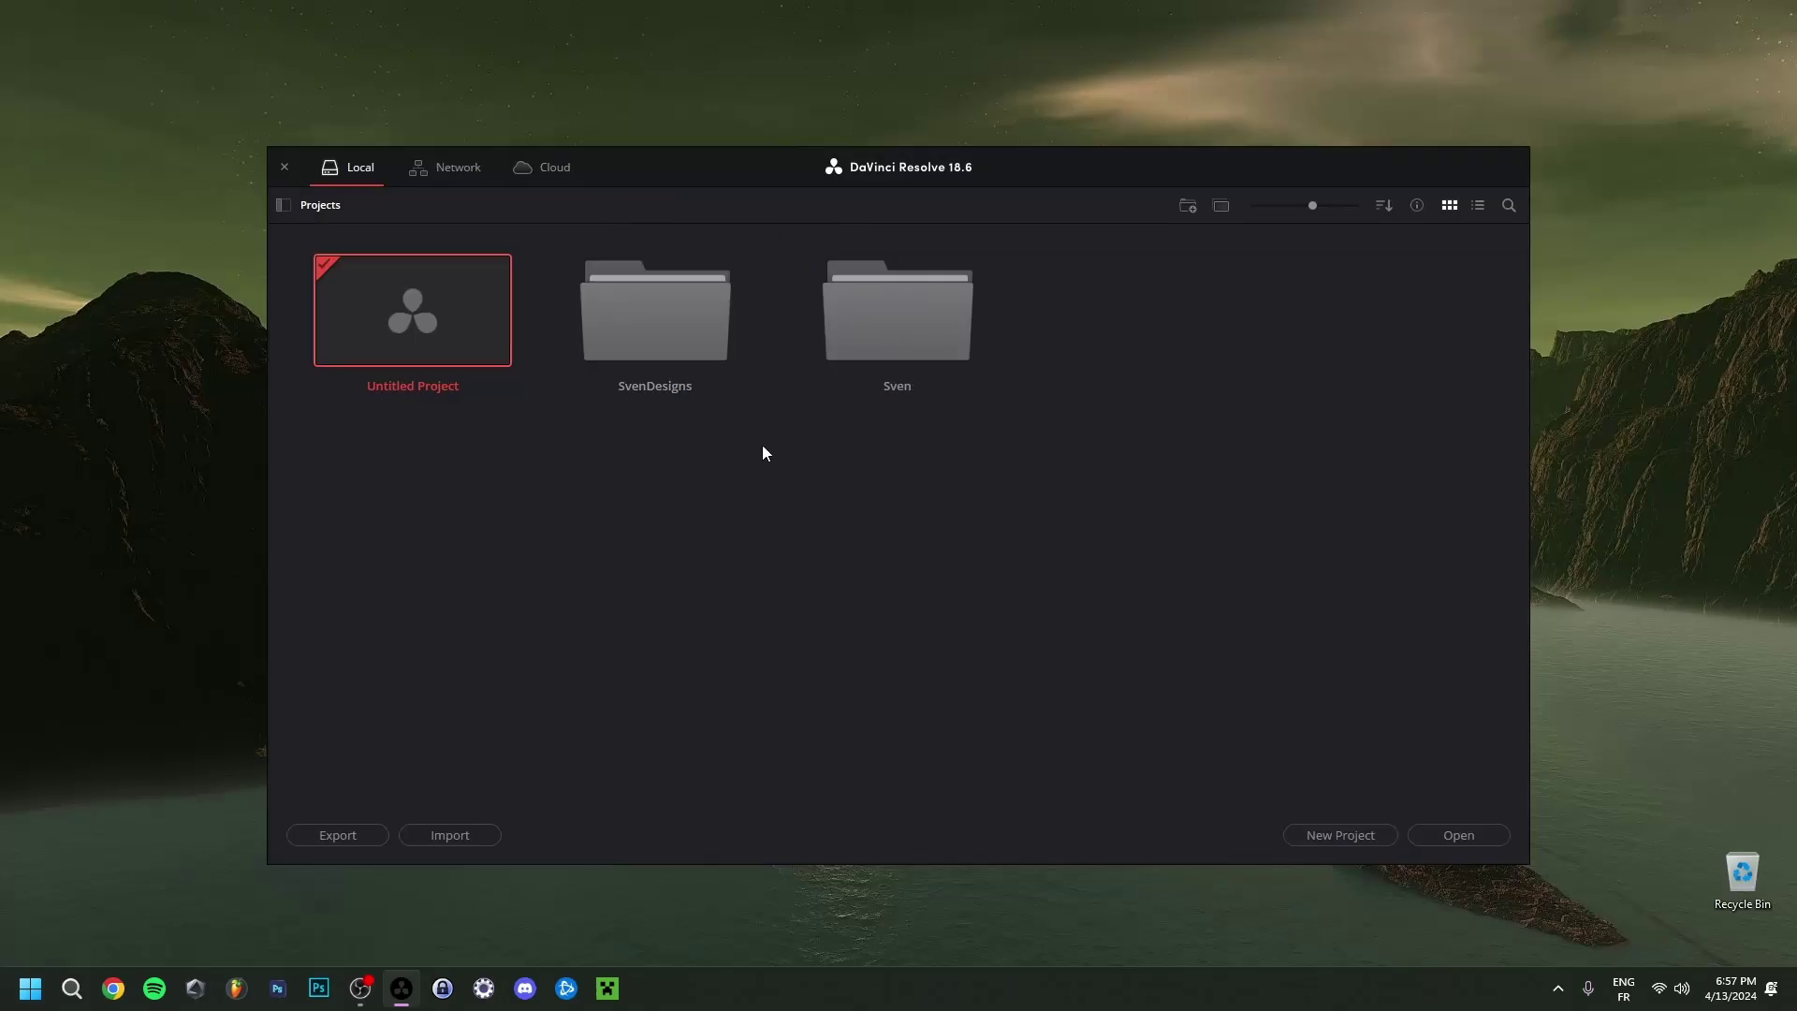
Open Untitled Project, view the Media, Cut, Edit, Fusion, Color, Fairlight and Deliver pages in turn, and return to the Edit page.
double_click(412, 319)
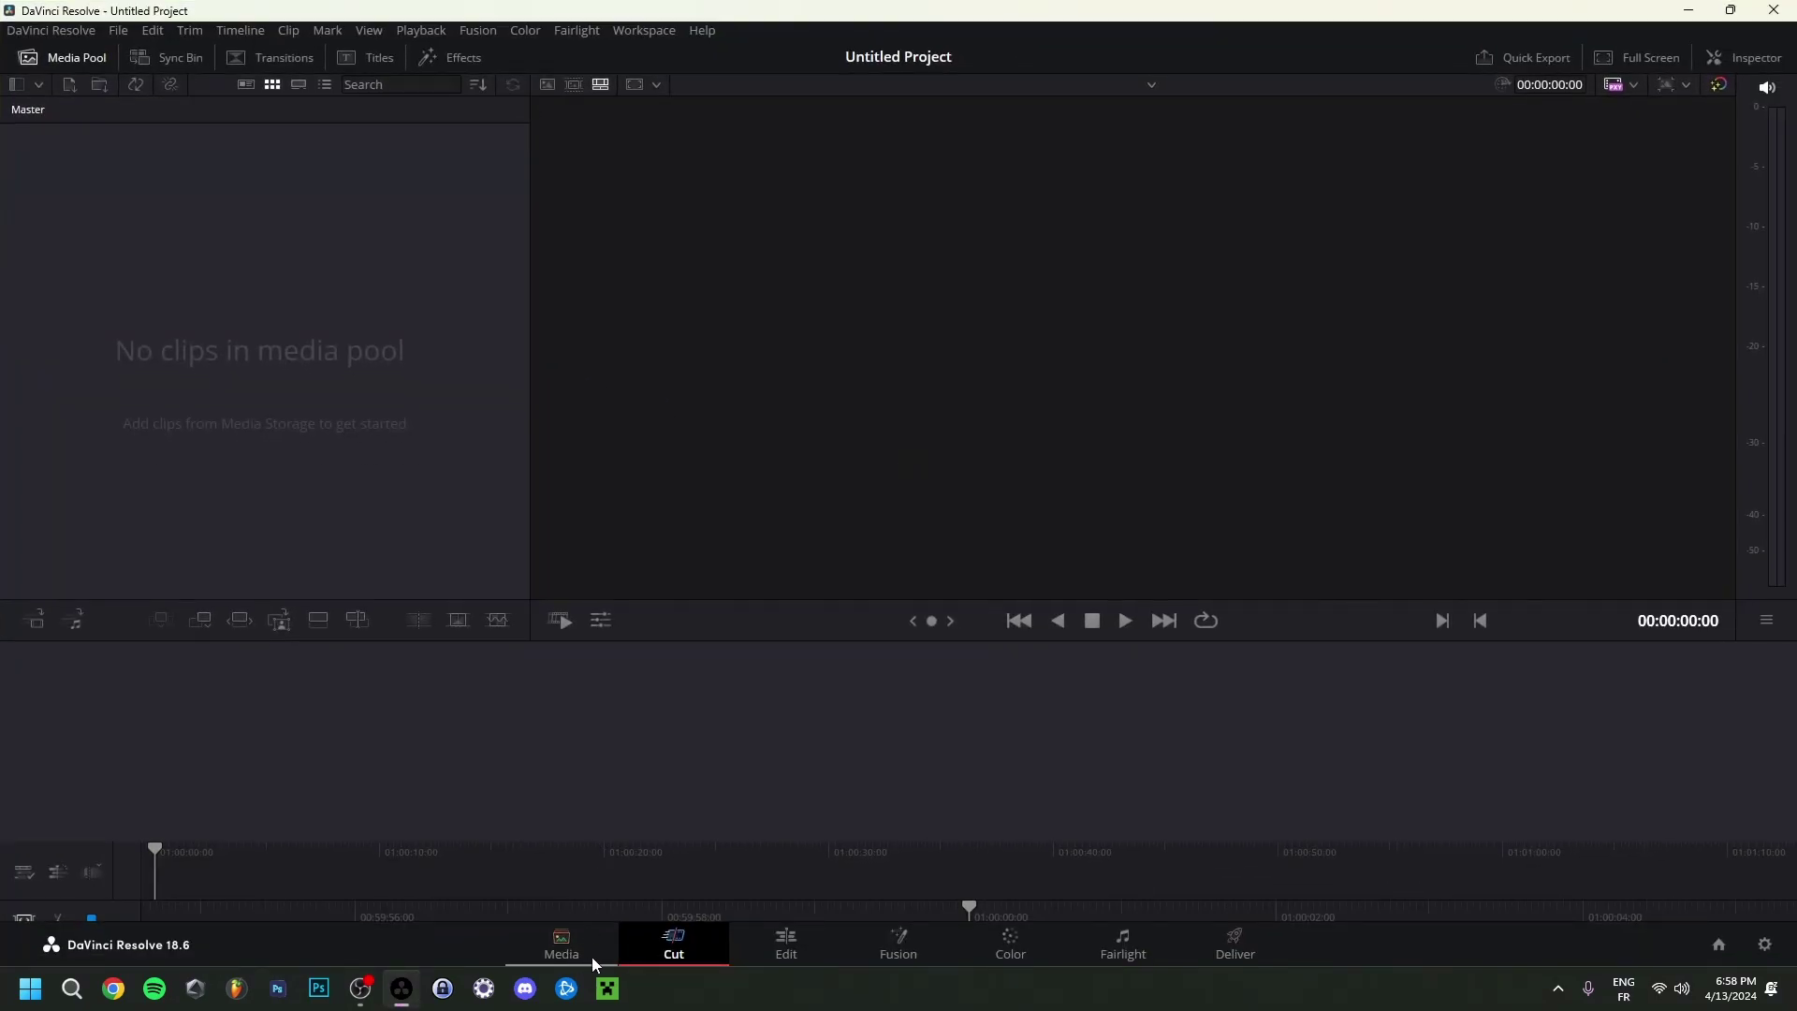
key(shift+2)
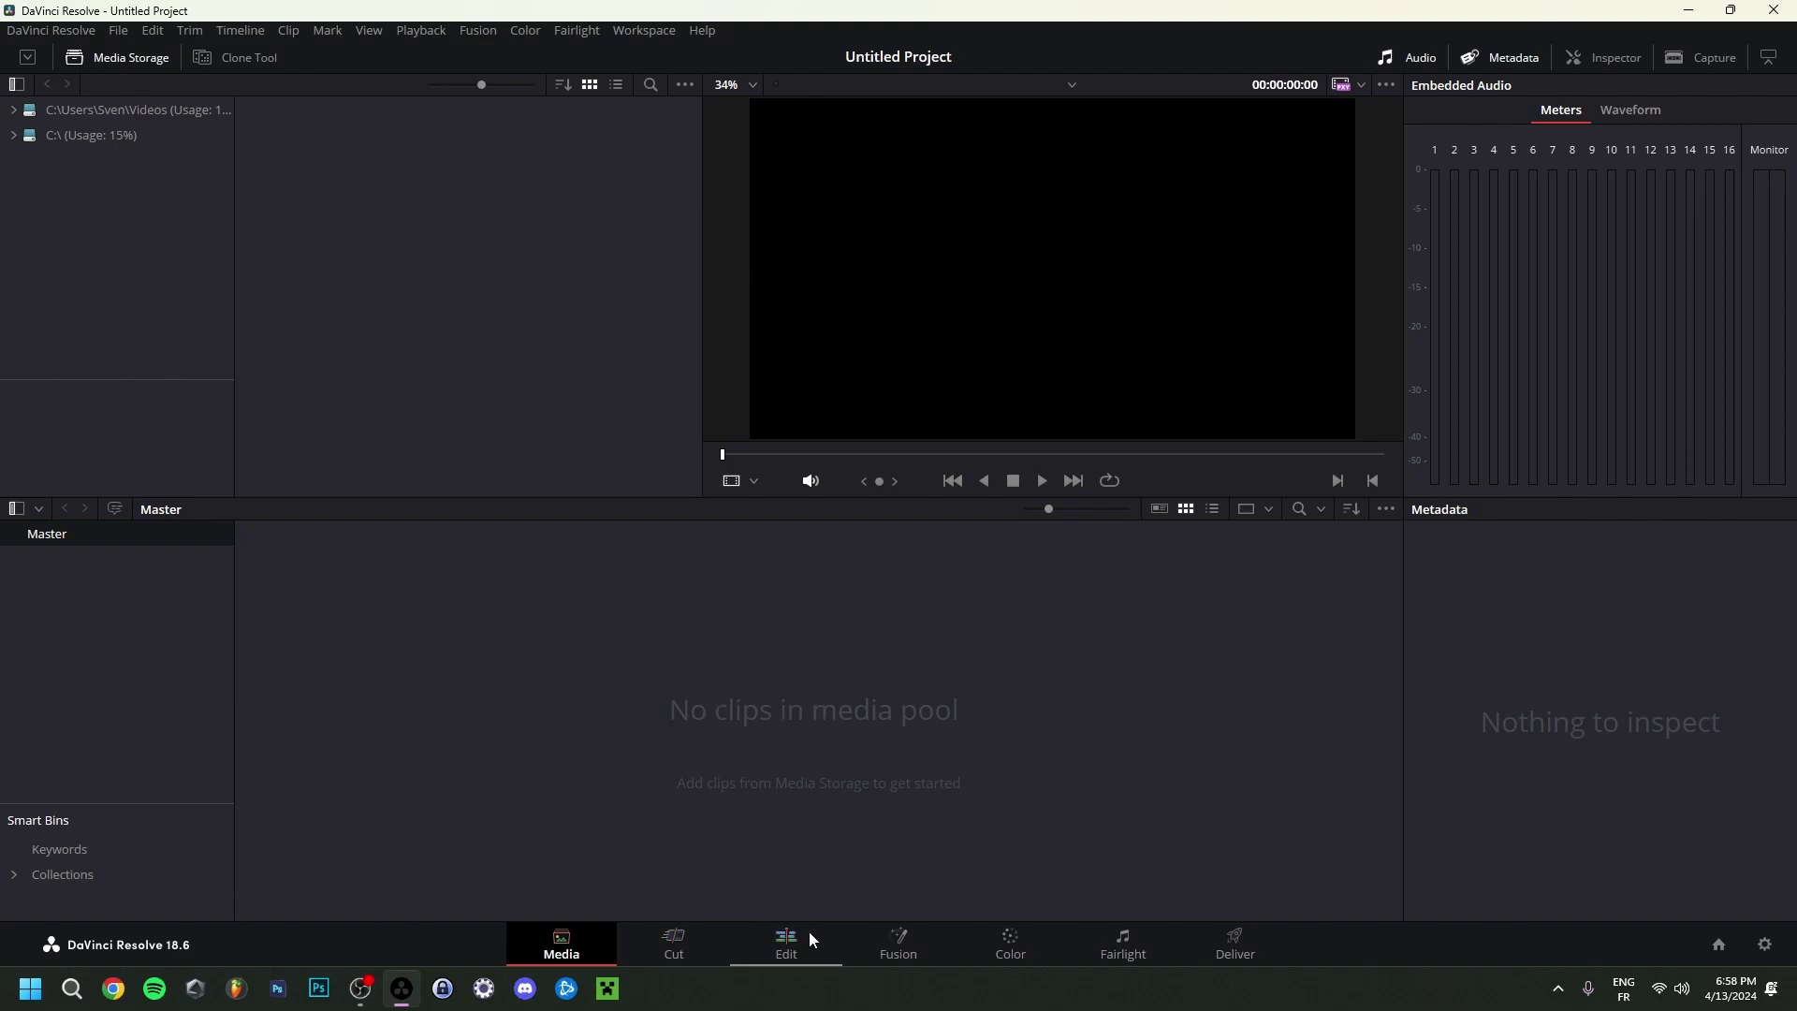
key(shift+3)
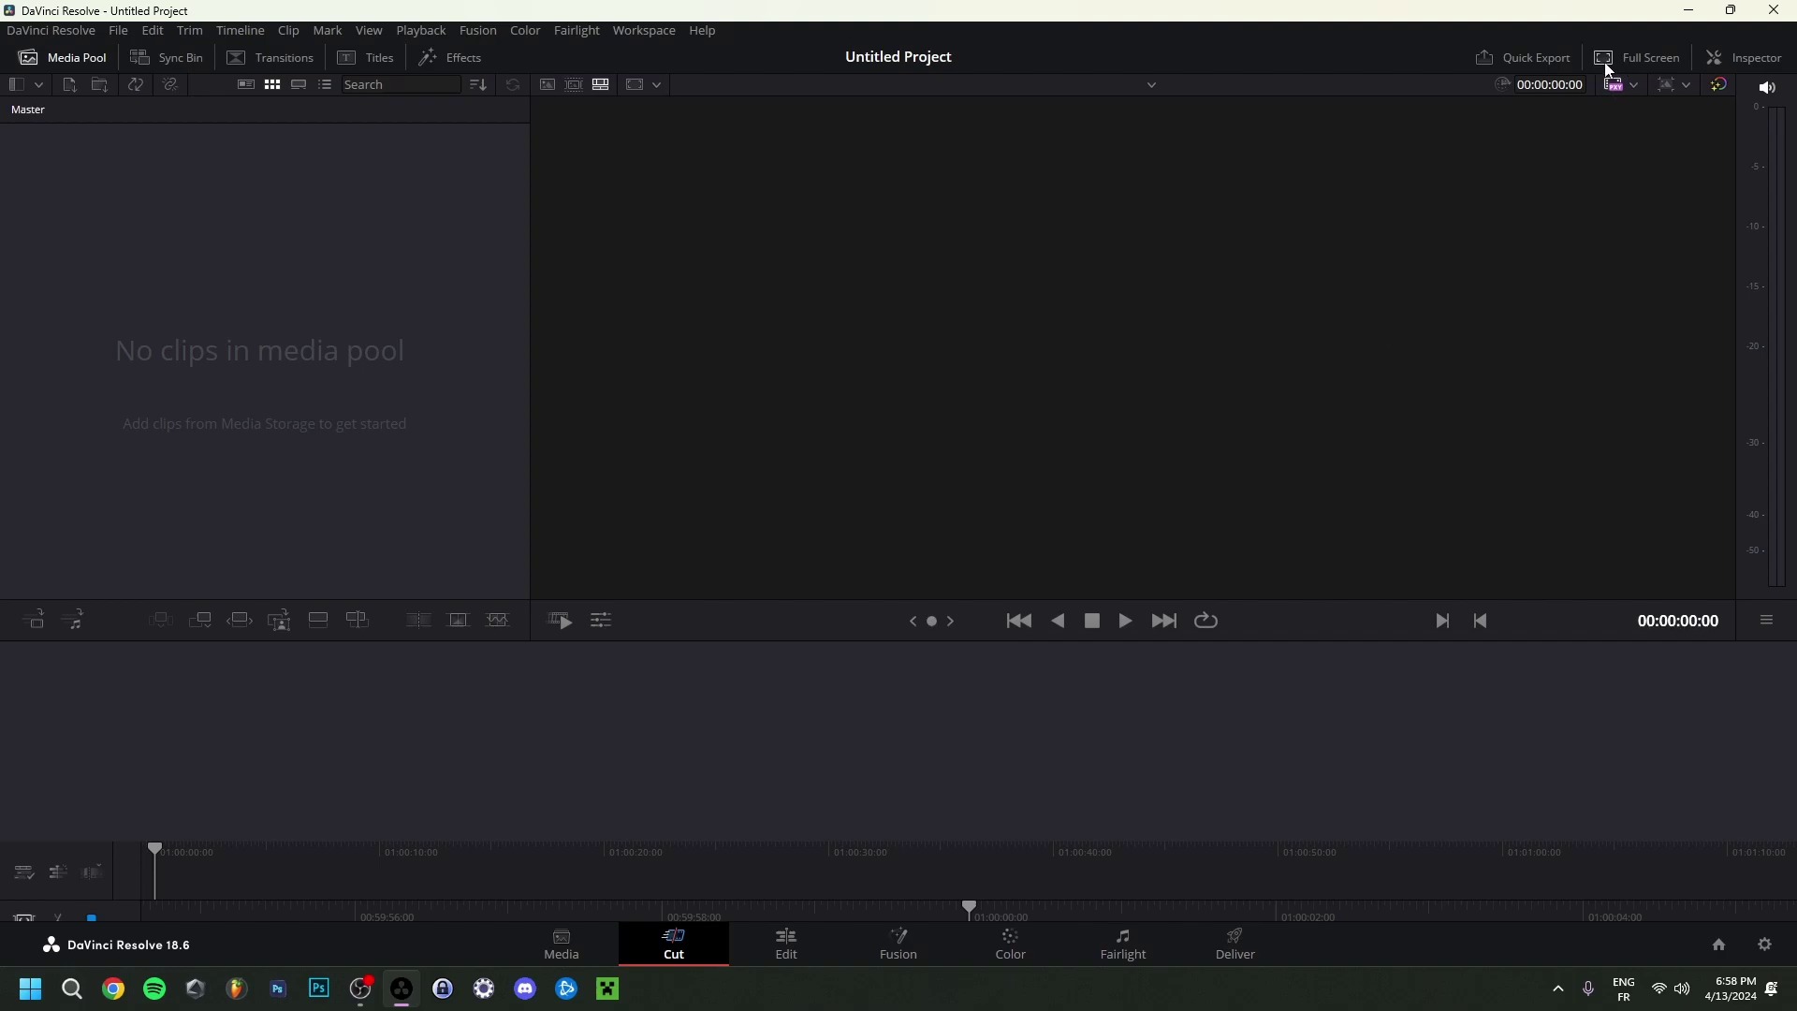
click(786, 947)
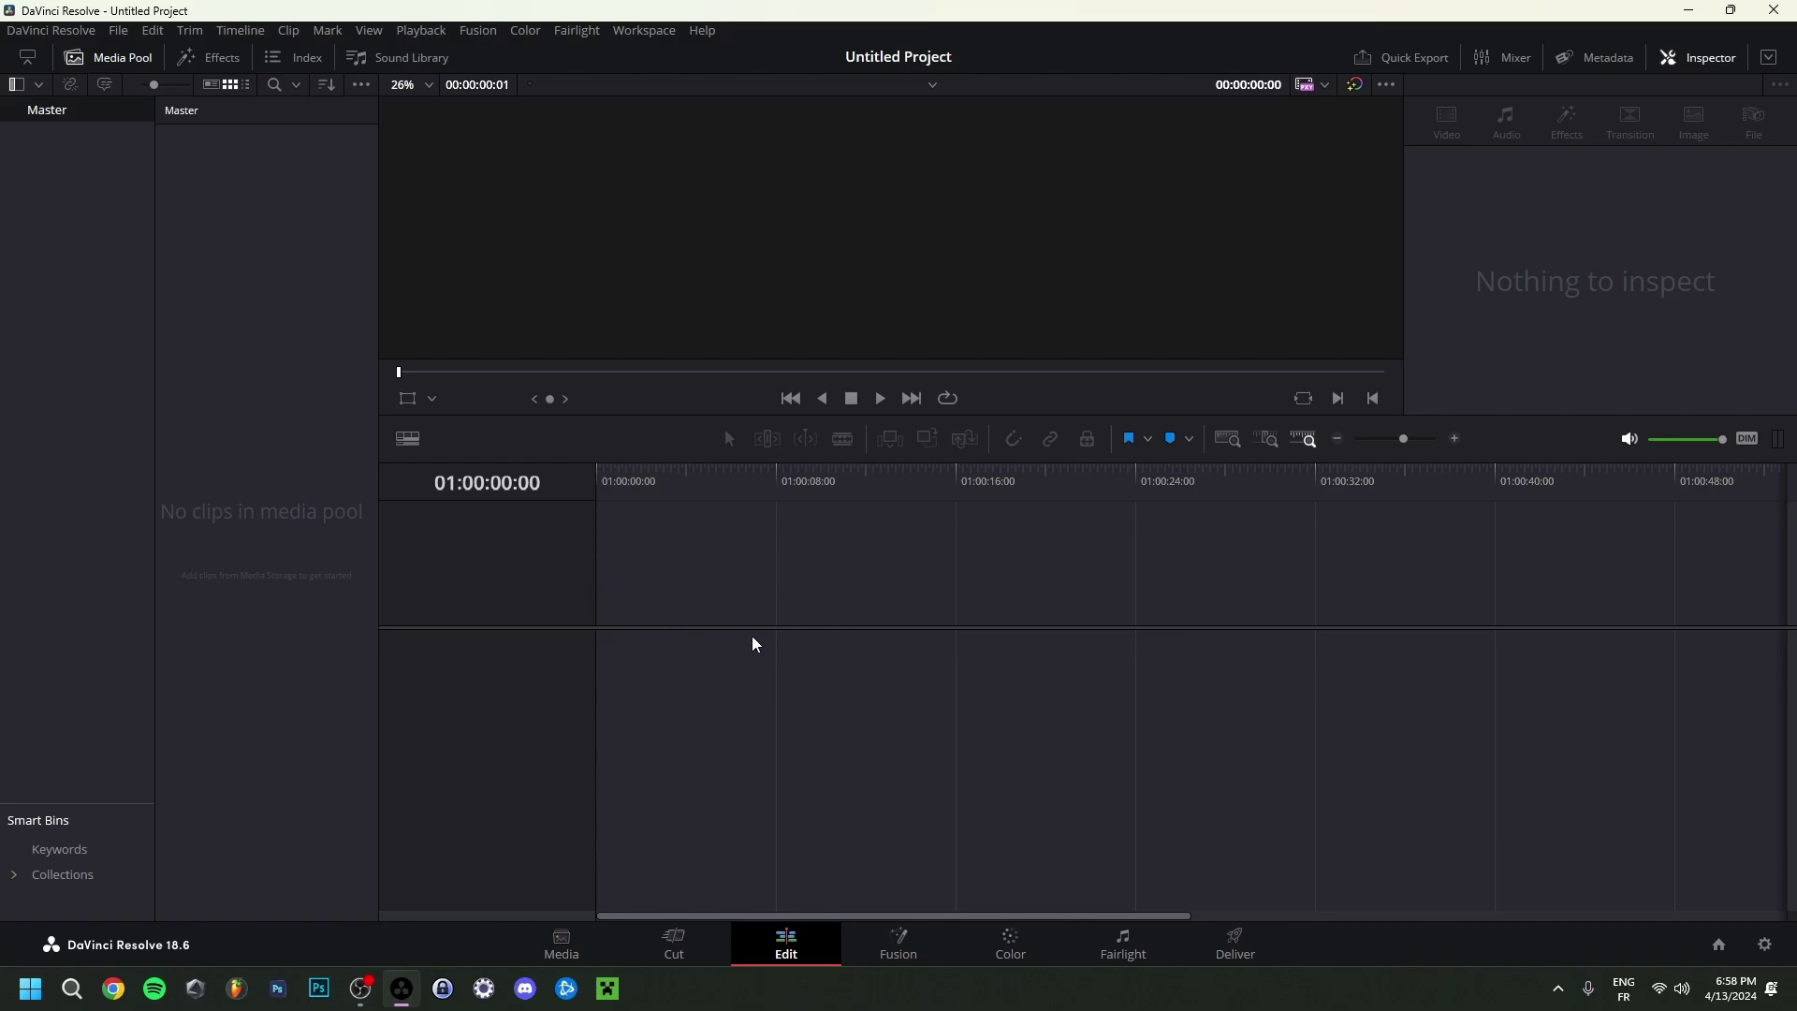
key(shift+5)
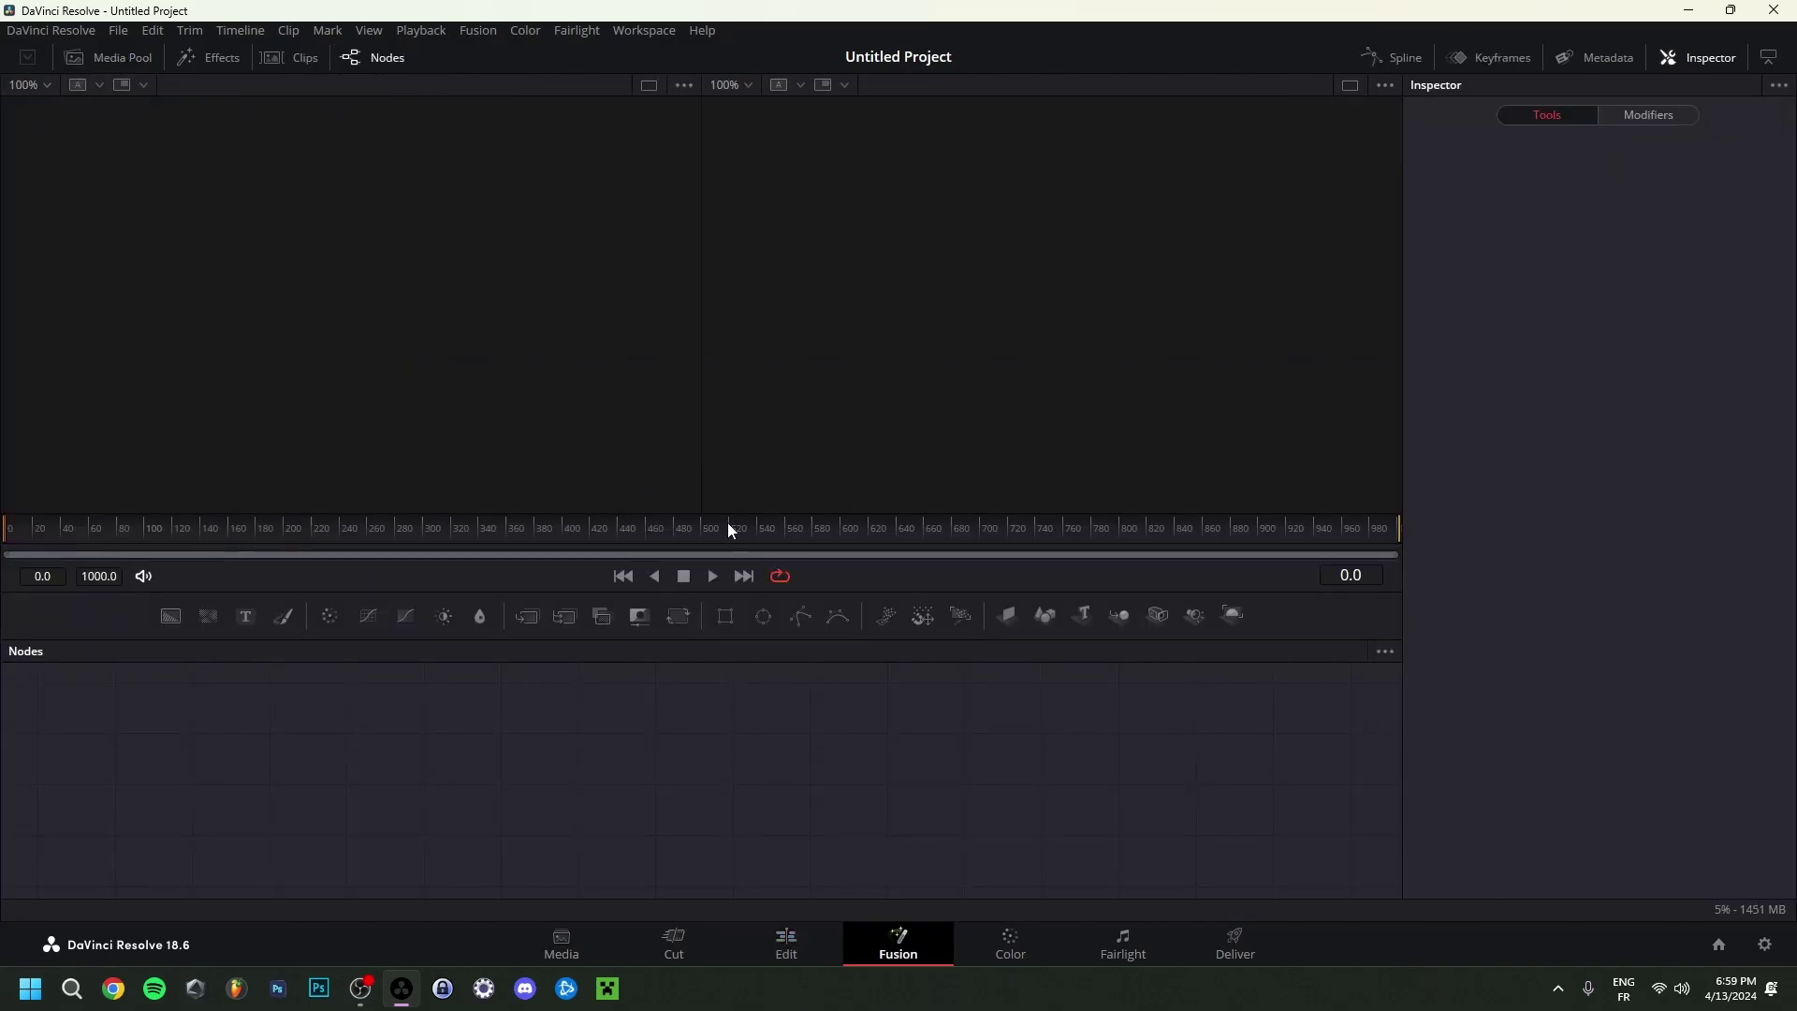
key(shift+6)
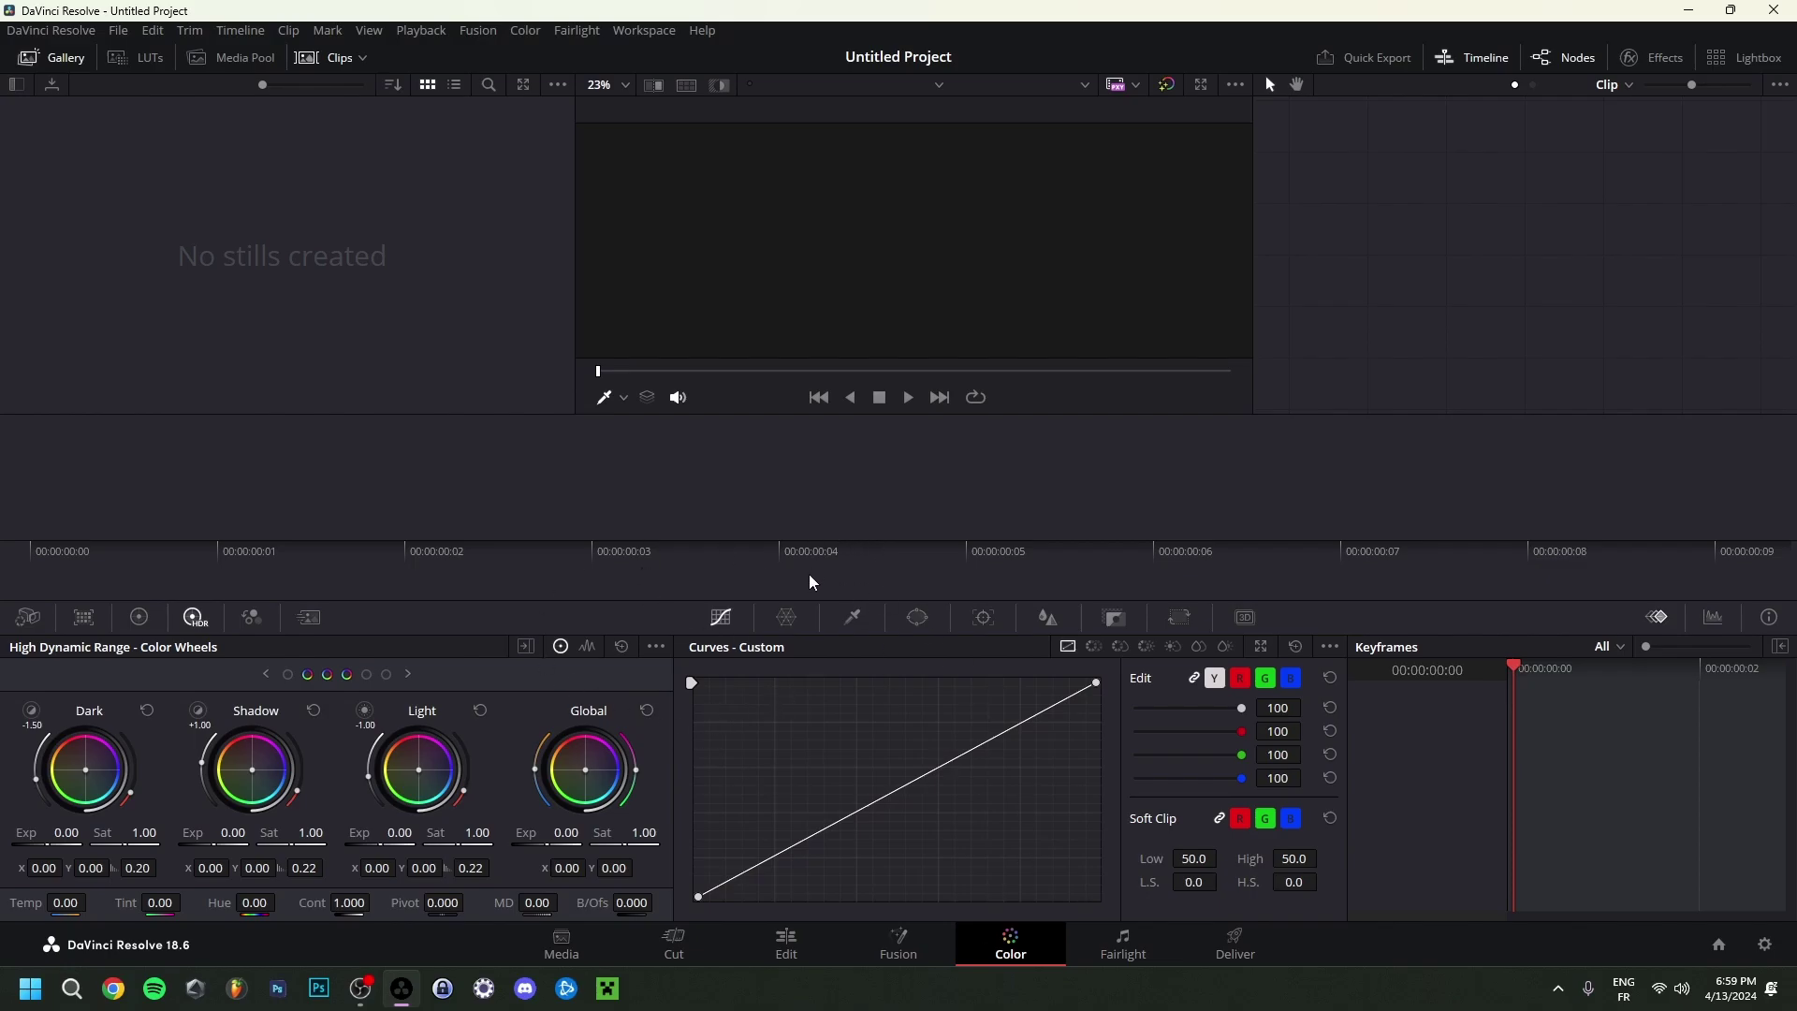
click(1080, 966)
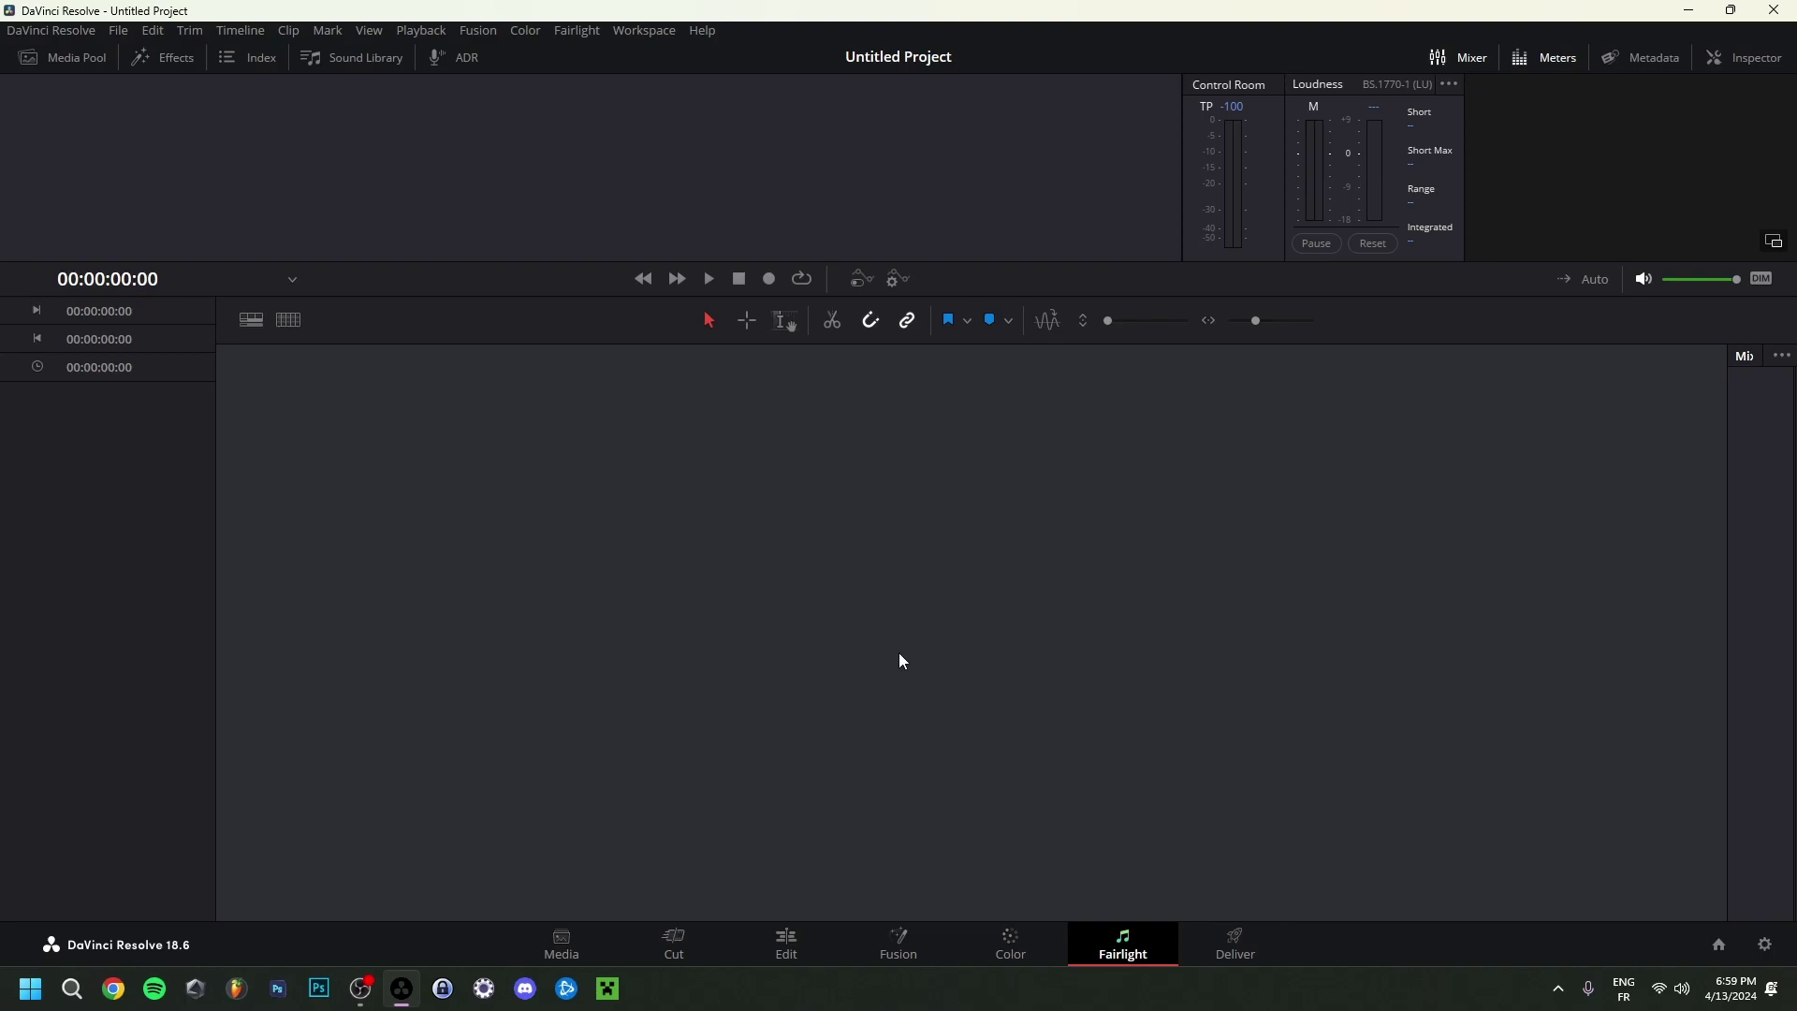
key(shift+8)
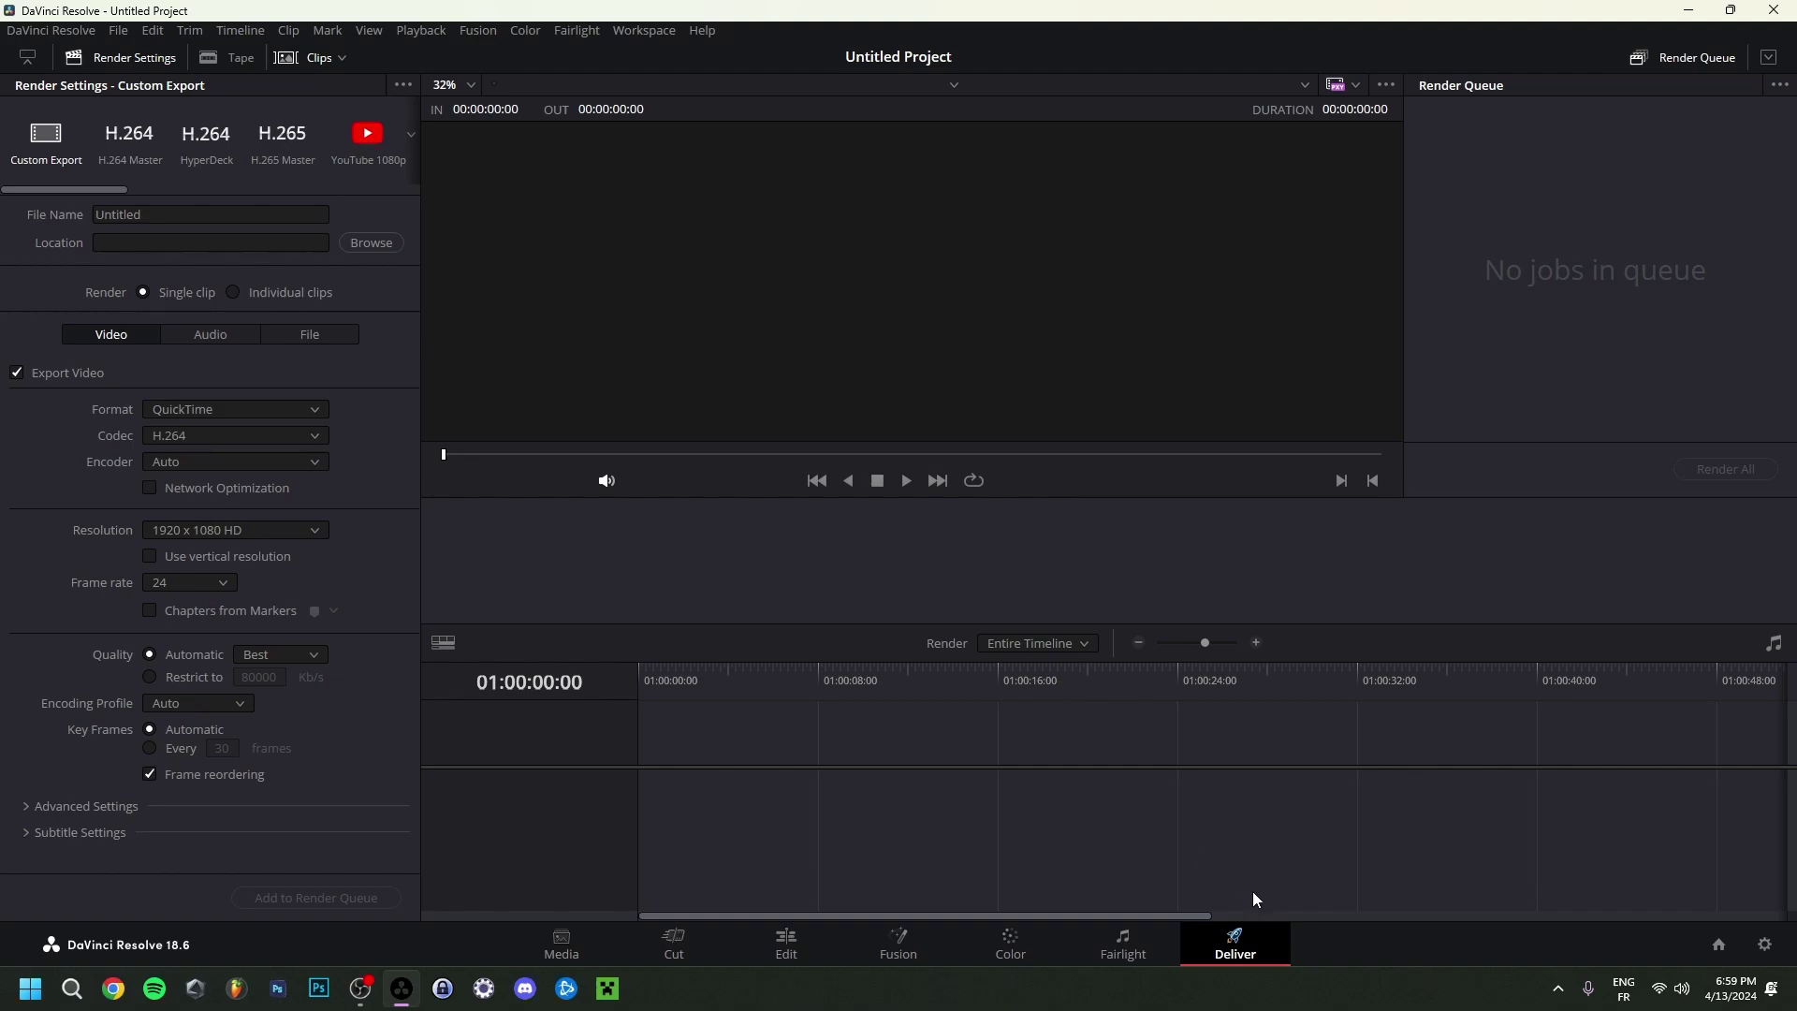
click(785, 945)
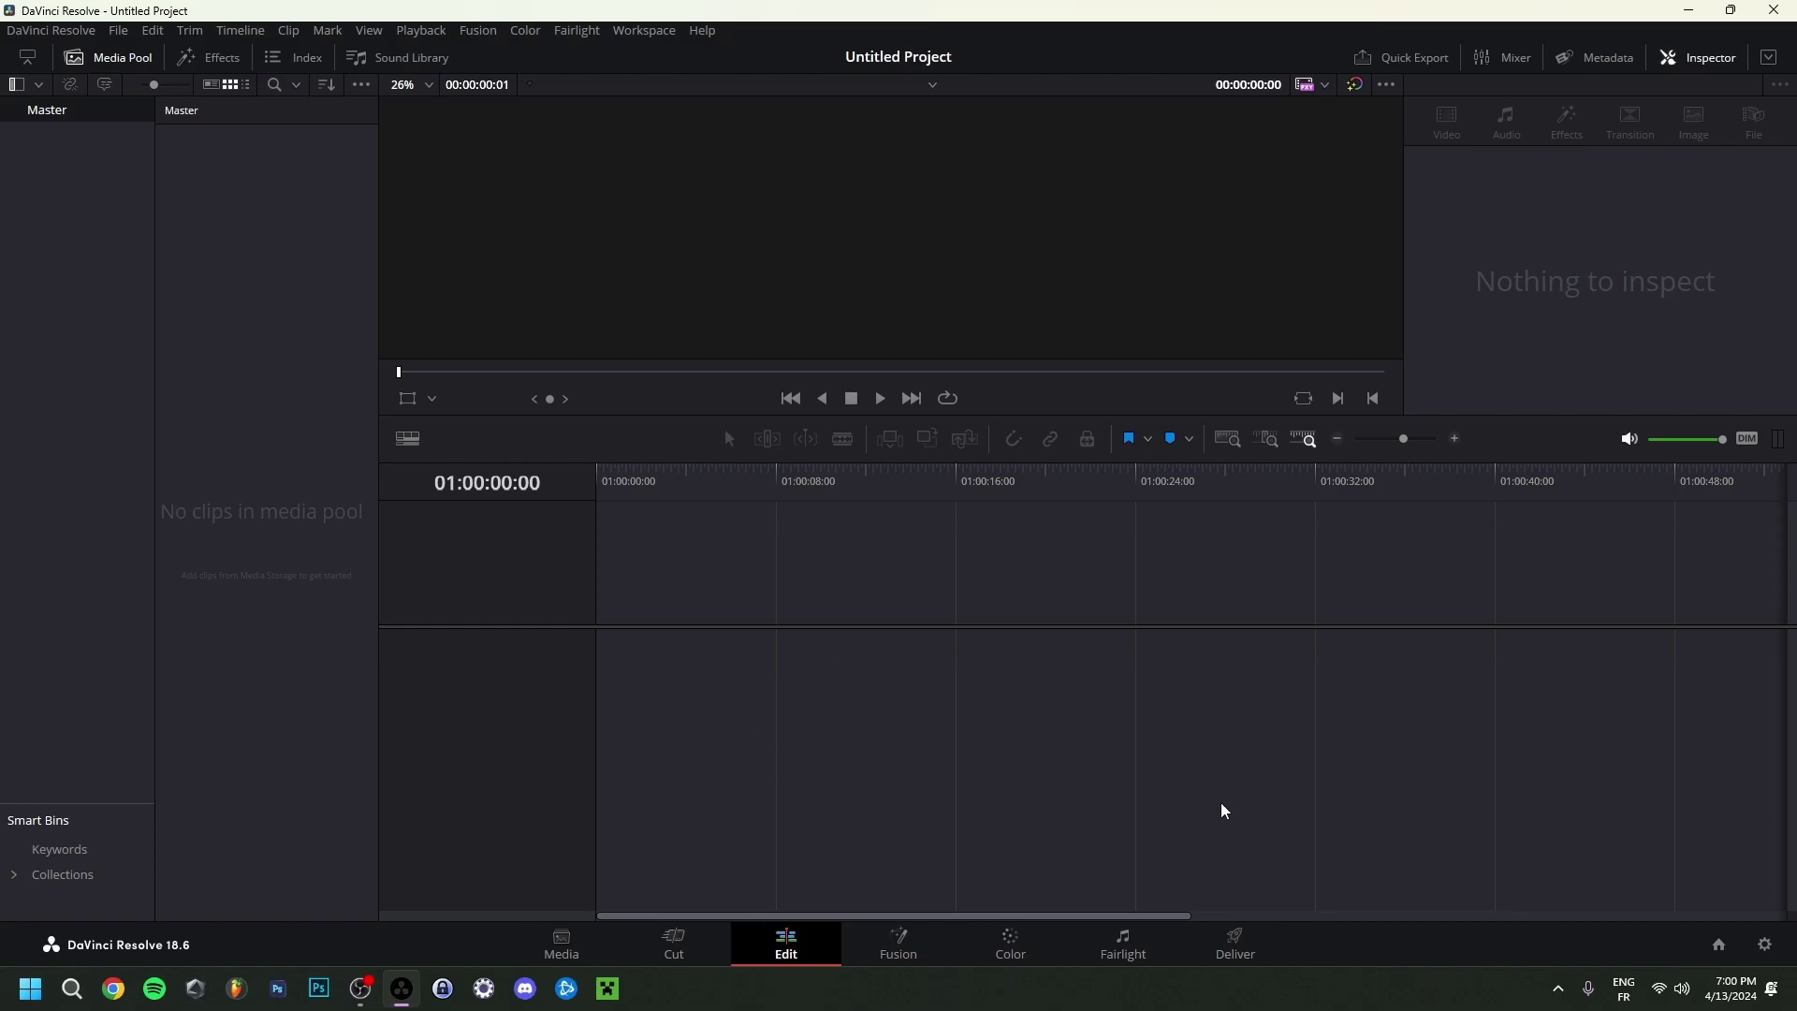
Open the project settings and examine the available timeline resolutions and timeline frame rates.
click(1765, 946)
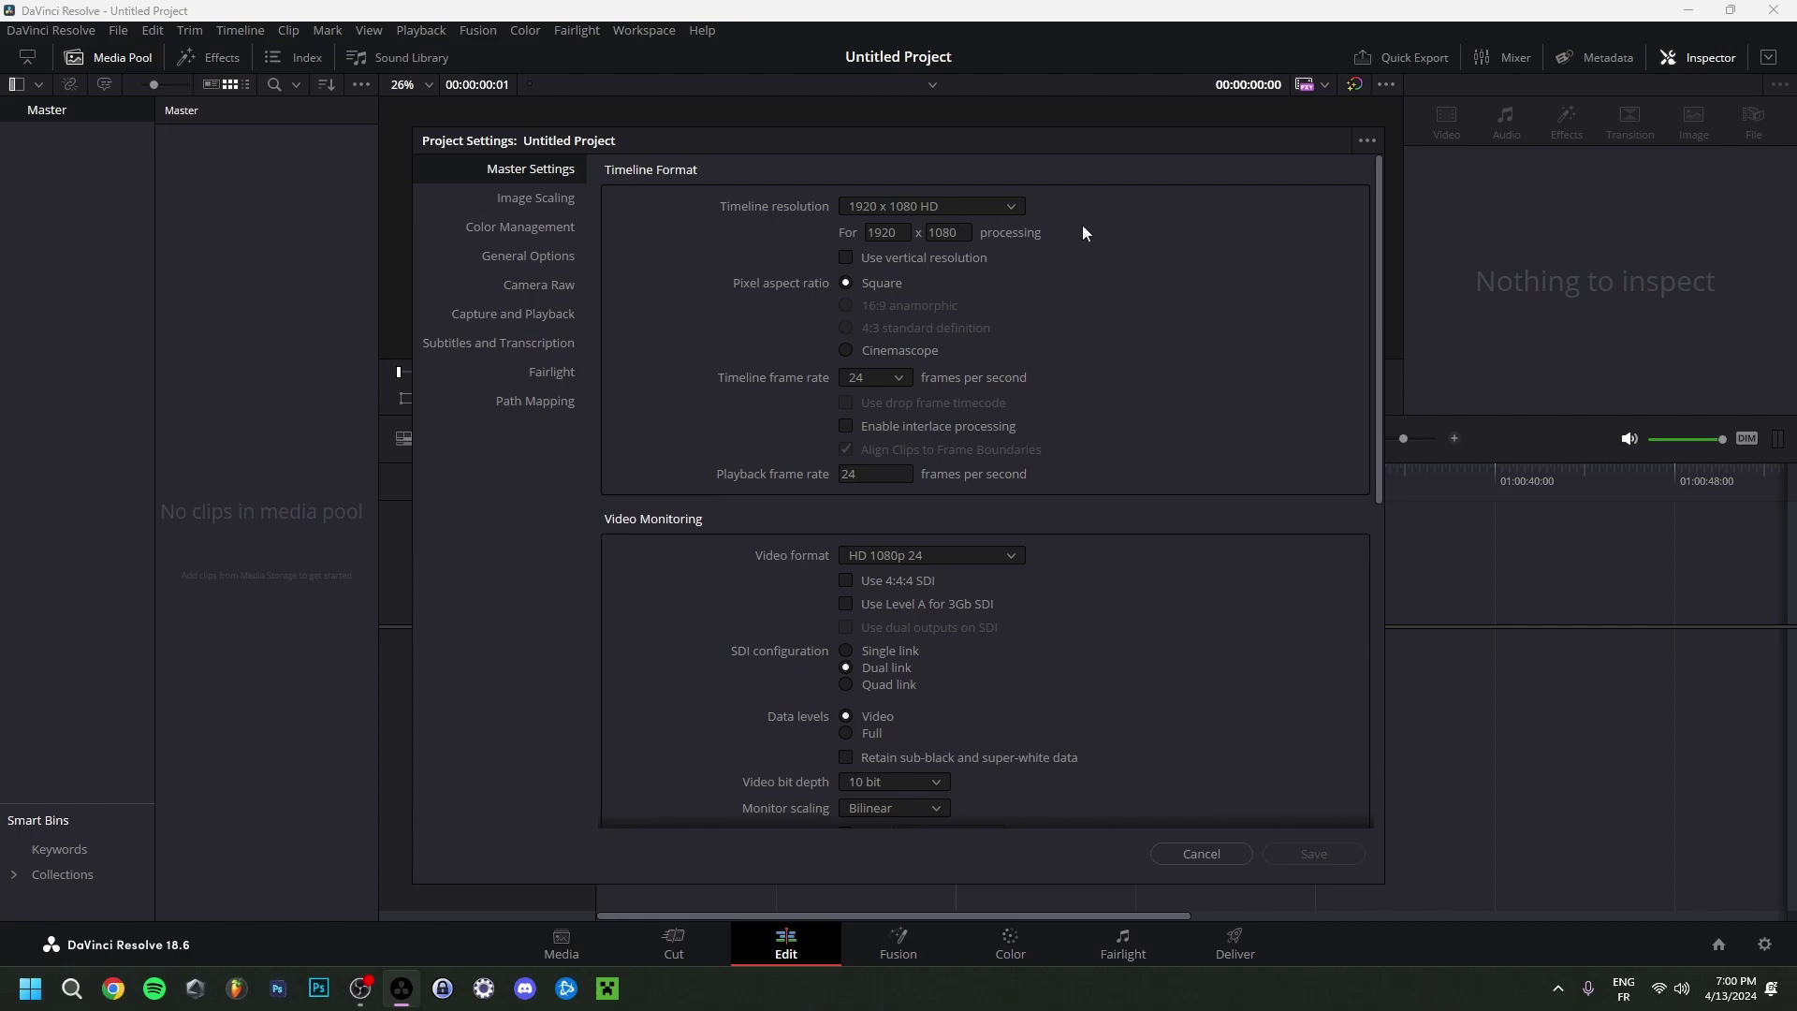
click(993, 206)
scroll(943, 387, down, 5)
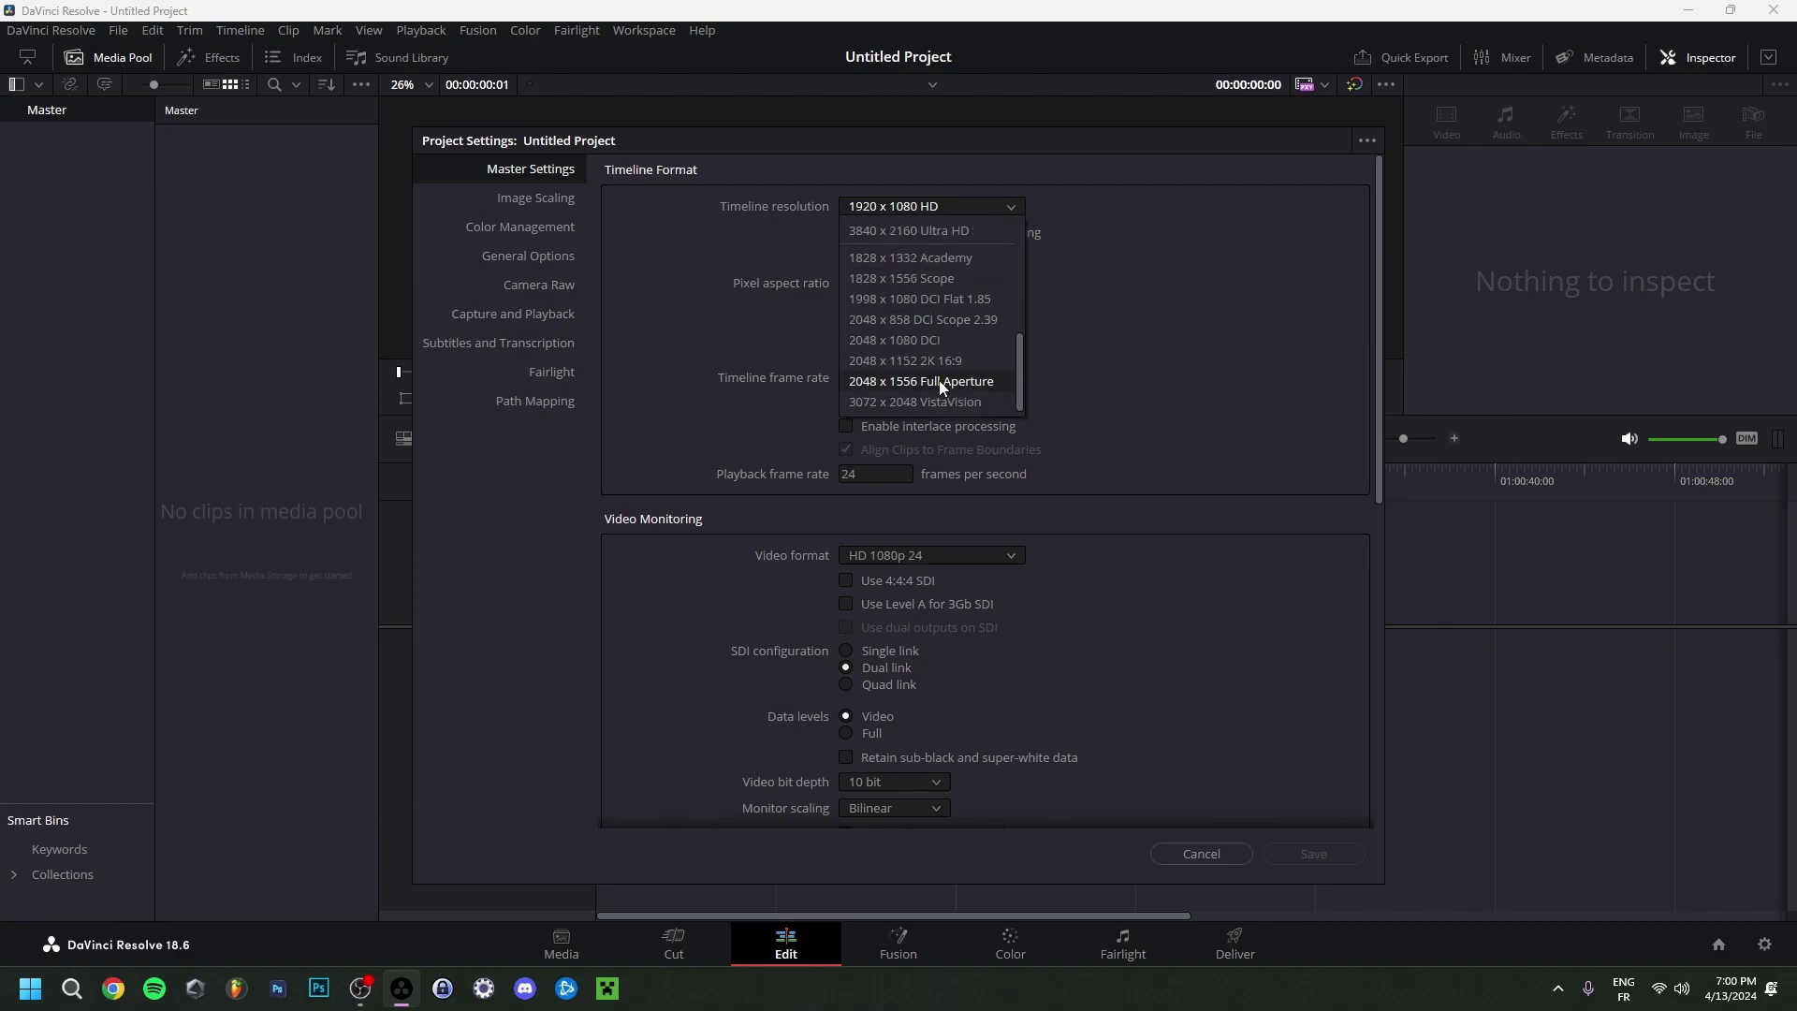
scroll(878, 358, up, 3)
click(1040, 246)
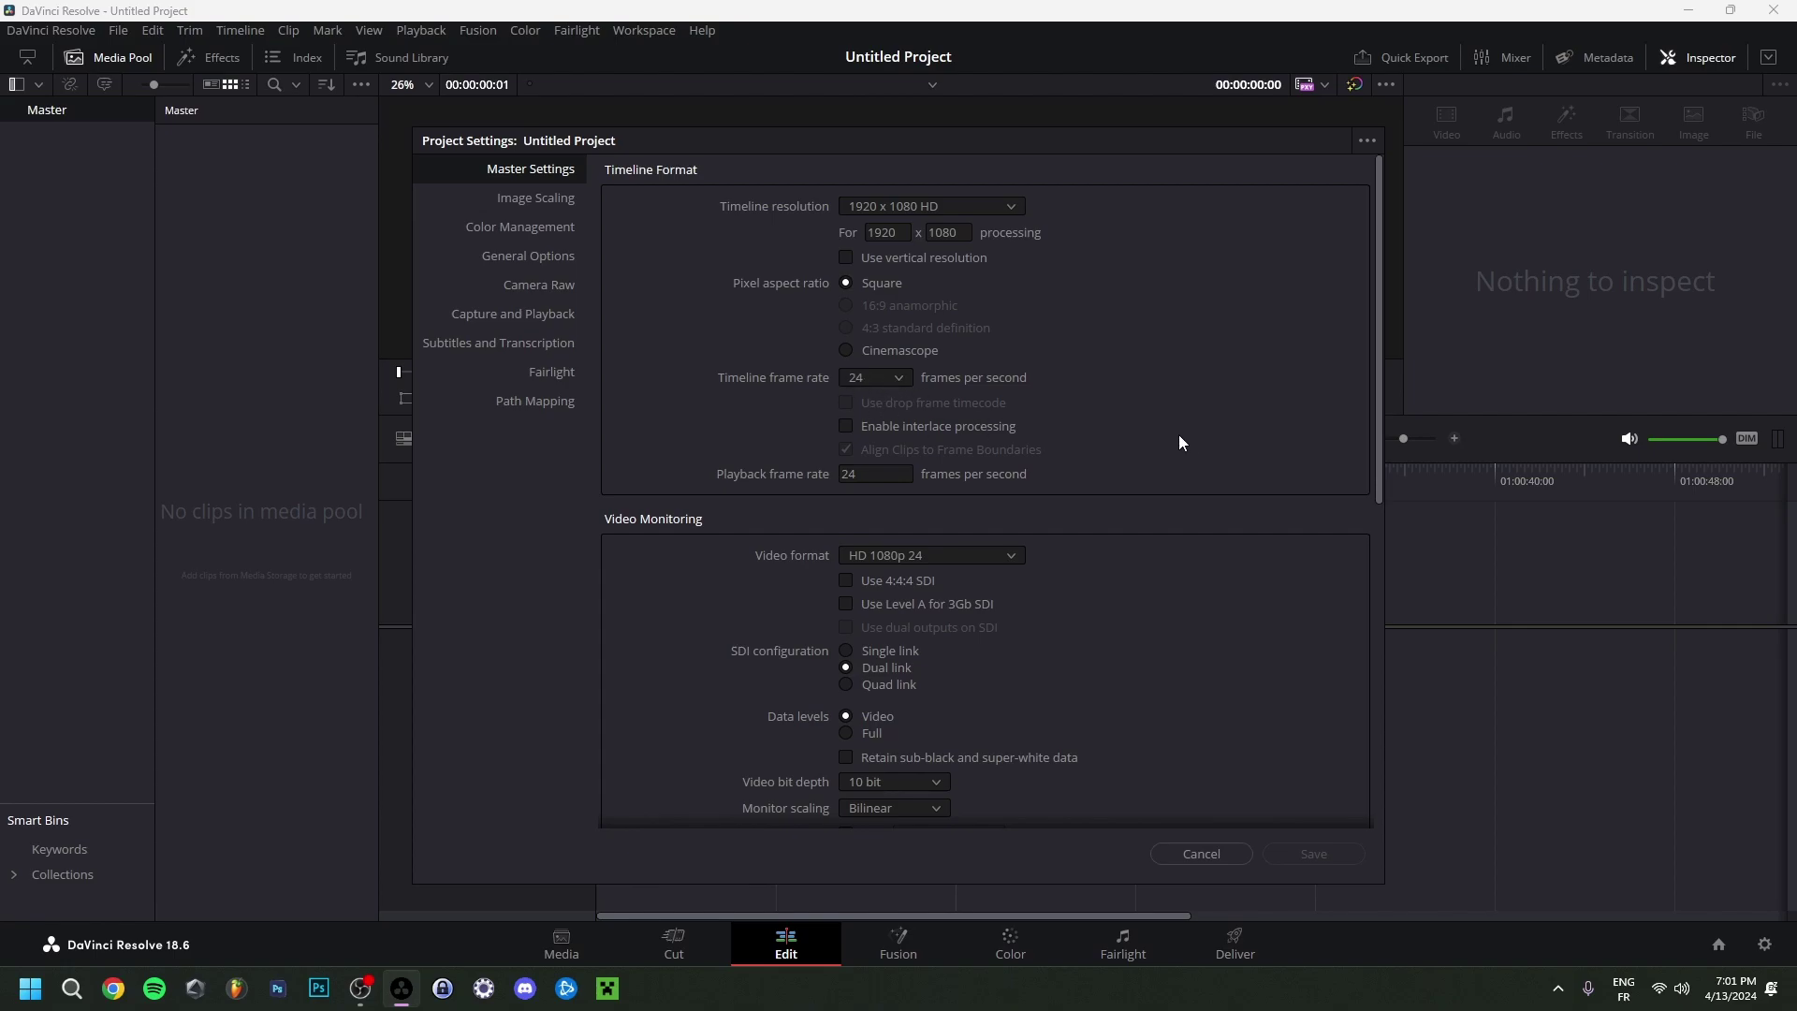
click(877, 378)
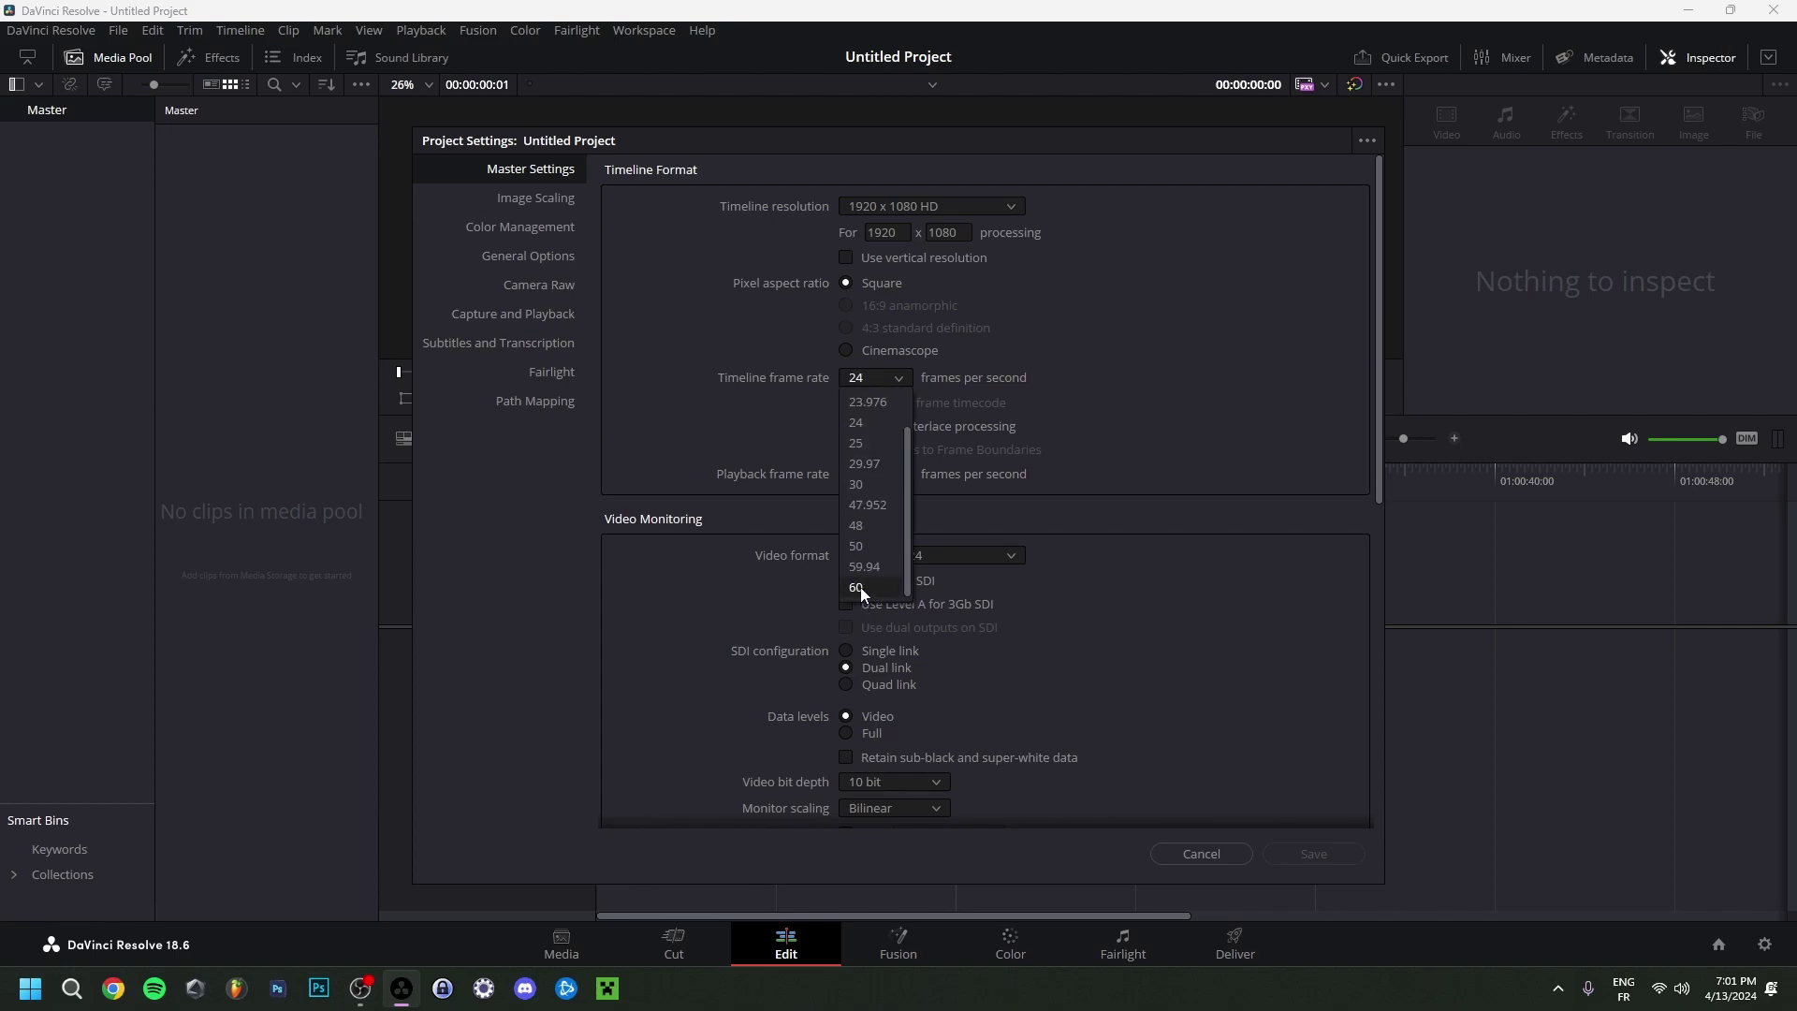
click(1170, 356)
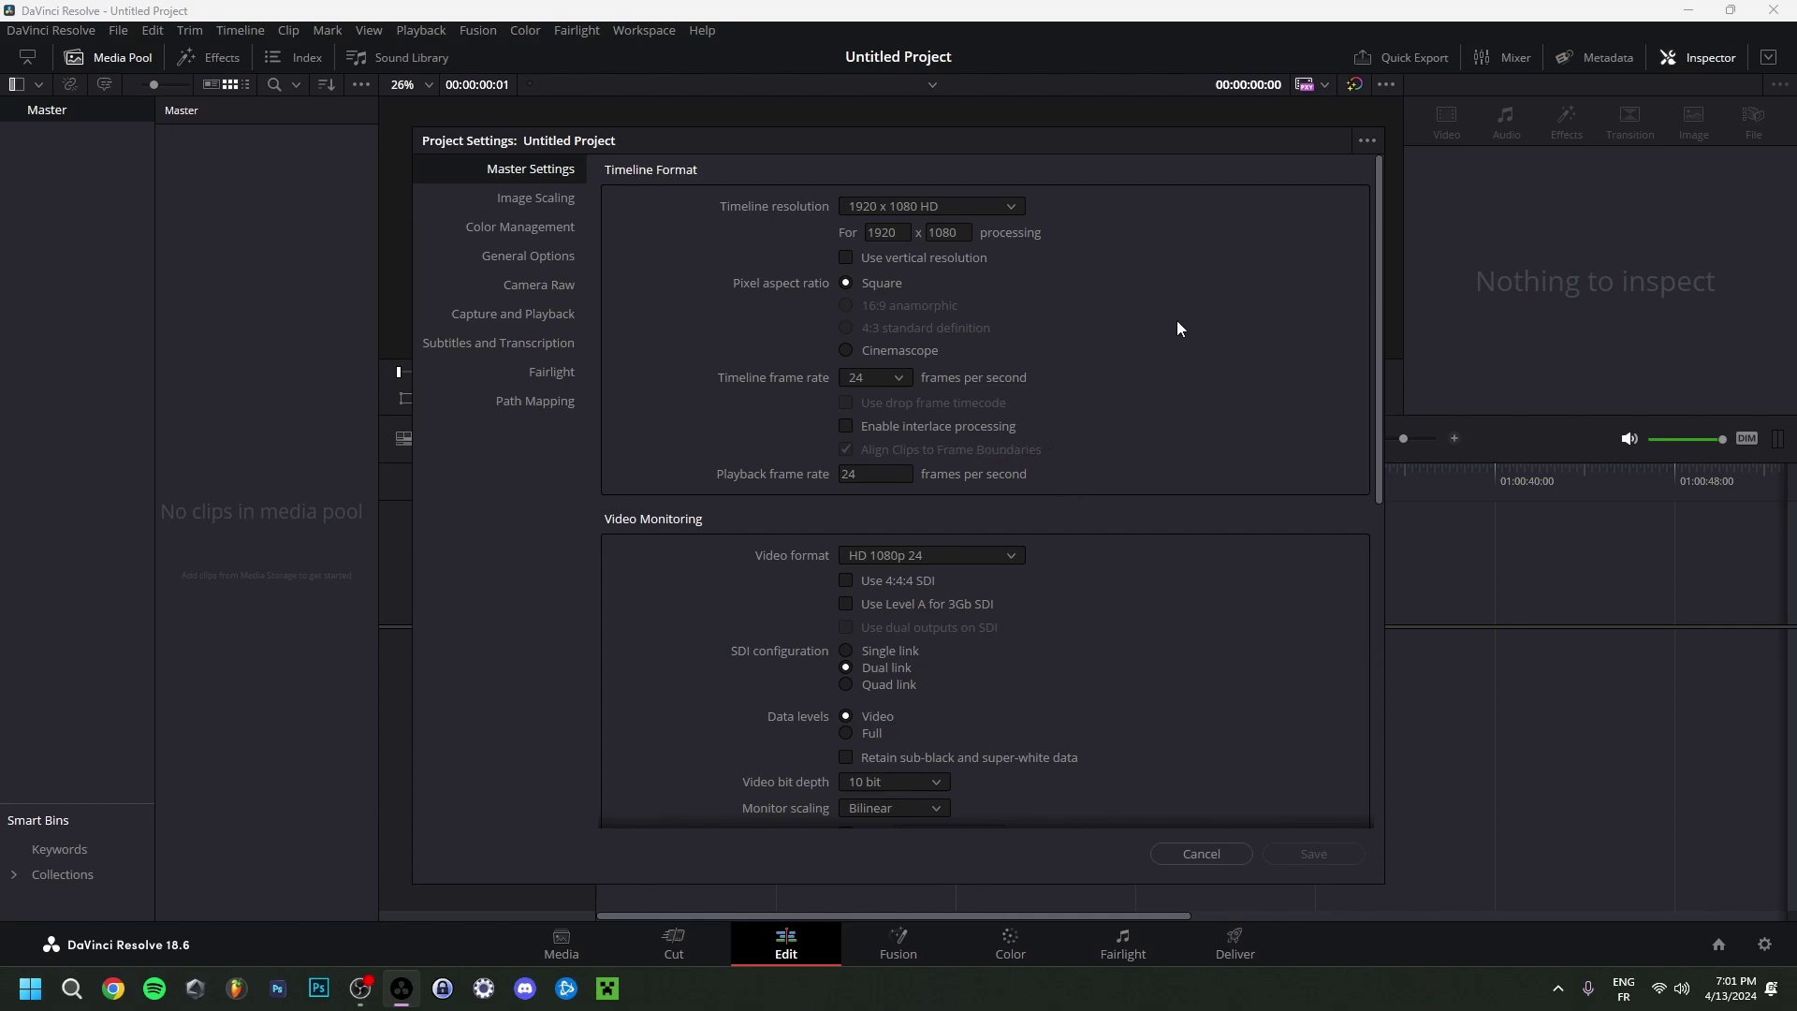
View the preset options of the project settings and close the settings without saving.
click(1368, 145)
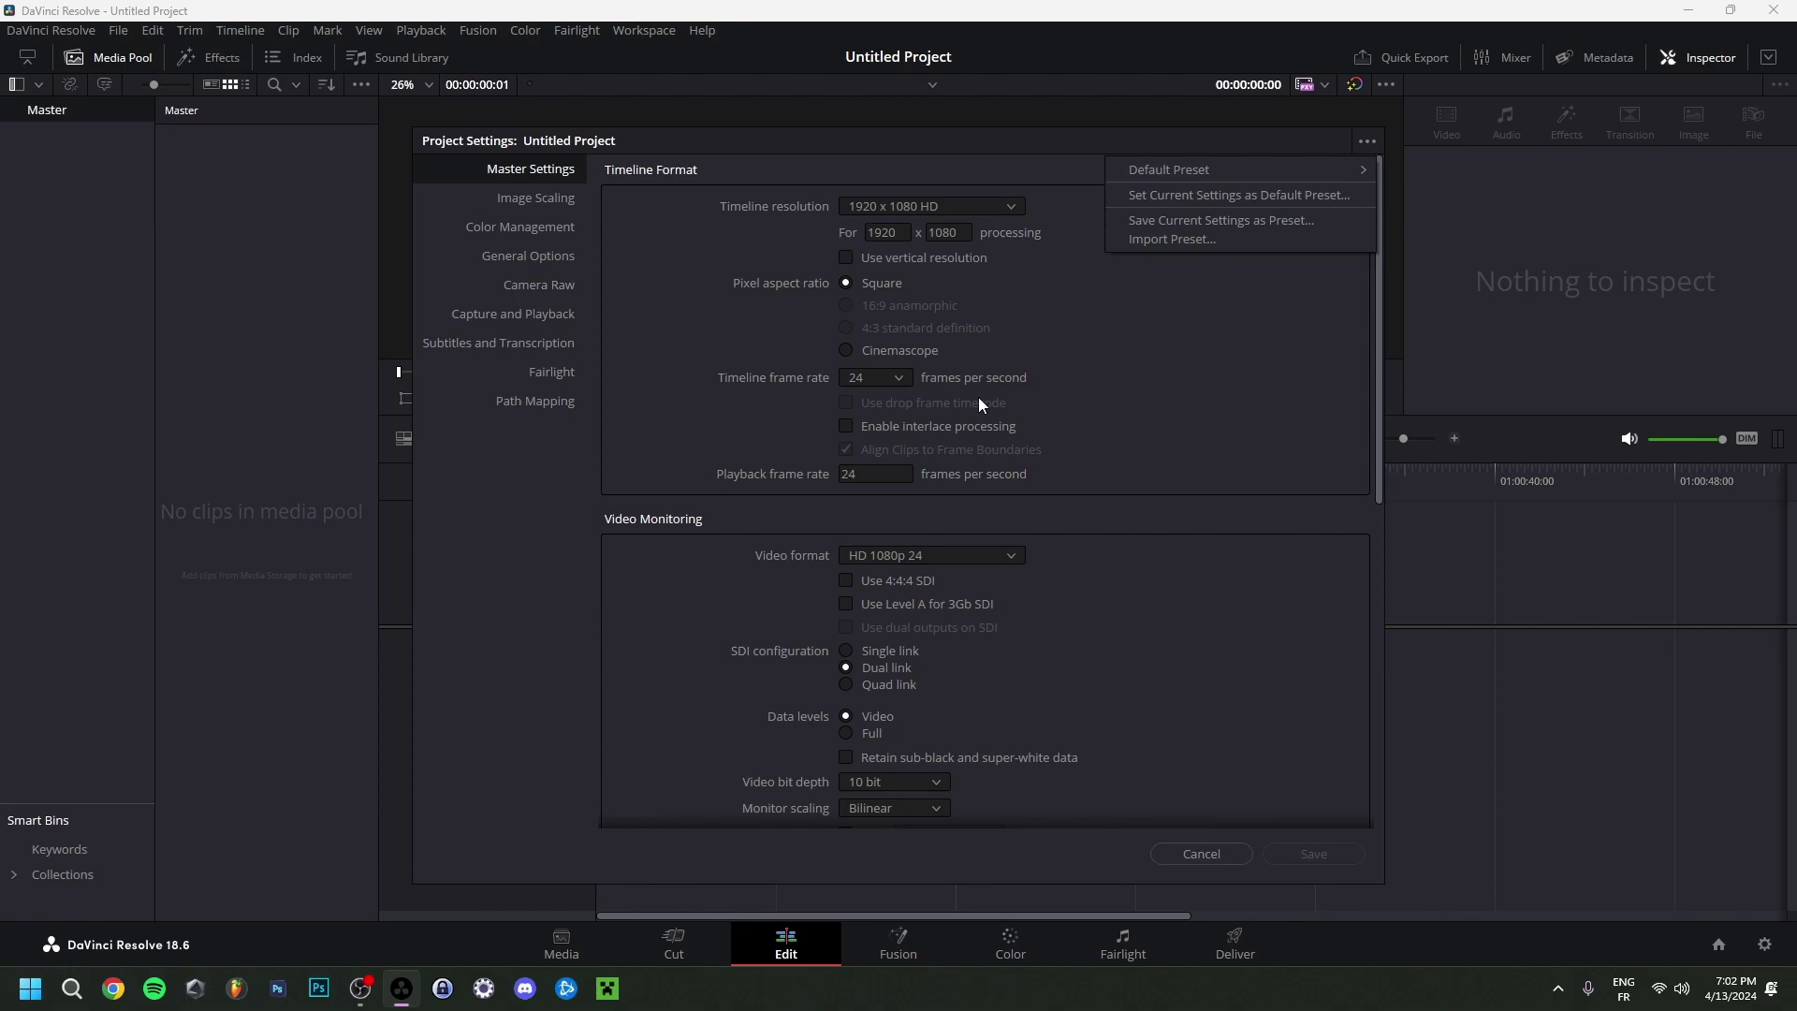
key(Escape)
key(Escape)
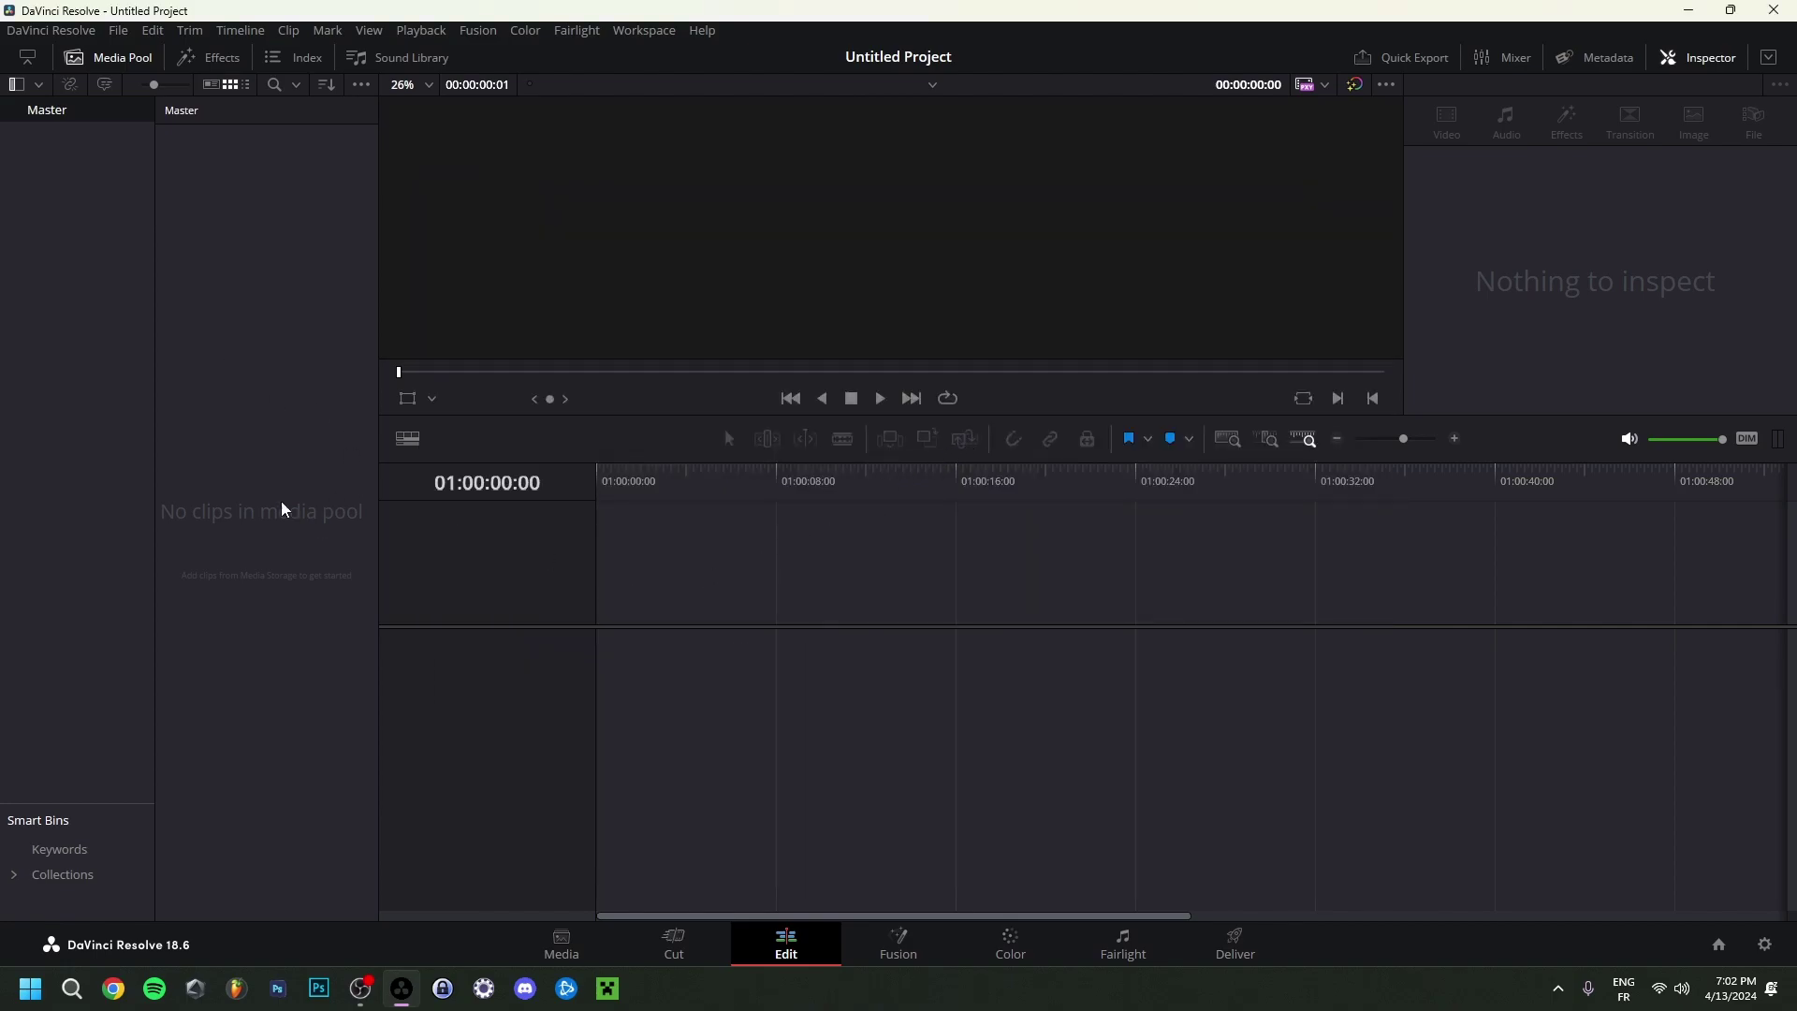
right_click(263, 521)
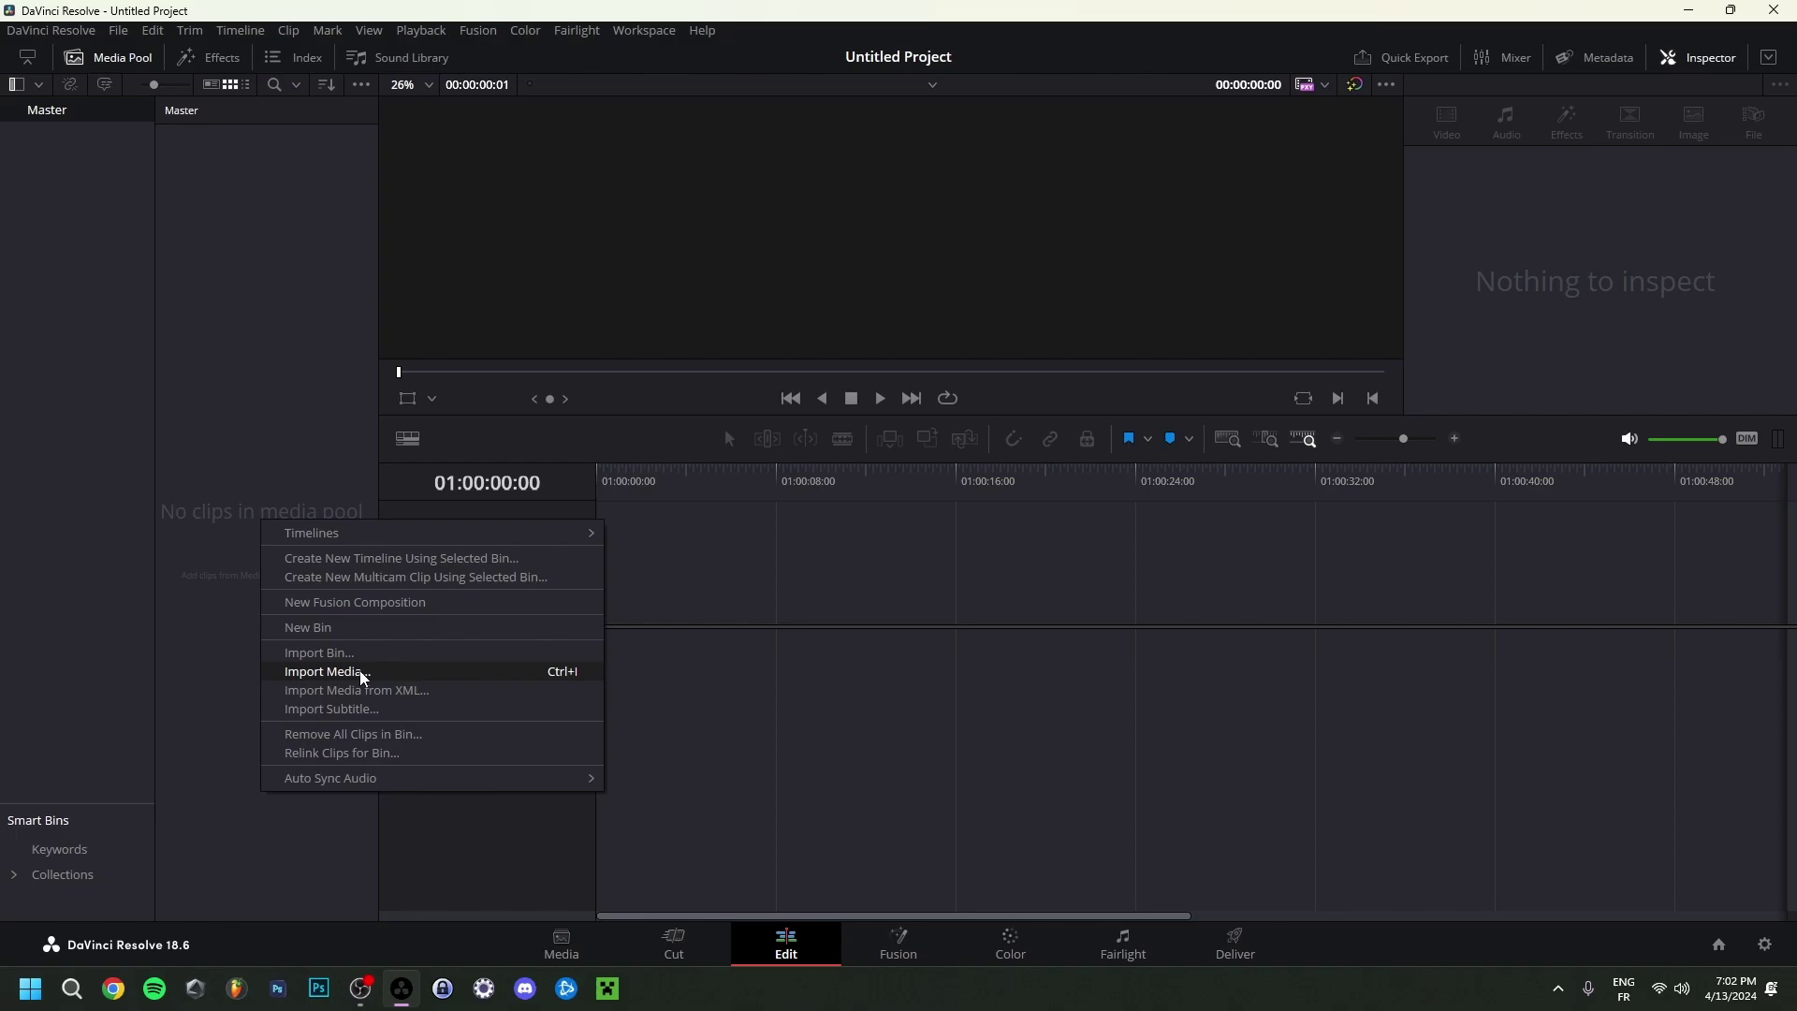
click(363, 676)
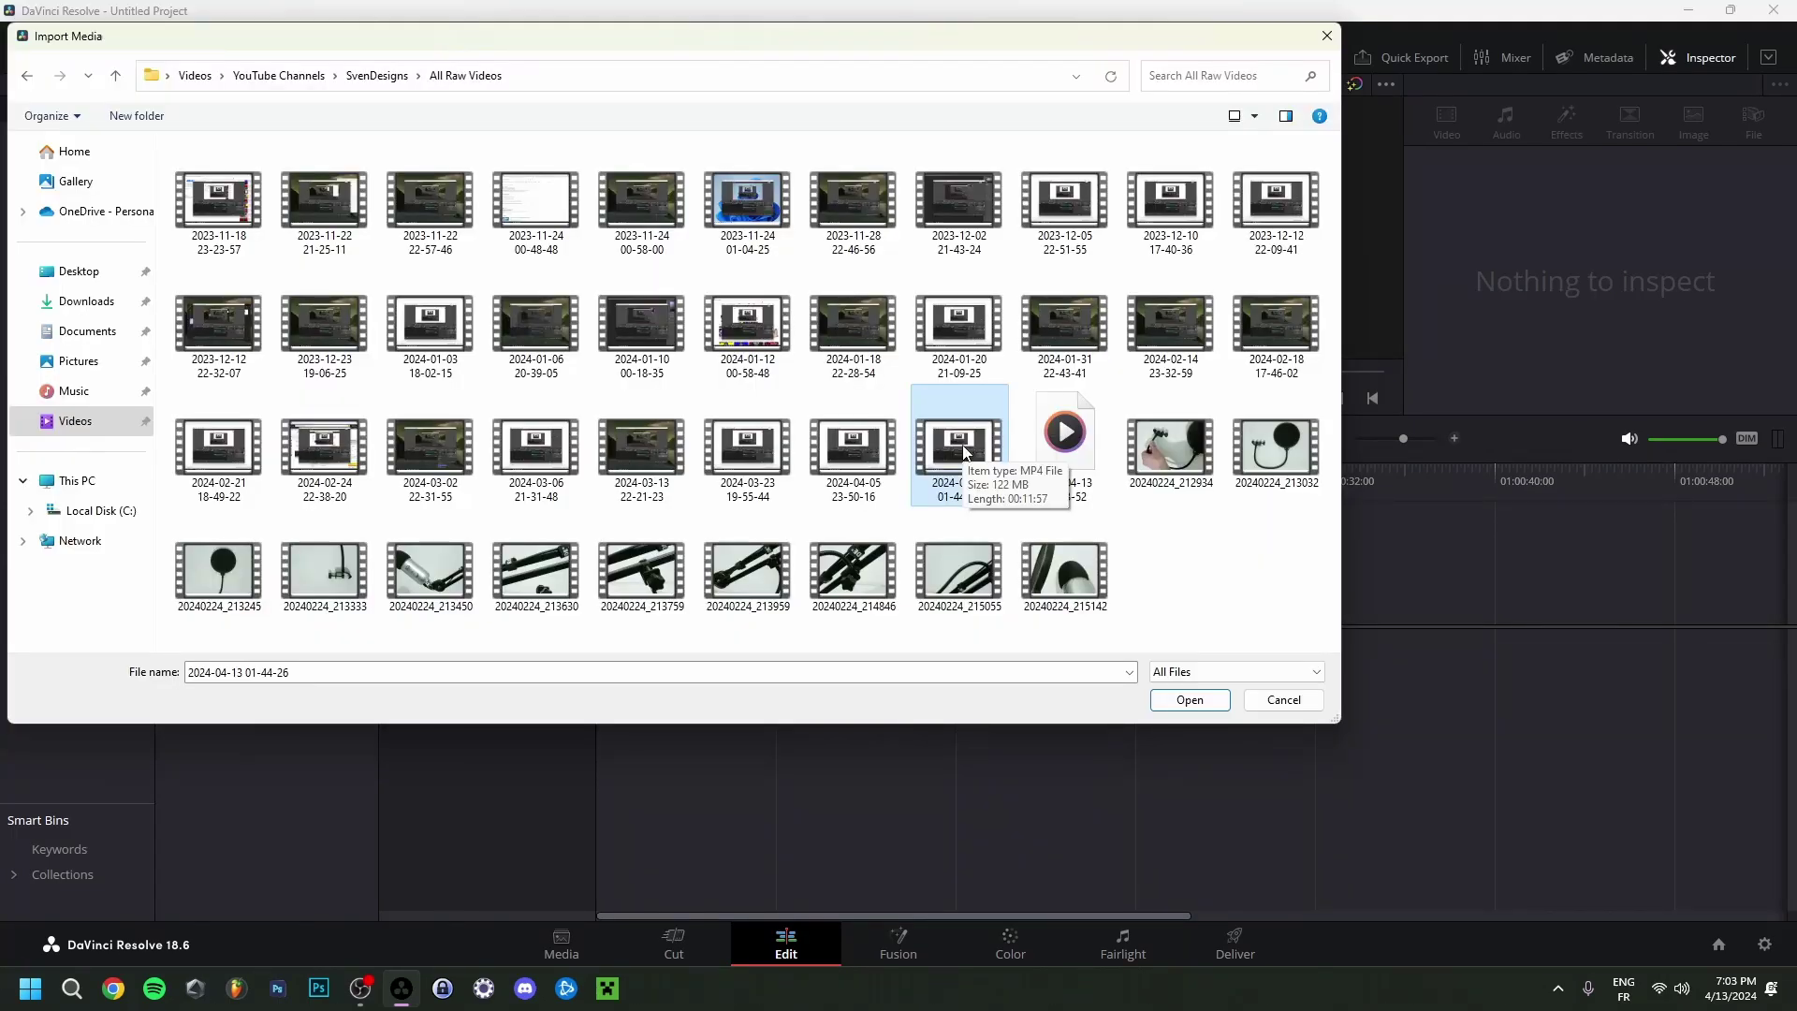
double_click(965, 454)
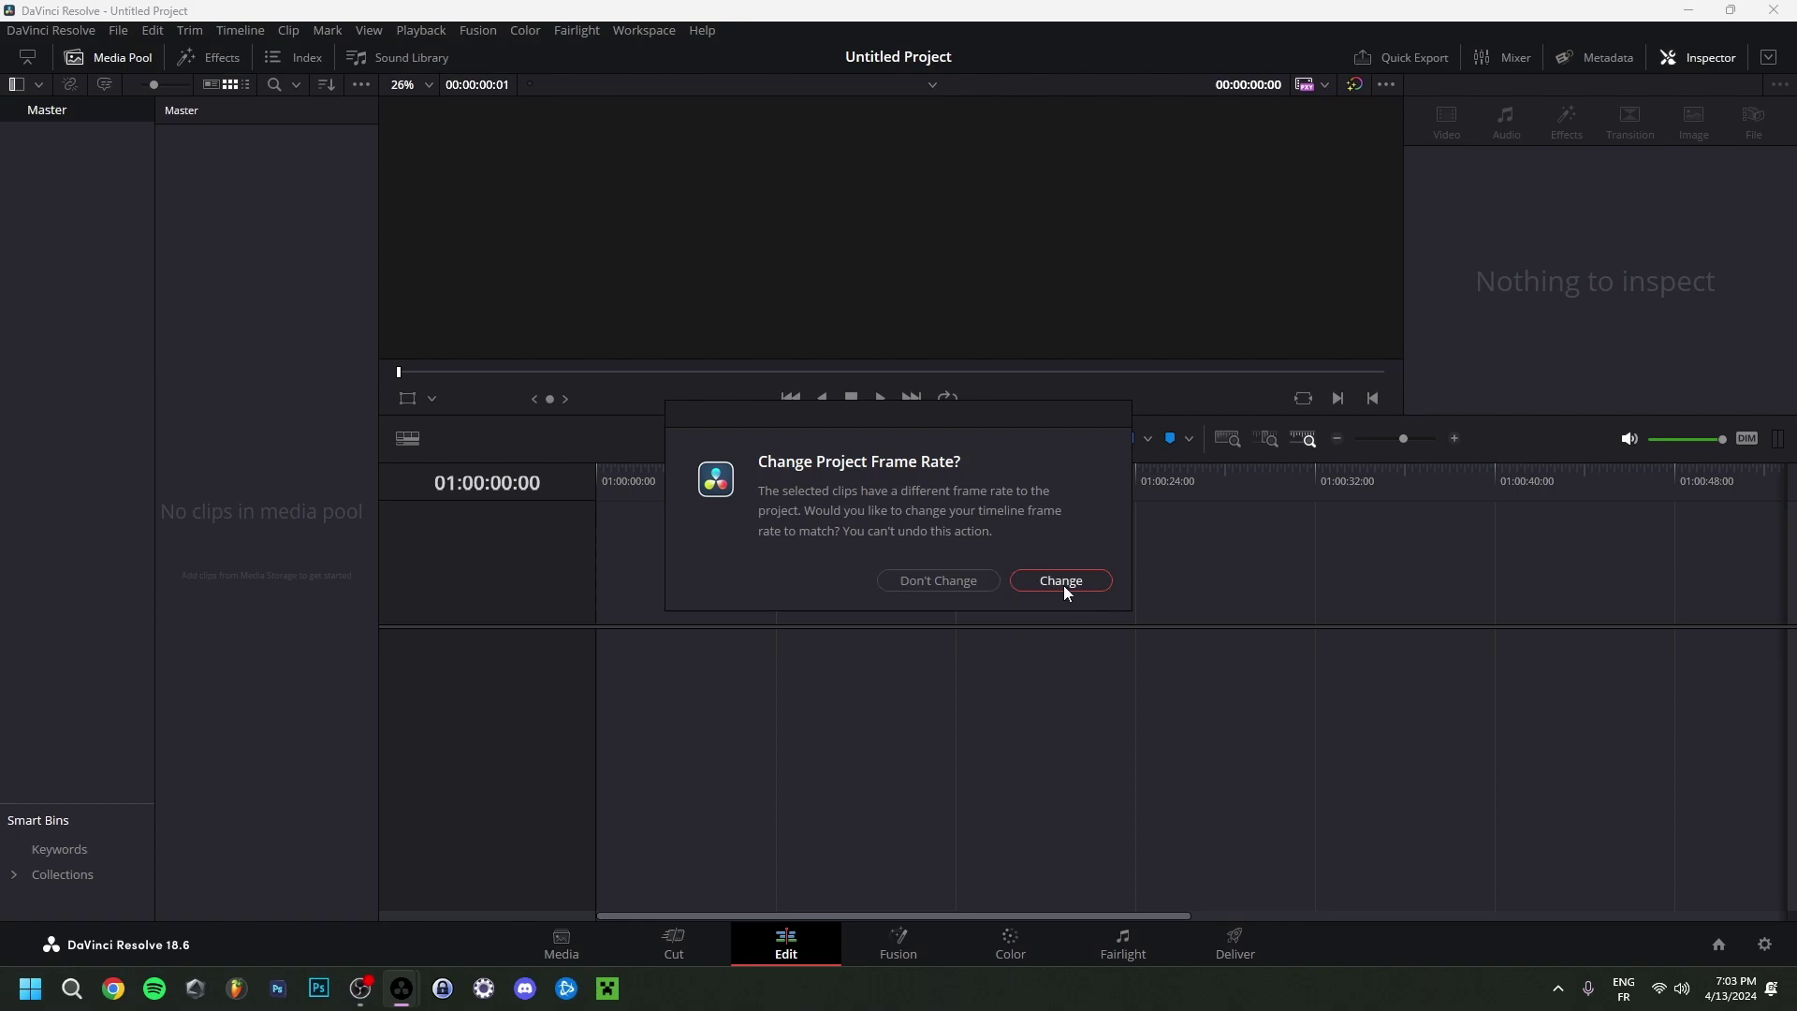
drag(266, 163, 600, 680)
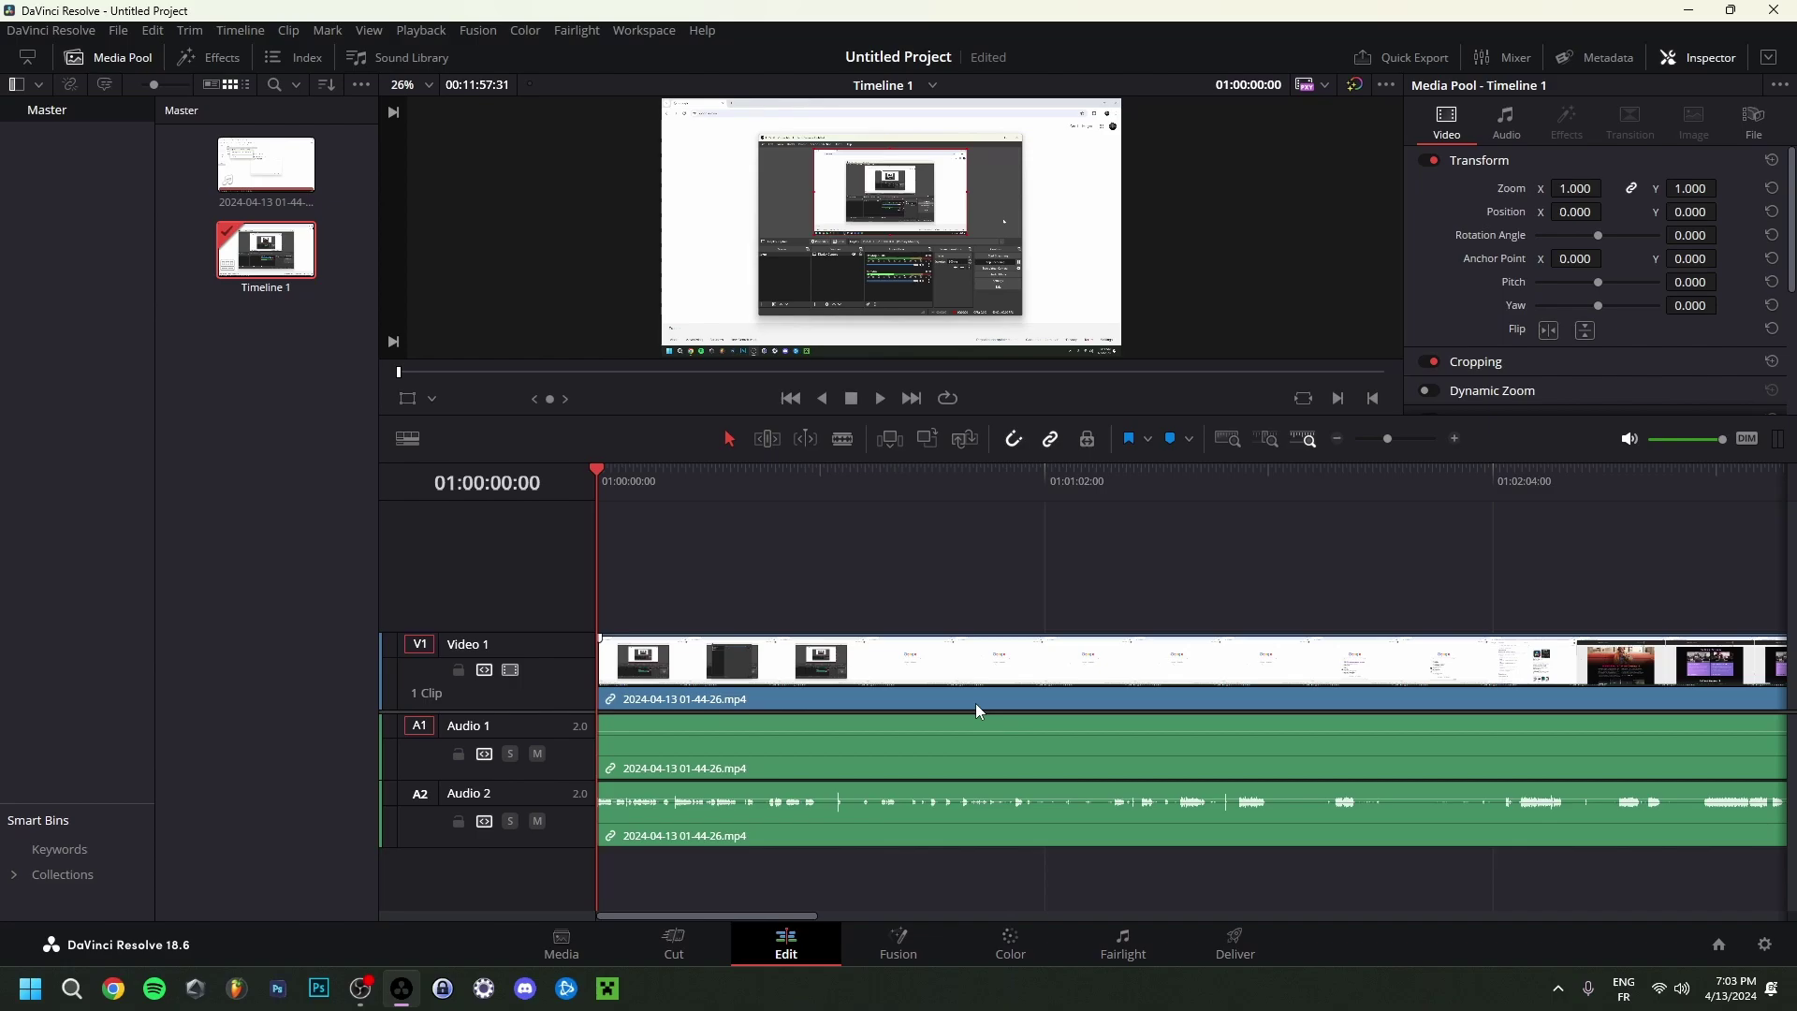
Hide the inspector beside the timeline viewer.
click(118, 30)
click(193, 385)
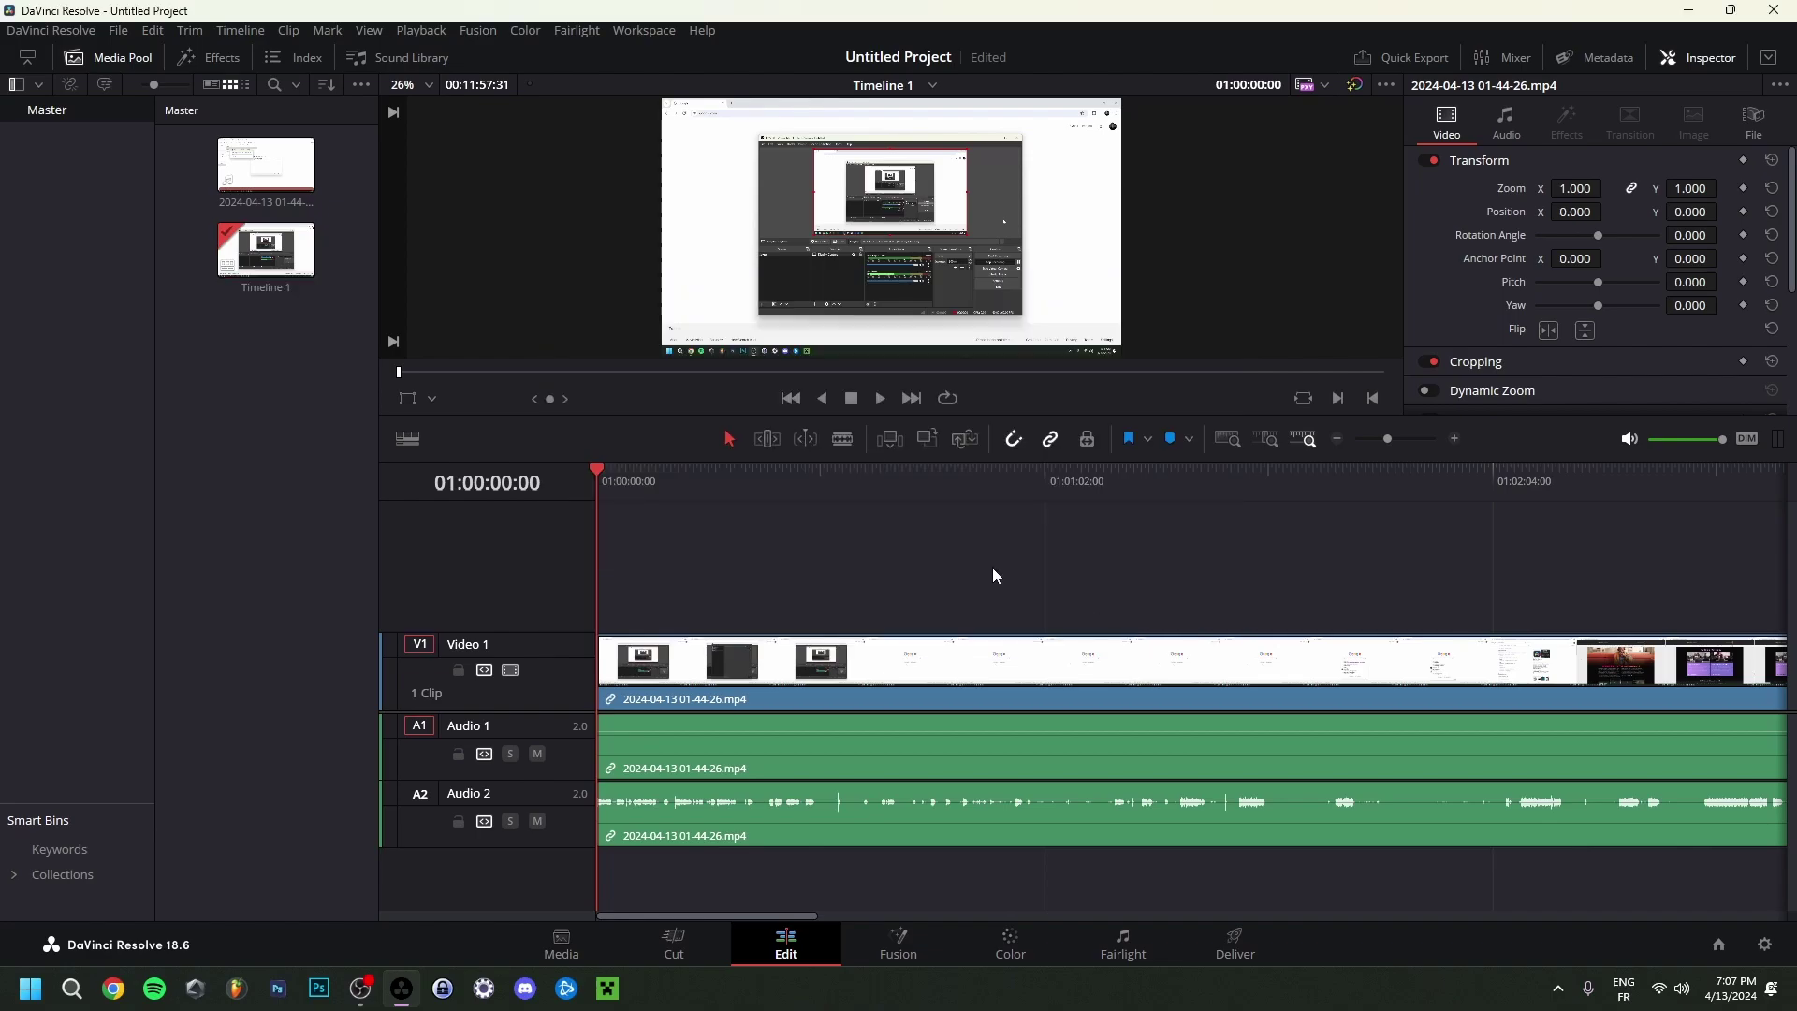
click(1692, 58)
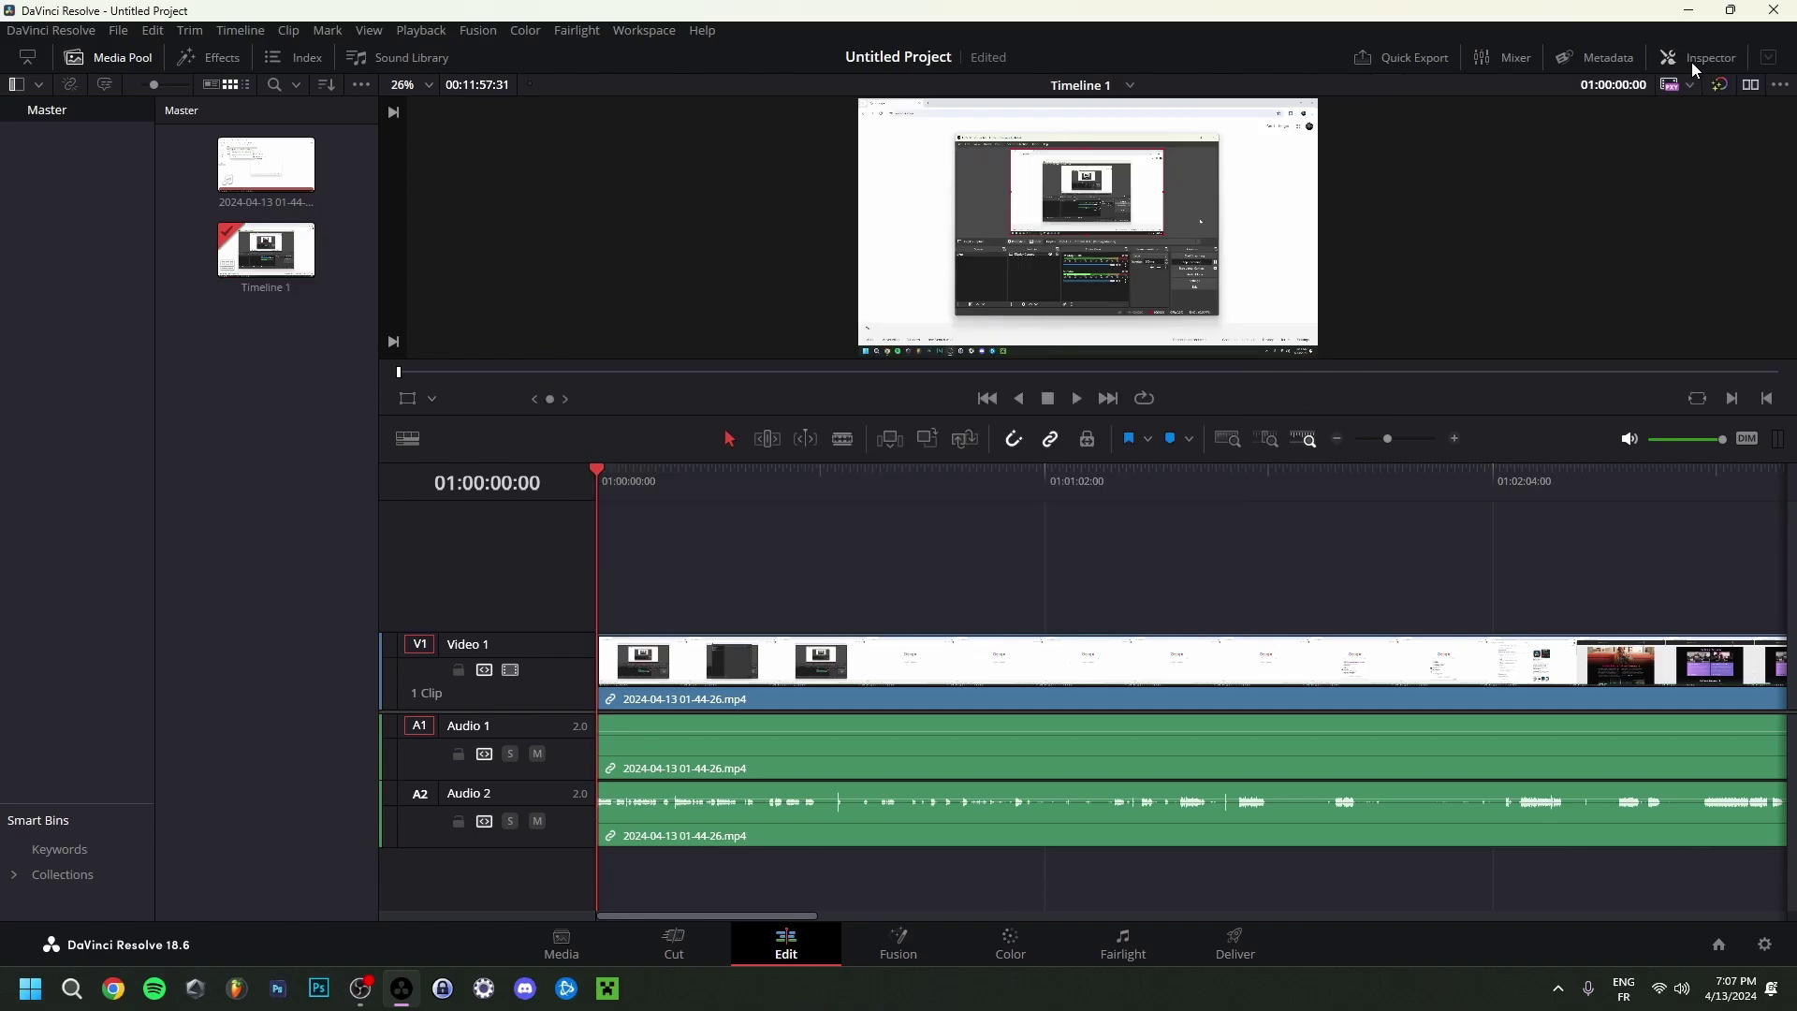
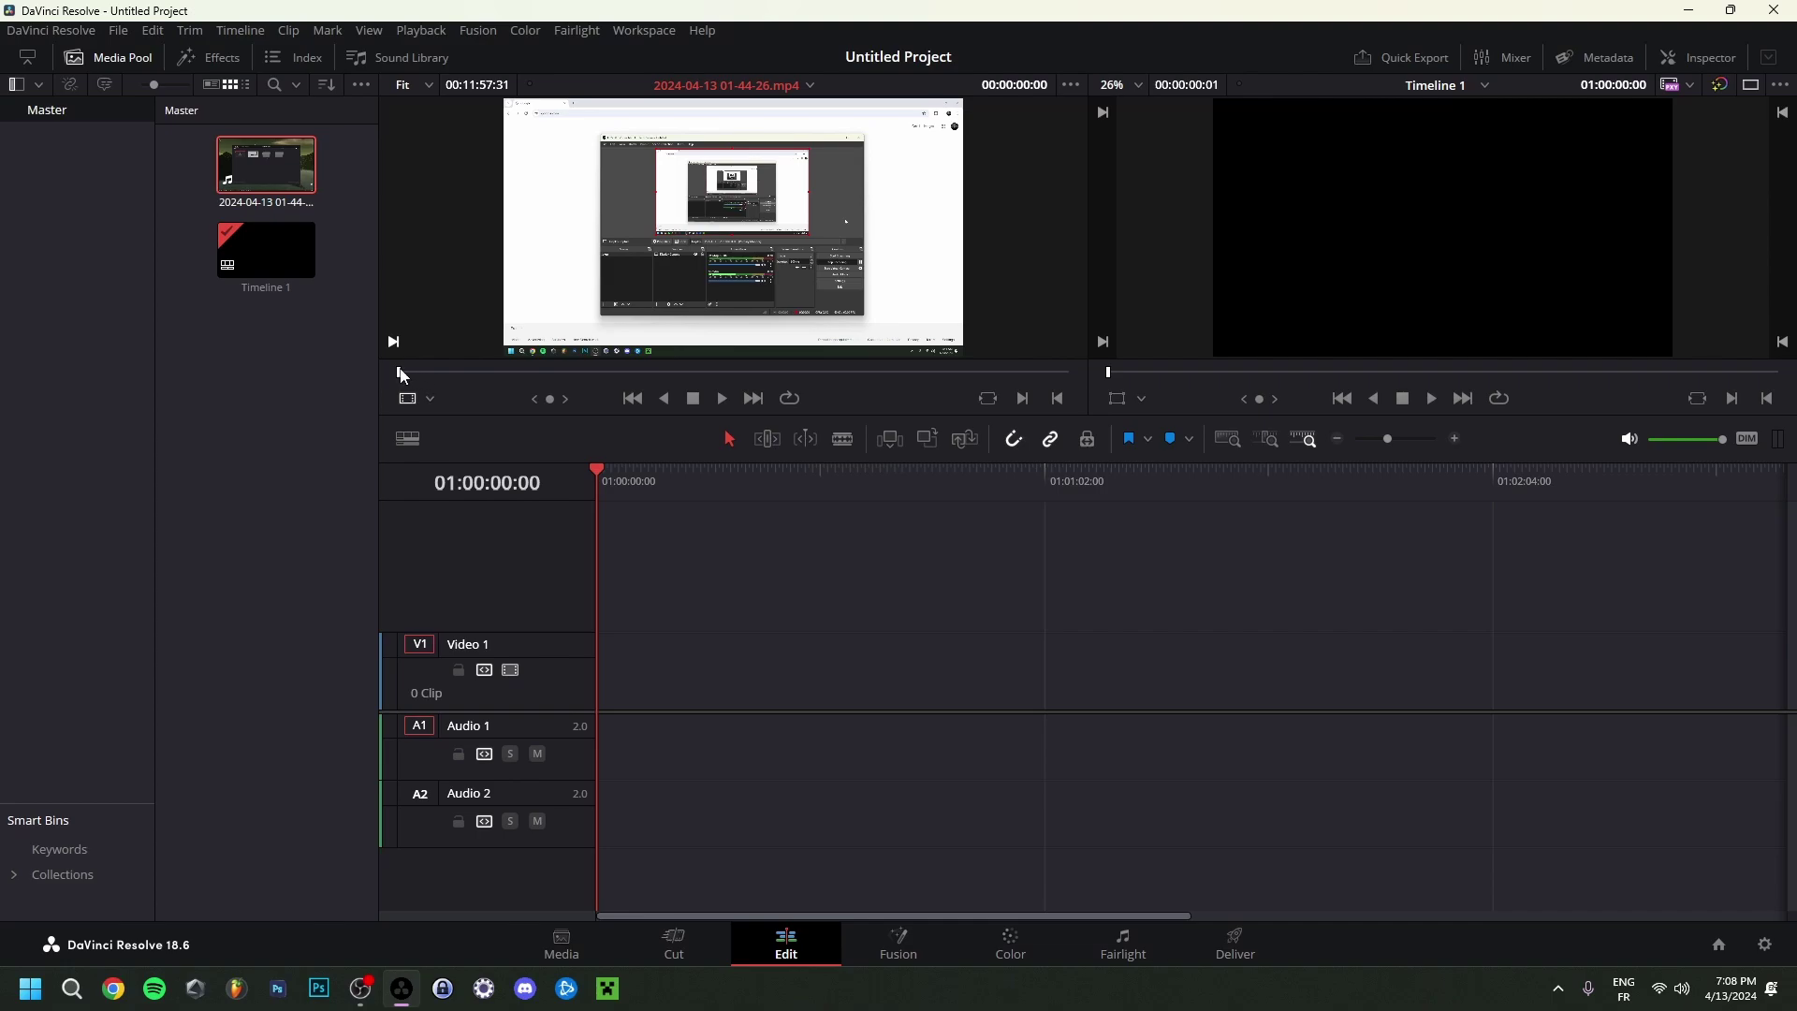
Scrub through the source clip in the source viewer and examine its mark in and mark out options.
drag(401, 373, 779, 373)
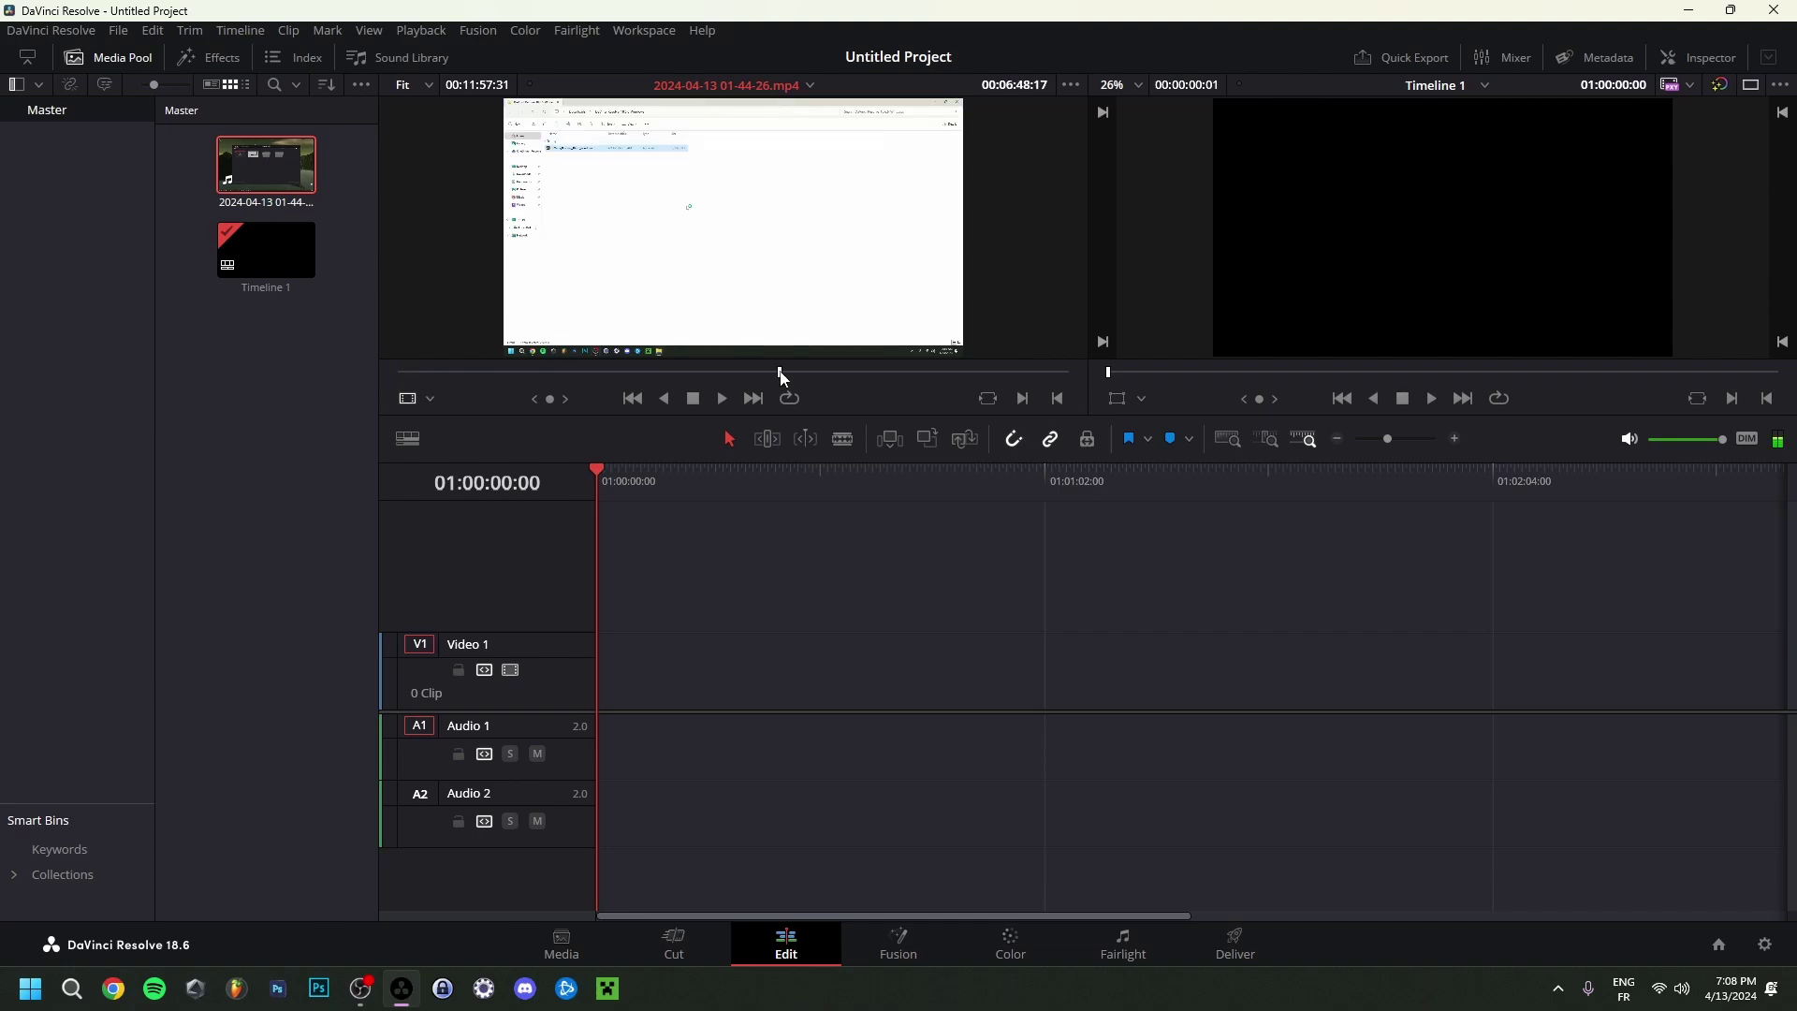
click(853, 372)
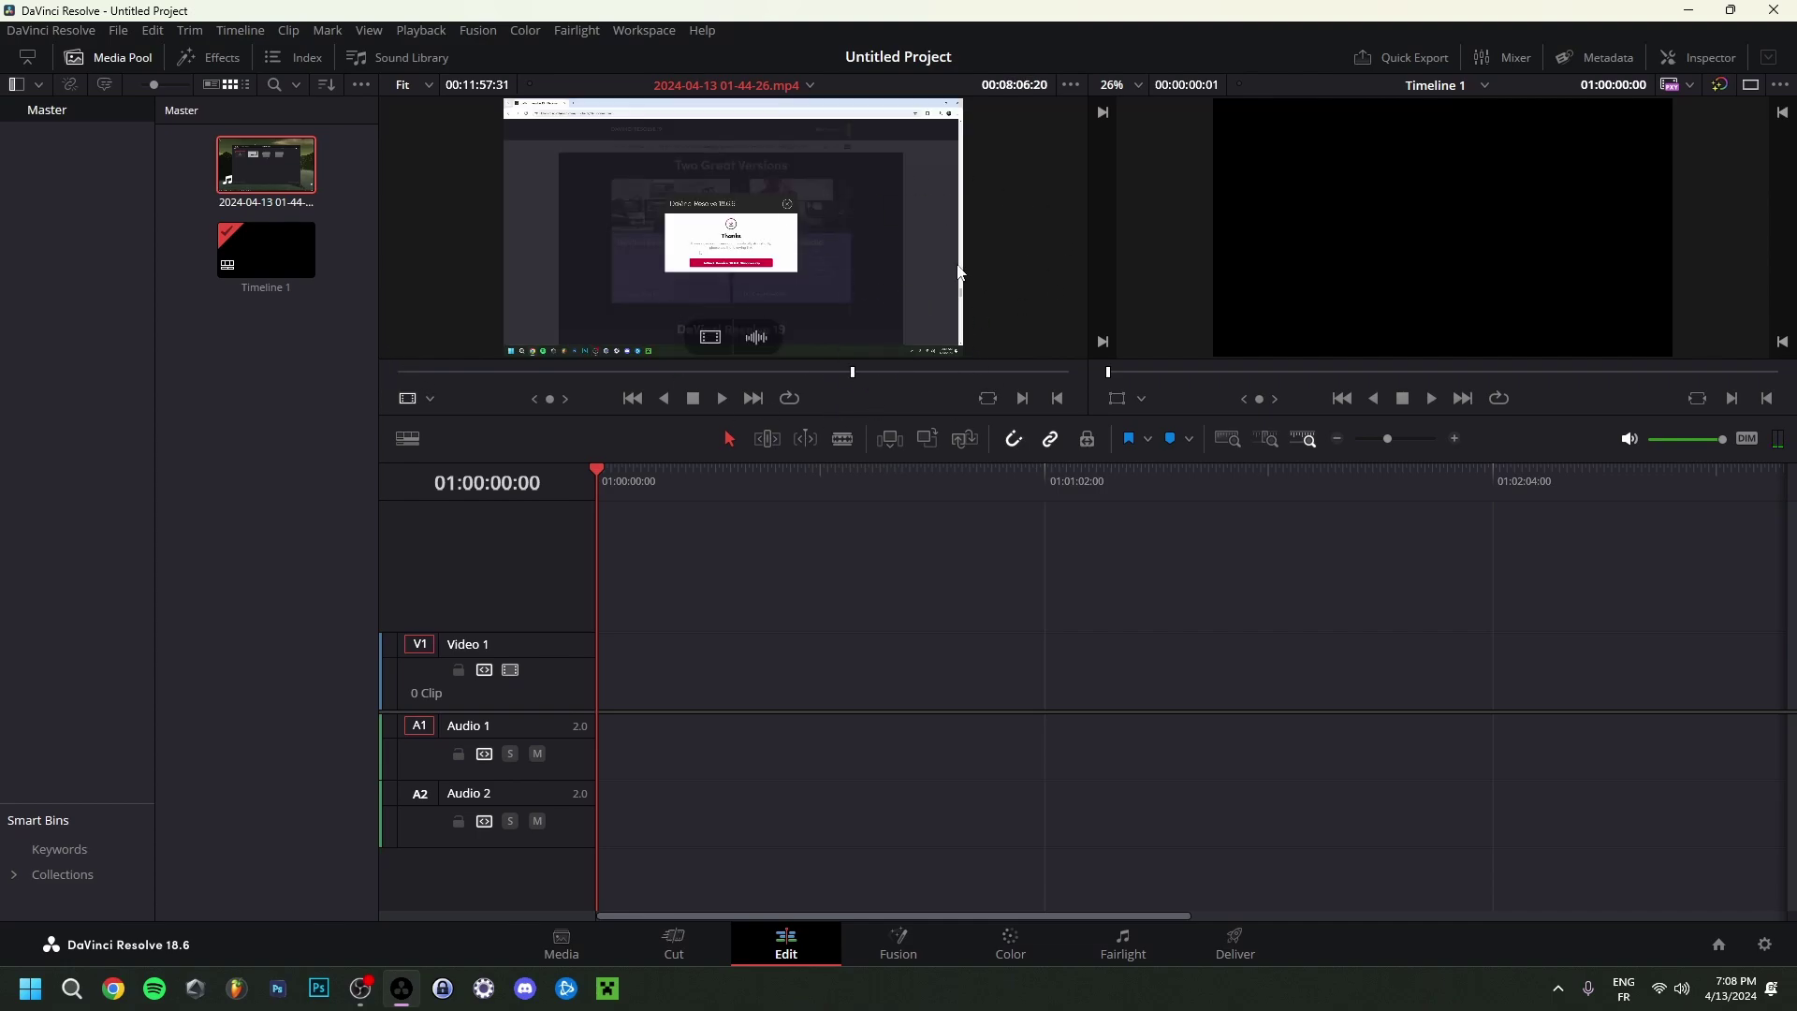
right_click(853, 375)
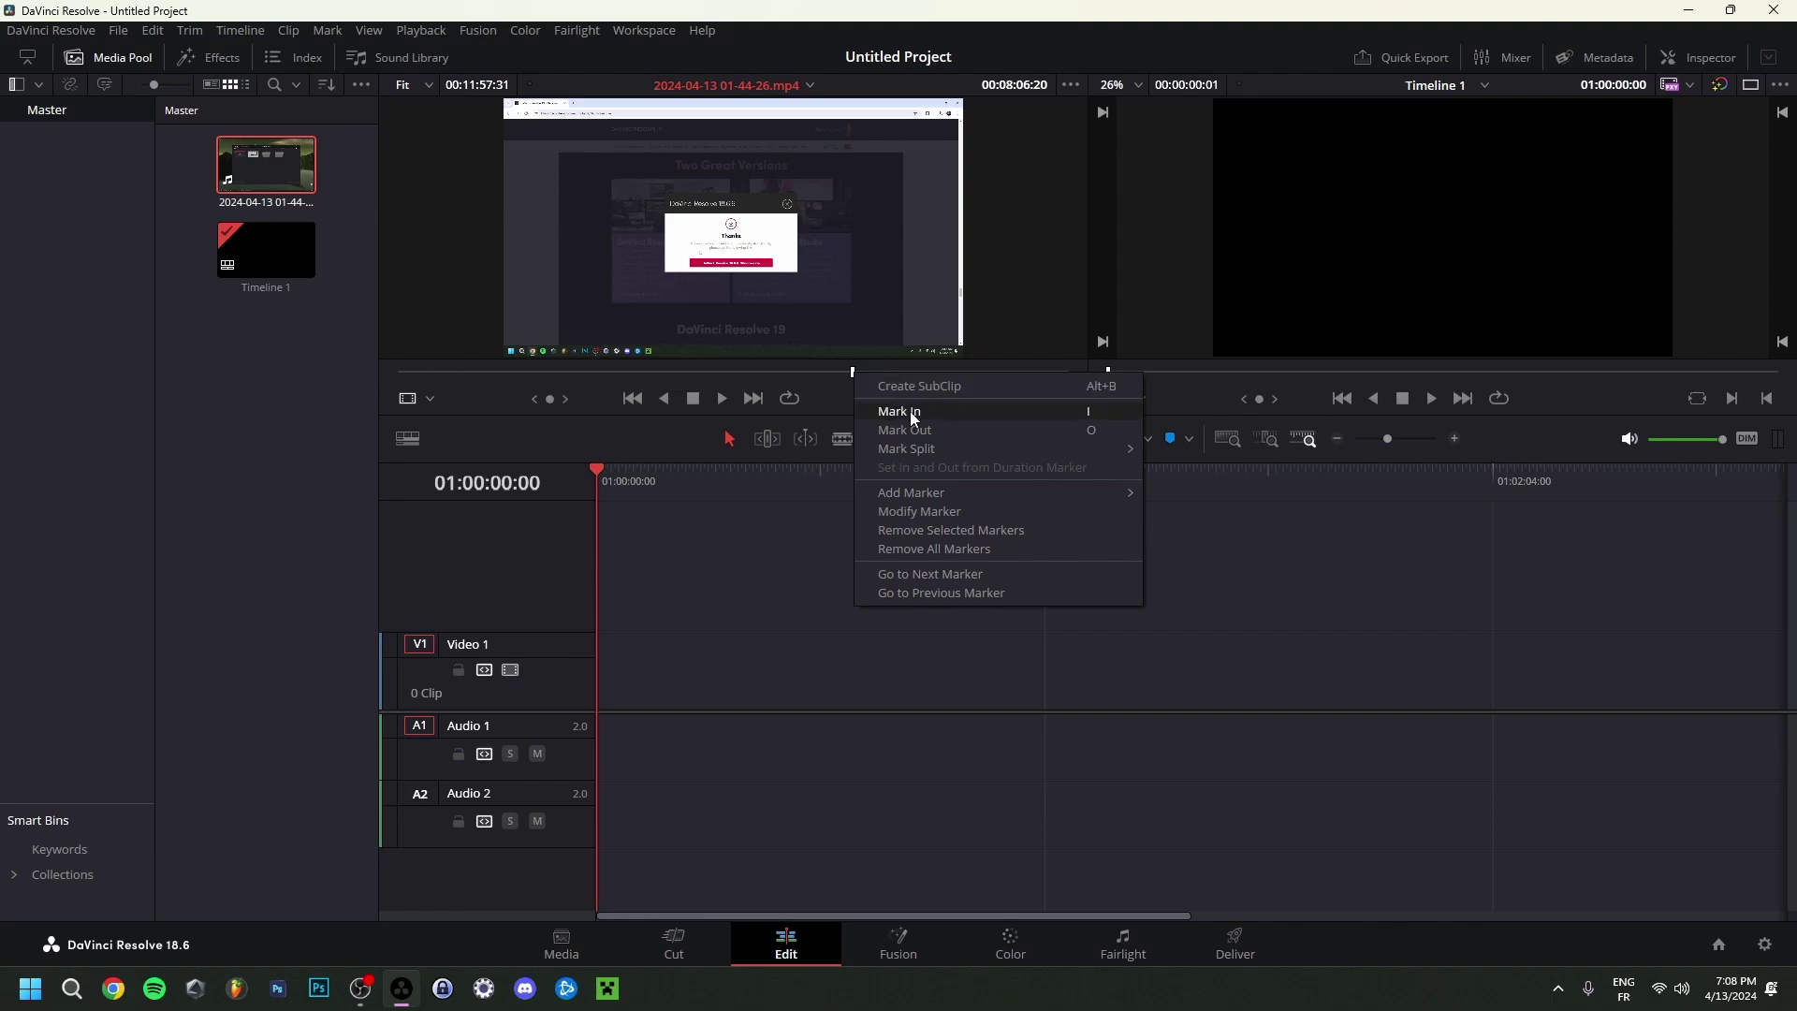
click(946, 412)
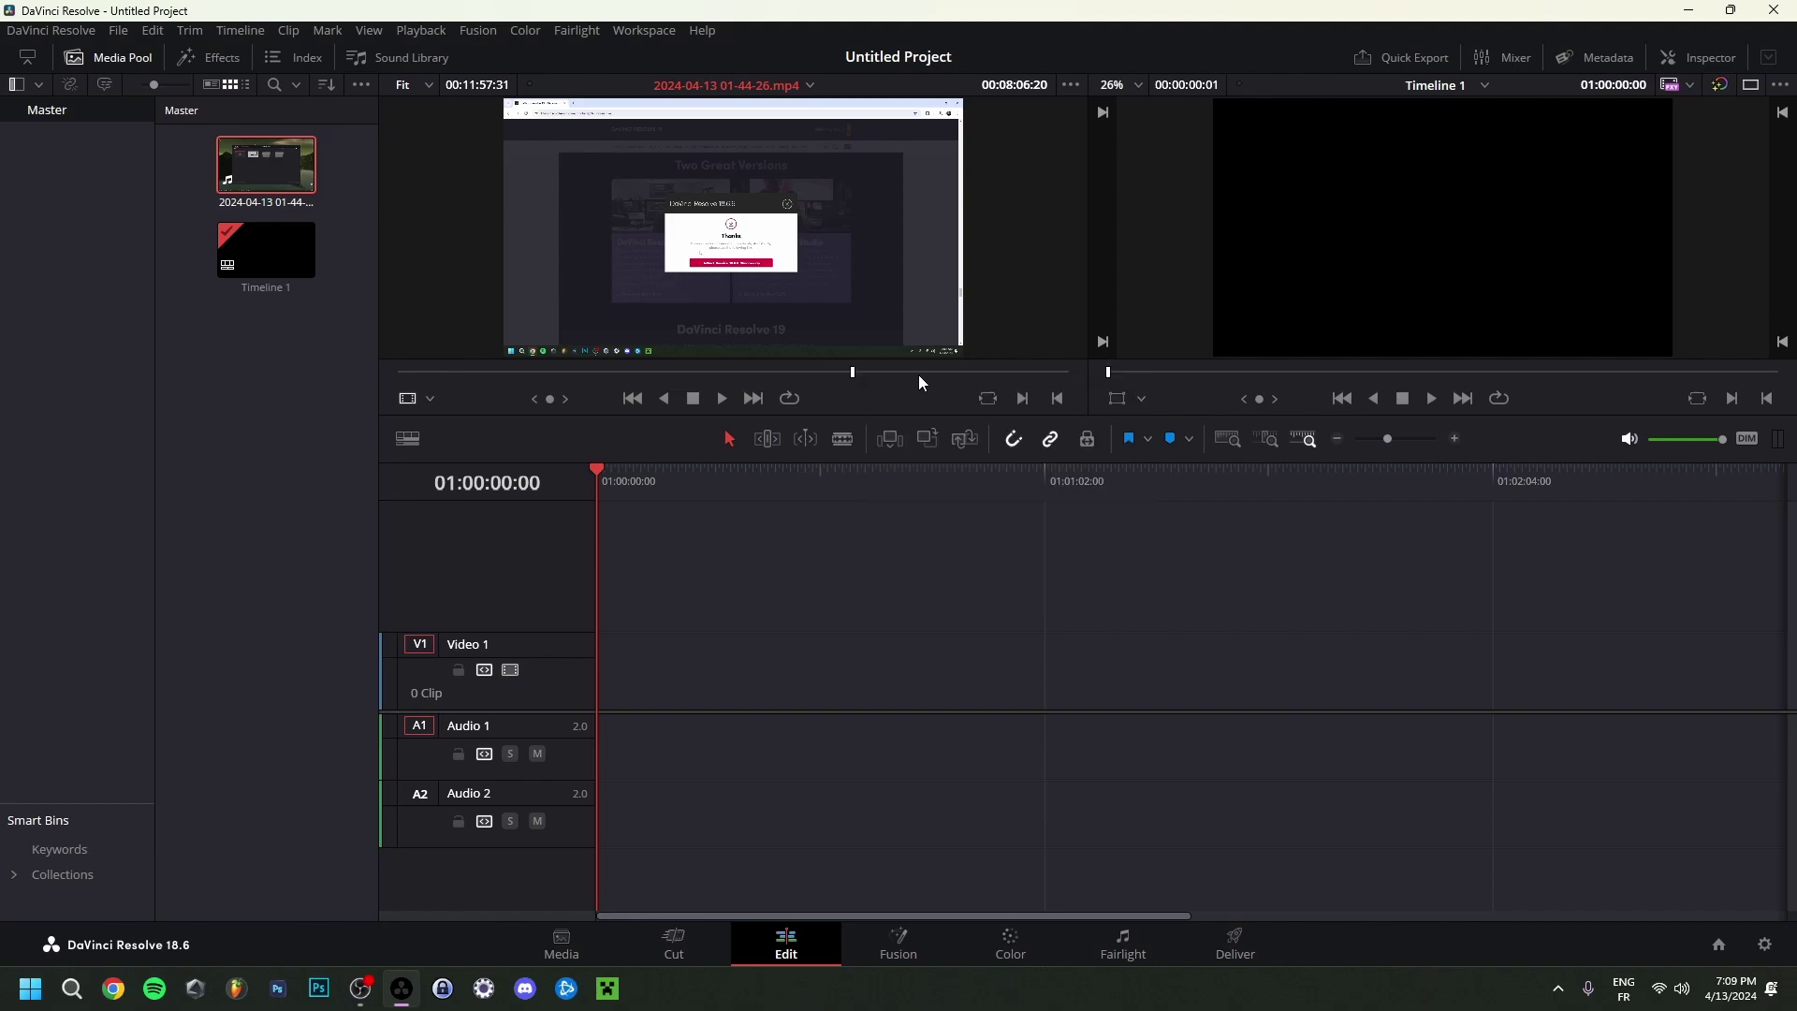
click(926, 373)
right_click(926, 374)
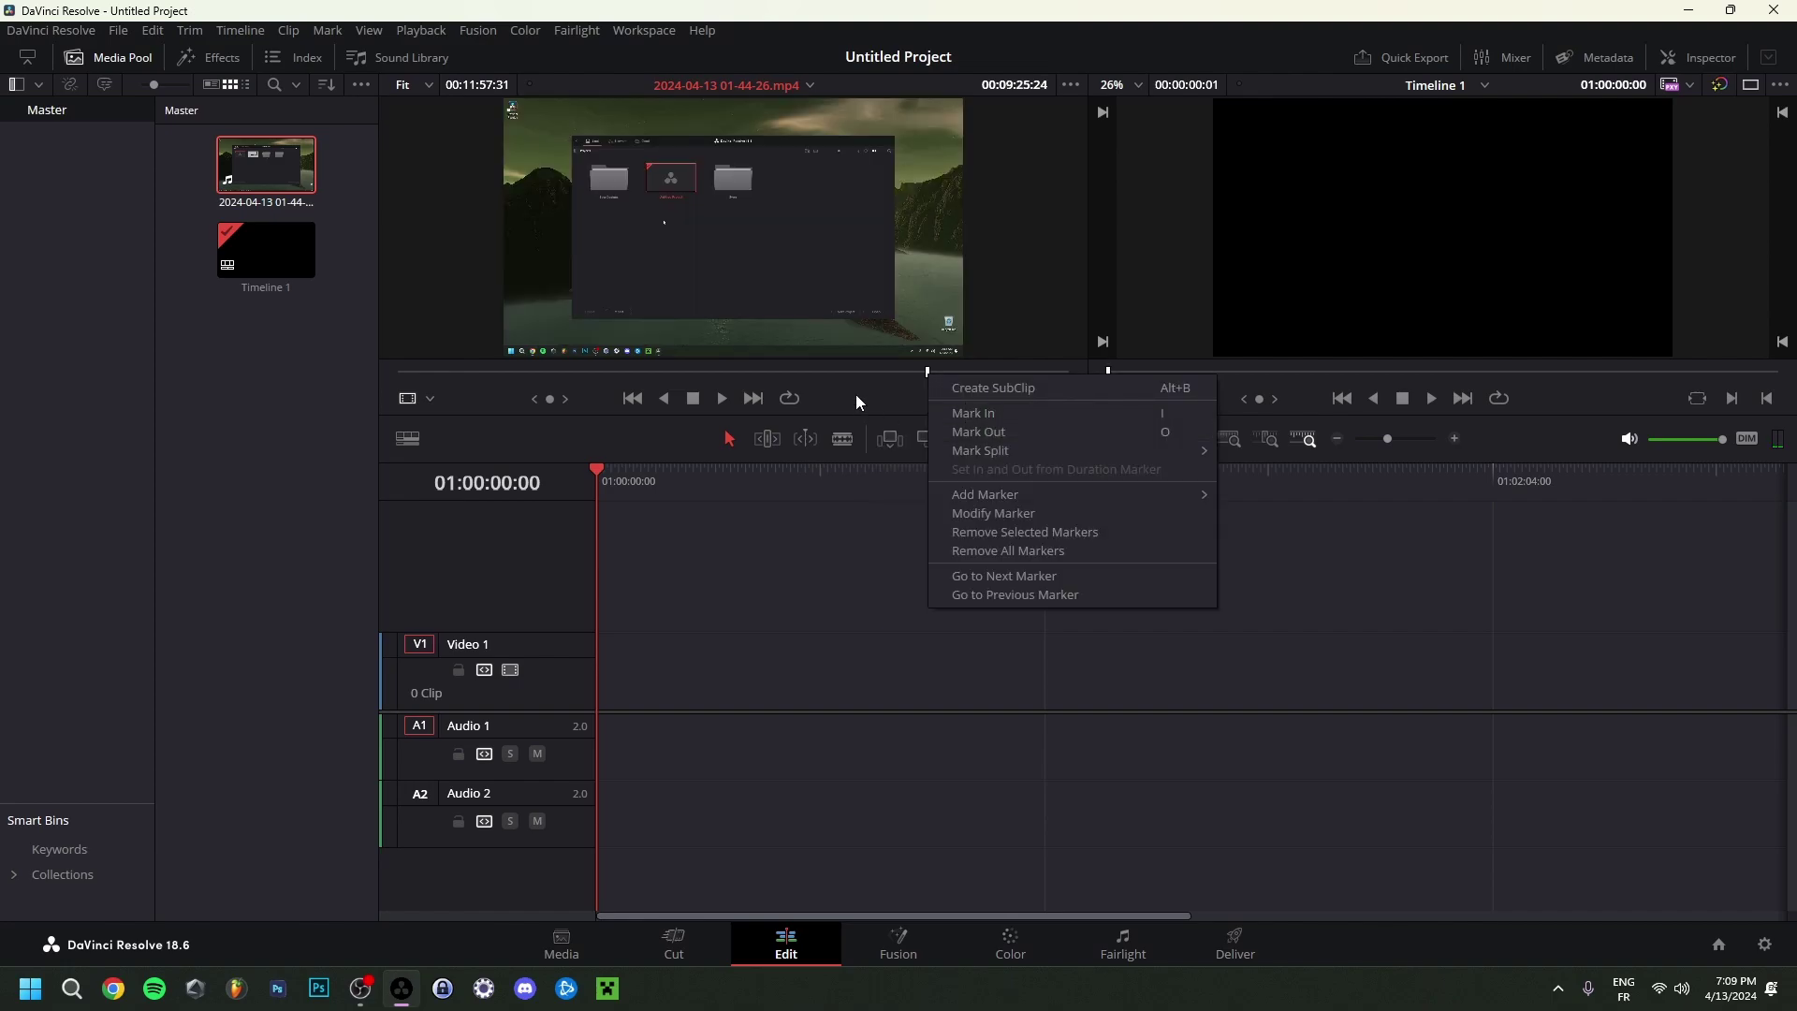
click(608, 249)
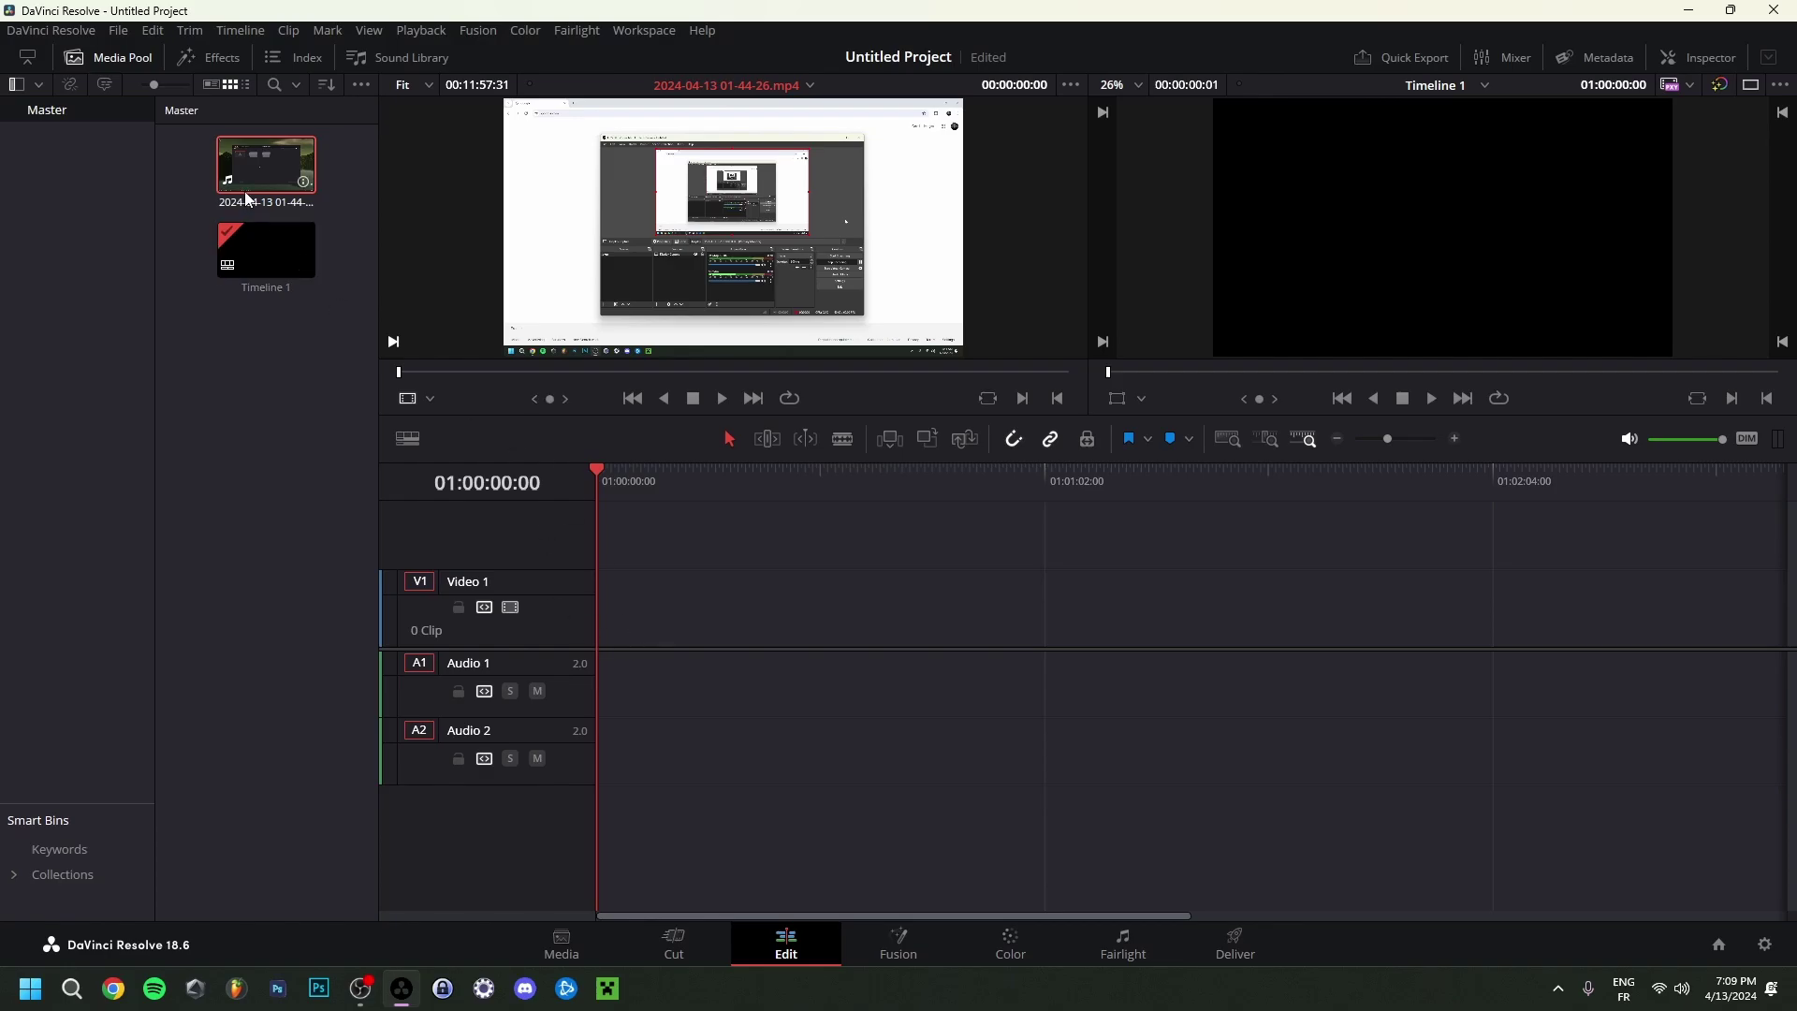
drag(296, 192, 609, 640)
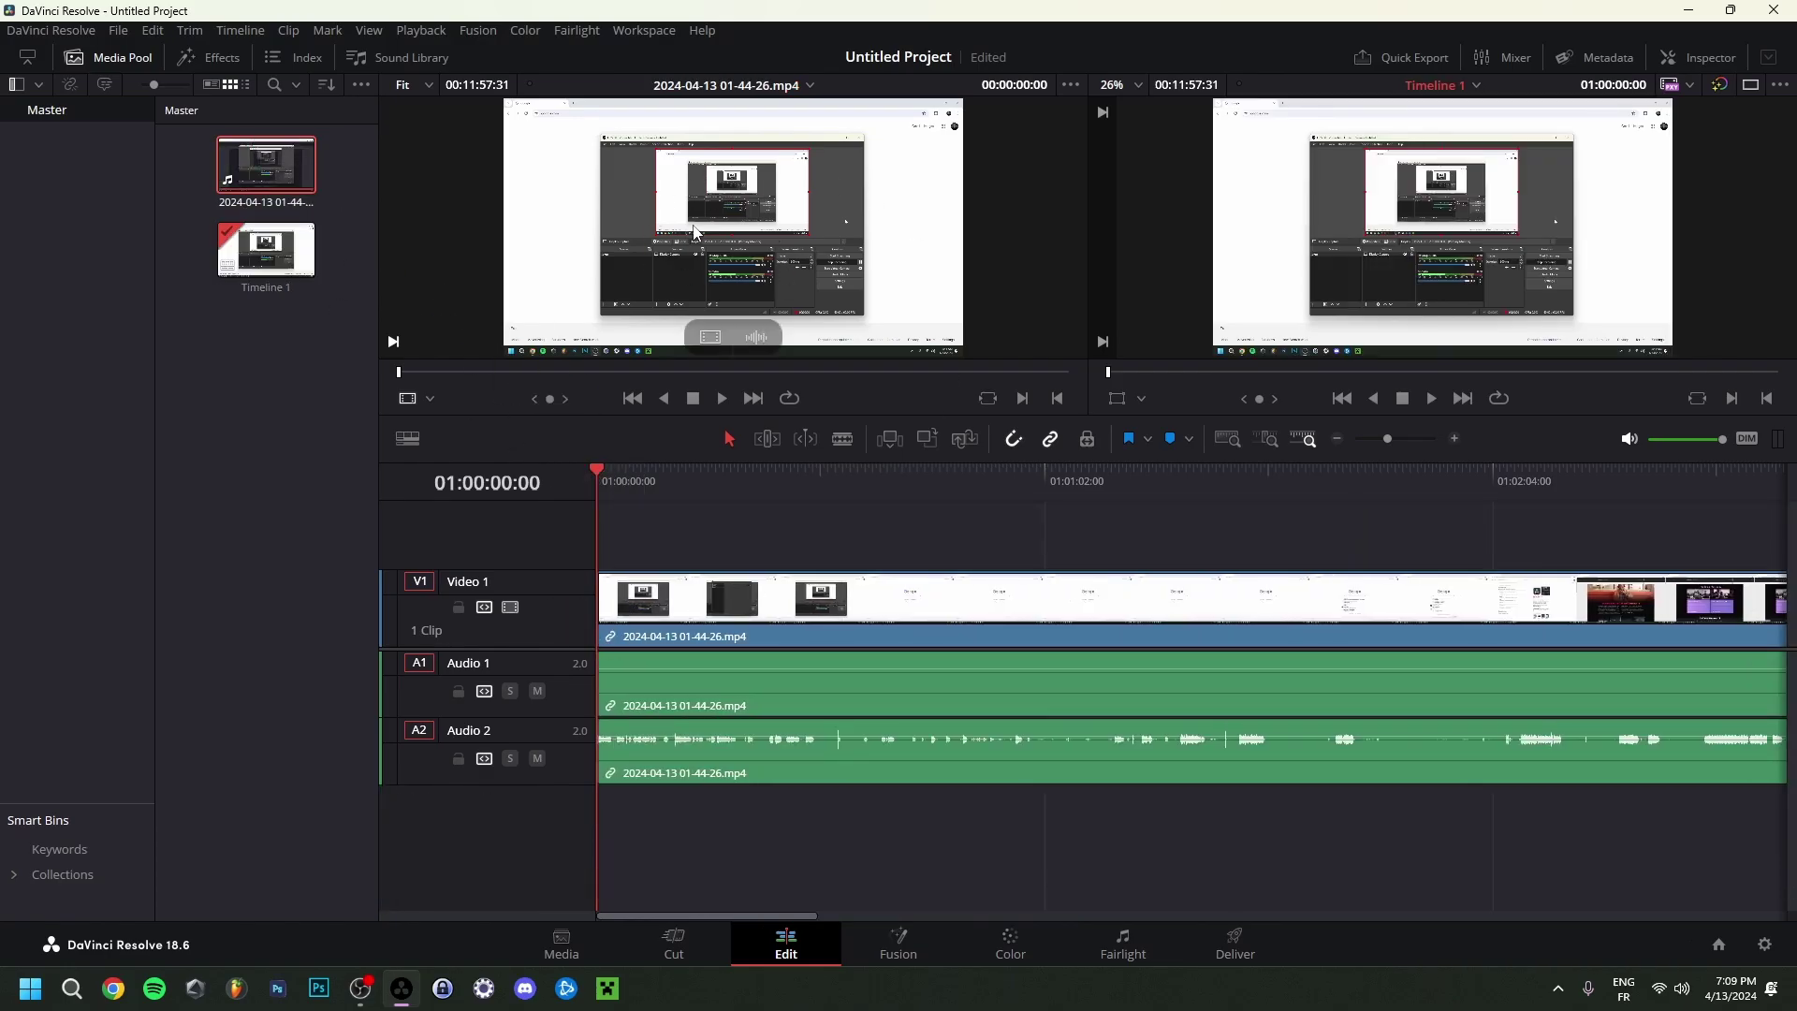
click(1751, 86)
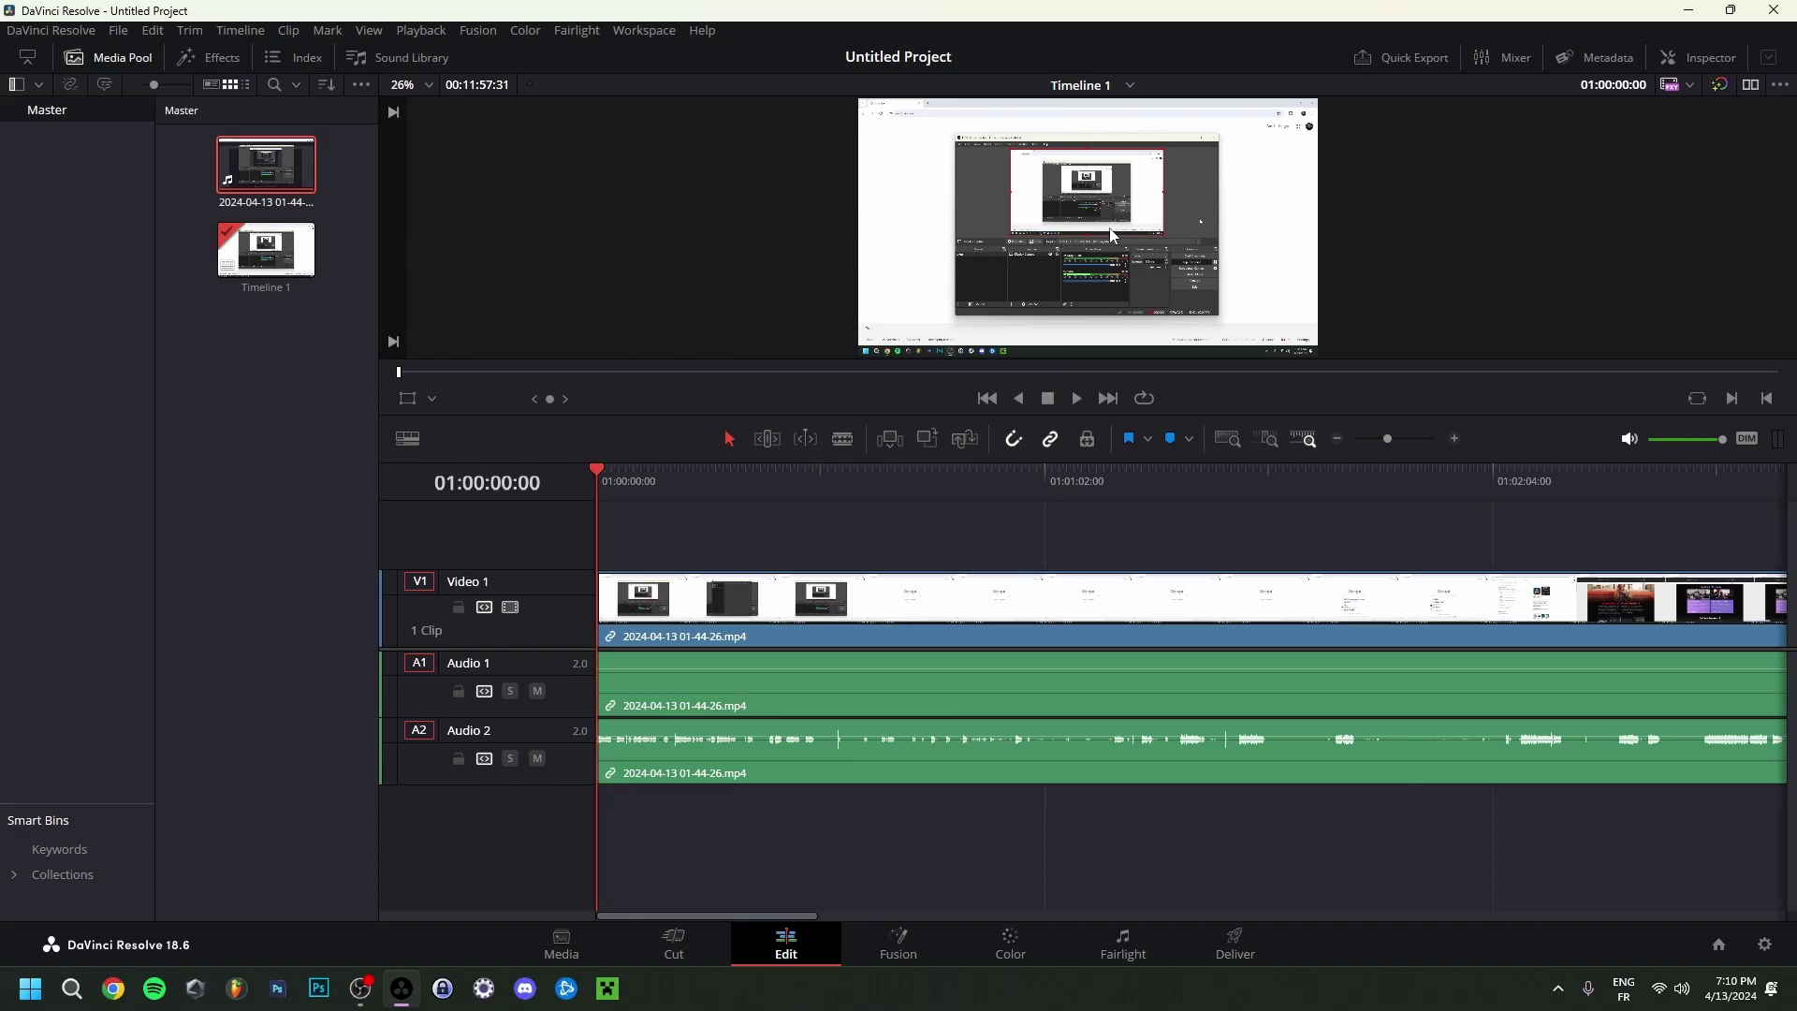
click(1701, 60)
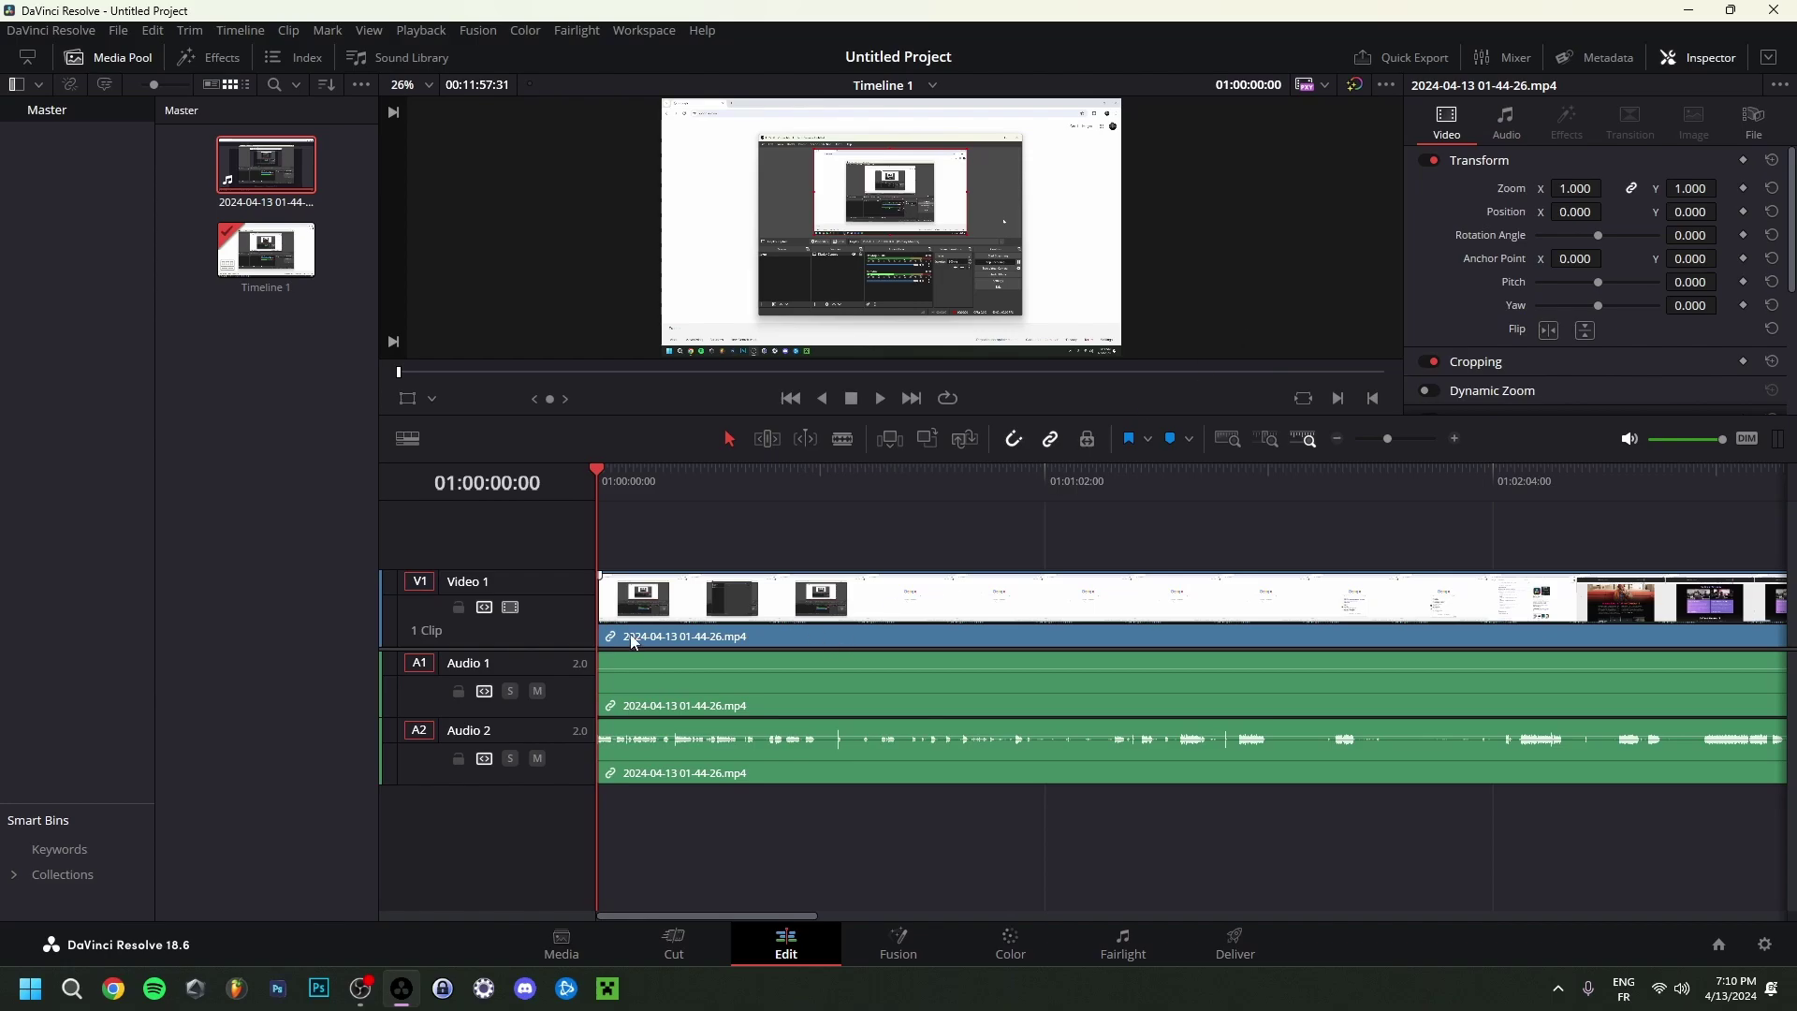
Trim off the clip's opening up to 01:01:28:20 and make the remaining clip begin at the start of the timeline.
scroll(697, 660, up, 1)
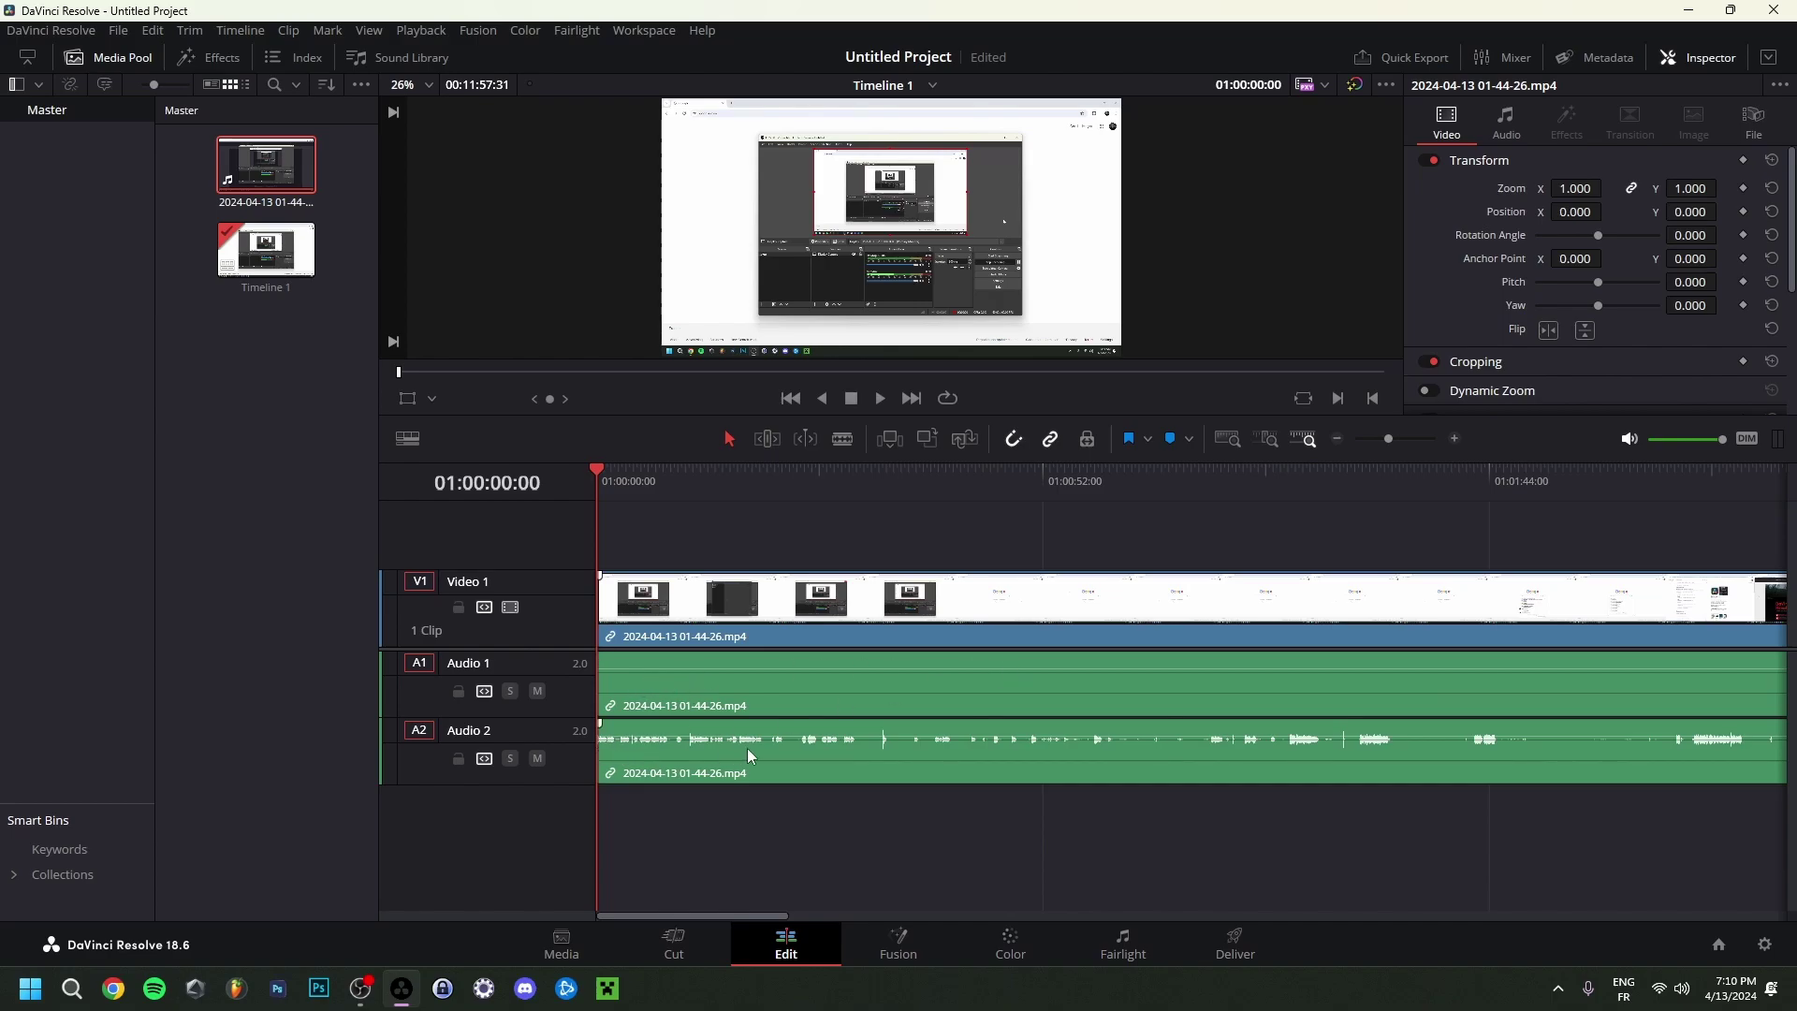
scroll(754, 749, up, 1)
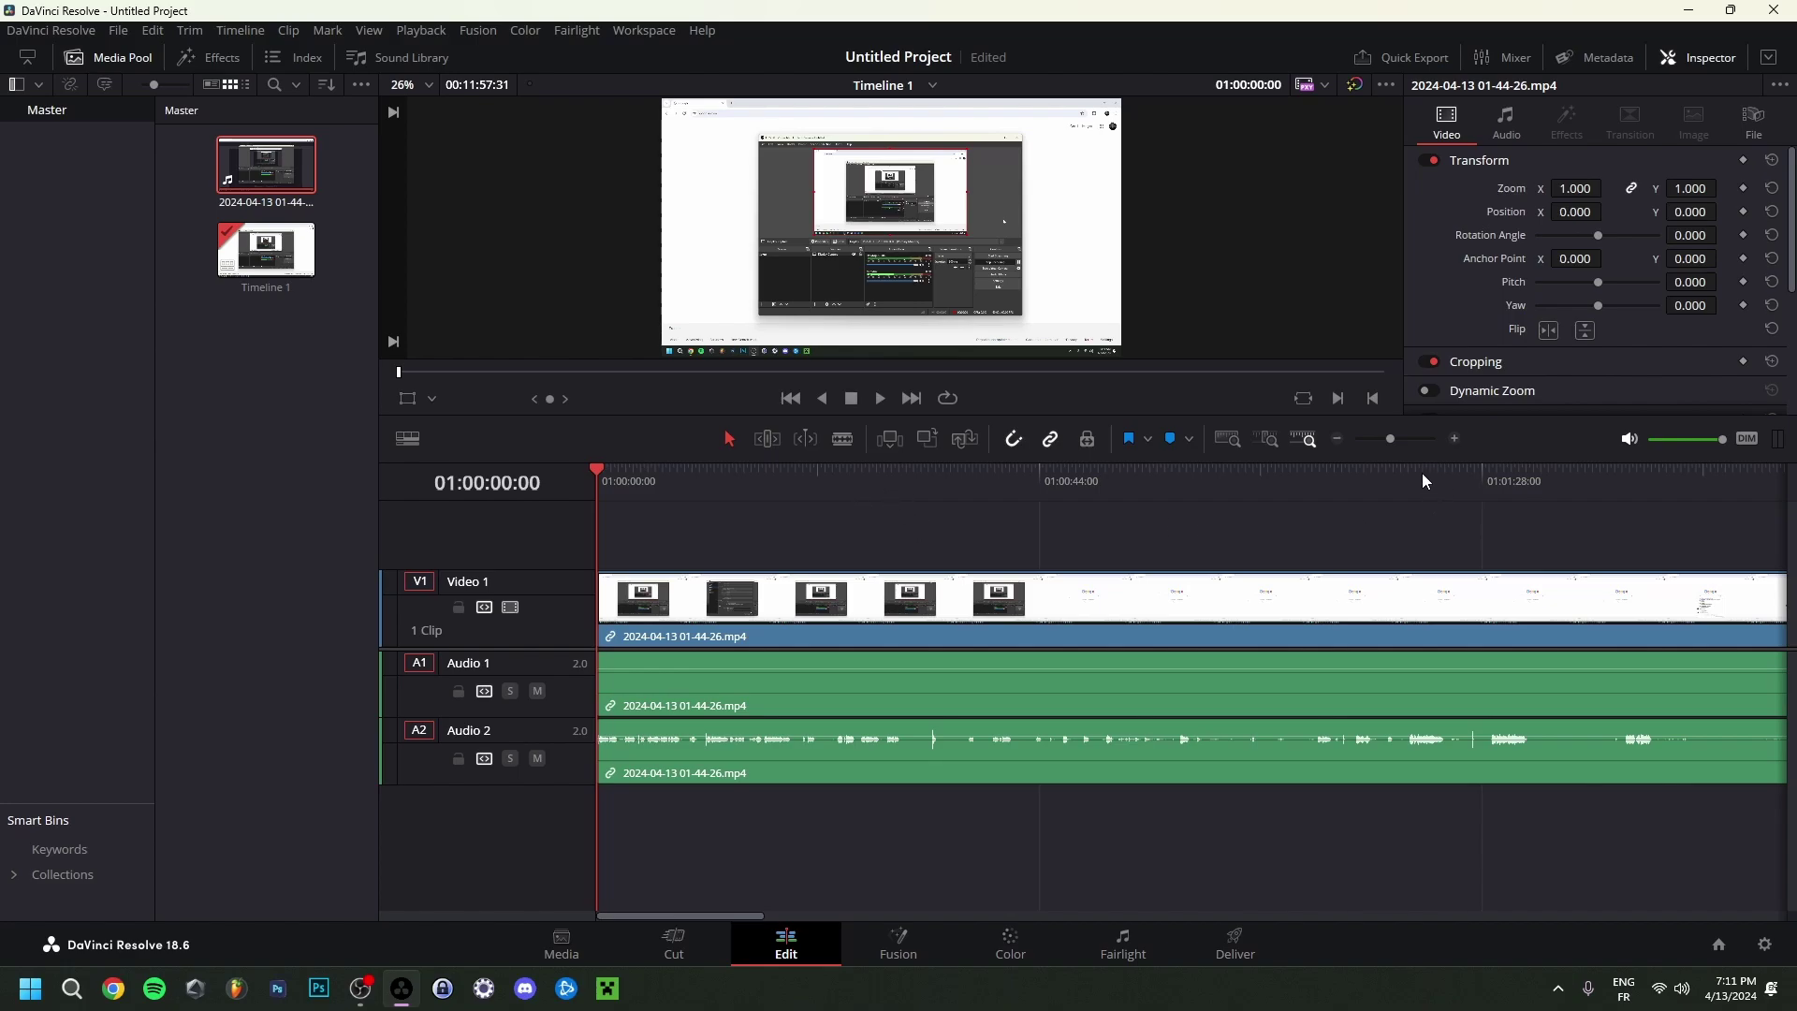
click(1488, 482)
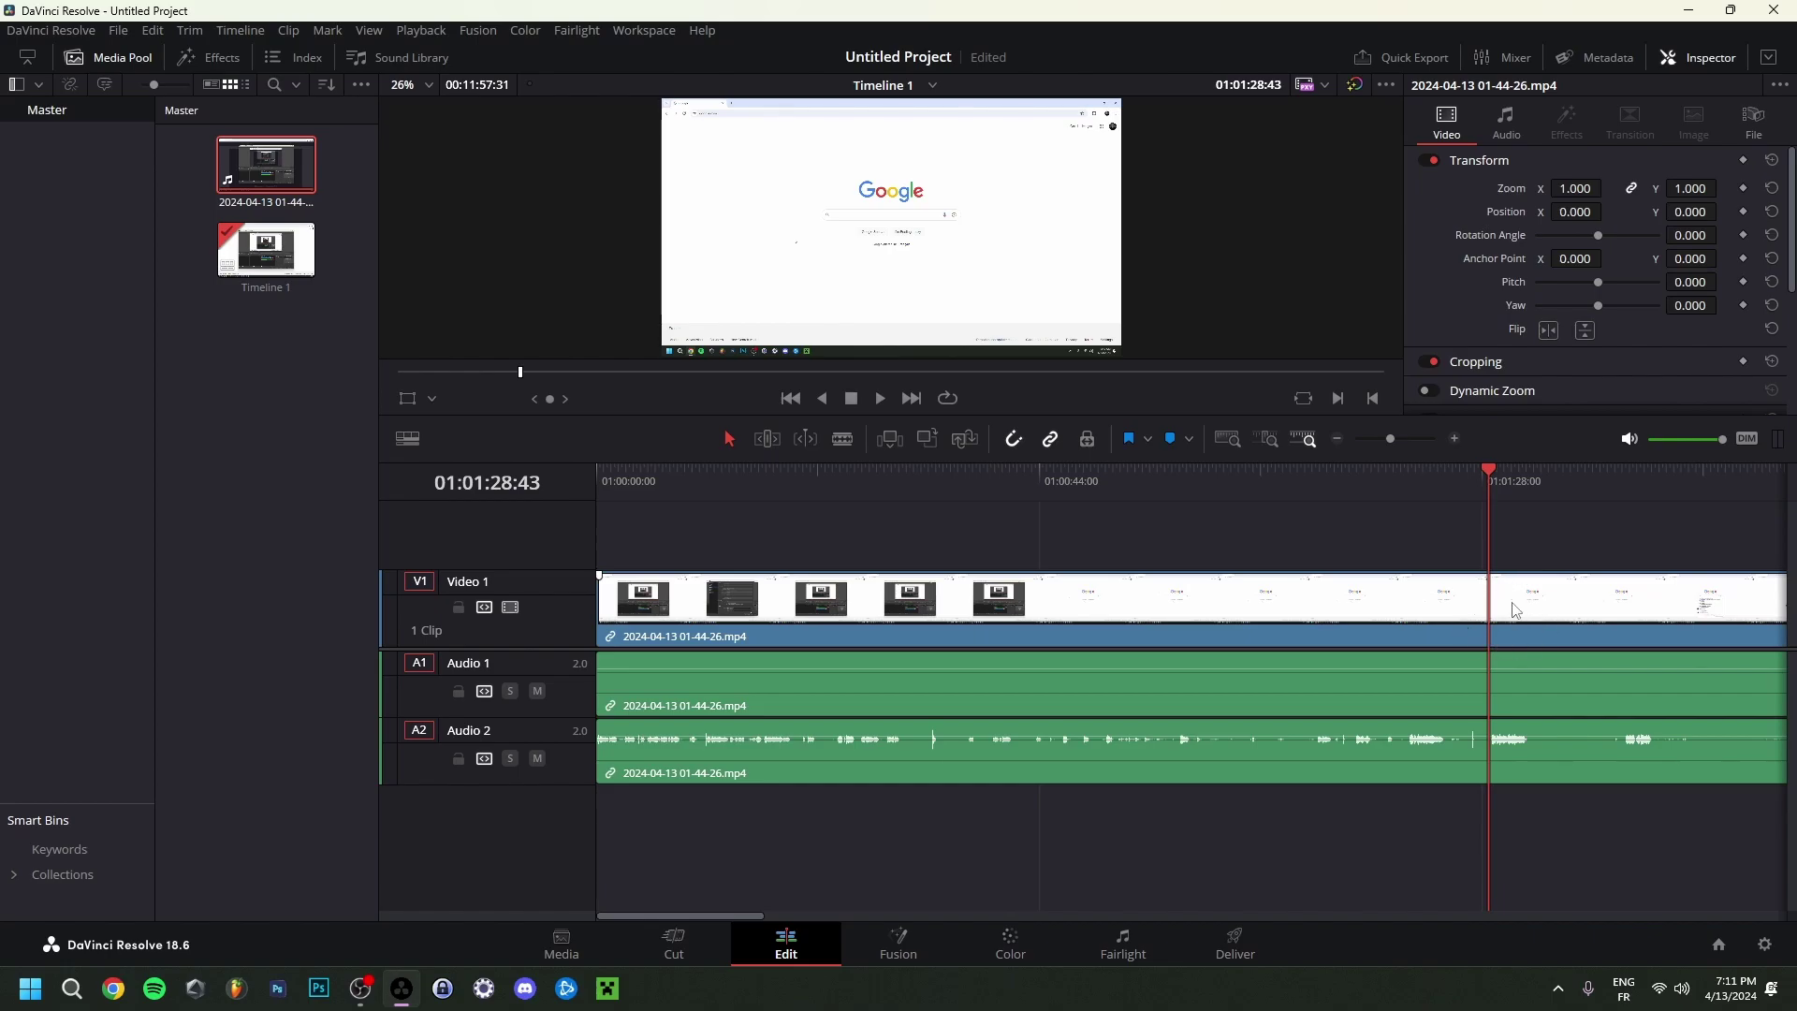
drag(594, 606, 595, 606)
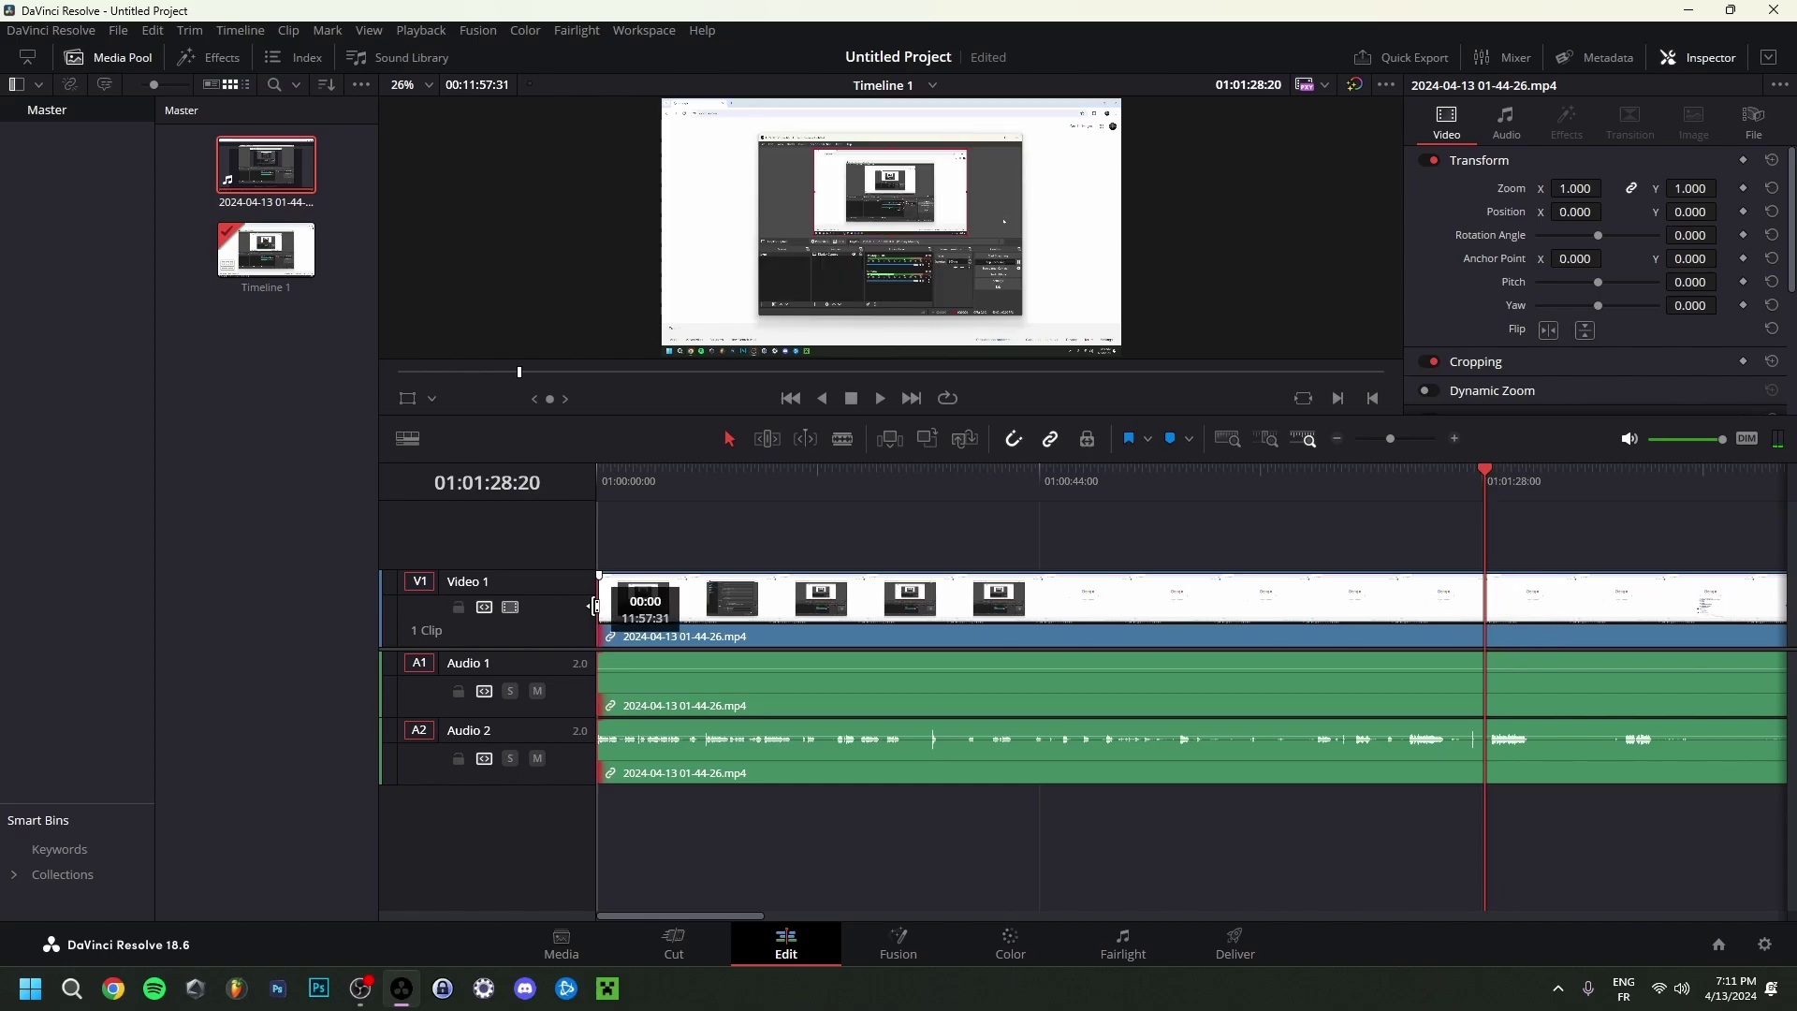
drag(594, 606, 661, 612)
key(Home)
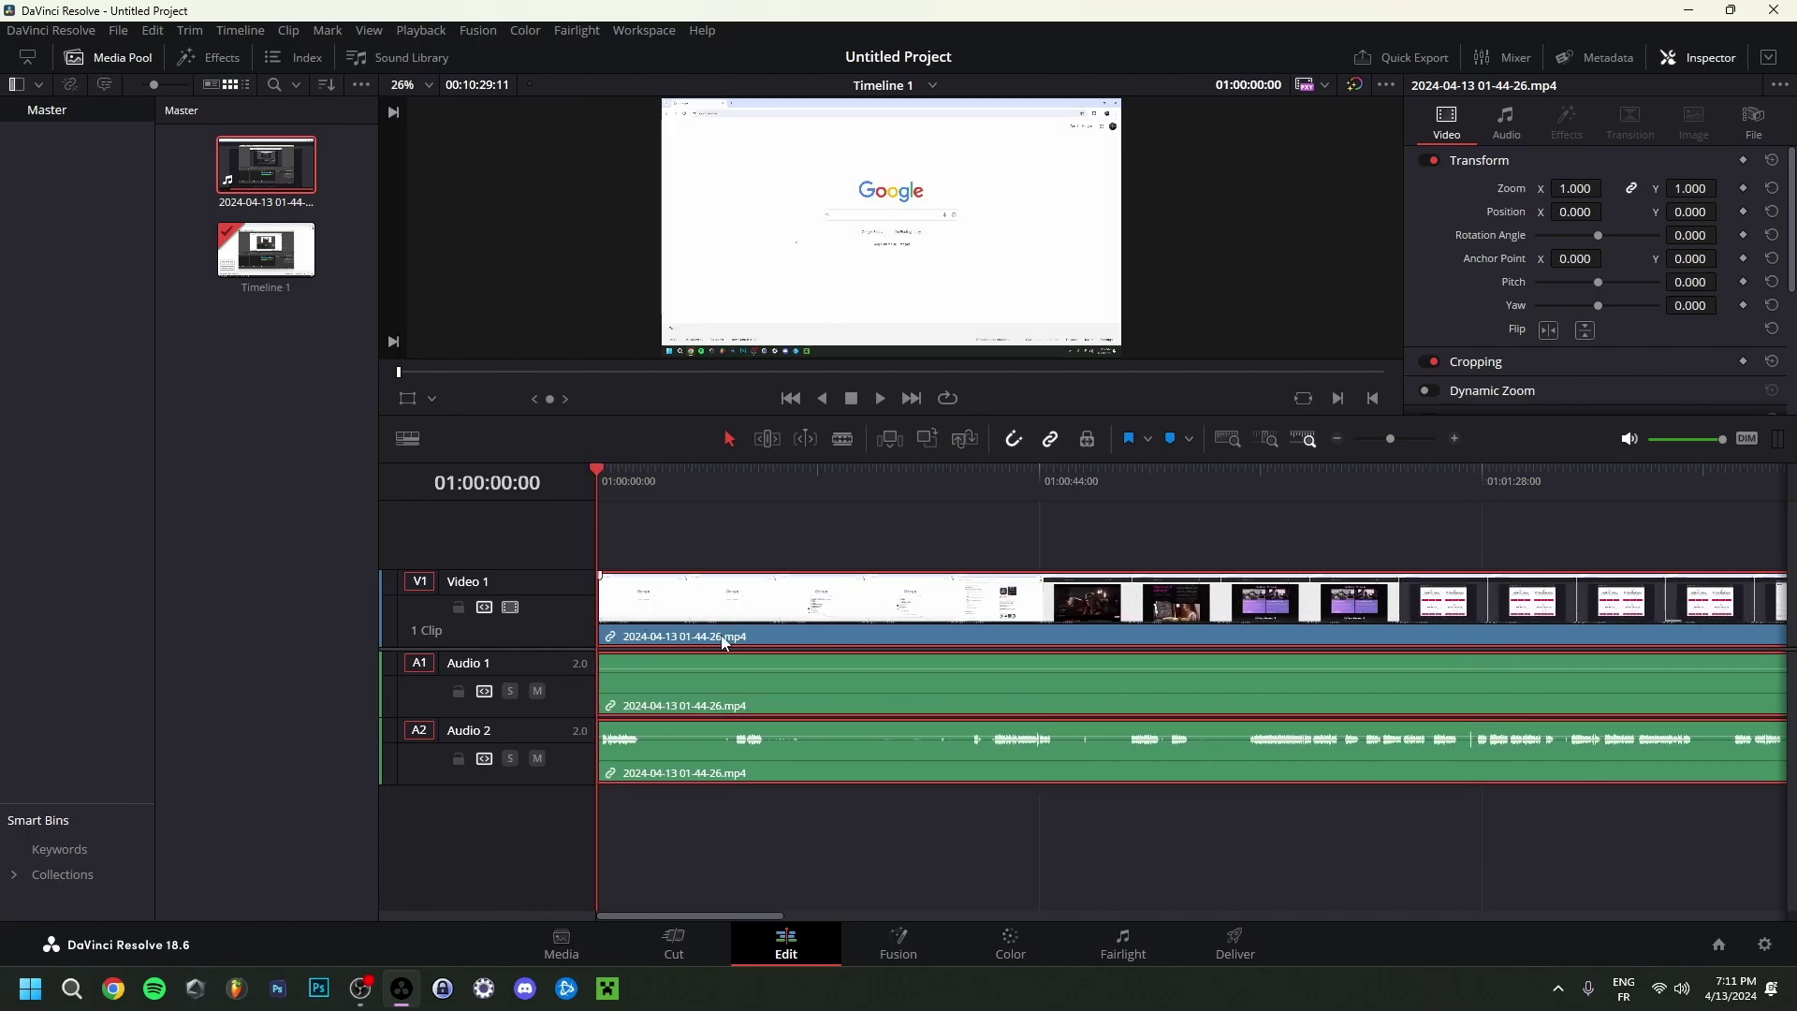
Play the opening speech, trim the clip's start to 01:00:00:33 where it begins, and close the gap at the timeline start.
scroll(719, 715, up, 3)
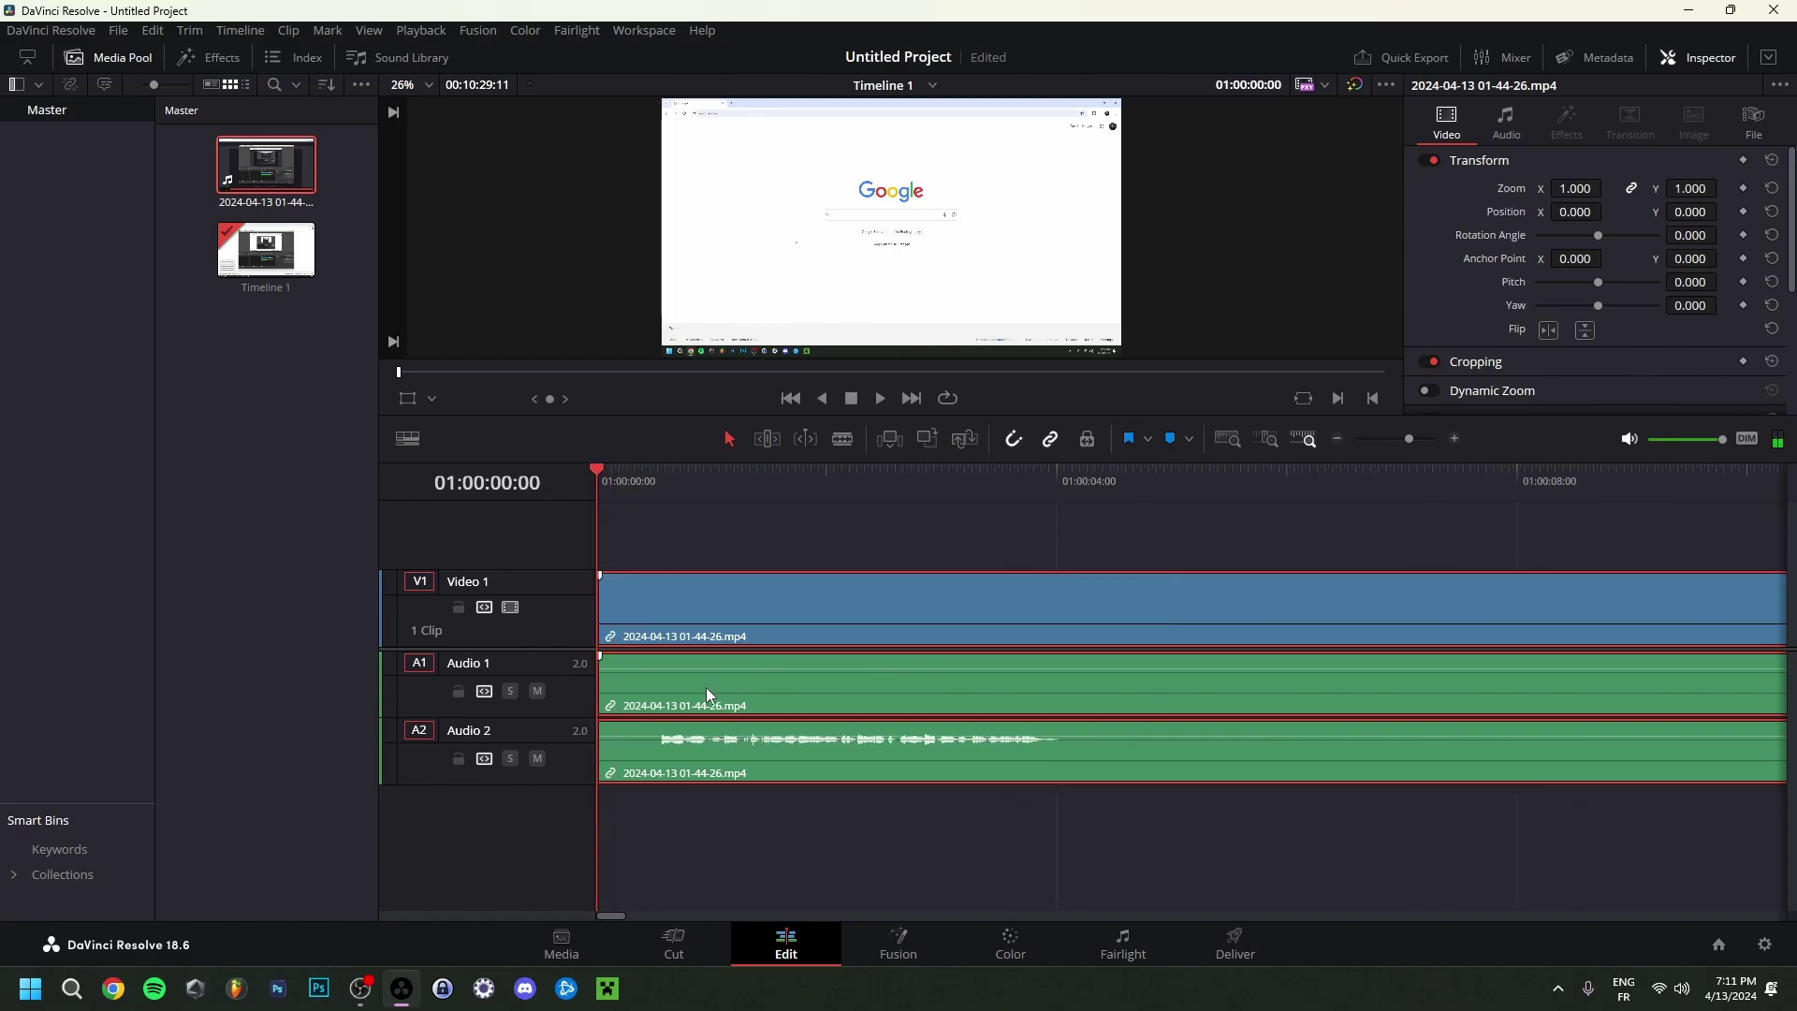
scroll(706, 687, up, 3)
drag(679, 475, 678, 474)
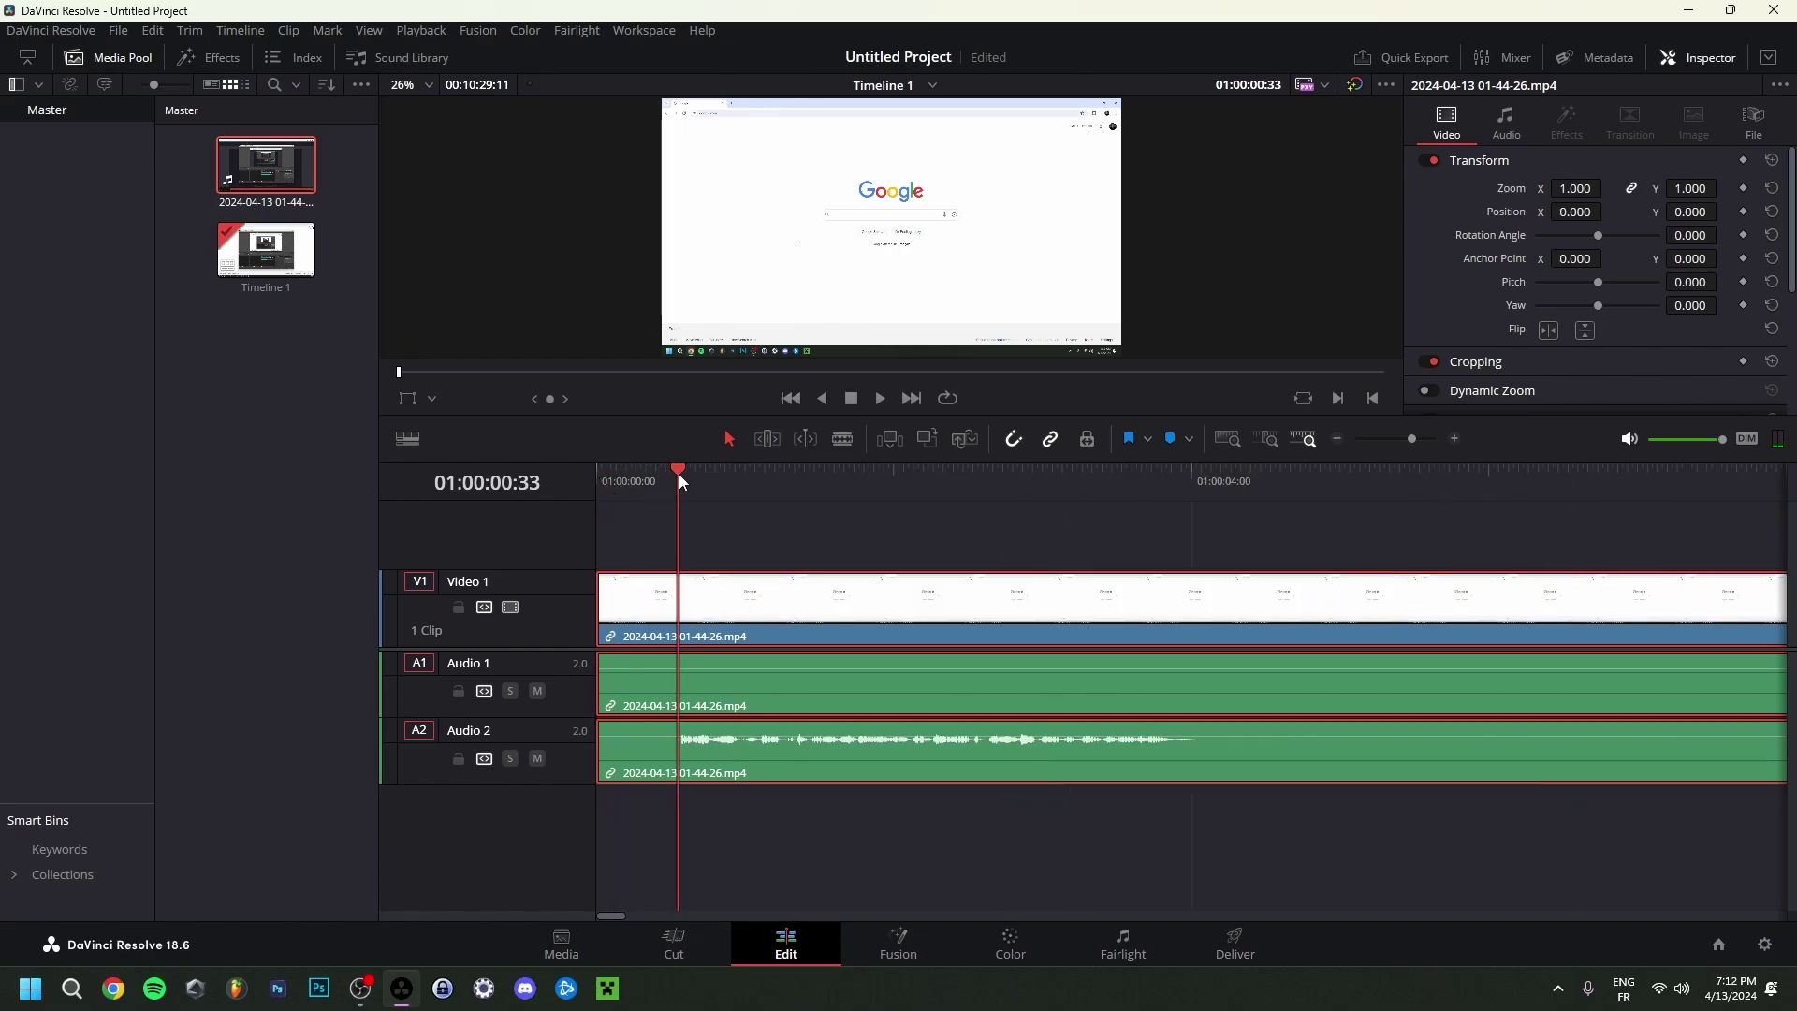
key(space)
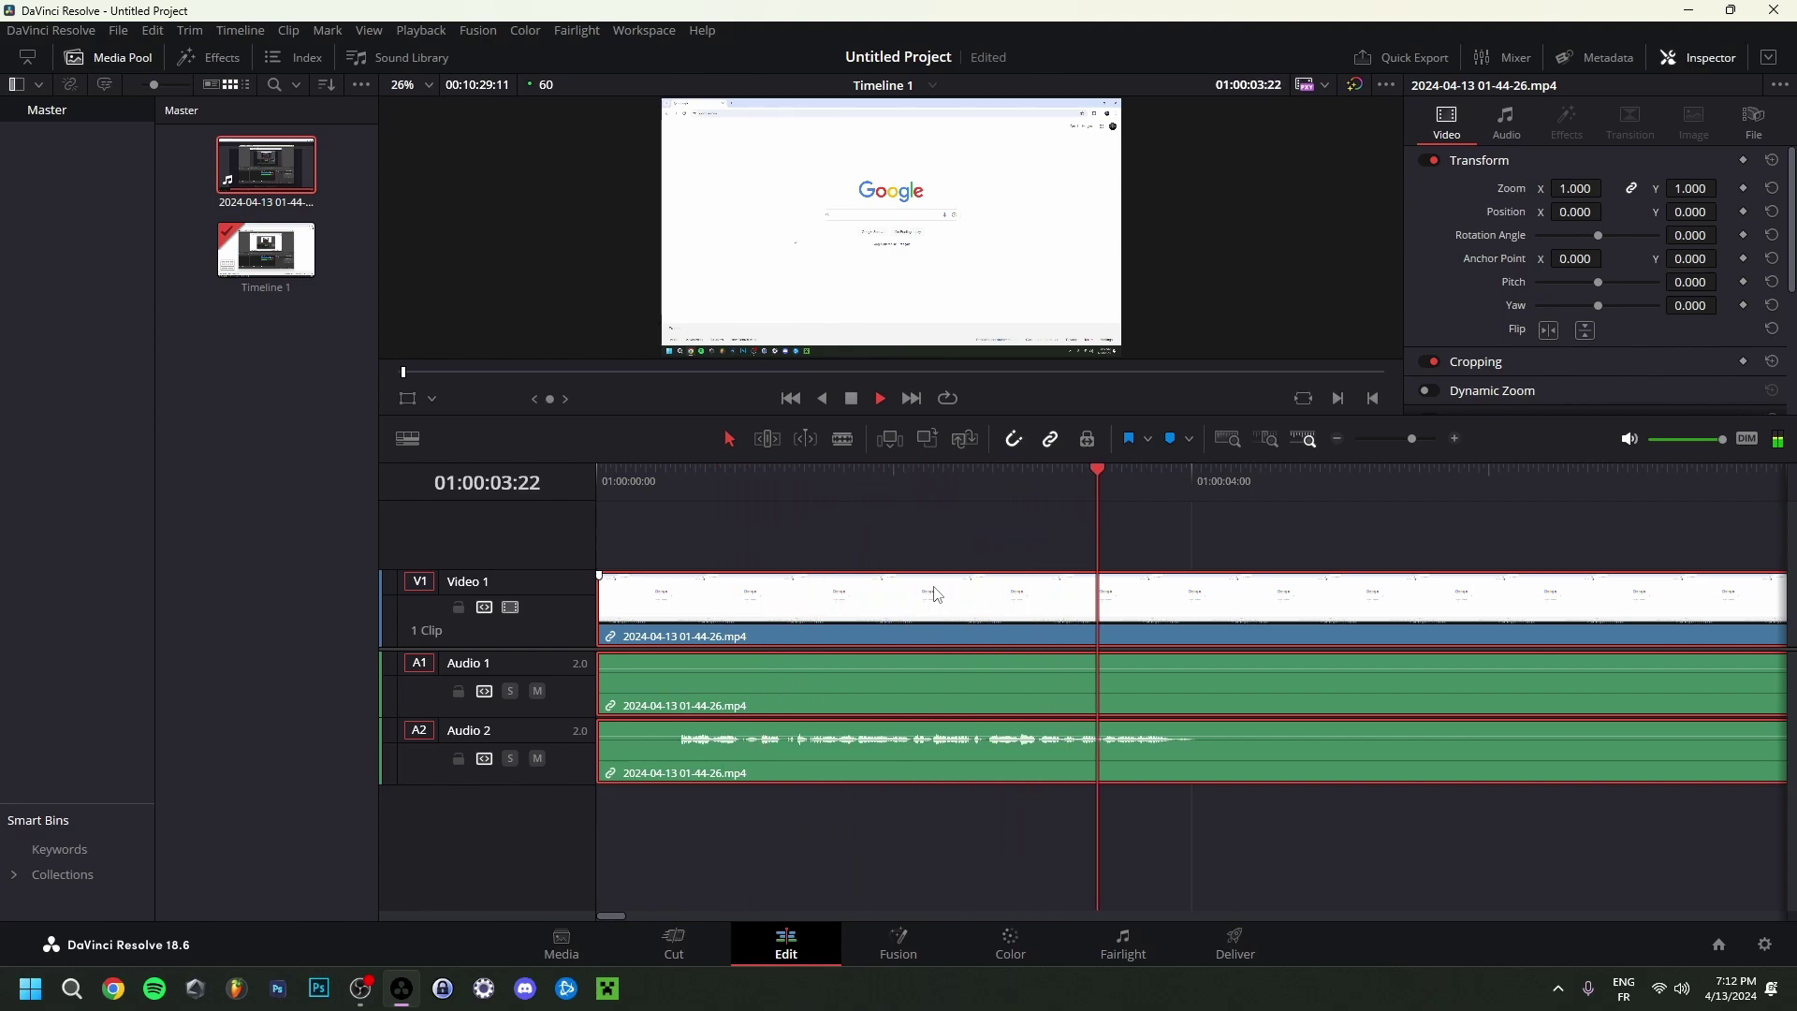
key(space)
drag(693, 482, 677, 475)
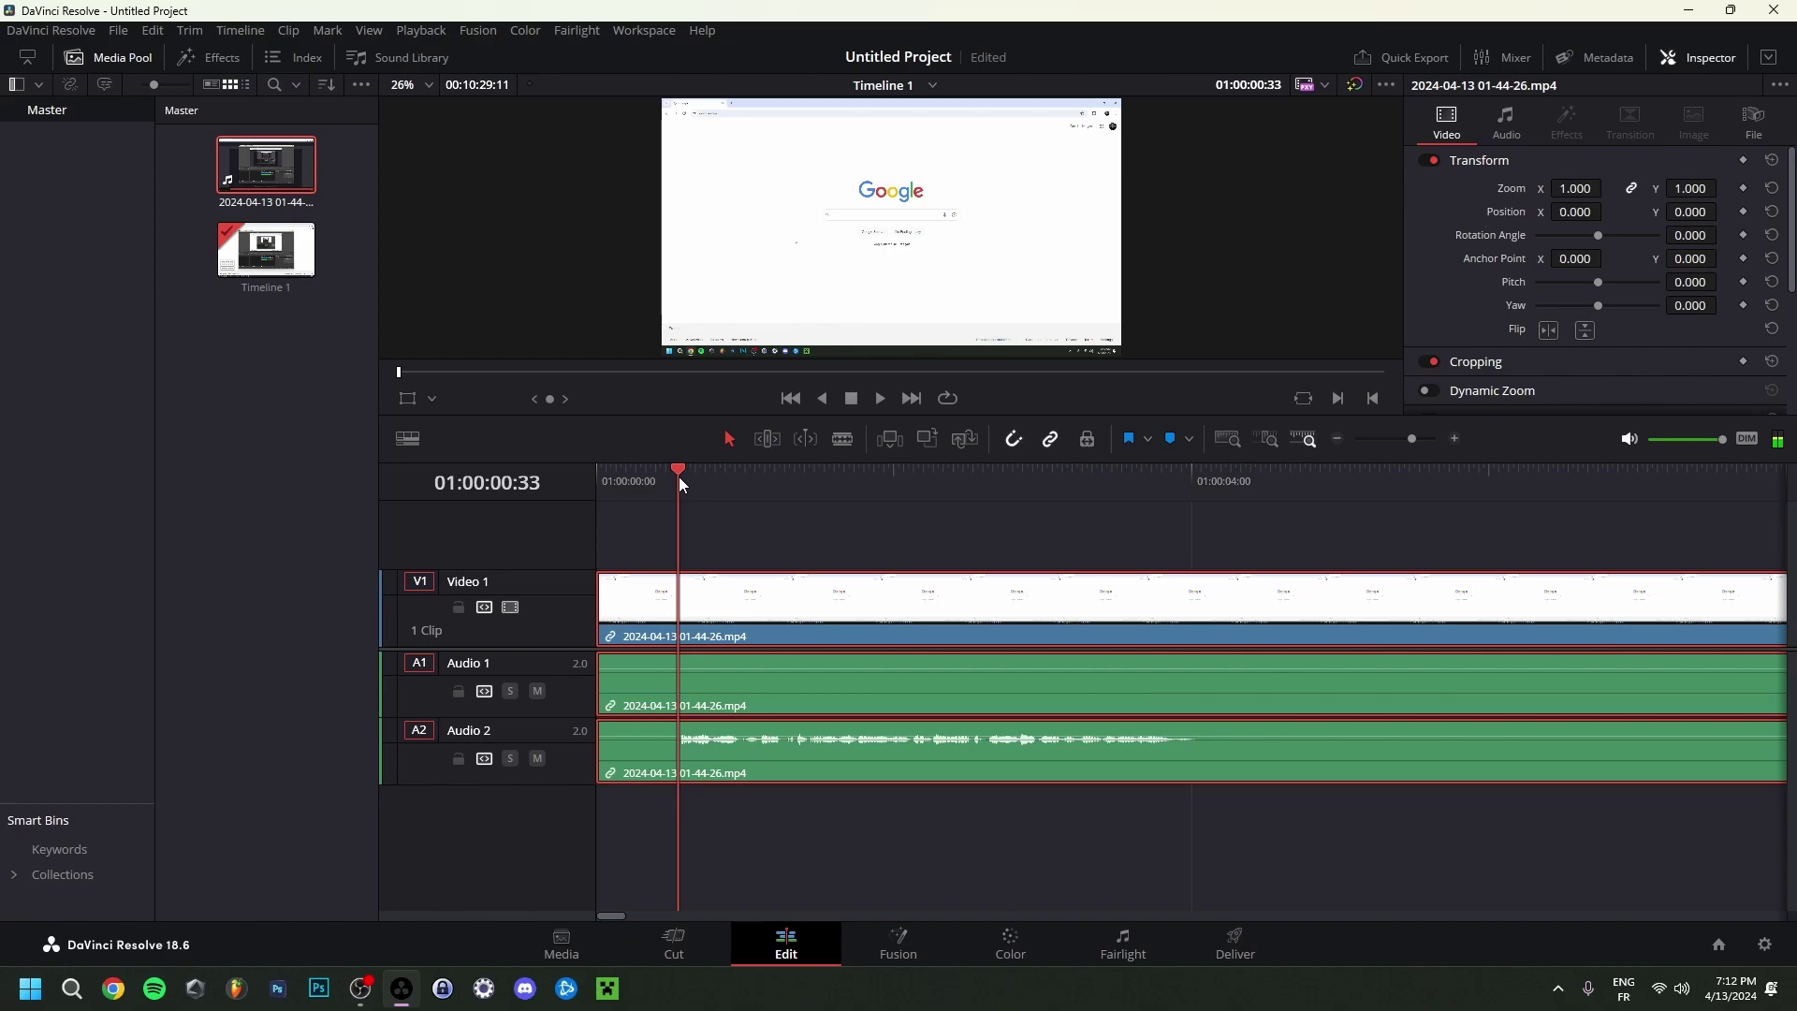
click(615, 602)
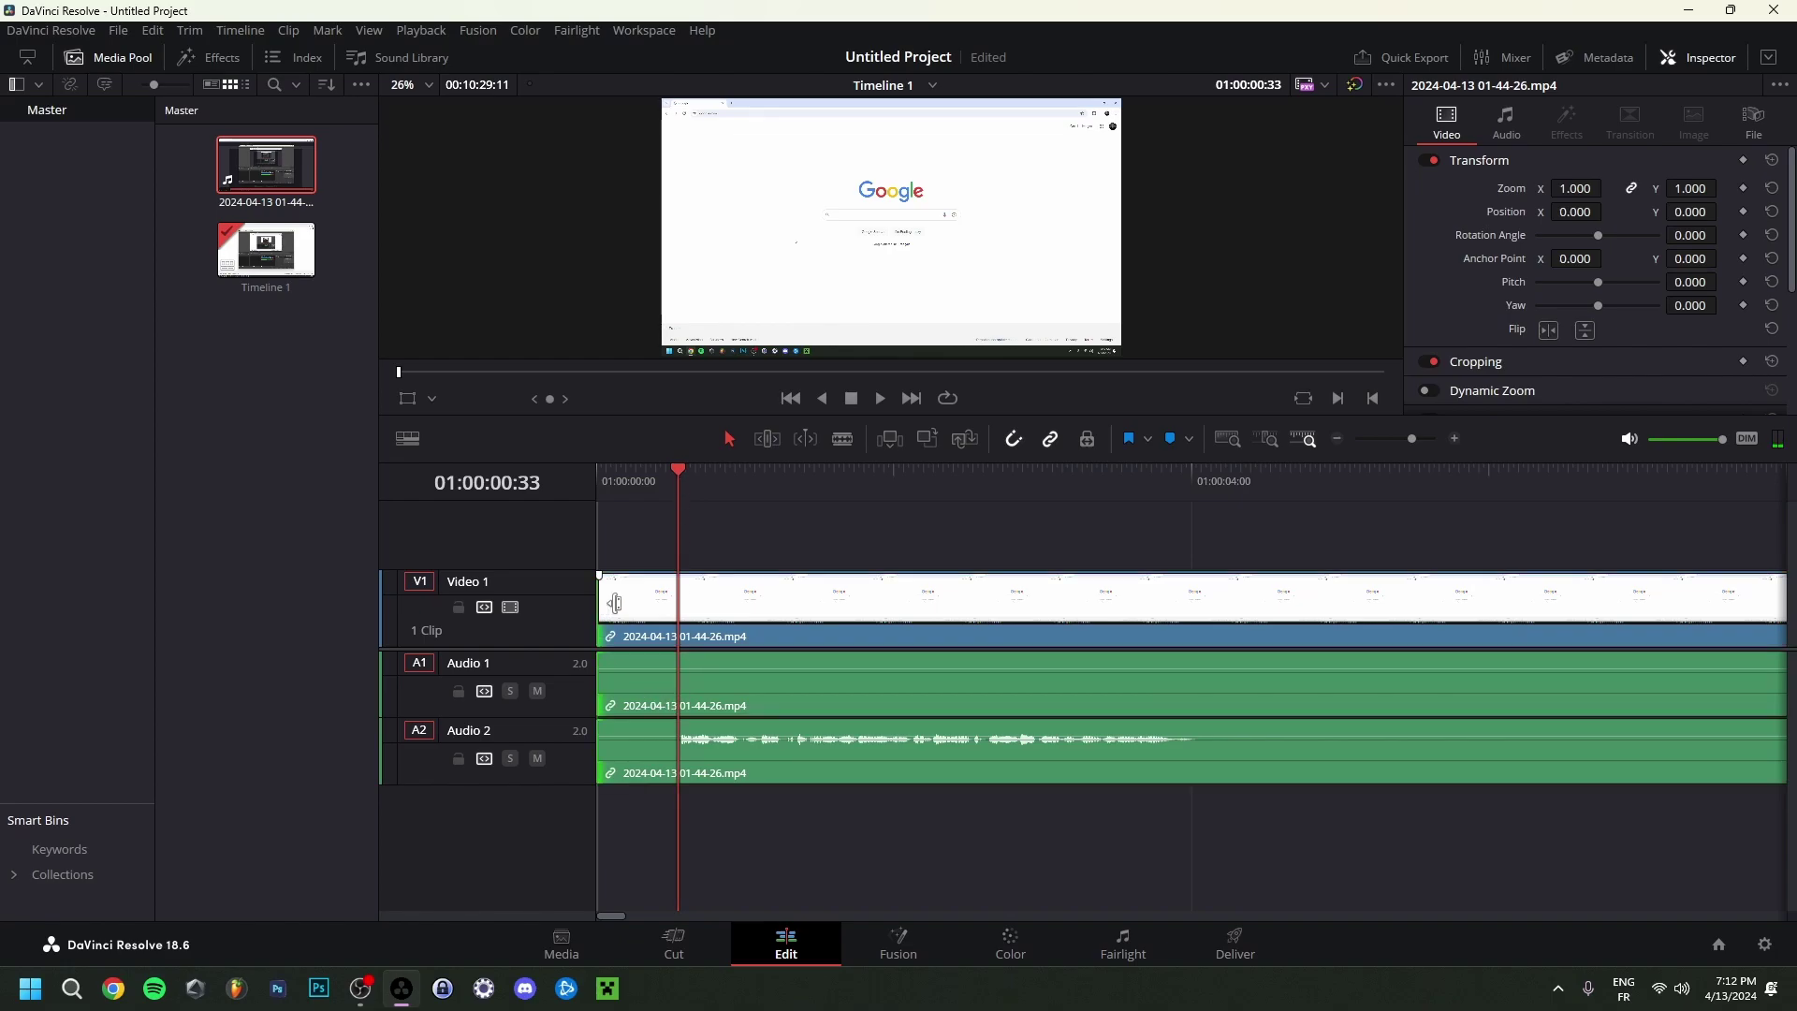
drag(615, 602, 684, 609)
click(599, 476)
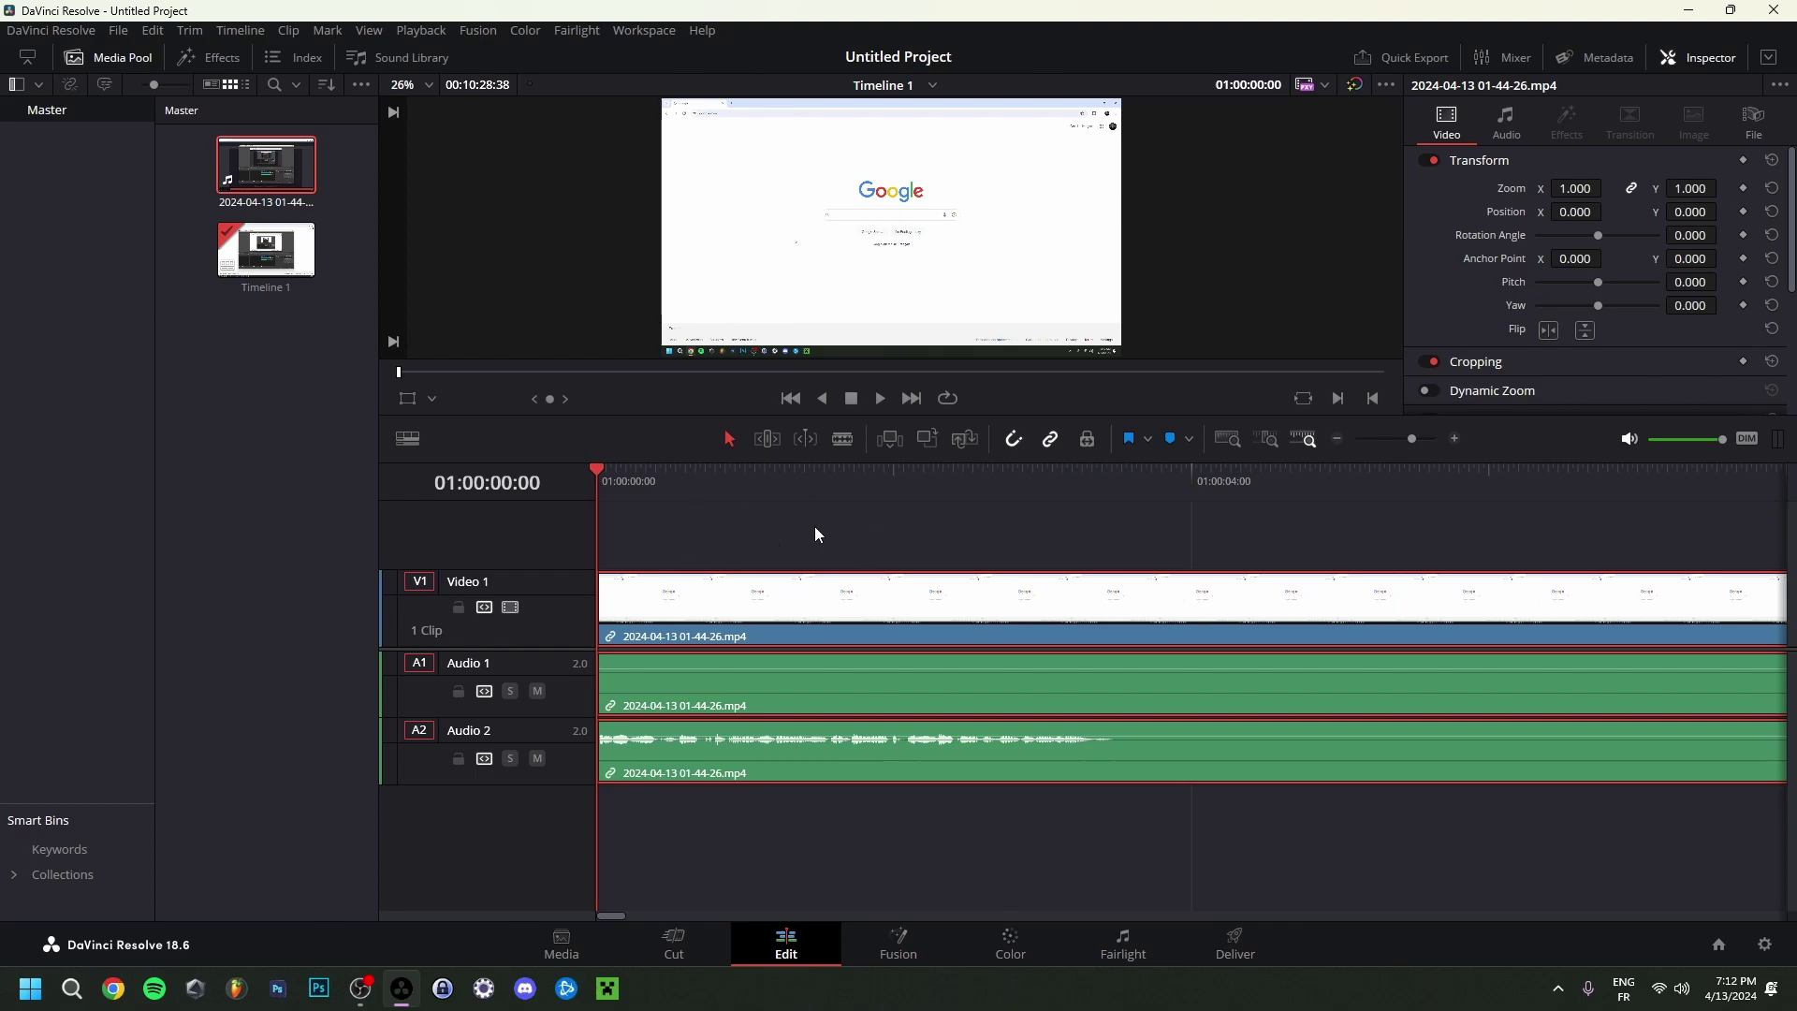
Play through the first spoken sentence and split the clip just after it, at 01:00:03:36.
key(space)
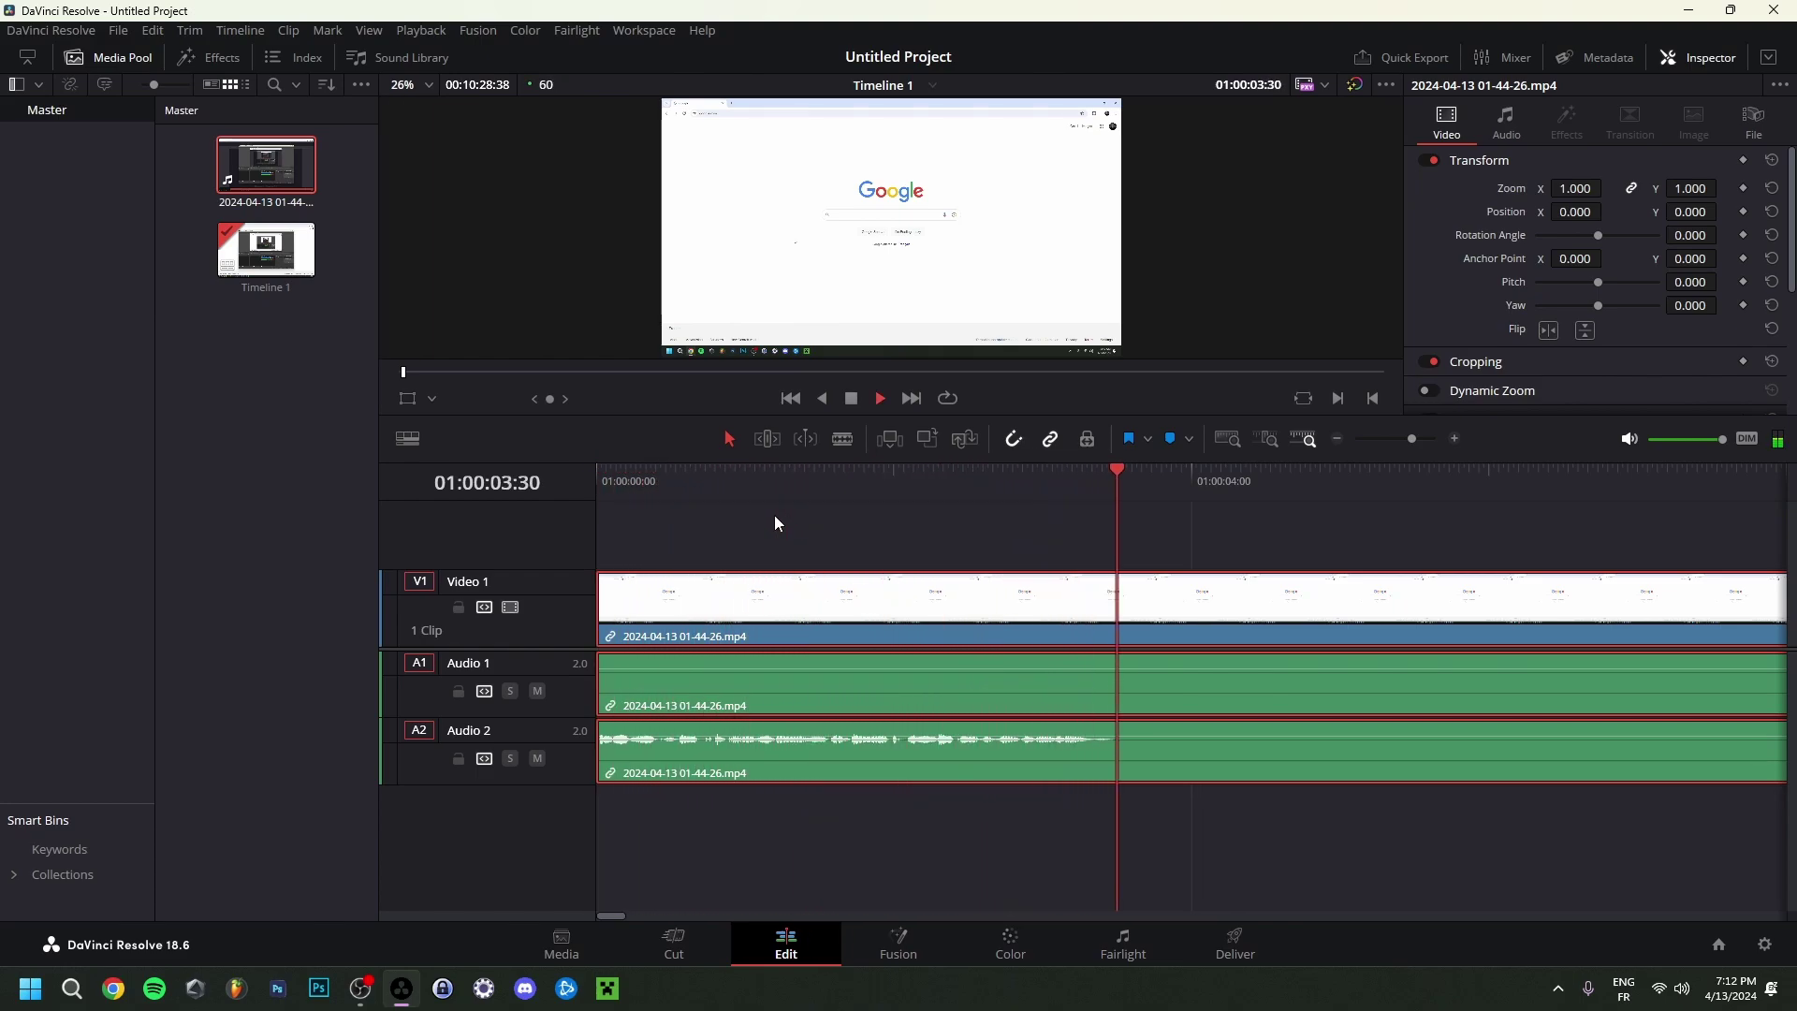
key(space)
key(ctrl+minus)
key(ctrl+minus)
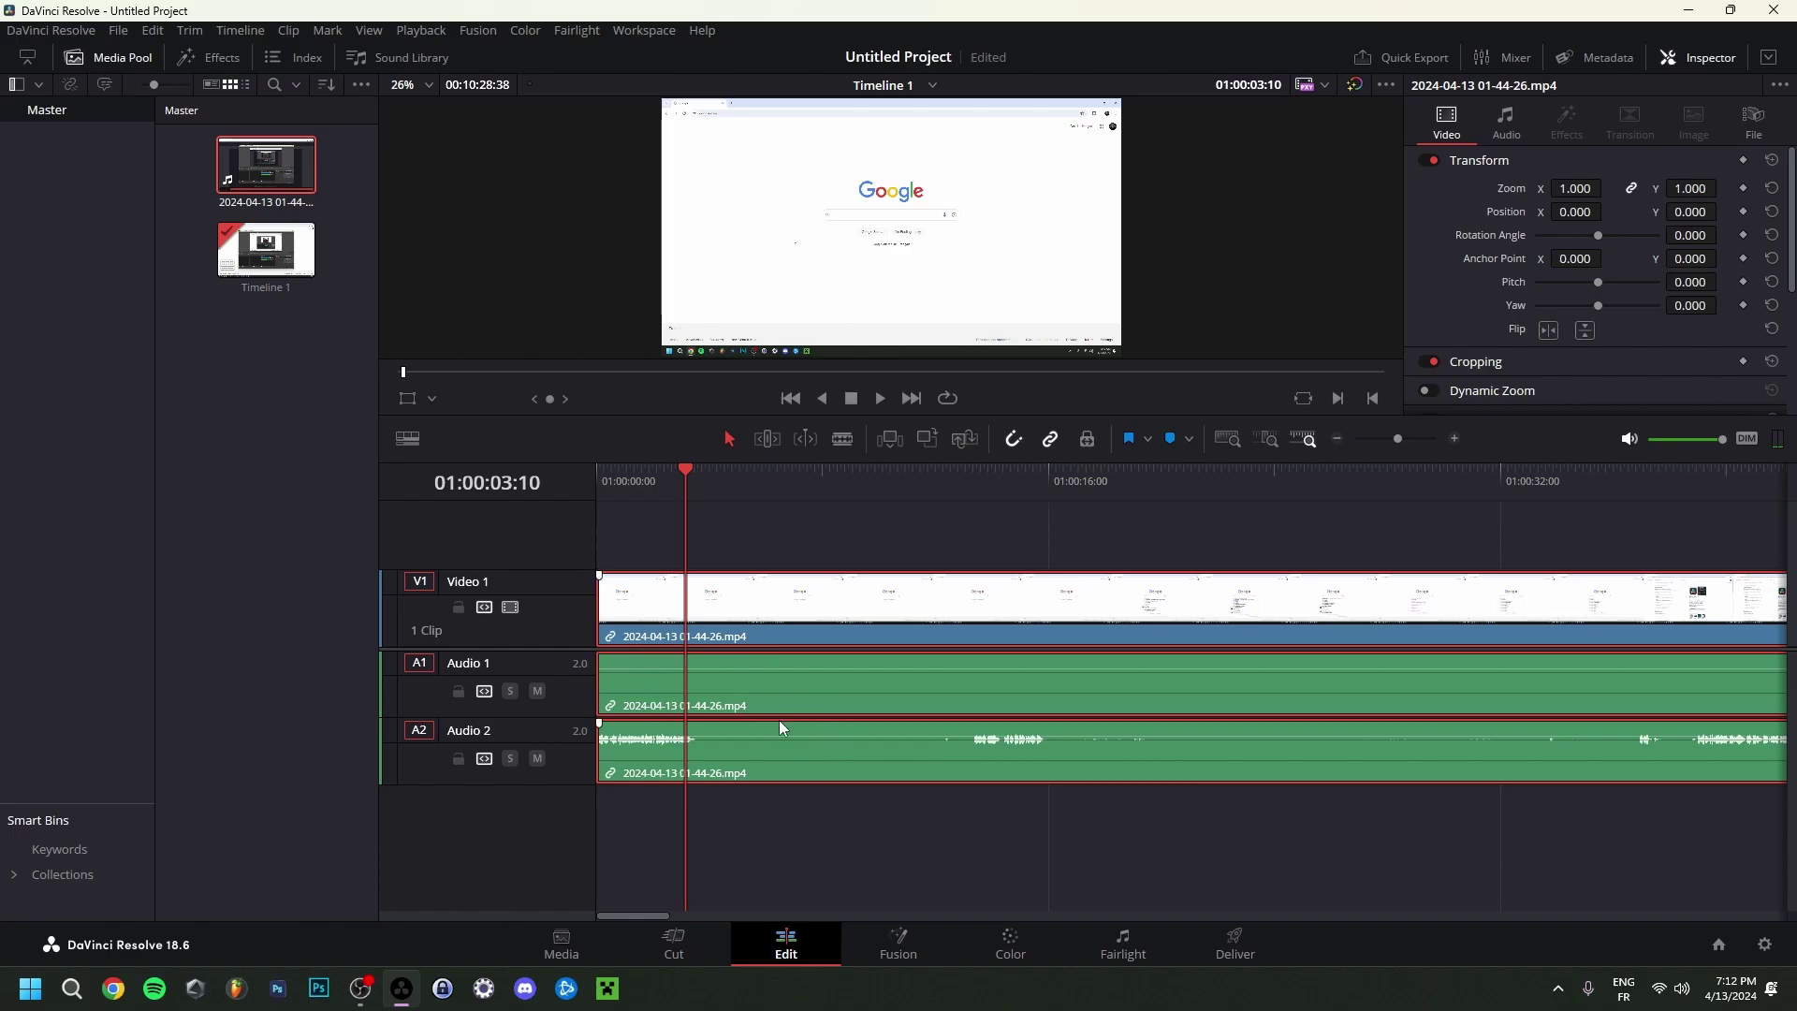
key(space)
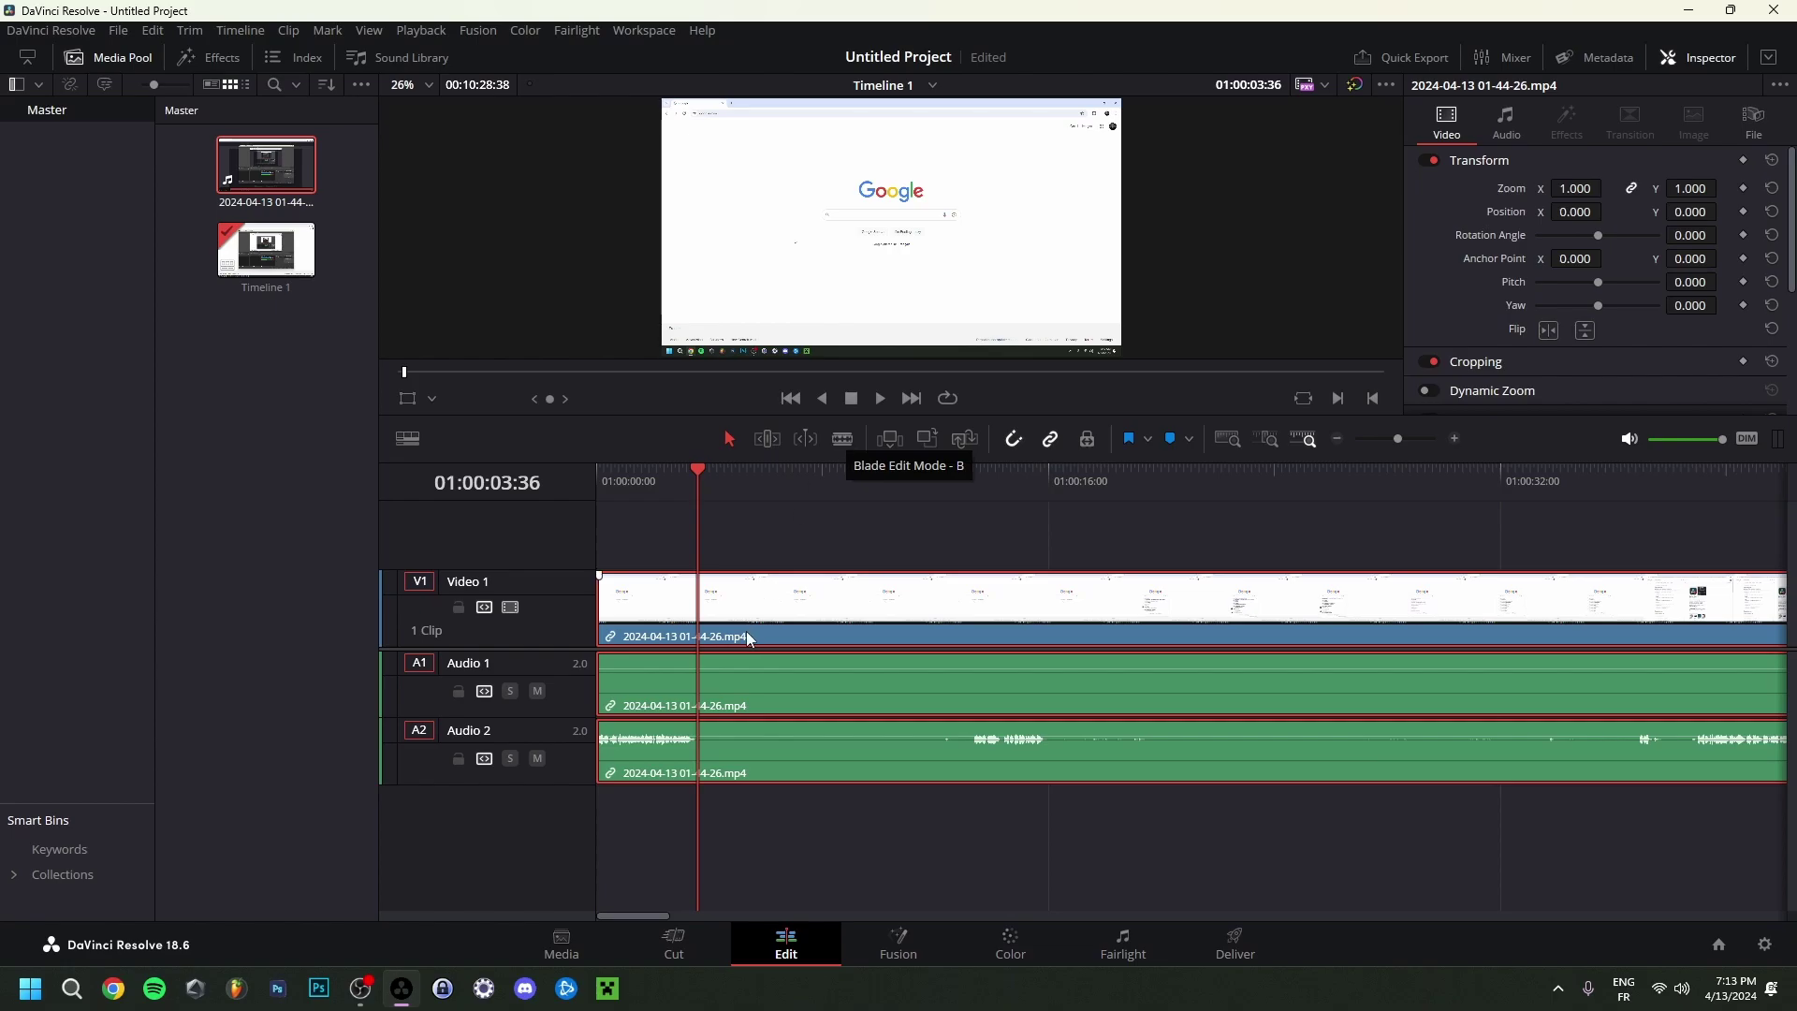
click(843, 443)
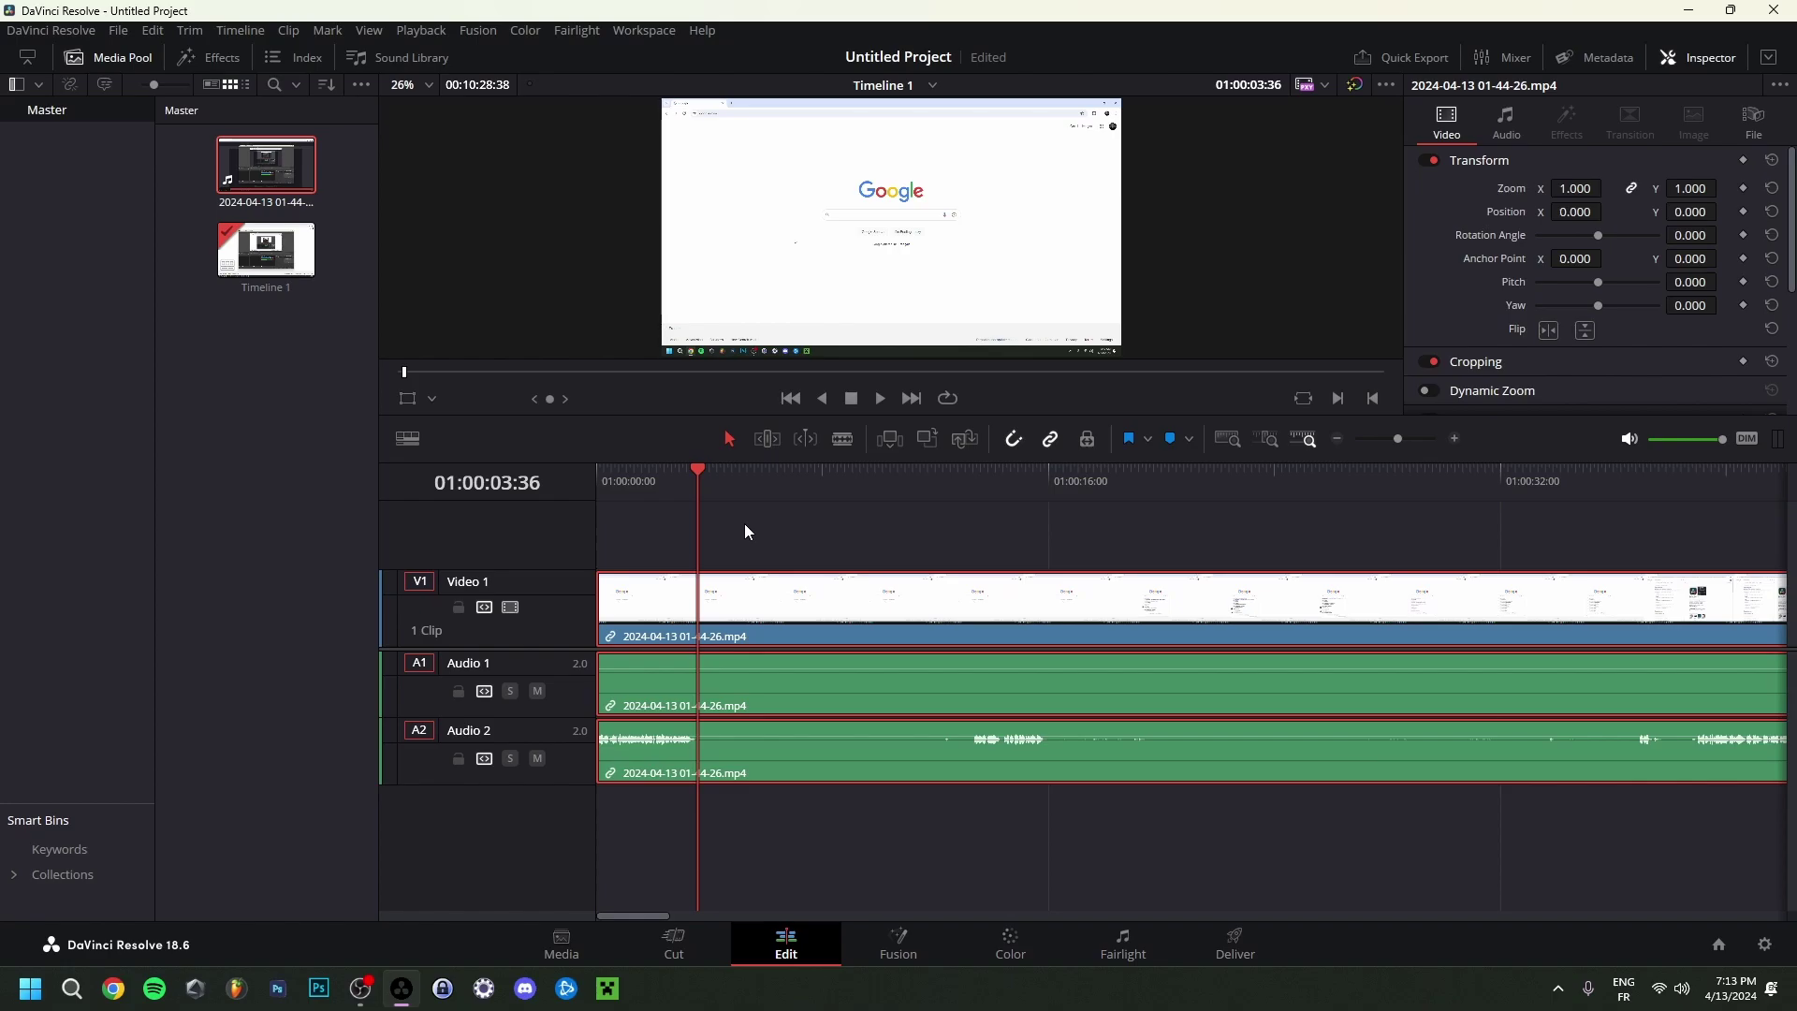
key(ctrl+b)
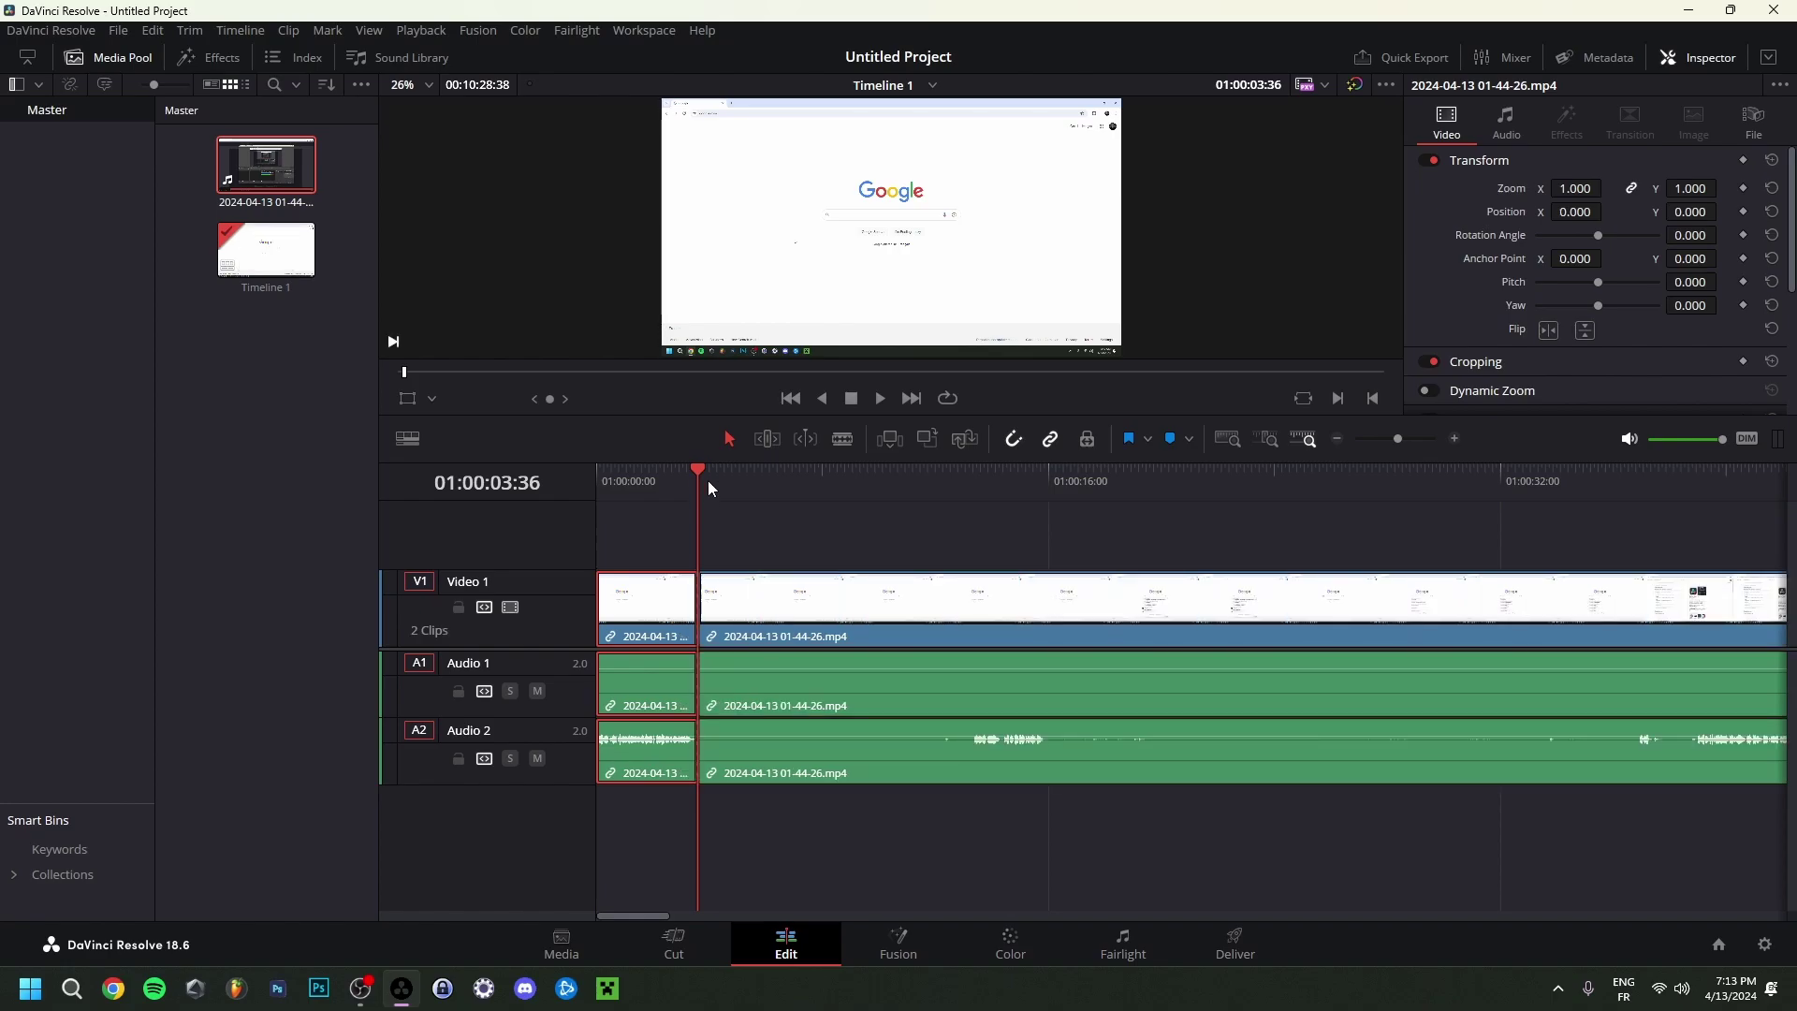
Move the second clip later, leaving a gap after the first, and trim its start to where the speech resumes.
drag(706, 597, 741, 604)
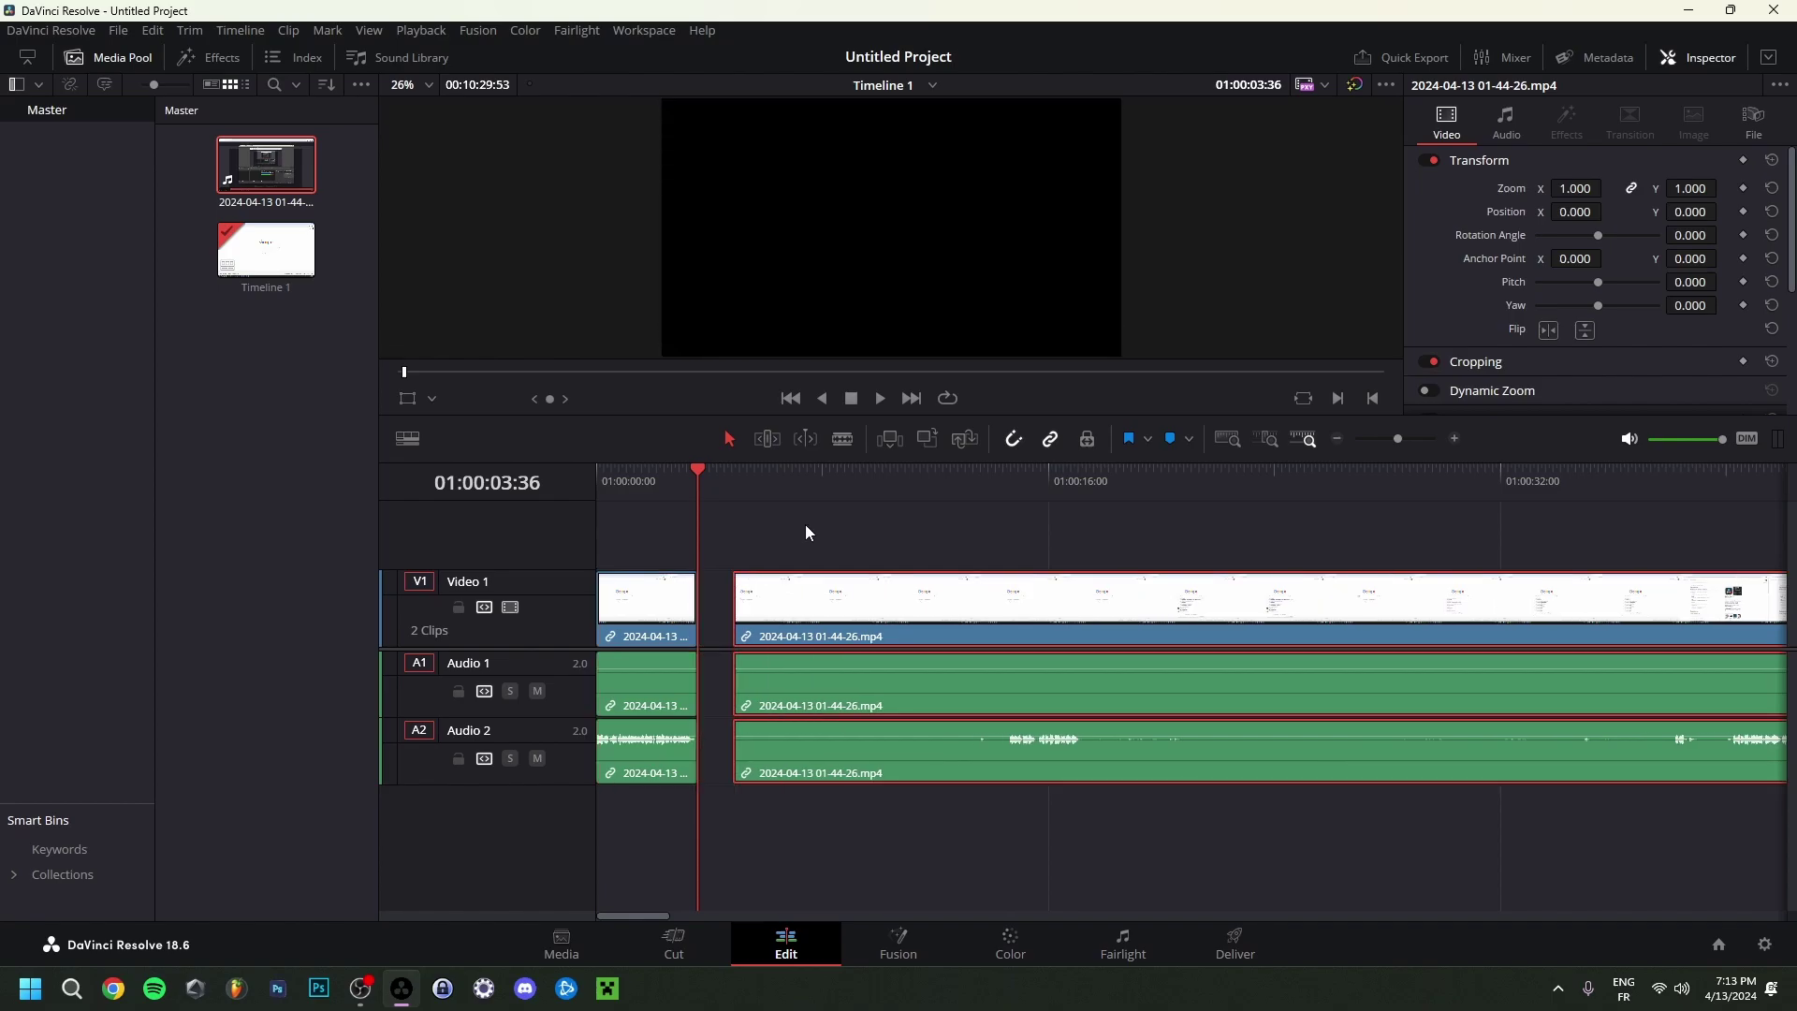
drag(763, 613, 794, 613)
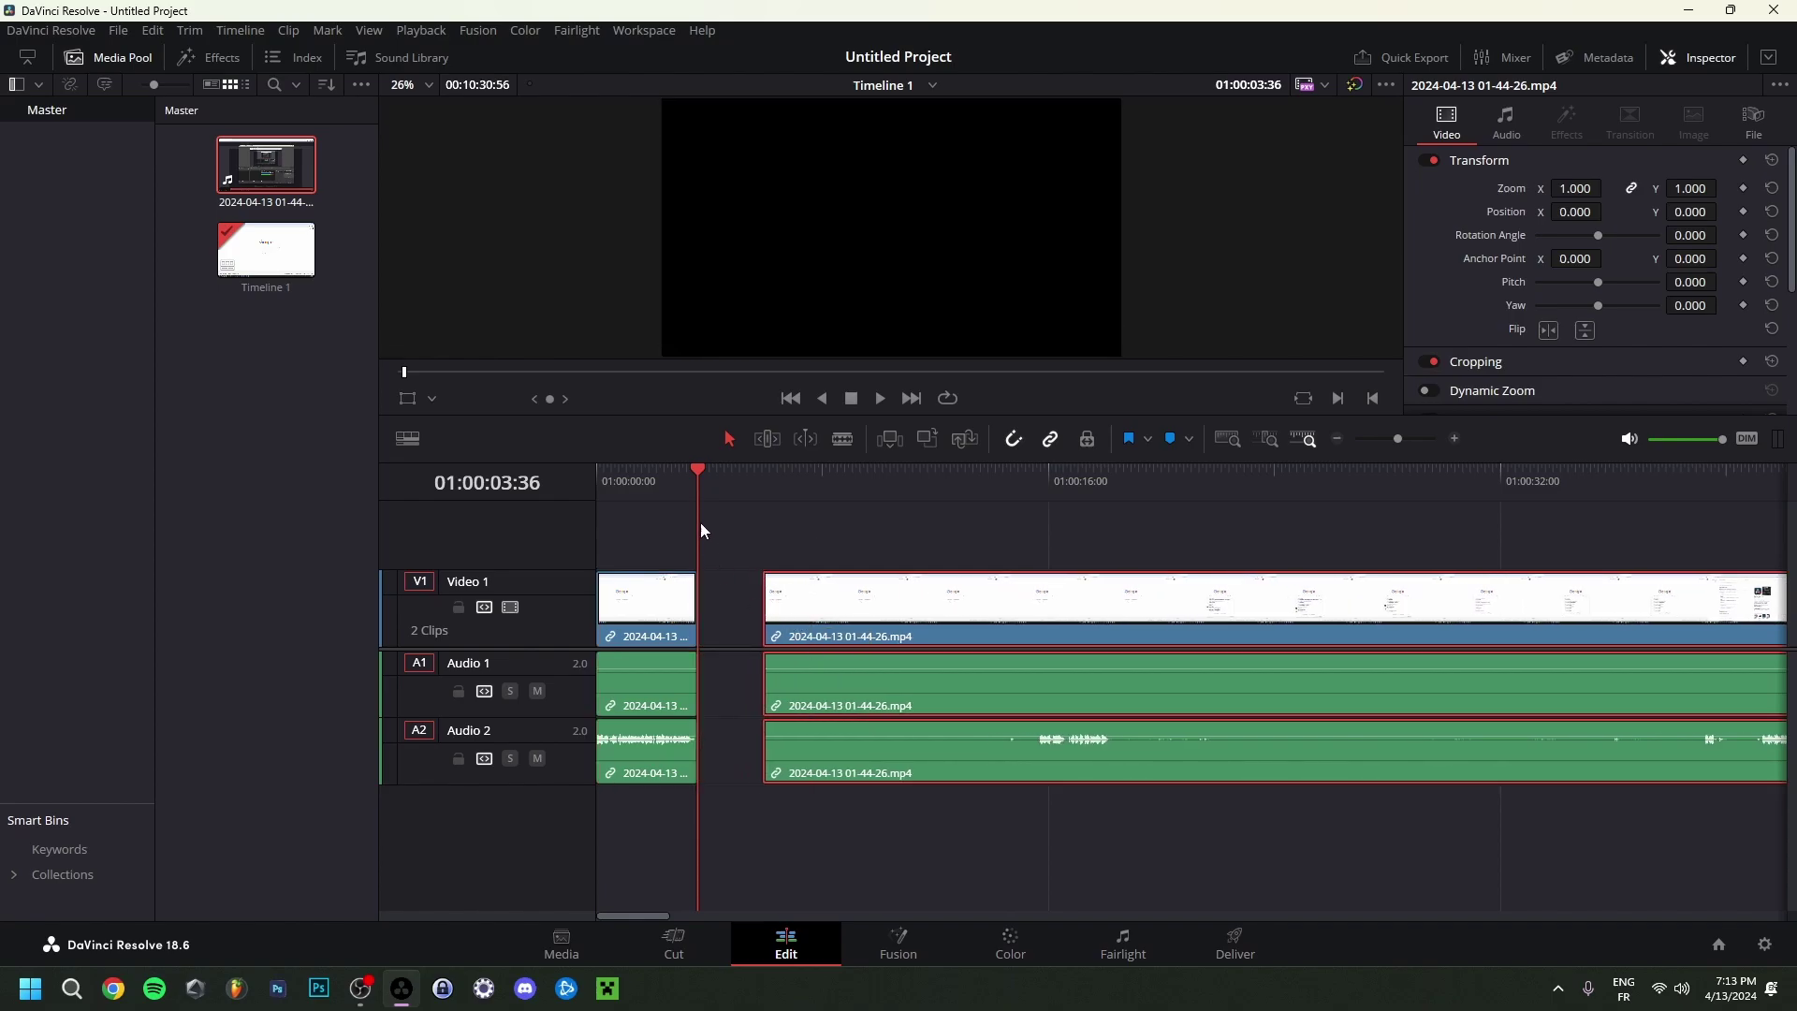
click(798, 530)
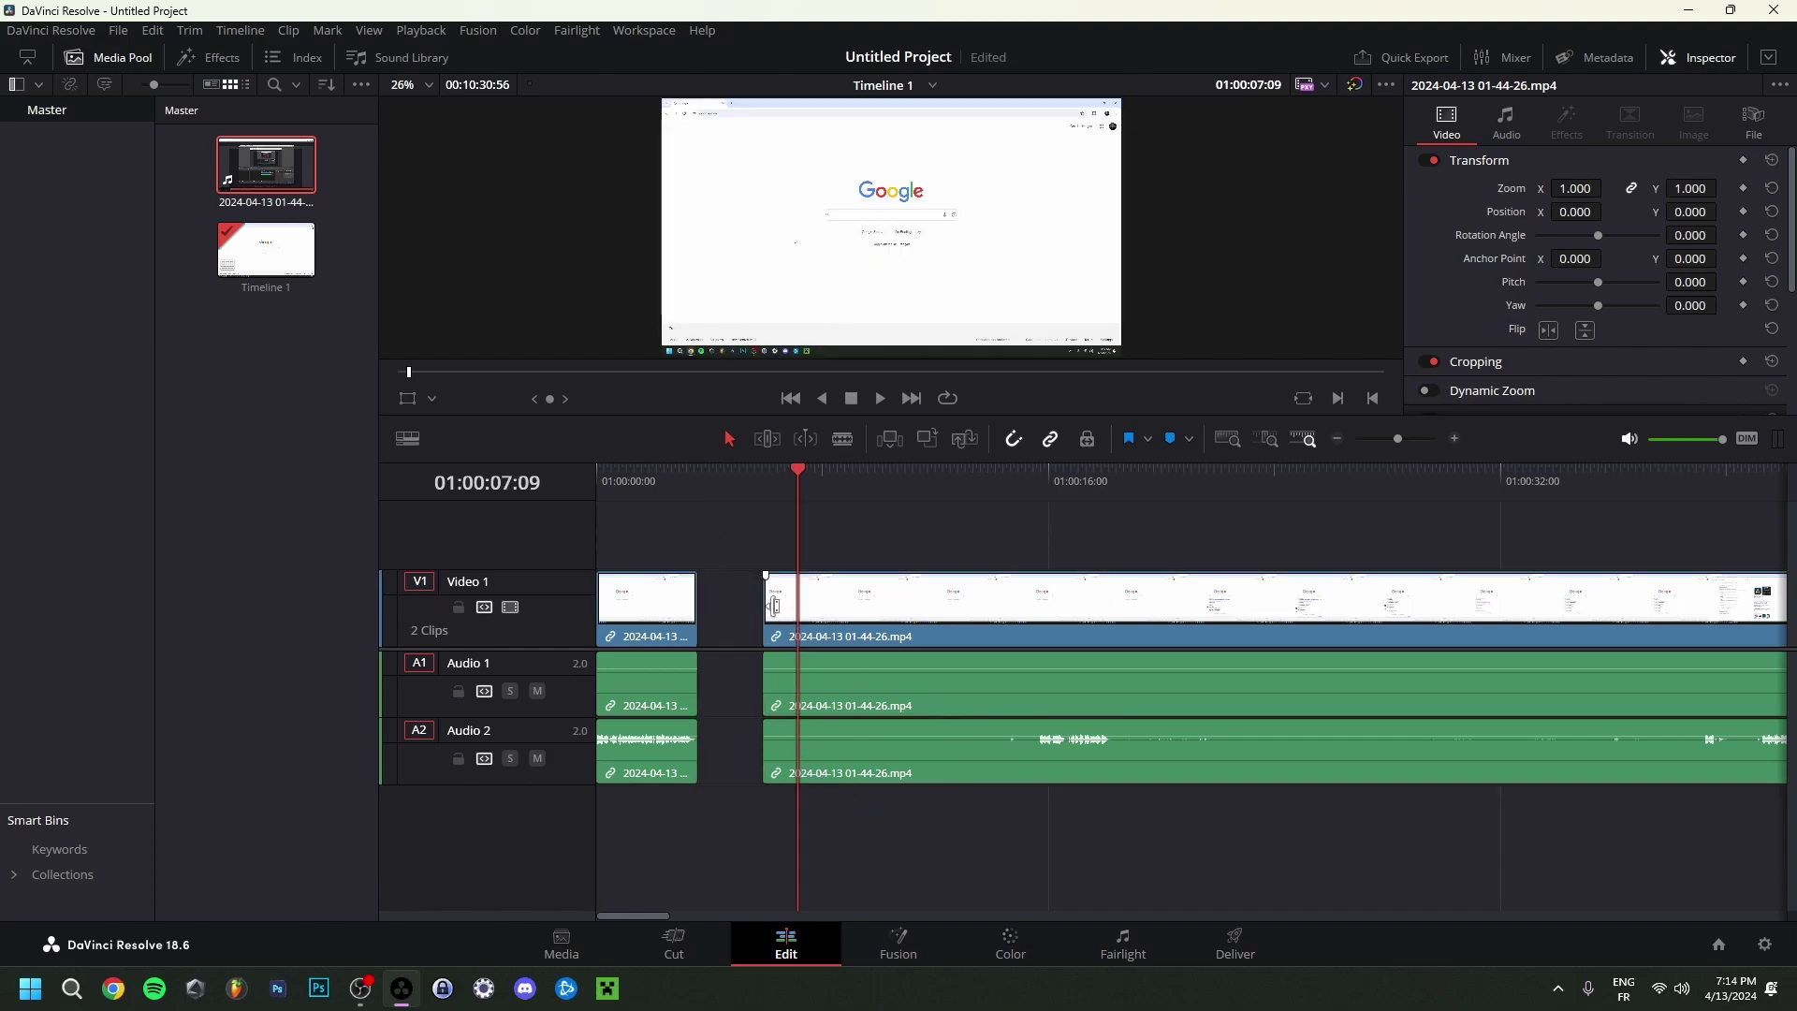
drag(789, 620, 1021, 618)
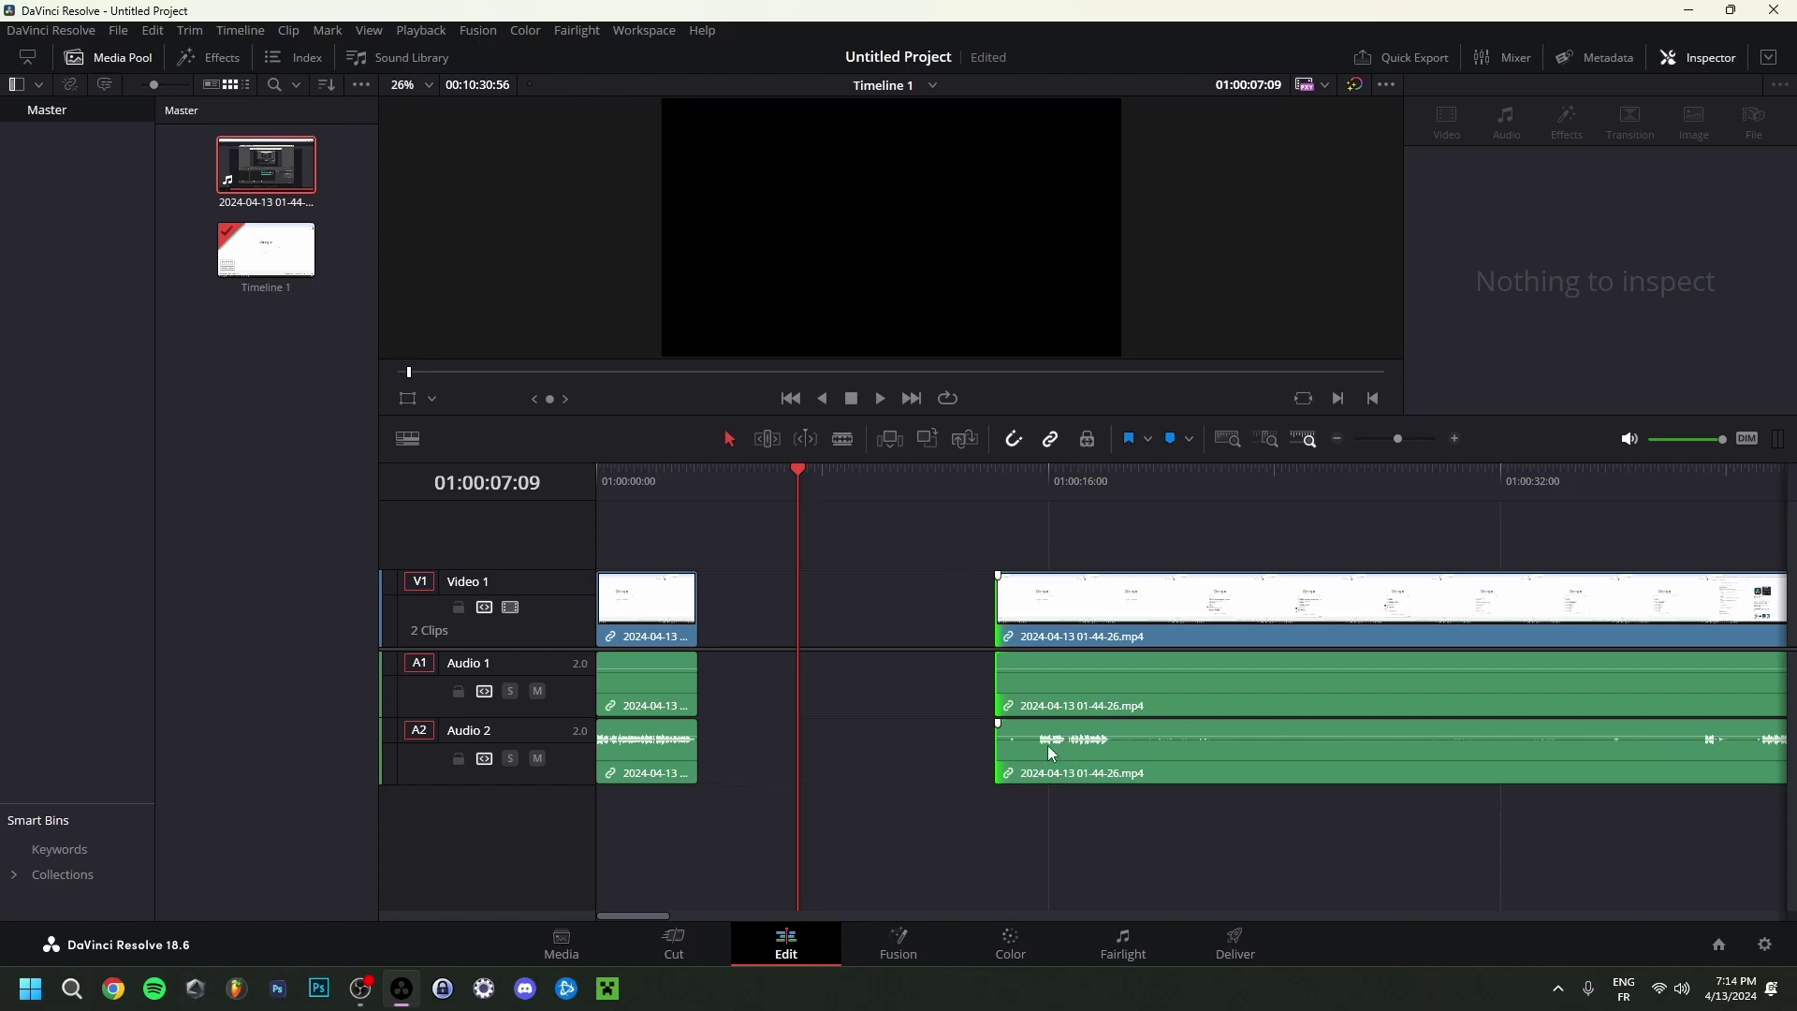
drag(1042, 746, 1087, 746)
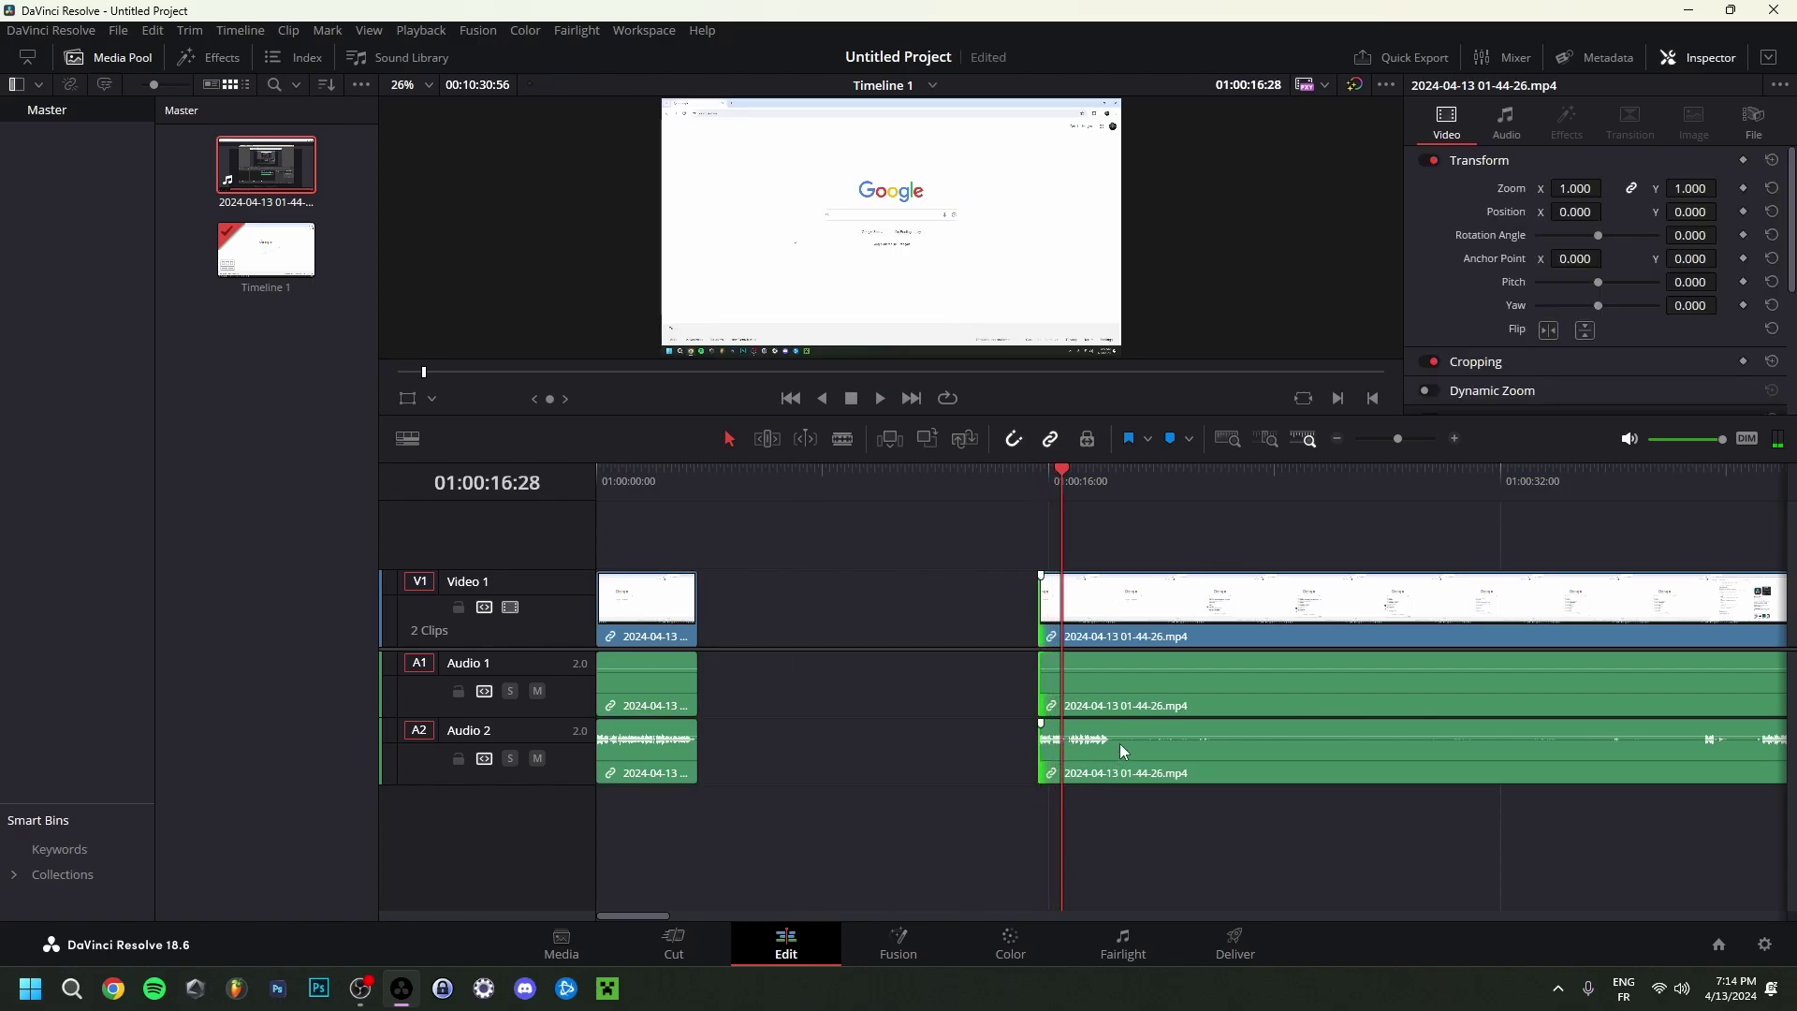
Split the trimmed clip at 01:00:16:28 and move the short first piece directly against the opening clip.
key(ctrl+b)
drag(1050, 608, 712, 613)
Move the long remaining clip closer to the short opening clips, play its first words, and nudge it slightly later.
drag(1123, 616, 1030, 620)
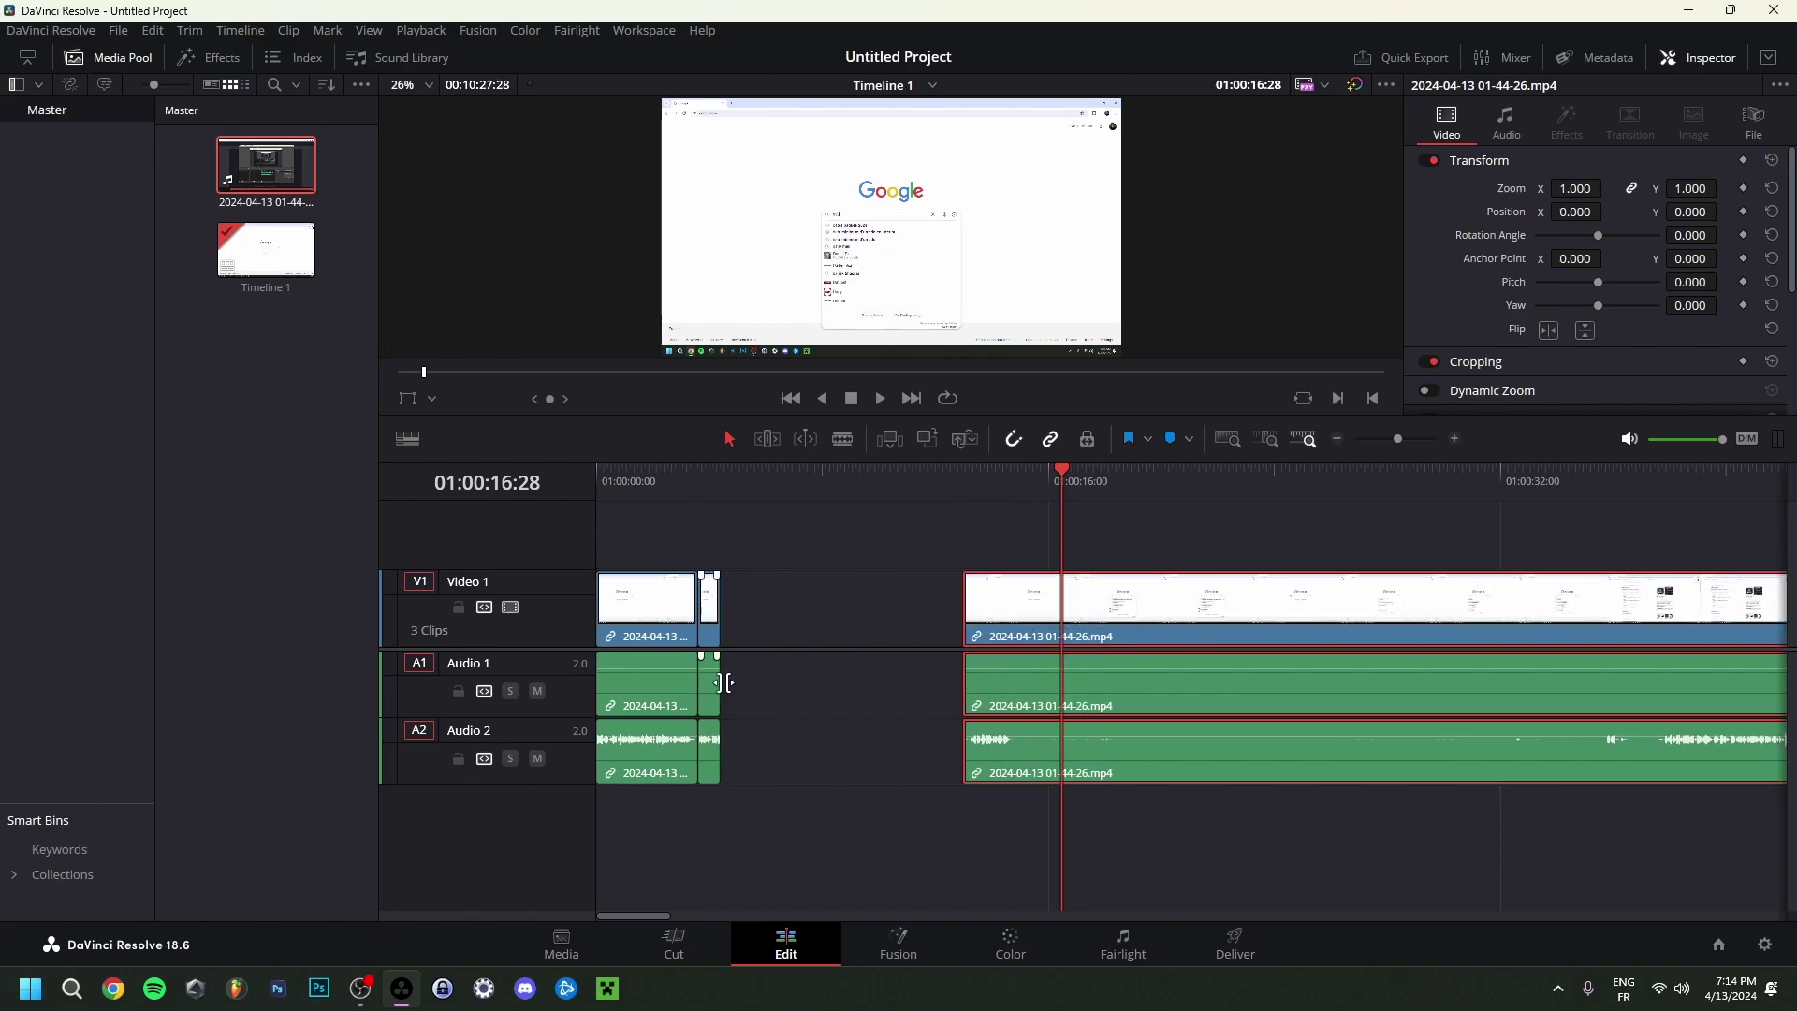
key(Up)
key(space)
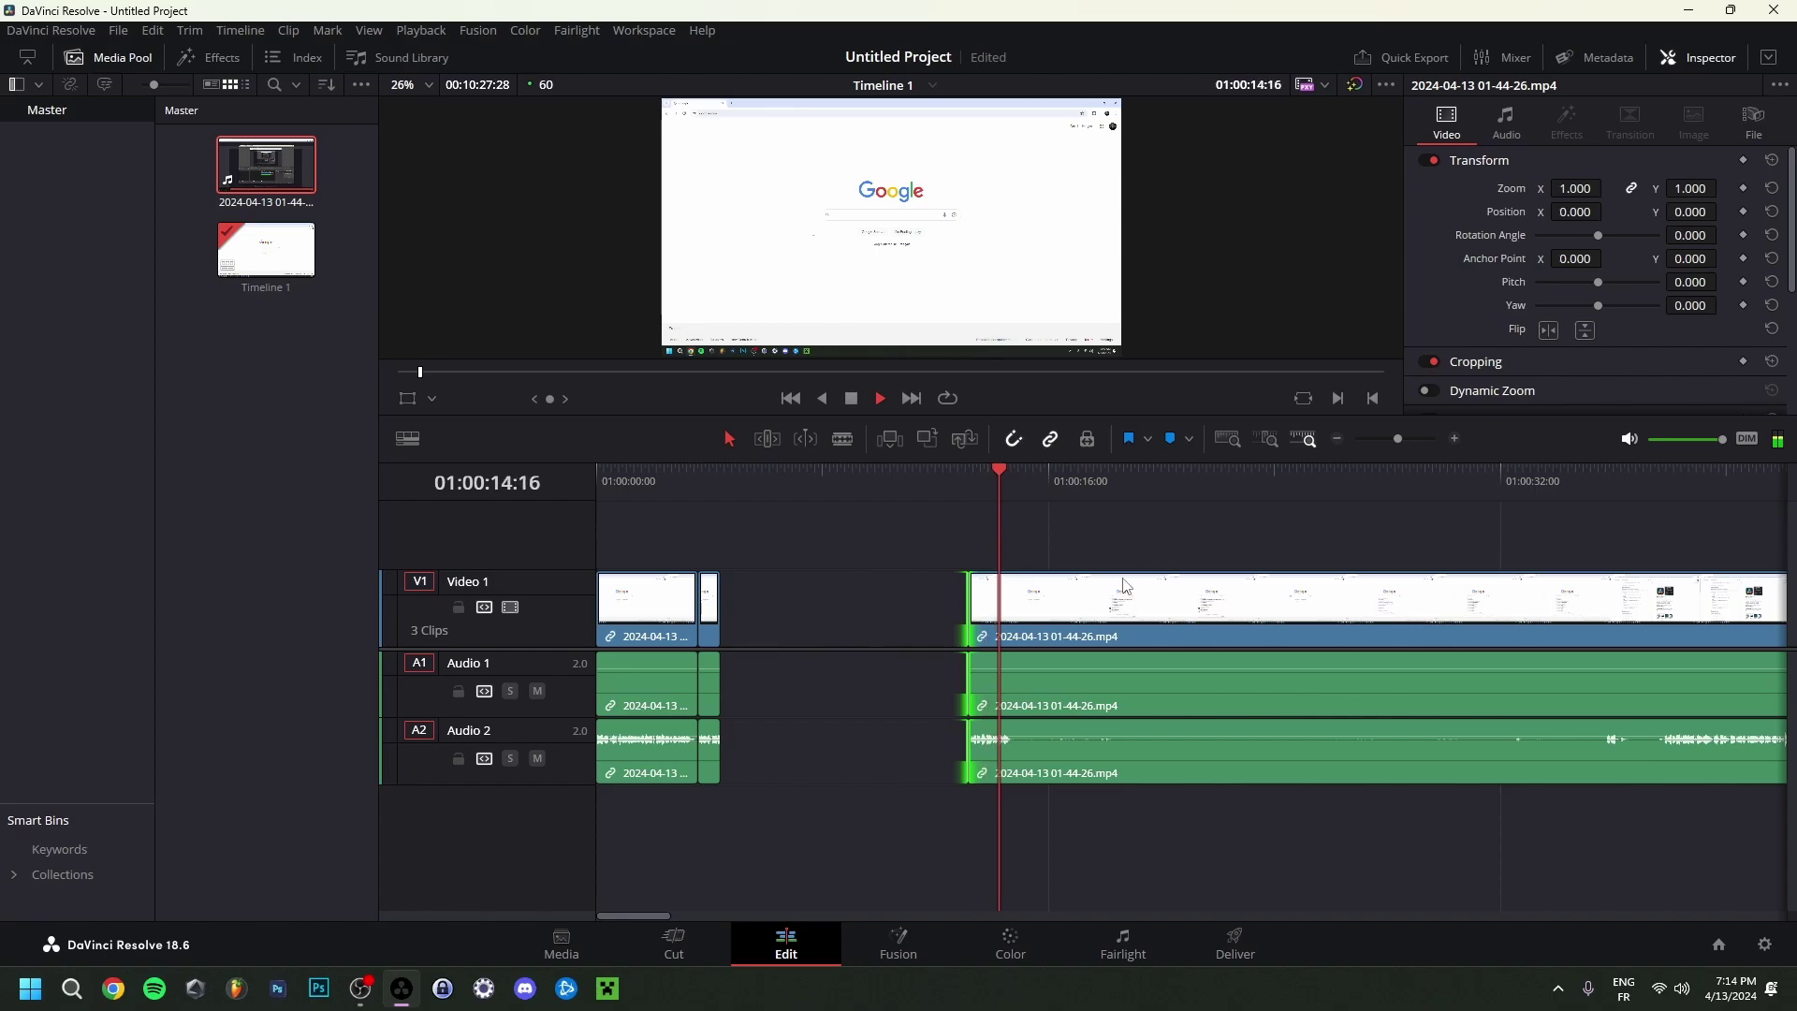
key(space)
key(Up)
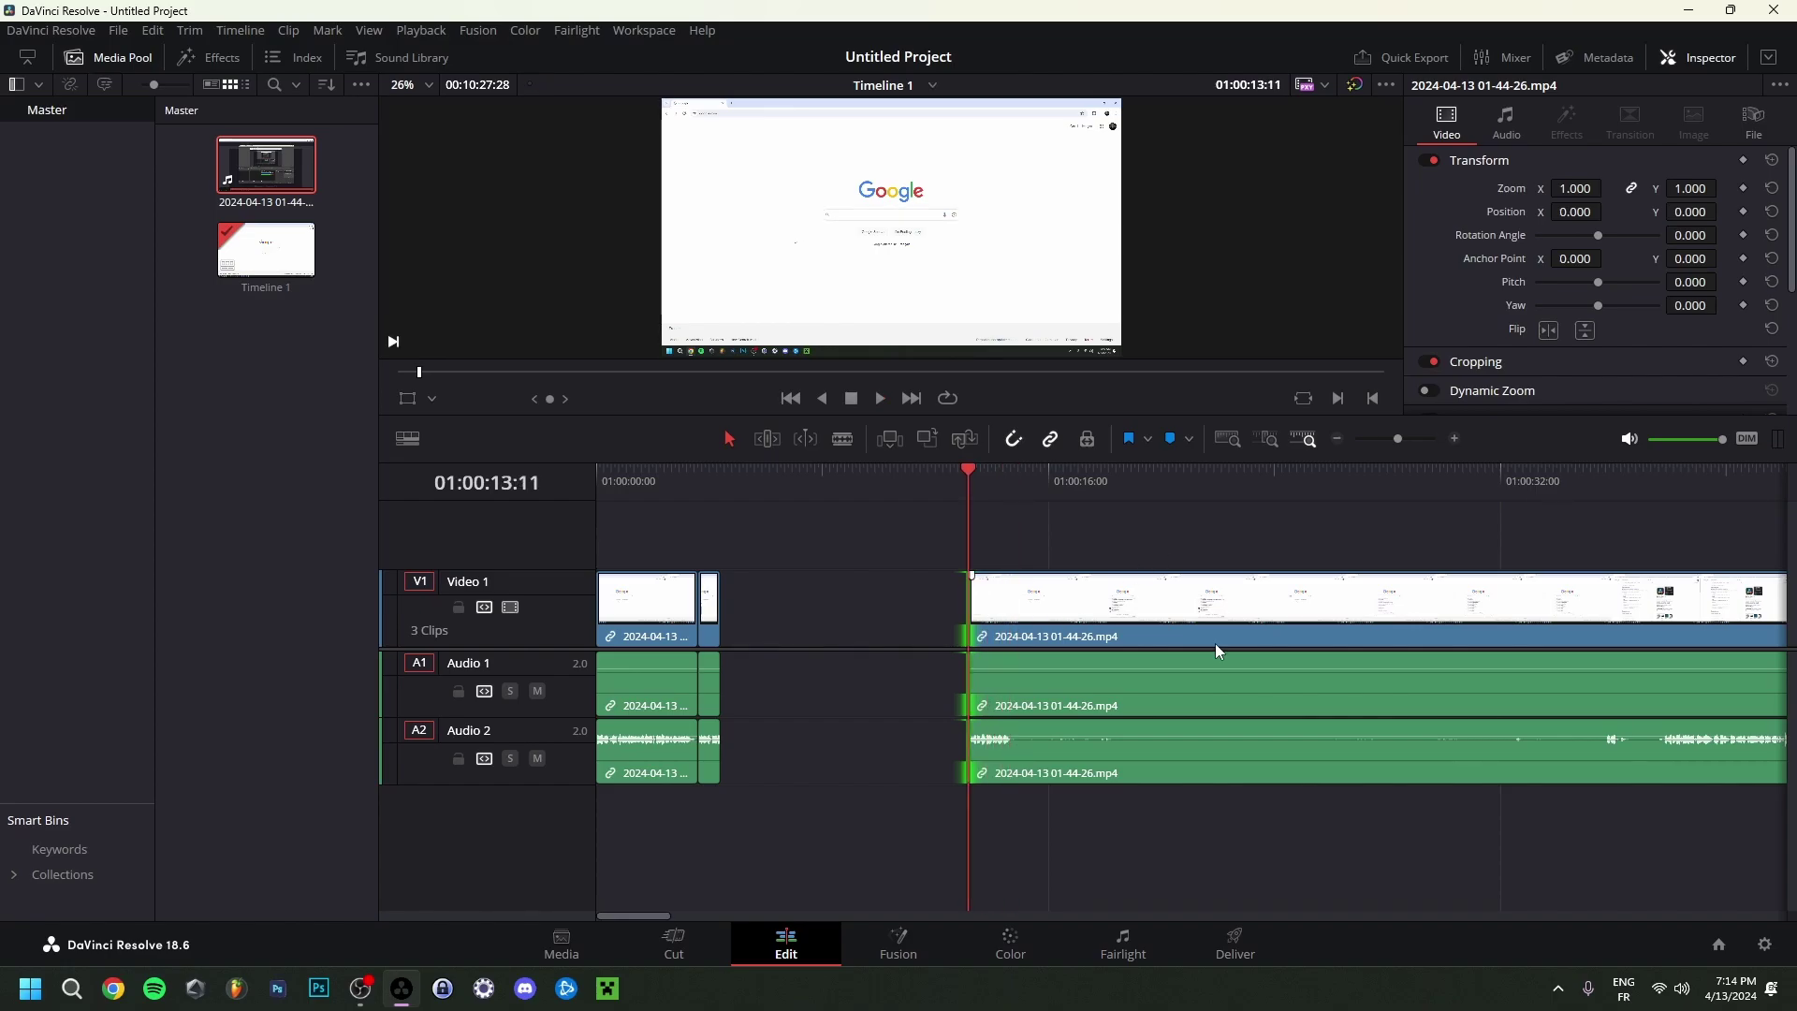
scroll(1215, 643, up, 3)
drag(1194, 608, 1222, 608)
Split the long clip just after its first words at 01:00:14:55 and try to move the short piece against the opening clips.
key(space)
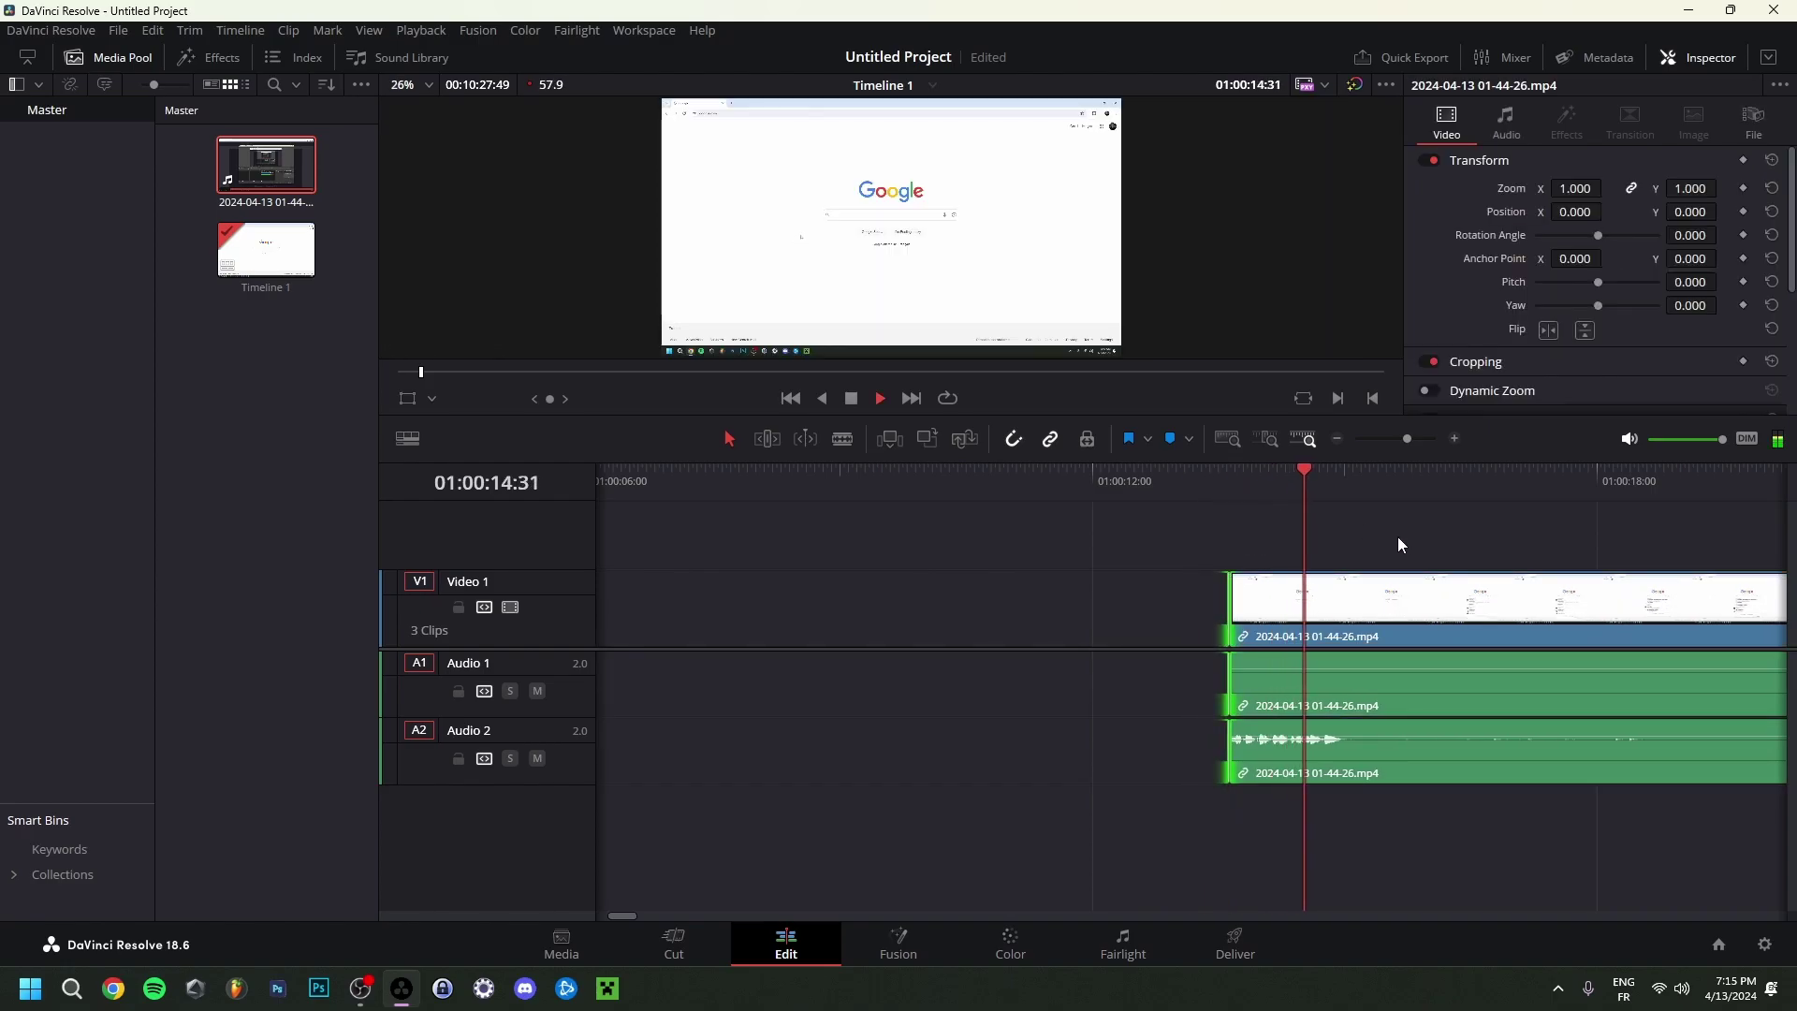
key(ctrl+b)
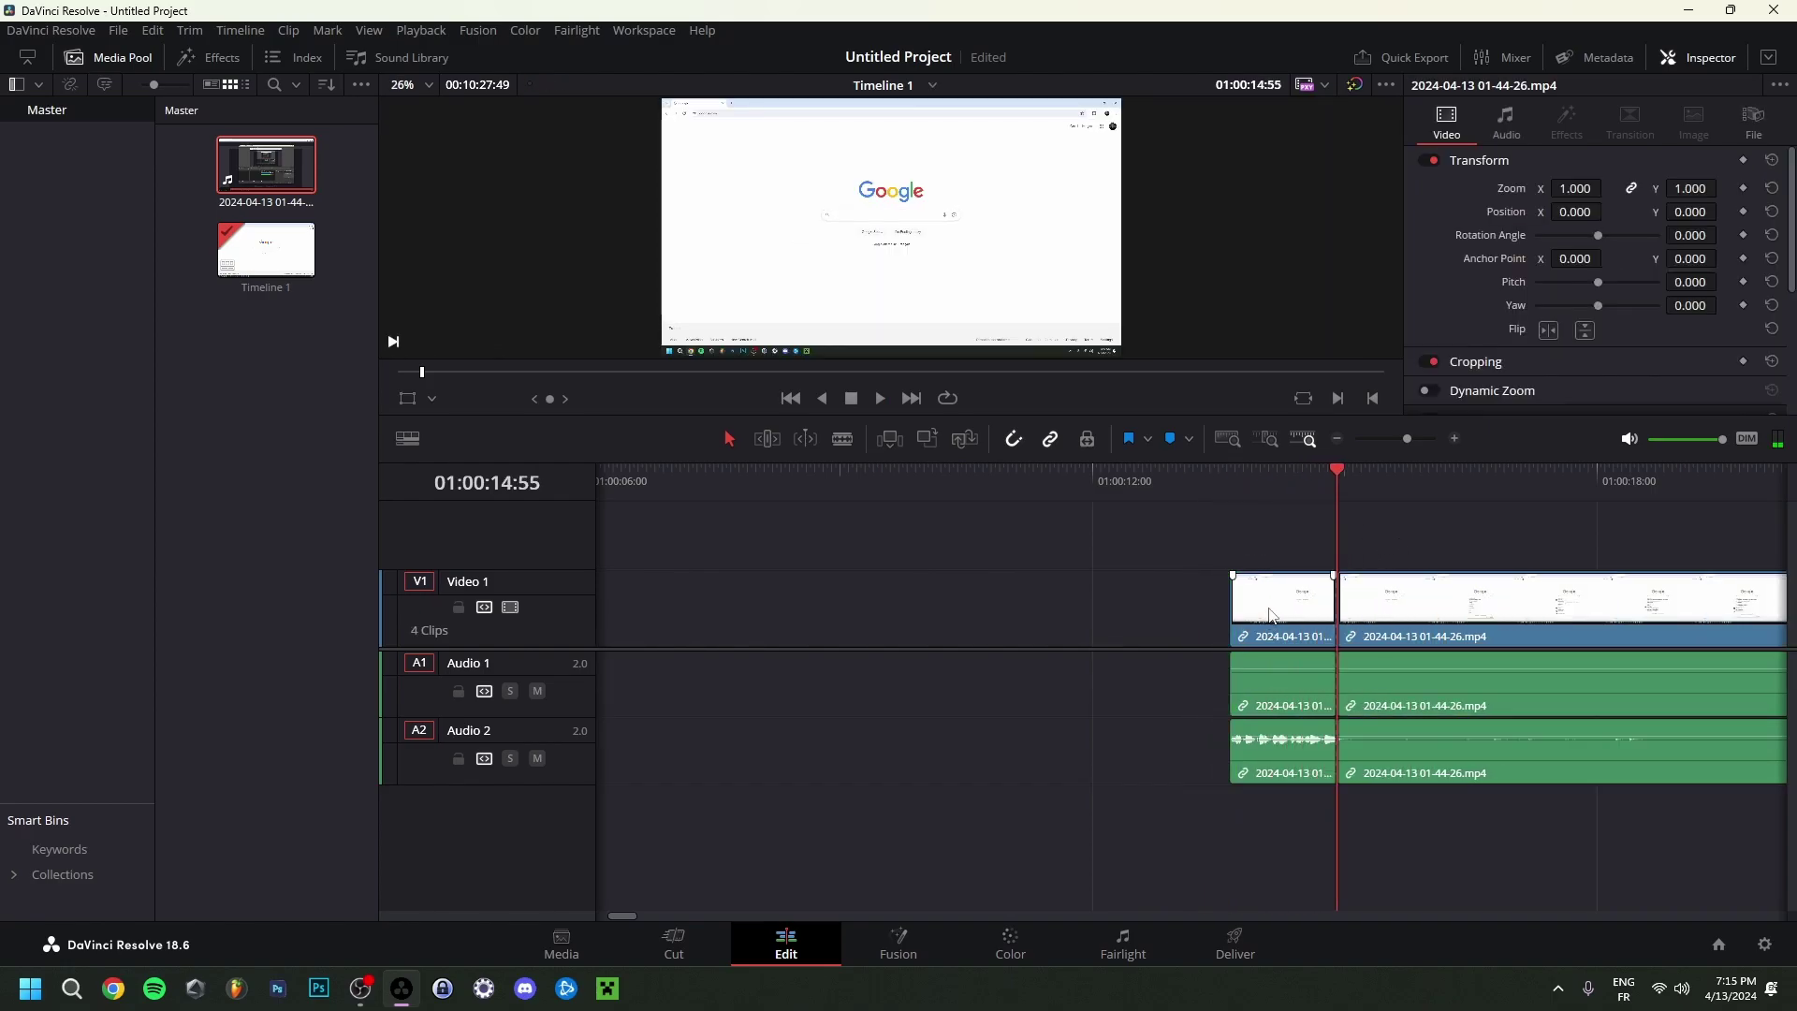
drag(1267, 622, 772, 652)
scroll(771, 652, down, 3)
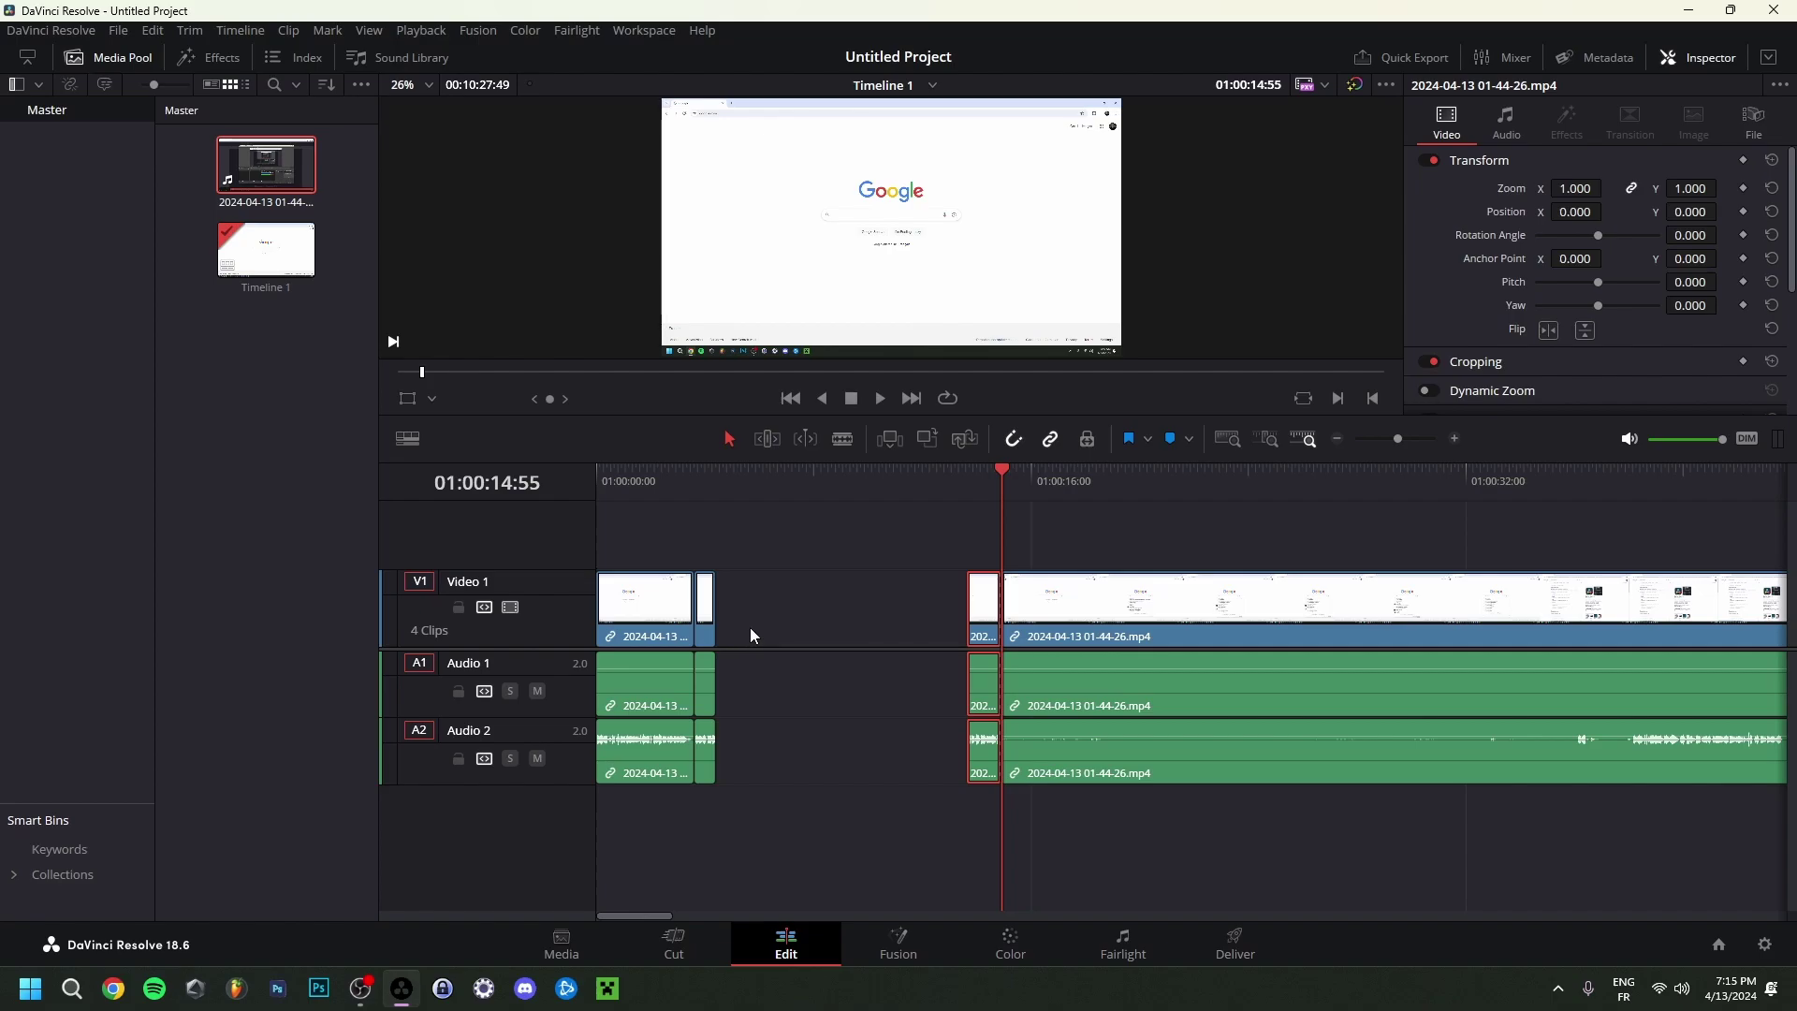
Import the SvenDesigns Promo Video and place it on a new video track, starting right after the opening clips.
right_click(283, 390)
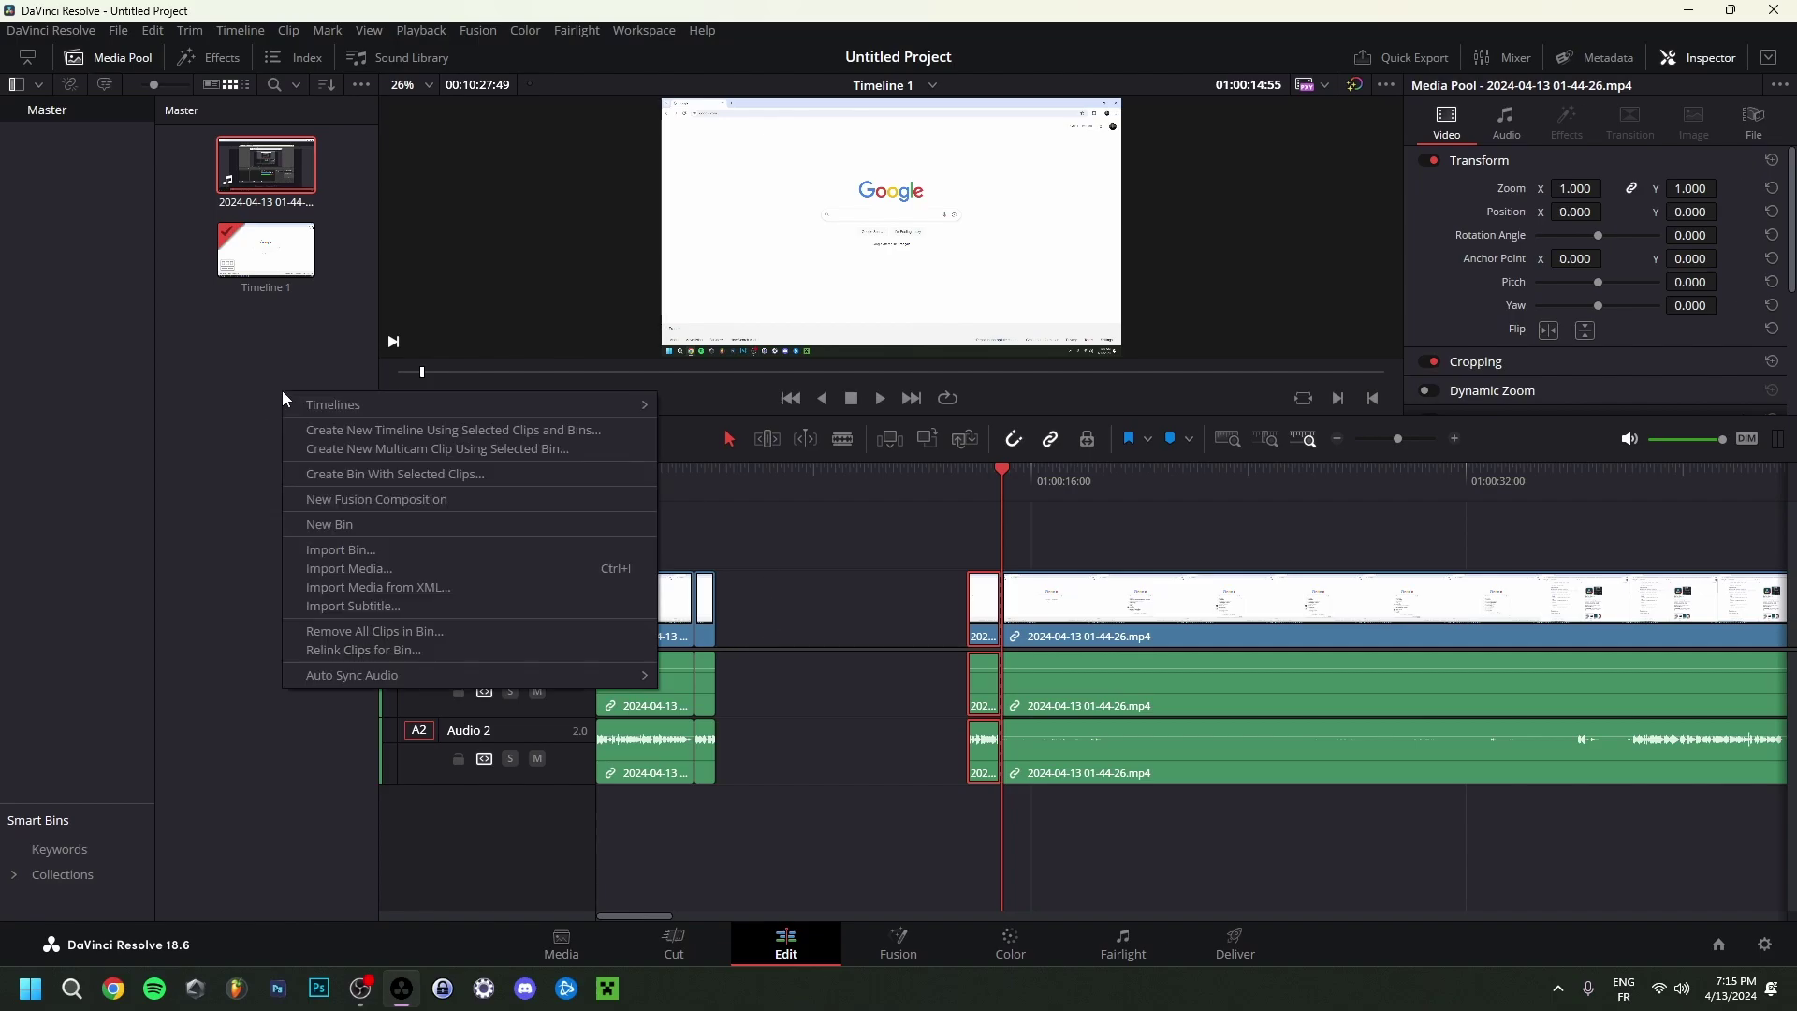
click(368, 571)
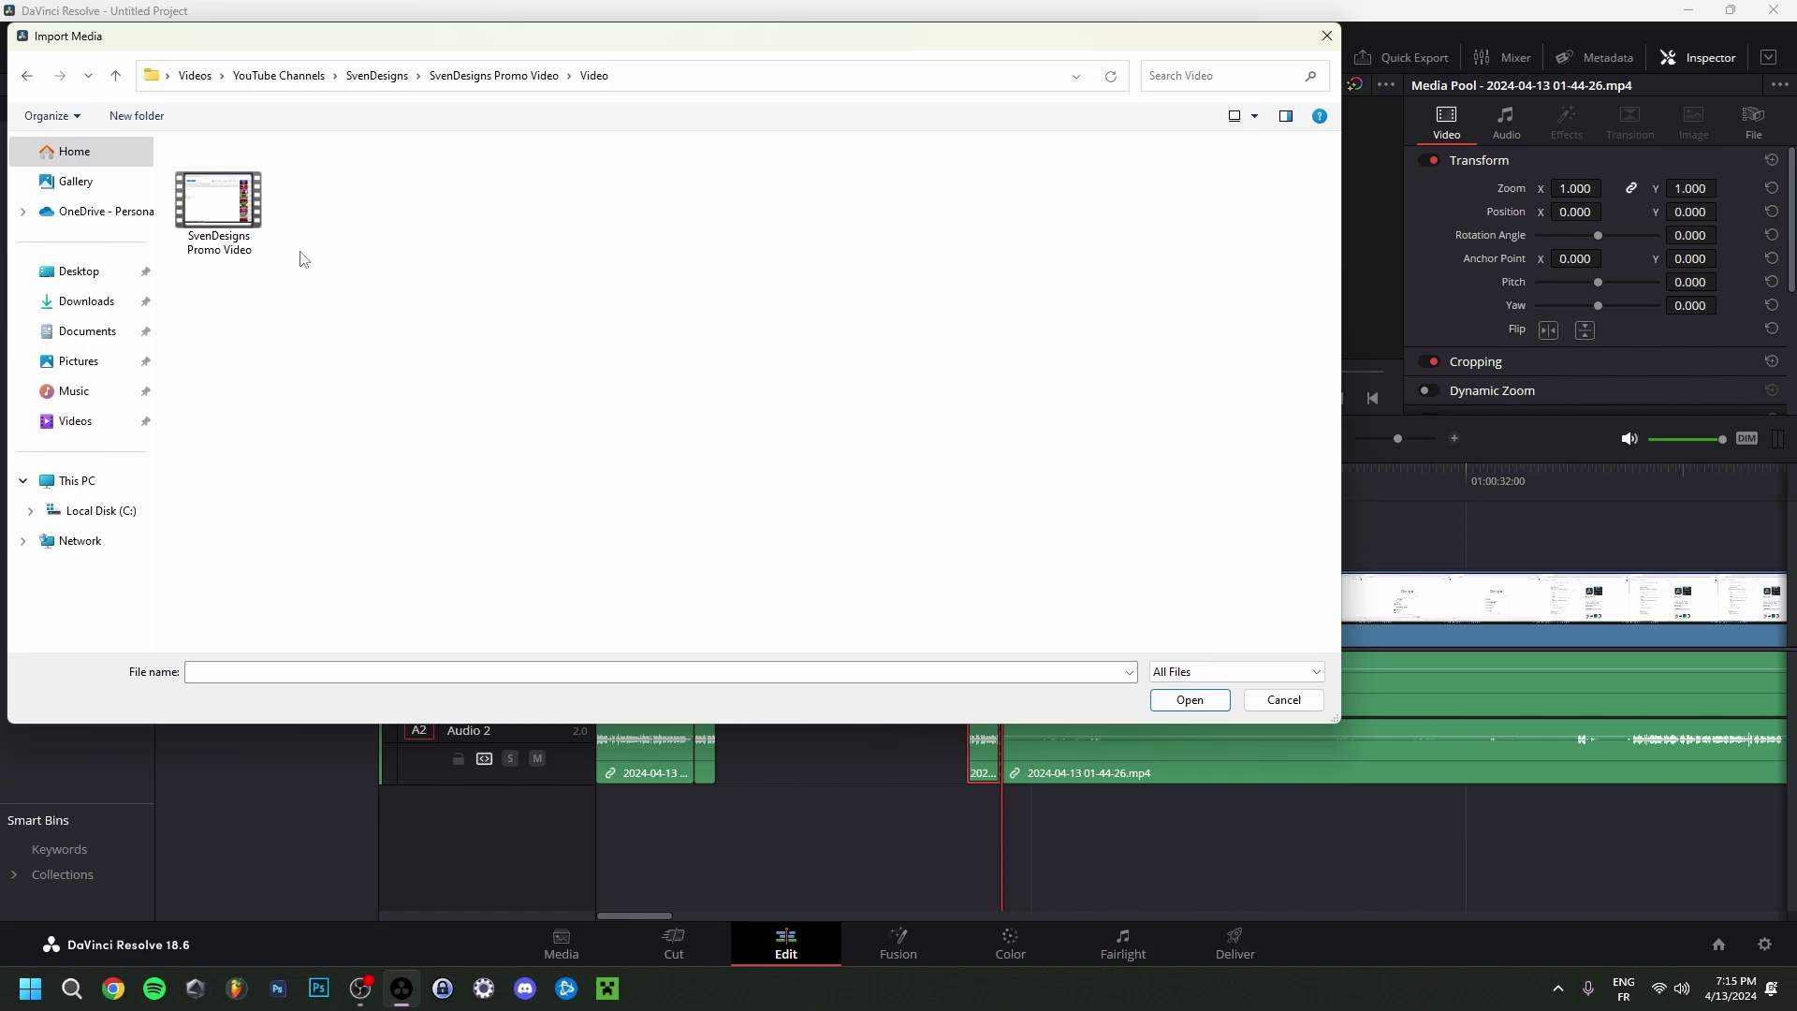
double_click(225, 210)
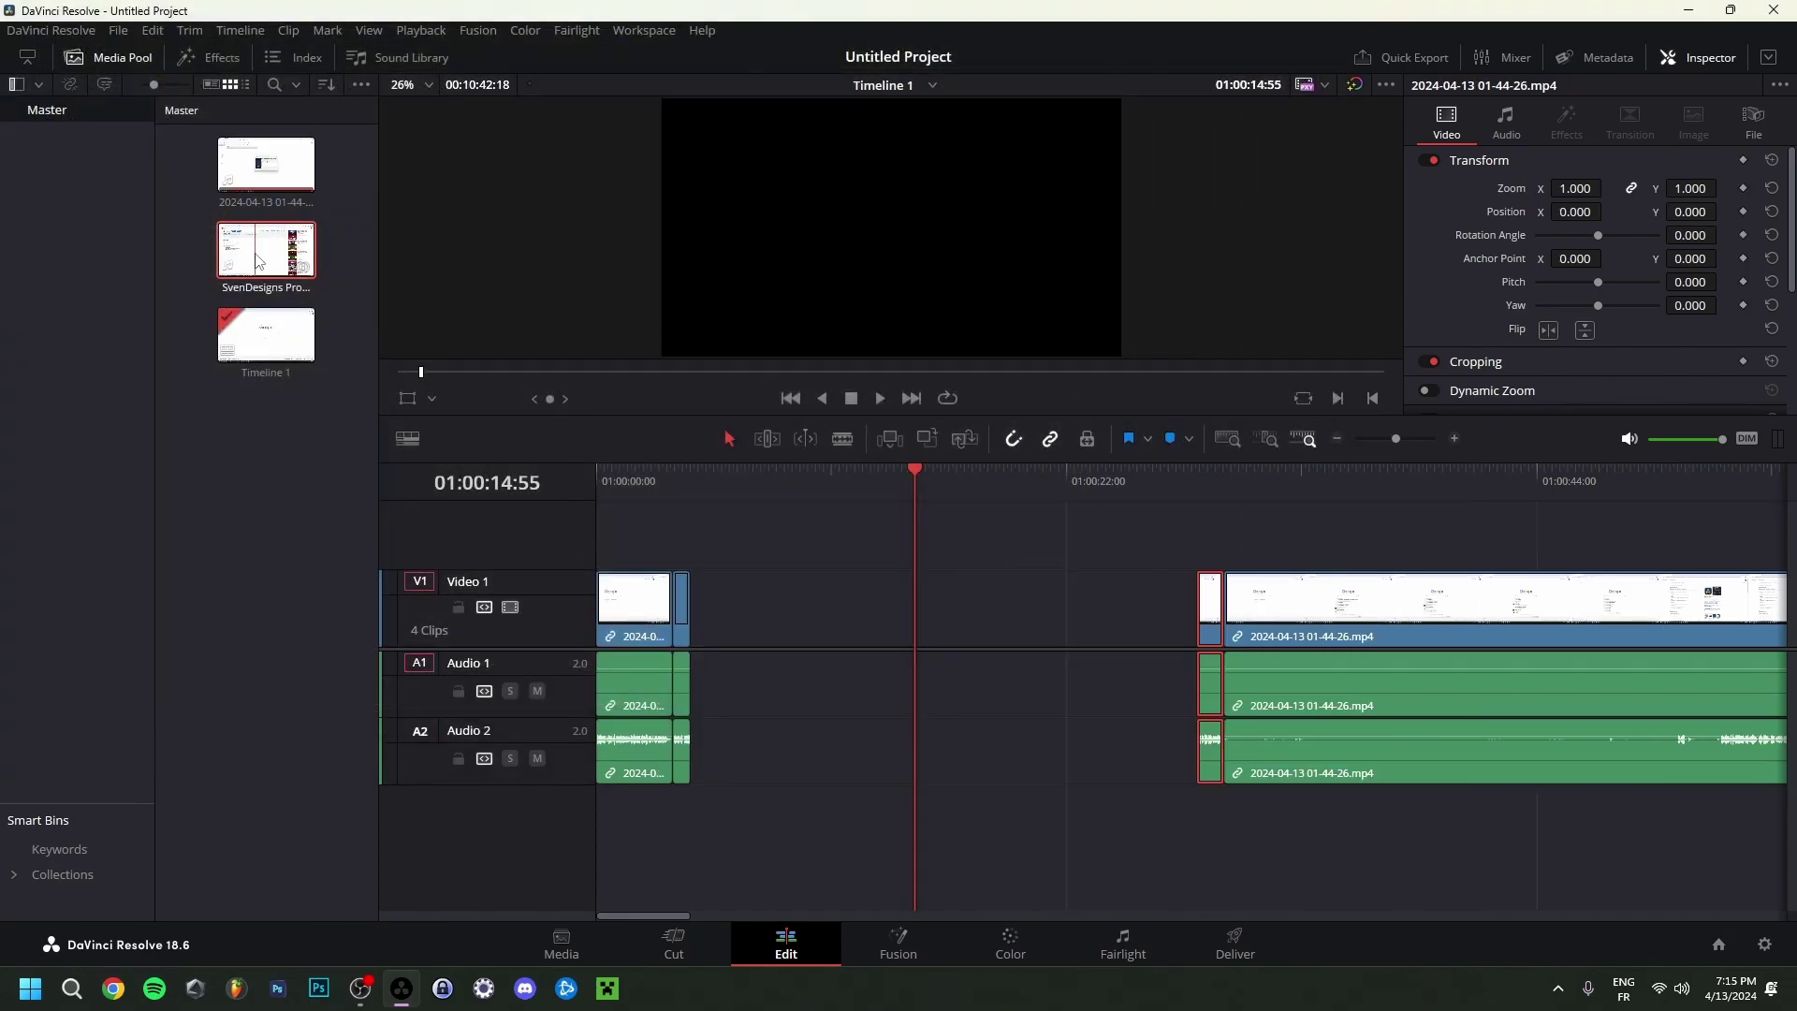
drag(261, 261, 705, 560)
Add a third audio track and move the promo clip's audio down onto it.
right_click(792, 854)
right_click(550, 812)
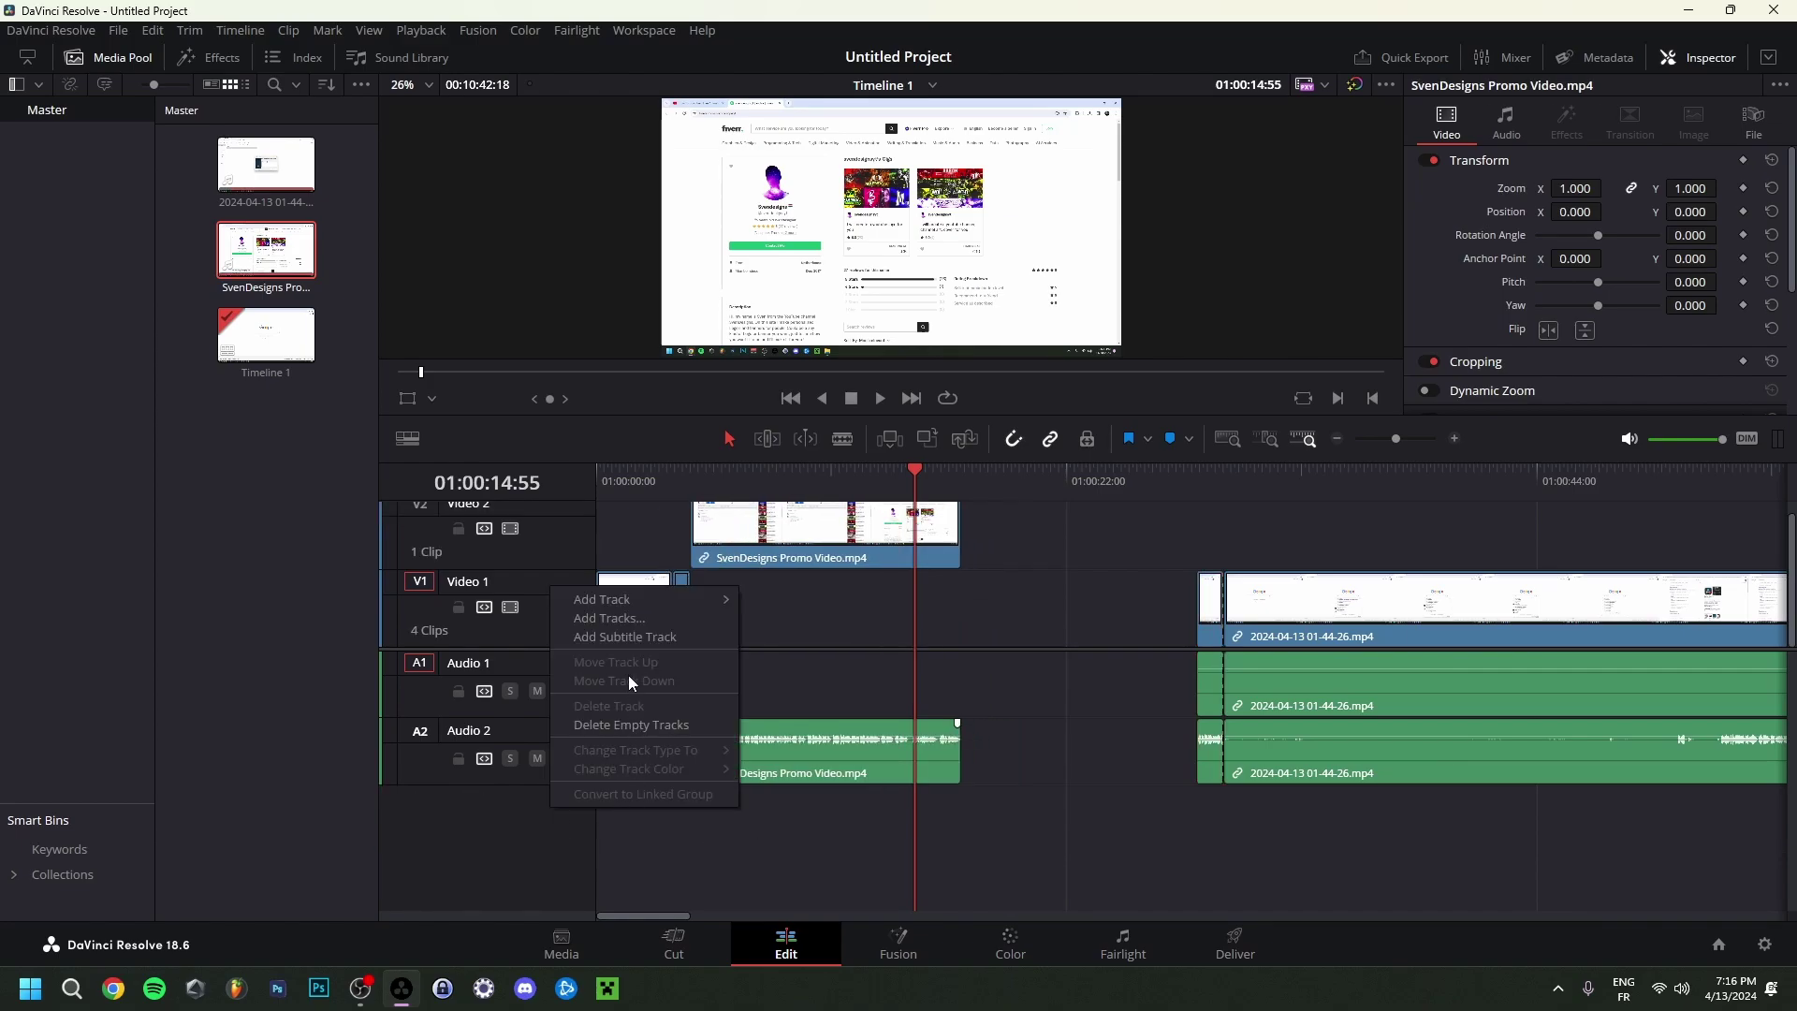
mouse_move(618, 600)
click(789, 618)
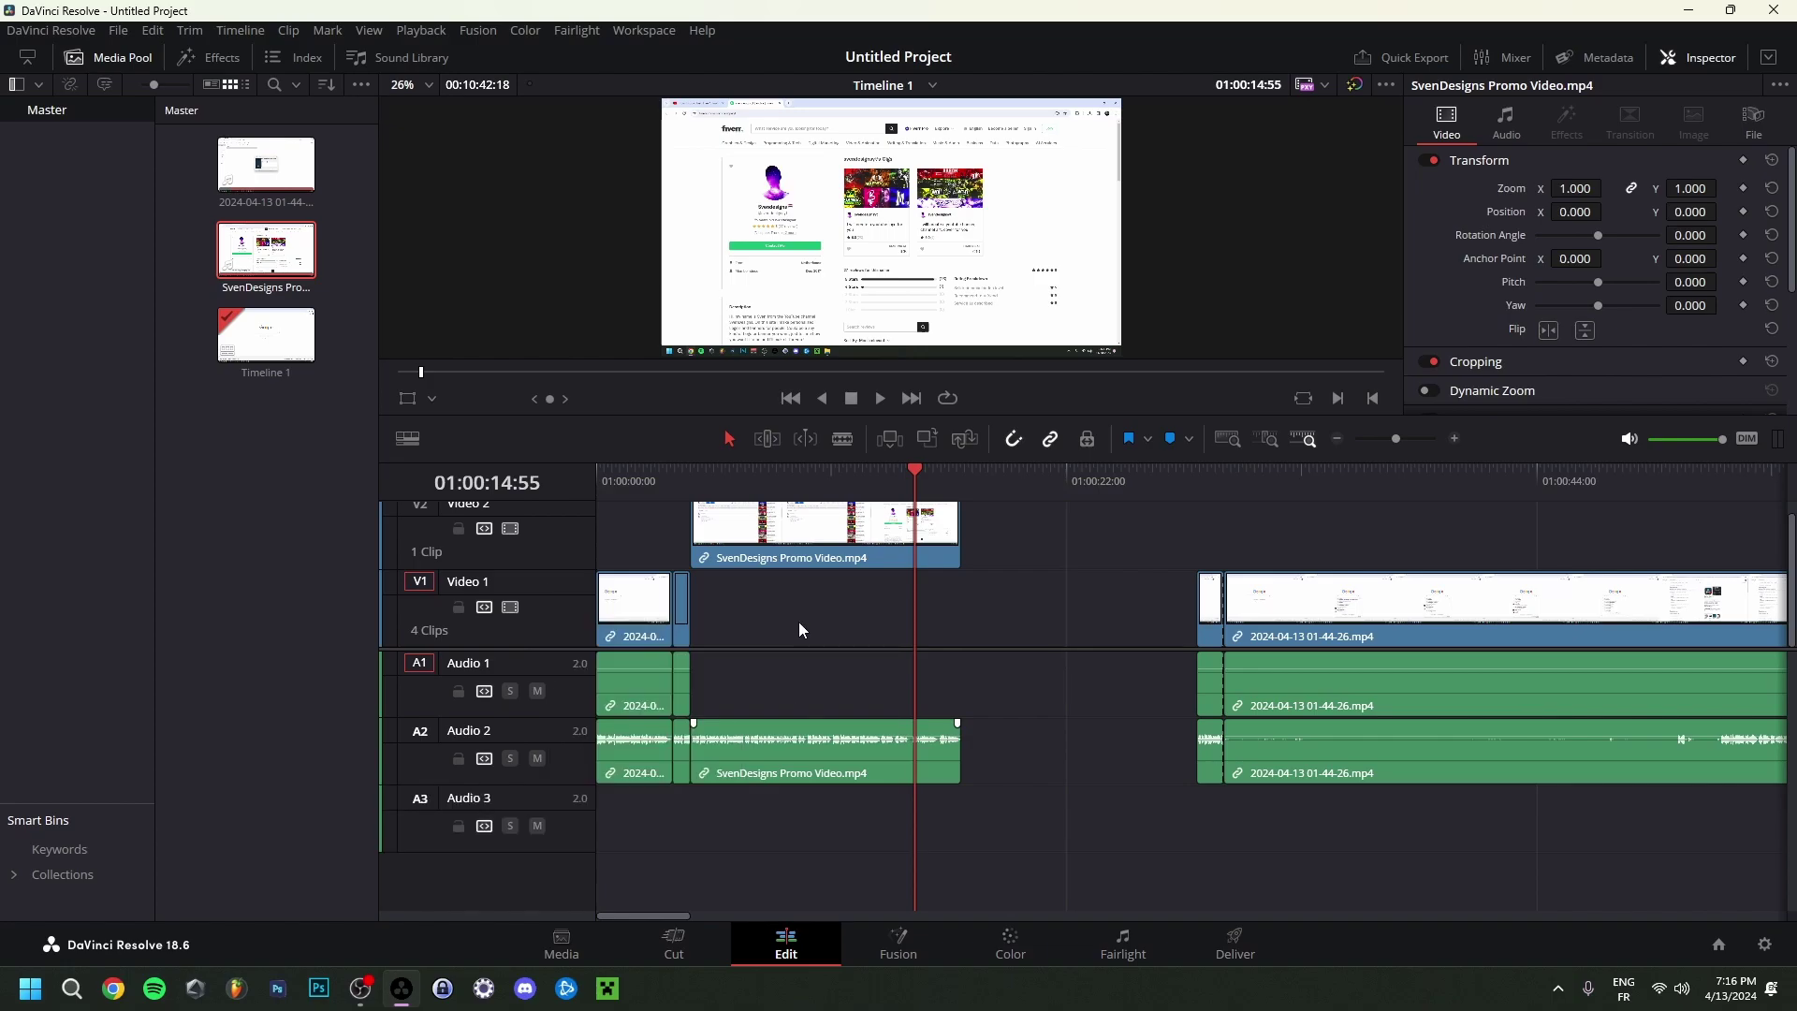
click(820, 786)
drag(820, 786, 824, 816)
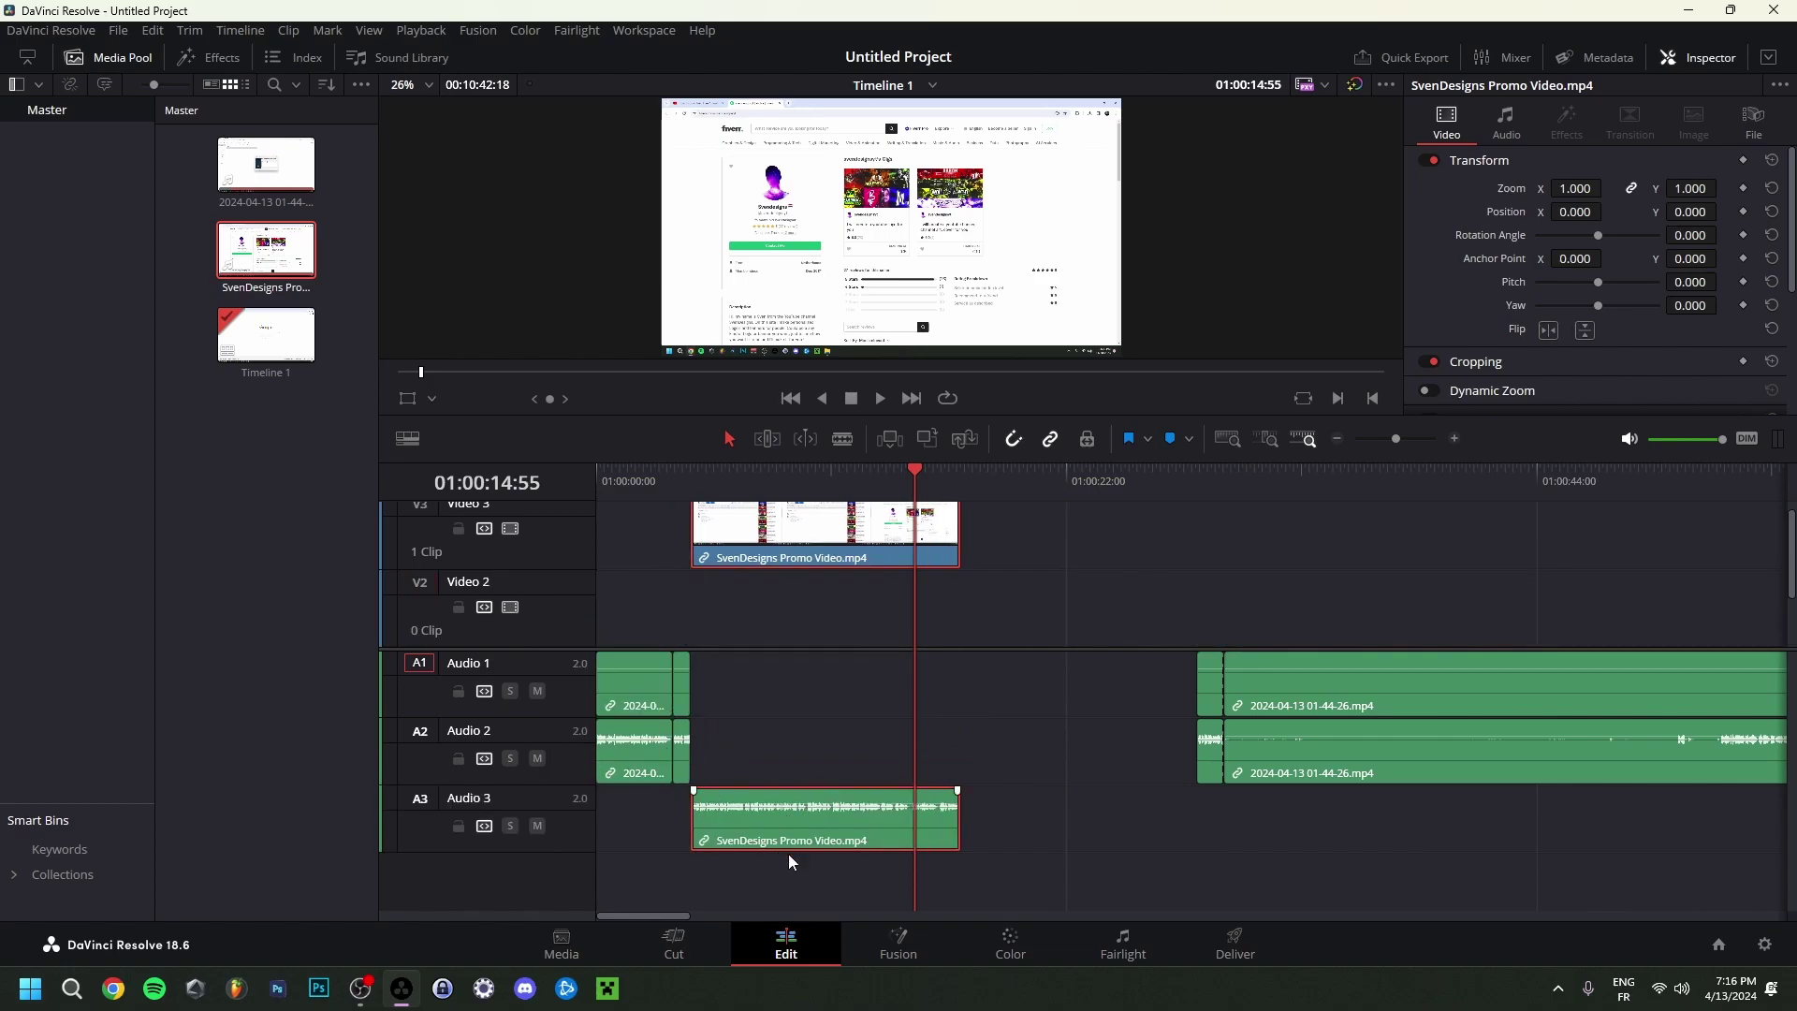
Place the promo clip on Video 2 so it overlaps the opening clips from 01:00:02:14, and check the frames around the overlap.
scroll(822, 614, down, 2)
drag(752, 535, 705, 561)
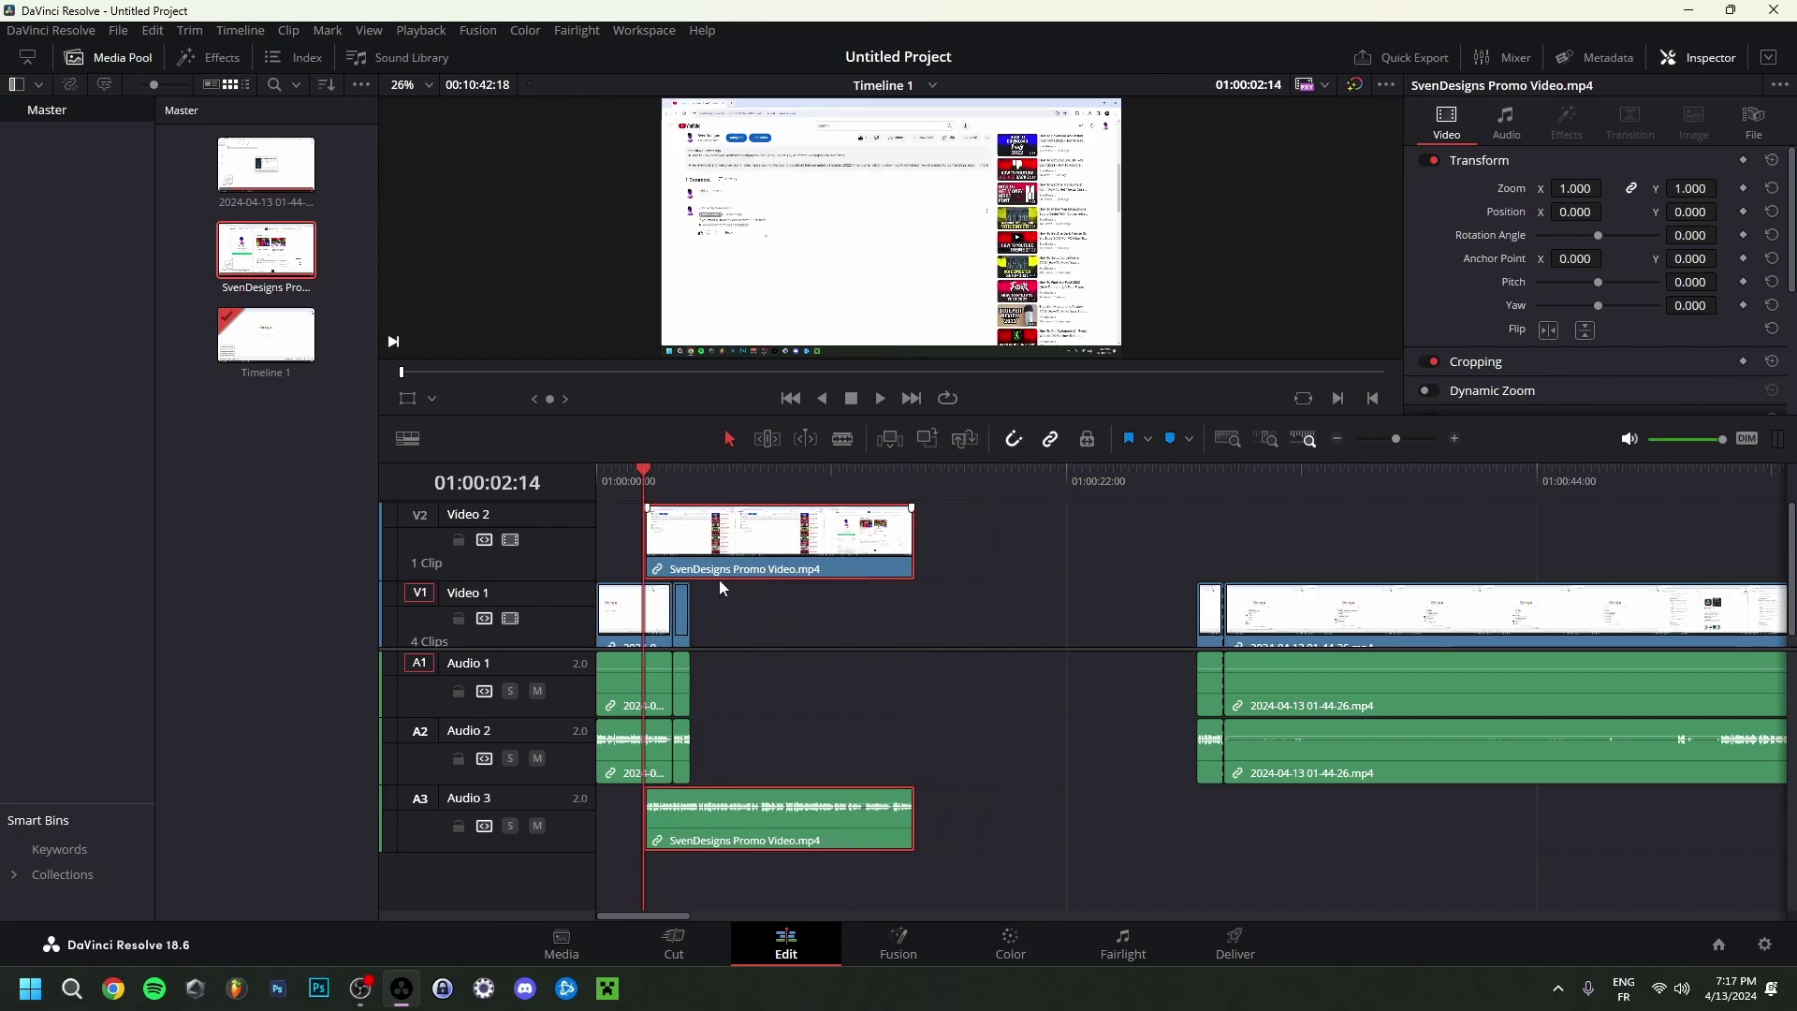
click(624, 479)
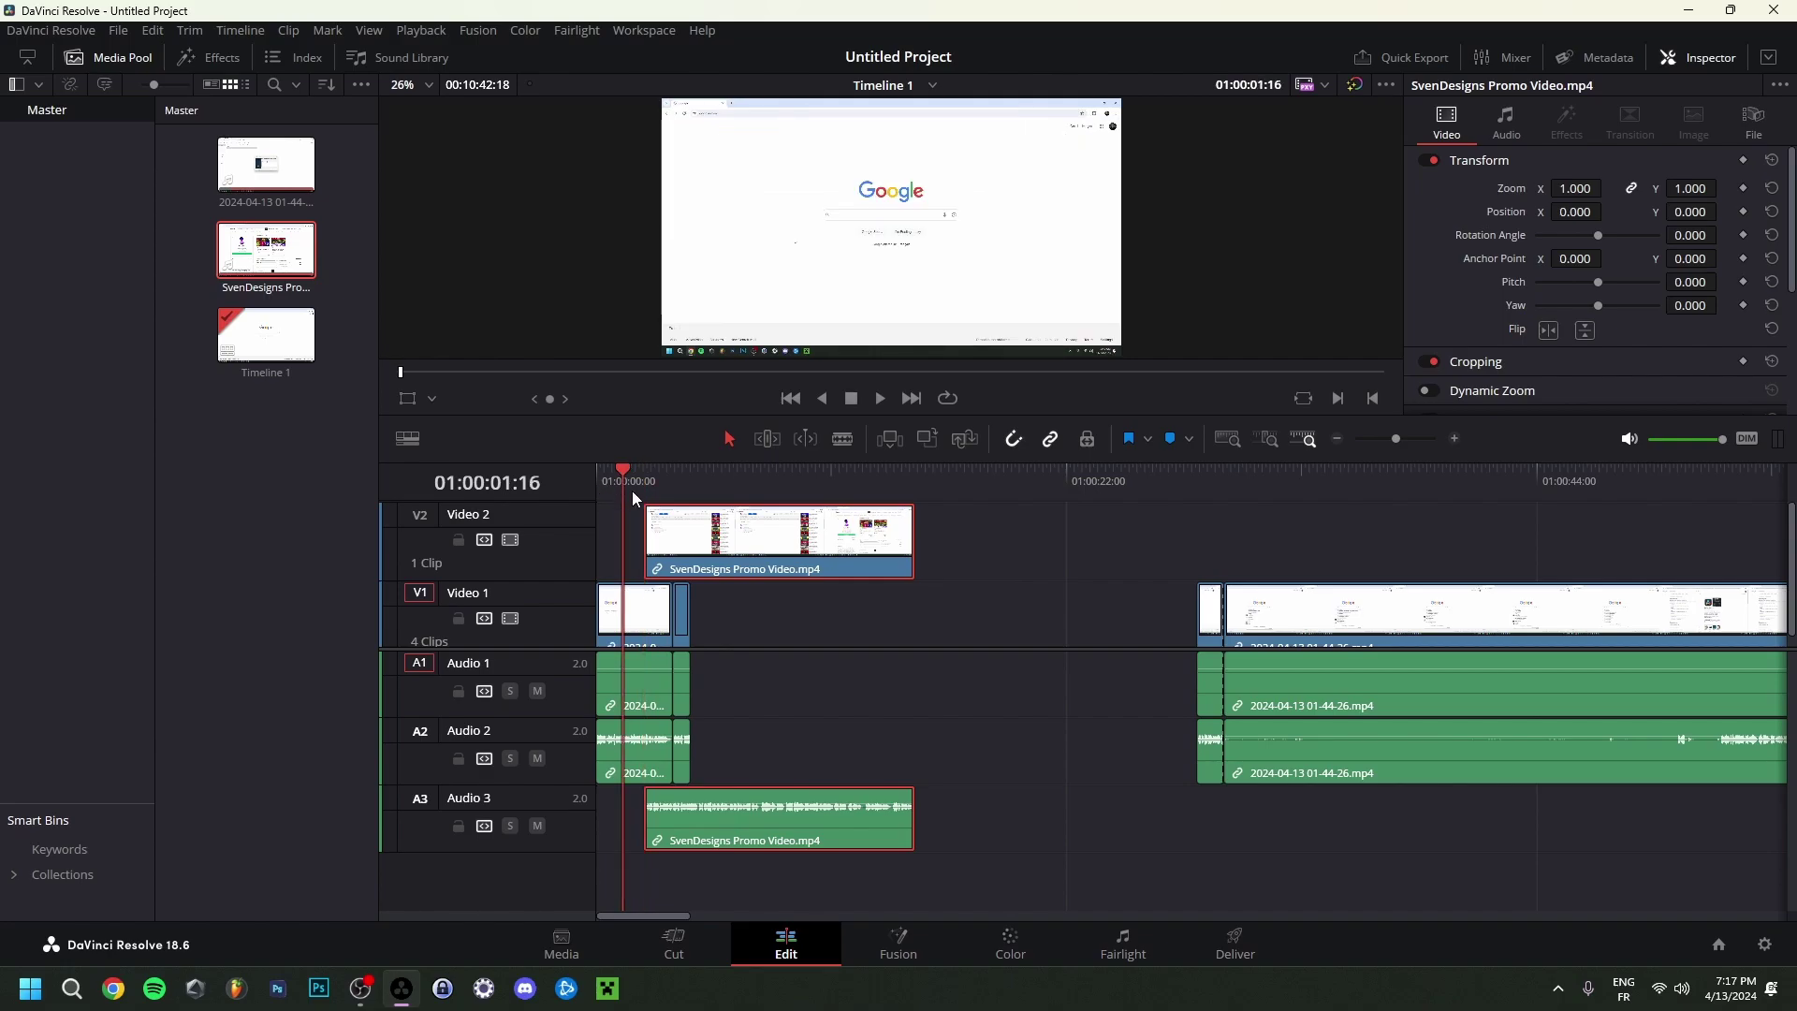
click(644, 472)
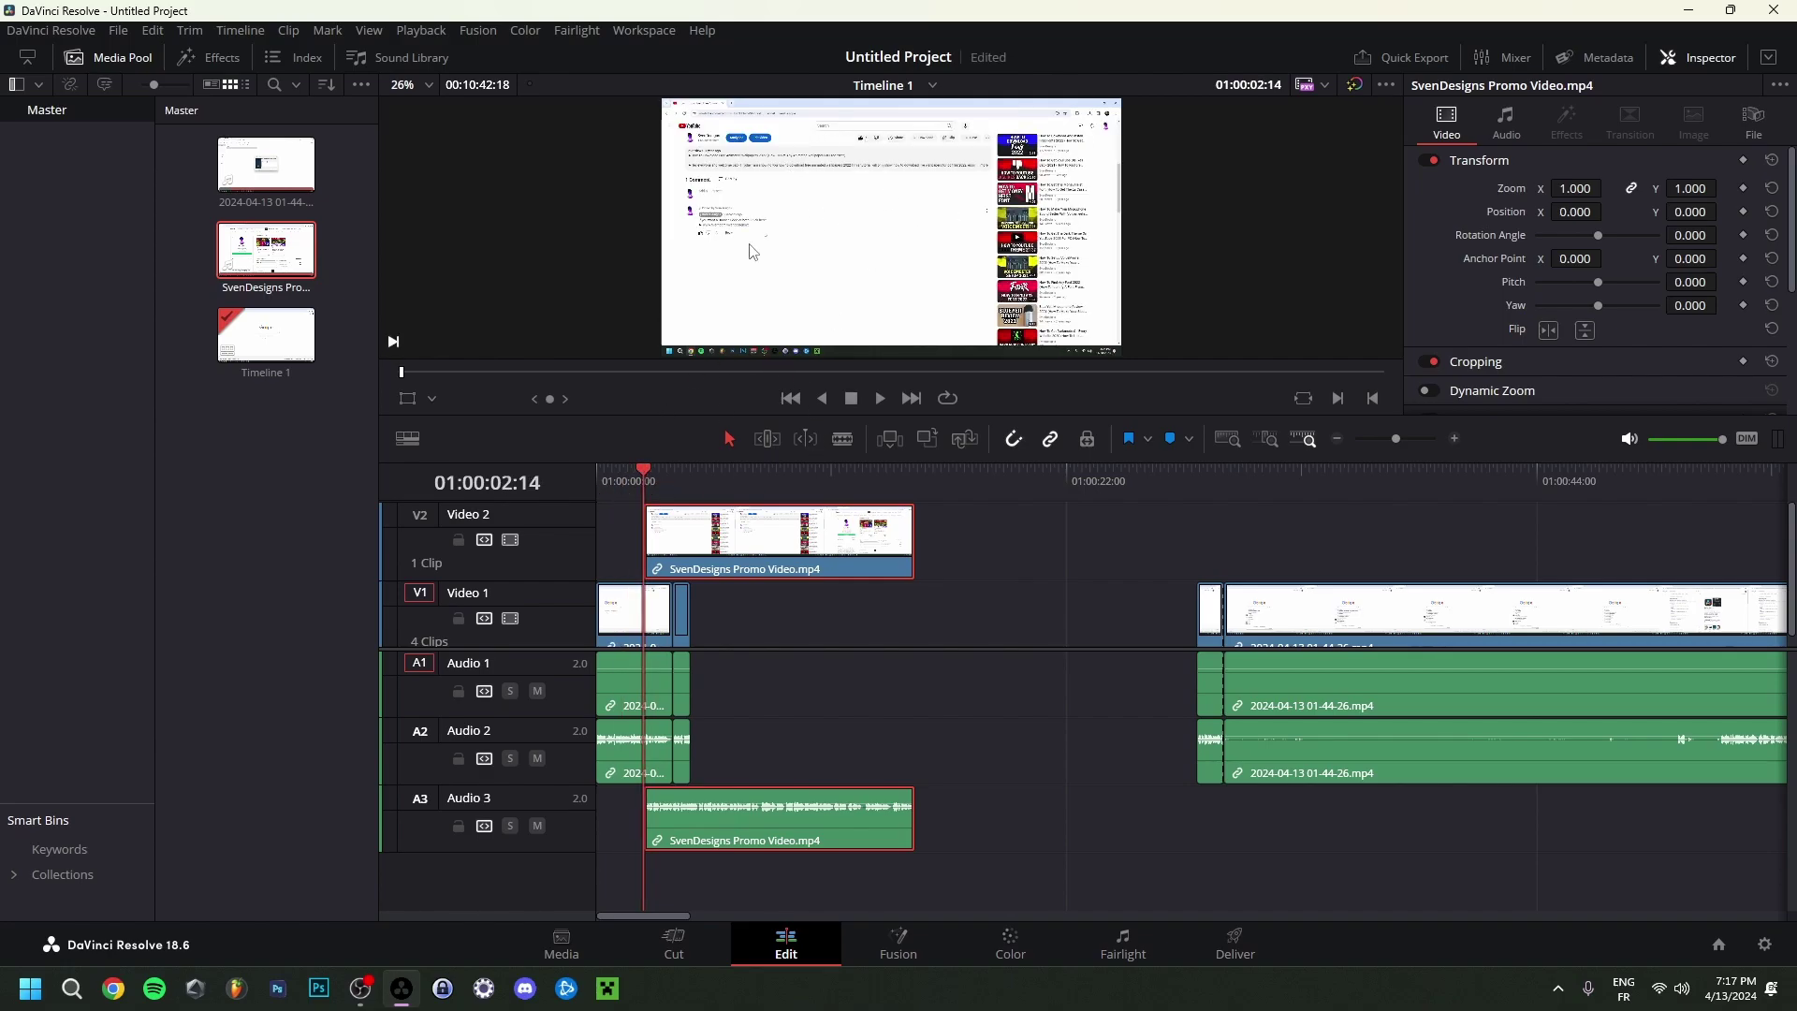
click(674, 473)
click(715, 481)
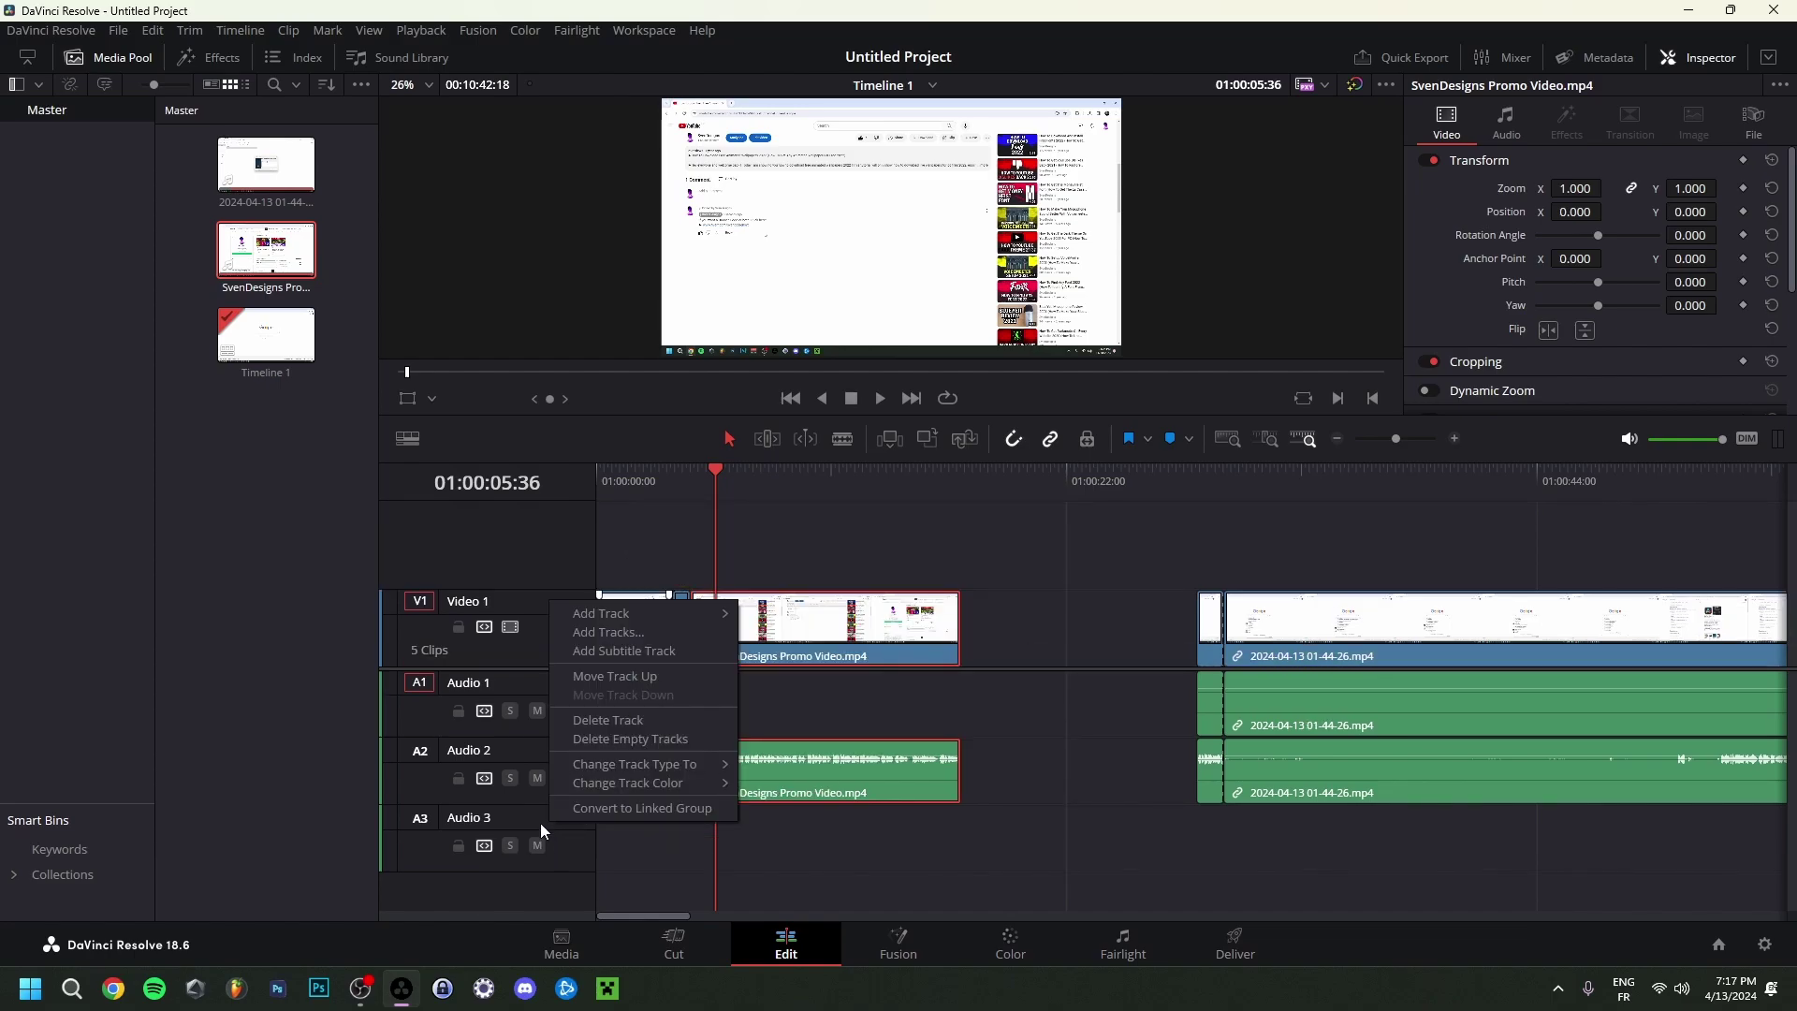
Delete the empty Audio 3 track, and select the promo clip with the playhead at 01:00:03:36.
right_click(541, 823)
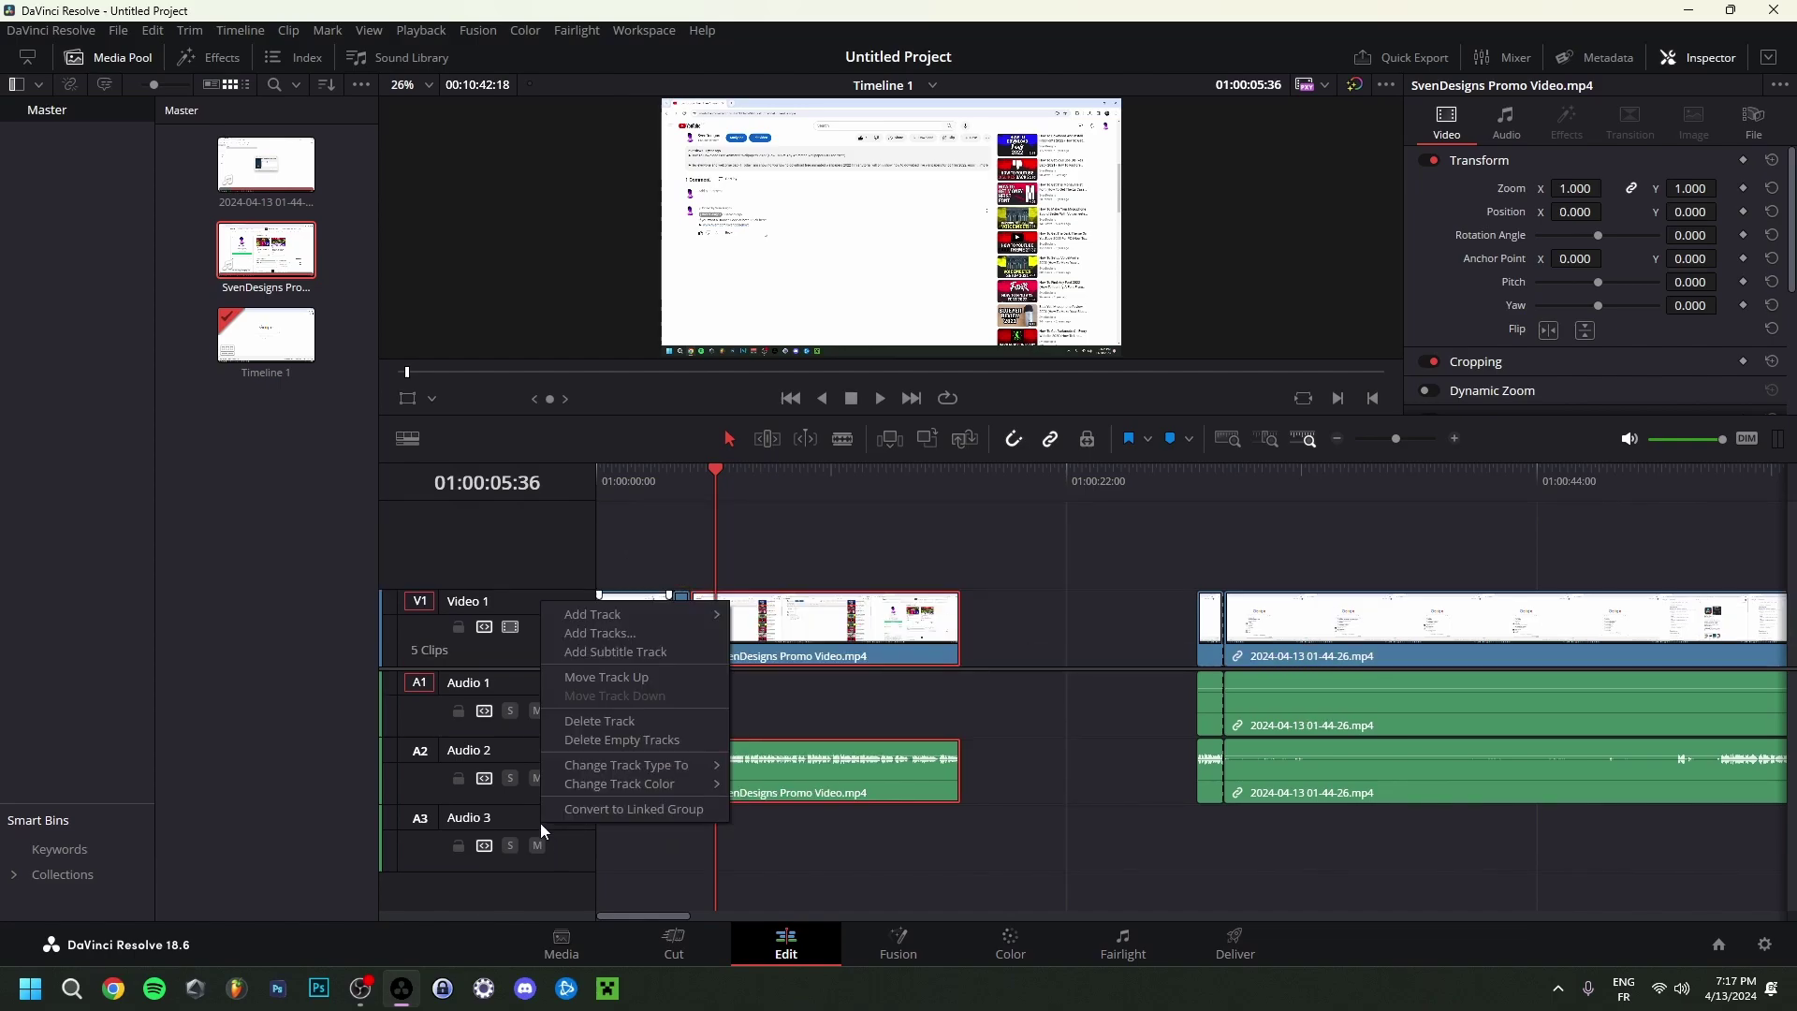
click(613, 723)
click(678, 472)
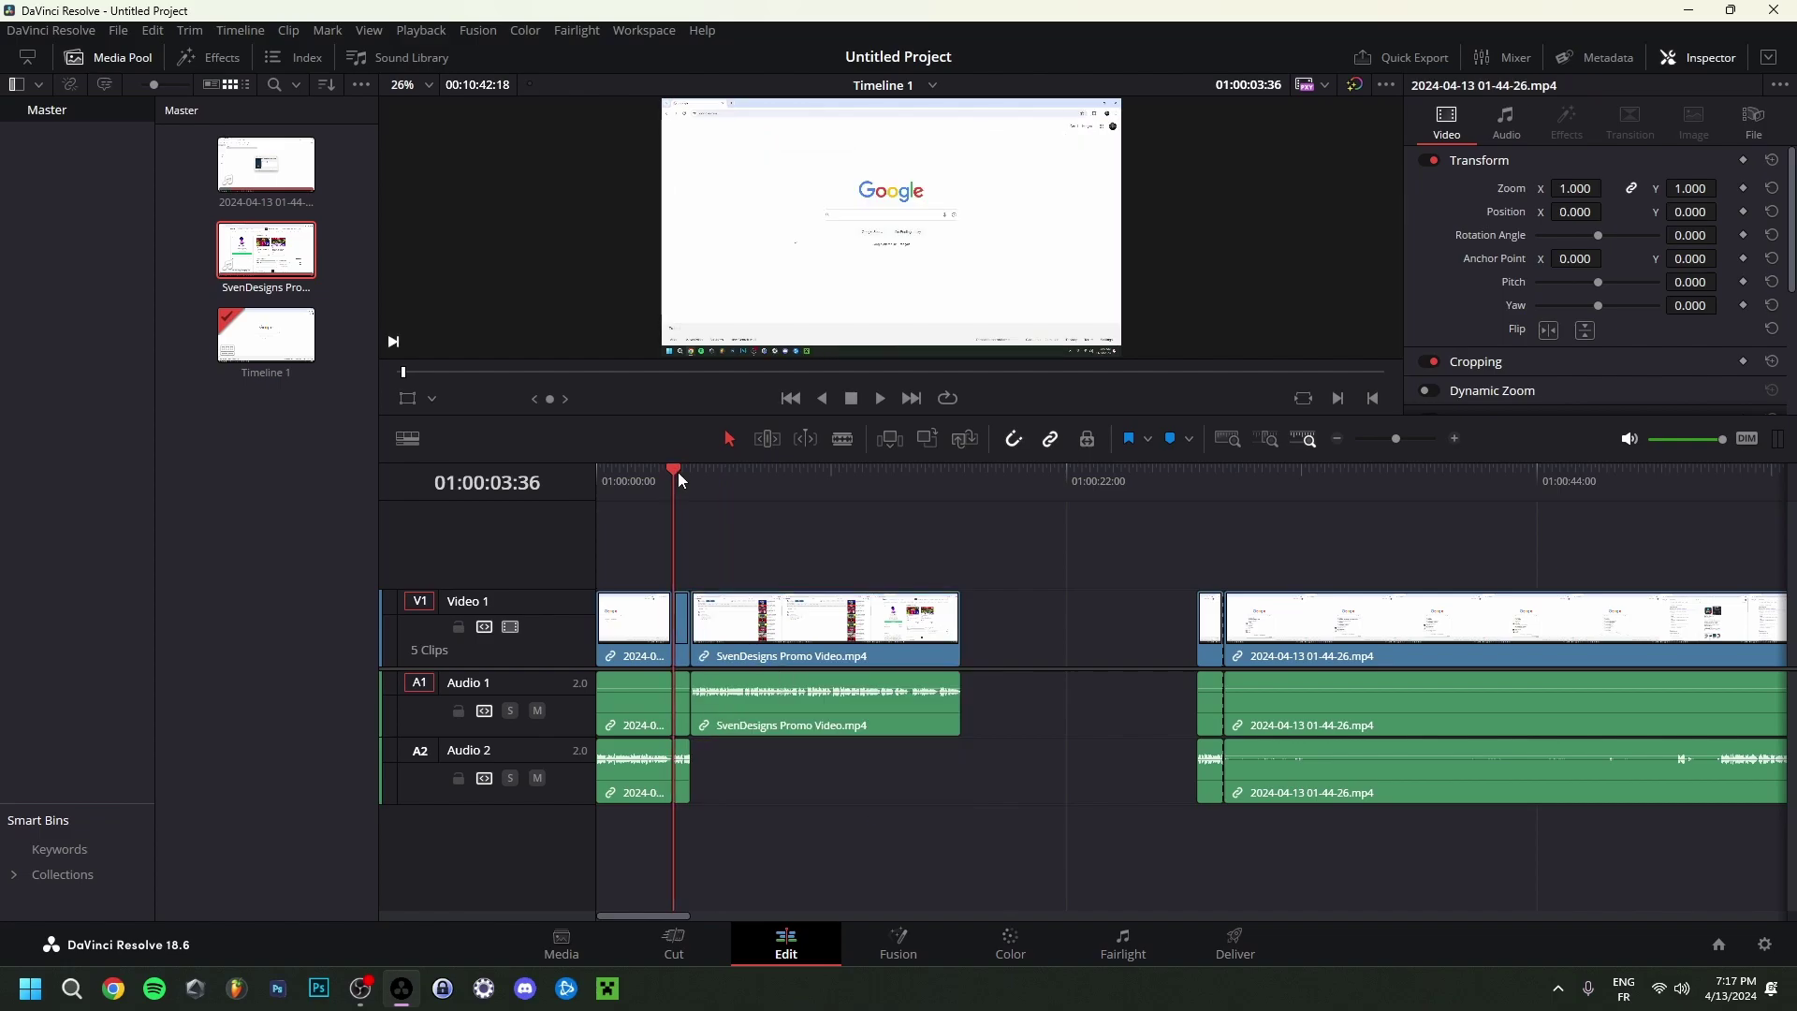
mouse_move(738, 646)
mouse_down()
mouse_move(753, 646)
mouse_move(737, 646)
mouse_up()
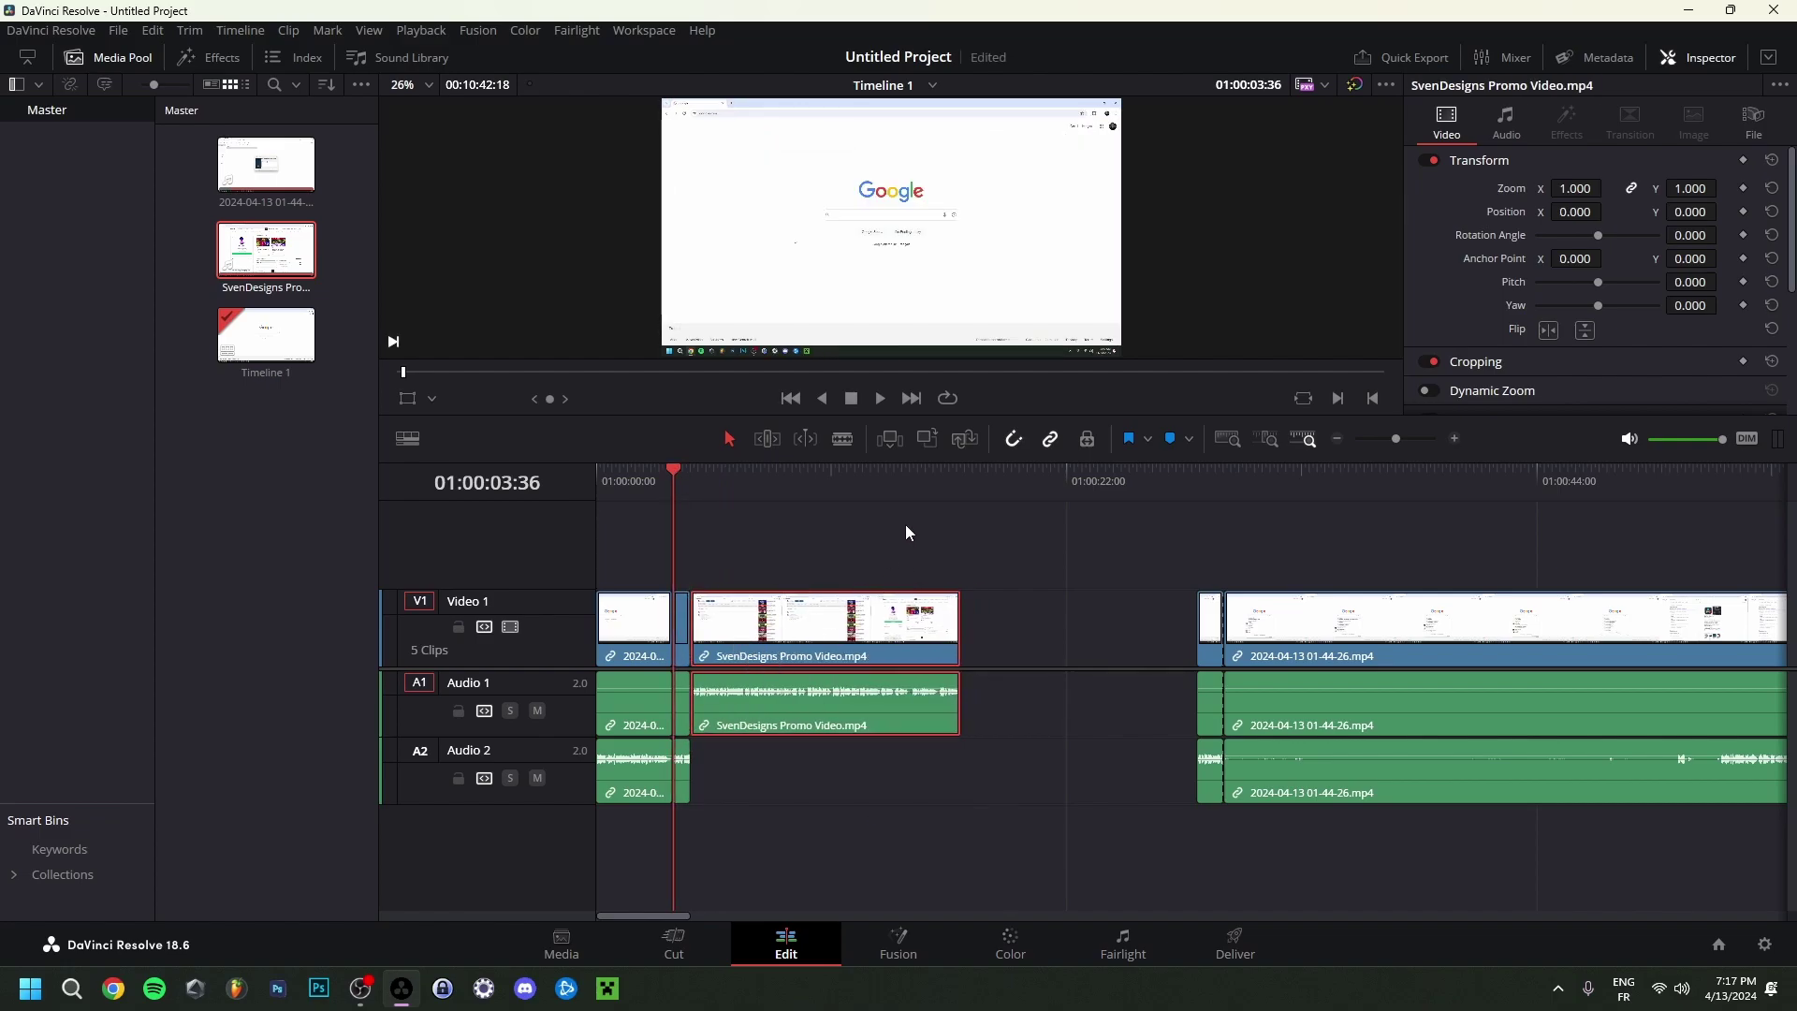
Play the cut into the promo clip, move the short speech piece directly against its end, and shift the long clip earlier.
key(space)
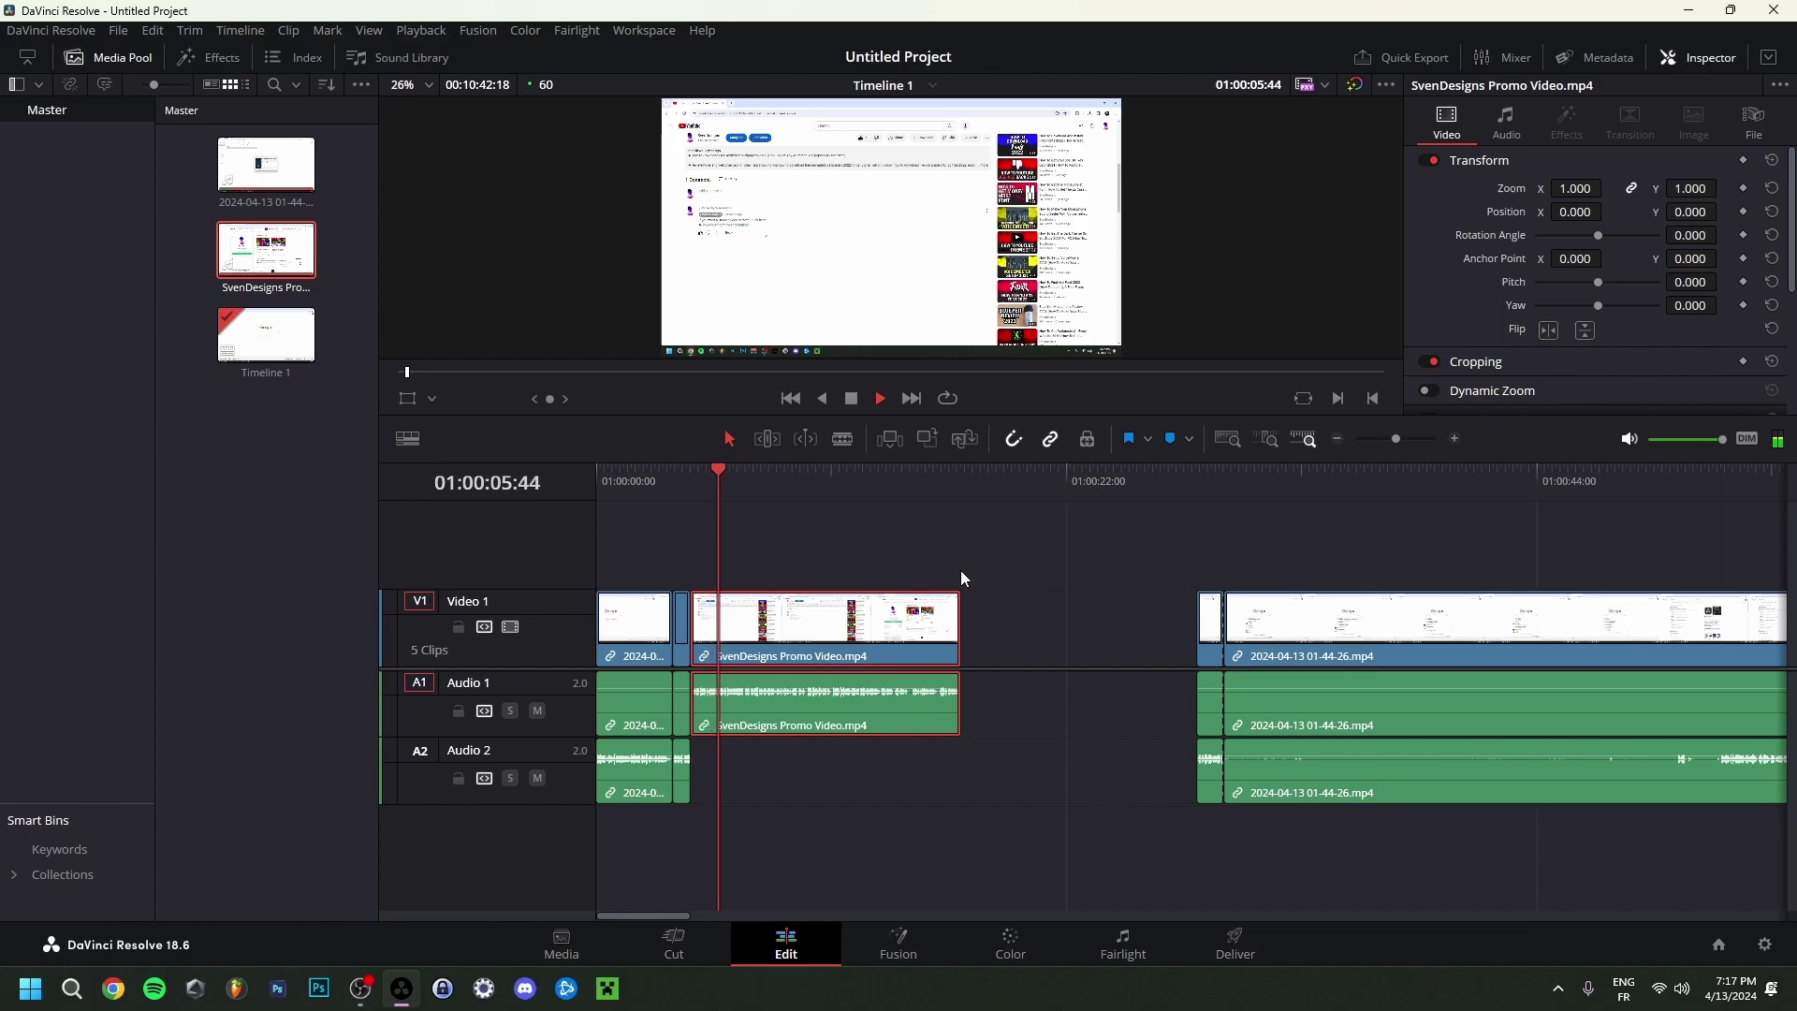
key(space)
drag(1209, 627, 964, 604)
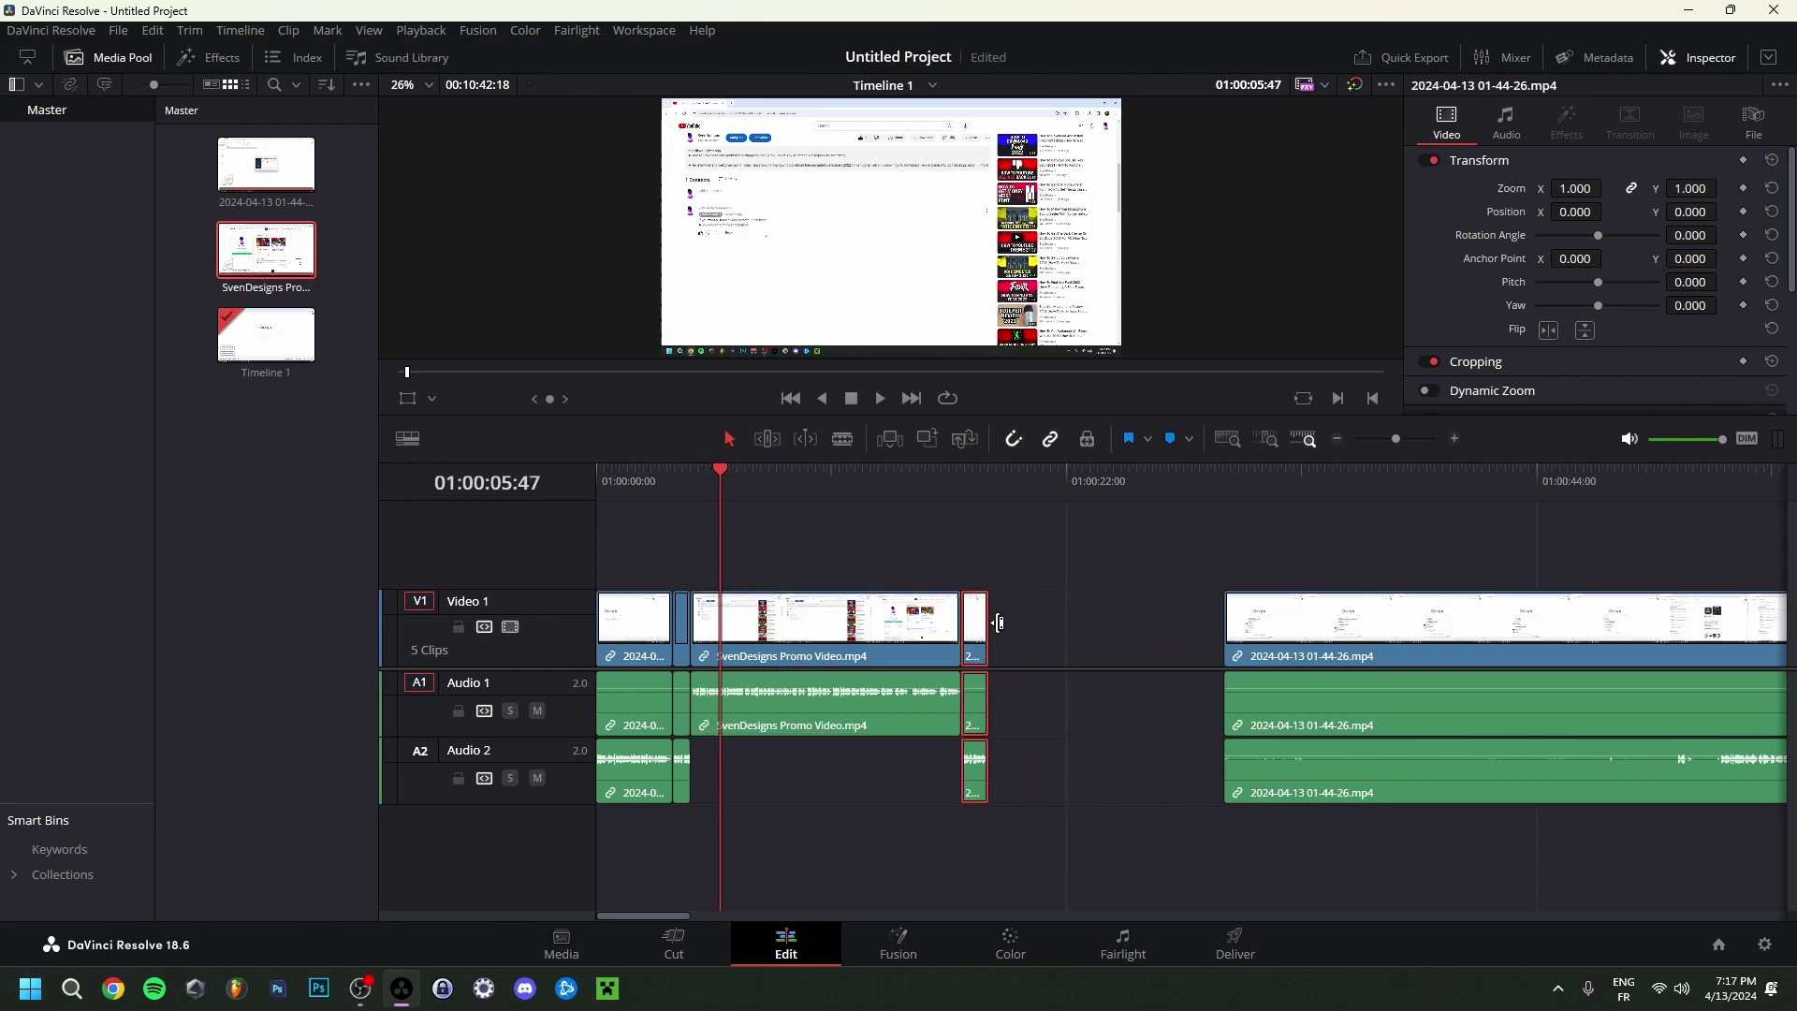
drag(1231, 629, 1168, 629)
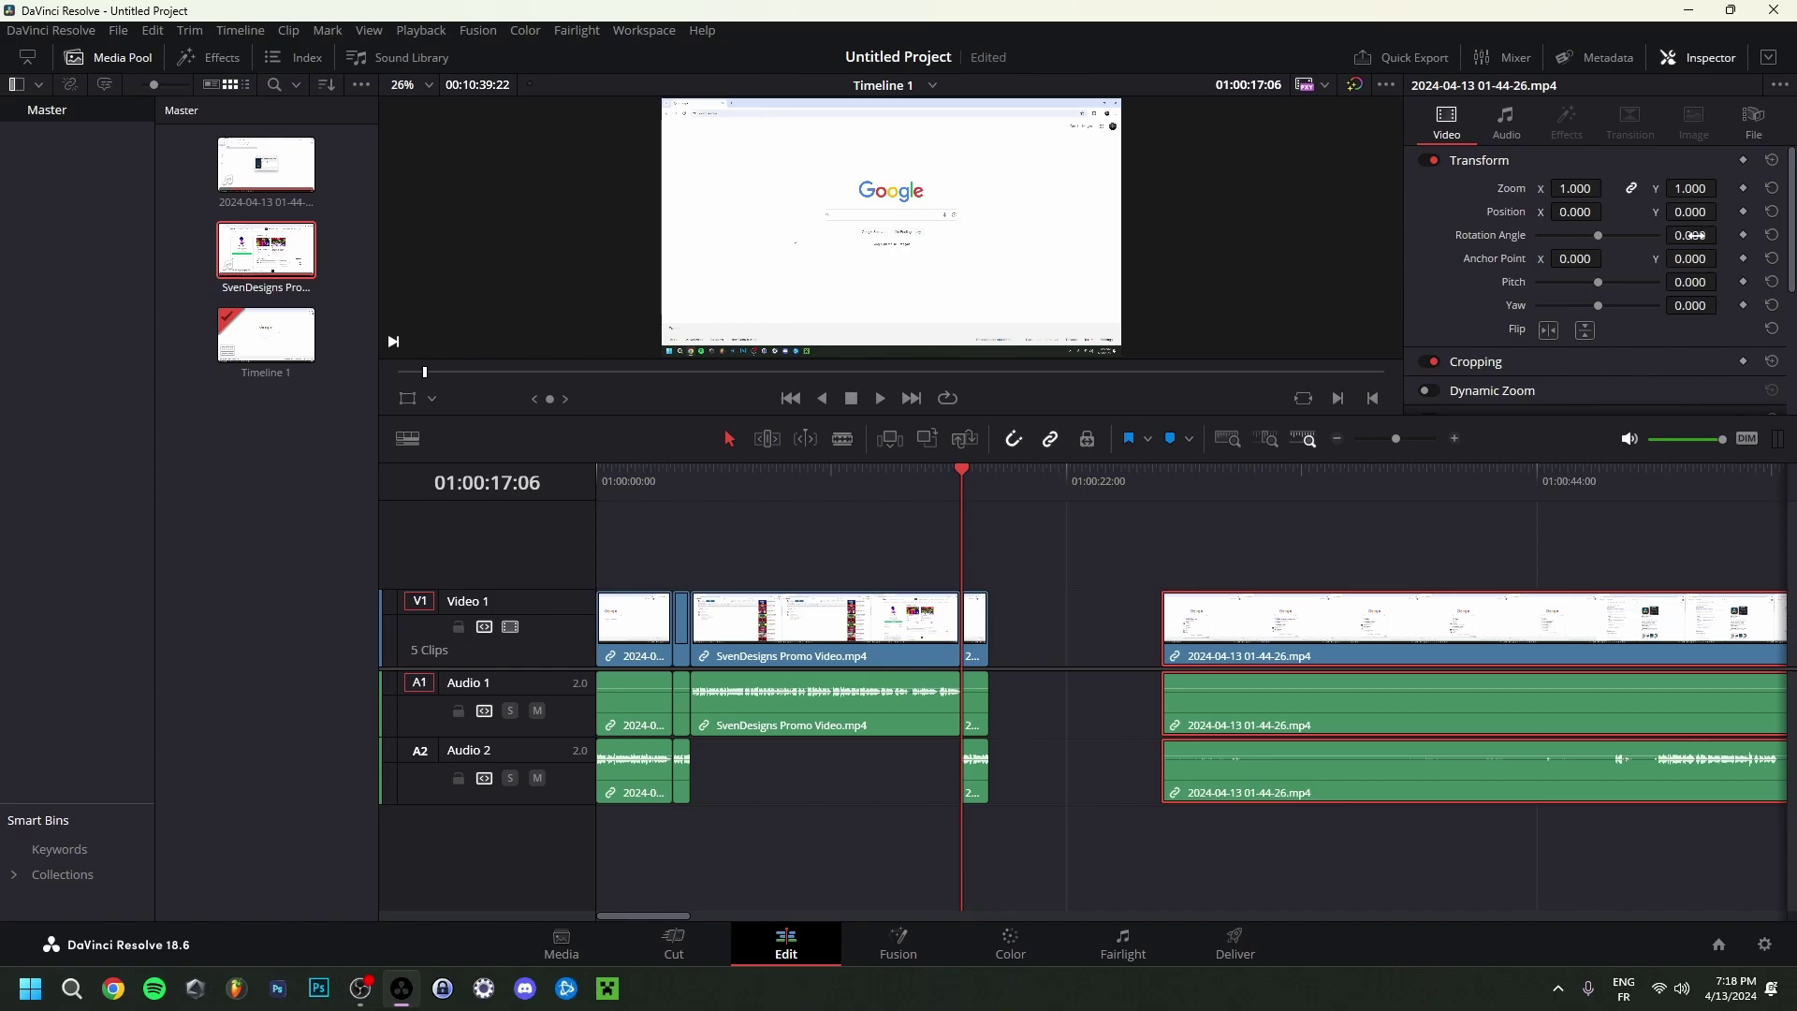
Try a different Zoom on the long clip, undo it, and toggle a Zoom keyframe with the playhead at 01:00:17:06.
drag(1690, 188, 1722, 188)
key(ctrl+z)
click(1743, 188)
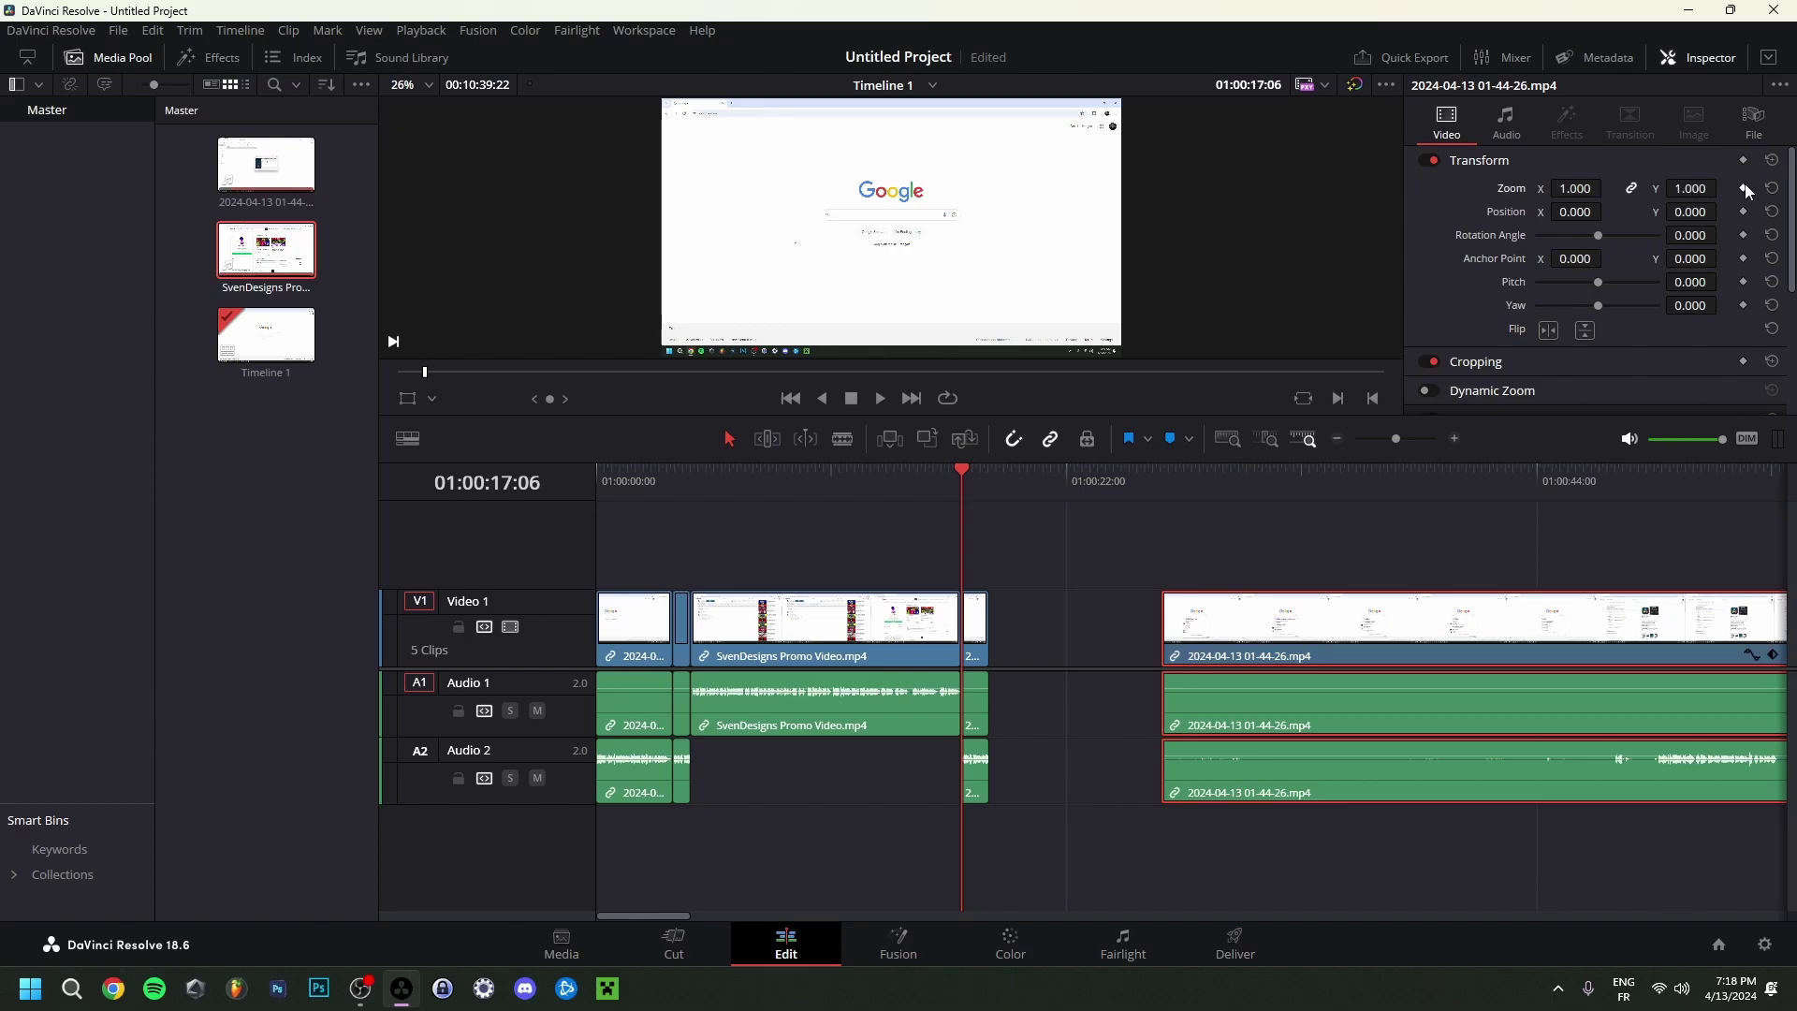
click(897, 474)
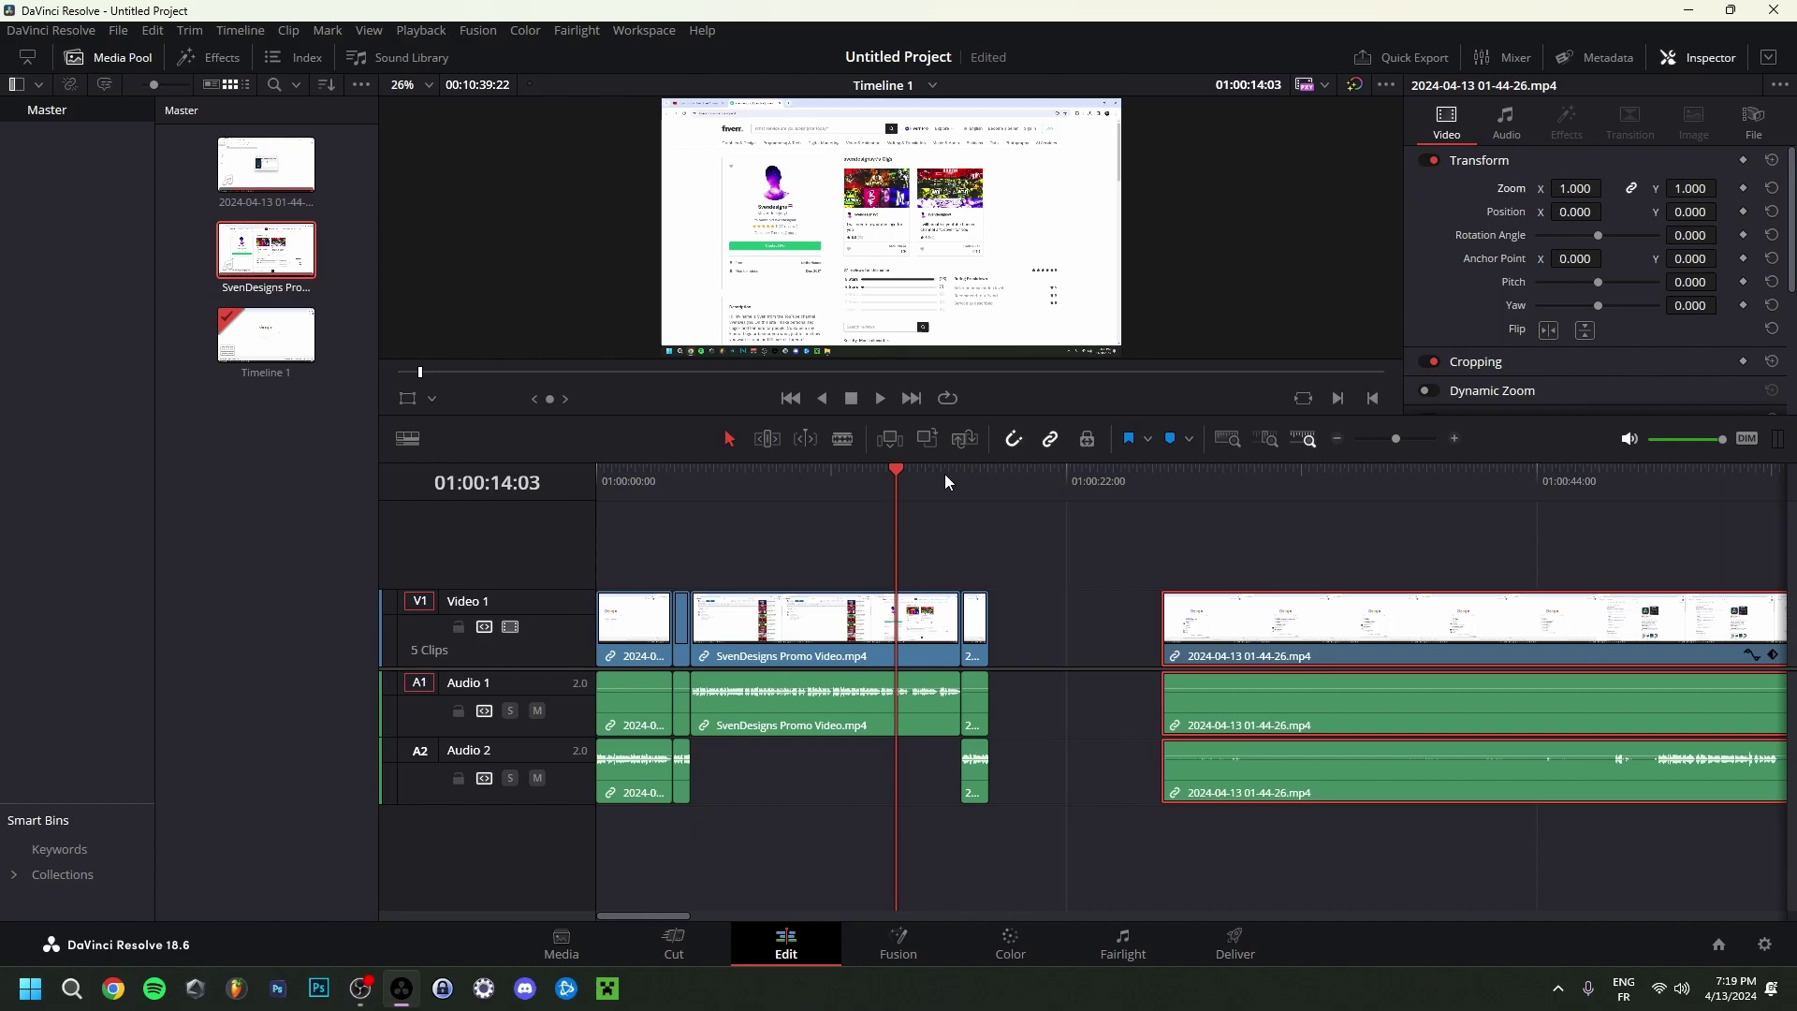
key(Down)
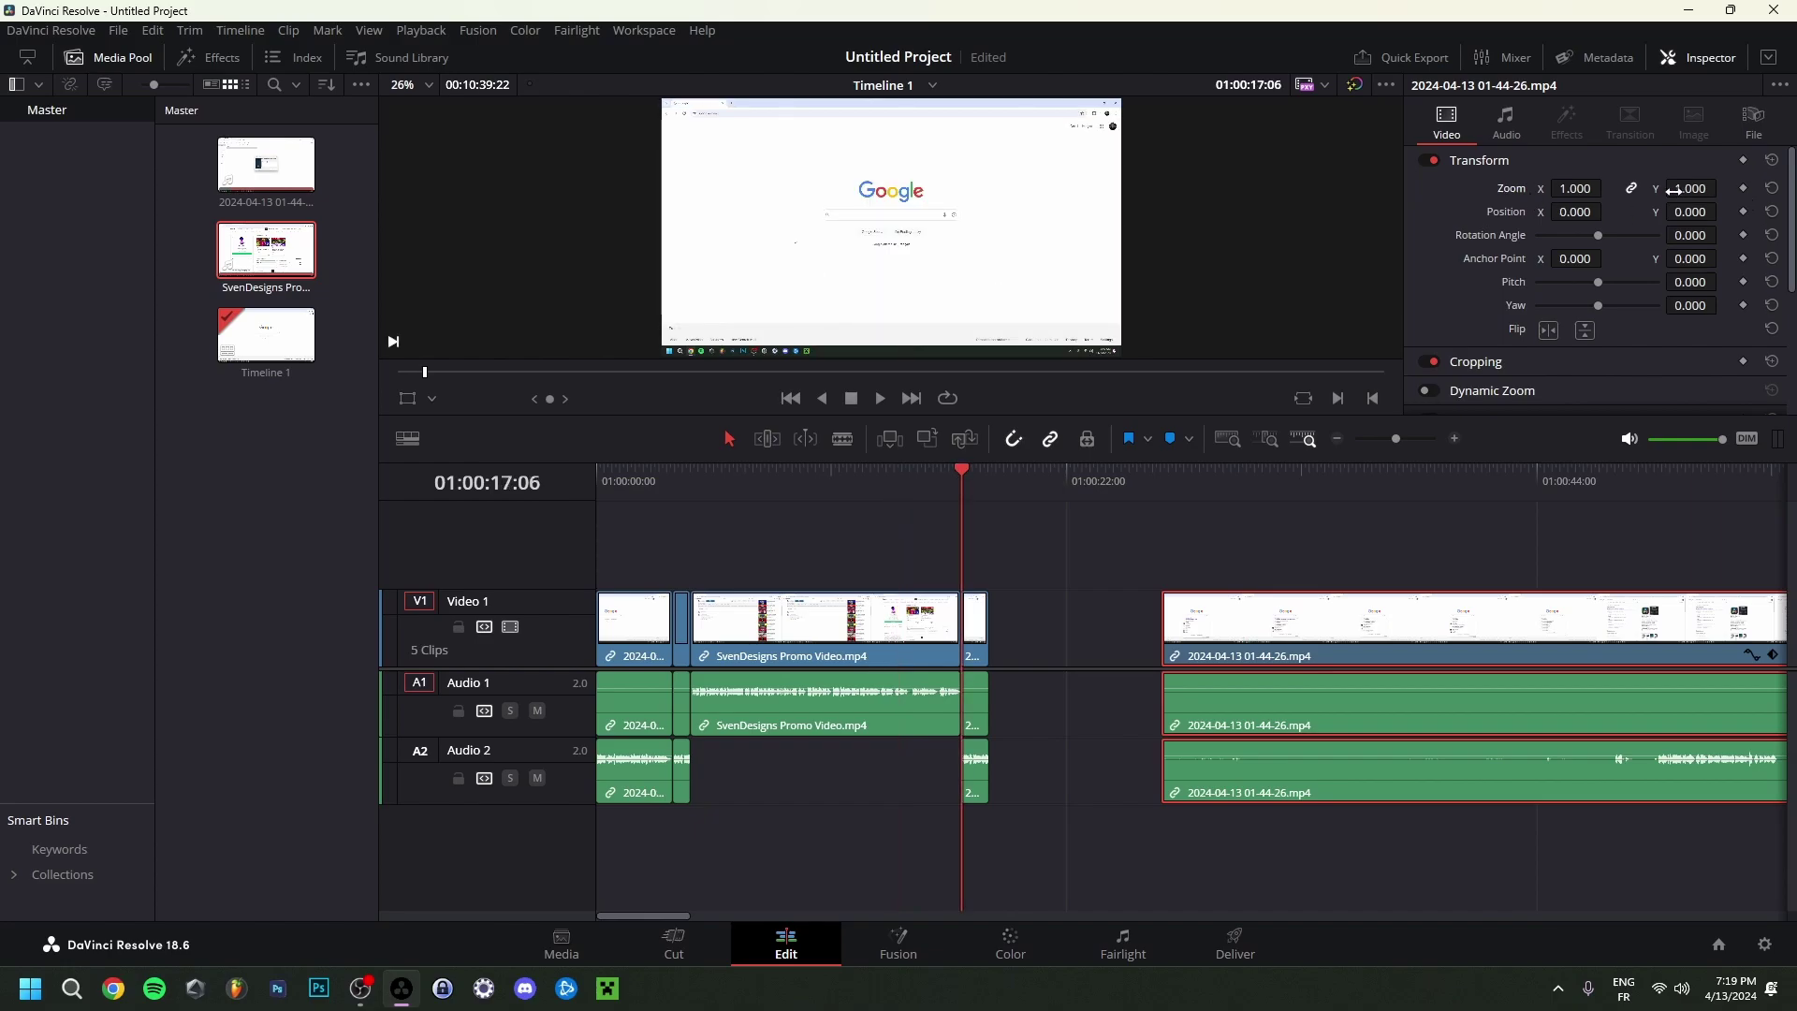
Examine the Cropping, Composite and Speed Change settings of the long clip.
scroll(1547, 247, down, 2)
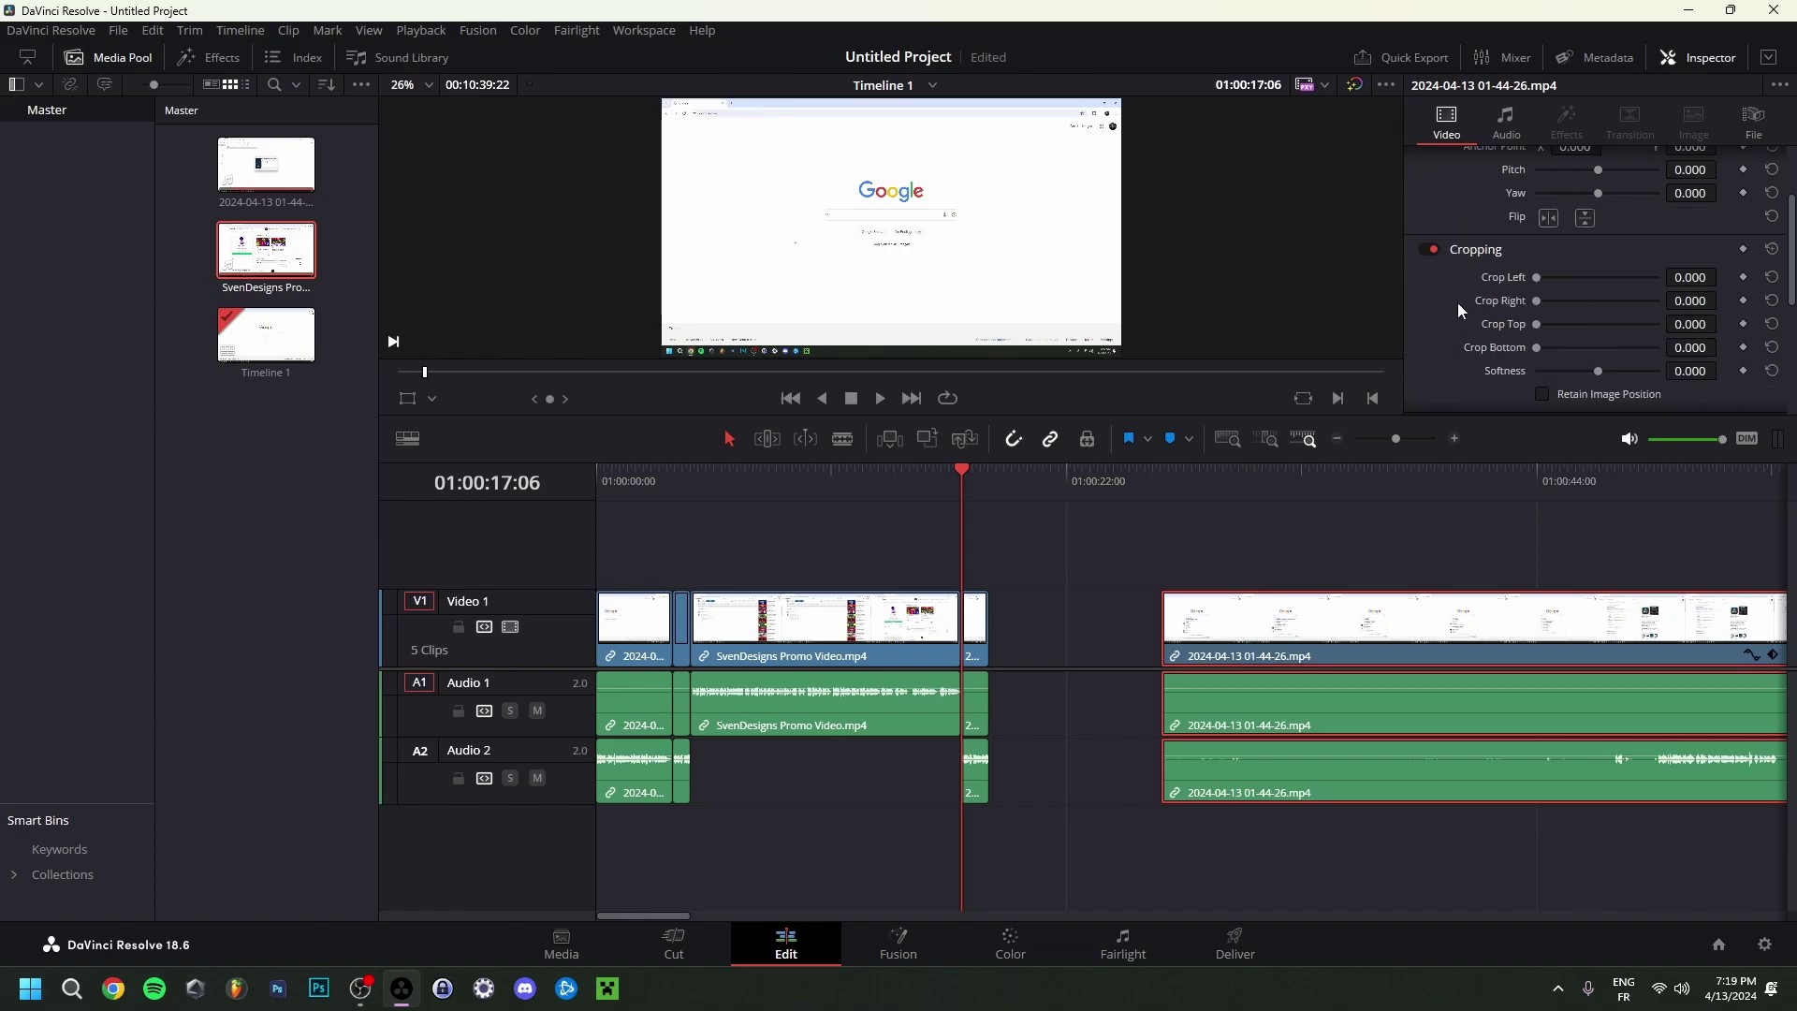
scroll(1483, 260, down, 4)
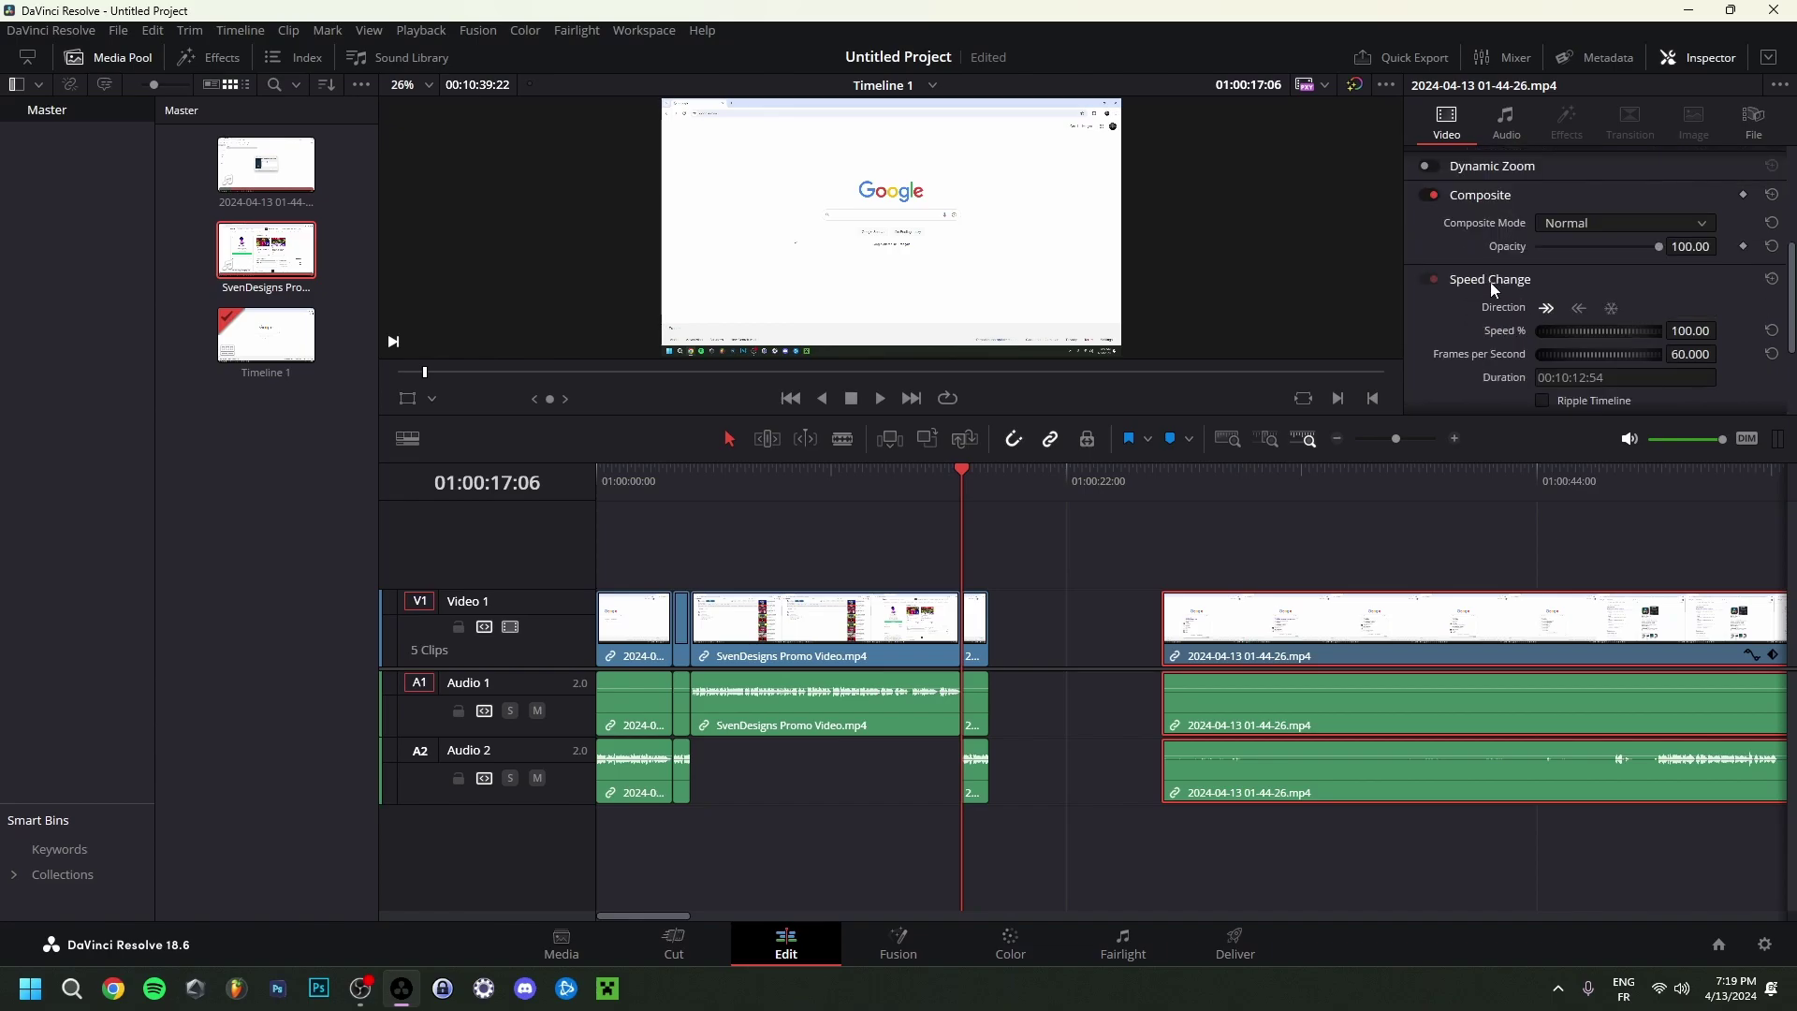
scroll(1547, 341, down, 1)
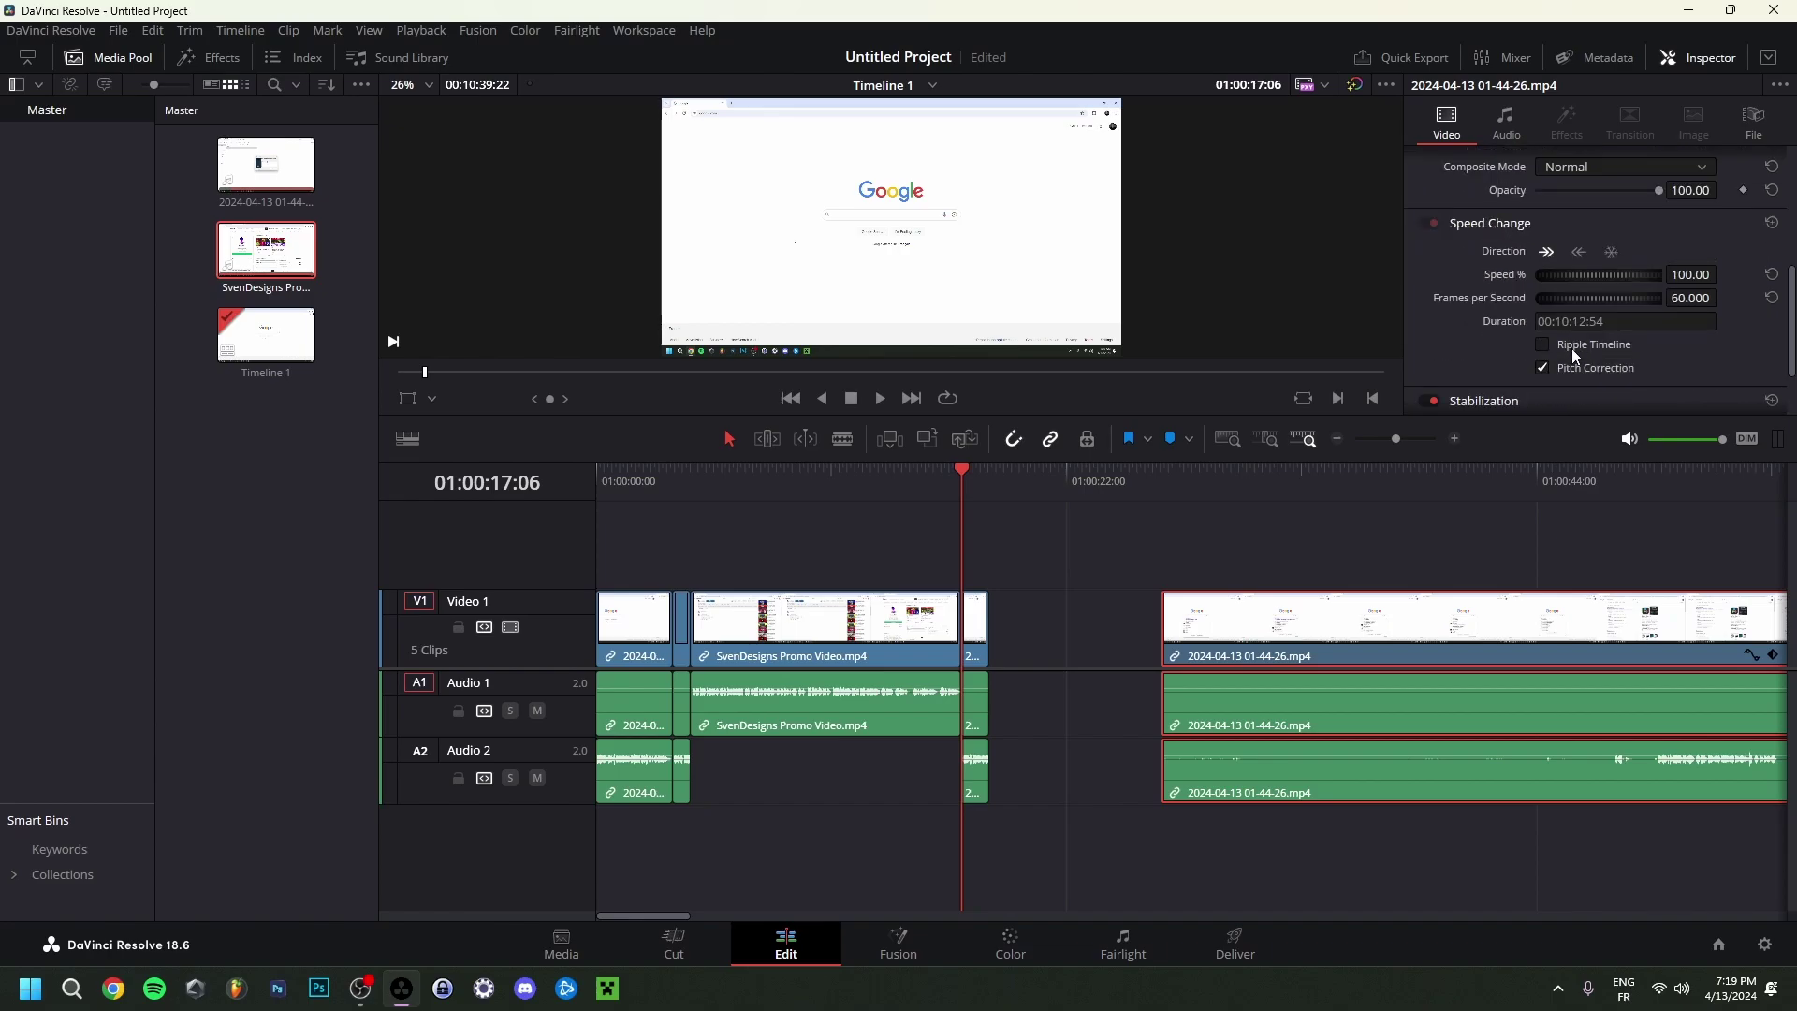
Trim the long clip's start slightly, try 104% speed on the short piece after the promo, and set it back to 100%.
drag(1165, 645, 1520, 657)
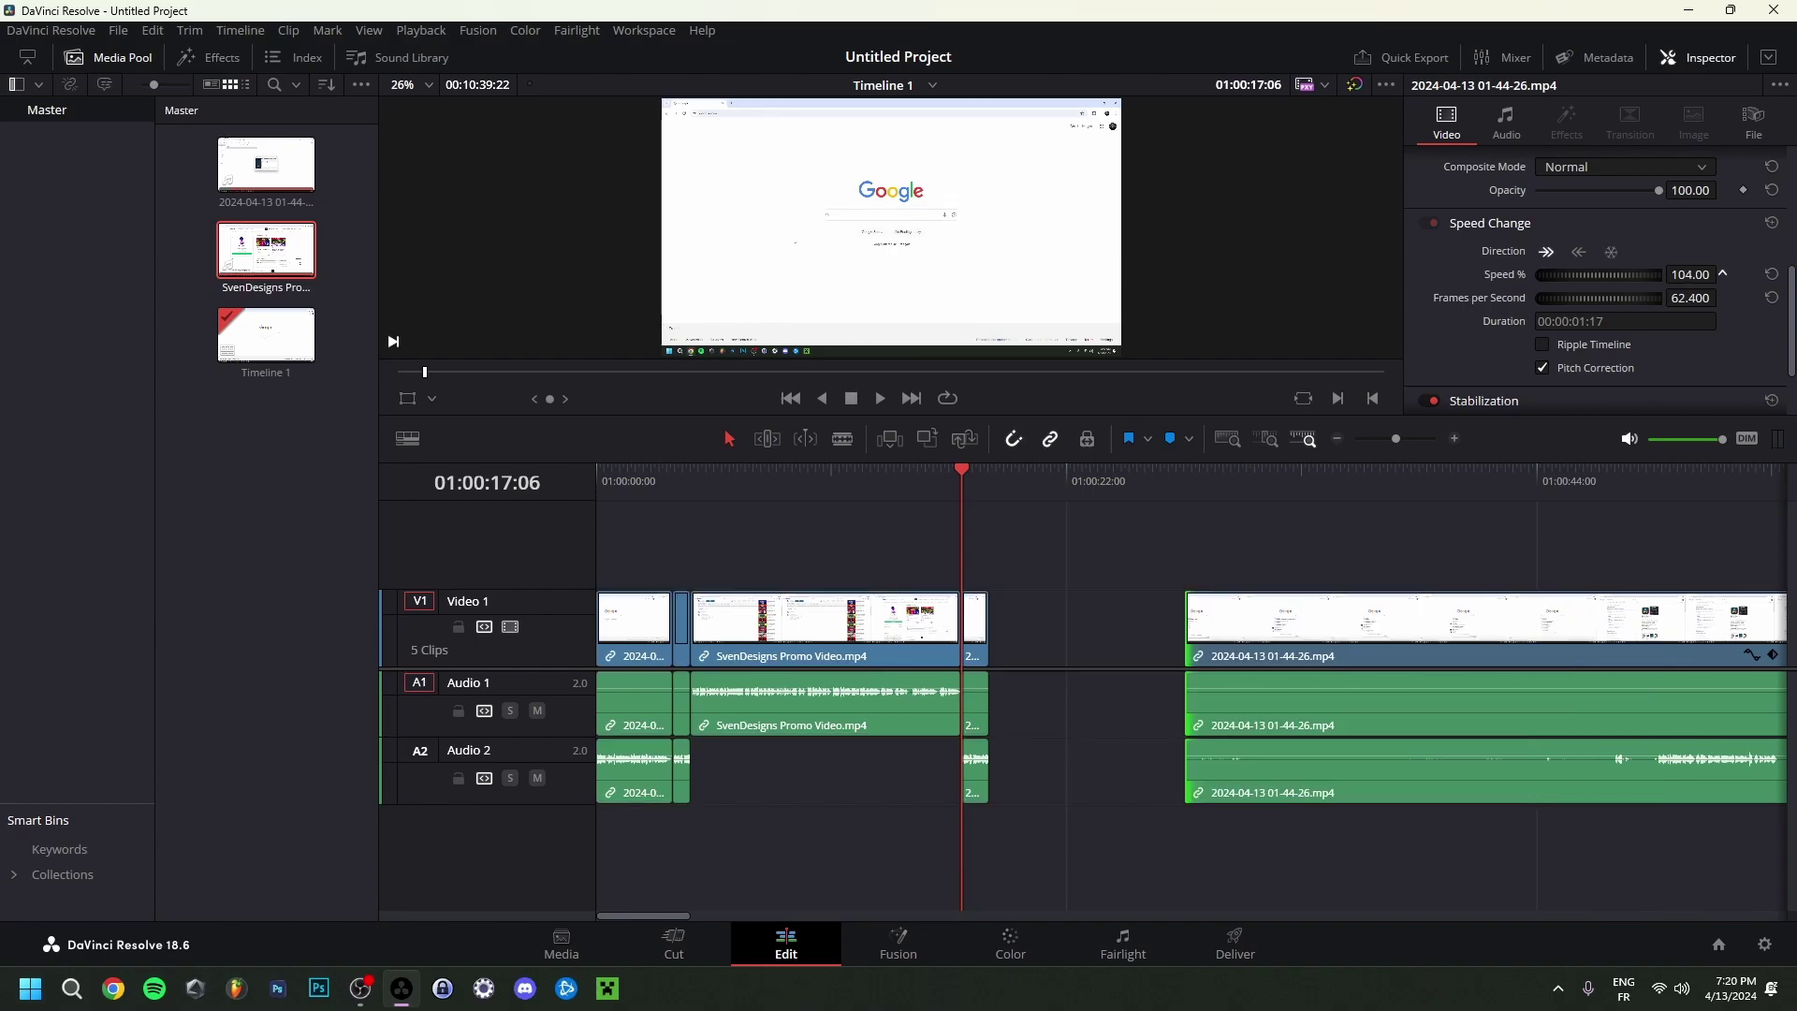
drag(1691, 275, 1675, 274)
scroll(1488, 337, down, 3)
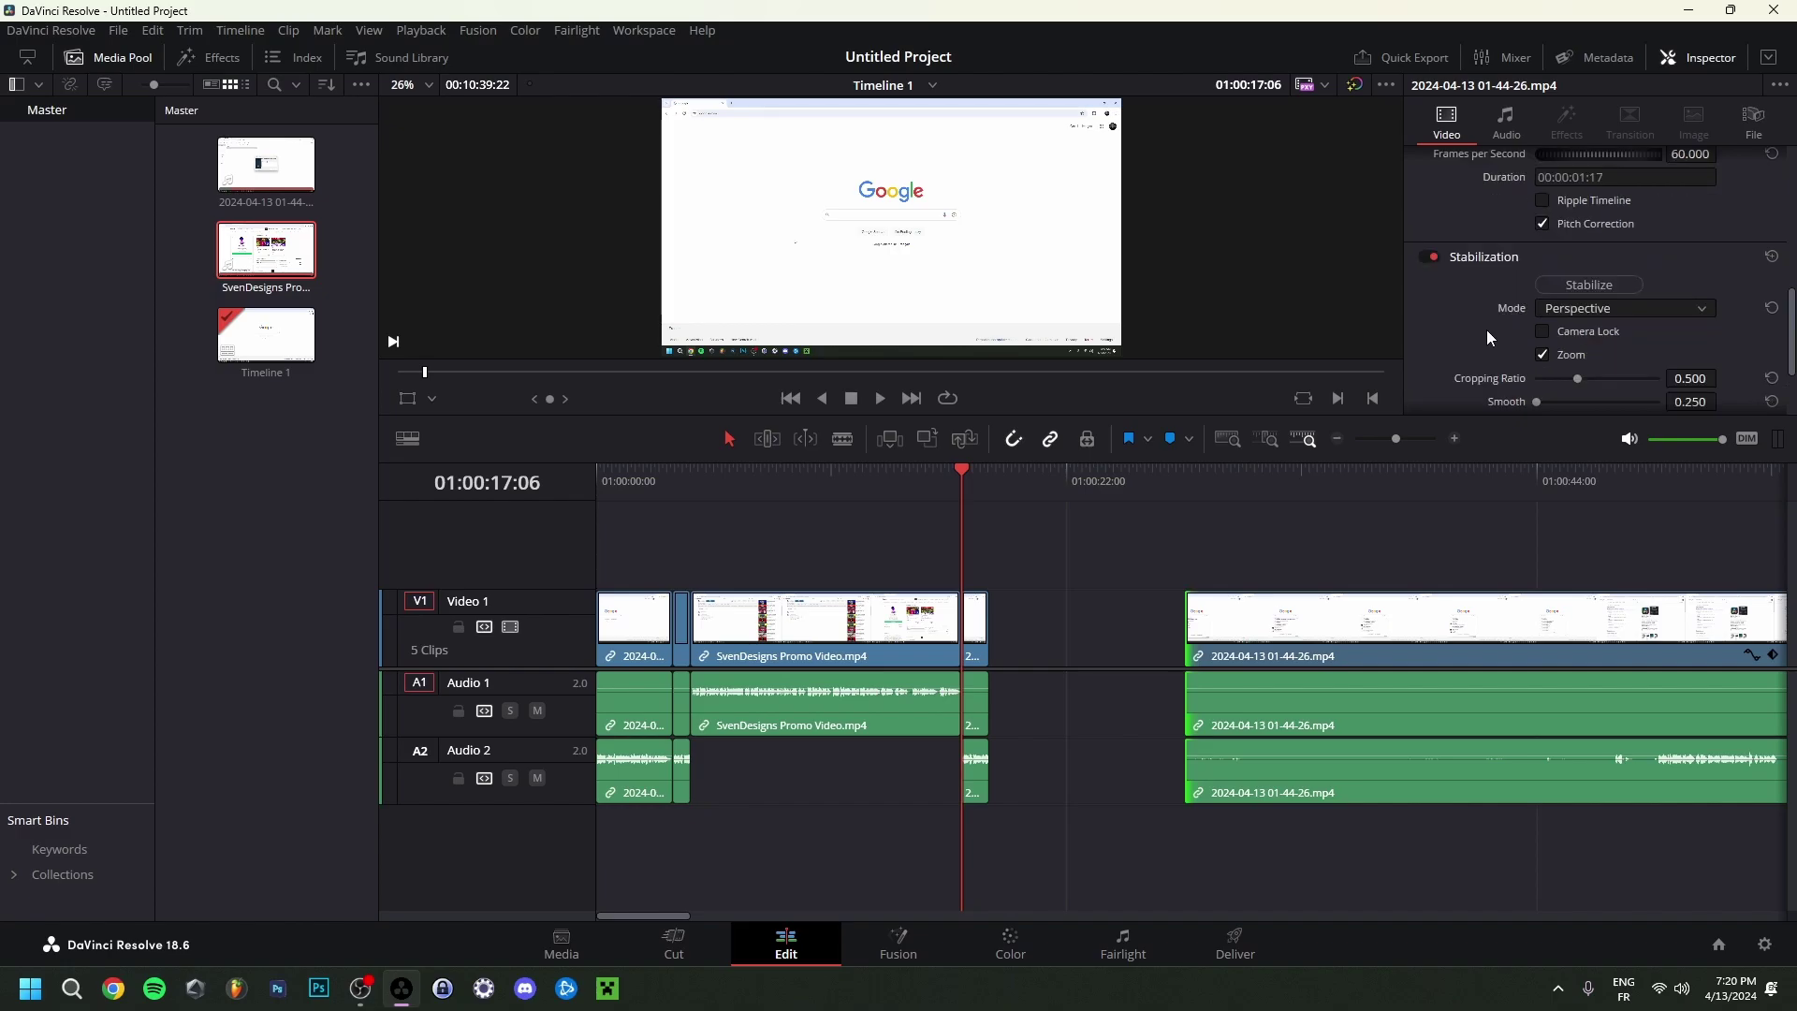
scroll(1453, 345, up, 5)
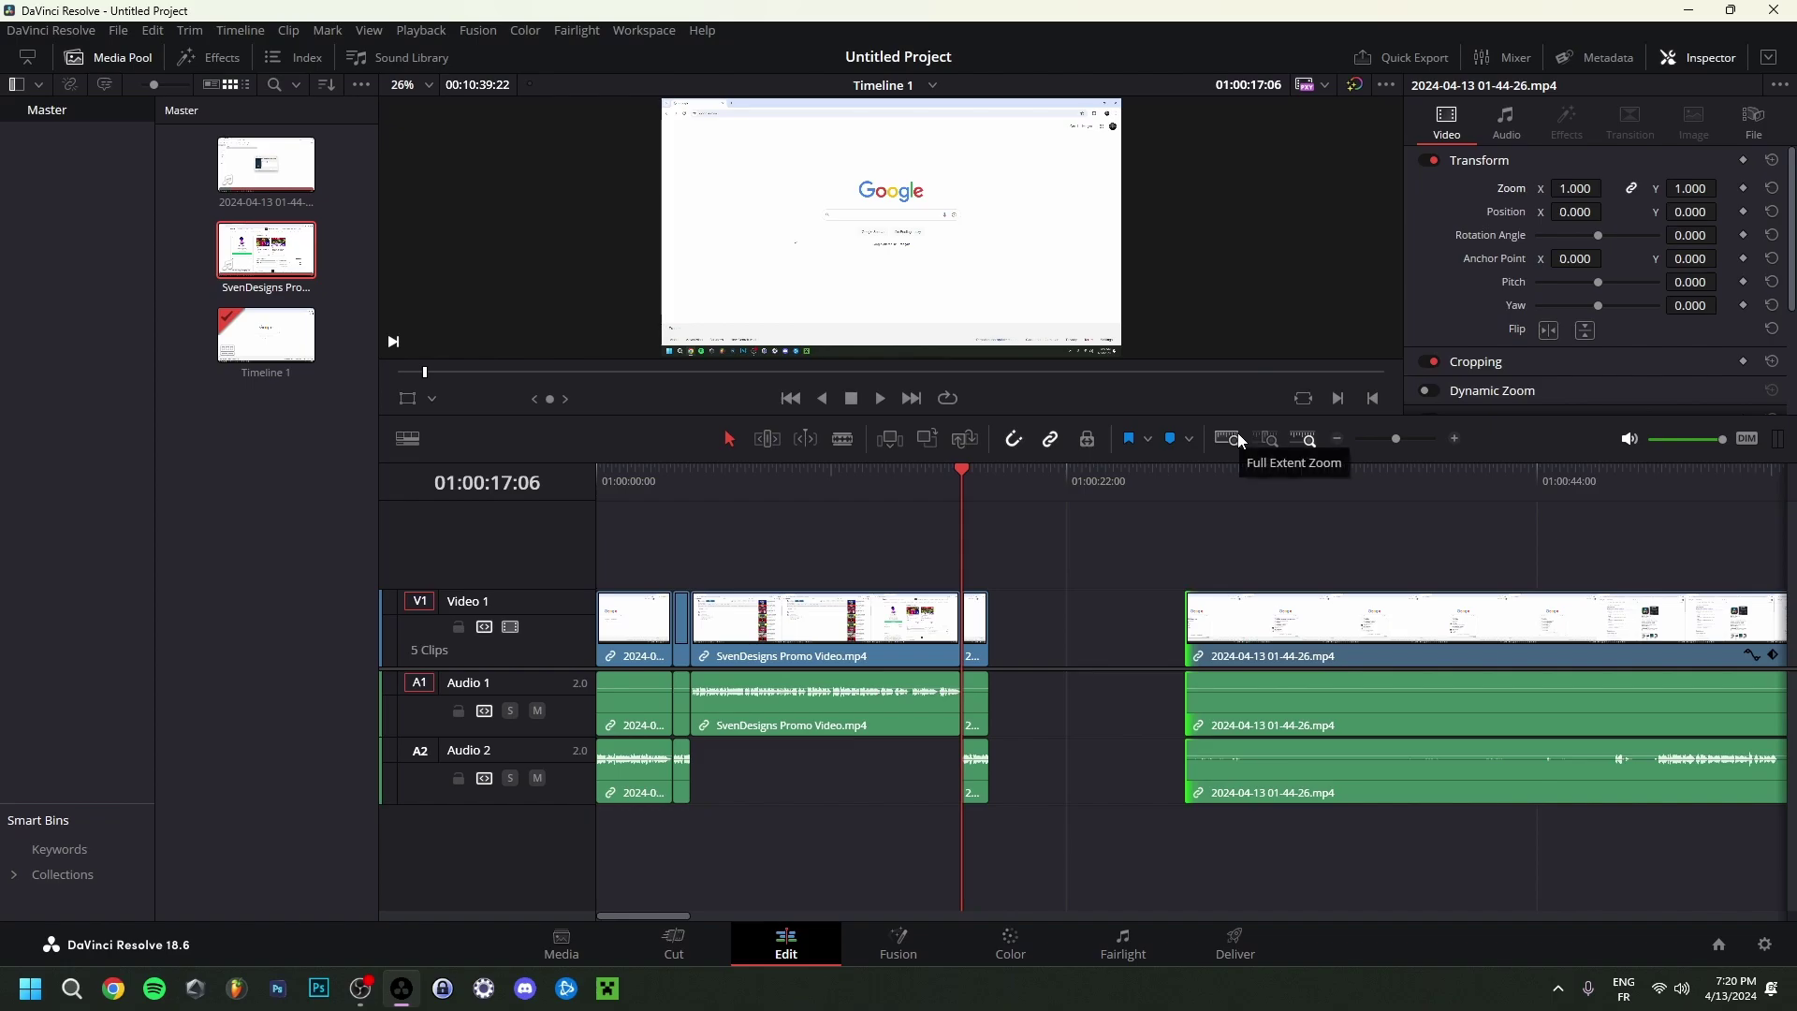
Open the effects library's Titles and preview the Left Lower Third, Clean and Simple, and Text titles.
scroll(1255, 492, up, 2)
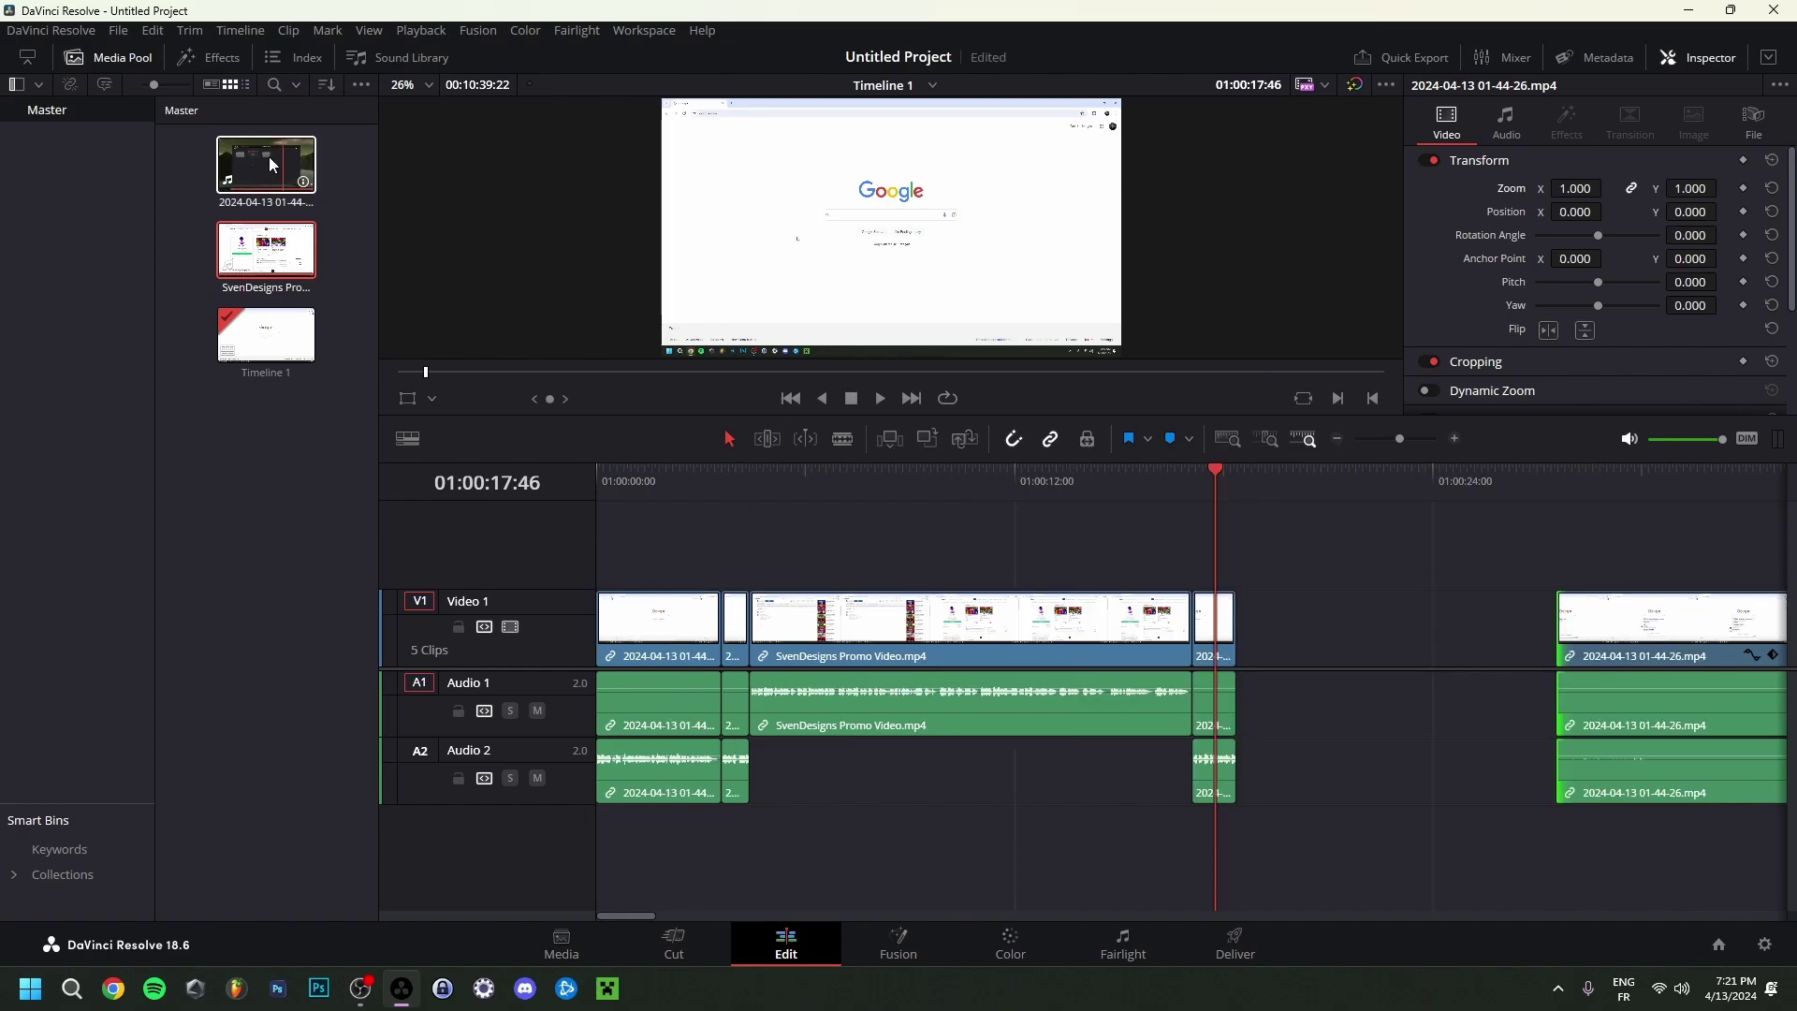
click(221, 58)
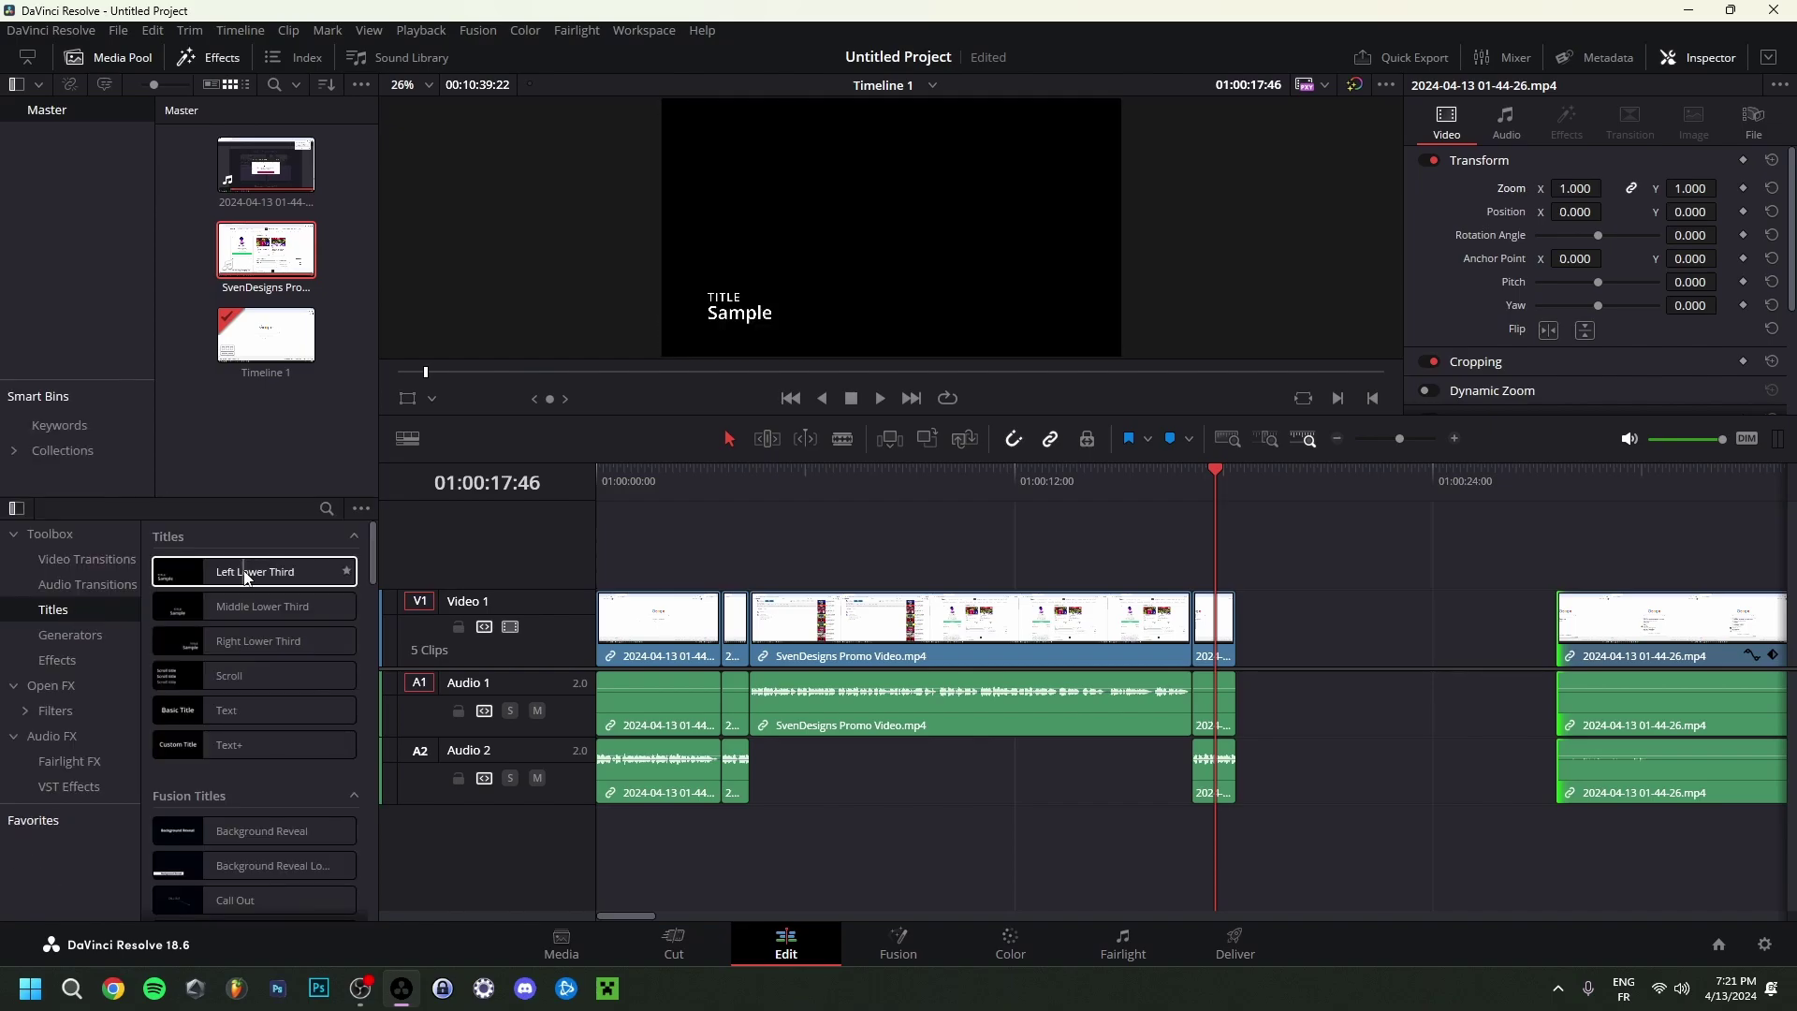
scroll(285, 824, down, 3)
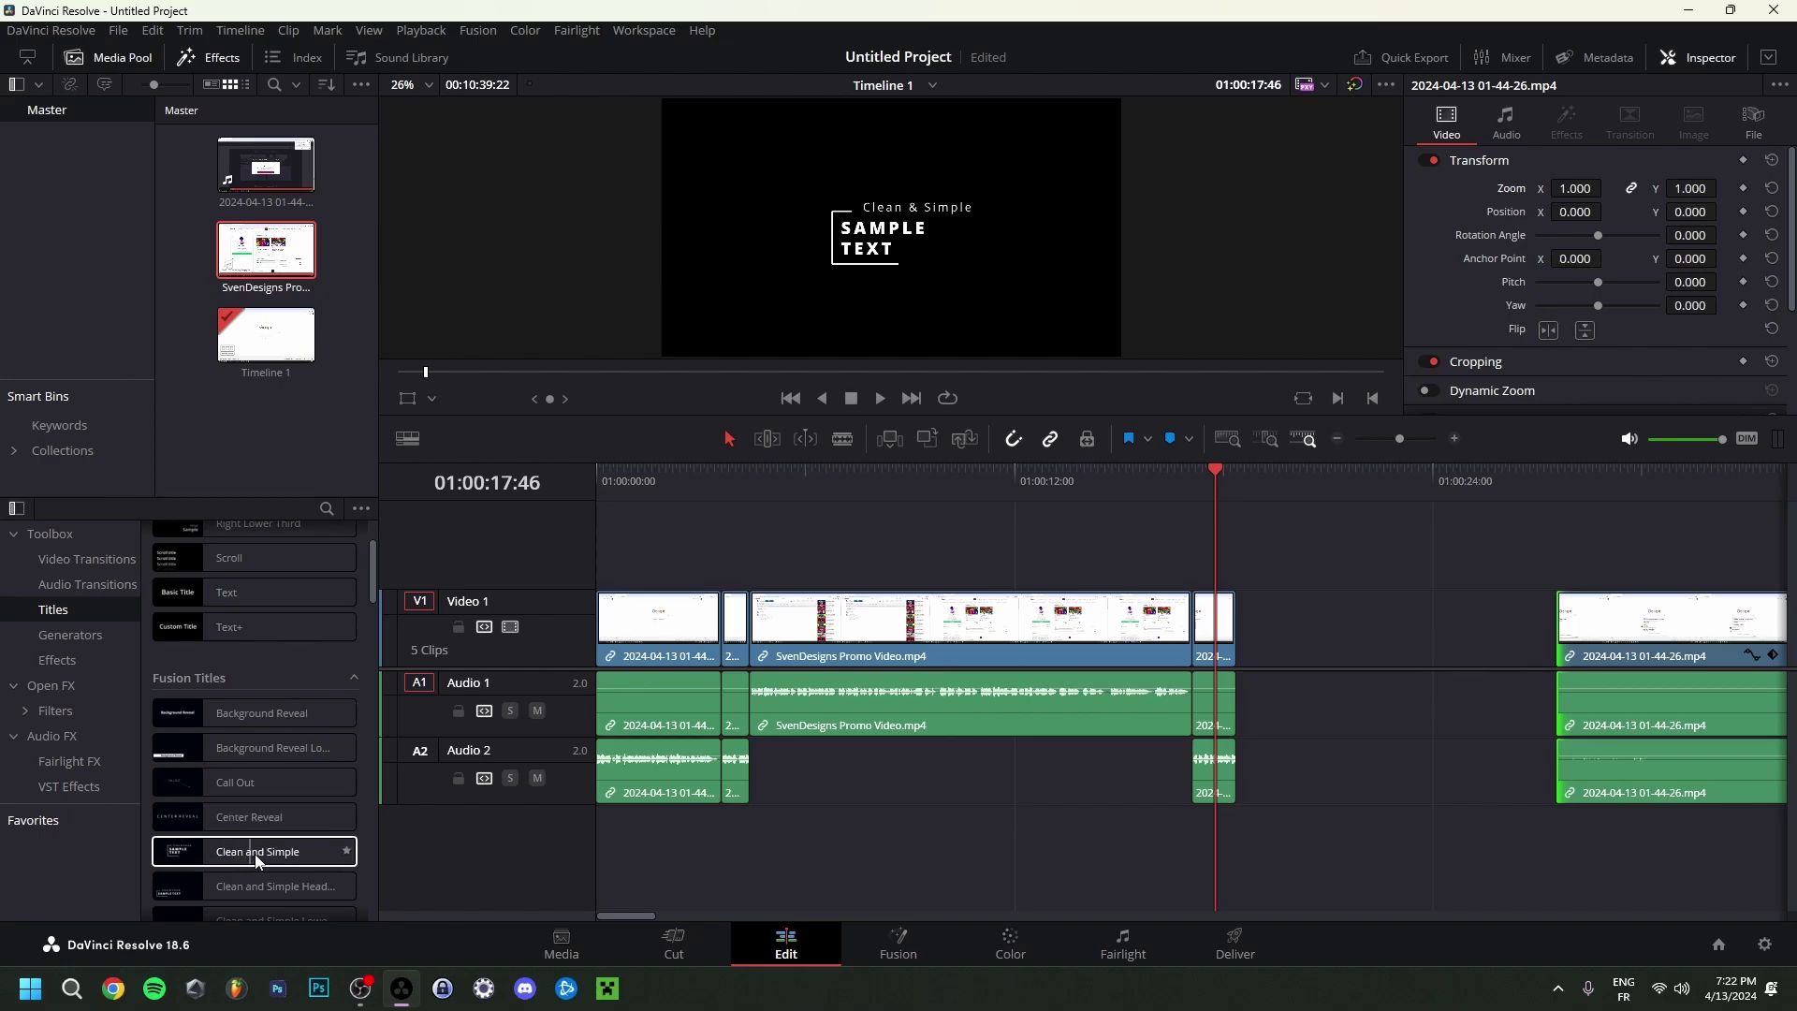
scroll(220, 748, up, 3)
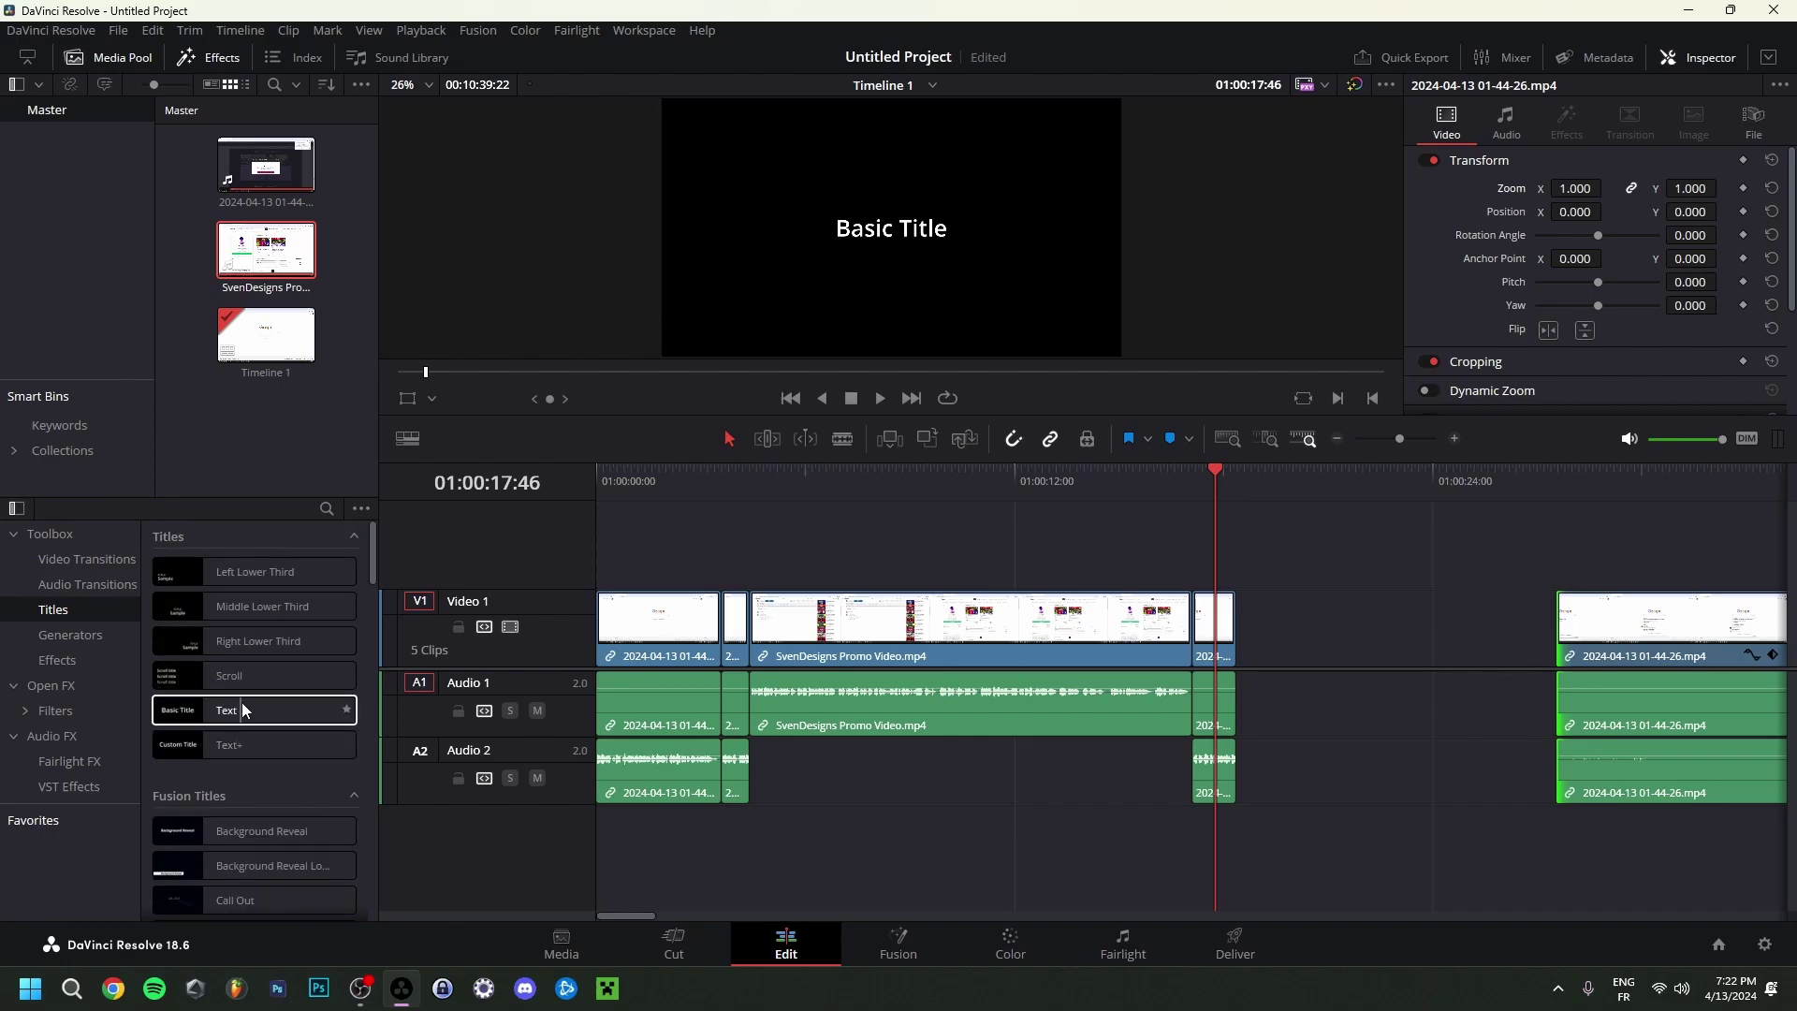
Add a Text title on a new video track above the short piece after the promo and colour its text black.
drag(255, 714, 1194, 541)
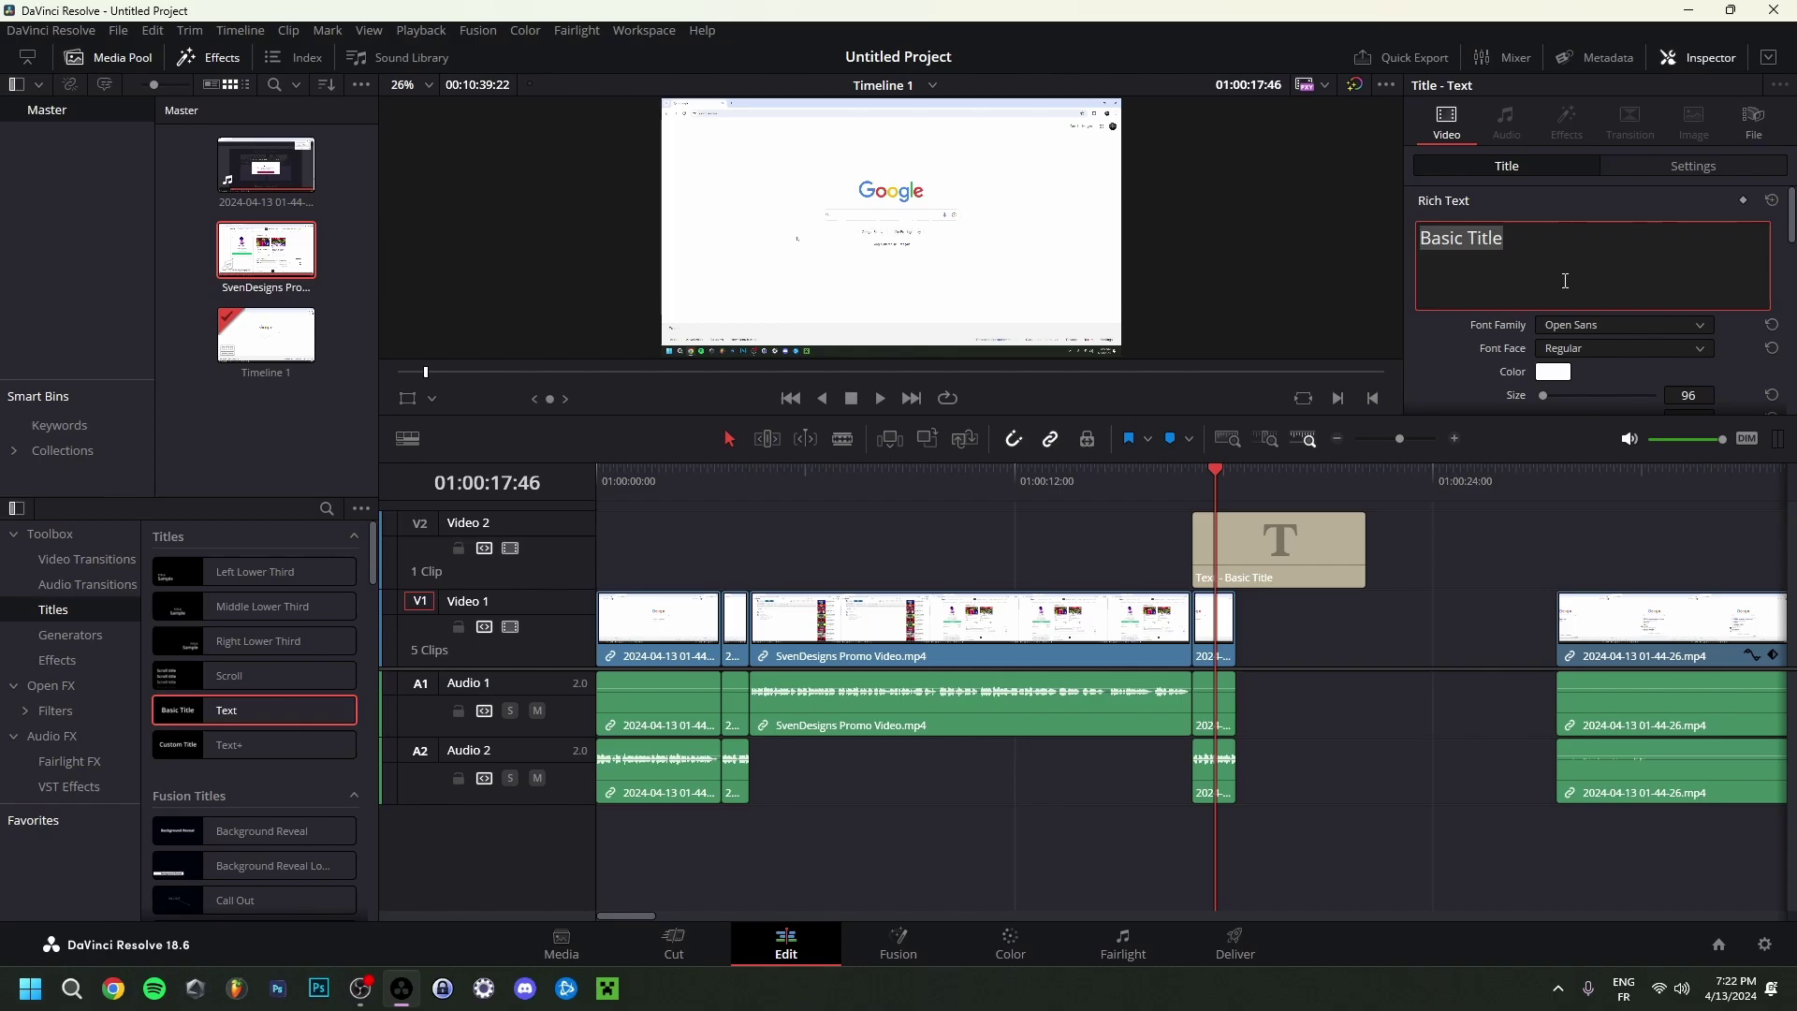
click(1552, 372)
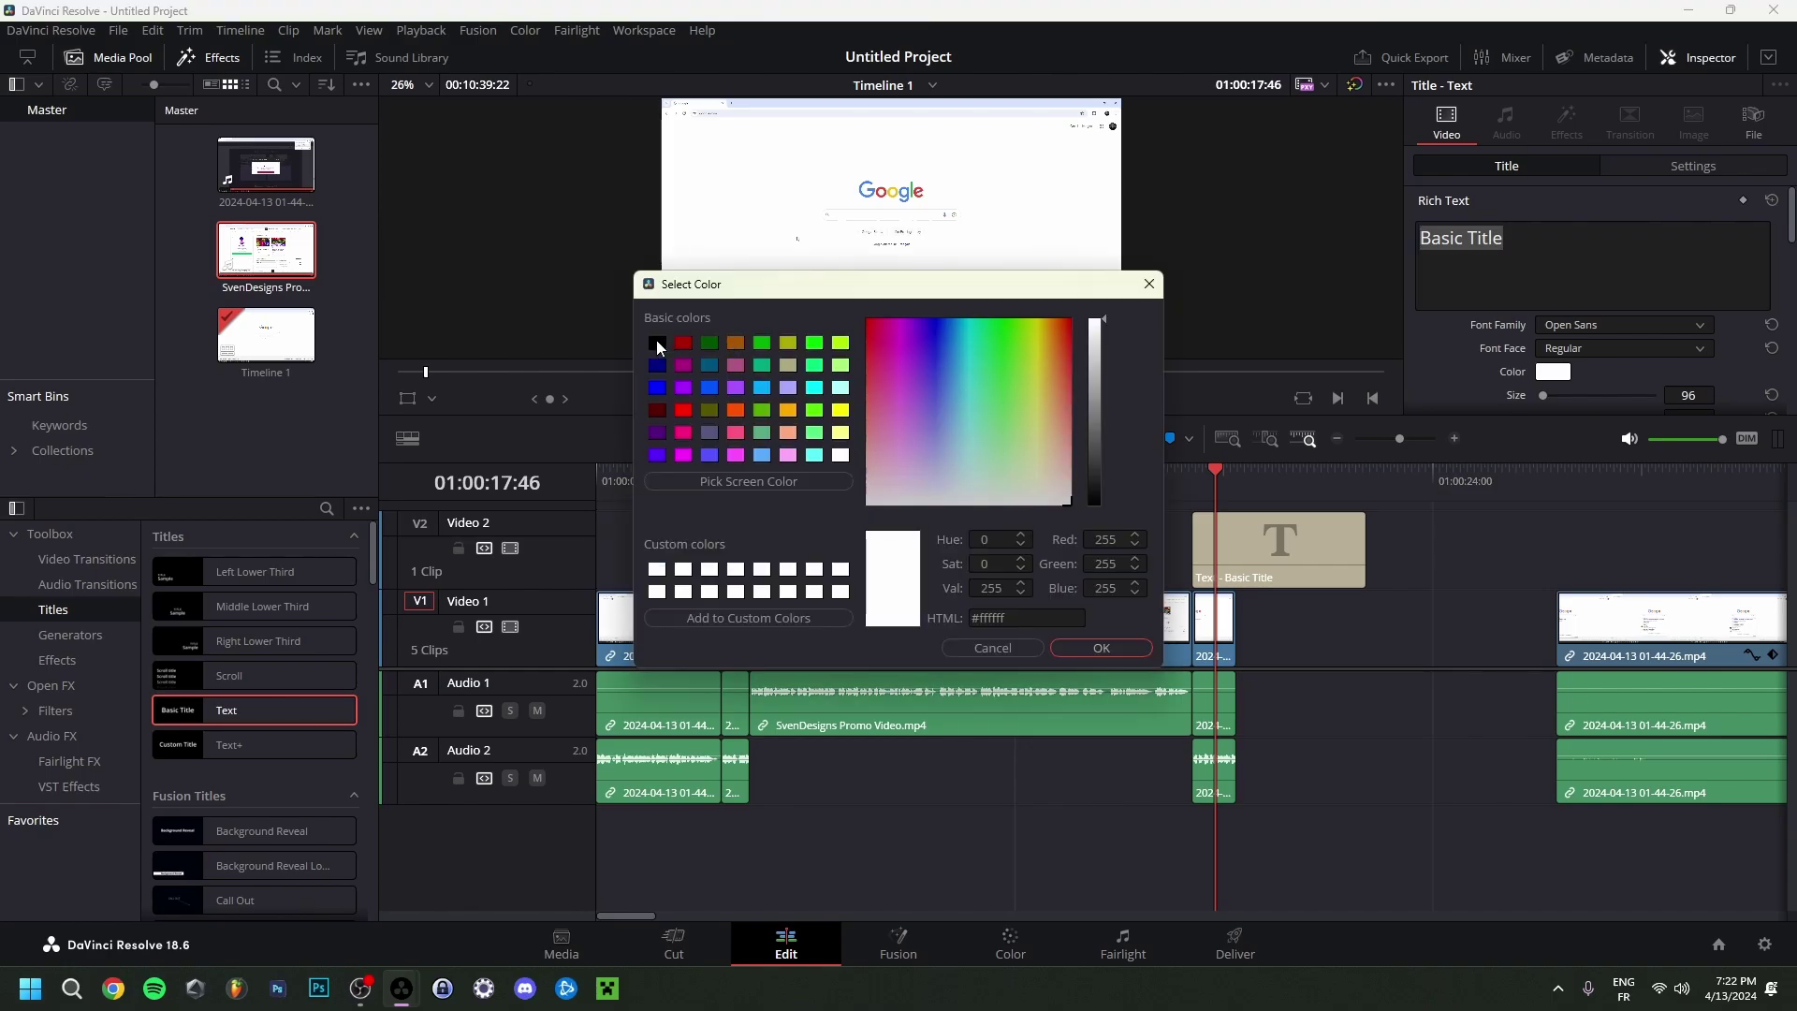
click(657, 343)
key(Return)
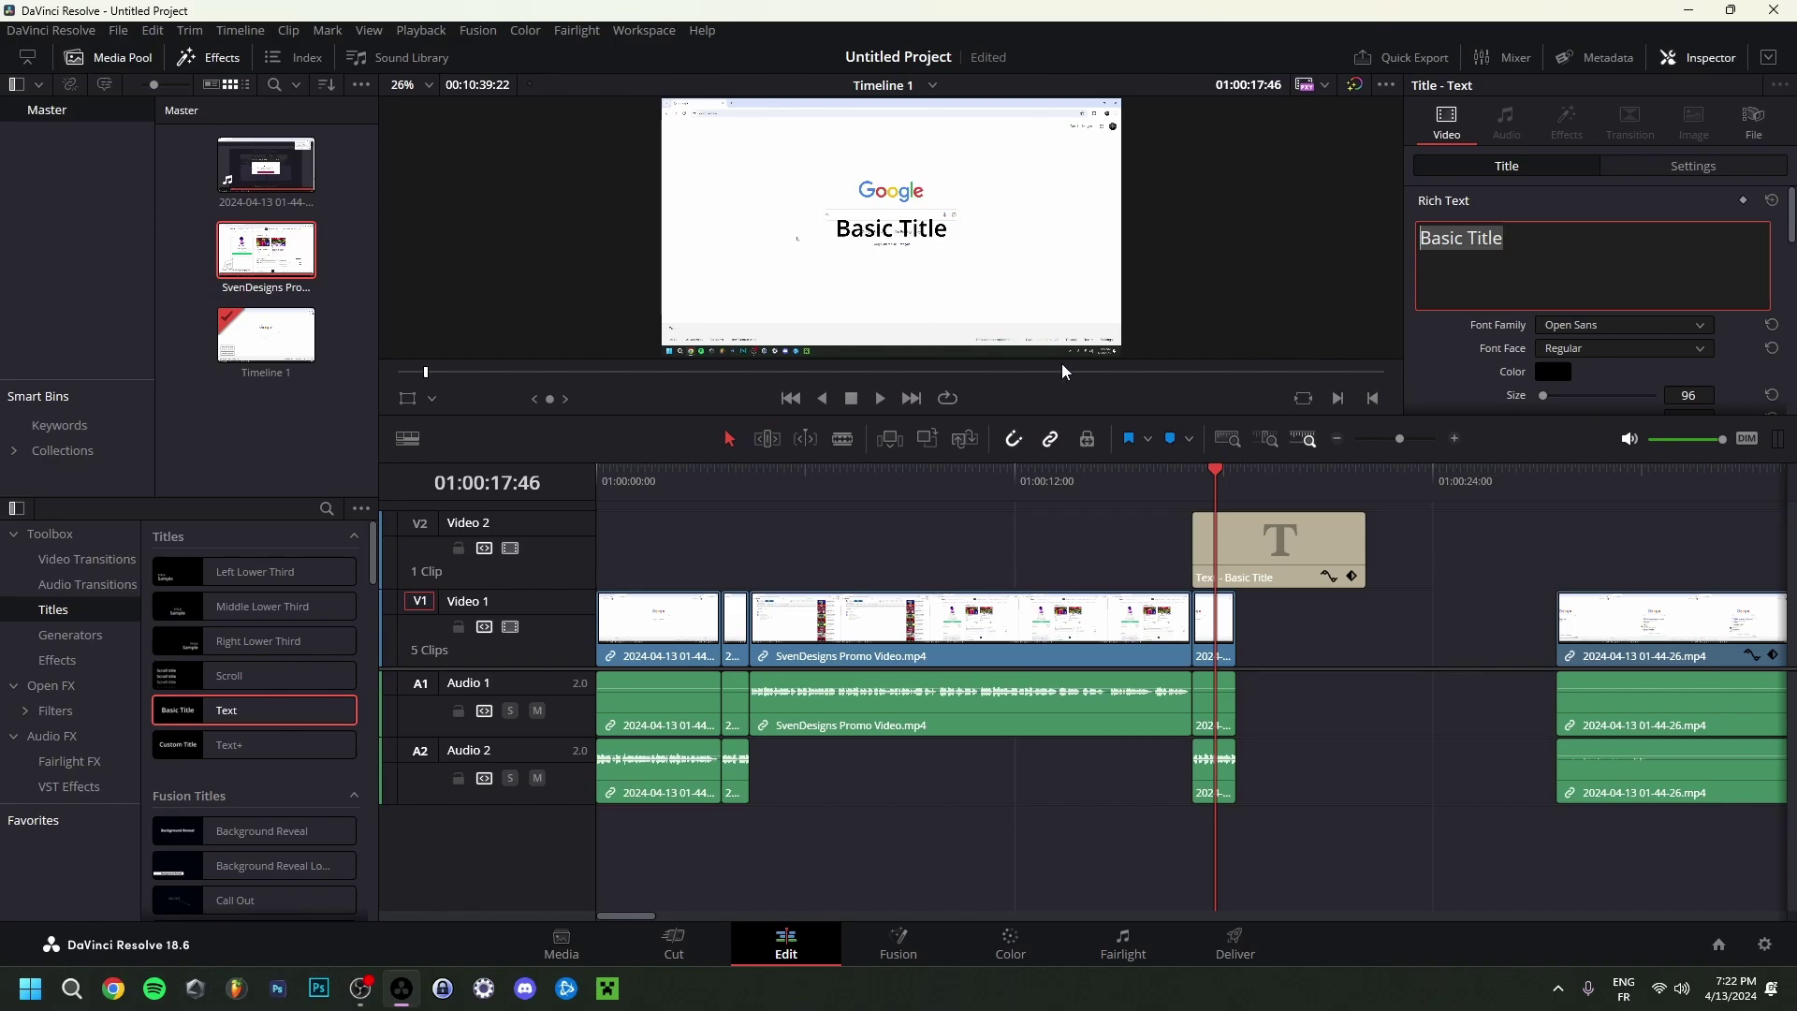
click(1460, 359)
key(Up)
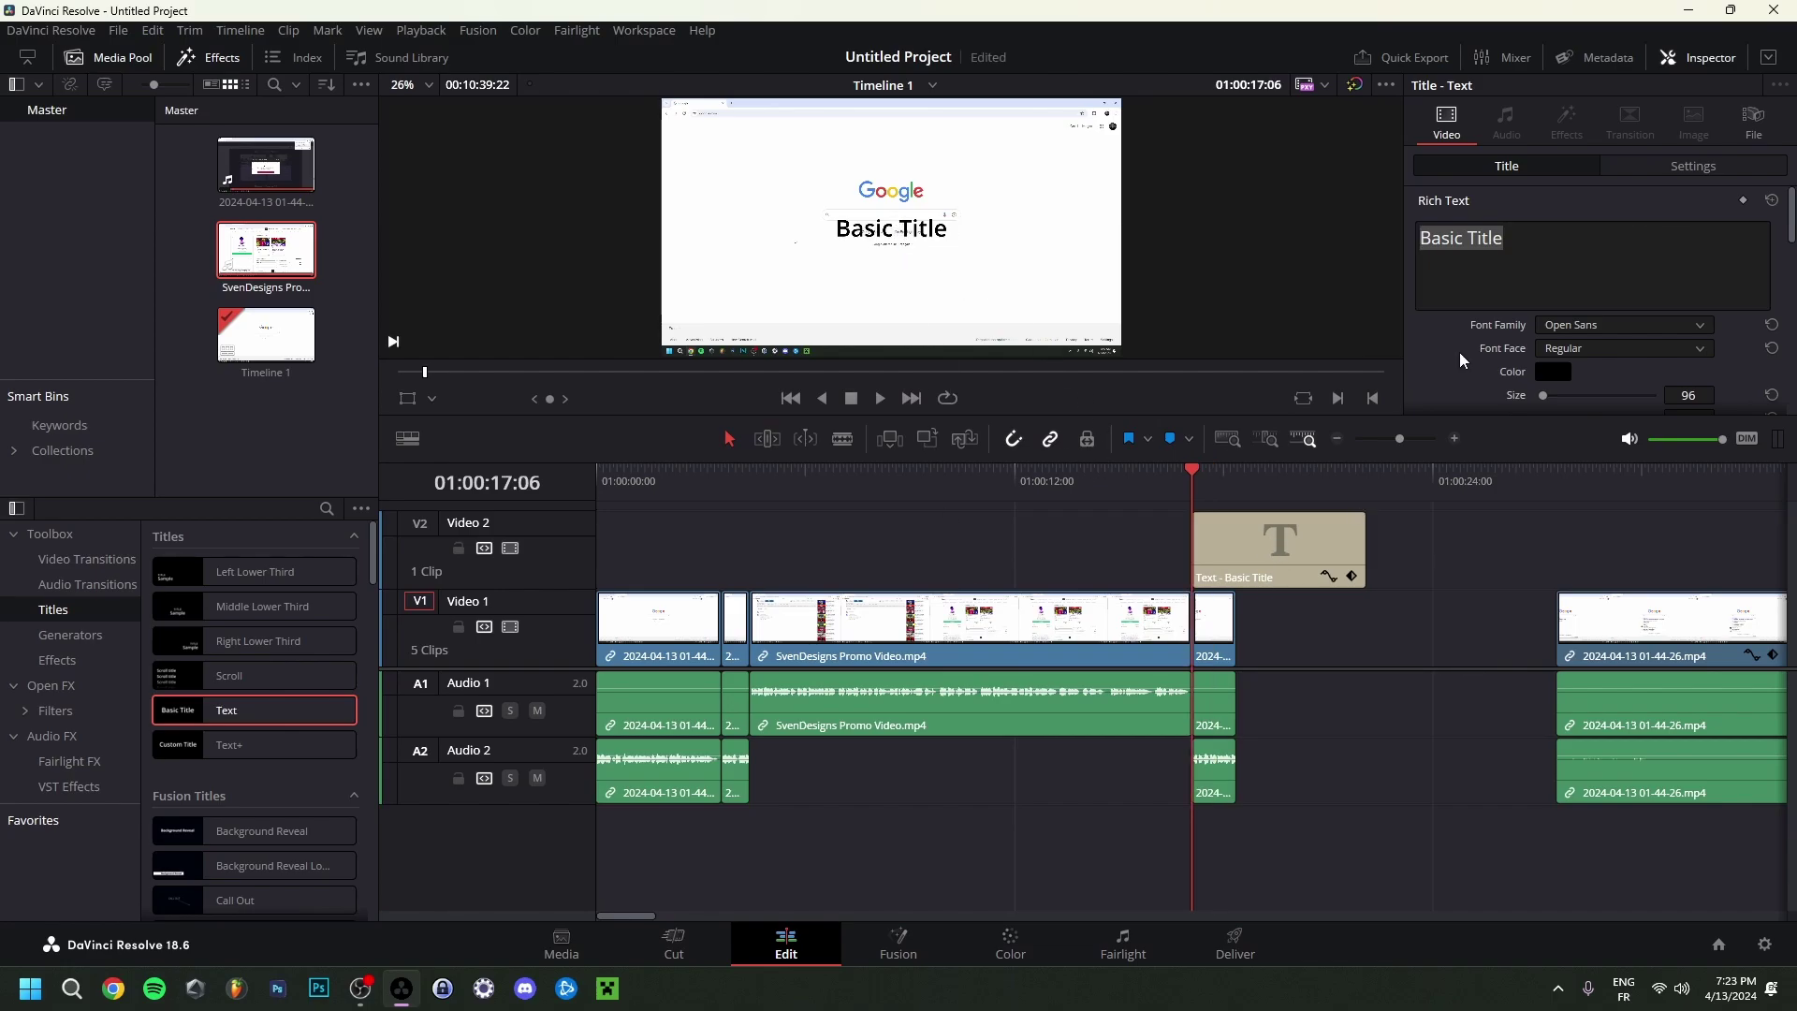
Examine the title's font family, font face, alignment, position and stroke settings, previewing the Extrabold face without applying it.
scroll(1458, 352, down, 2)
scroll(1792, 245, down, 1)
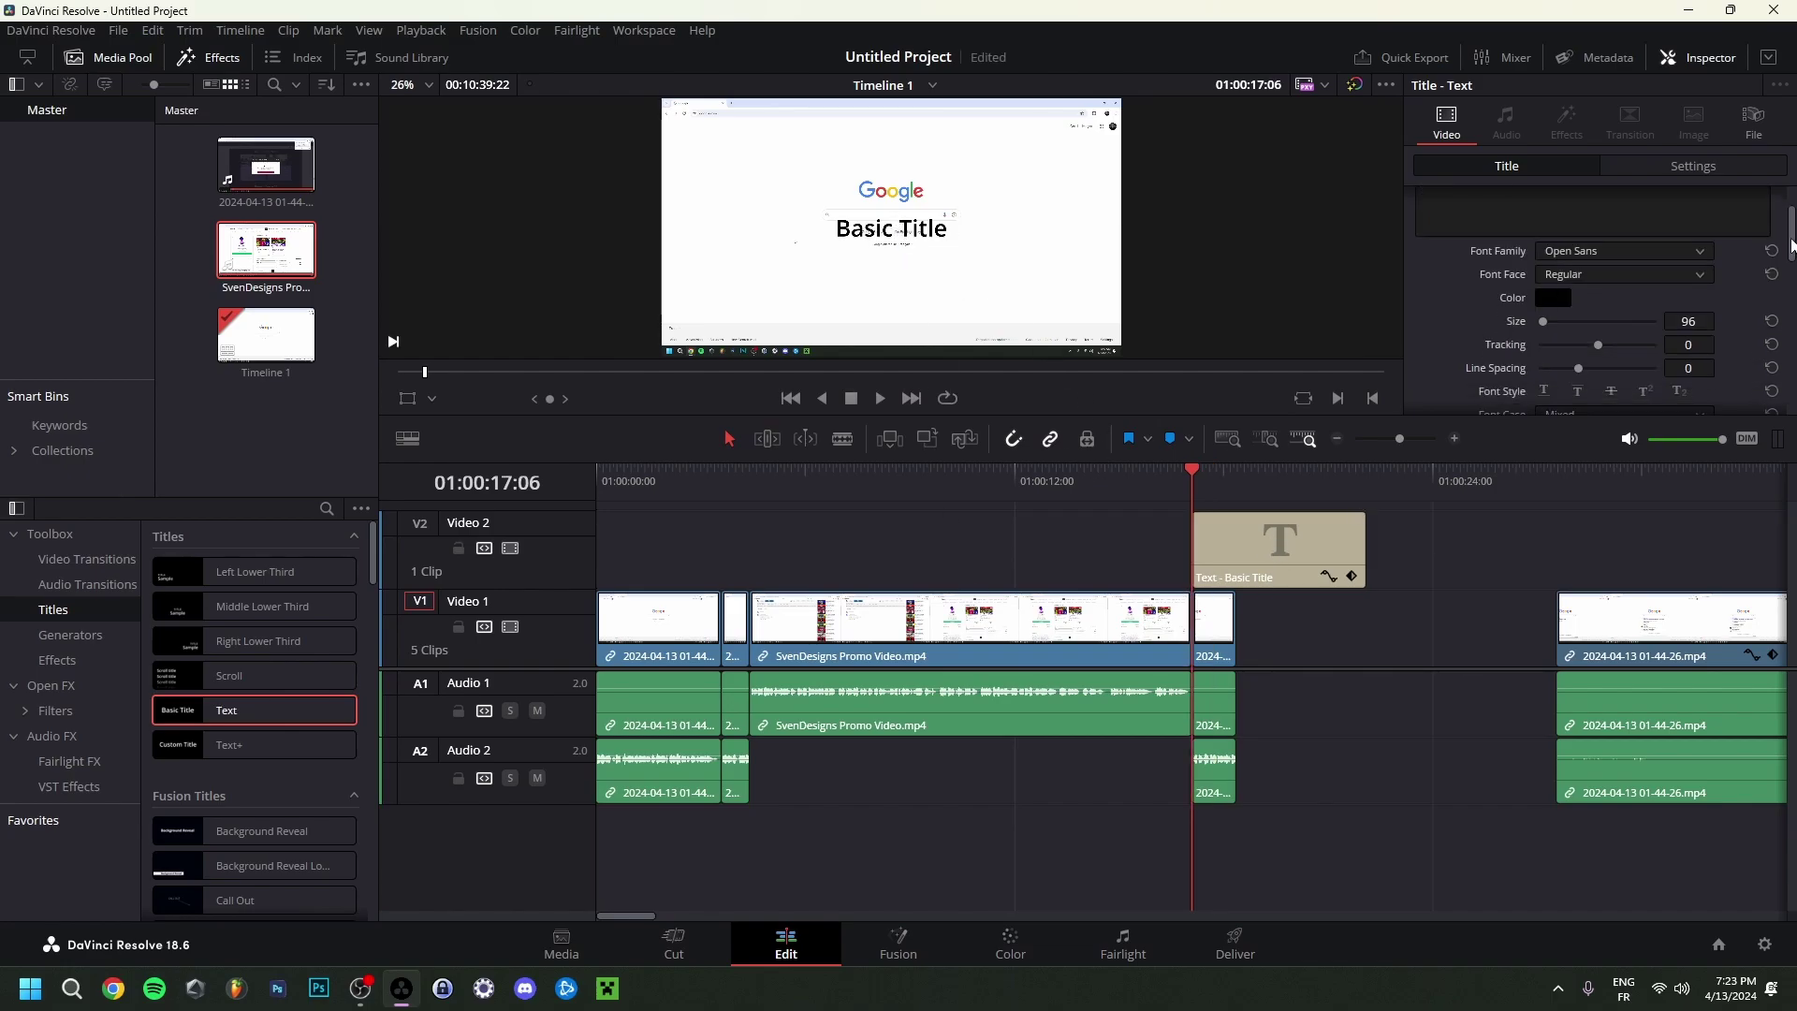
click(1578, 229)
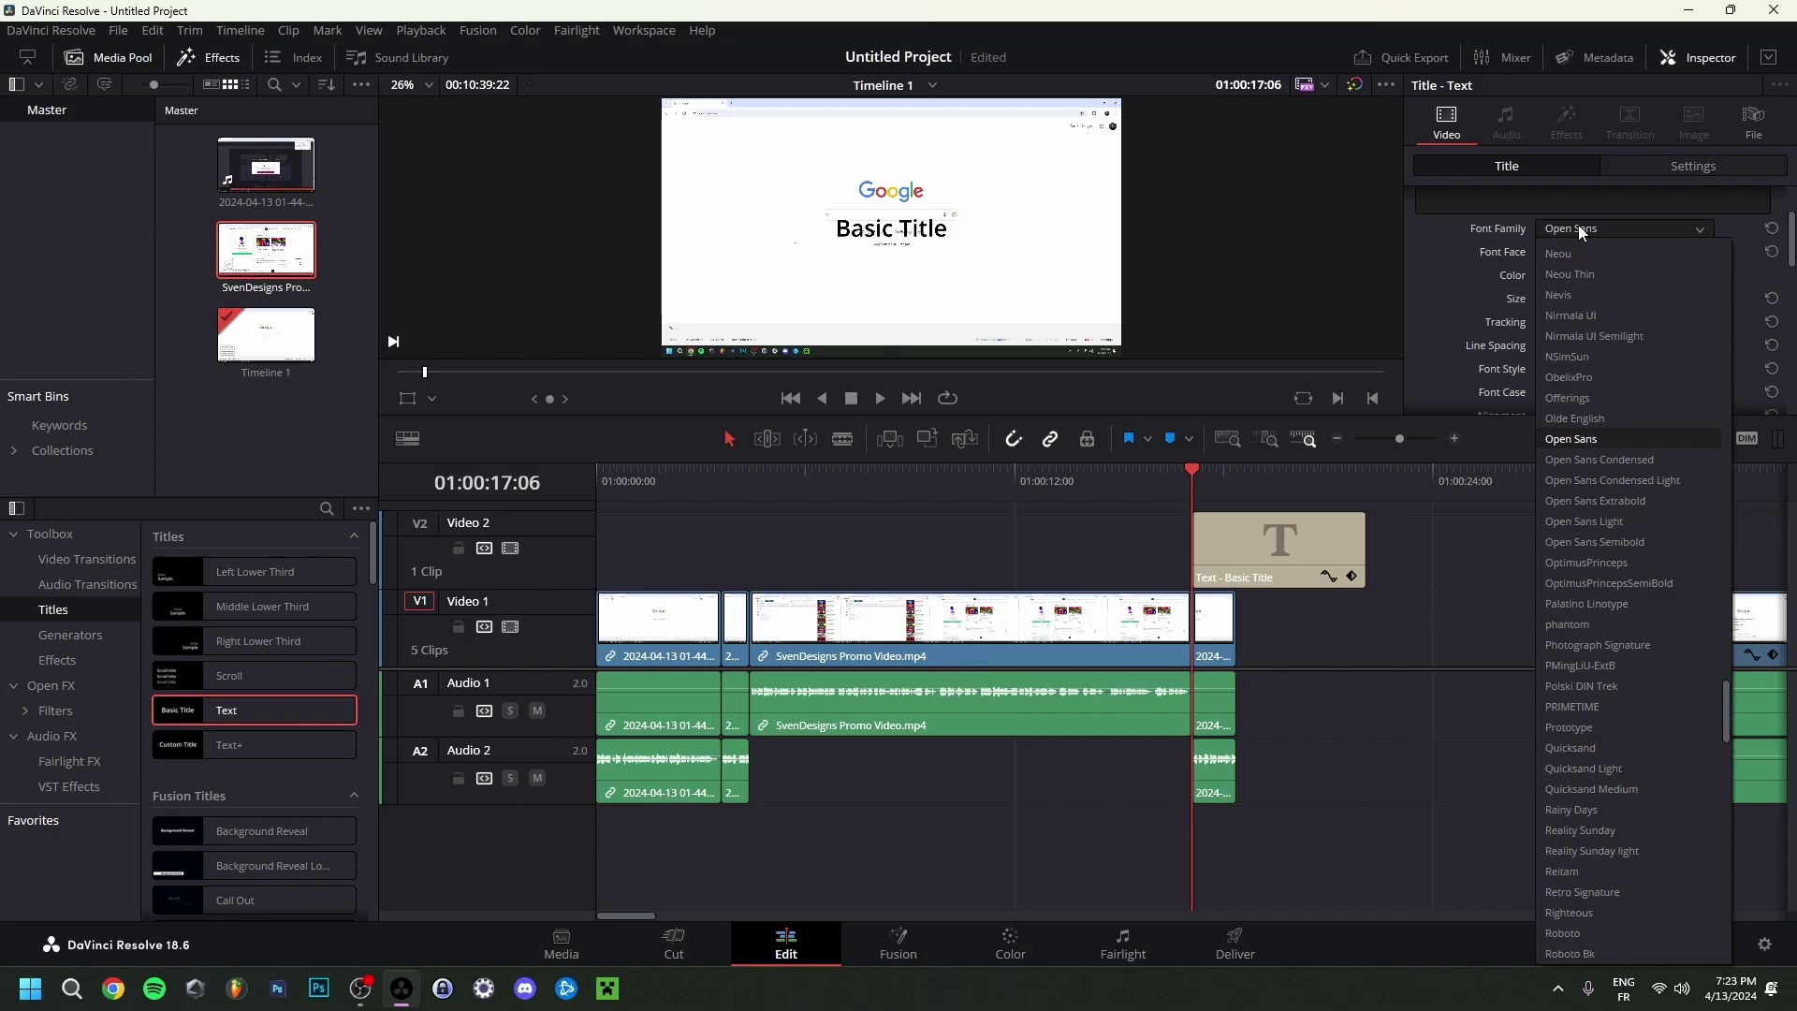
click(1581, 252)
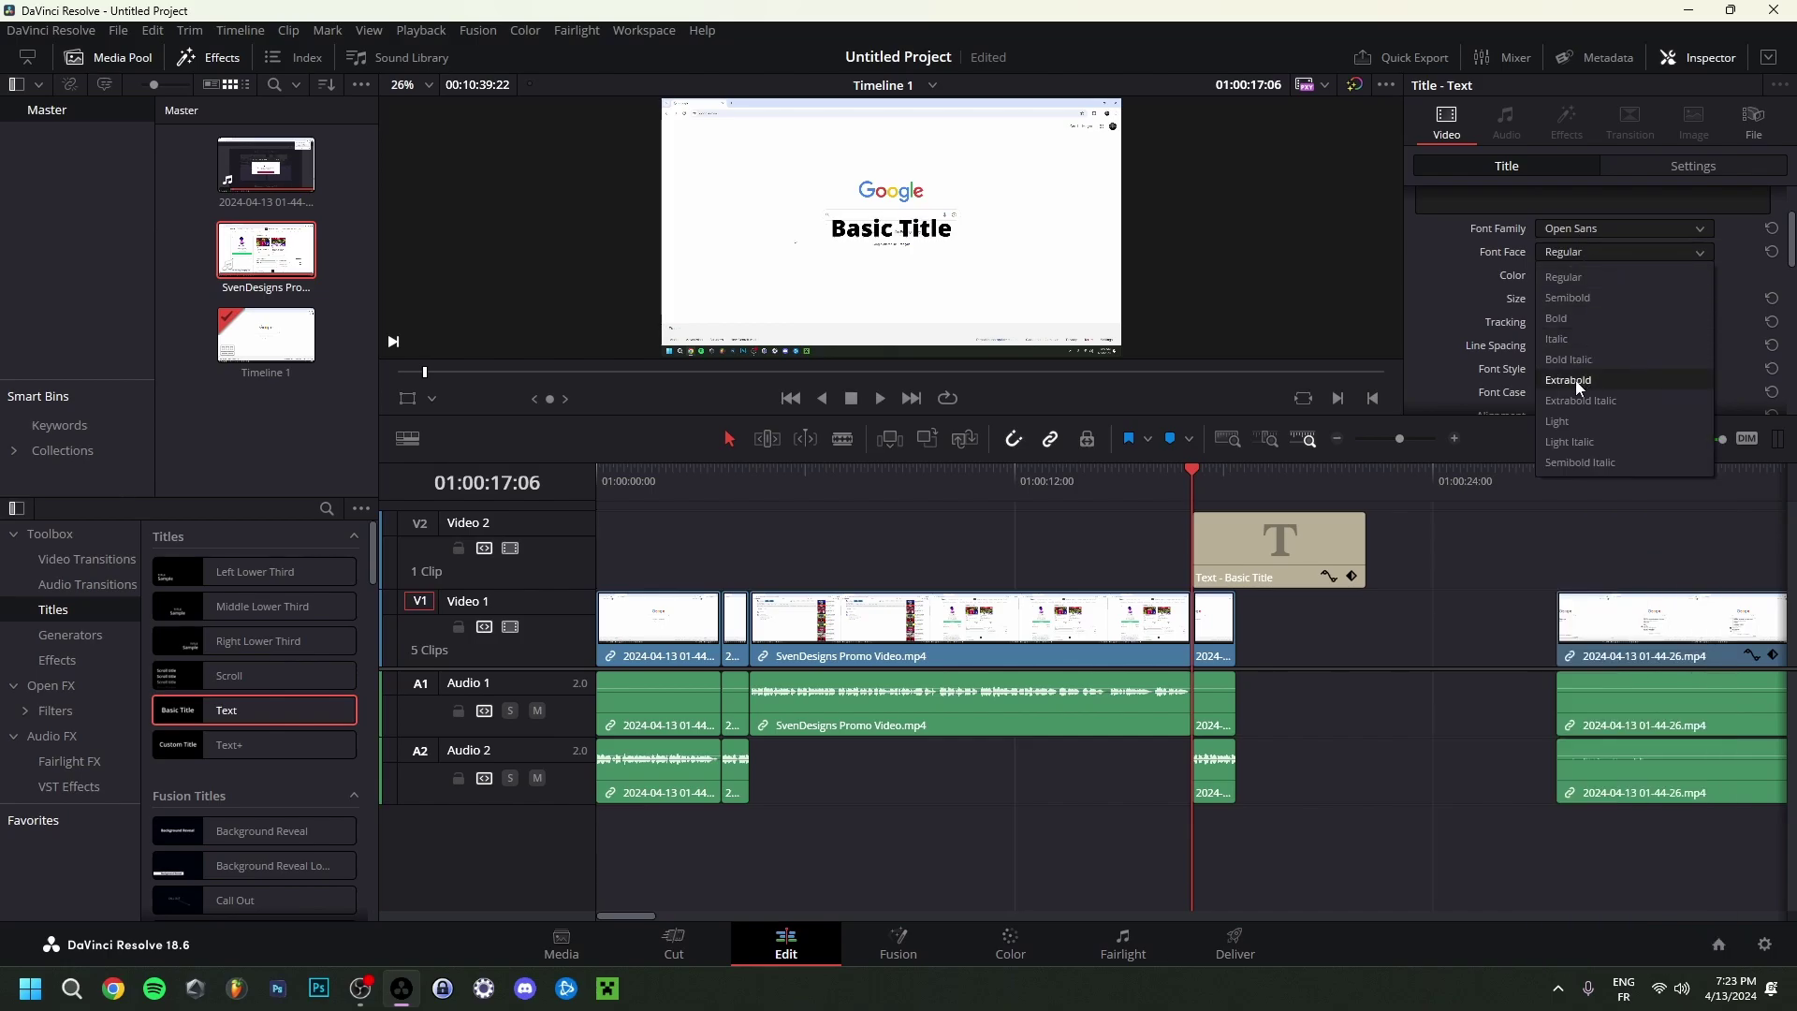
key(Escape)
scroll(1481, 286, down, 3)
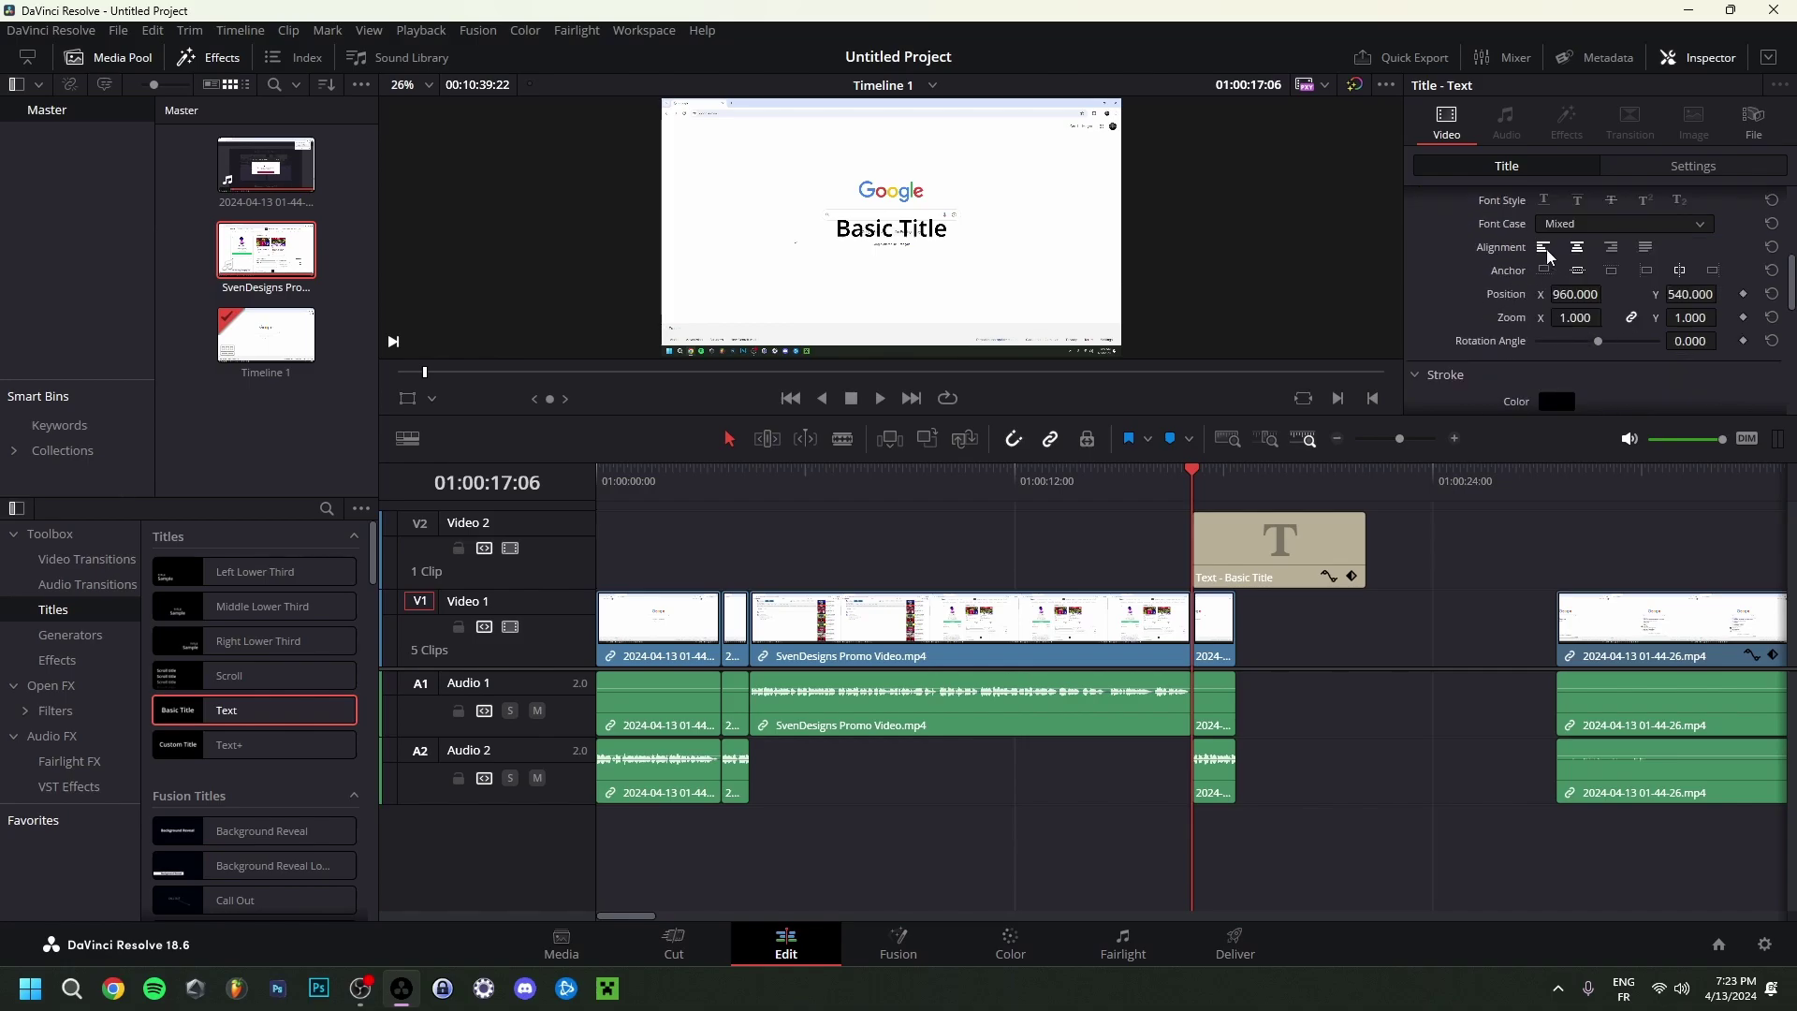
scroll(1586, 264, down, 1)
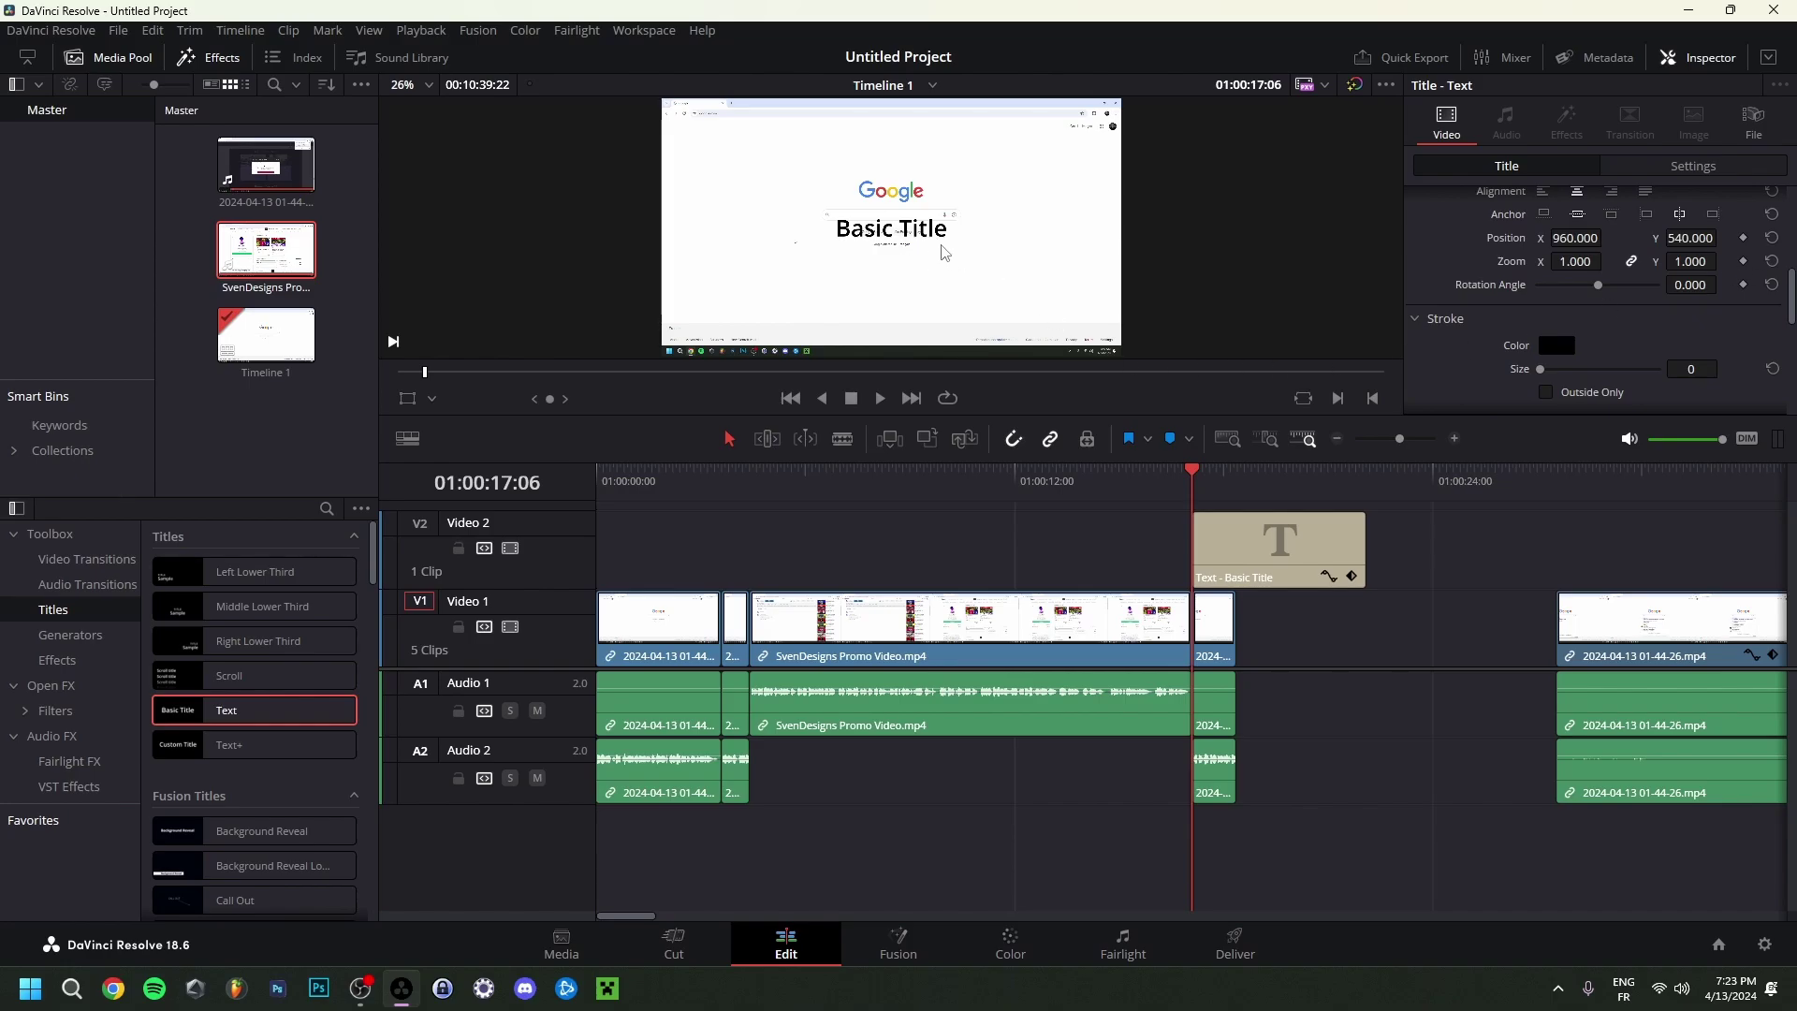
scroll(1449, 368, up, 2)
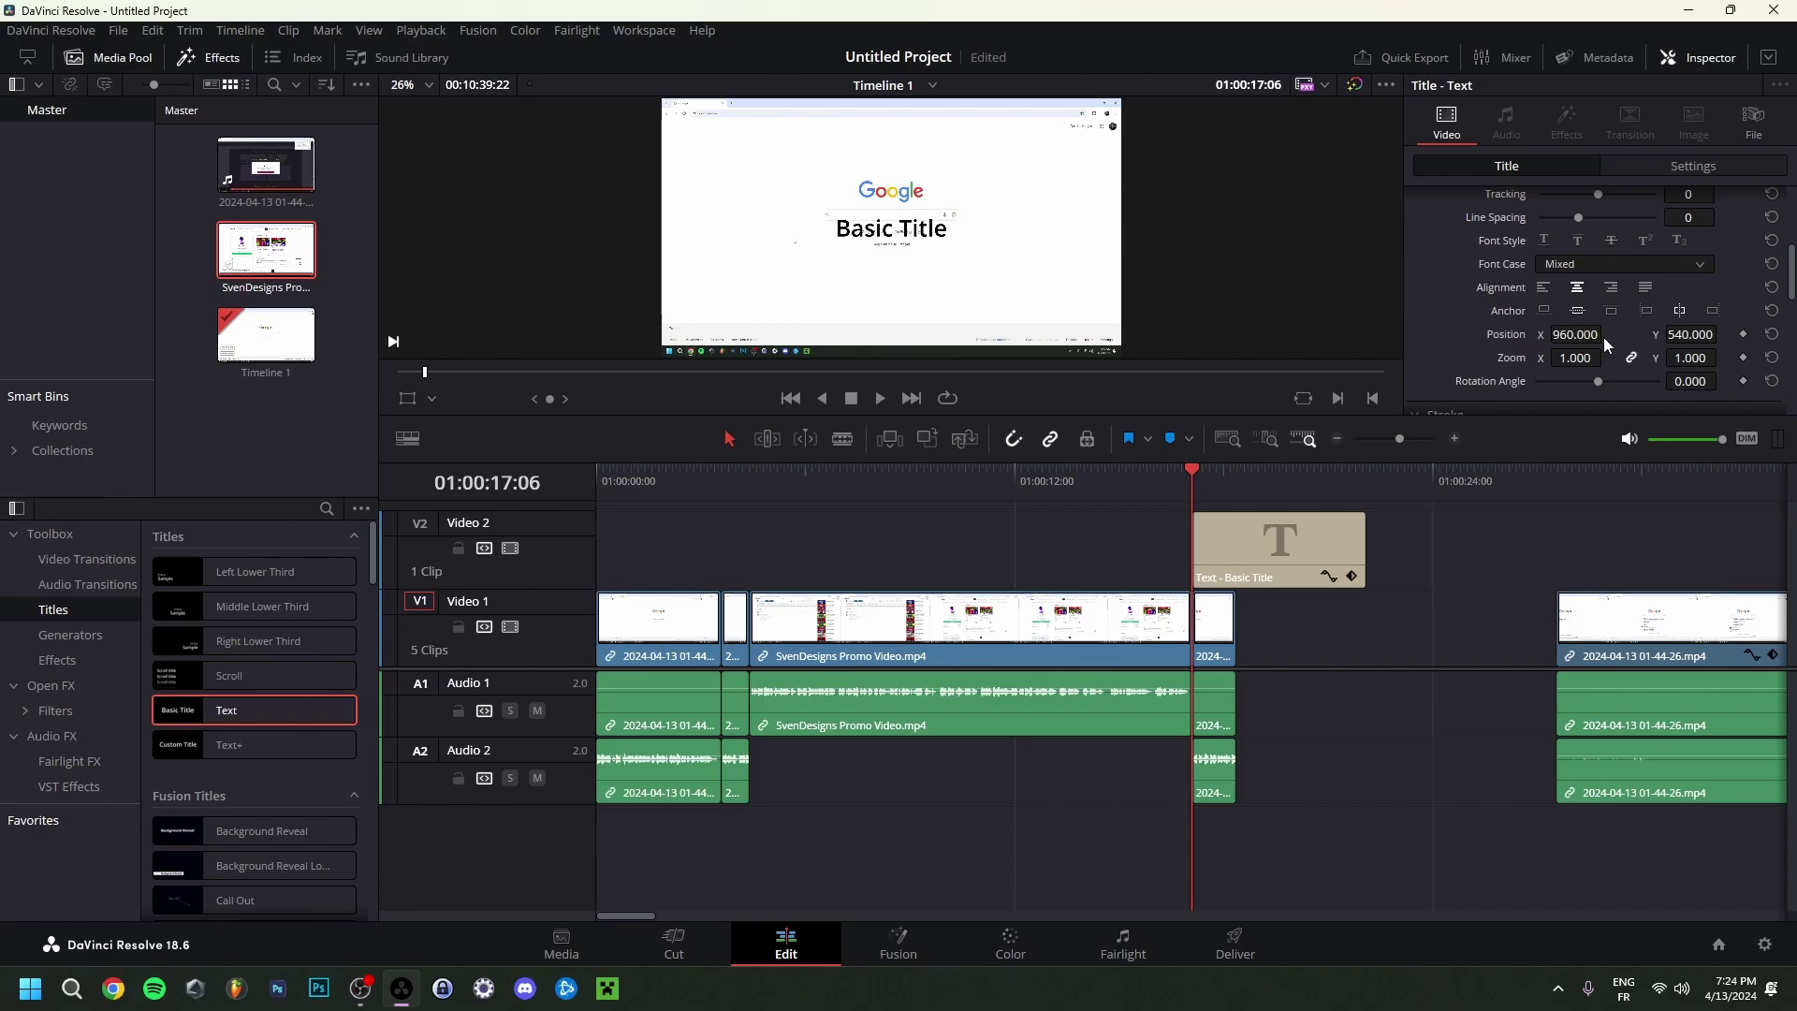
Keyframe the title's Position from Y 540 at 01:00:17:06 to Y 607 at 01:00:17:53 and play back the animation.
click(1744, 335)
click(1236, 471)
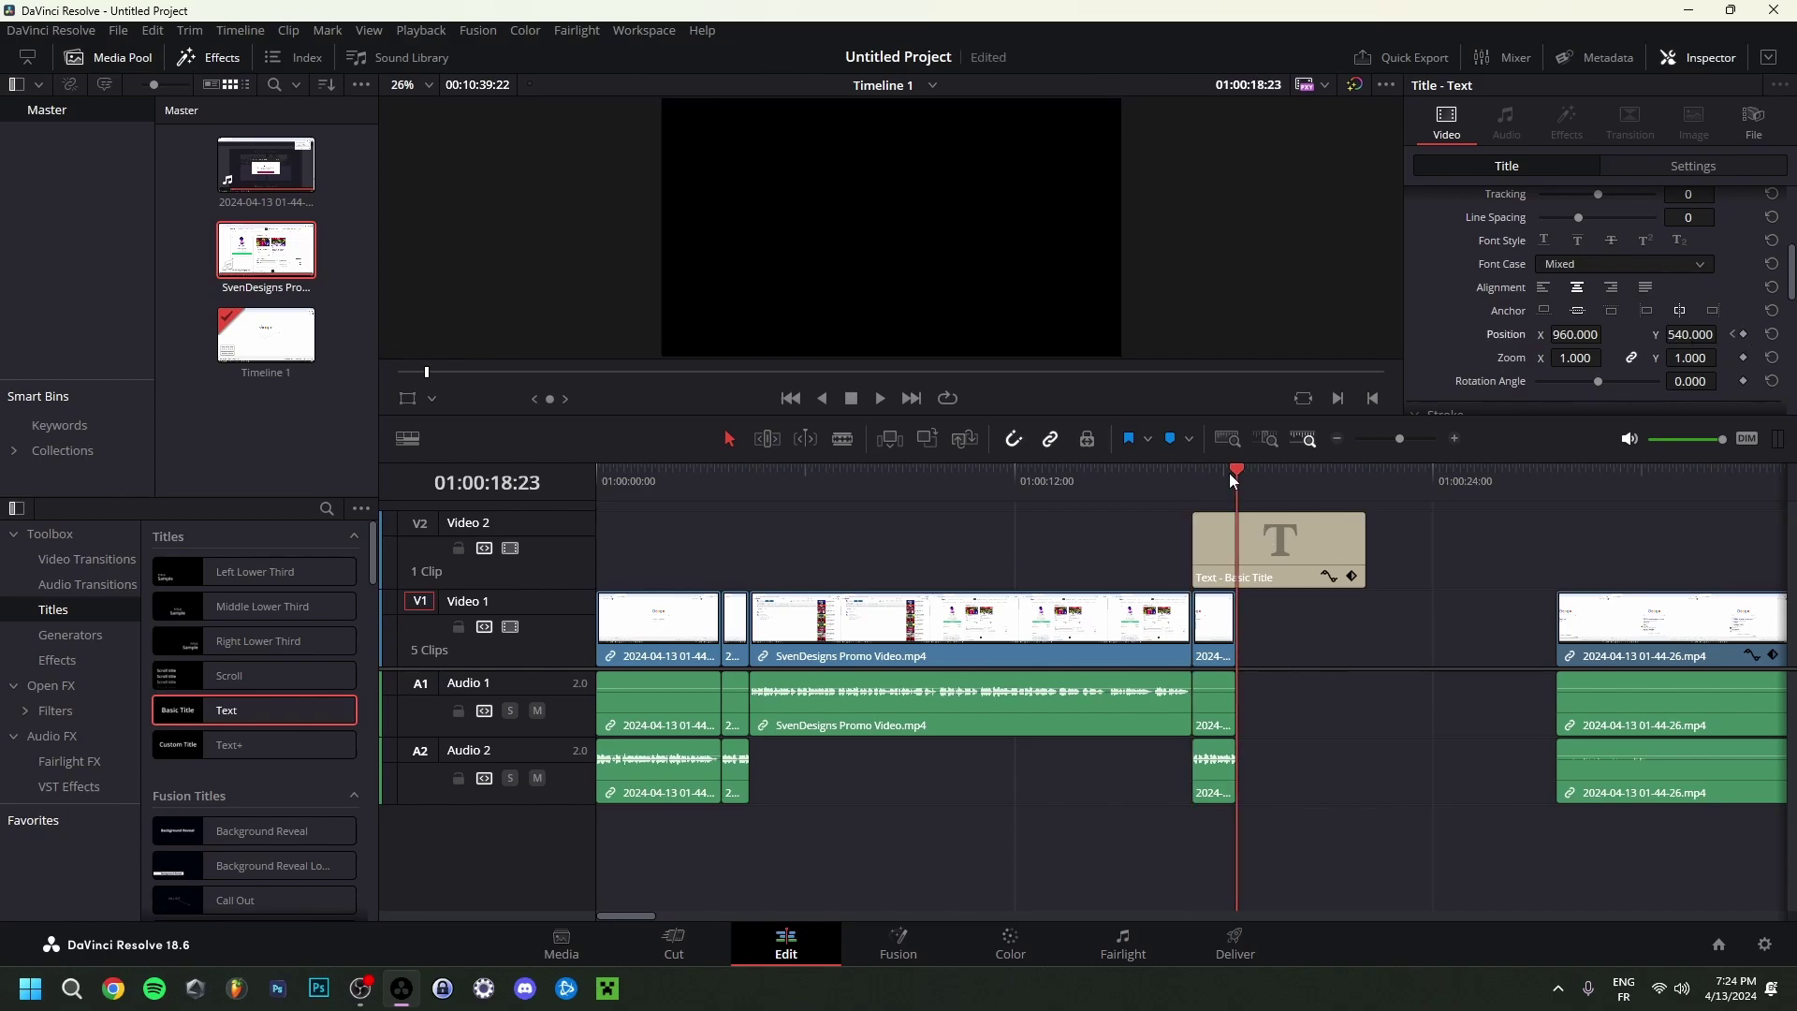
click(1220, 473)
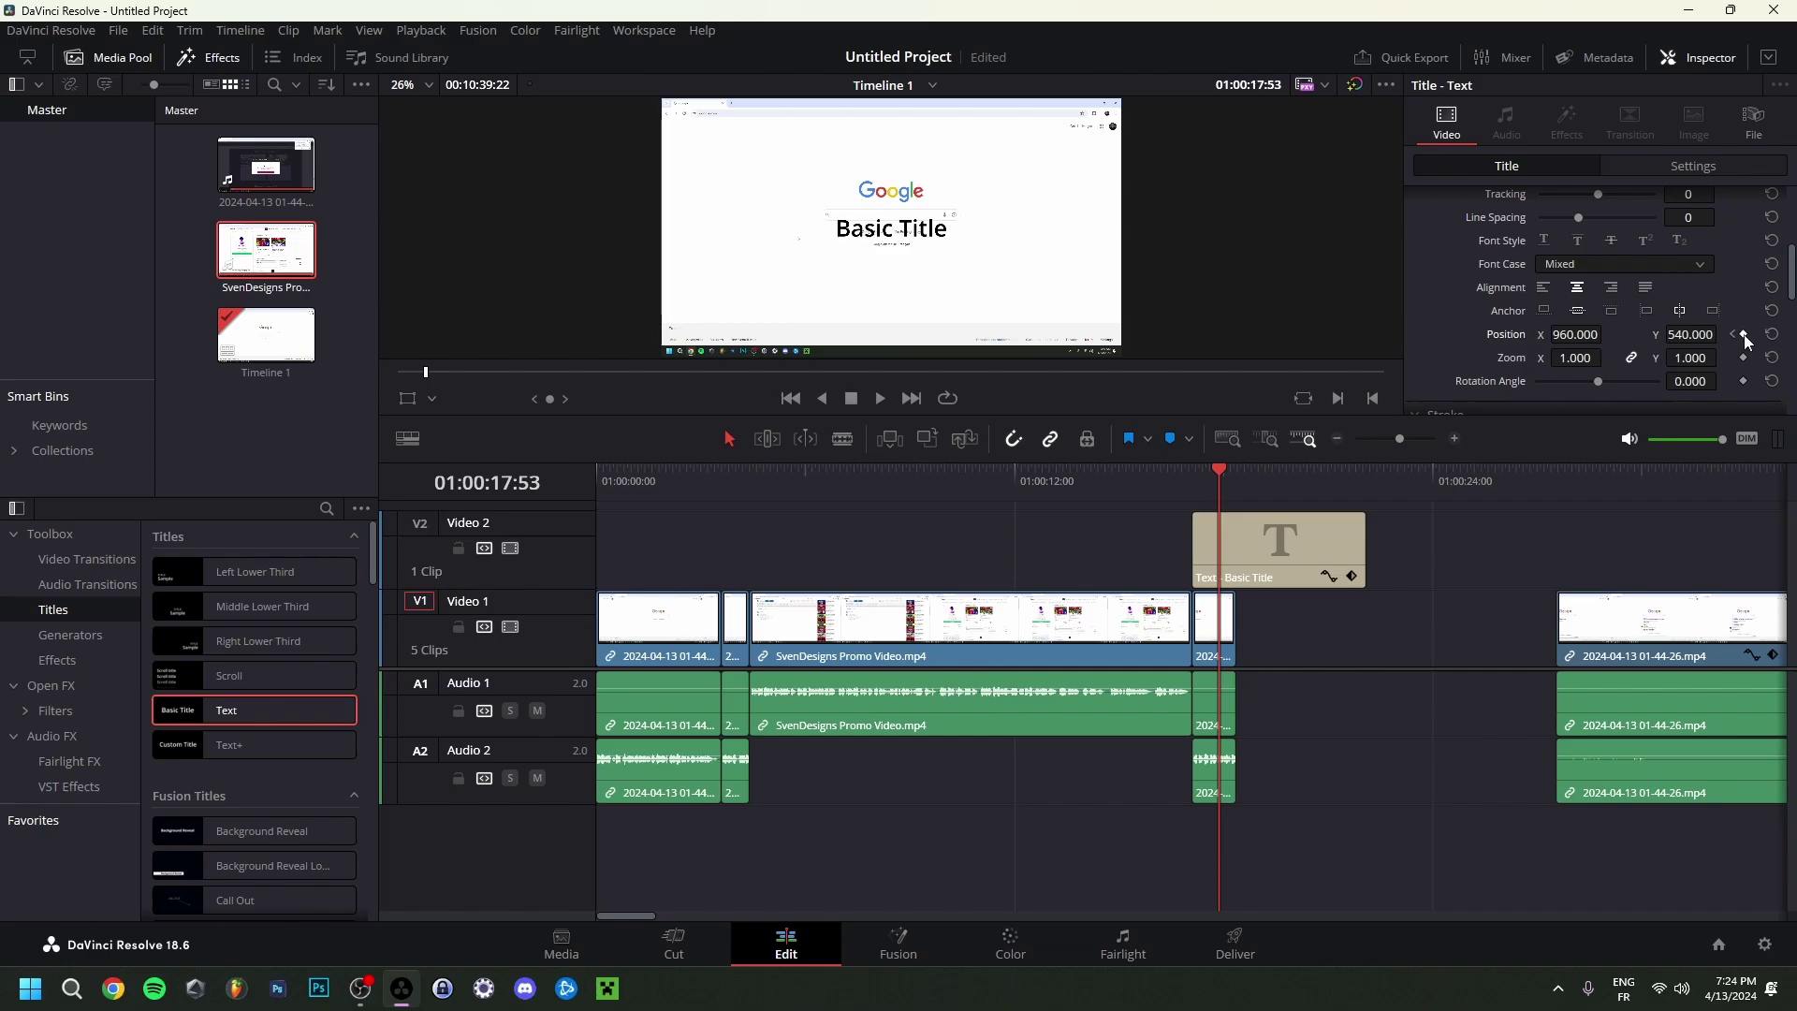
drag(1699, 334, 1722, 335)
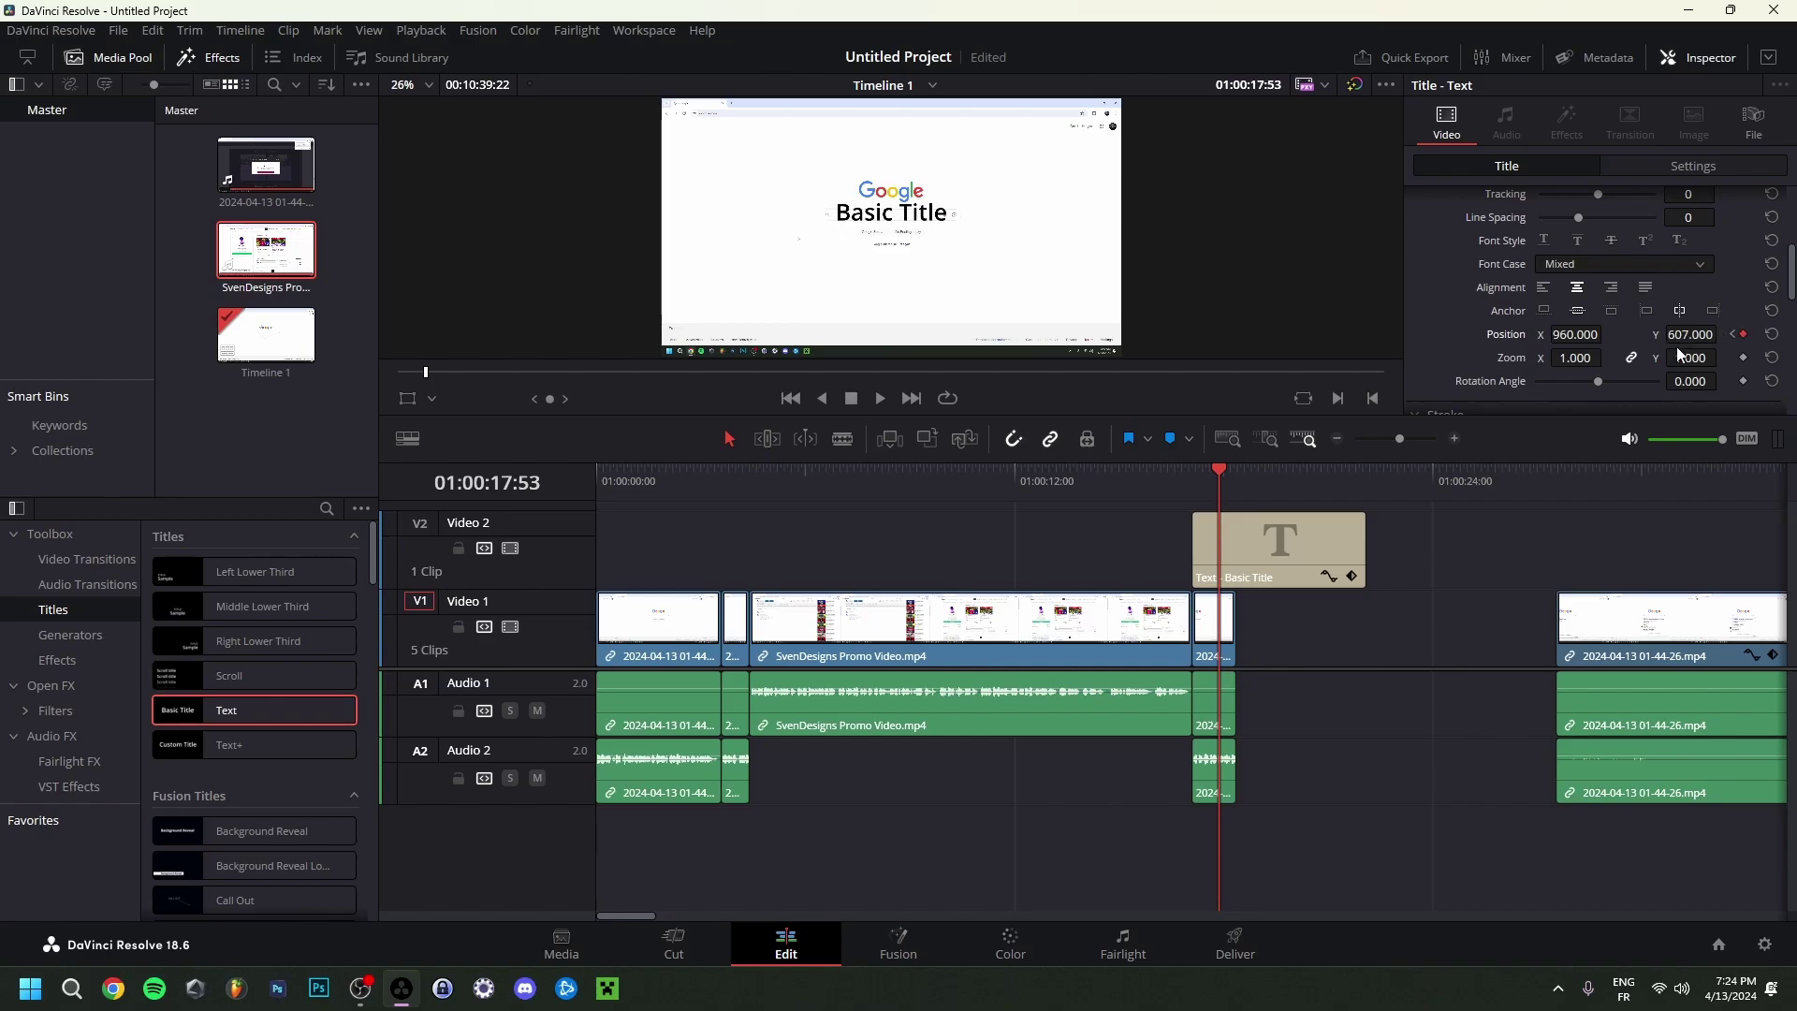
key(Up)
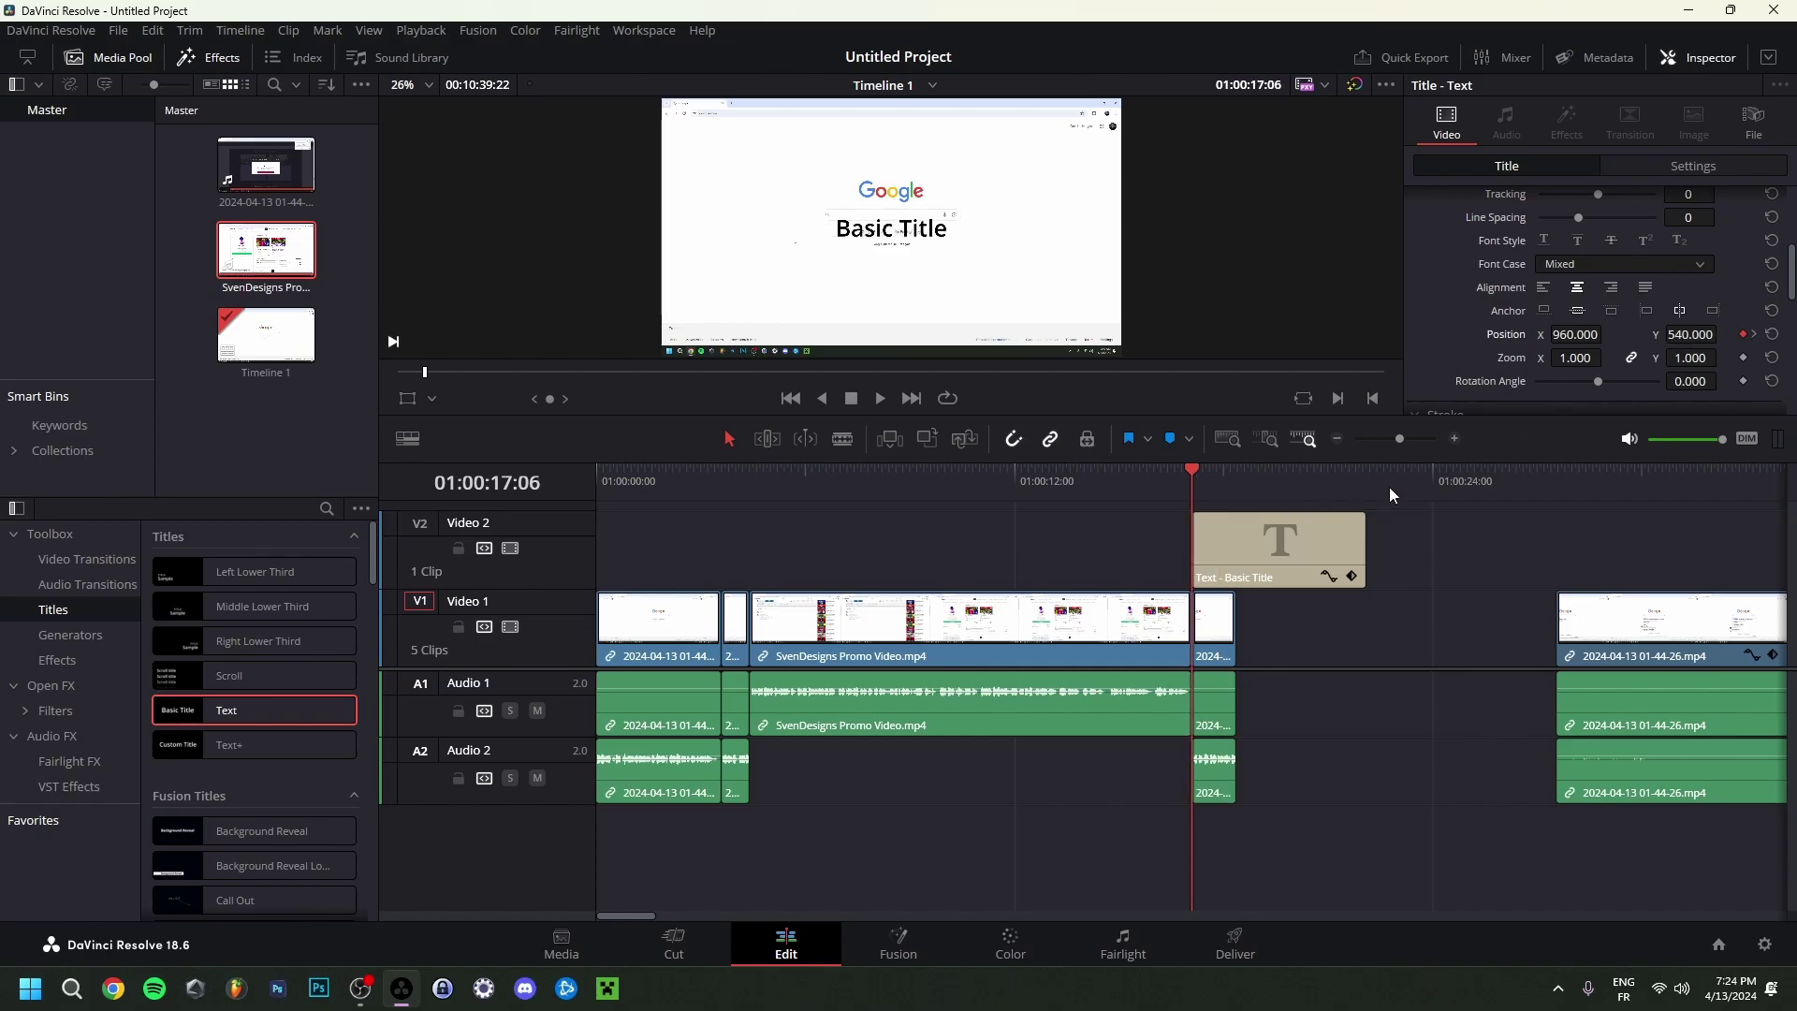
key(space)
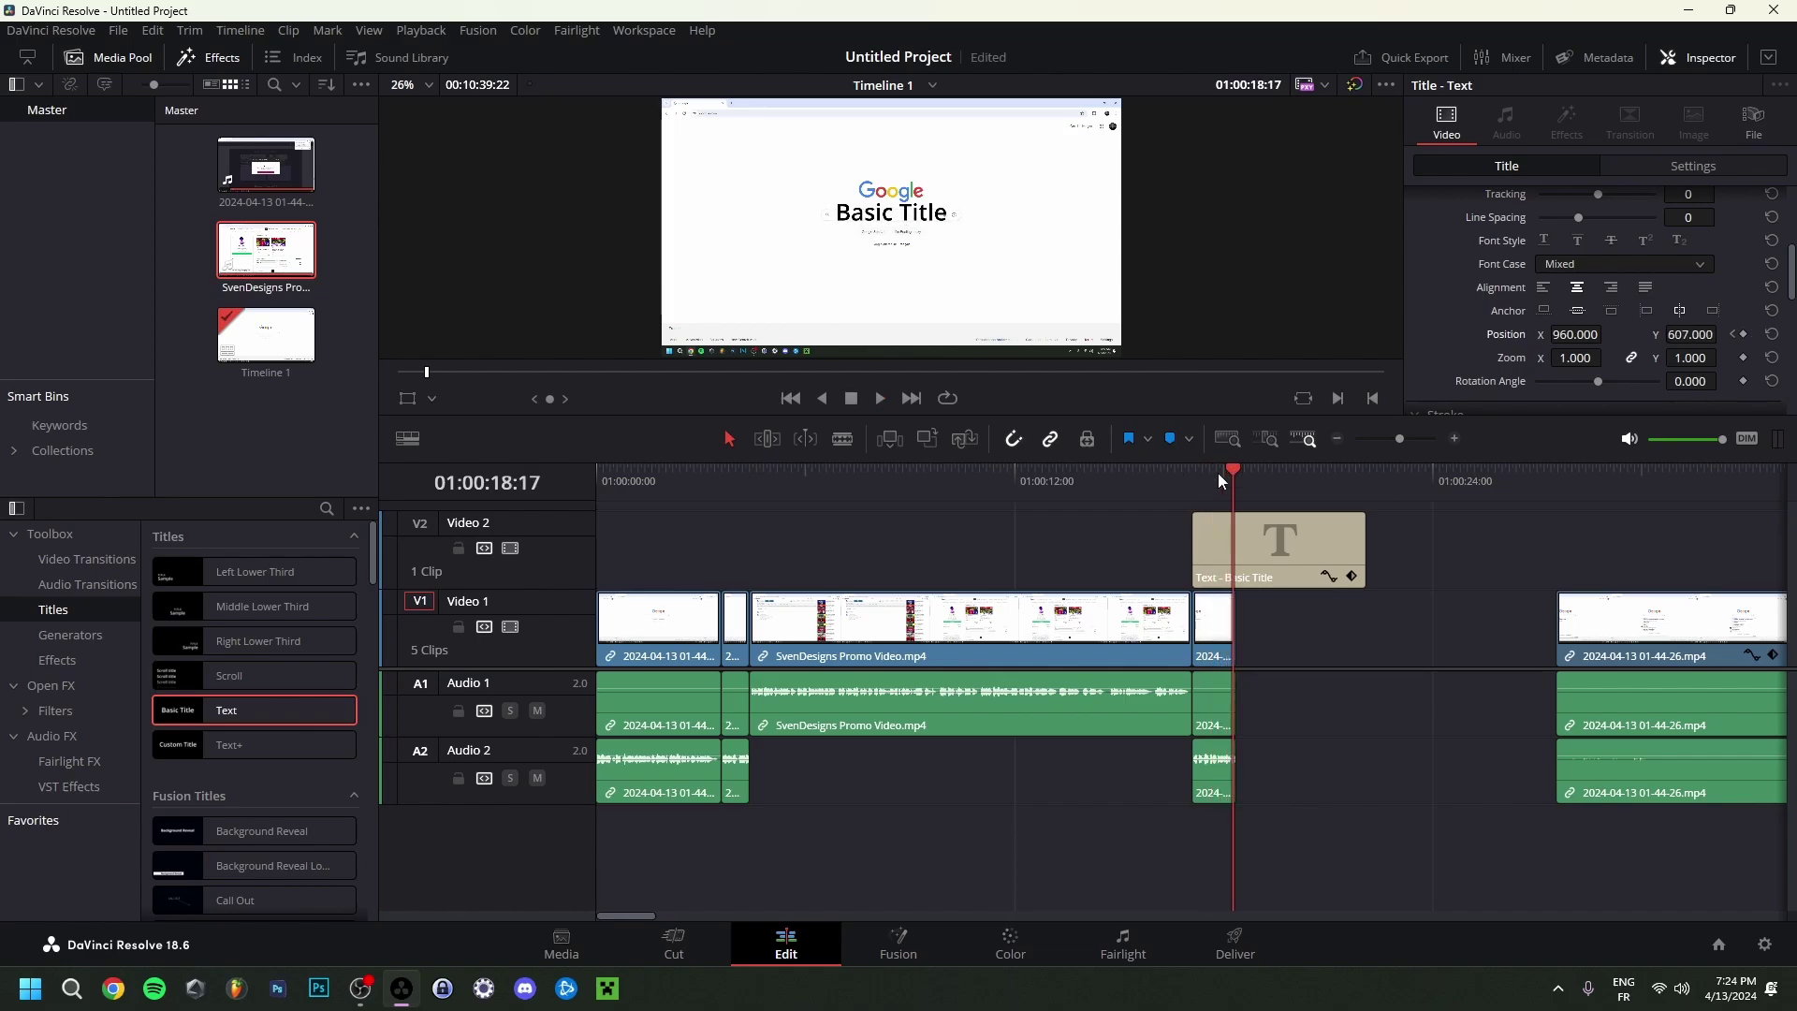
key(Up)
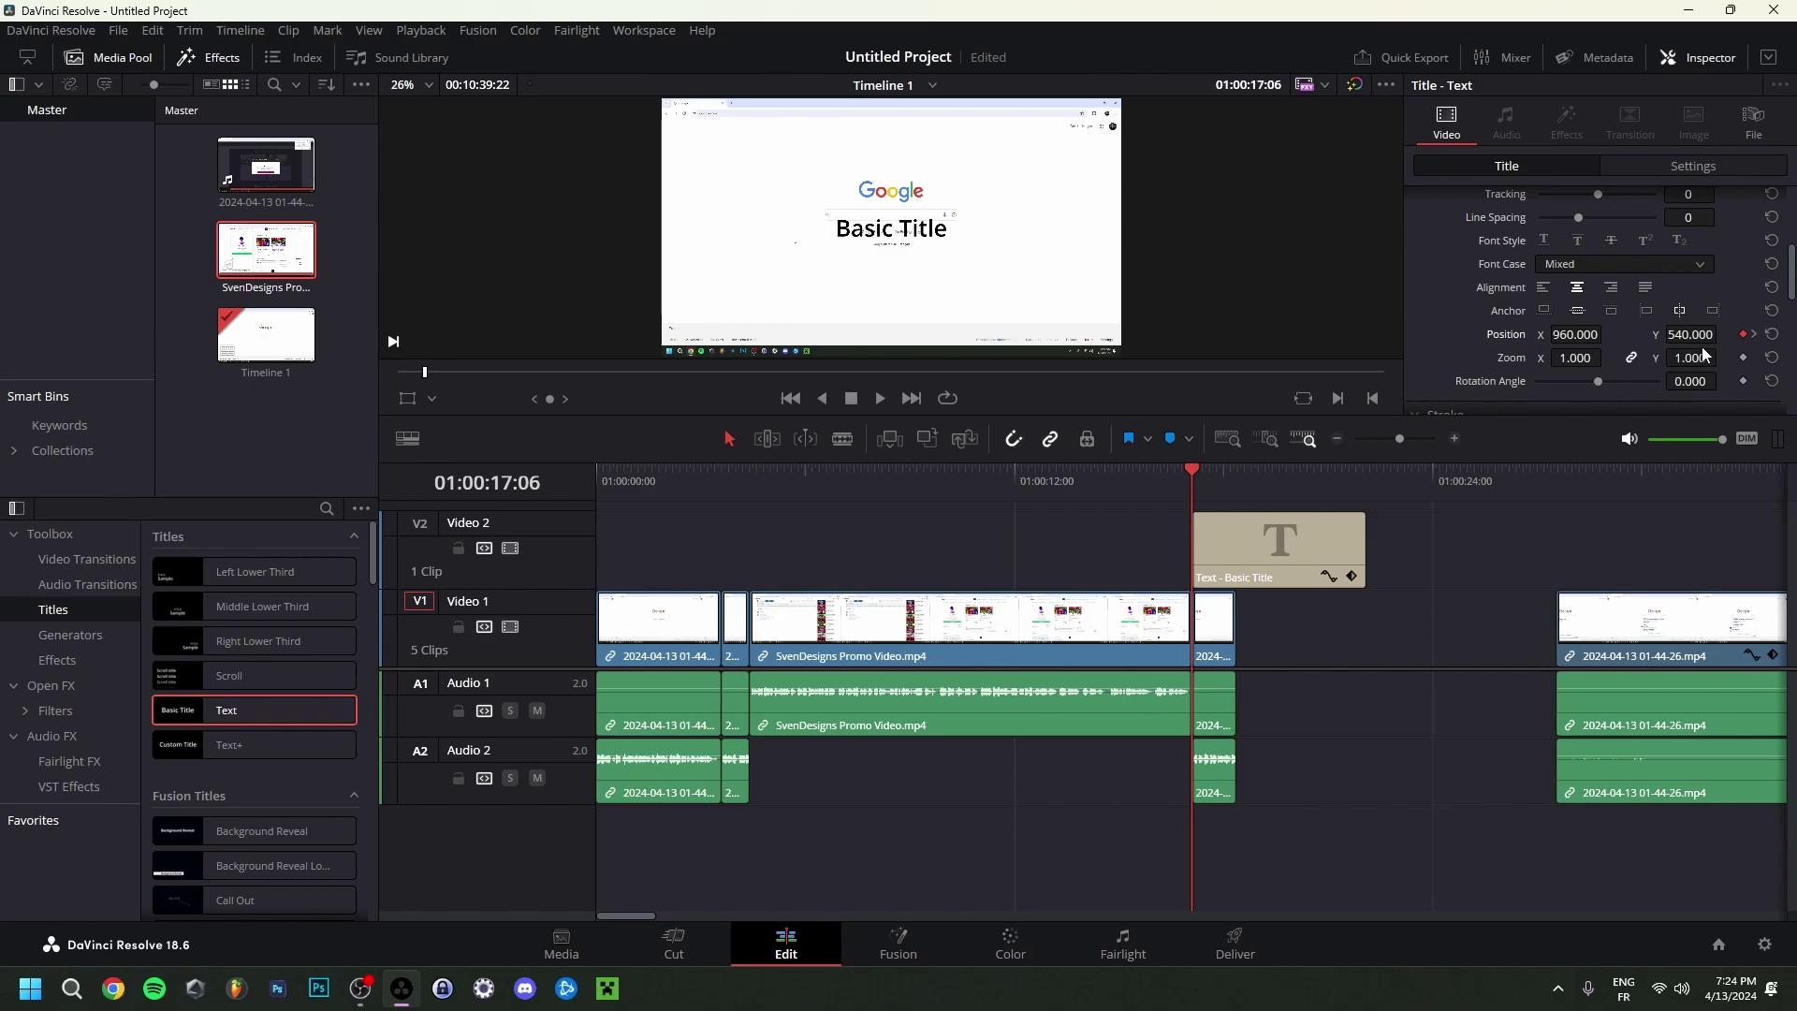
Delete the Basic Title clip from the Video 2 track.
right_click(1233, 543)
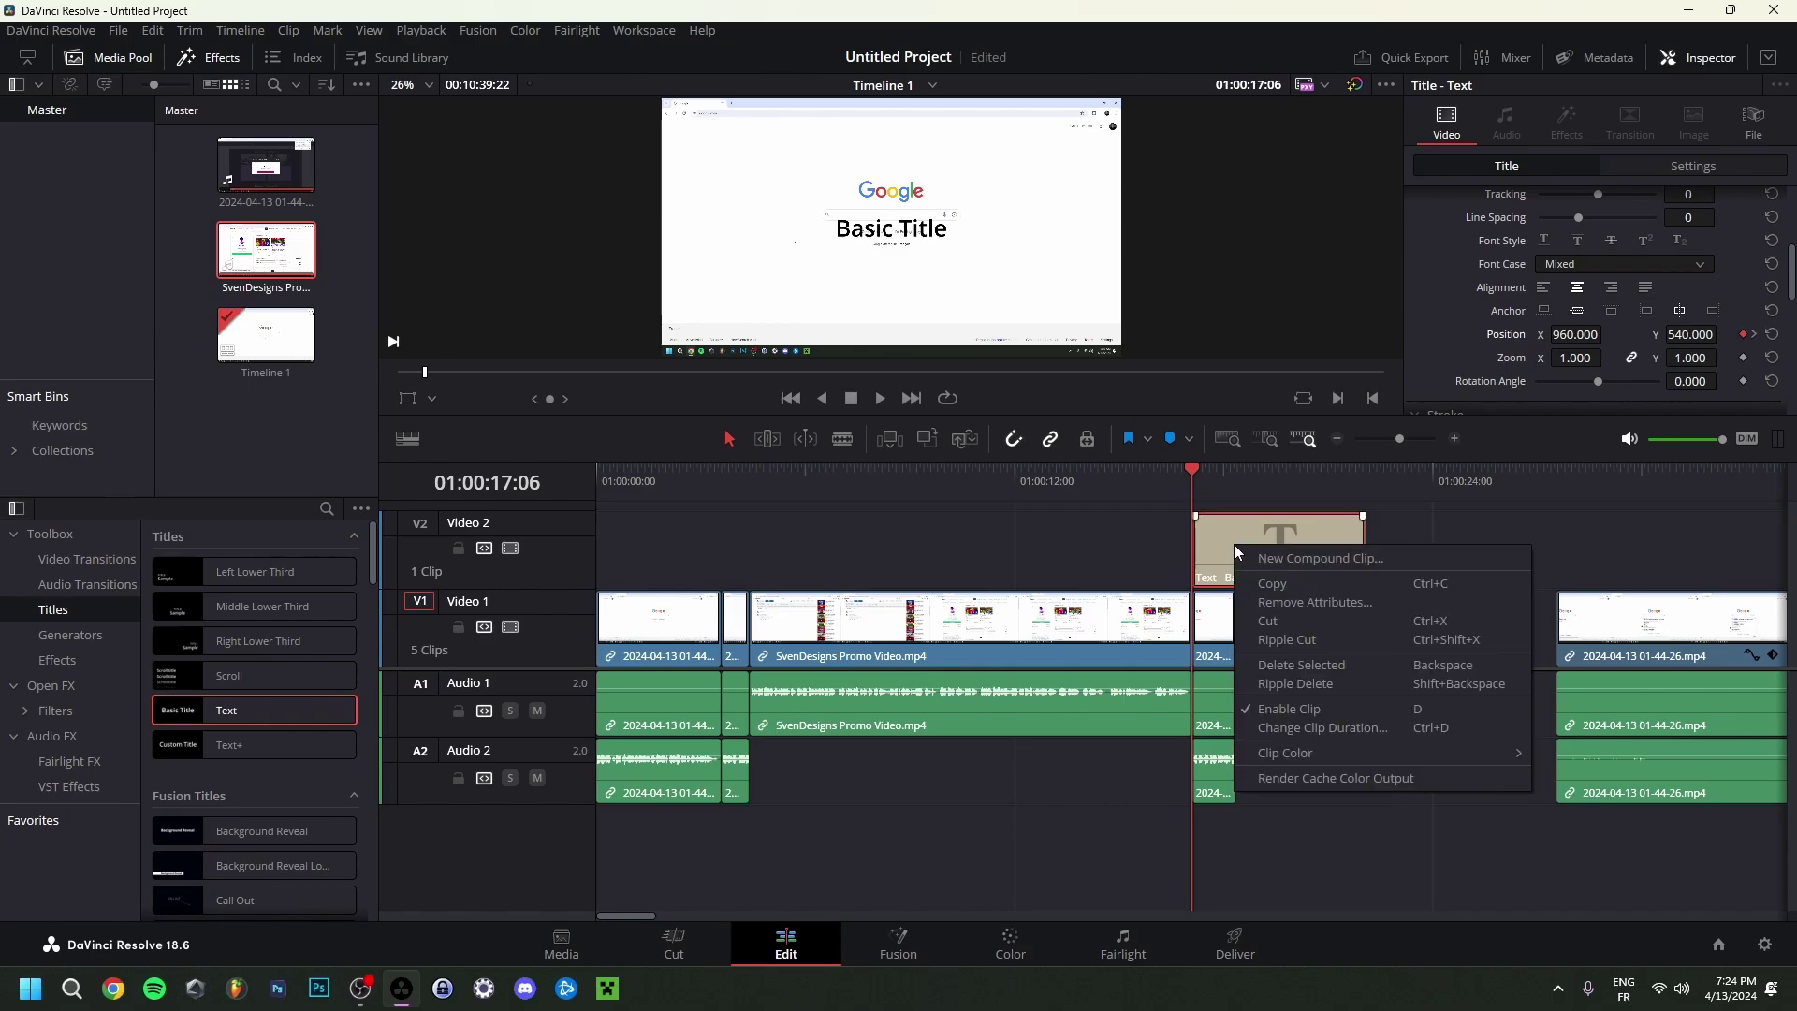
click(1272, 547)
click(1218, 539)
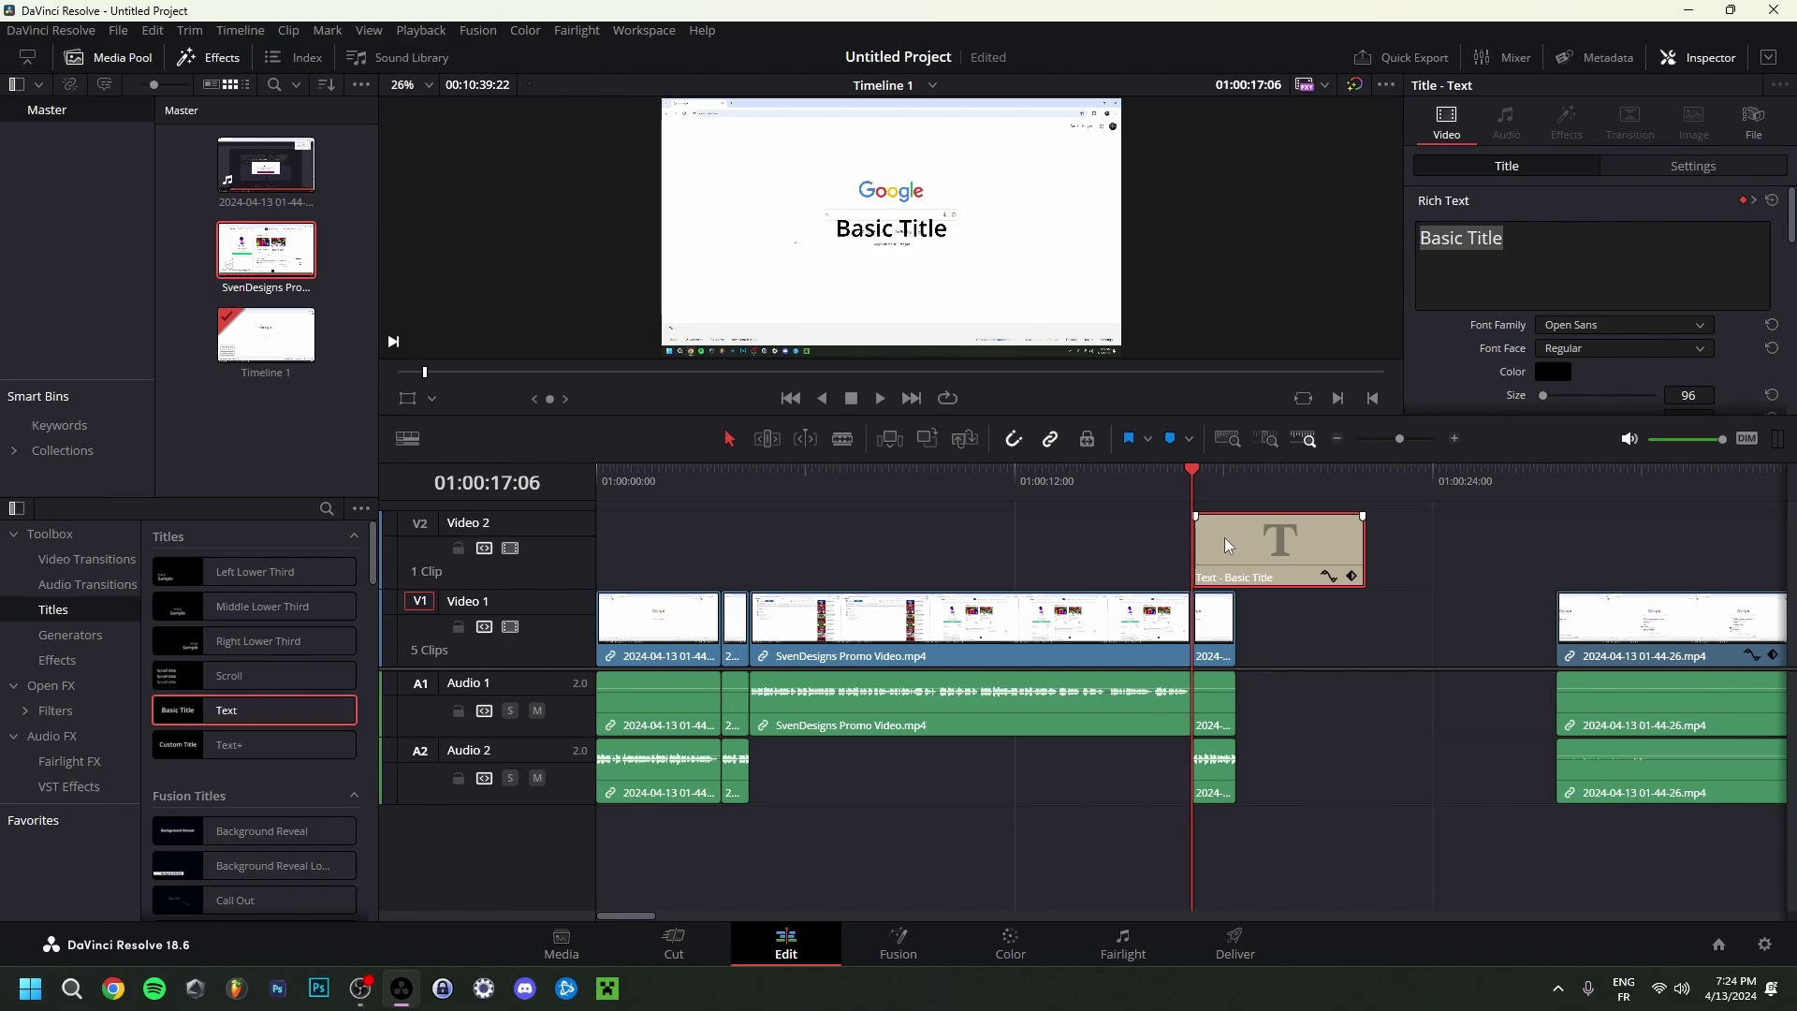
right_click(1223, 545)
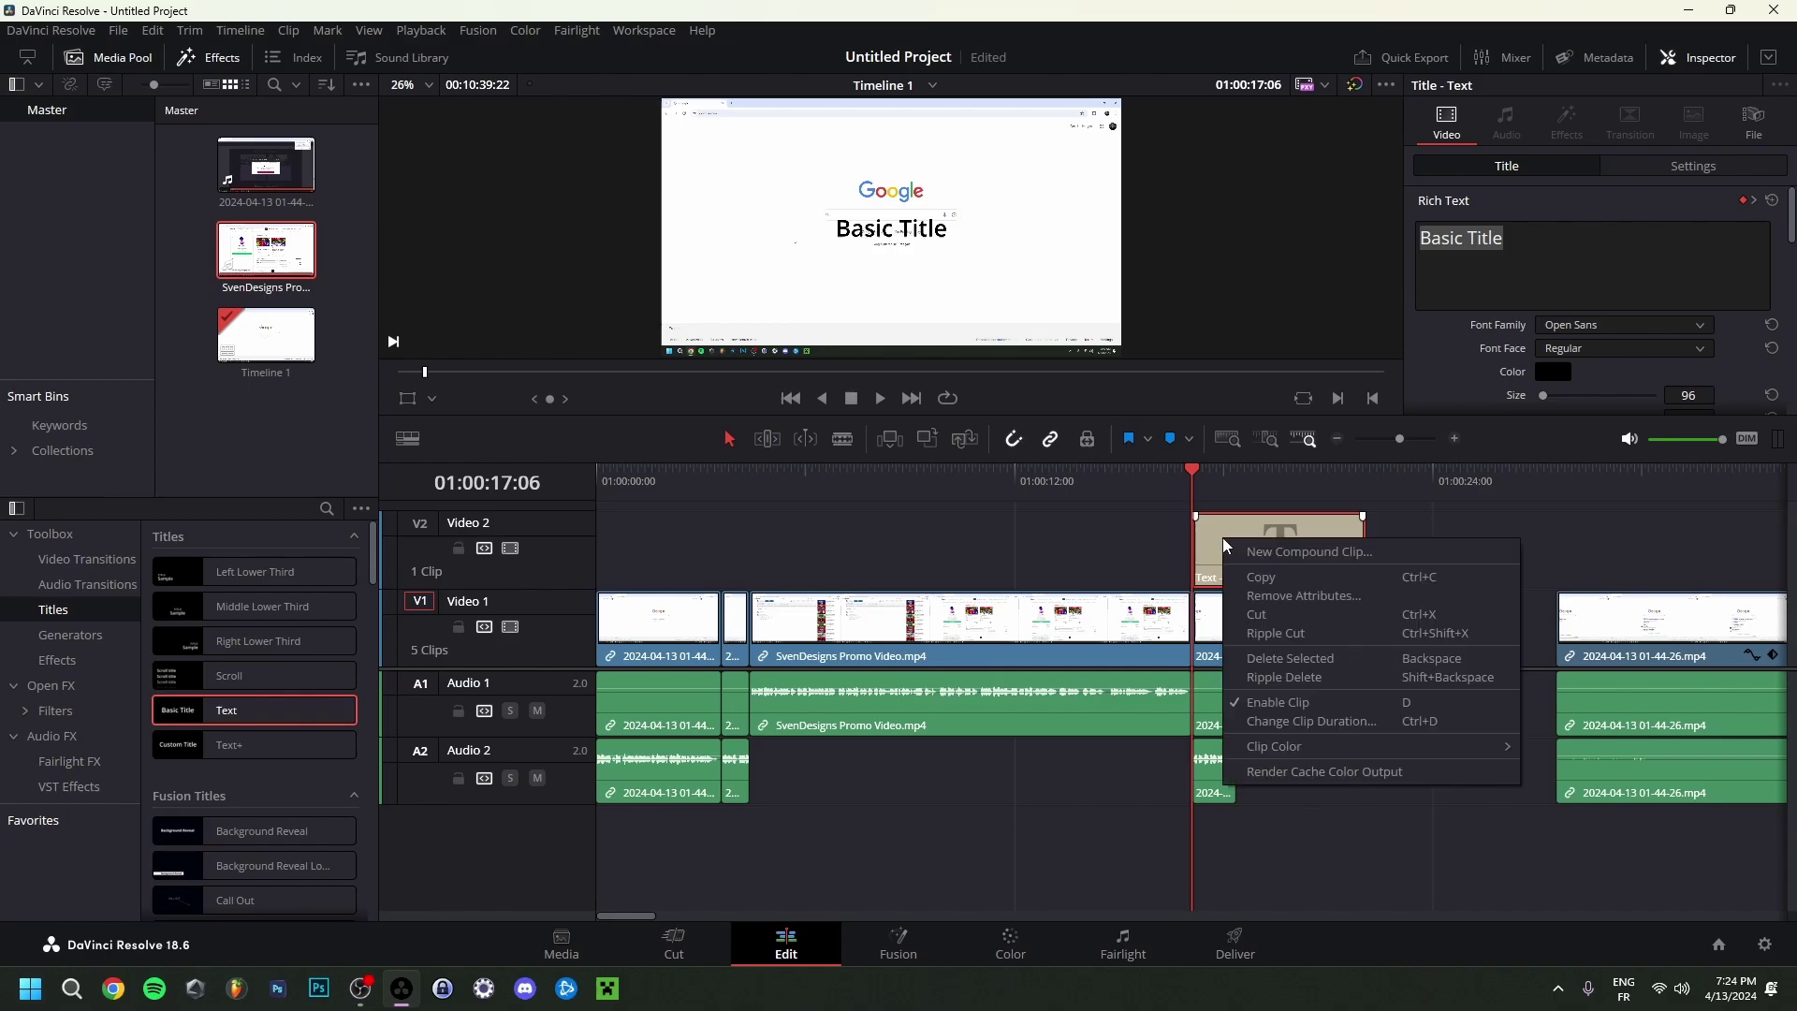
click(1289, 659)
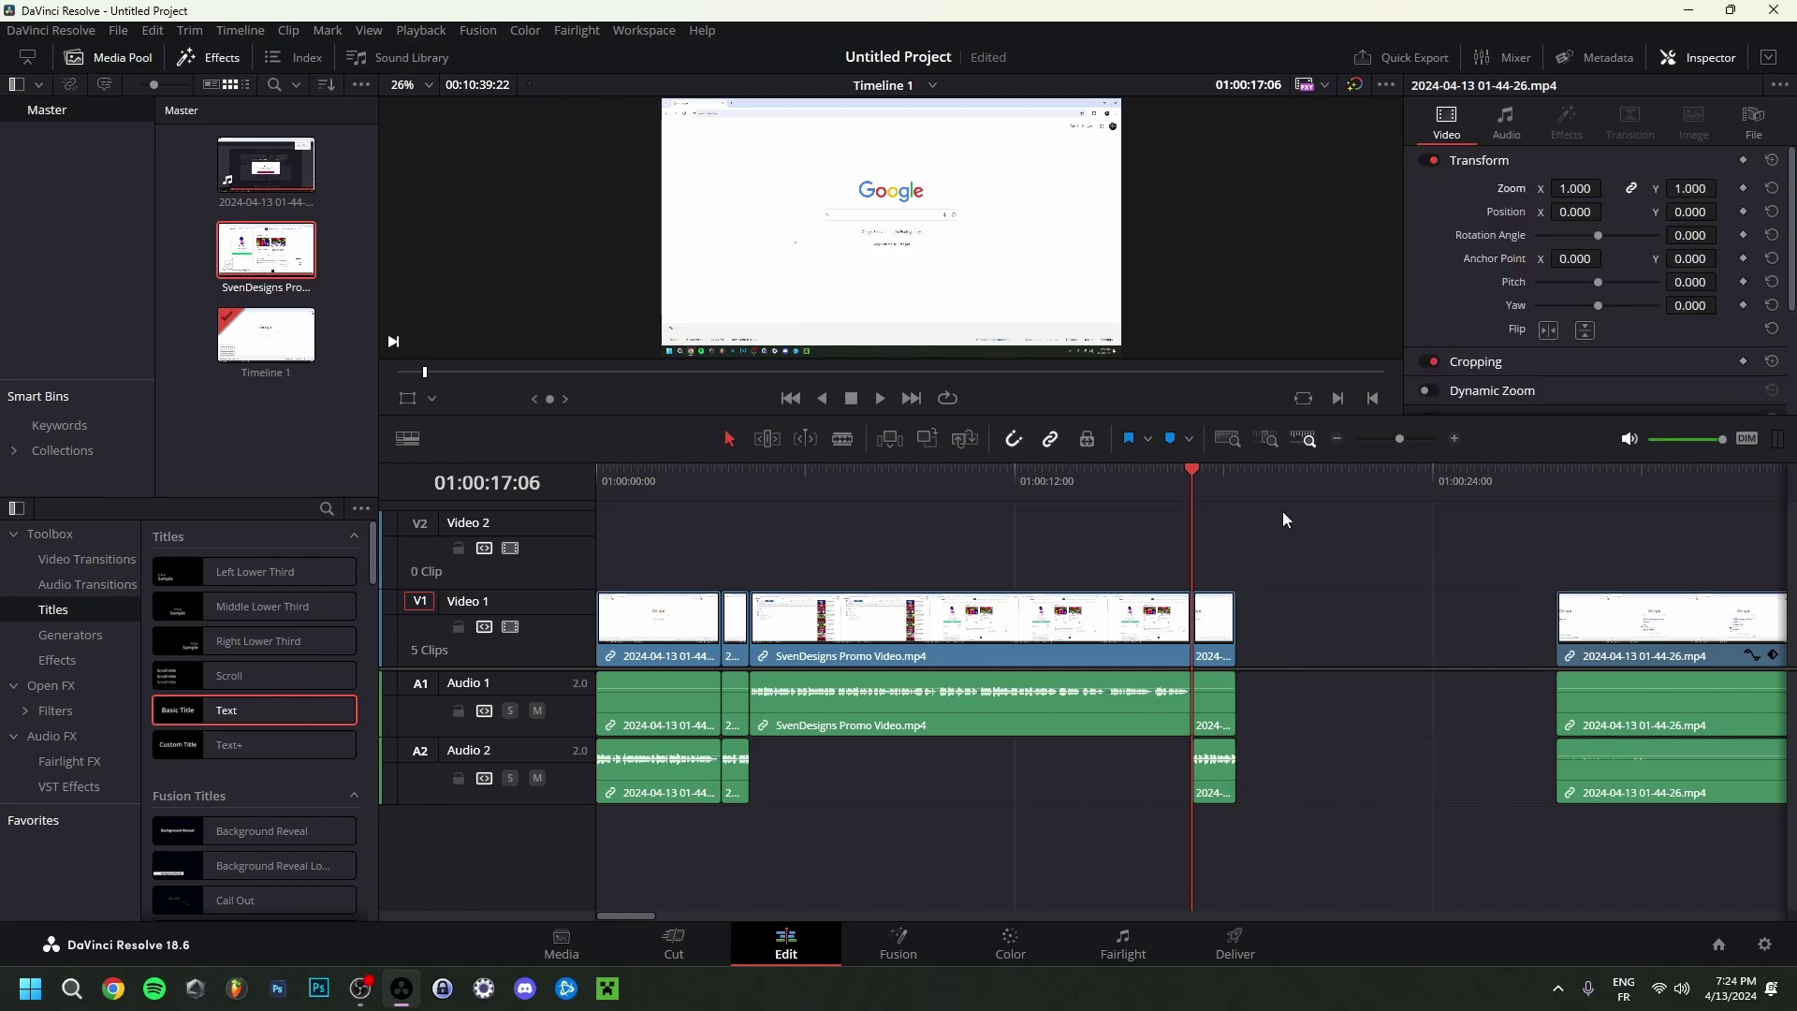
Spread the promo clip and the short piece after it apart on the timeline, and unlink the promo's video and audio.
drag(1221, 635, 1501, 635)
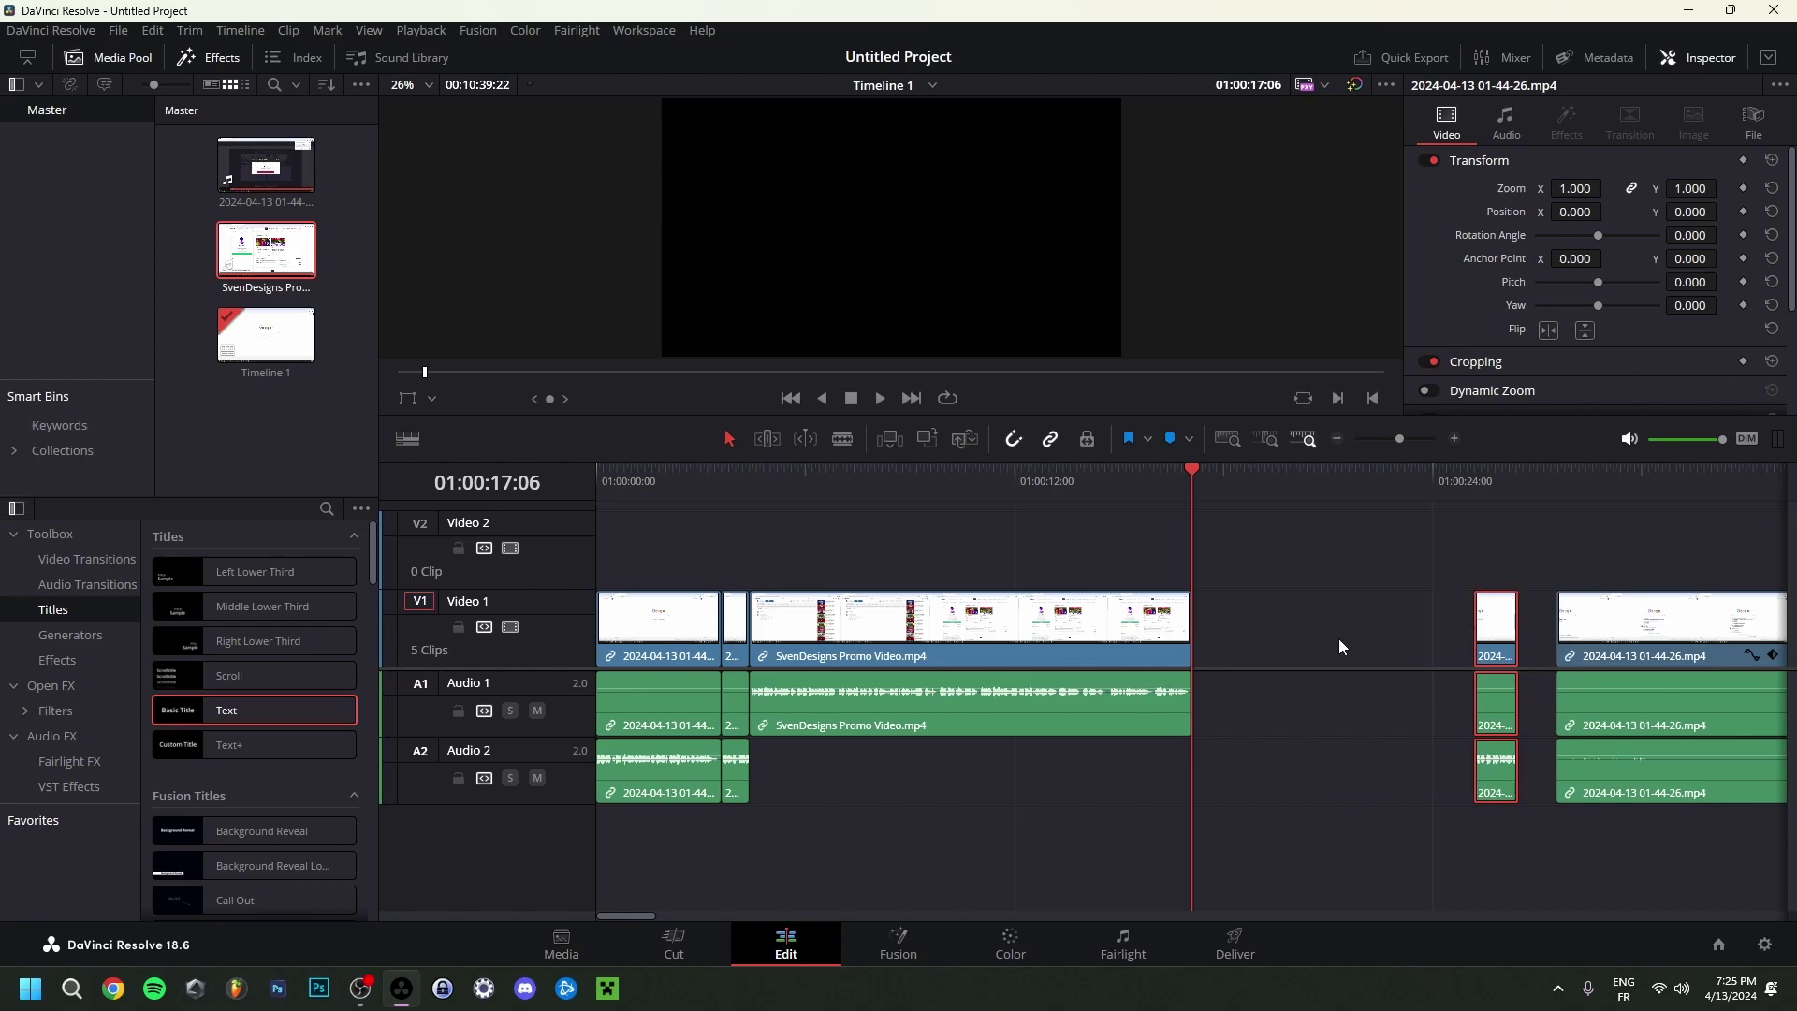
drag(963, 638, 1056, 638)
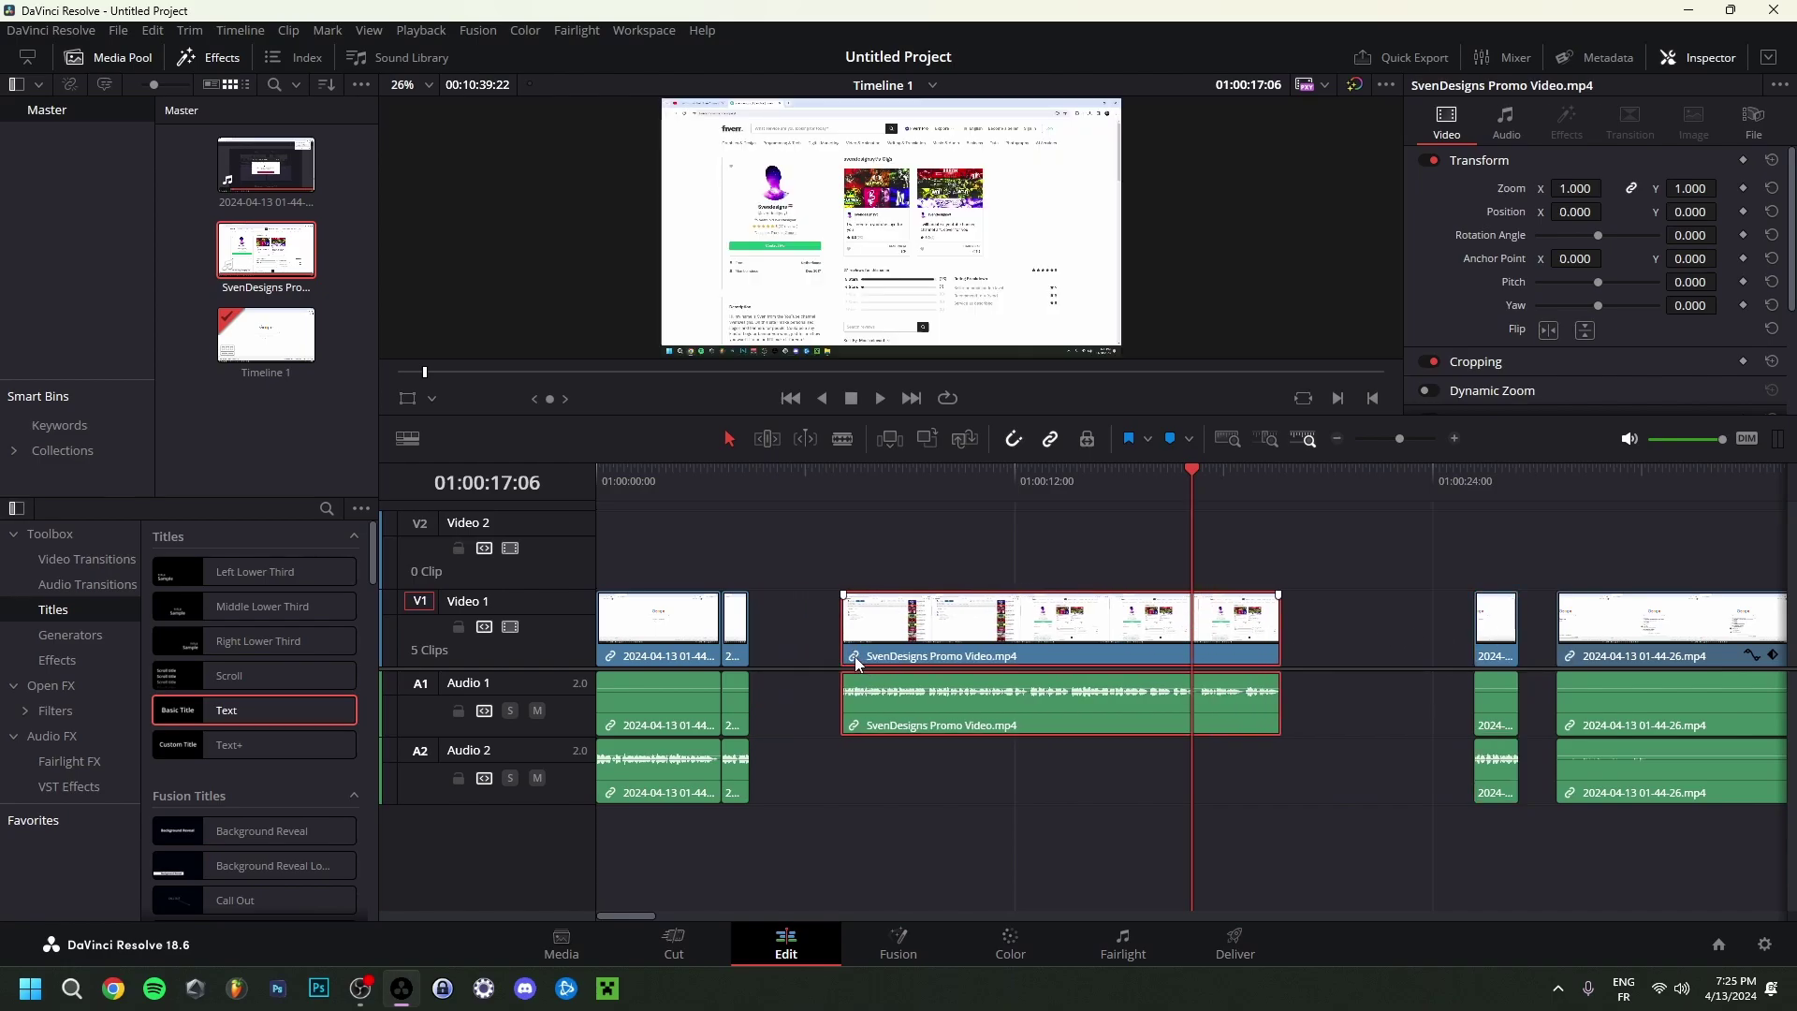
right_click(858, 660)
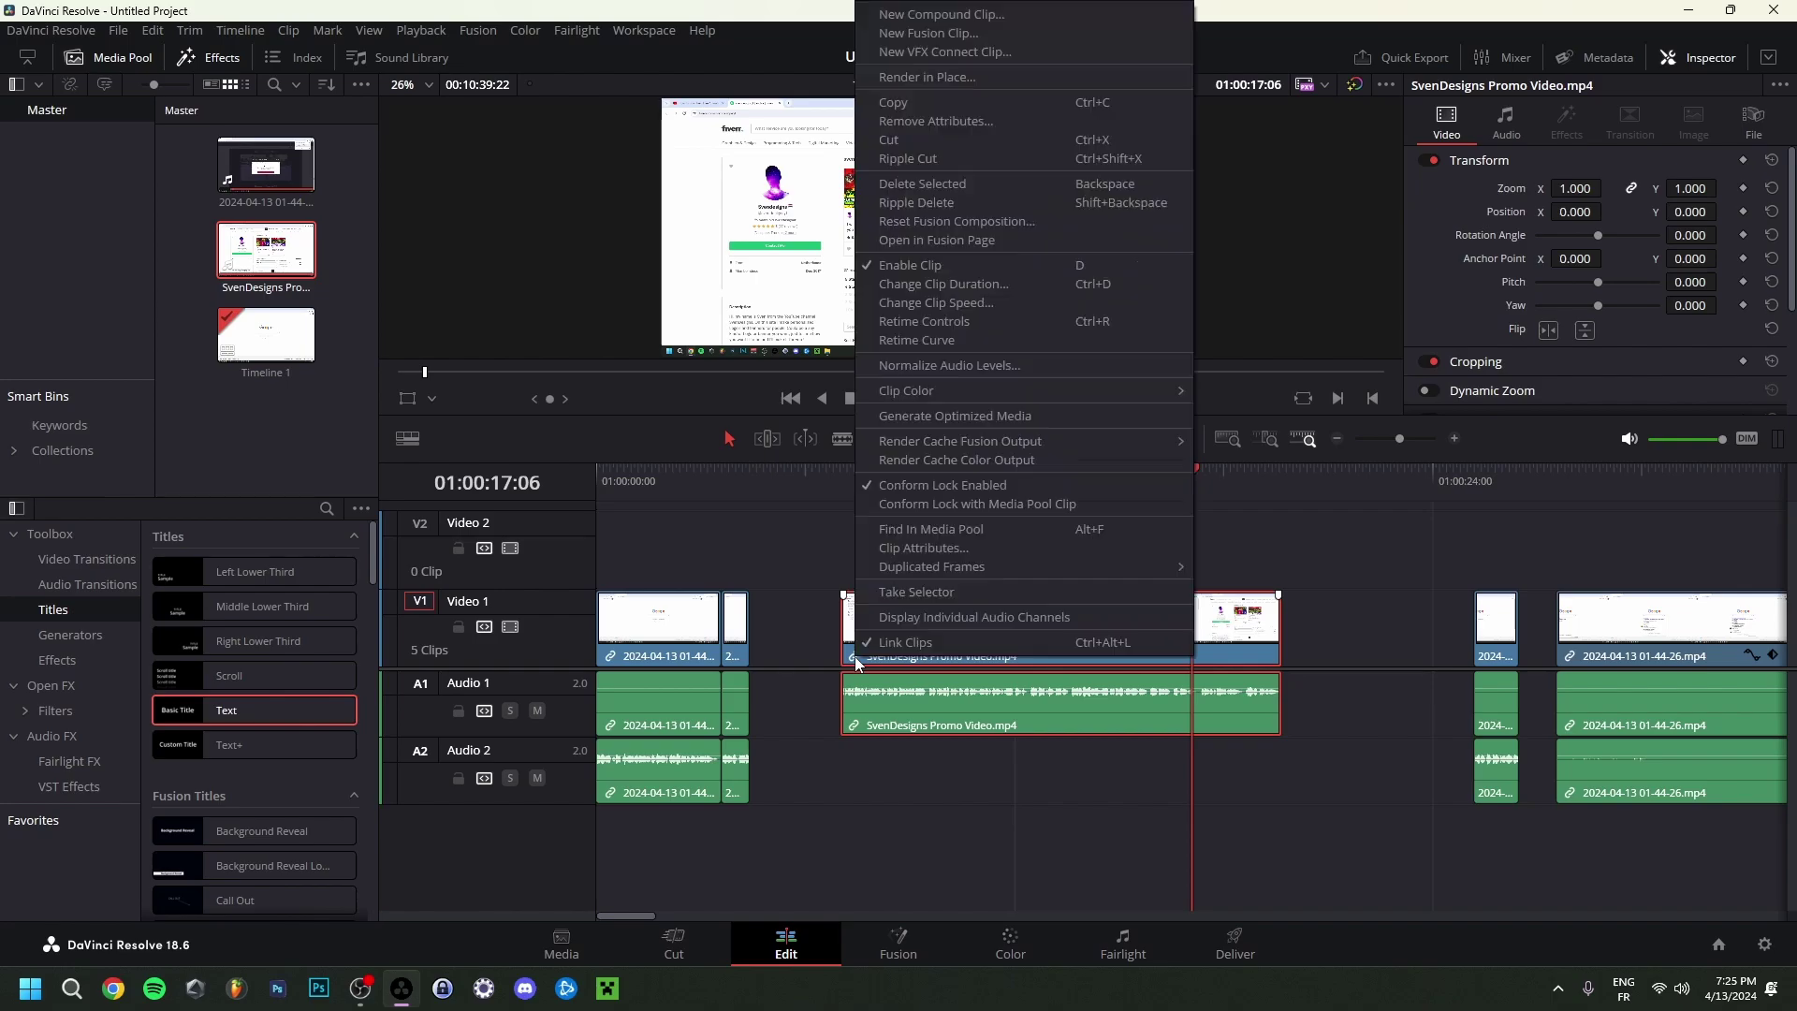
click(900, 644)
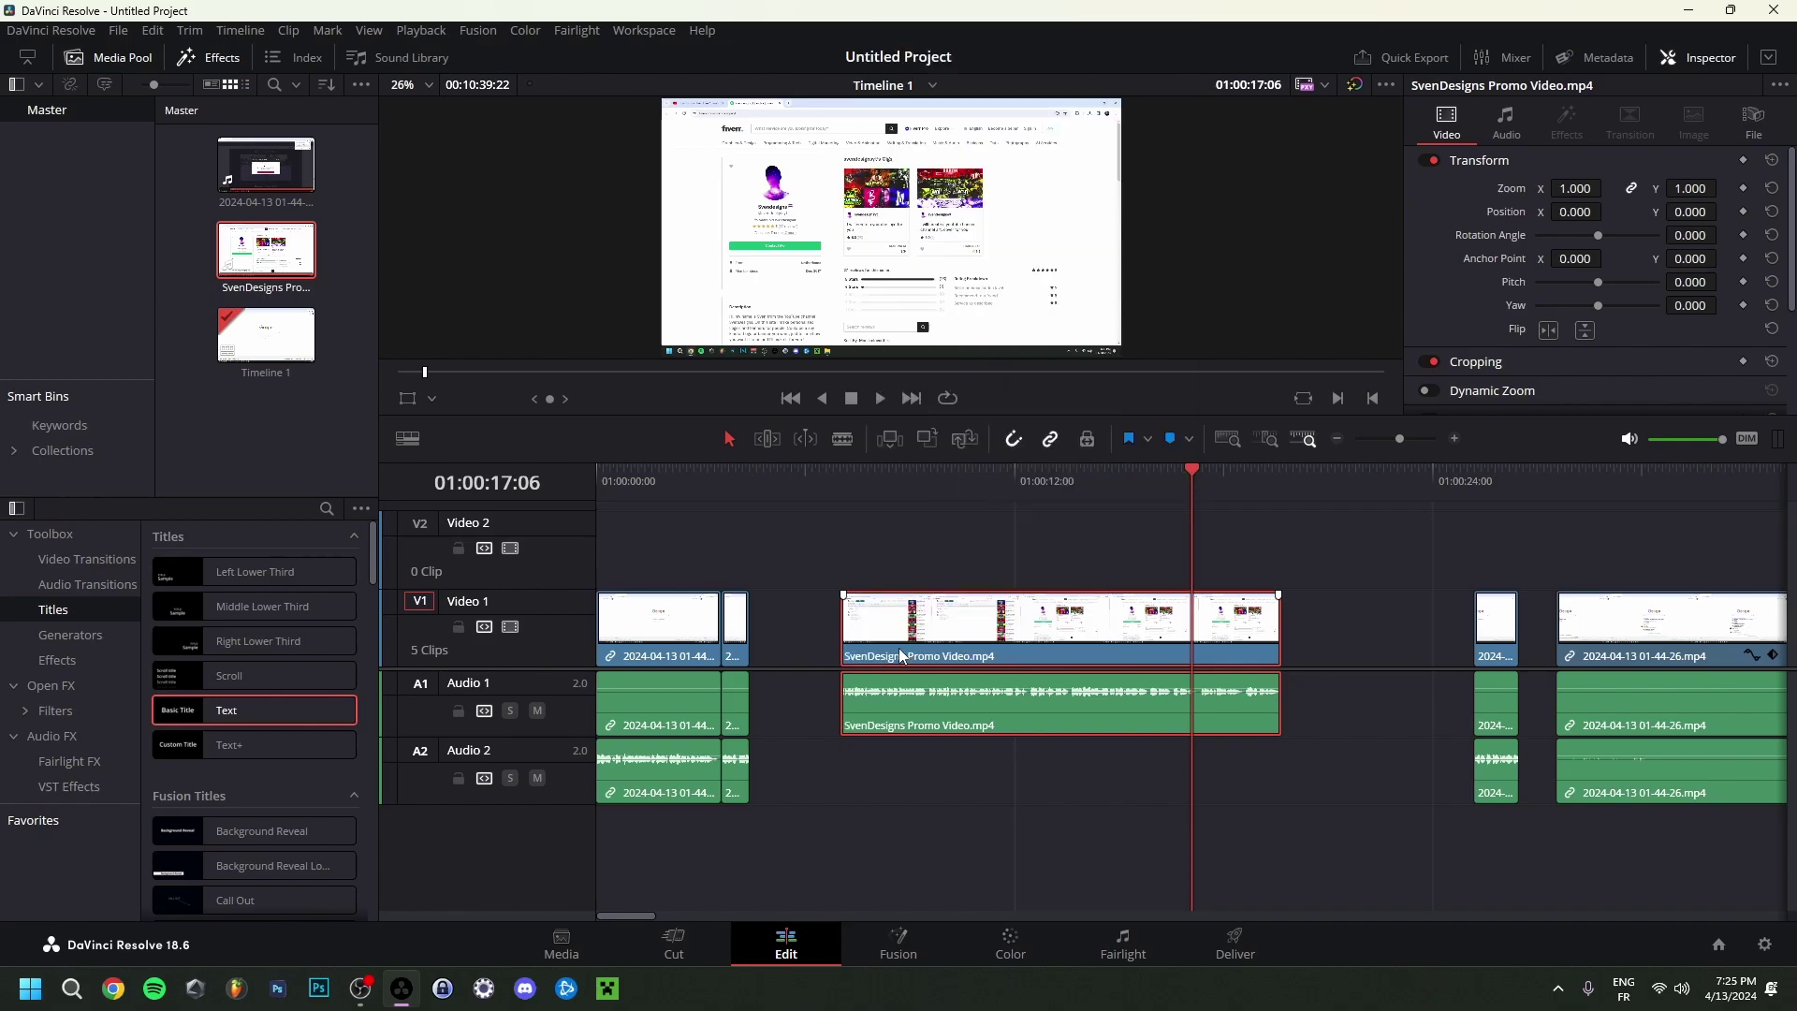
click(859, 541)
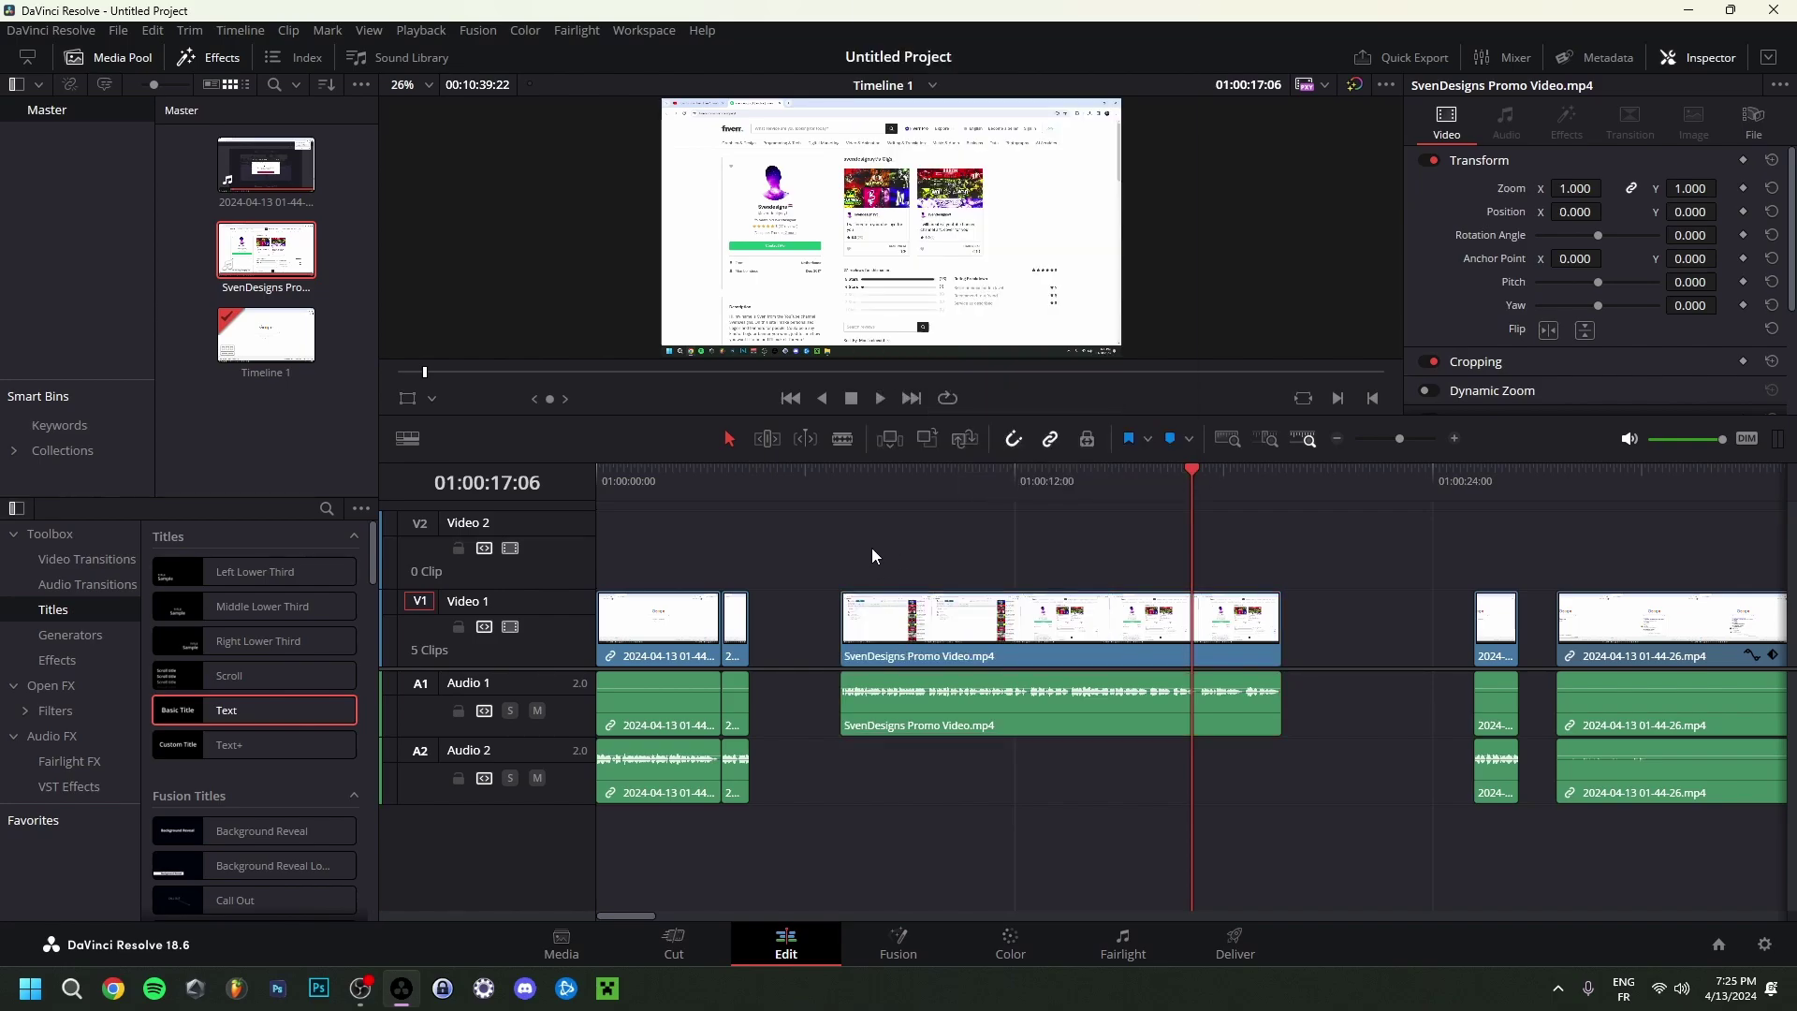
Move the promo's unlinked video and audio independently of each other and line their starts up again.
drag(872, 634, 924, 644)
mouse_move(940, 729)
mouse_down()
mouse_move(872, 729)
mouse_move(967, 729)
mouse_up()
drag(974, 629, 939, 628)
click(849, 535)
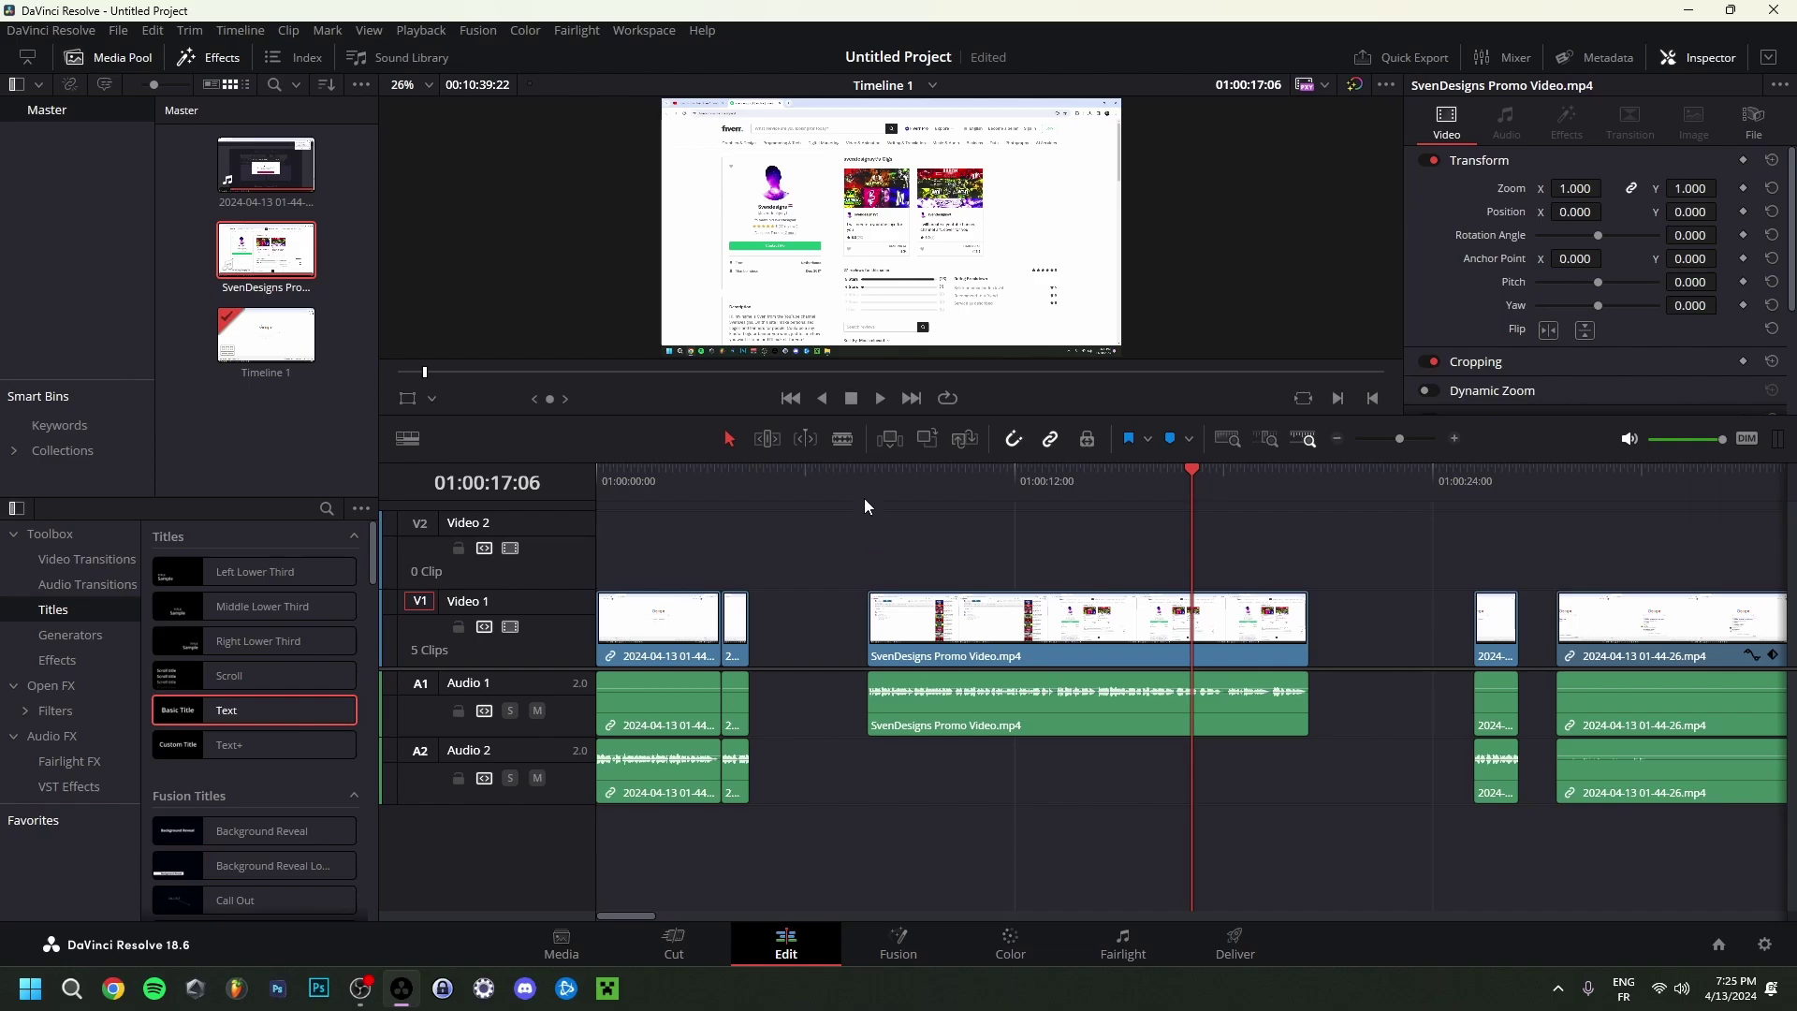
click(863, 493)
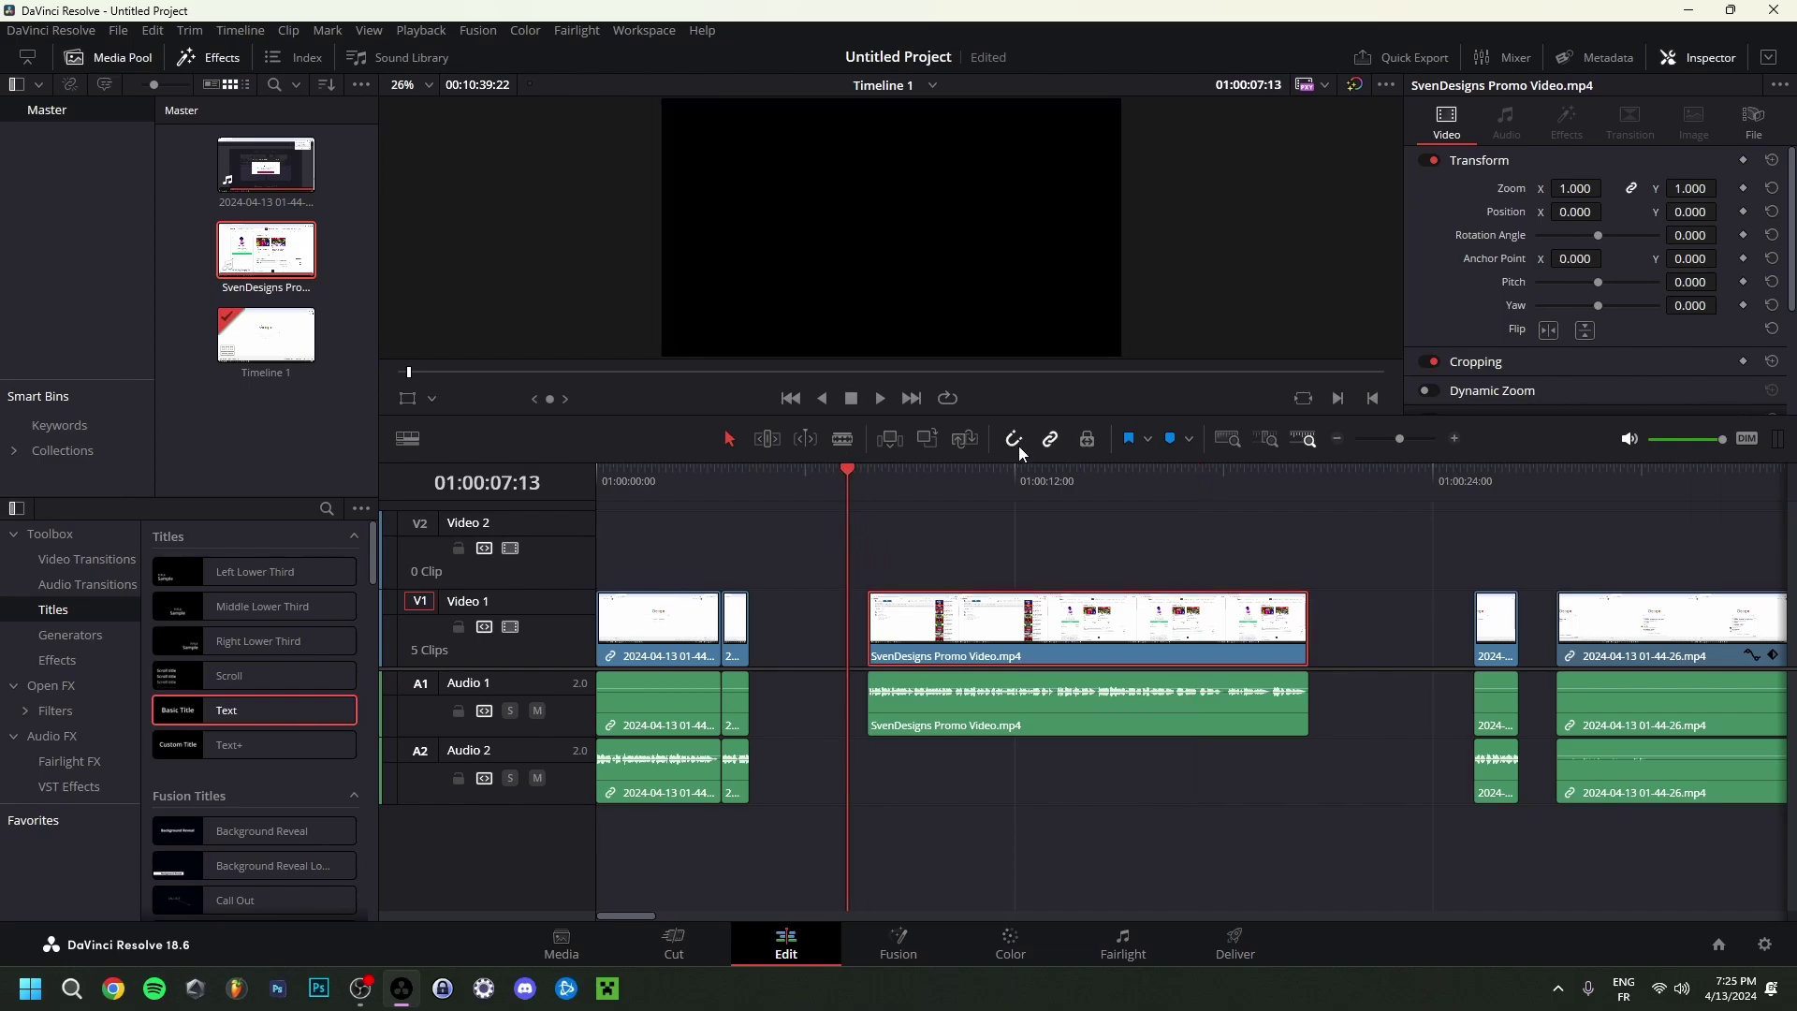
drag(900, 633, 1011, 644)
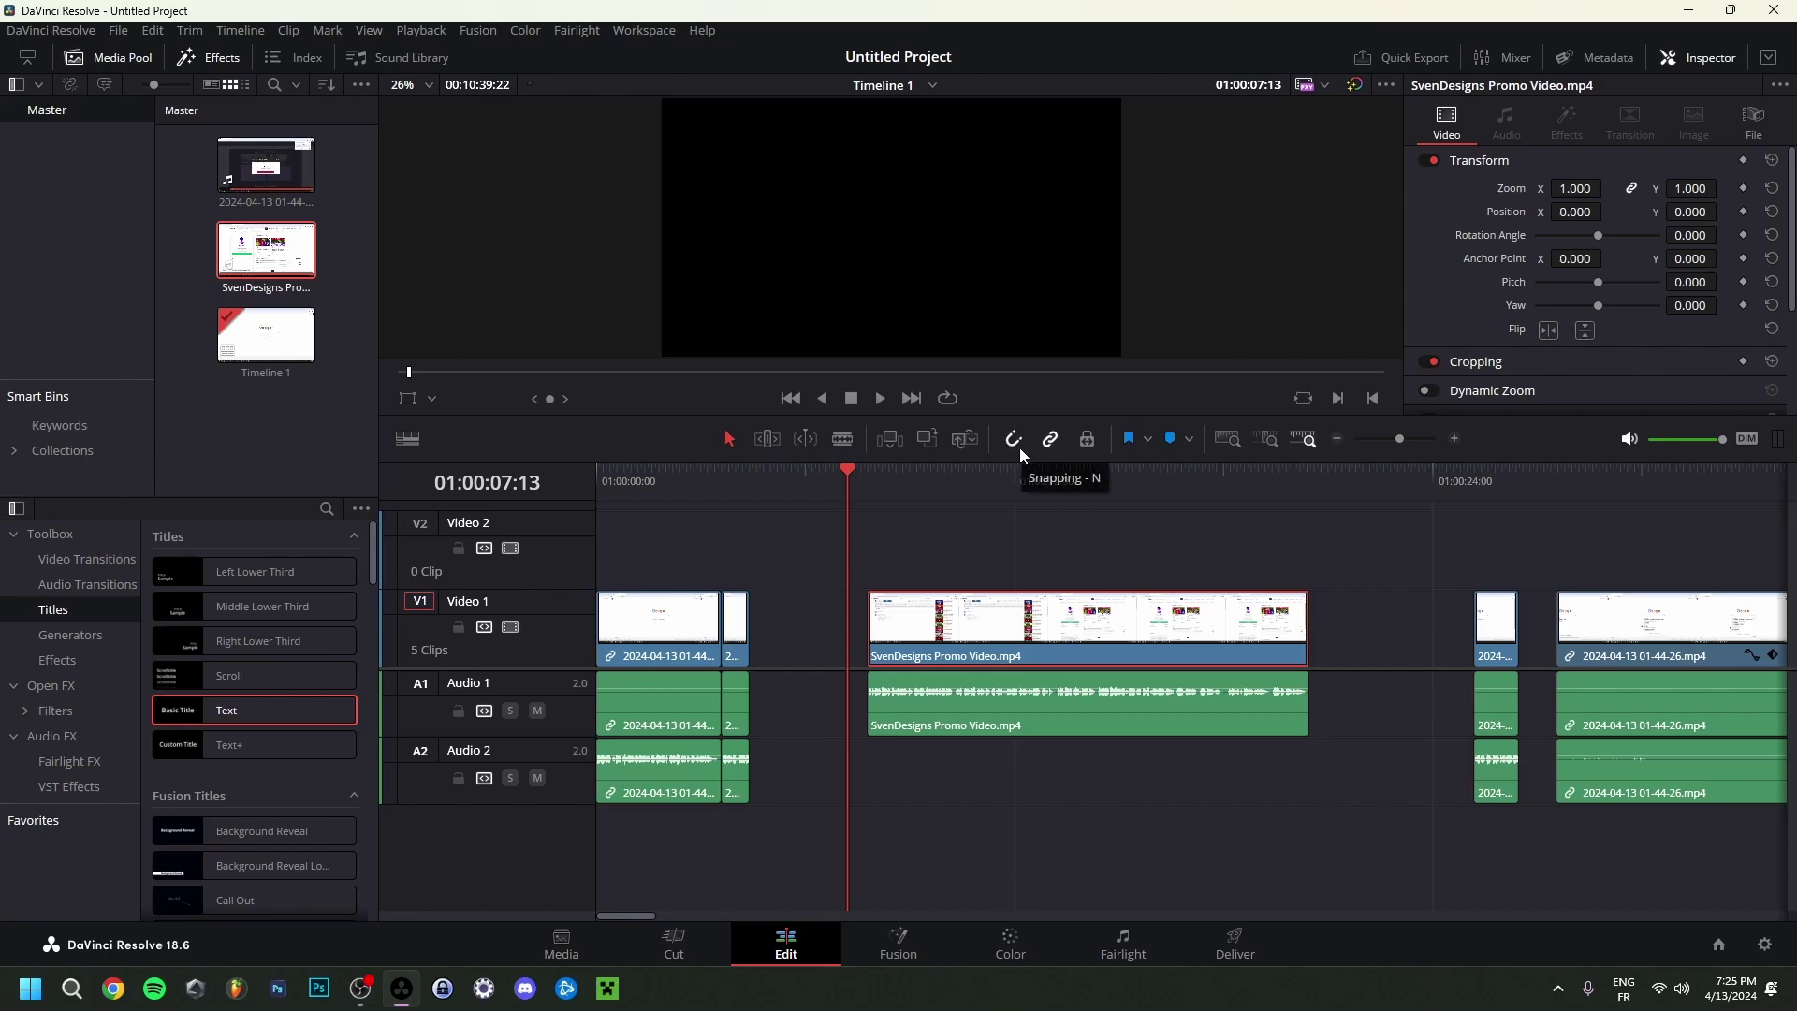
Relink the promo's video and audio, and move the promo and the short piece back against the preceding clips.
right_click(878, 654)
key(Escape)
click(890, 635)
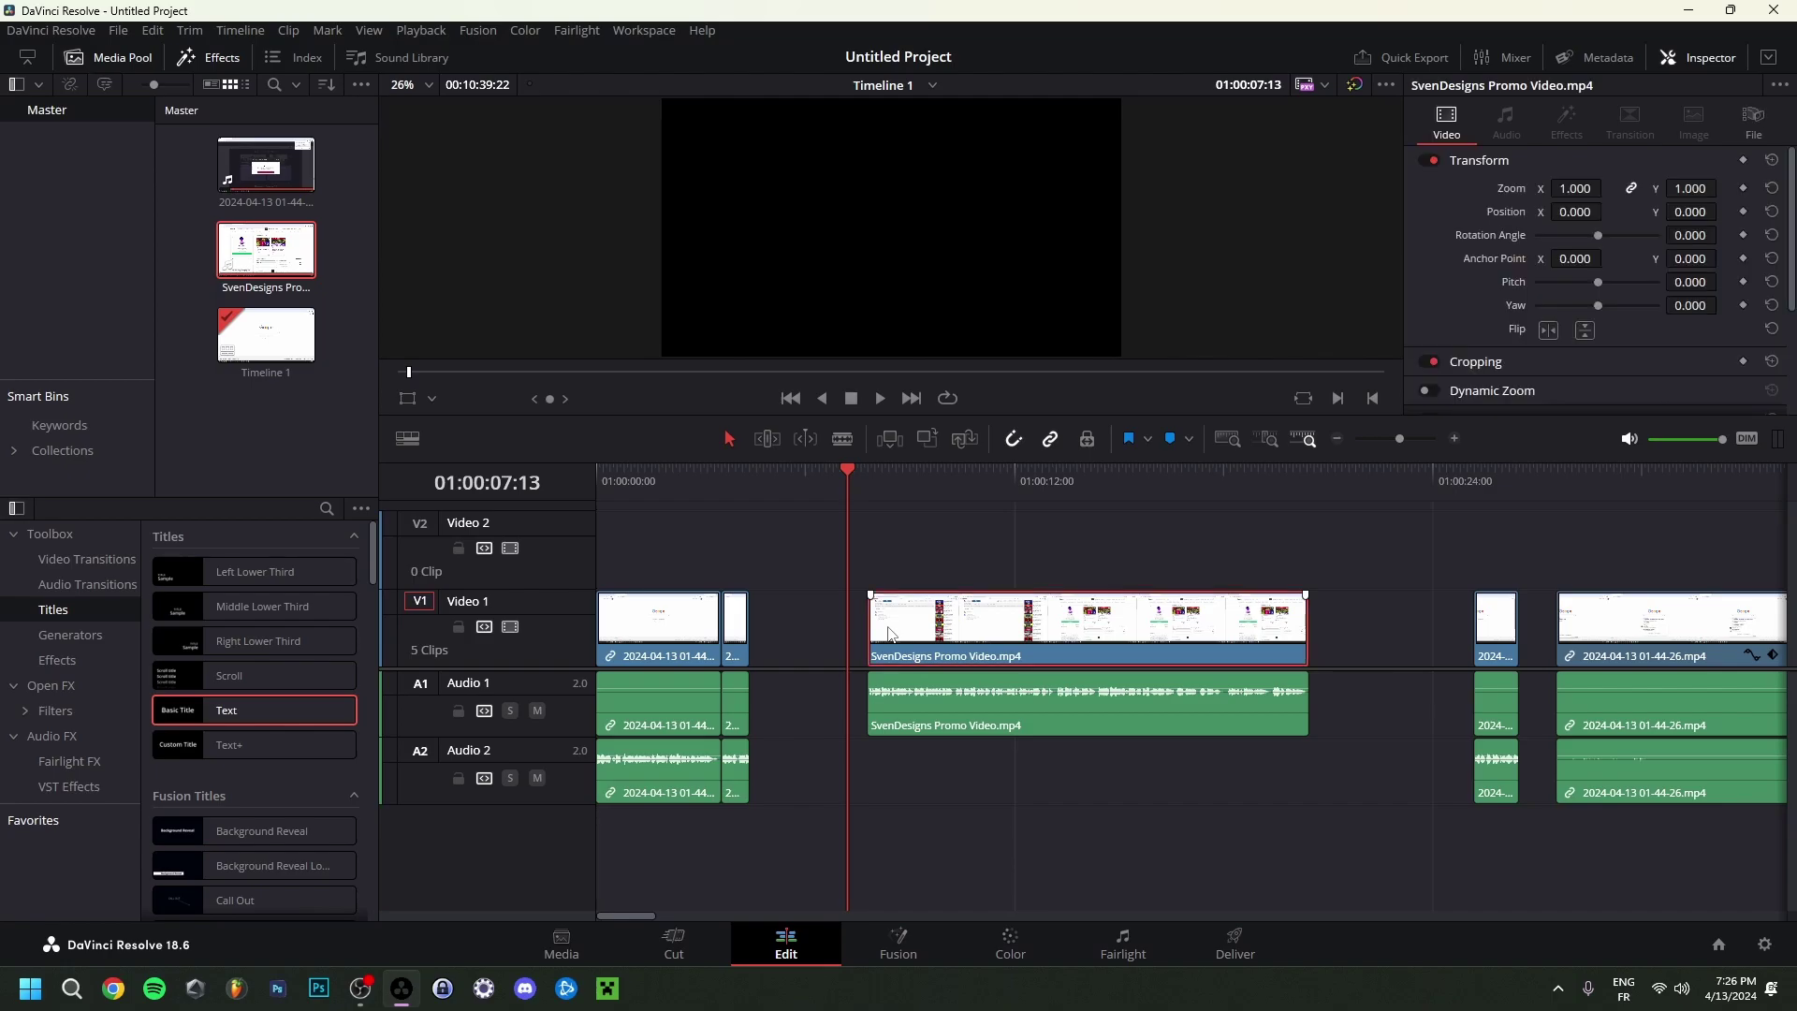
click(889, 710)
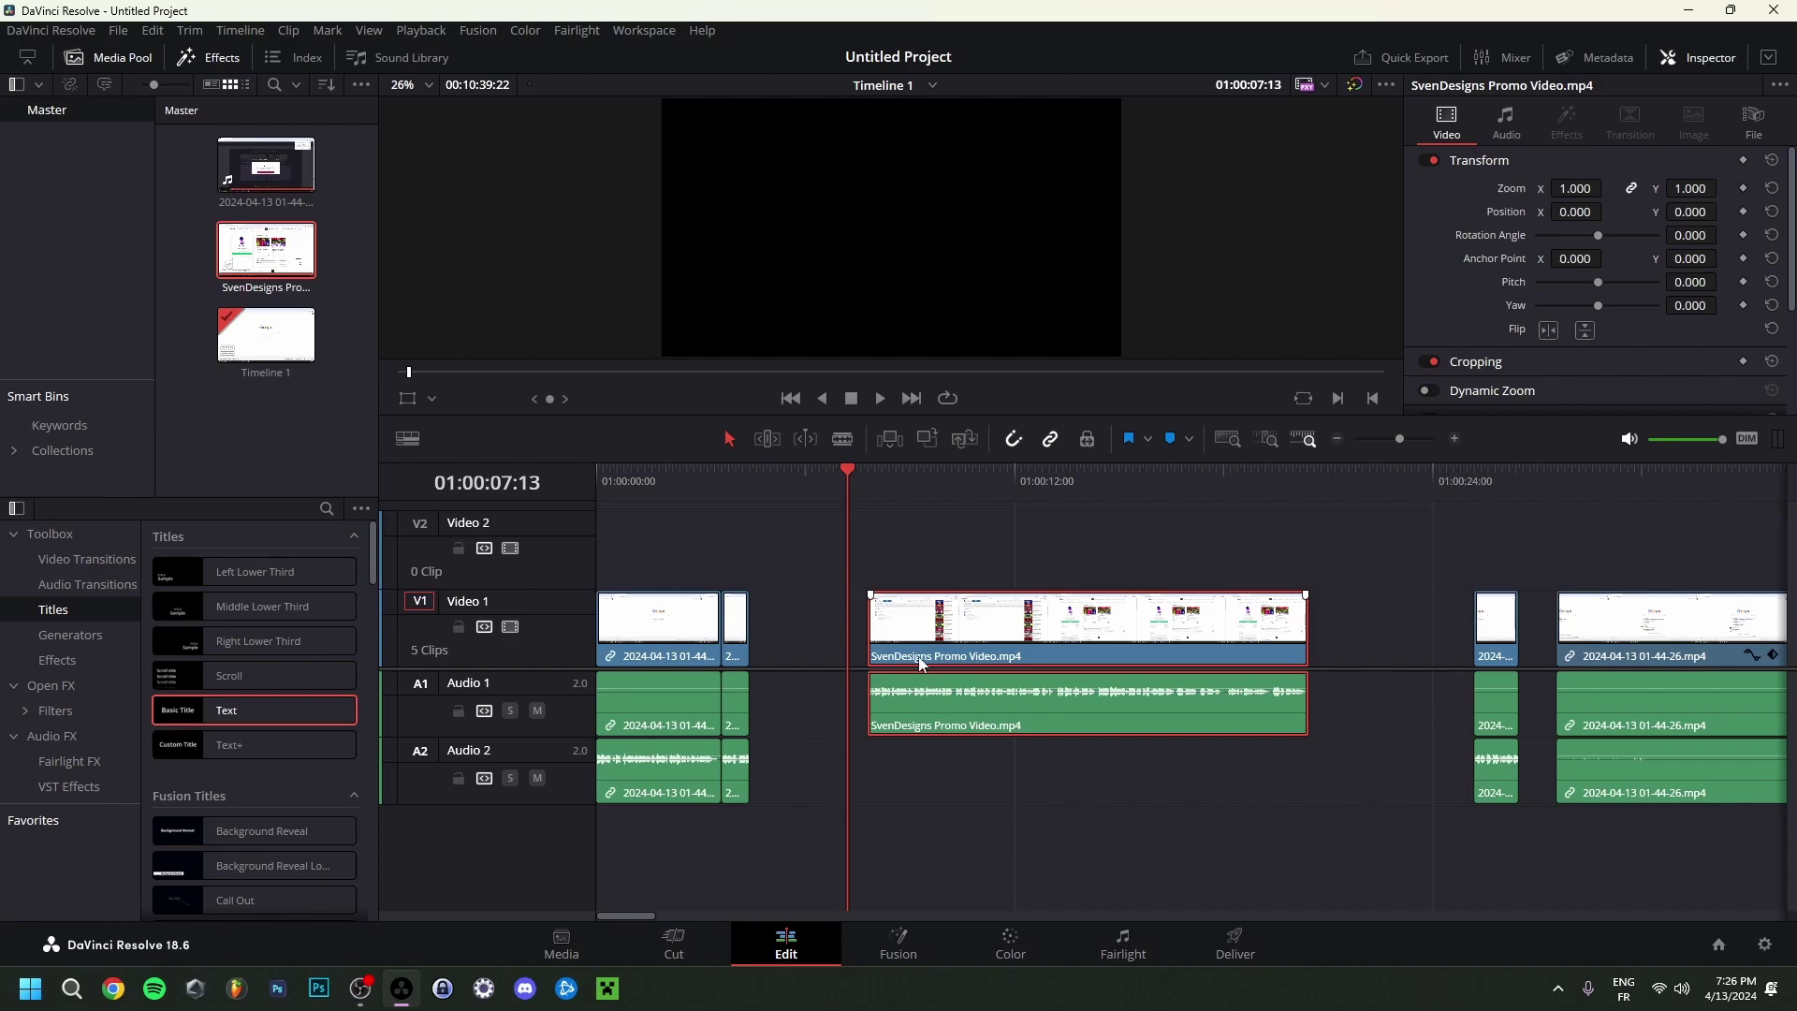
right_click(886, 658)
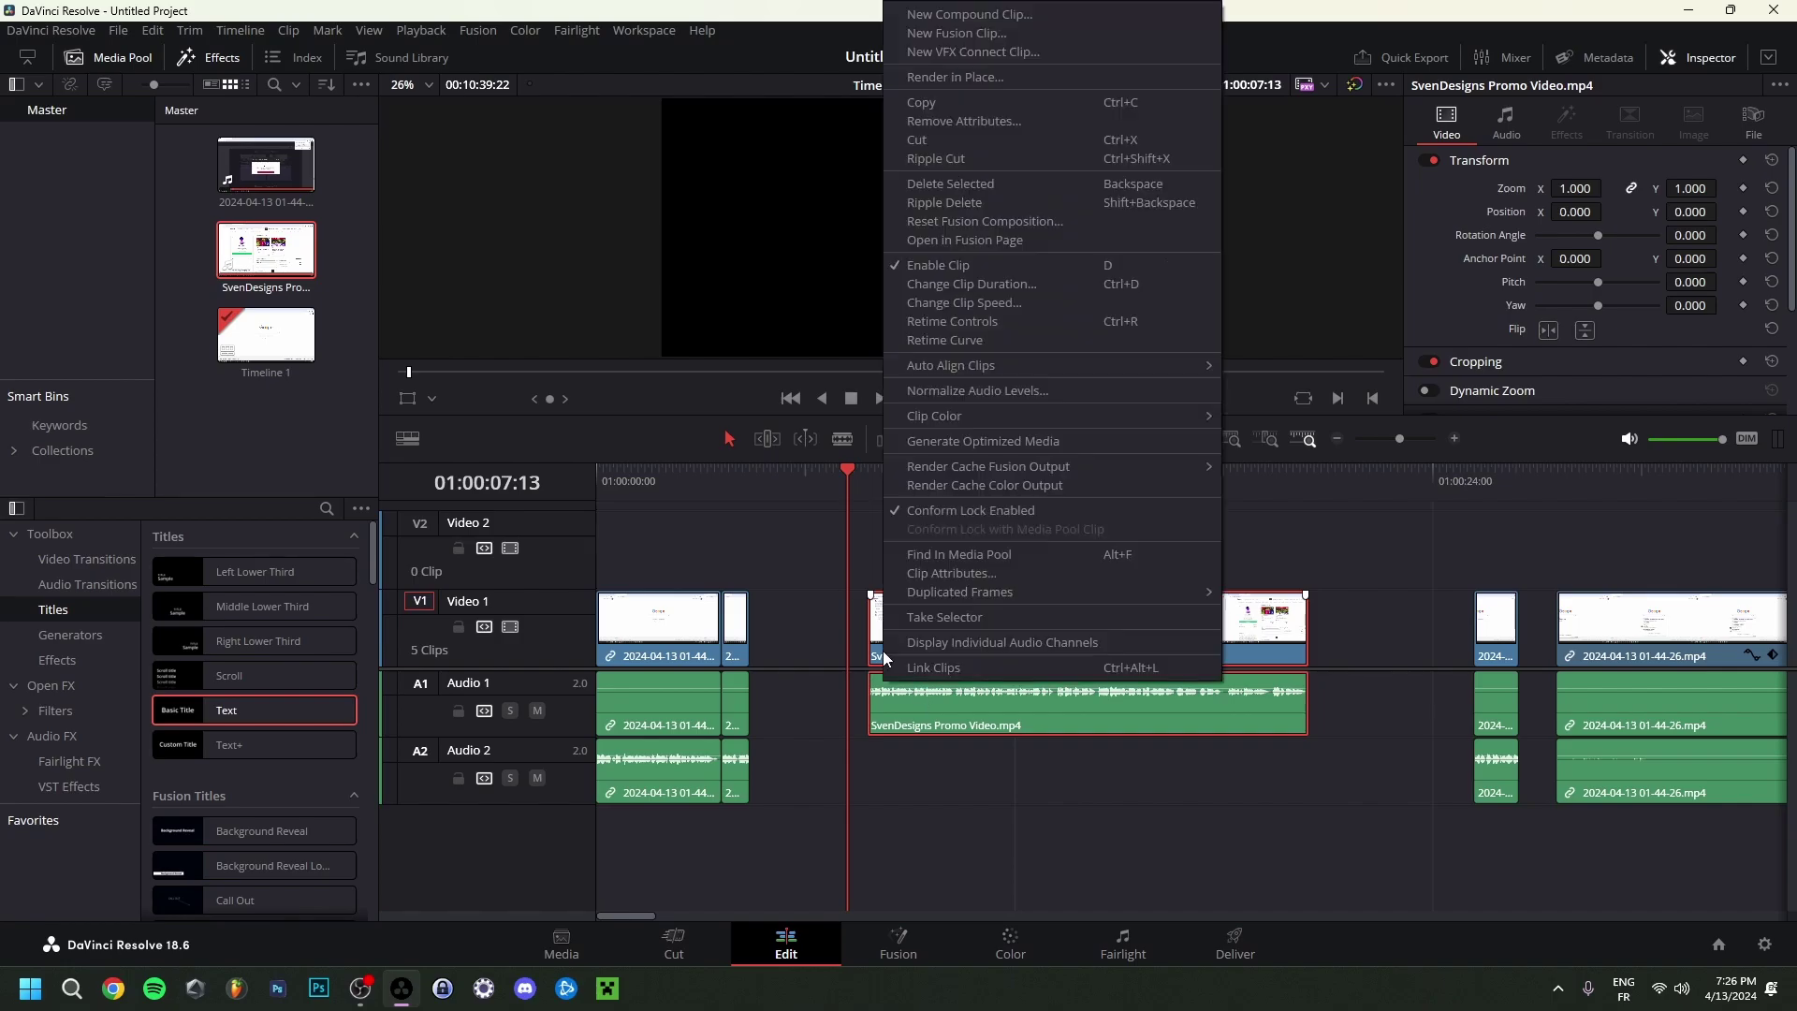
click(918, 670)
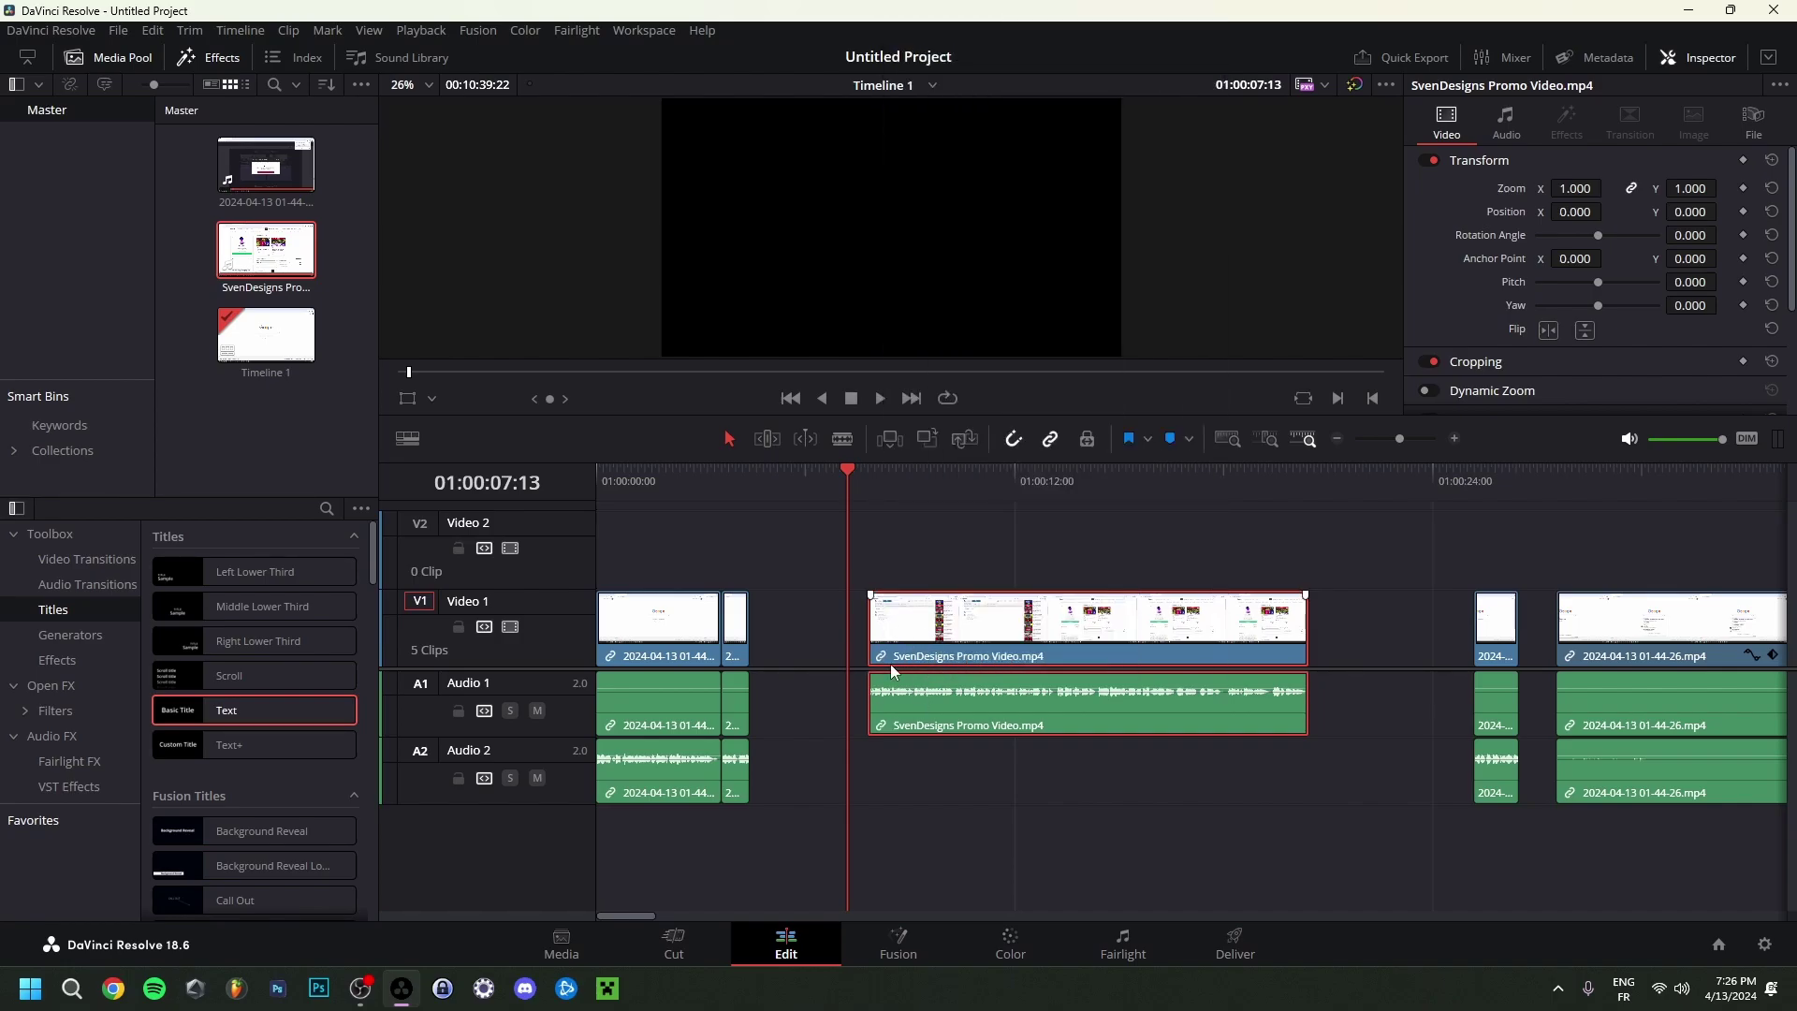
mouse_move(918, 642)
mouse_down()
mouse_move(993, 643)
mouse_move(912, 639)
mouse_up()
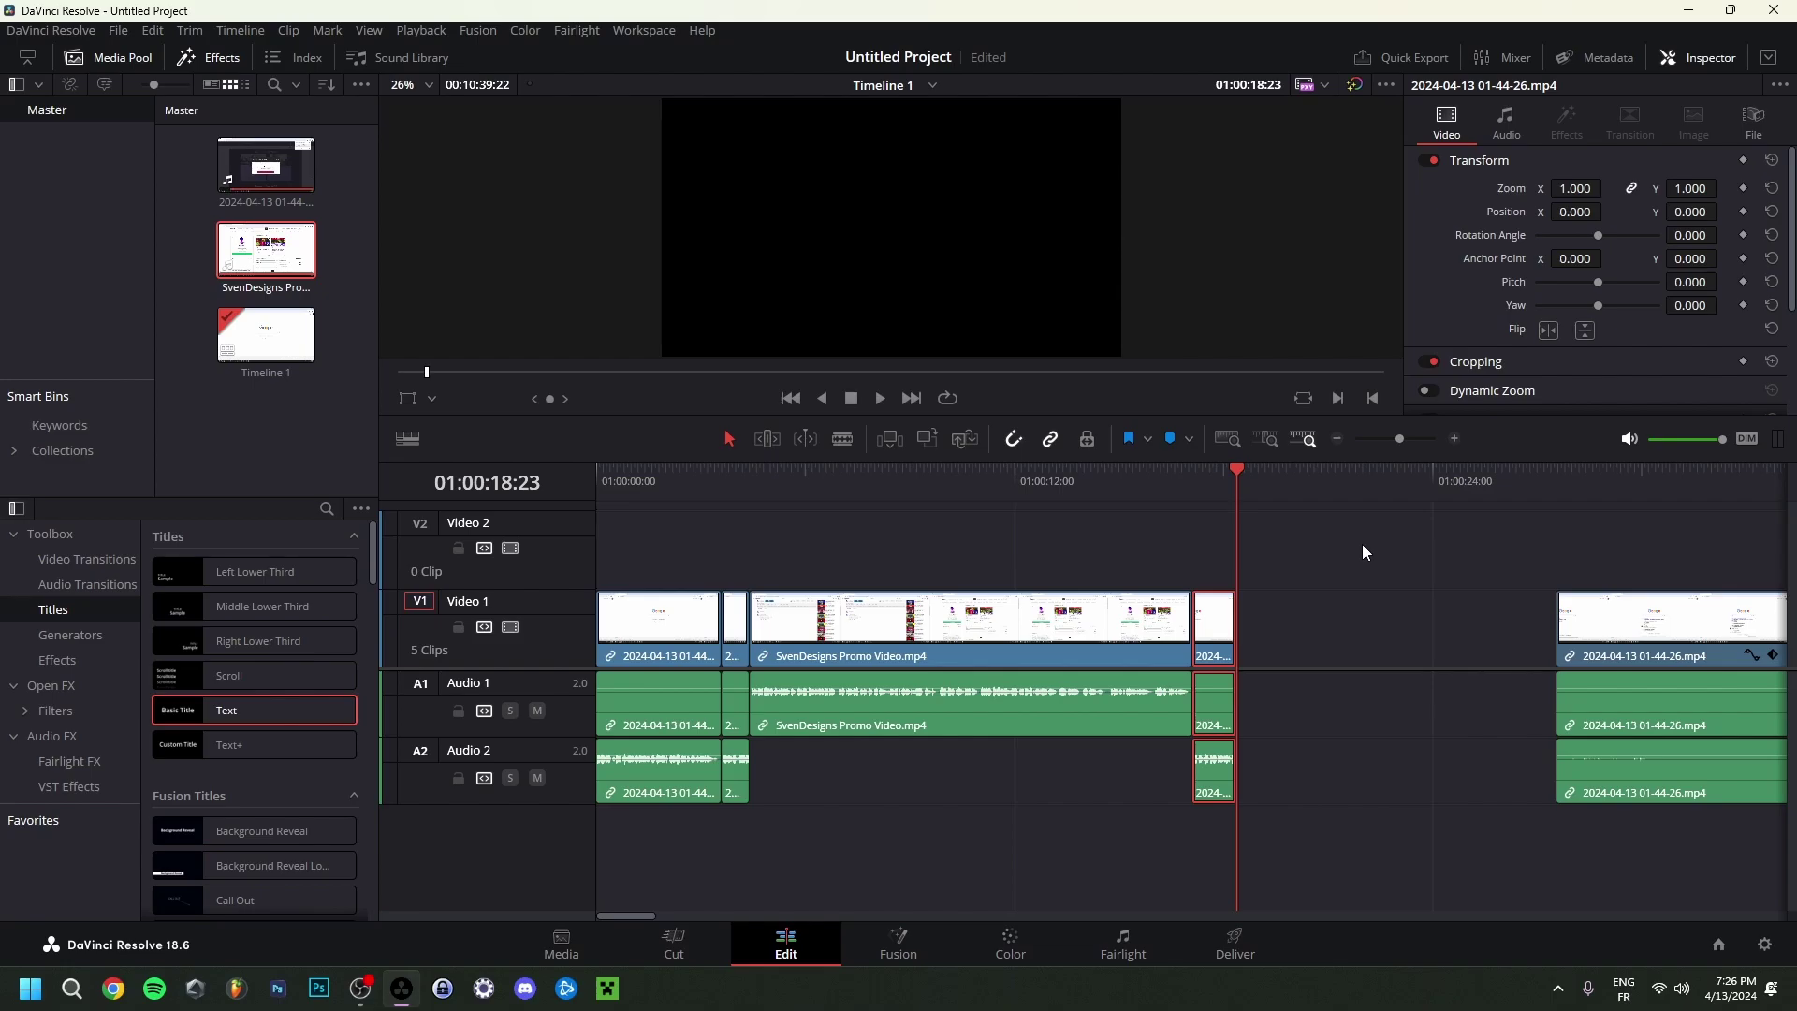
Add a Blur Dissolve video transition at the cut between the first two clips on Video 1 and play it back.
click(44, 566)
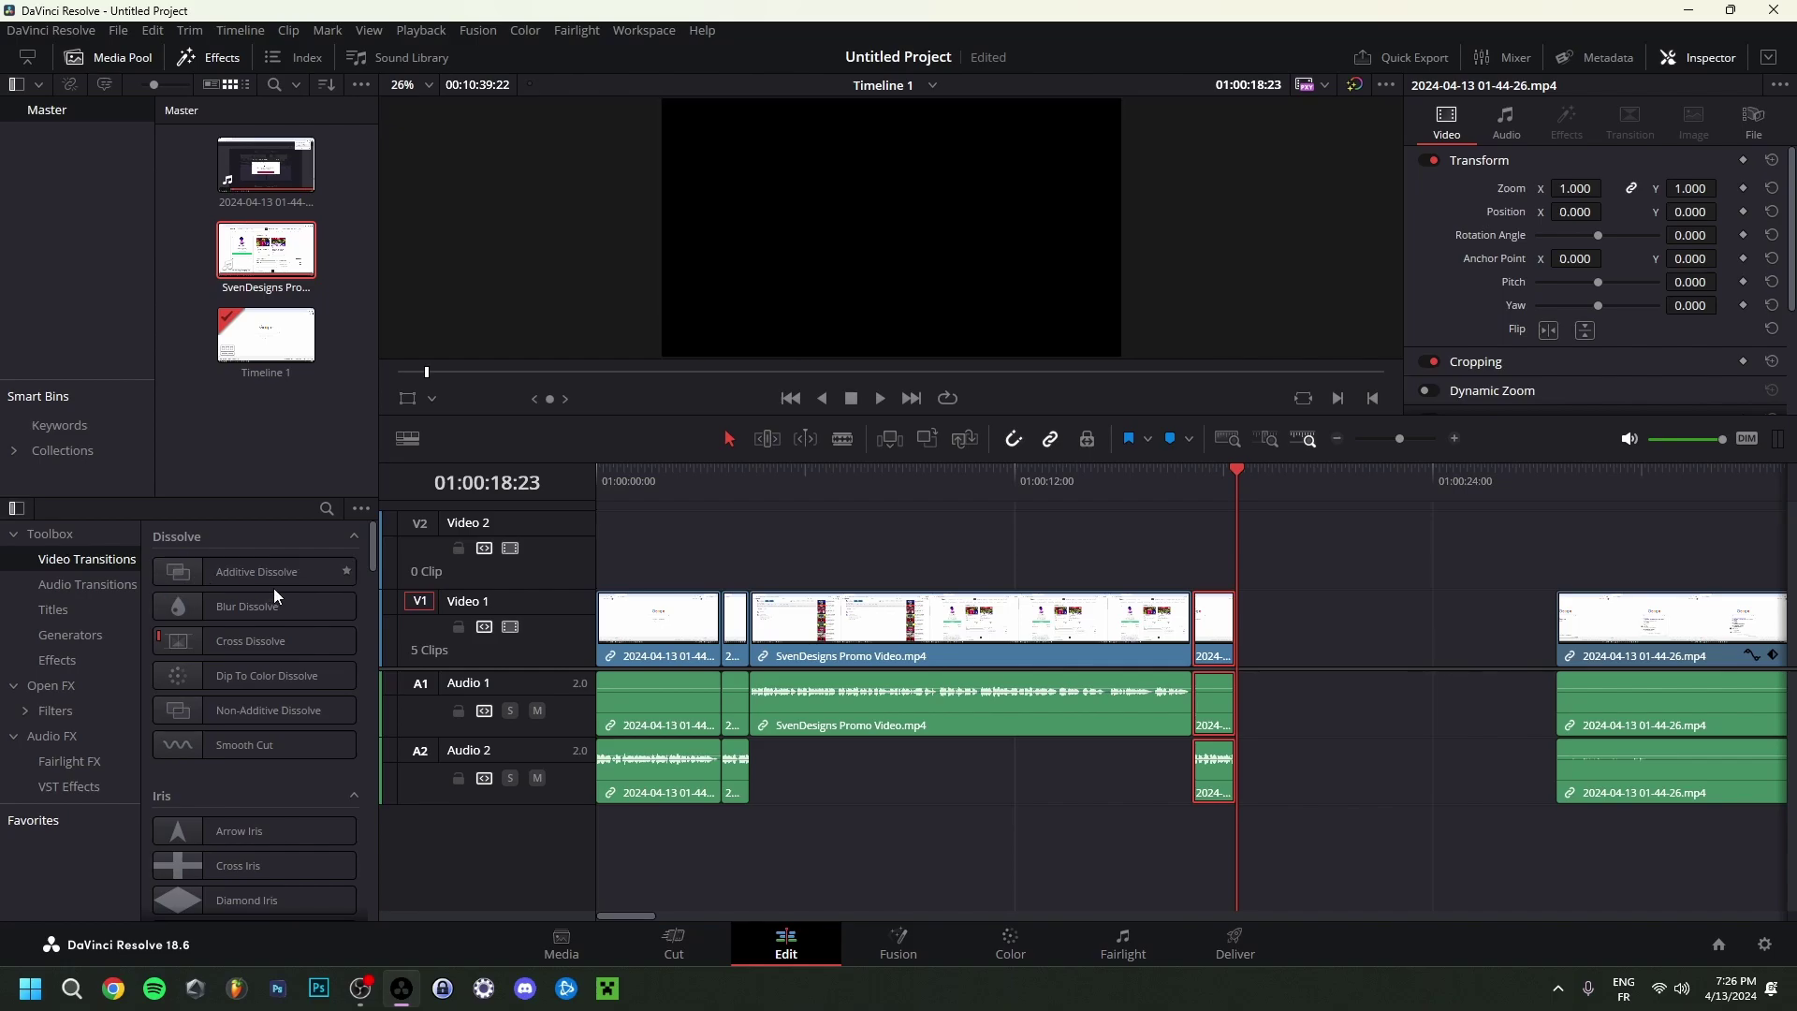
click(304, 635)
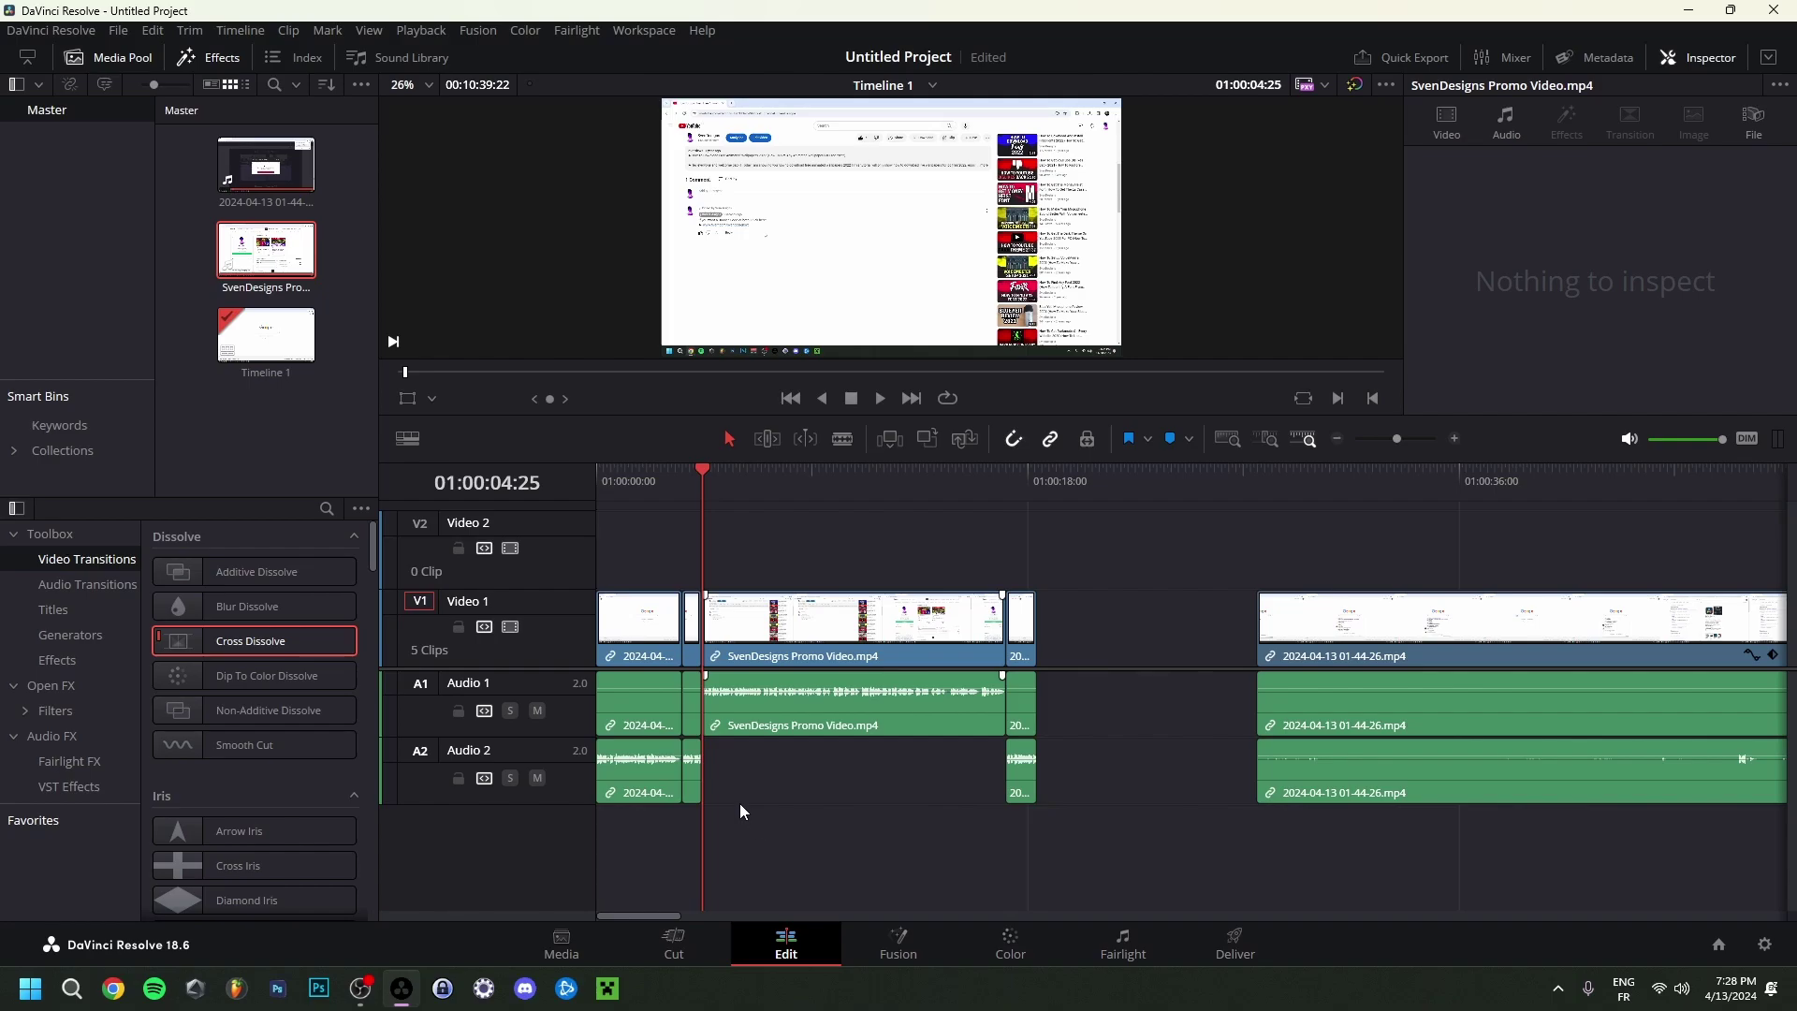
scroll(749, 824, up, 3)
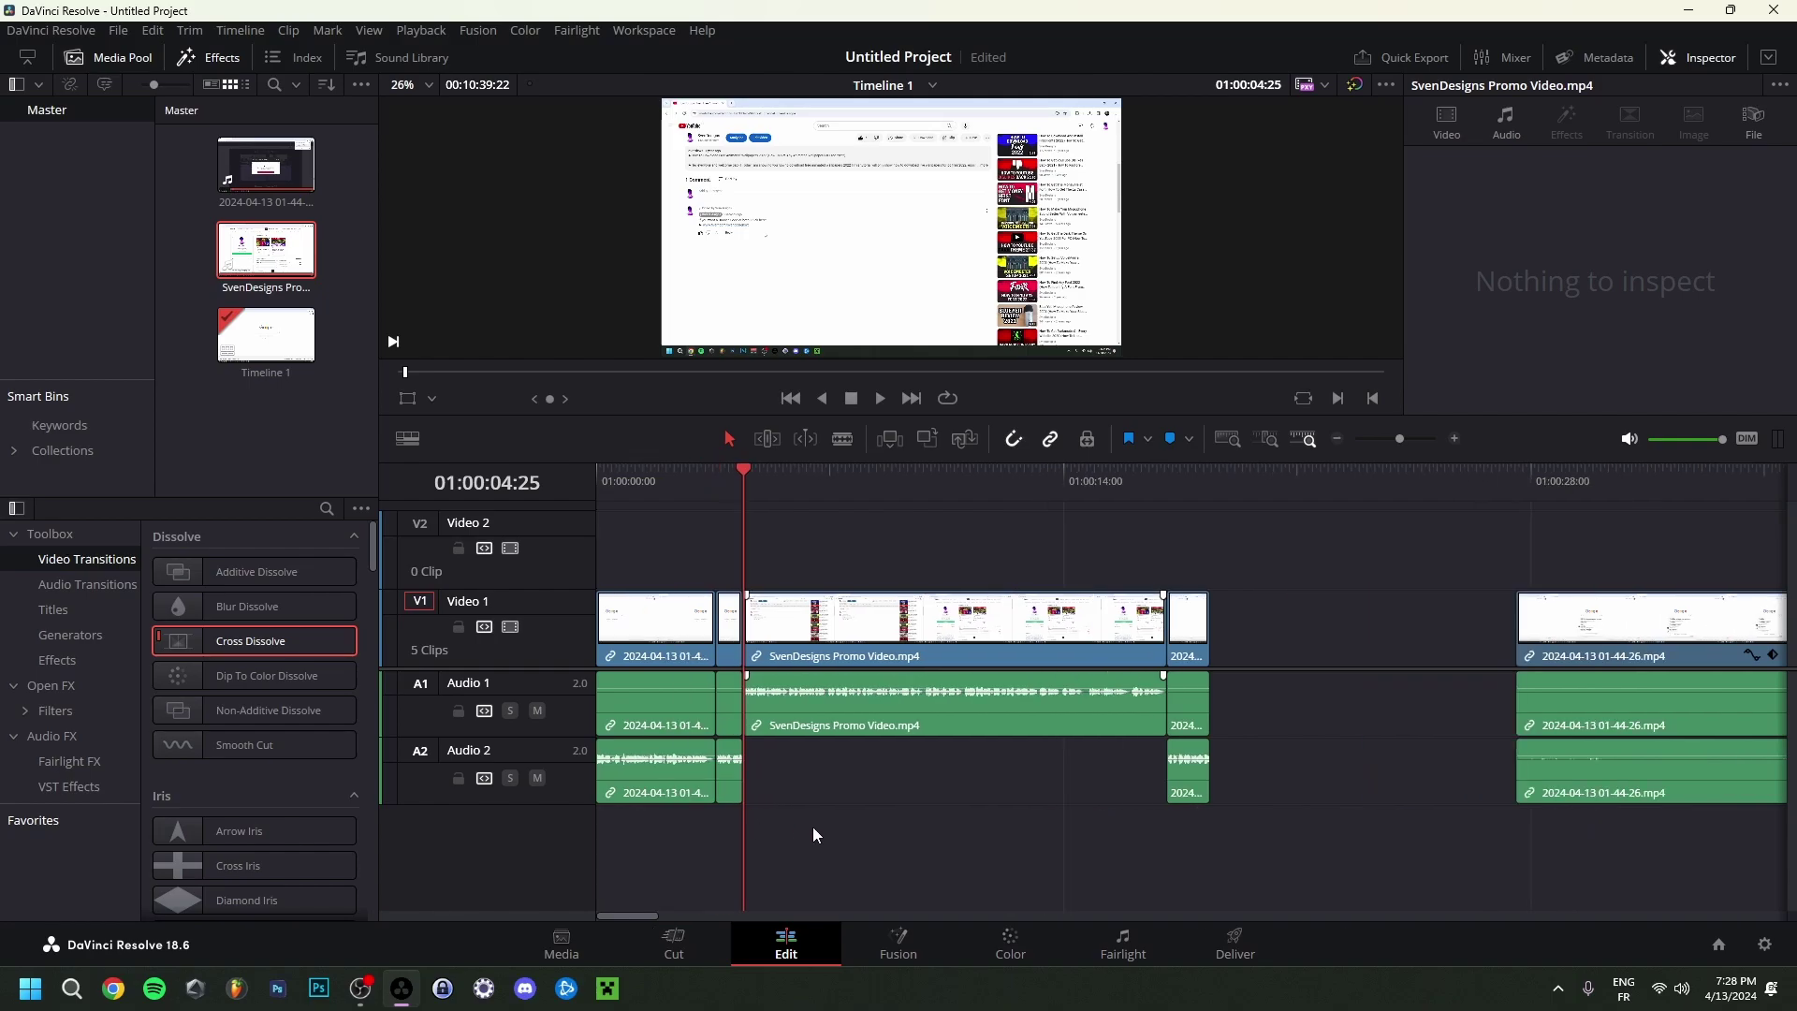
scroll(820, 833, up, 2)
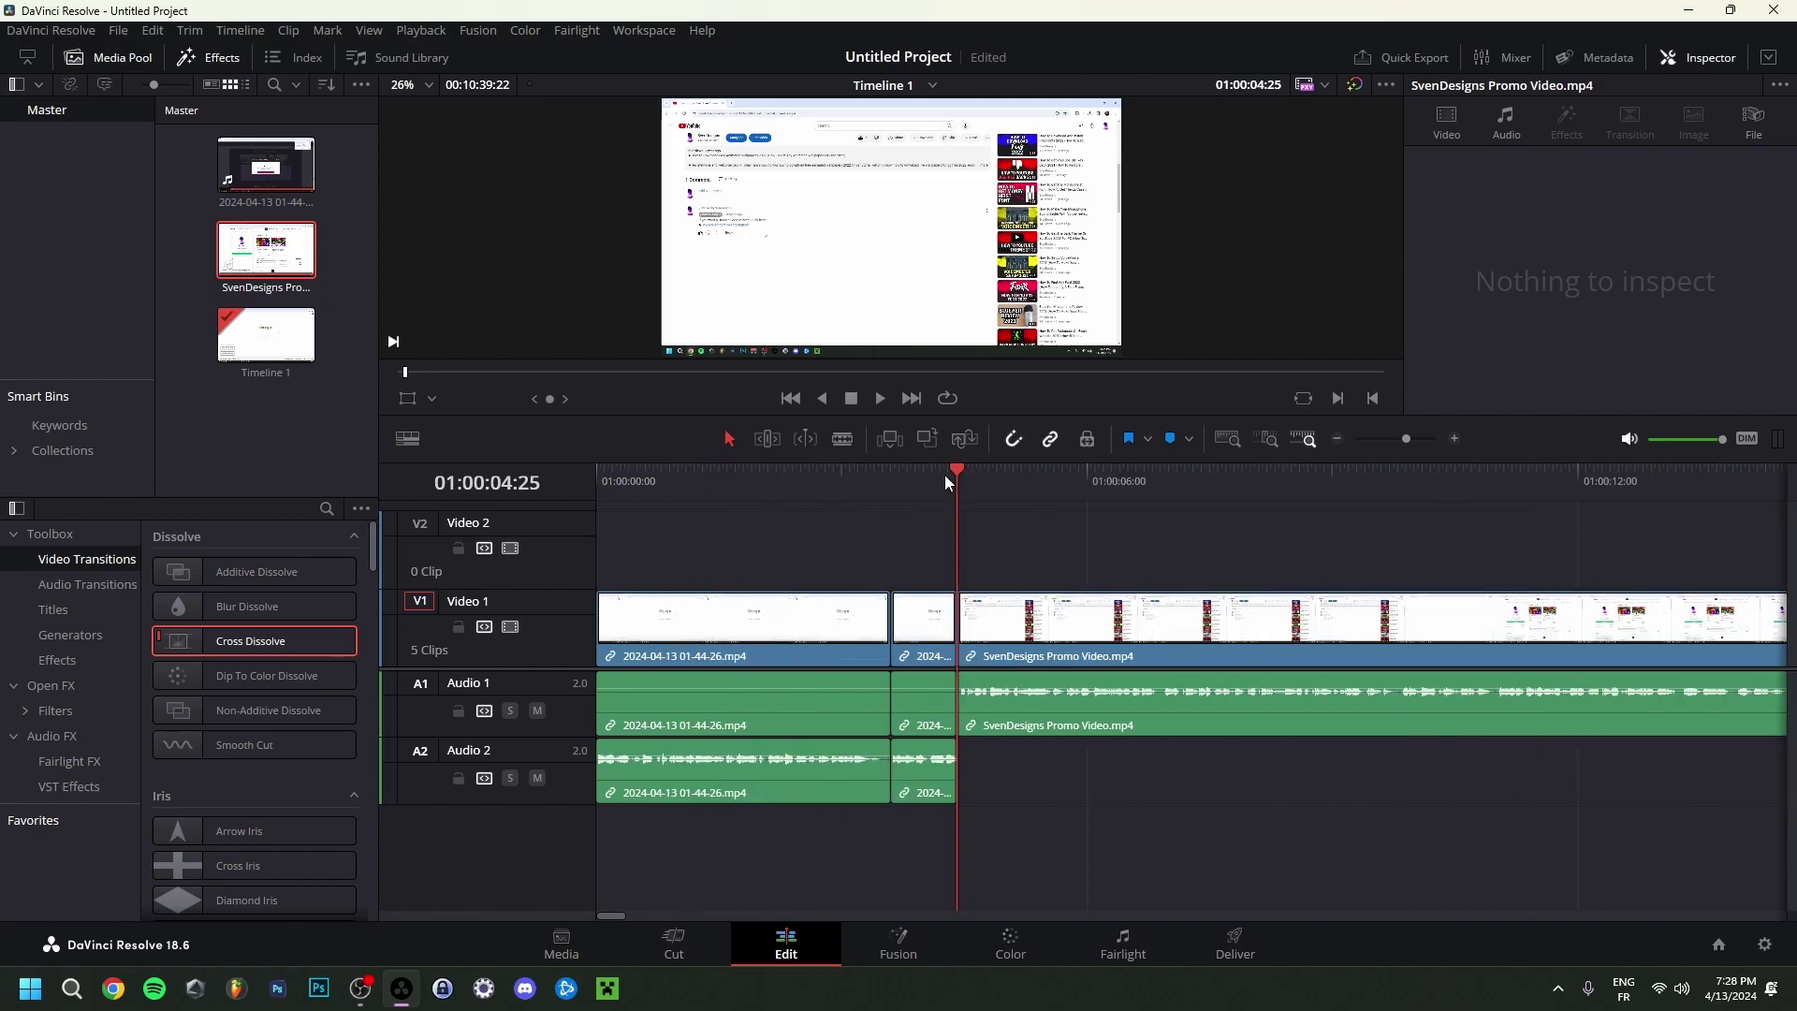
scroll(1031, 834, up, 1)
scroll(1032, 834, down, 3)
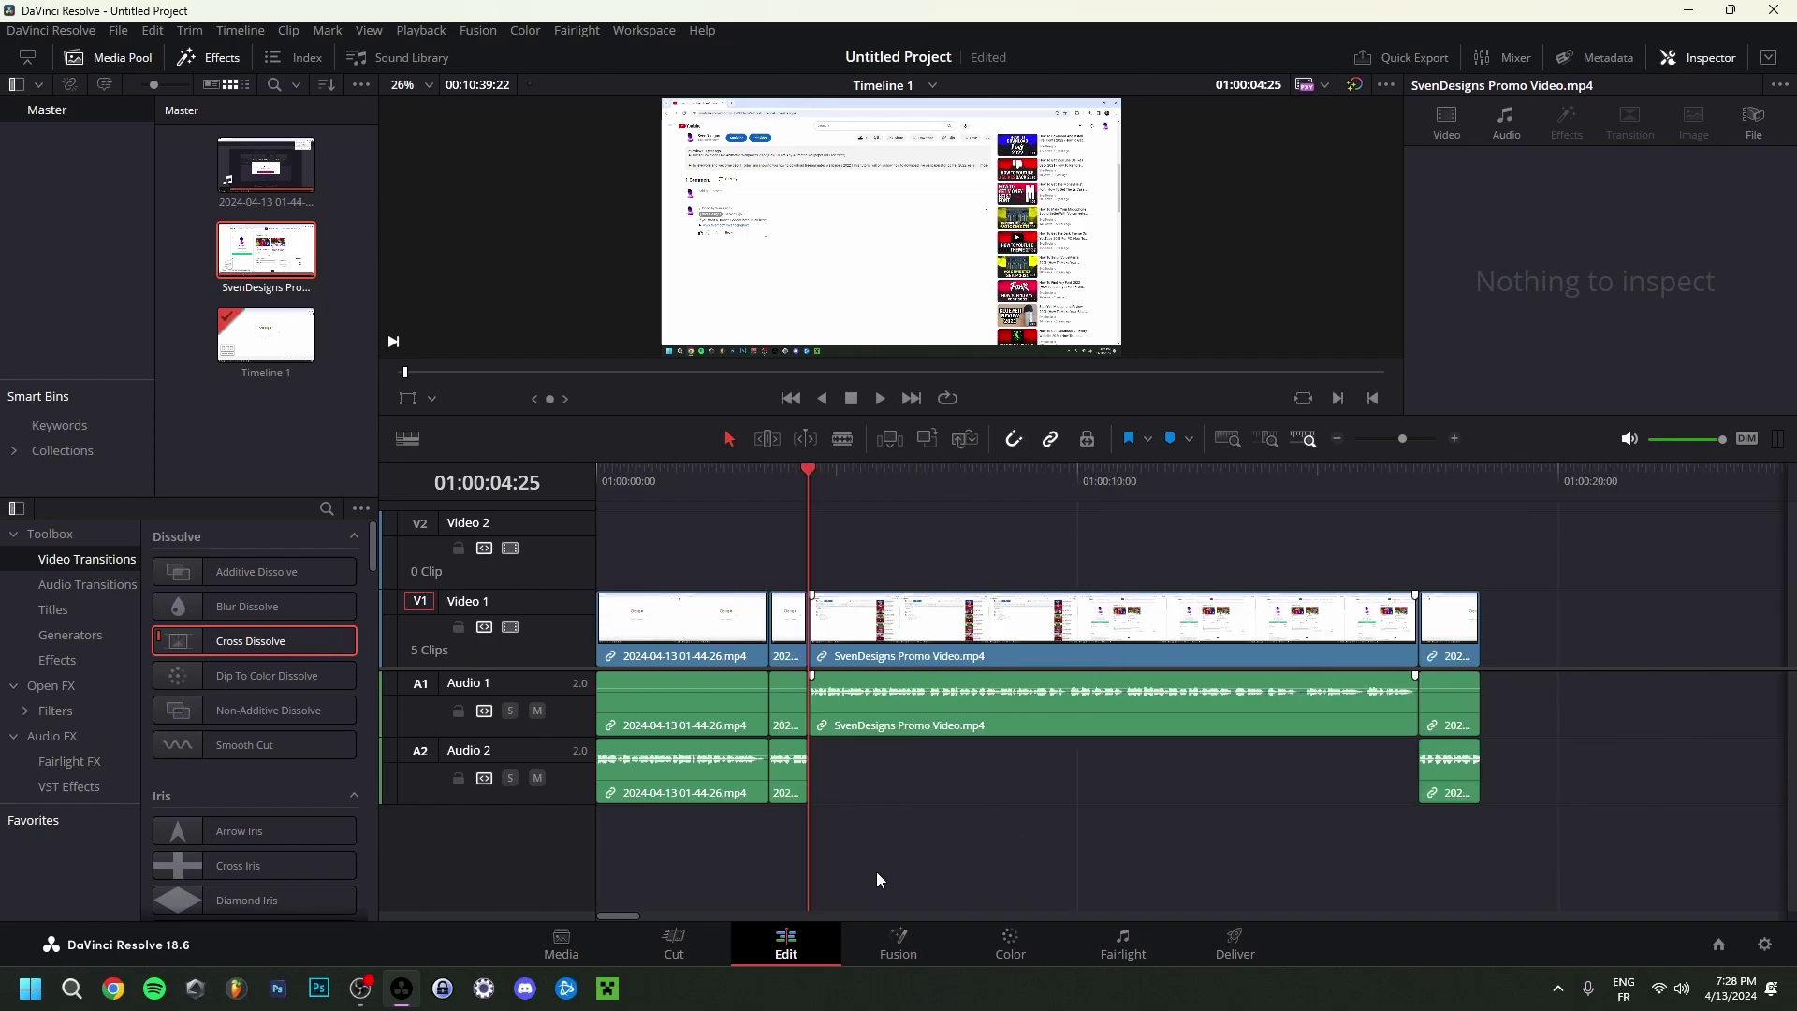
scroll(863, 867, up, 3)
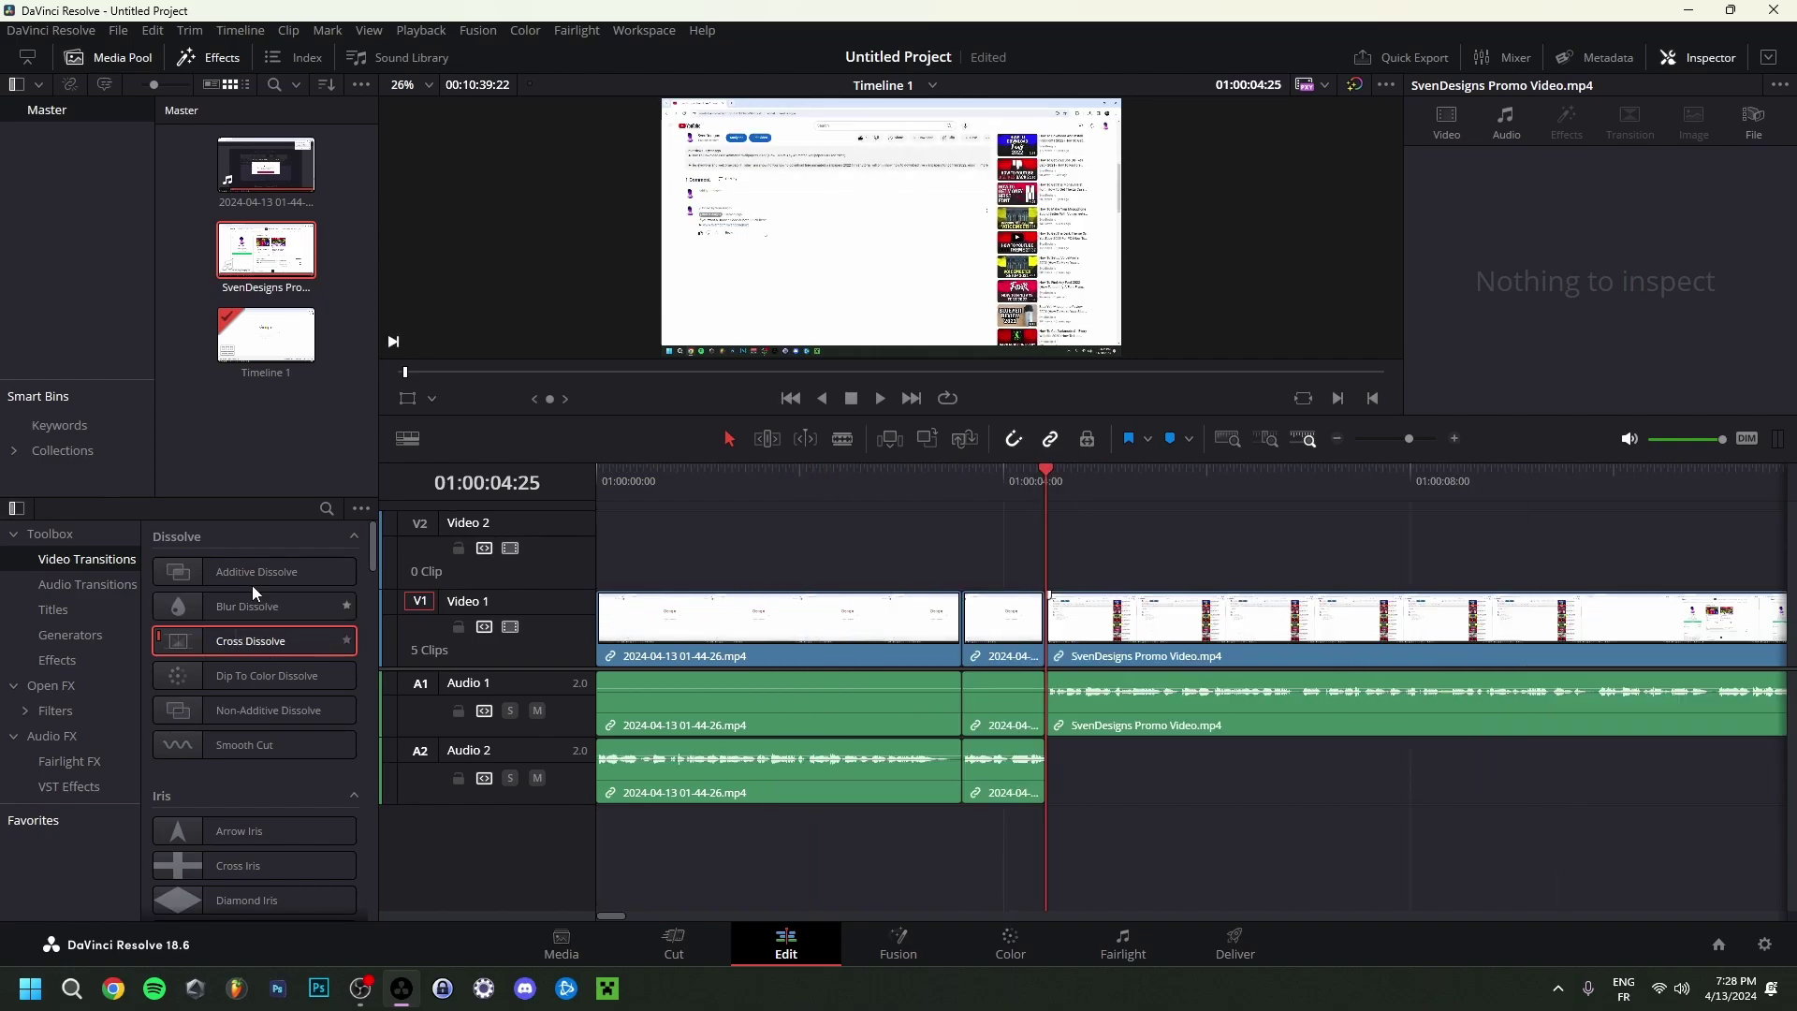
click(248, 608)
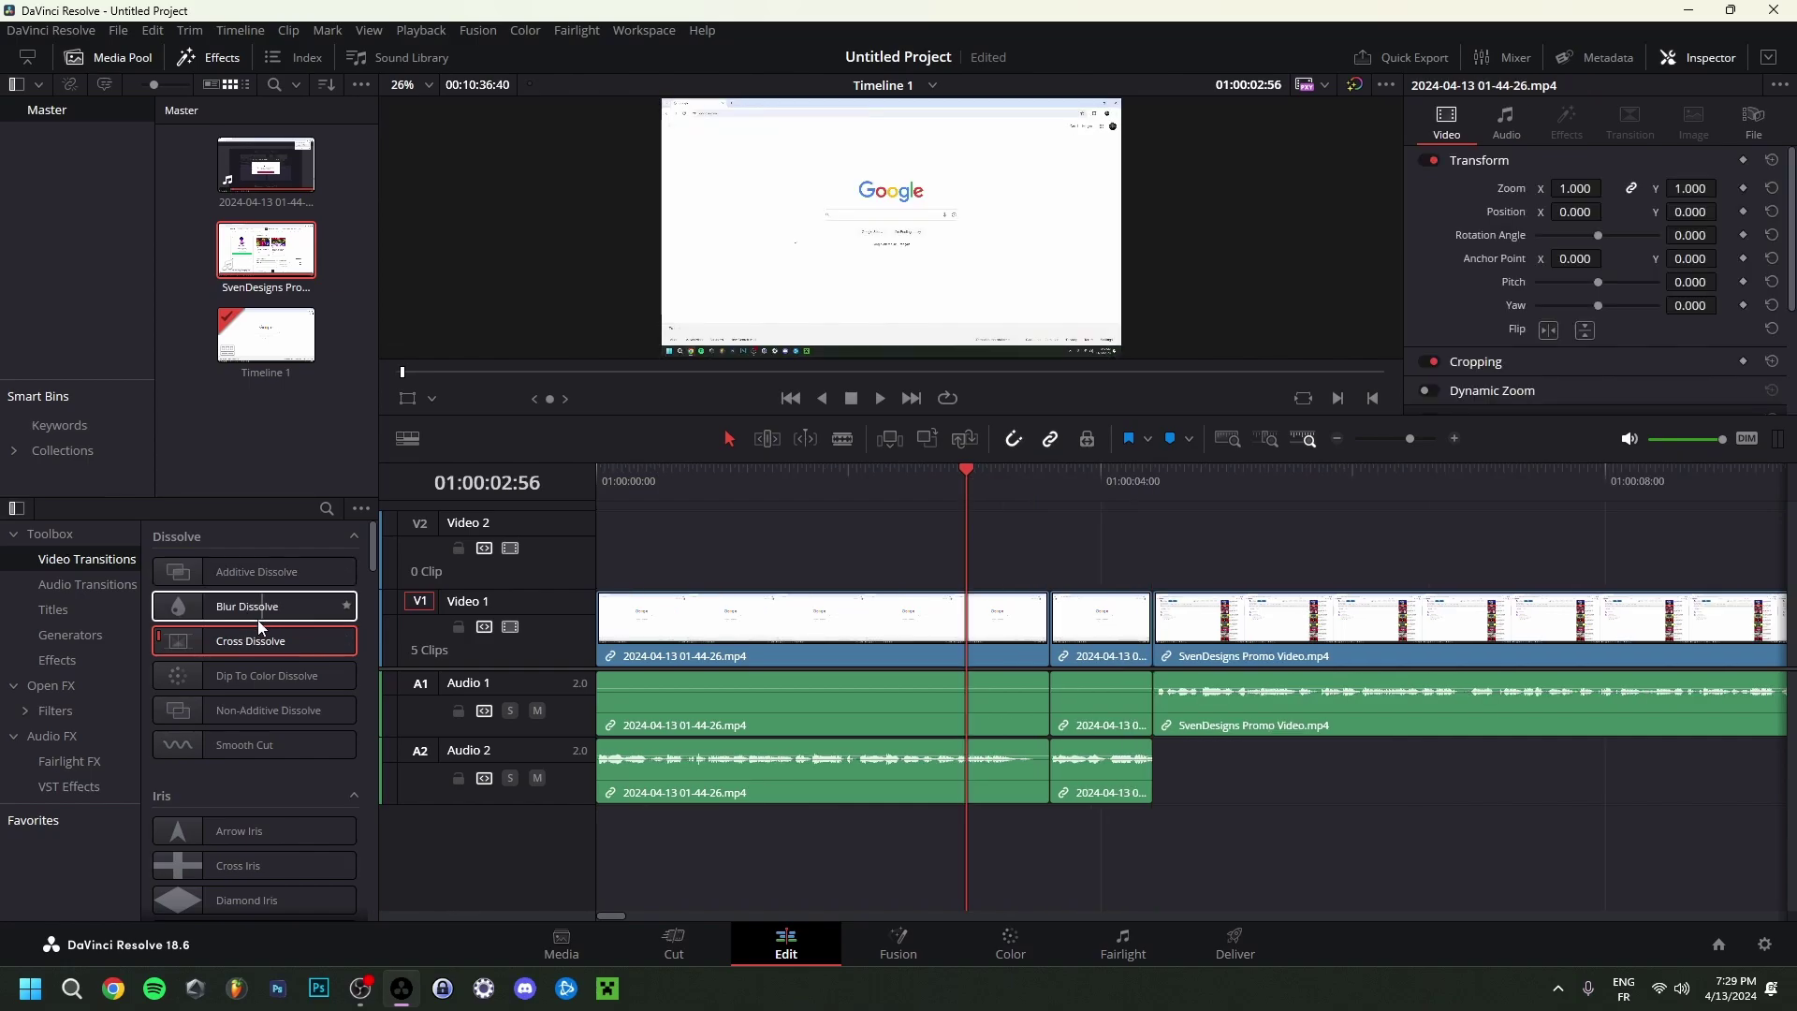
drag(254, 610, 1049, 618)
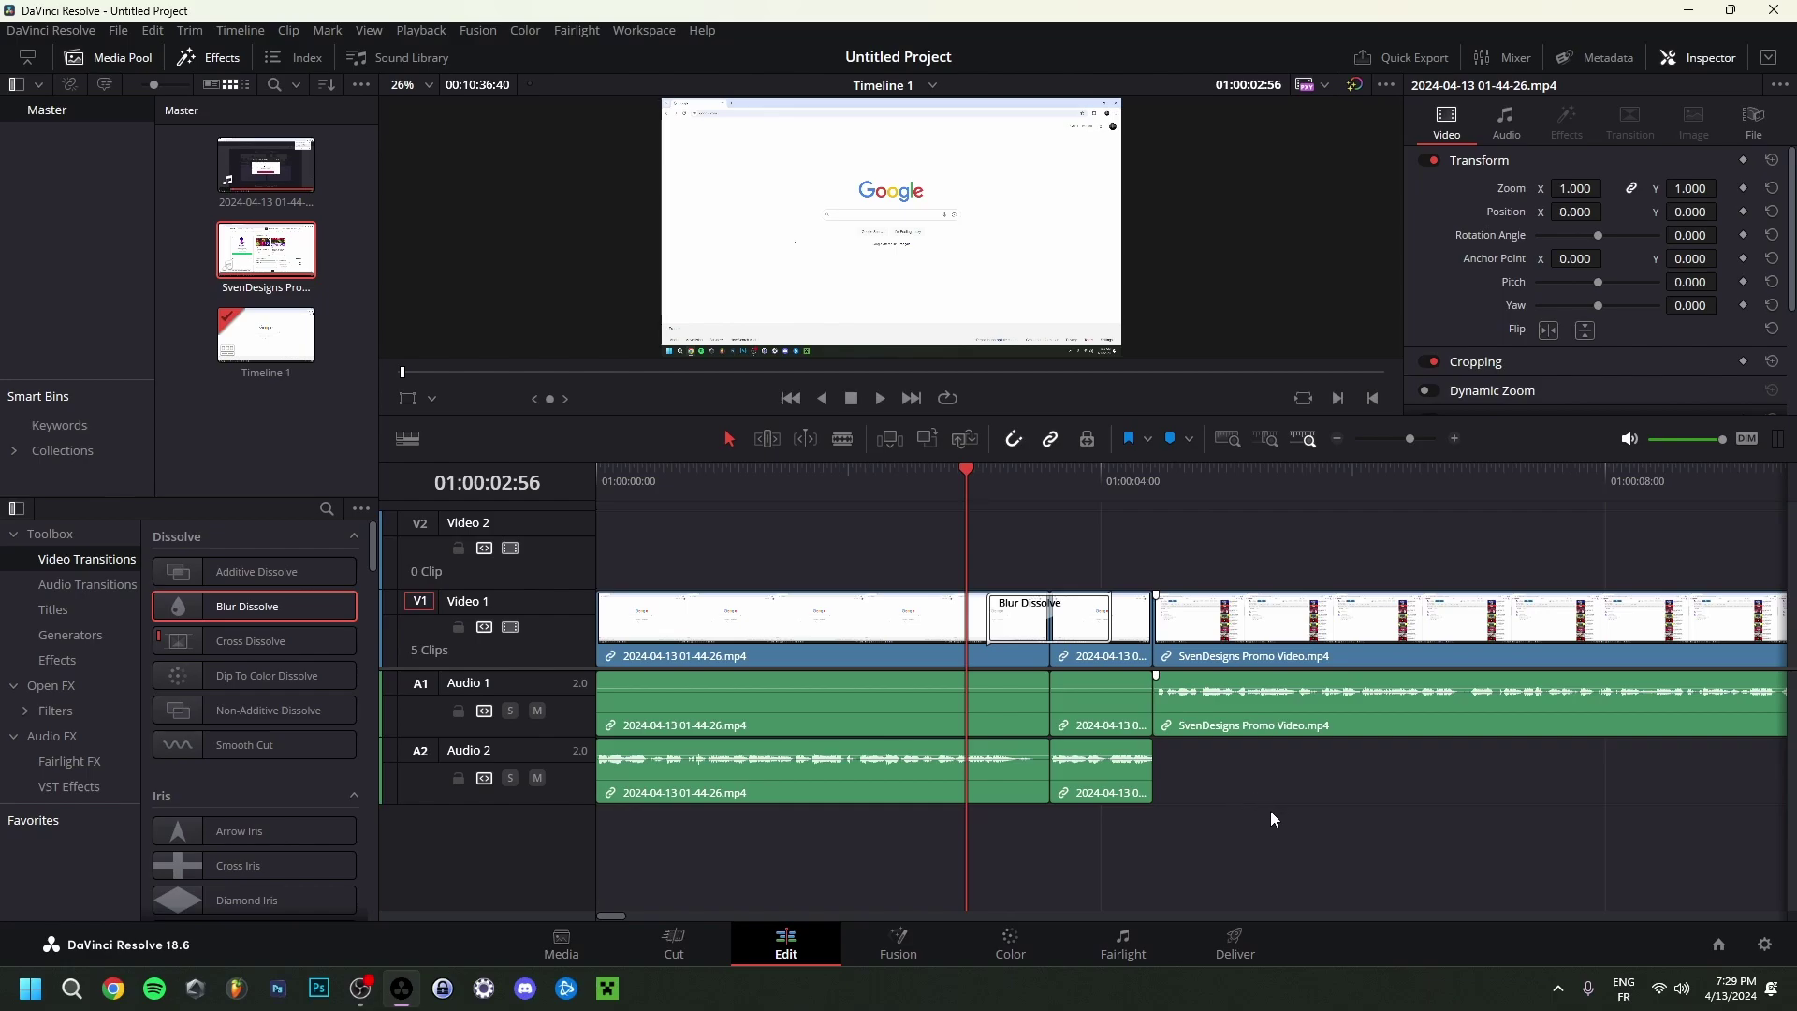
key(space)
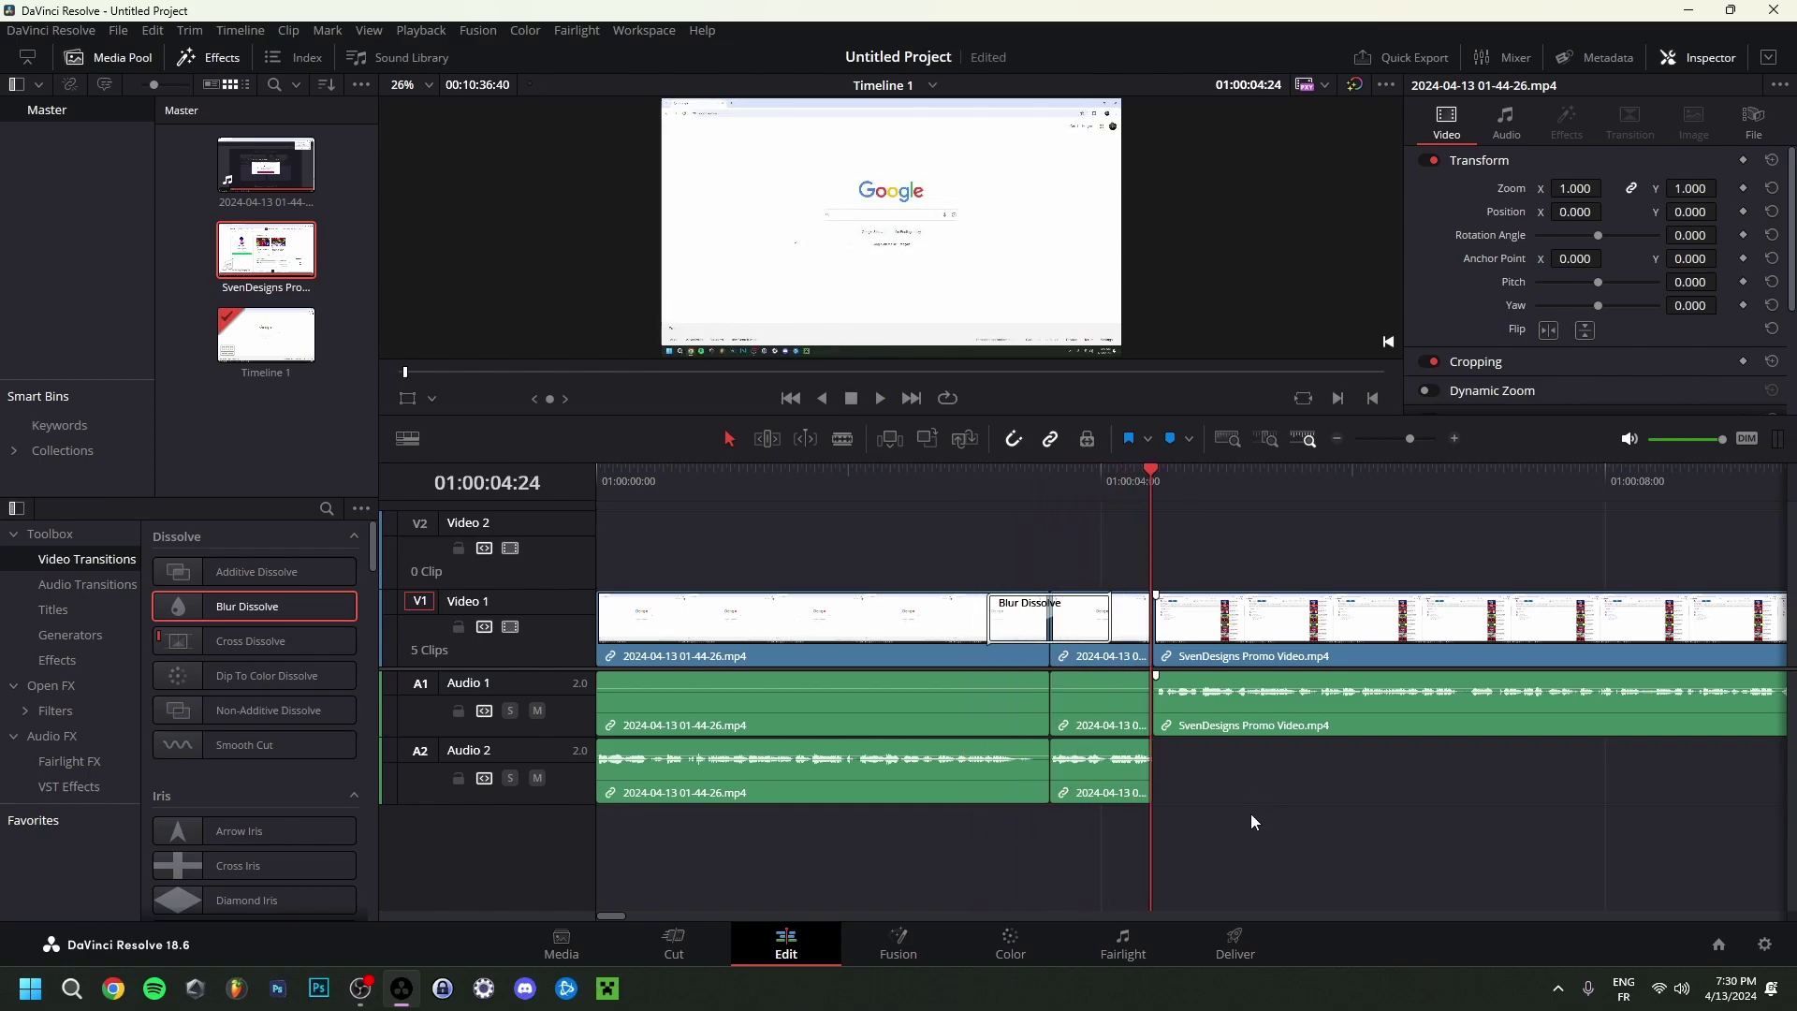
Inspect the Blur Dissolve transition's settings and the other transition types it can be switched to.
click(989, 619)
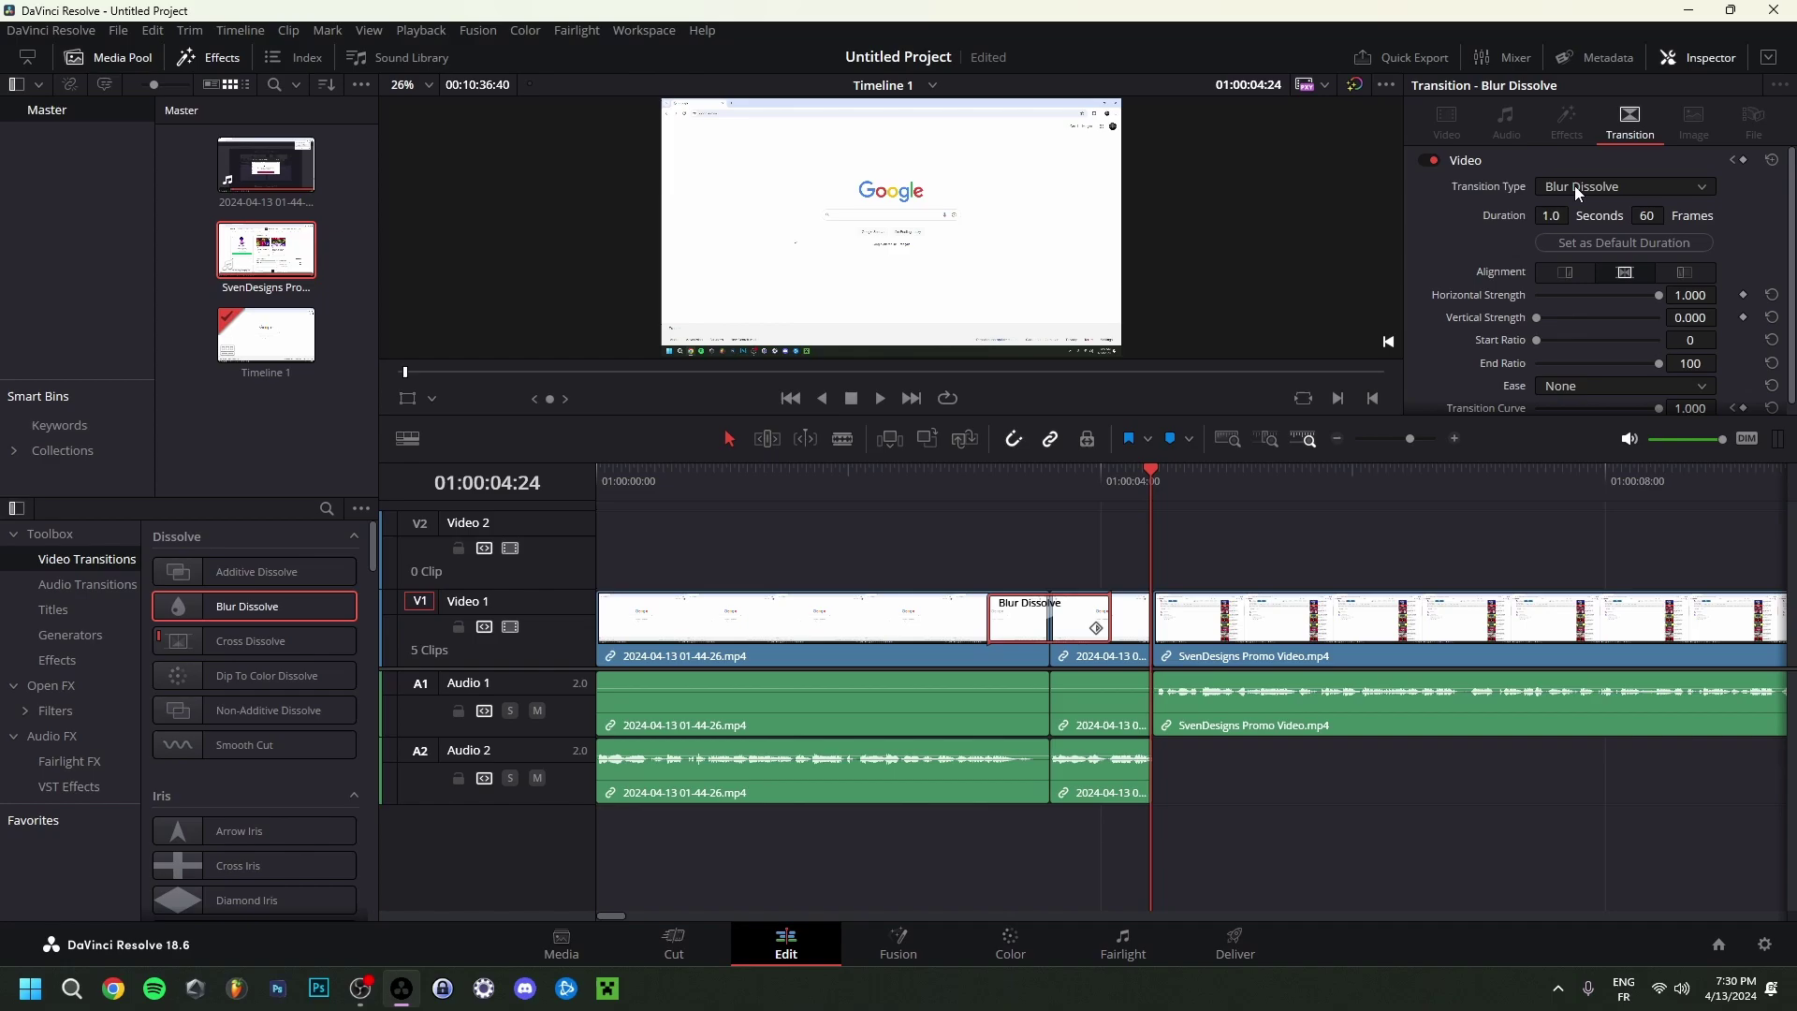
click(1574, 185)
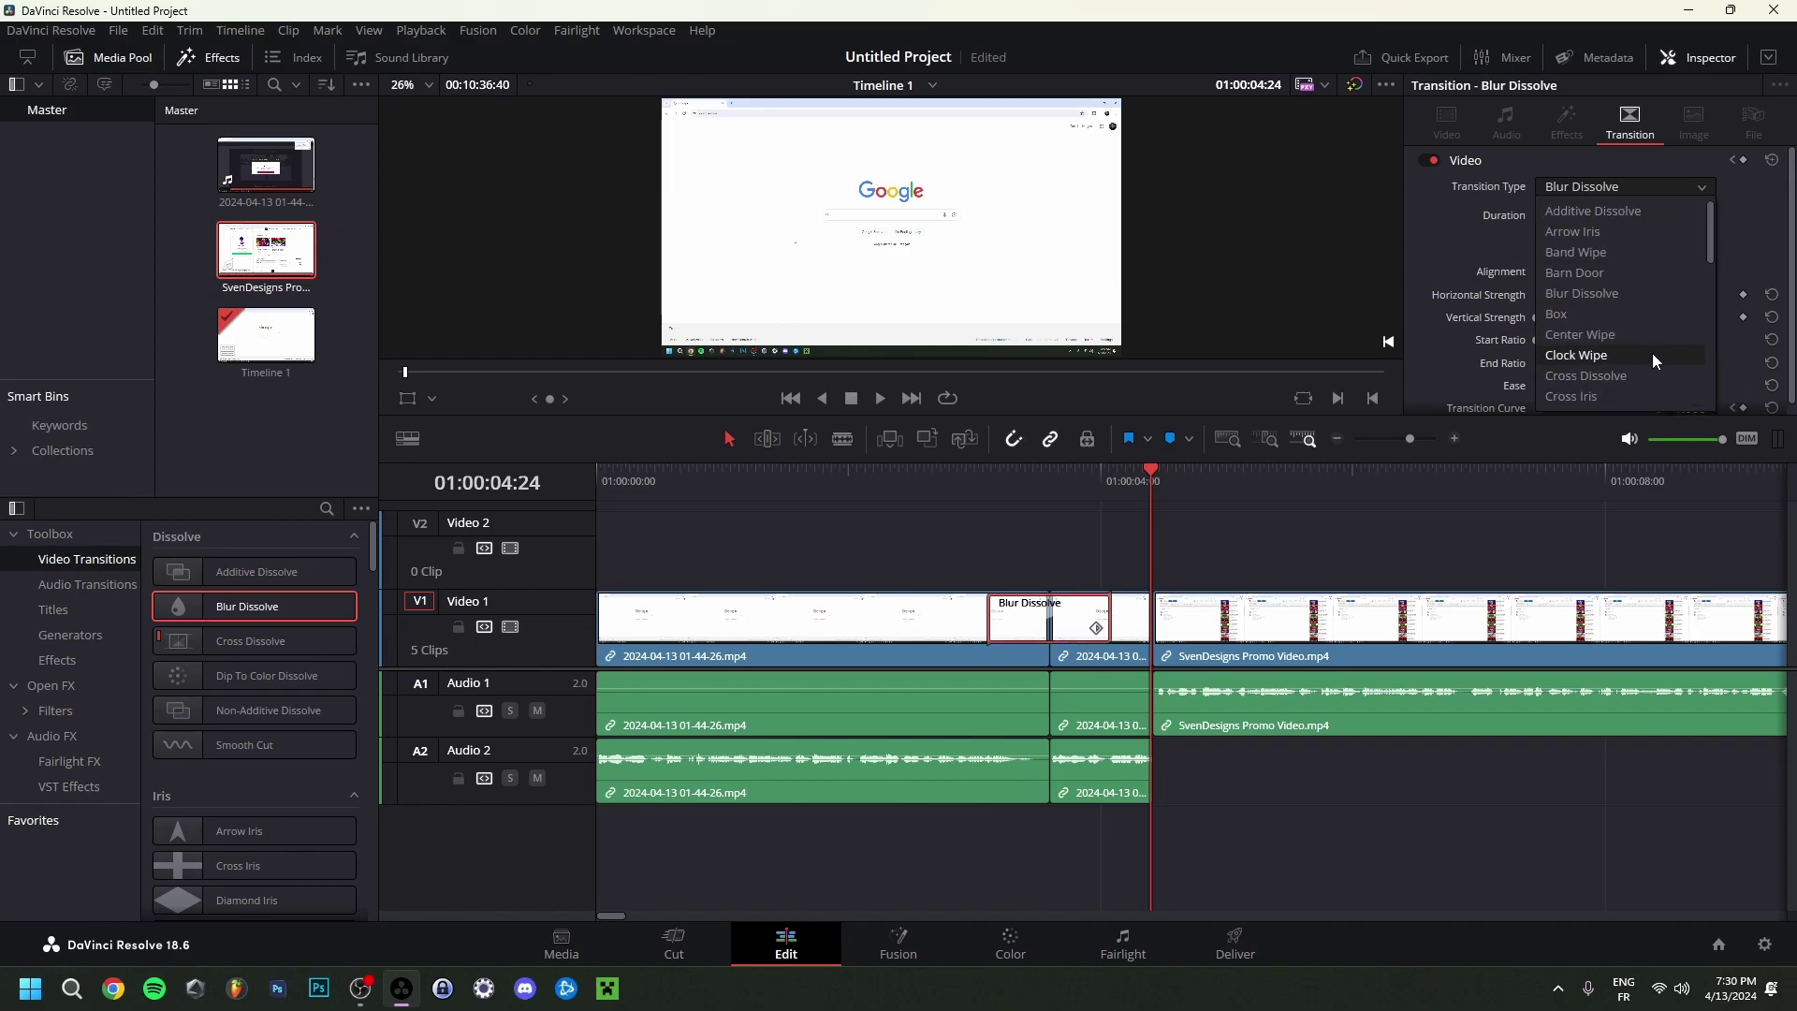
click(1526, 253)
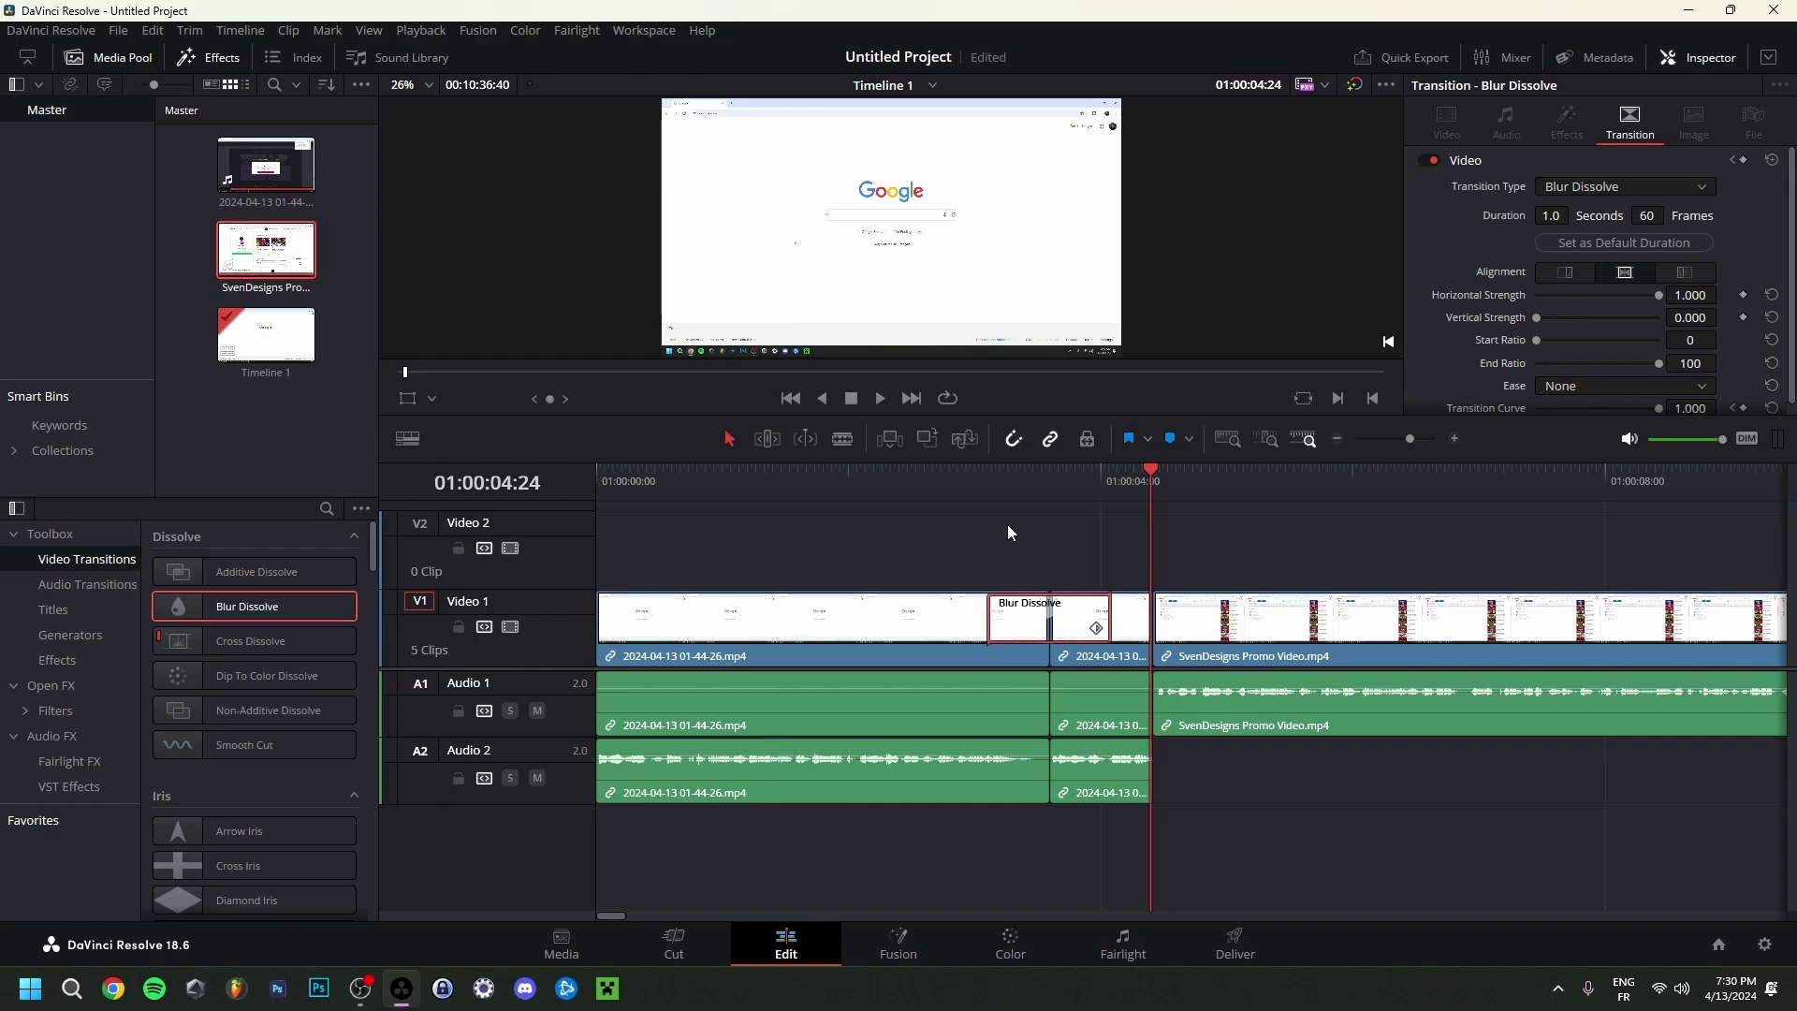
Delete the Blur Dissolve transition and hide the effects library.
key(Delete)
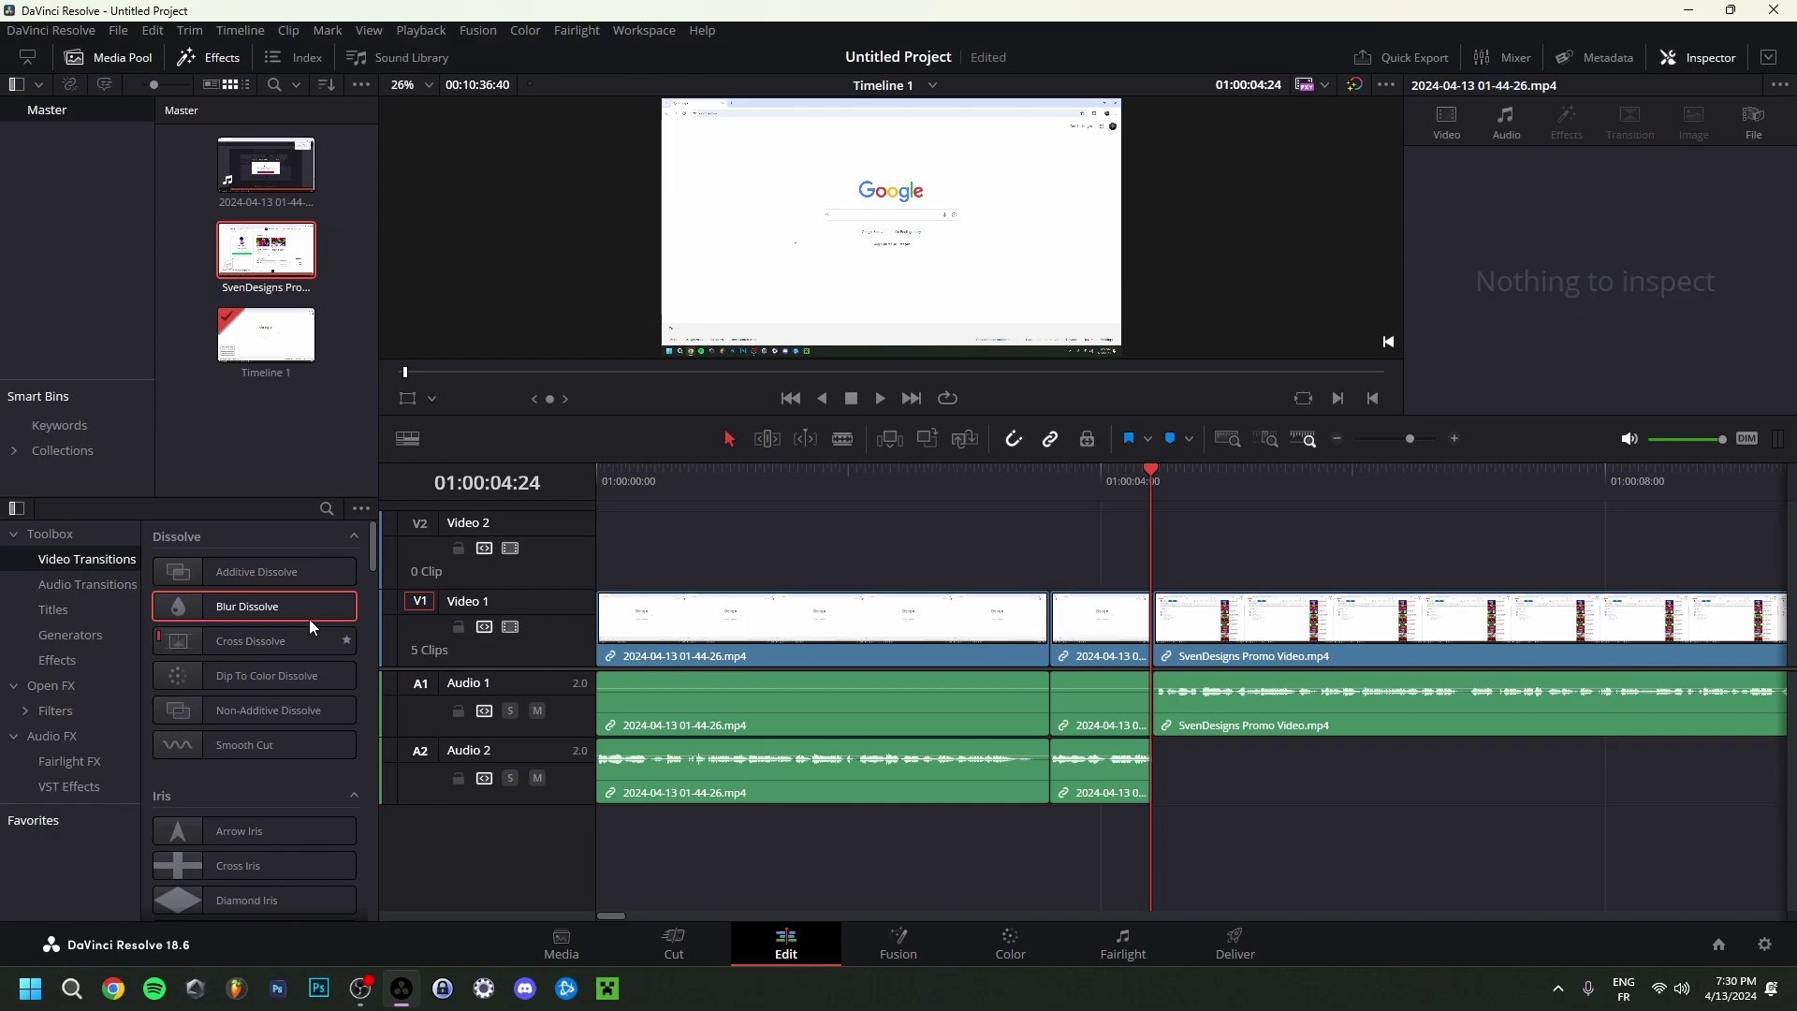
key(ctrl+minus)
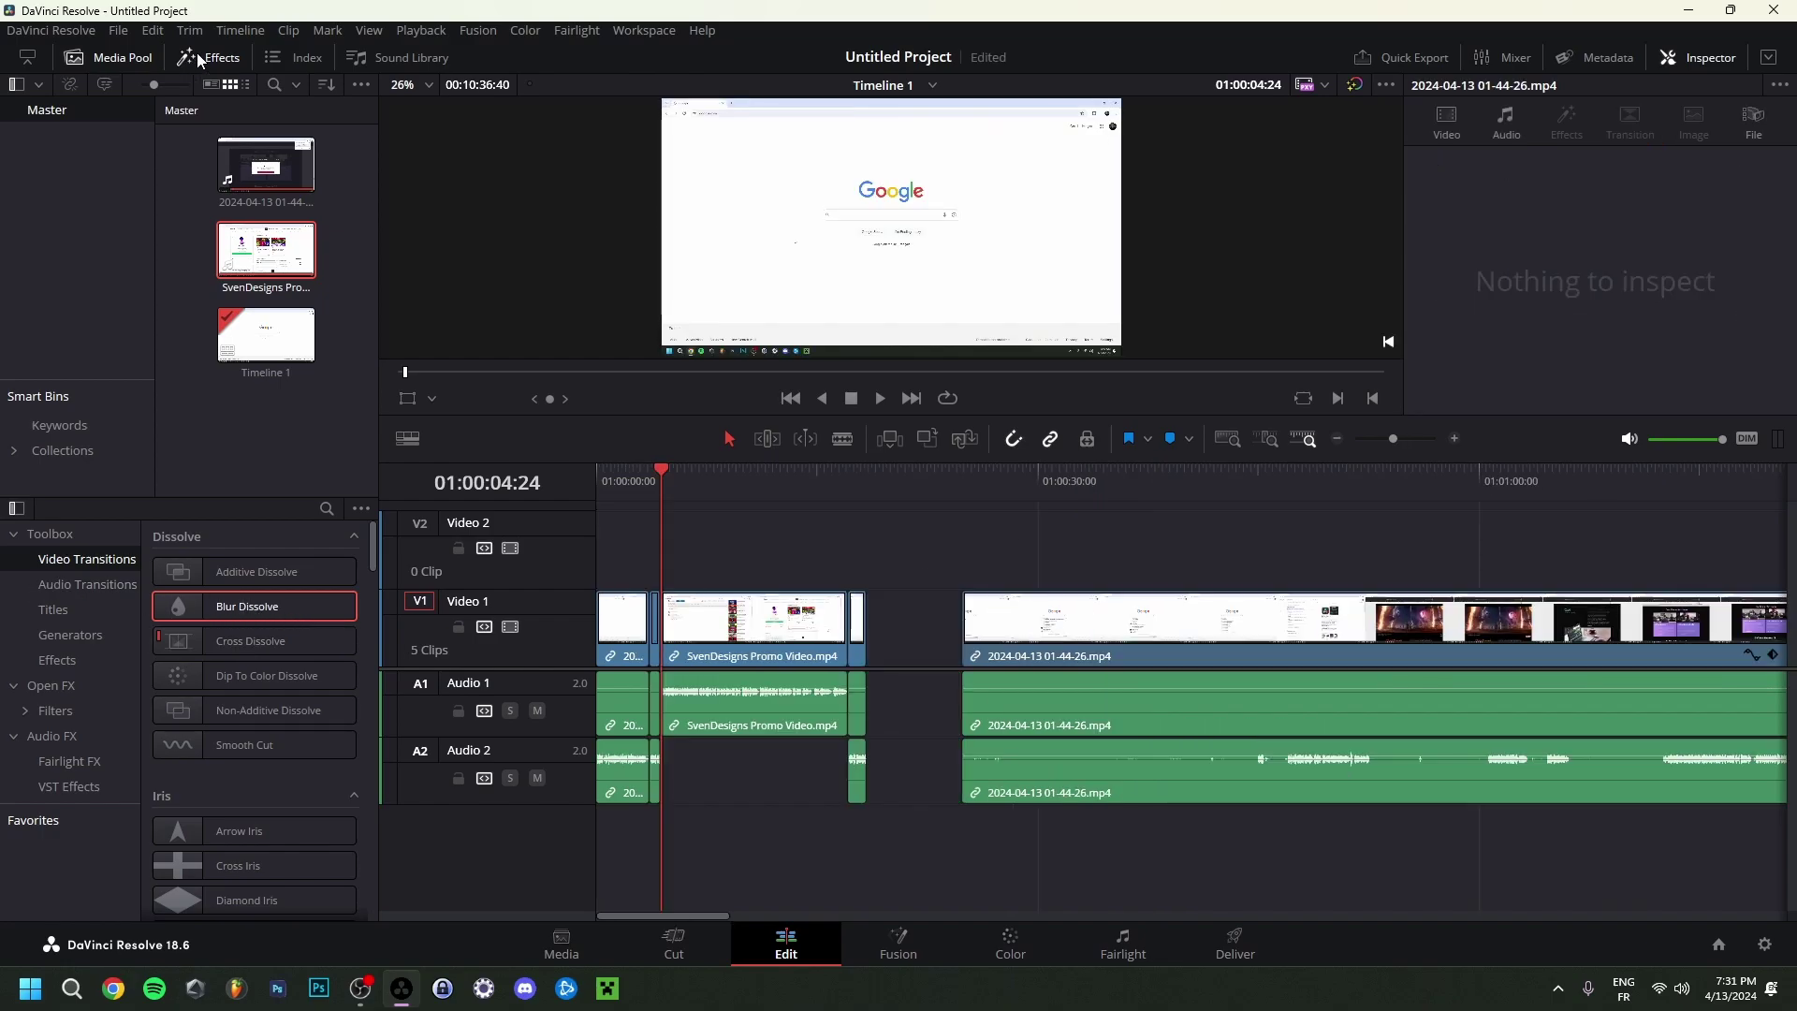
click(199, 61)
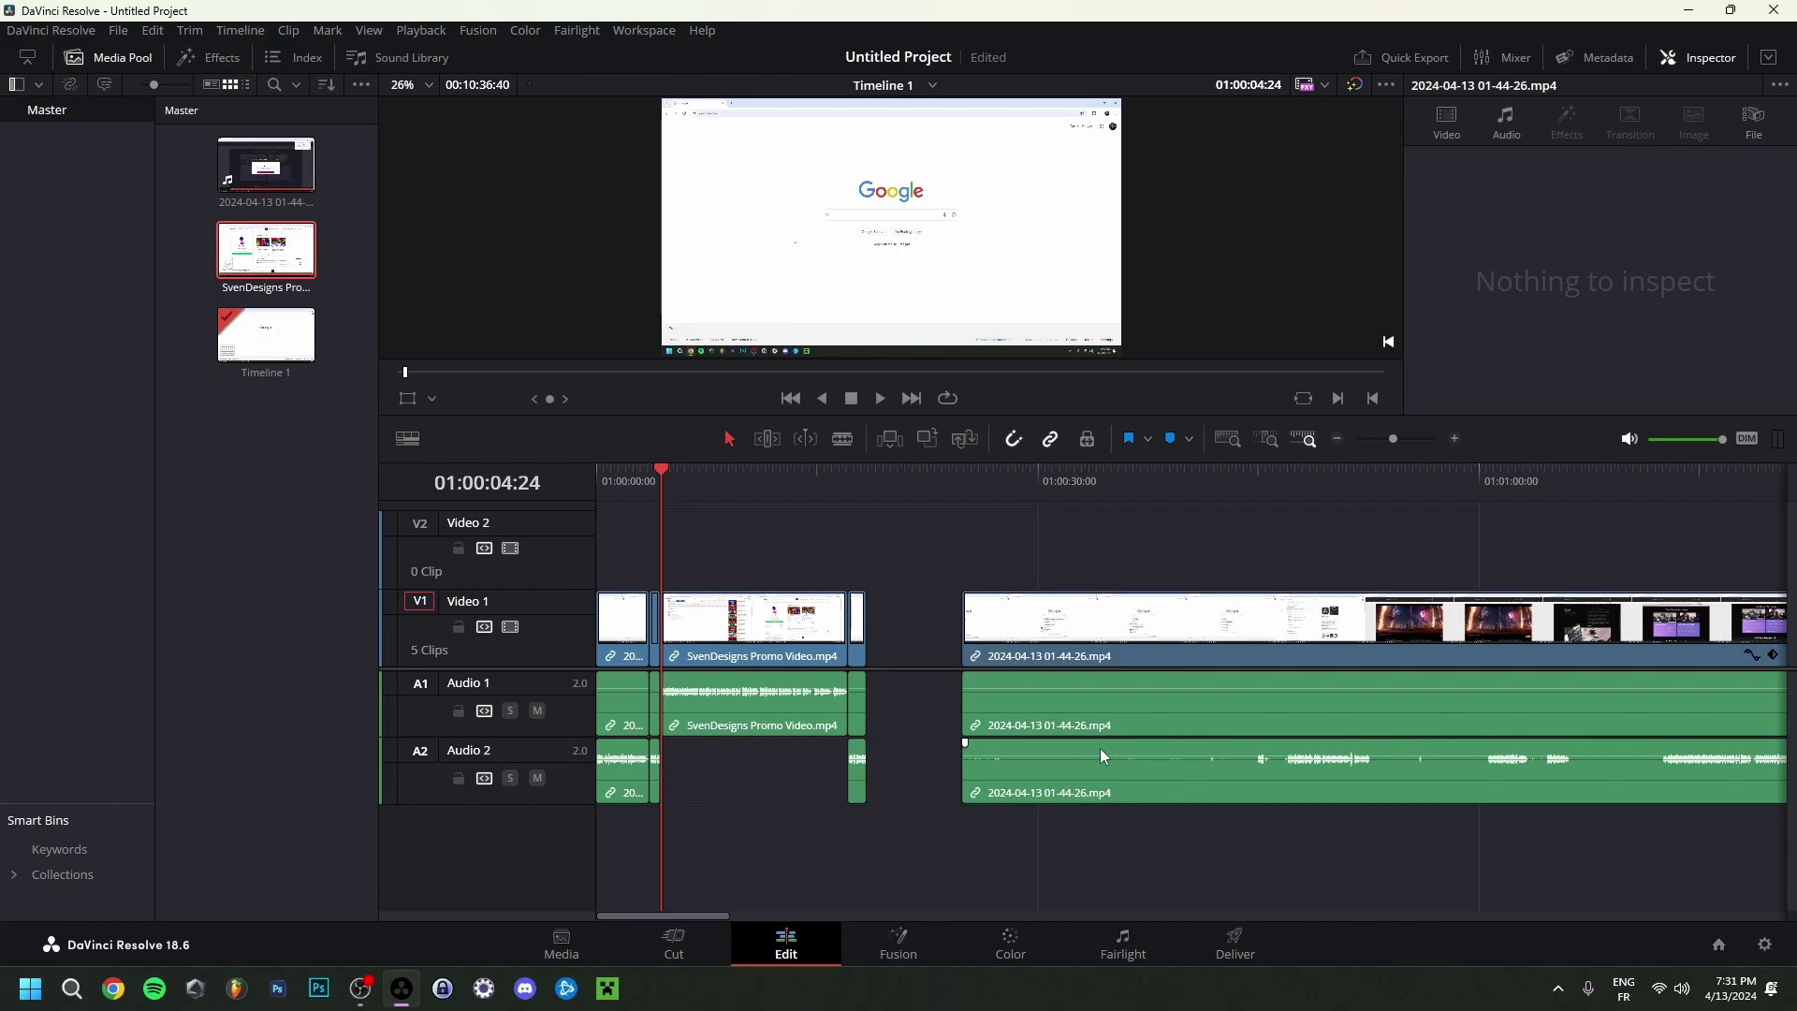
Trim the start of the long last clip and move its section up to 01:00:34:14, split off, against the preceding clips.
key(ctrl+equal)
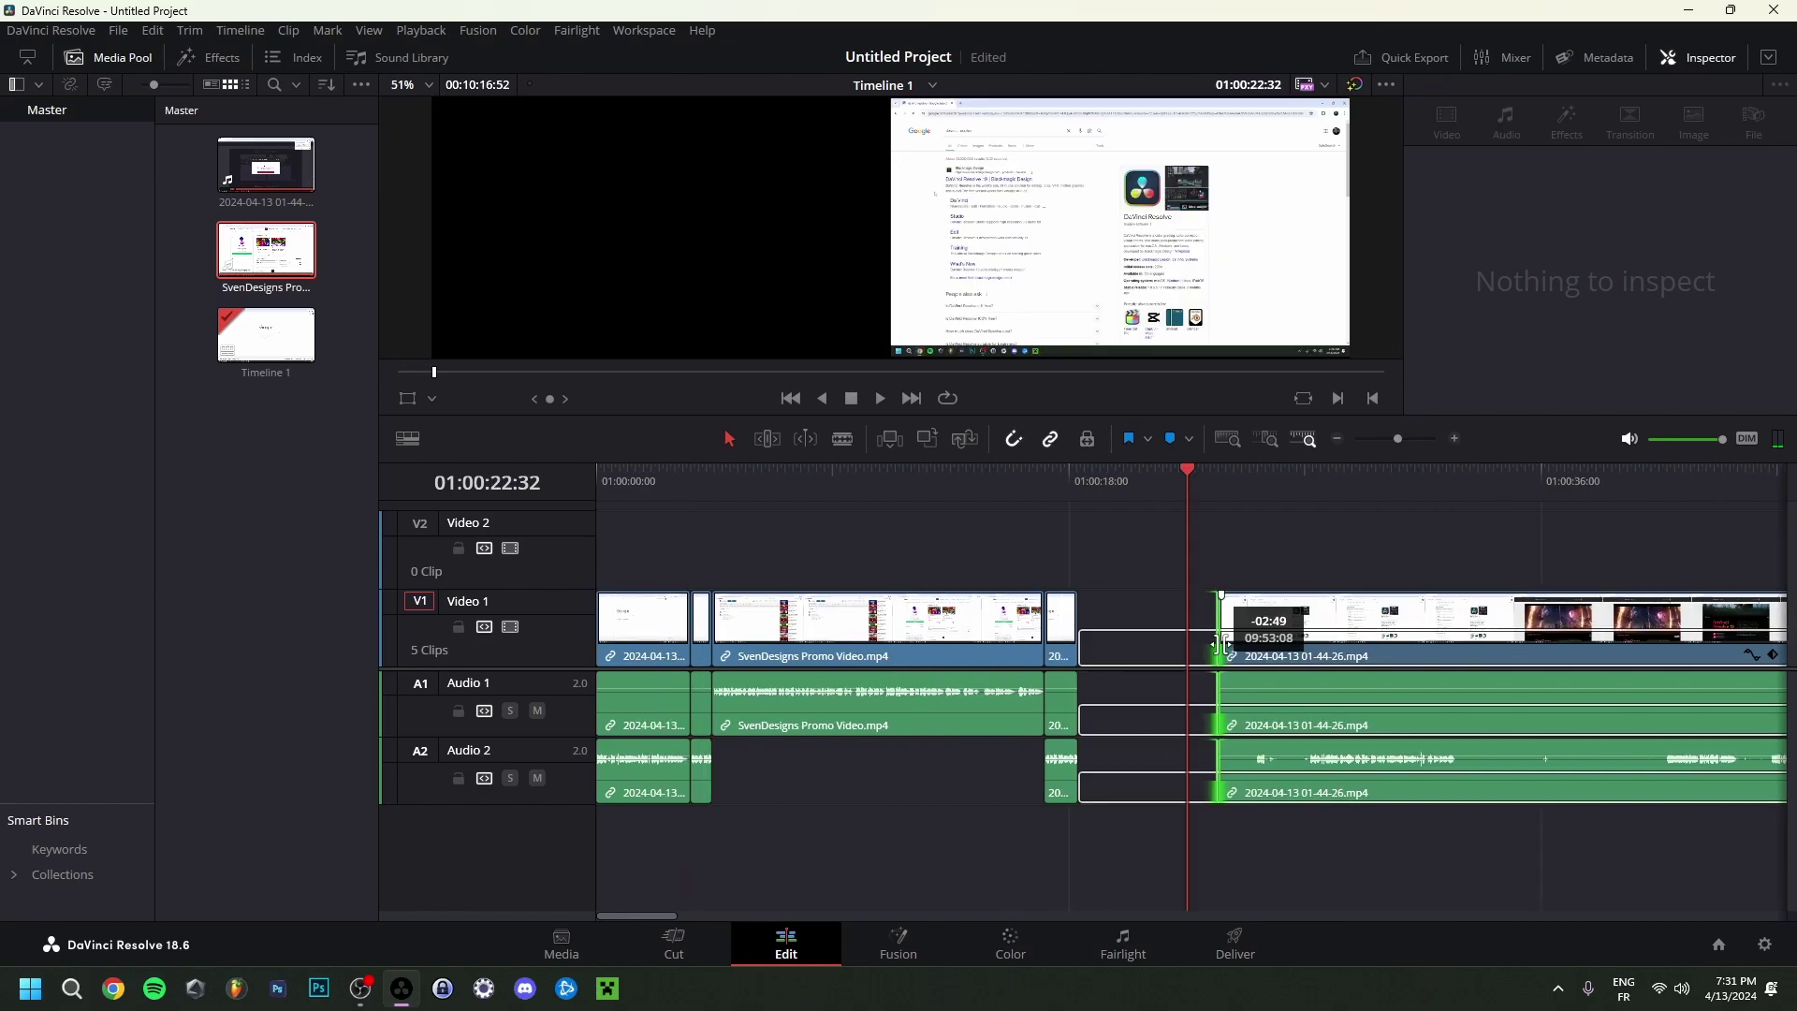
drag(1221, 755, 1244, 754)
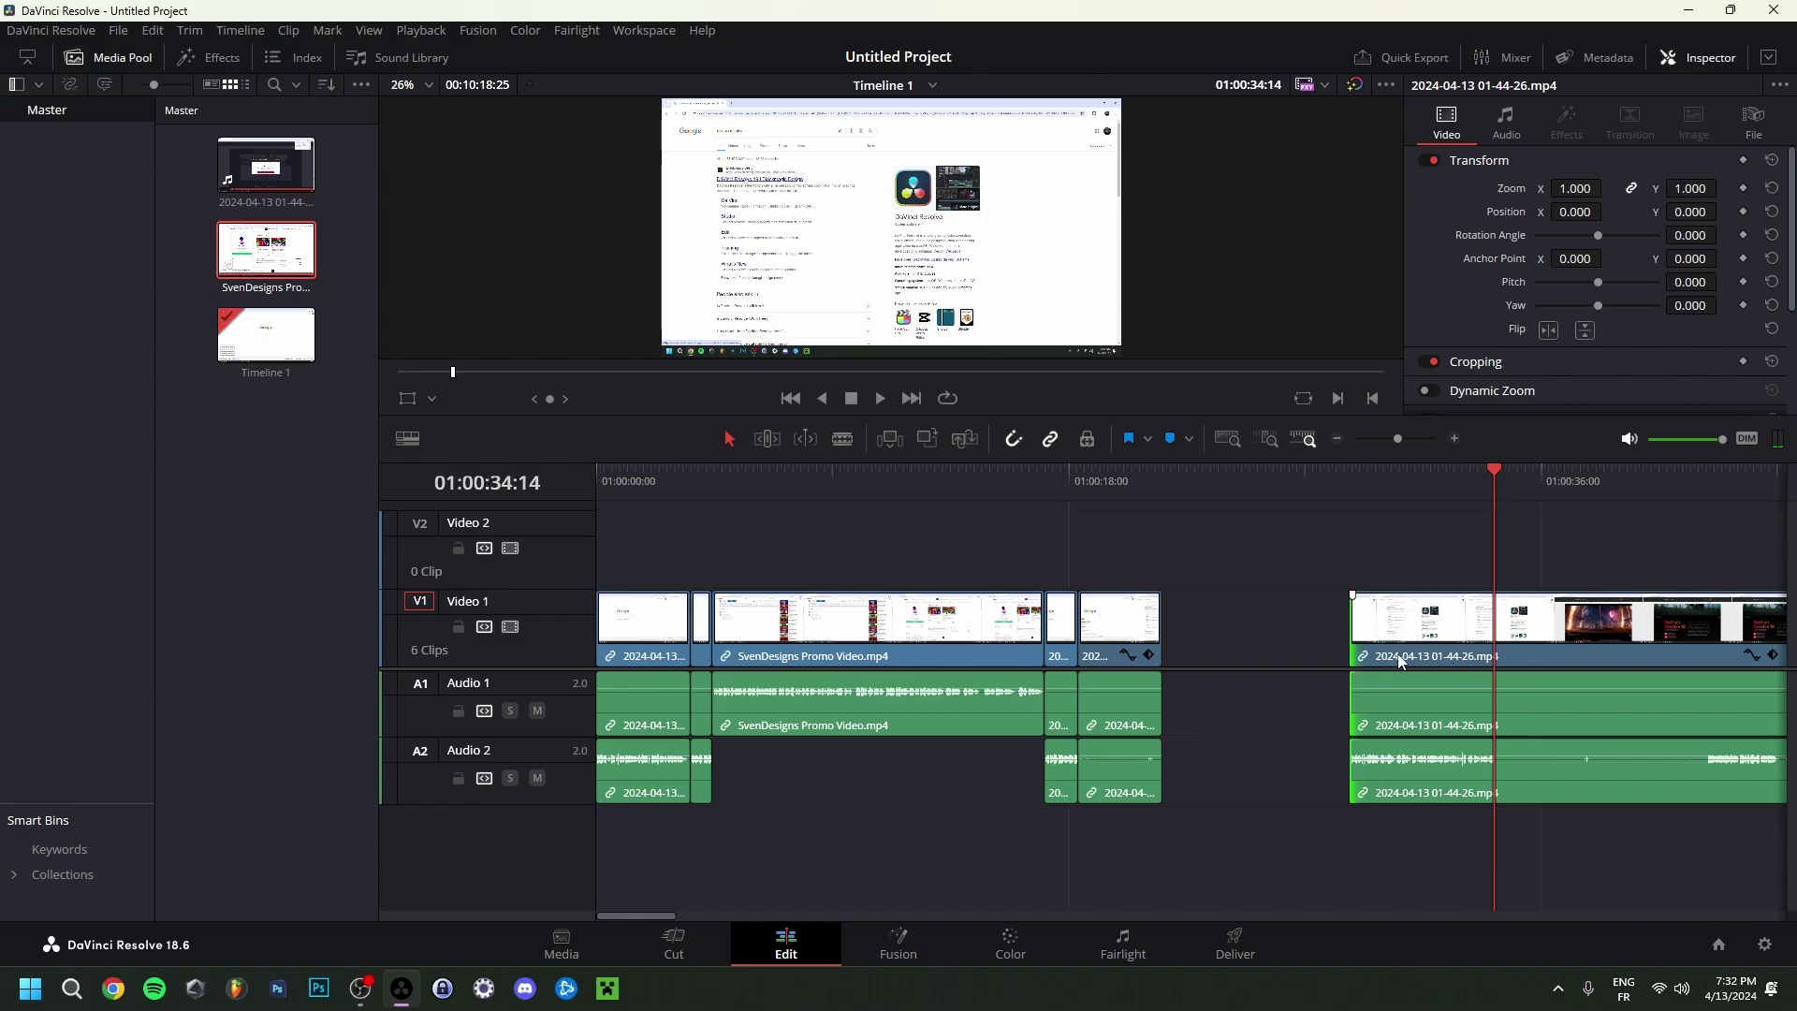
key(ctrl+b)
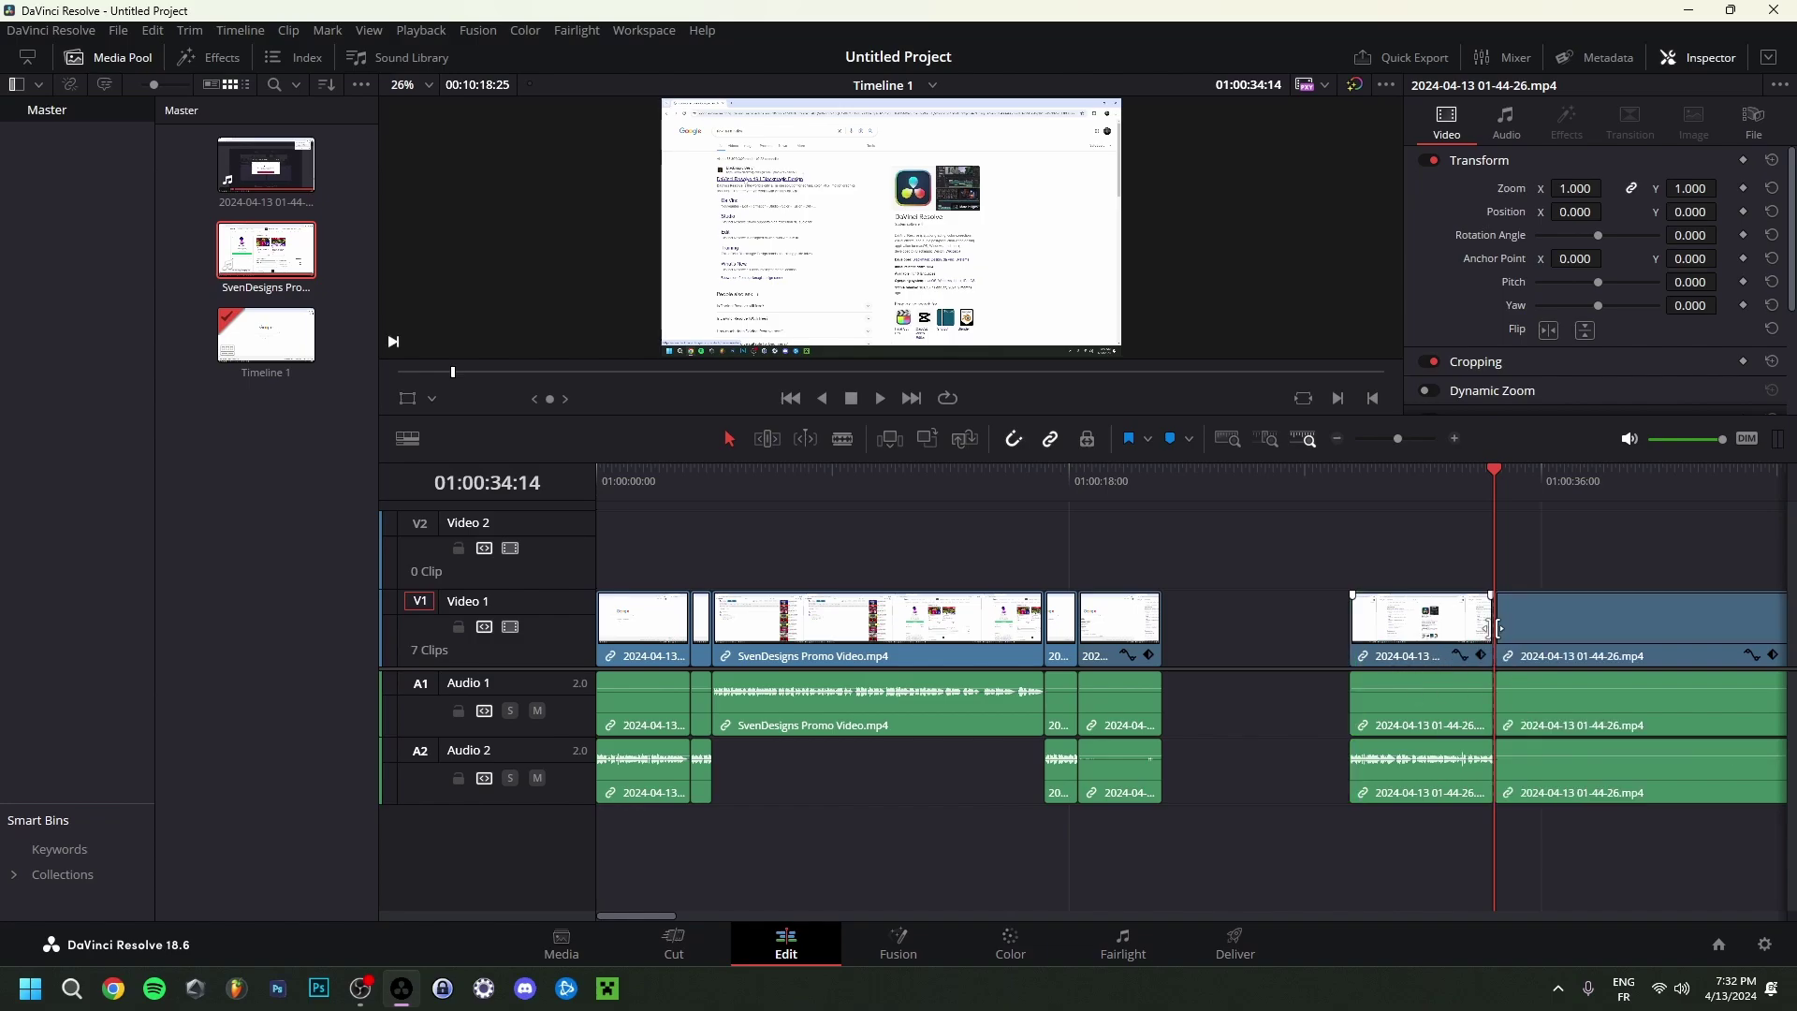
drag(1405, 636, 1216, 639)
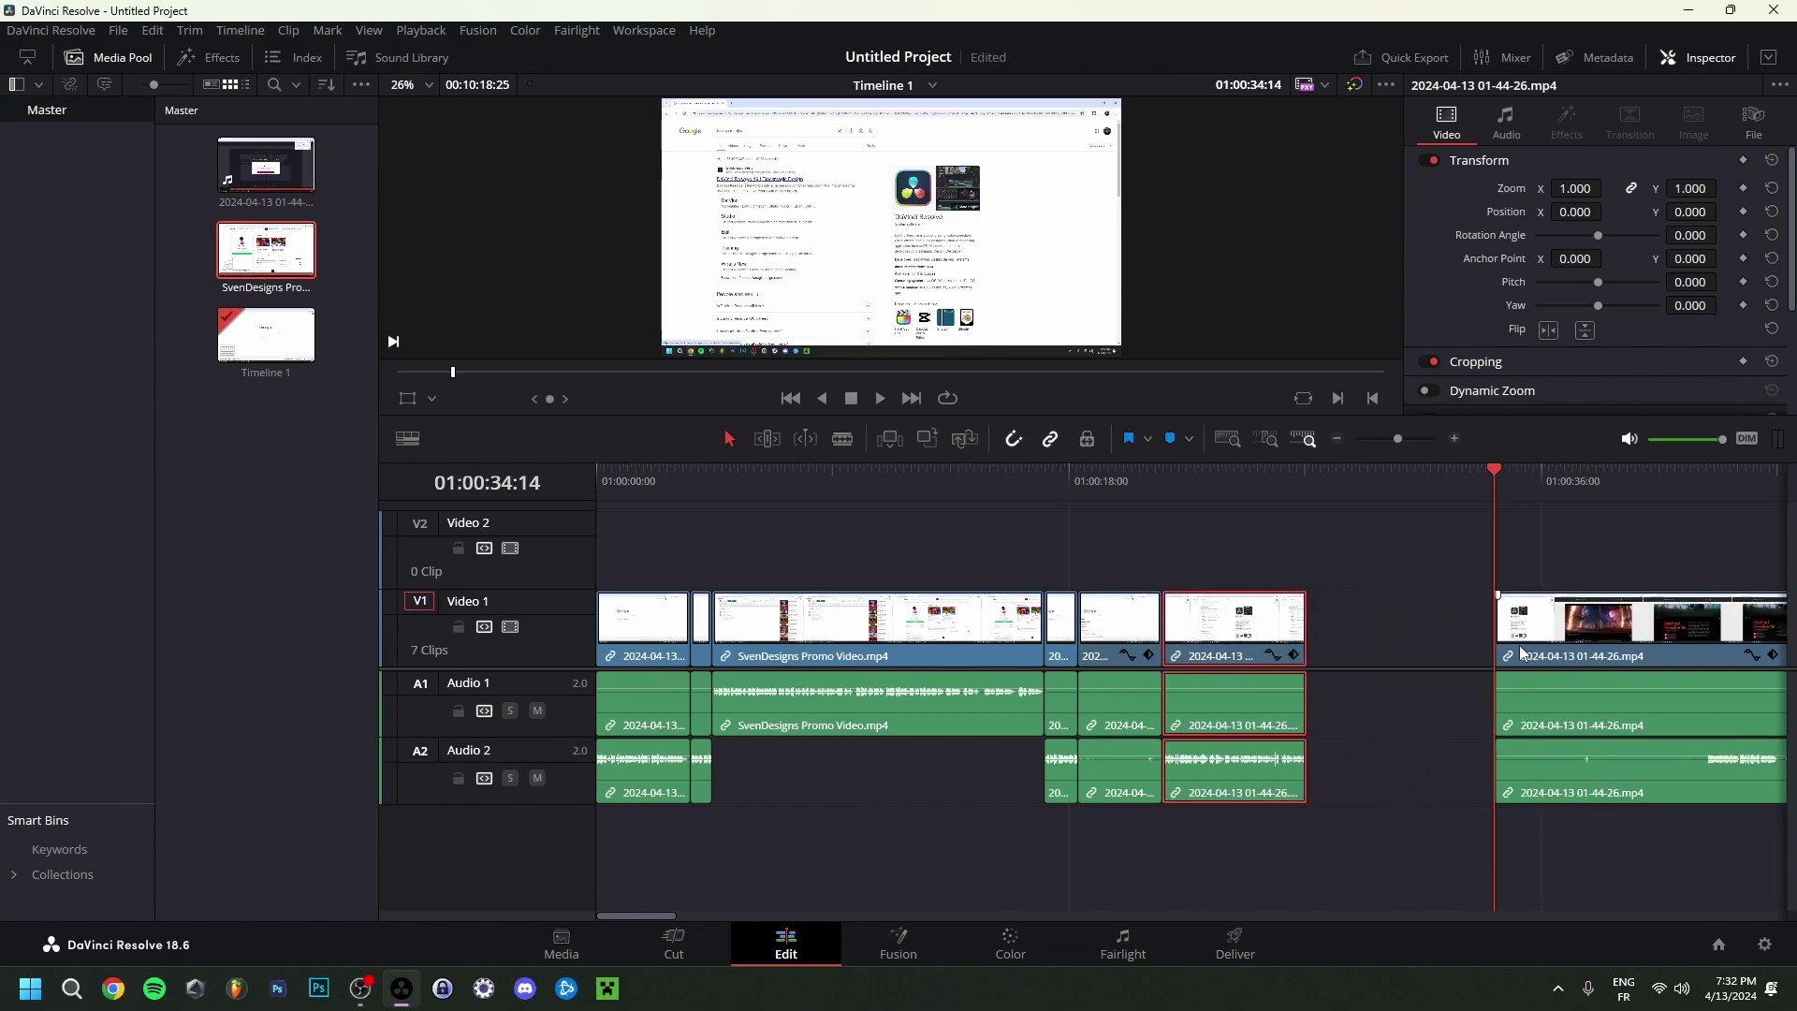
Preview the edit full screen on the Cut page from 01:00:19:09, and return to the Edit page.
click(1097, 487)
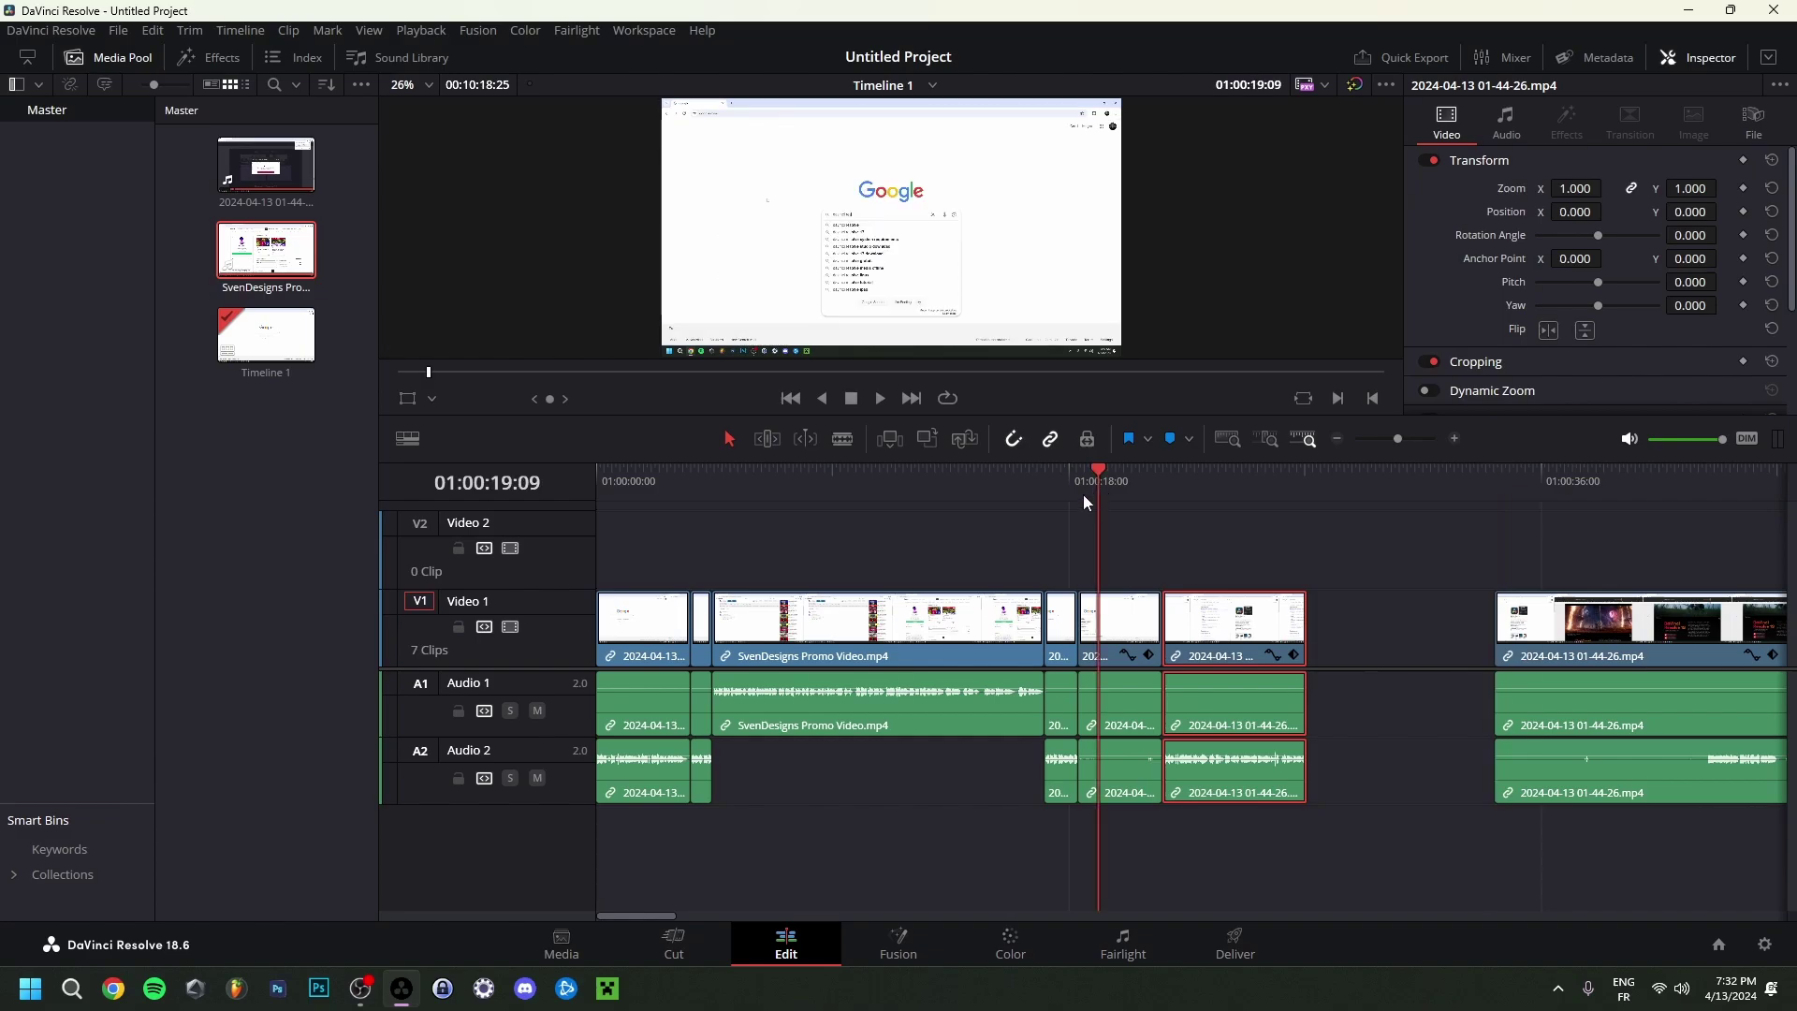
click(676, 946)
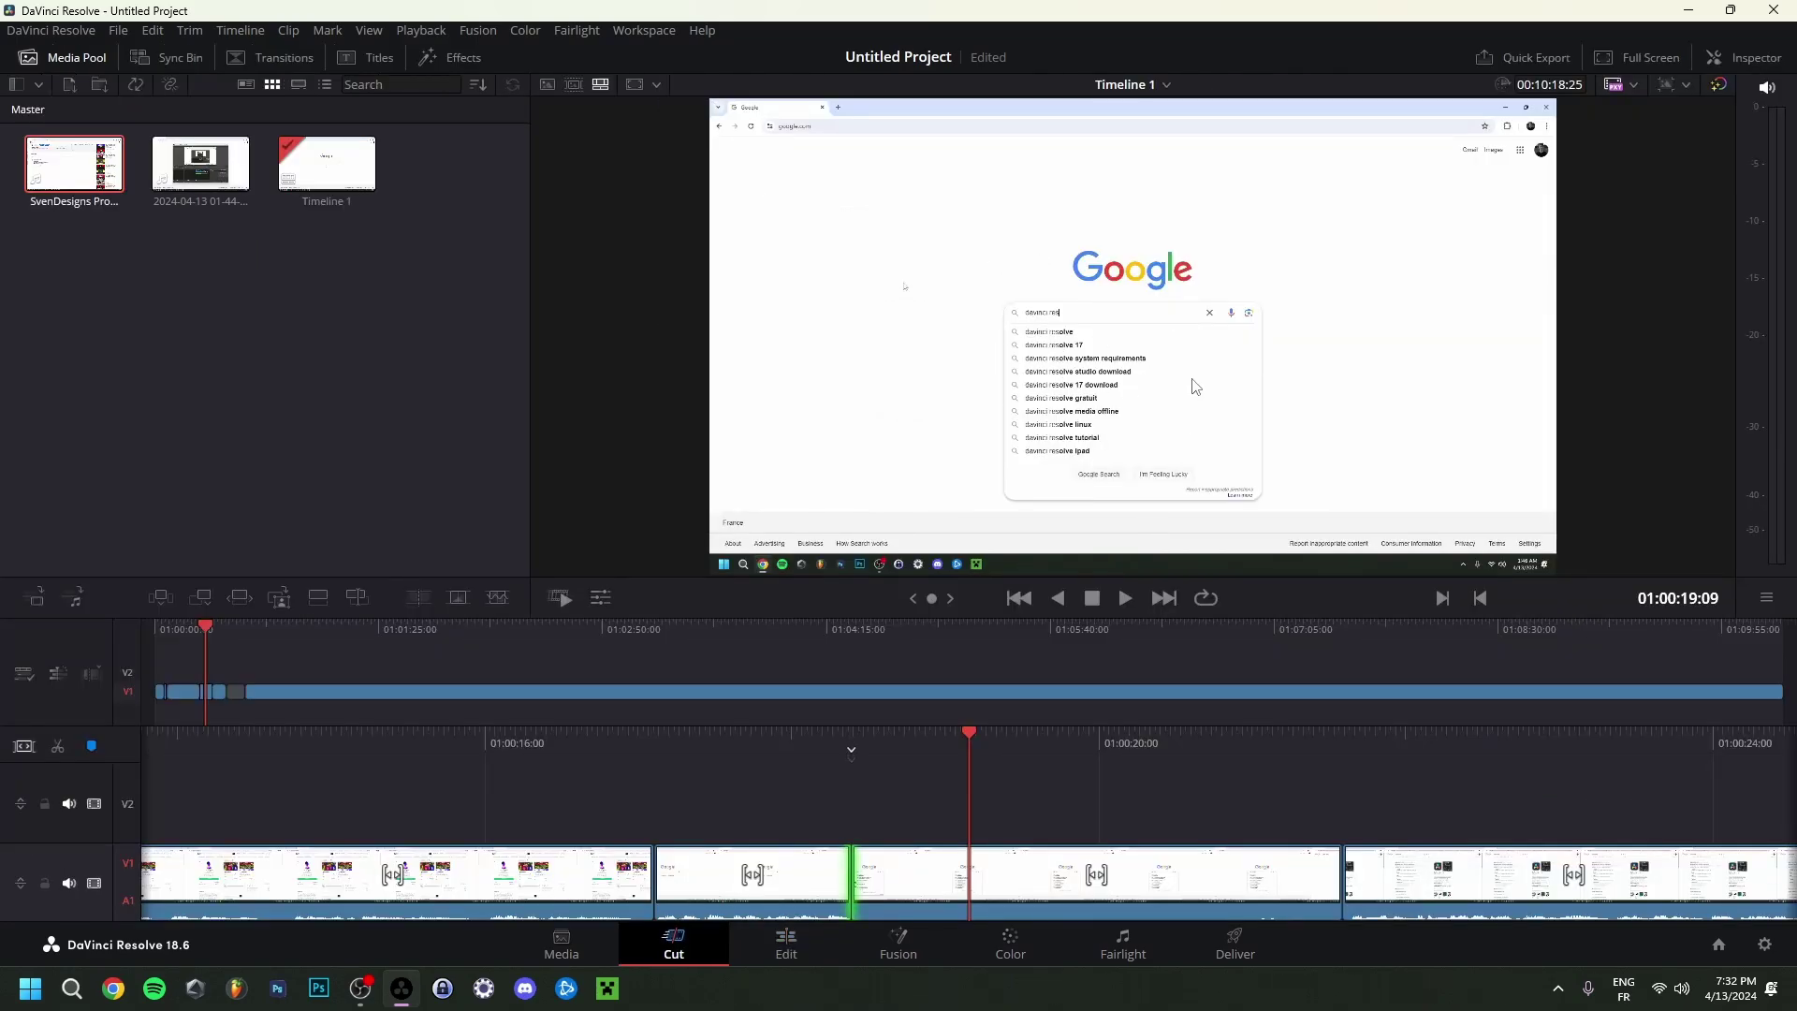
click(1640, 59)
key(space)
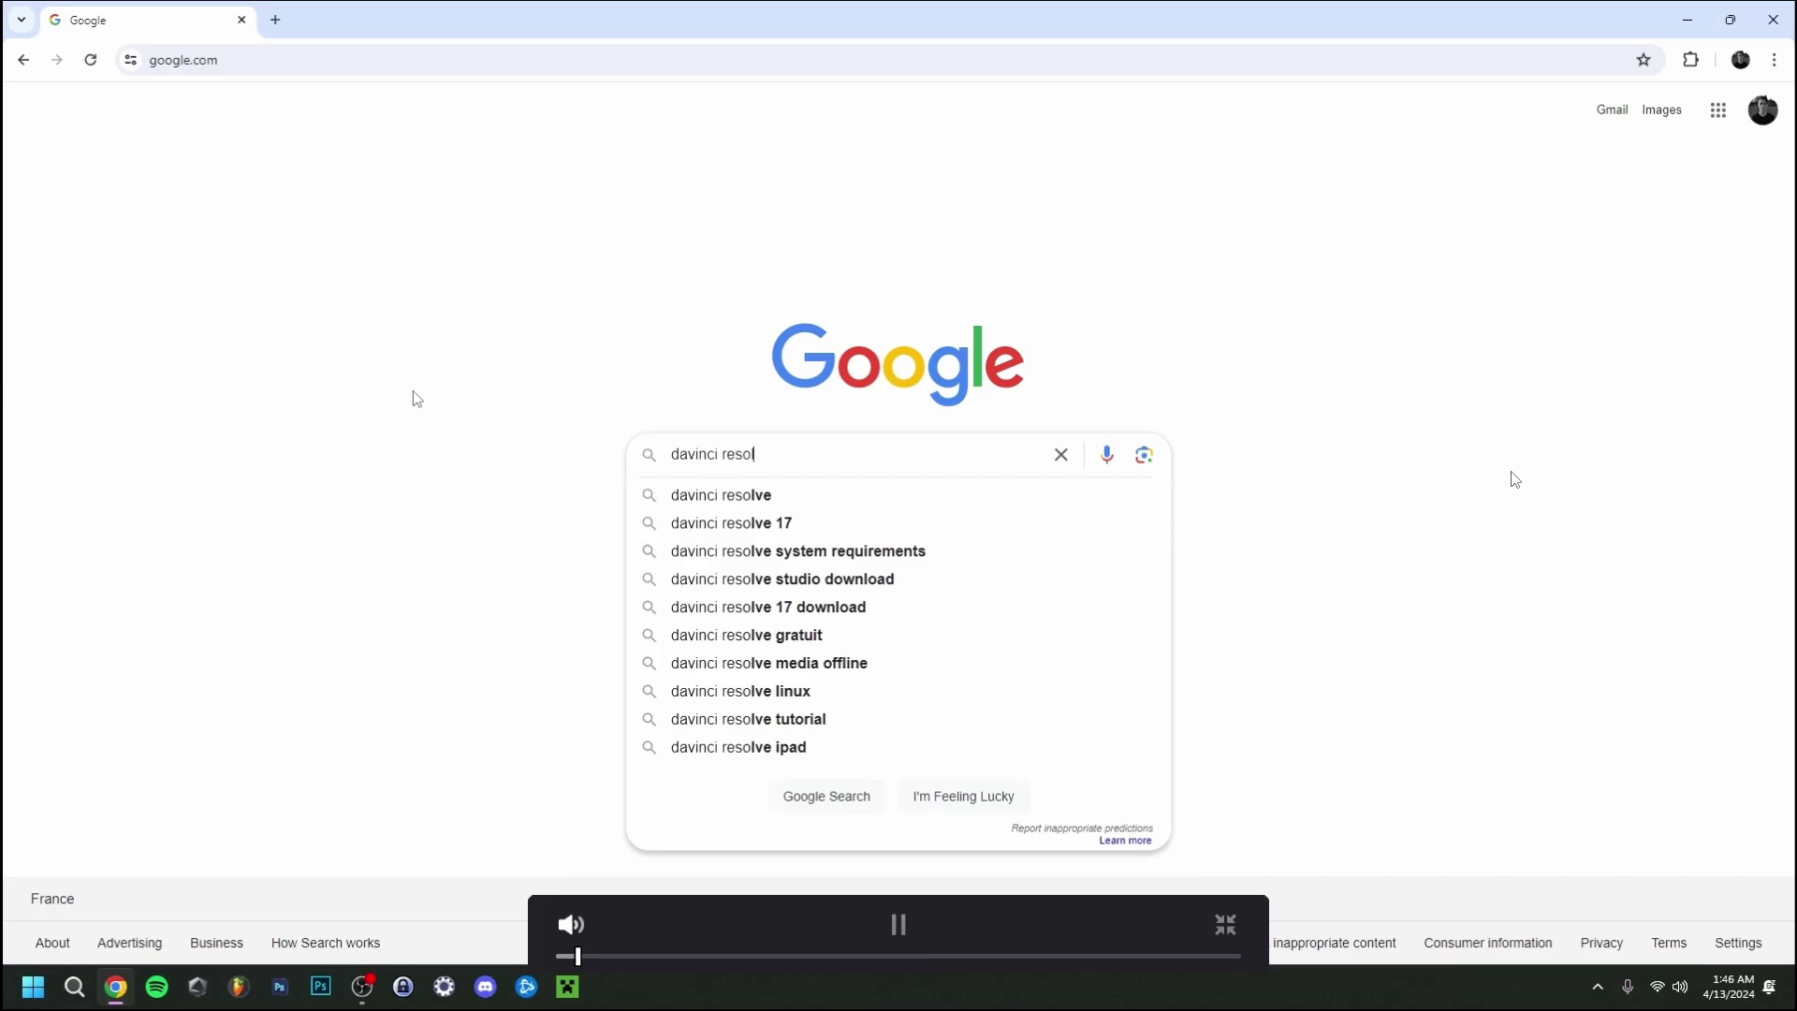
key(space)
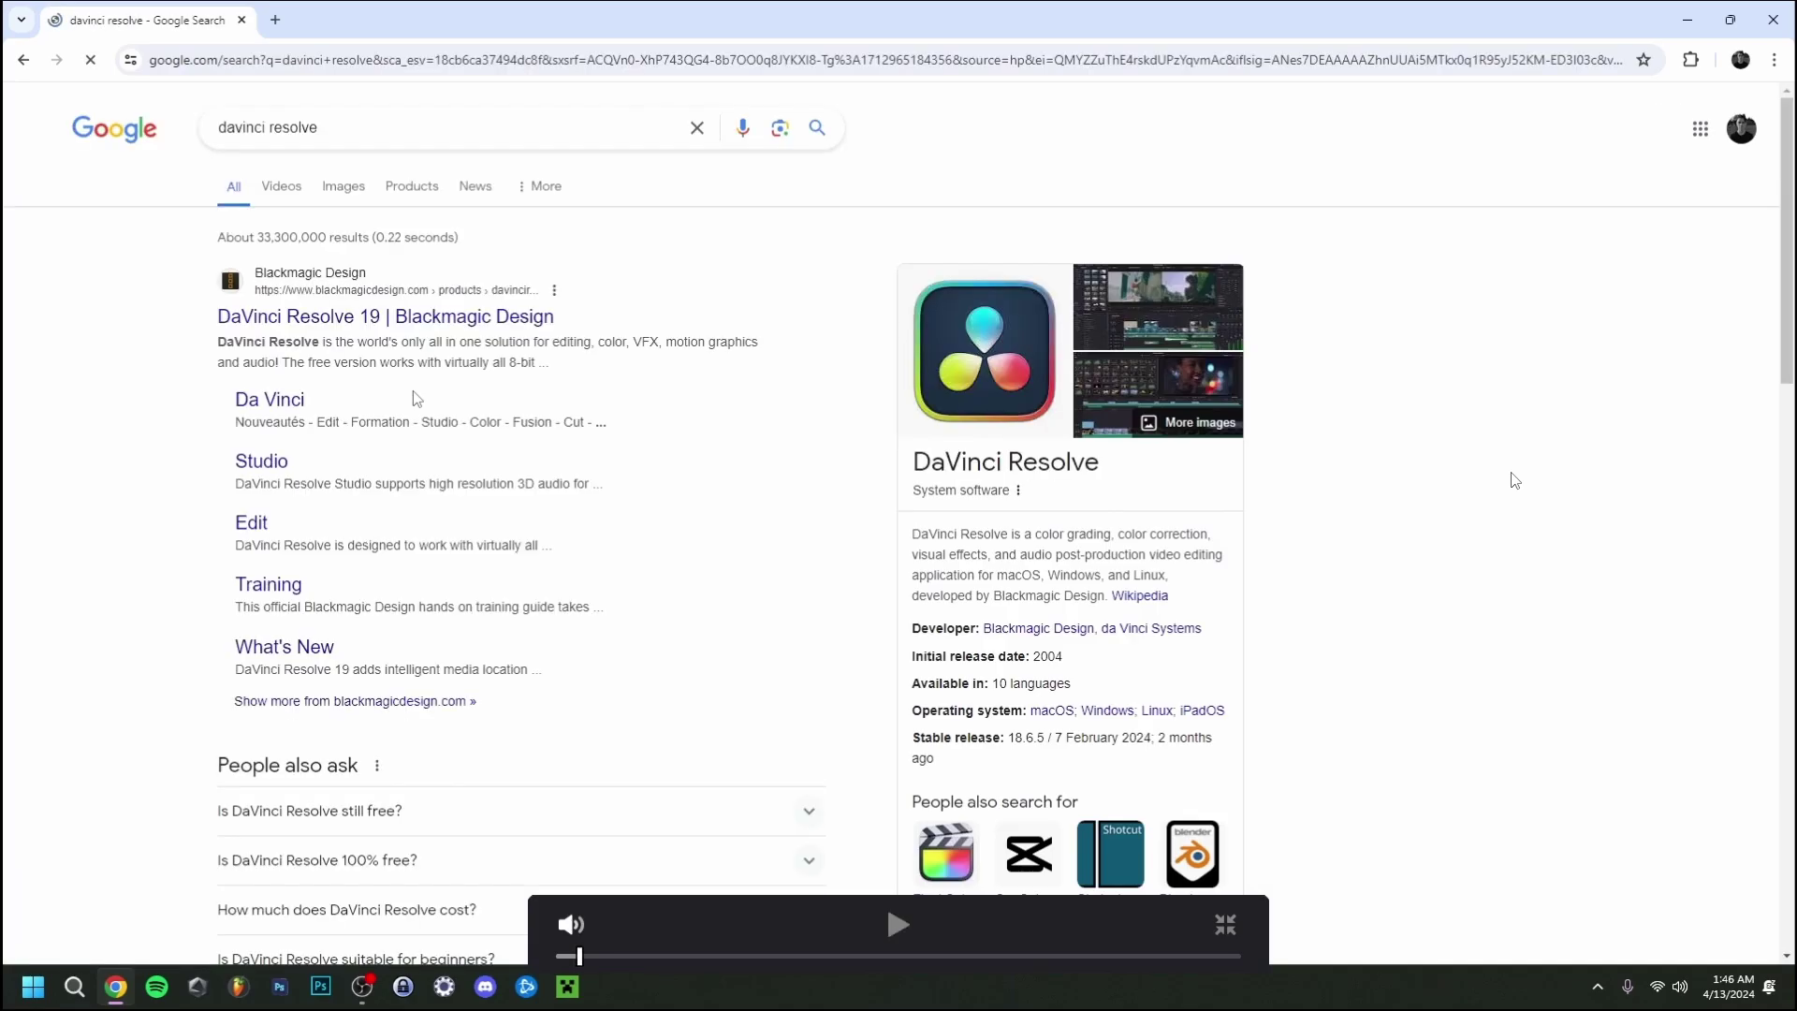
key(Escape)
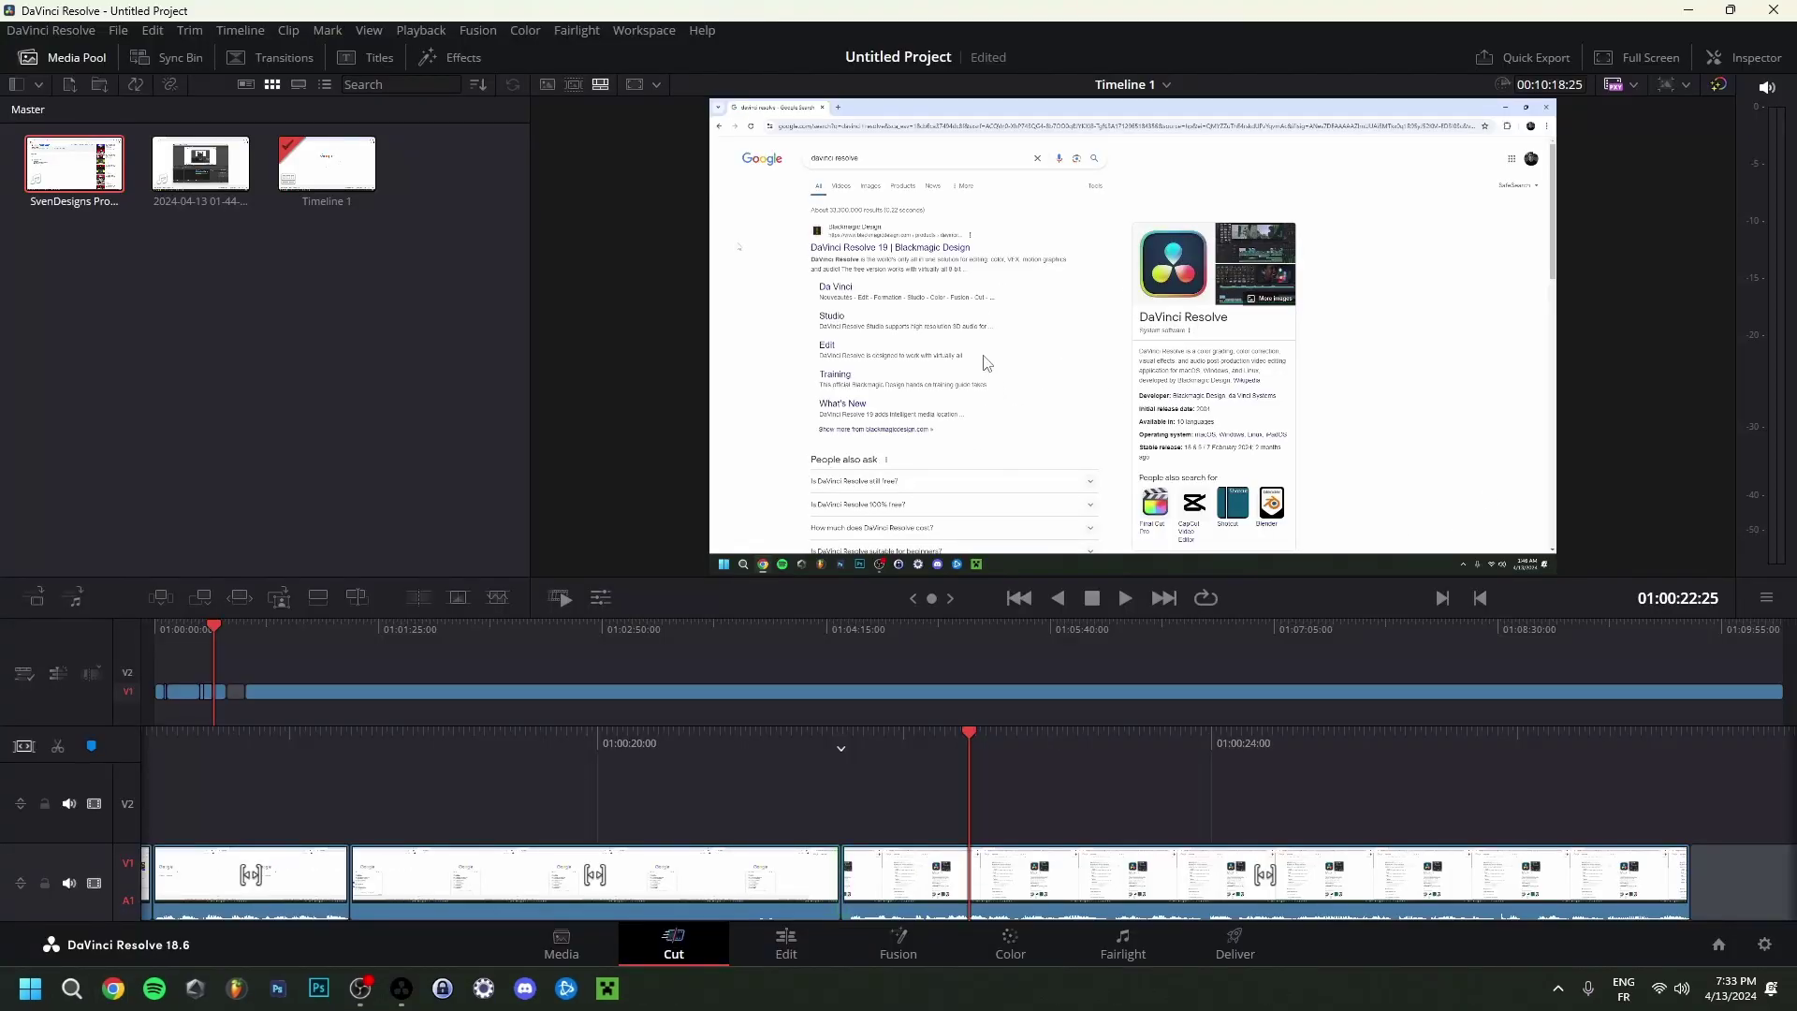
click(769, 944)
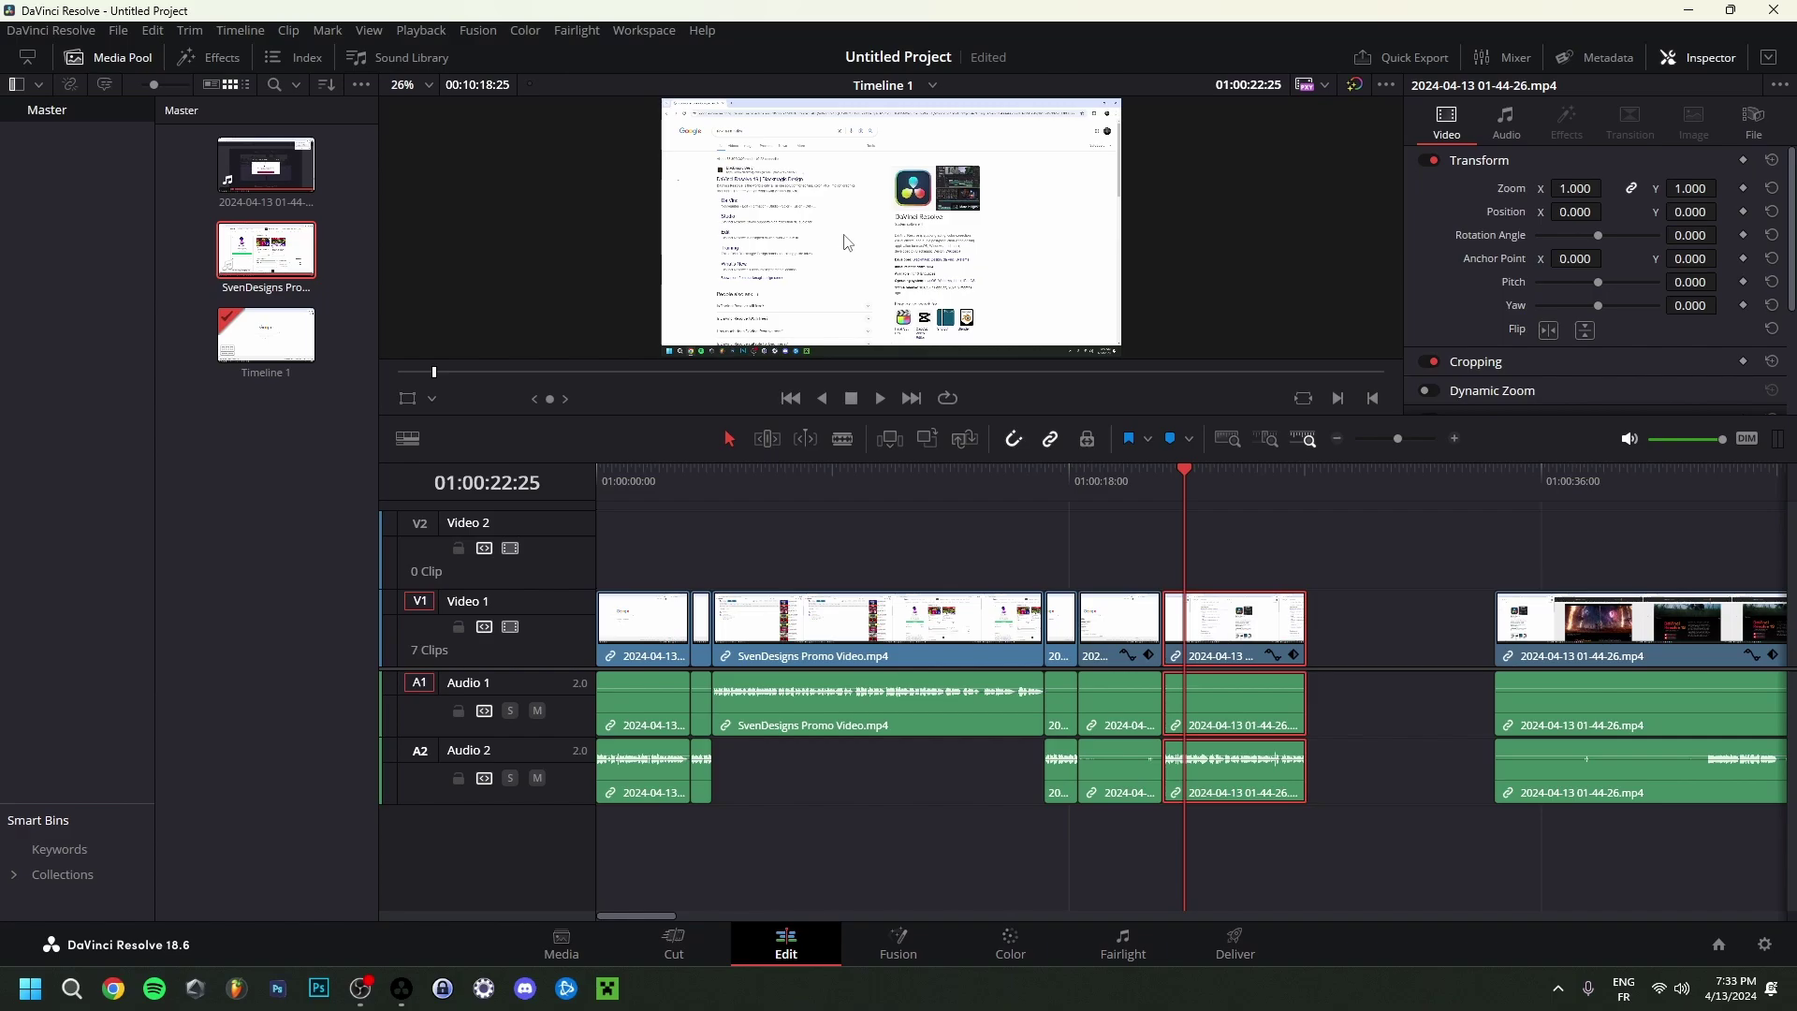
Trim the unwanted start off the long last clip up to 01:00:39:20.
key(BackSpace)
drag(1037, 628, 1108, 631)
click(1104, 475)
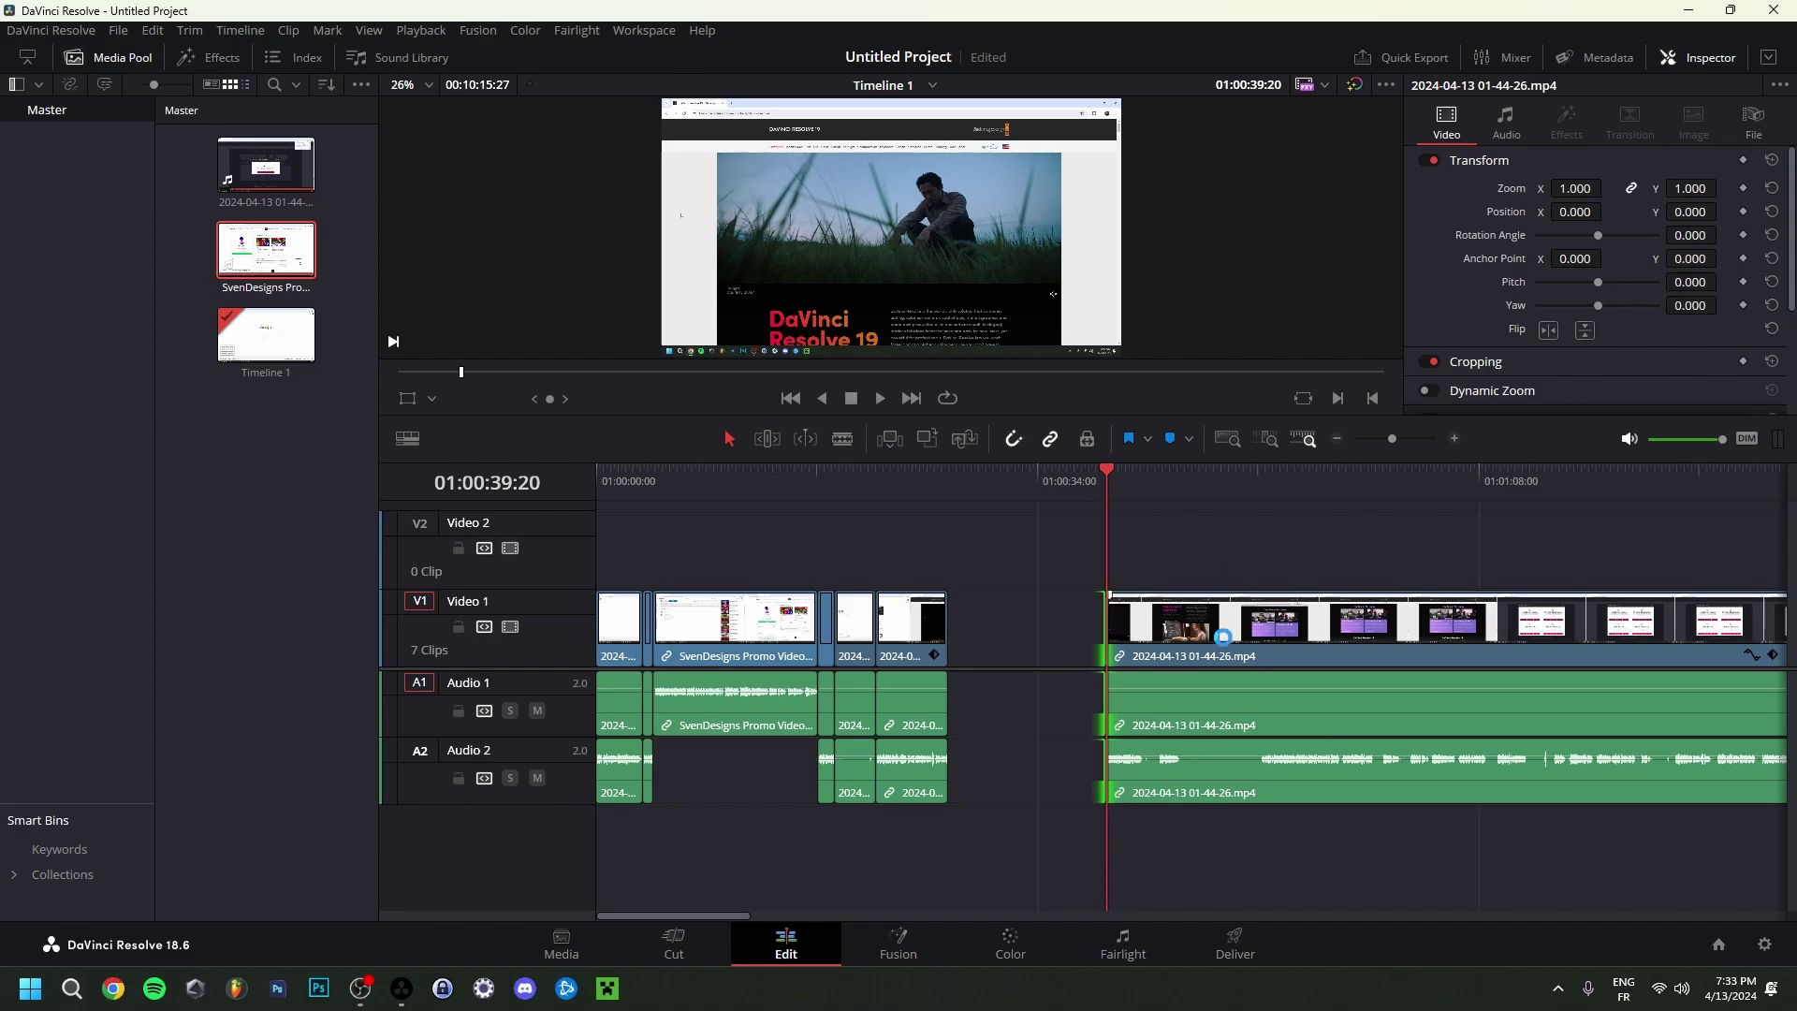
Play the long last clip, split it at 01:00:41:59 and move the cut-off piece against the preceding clips.
click(1164, 634)
key(space)
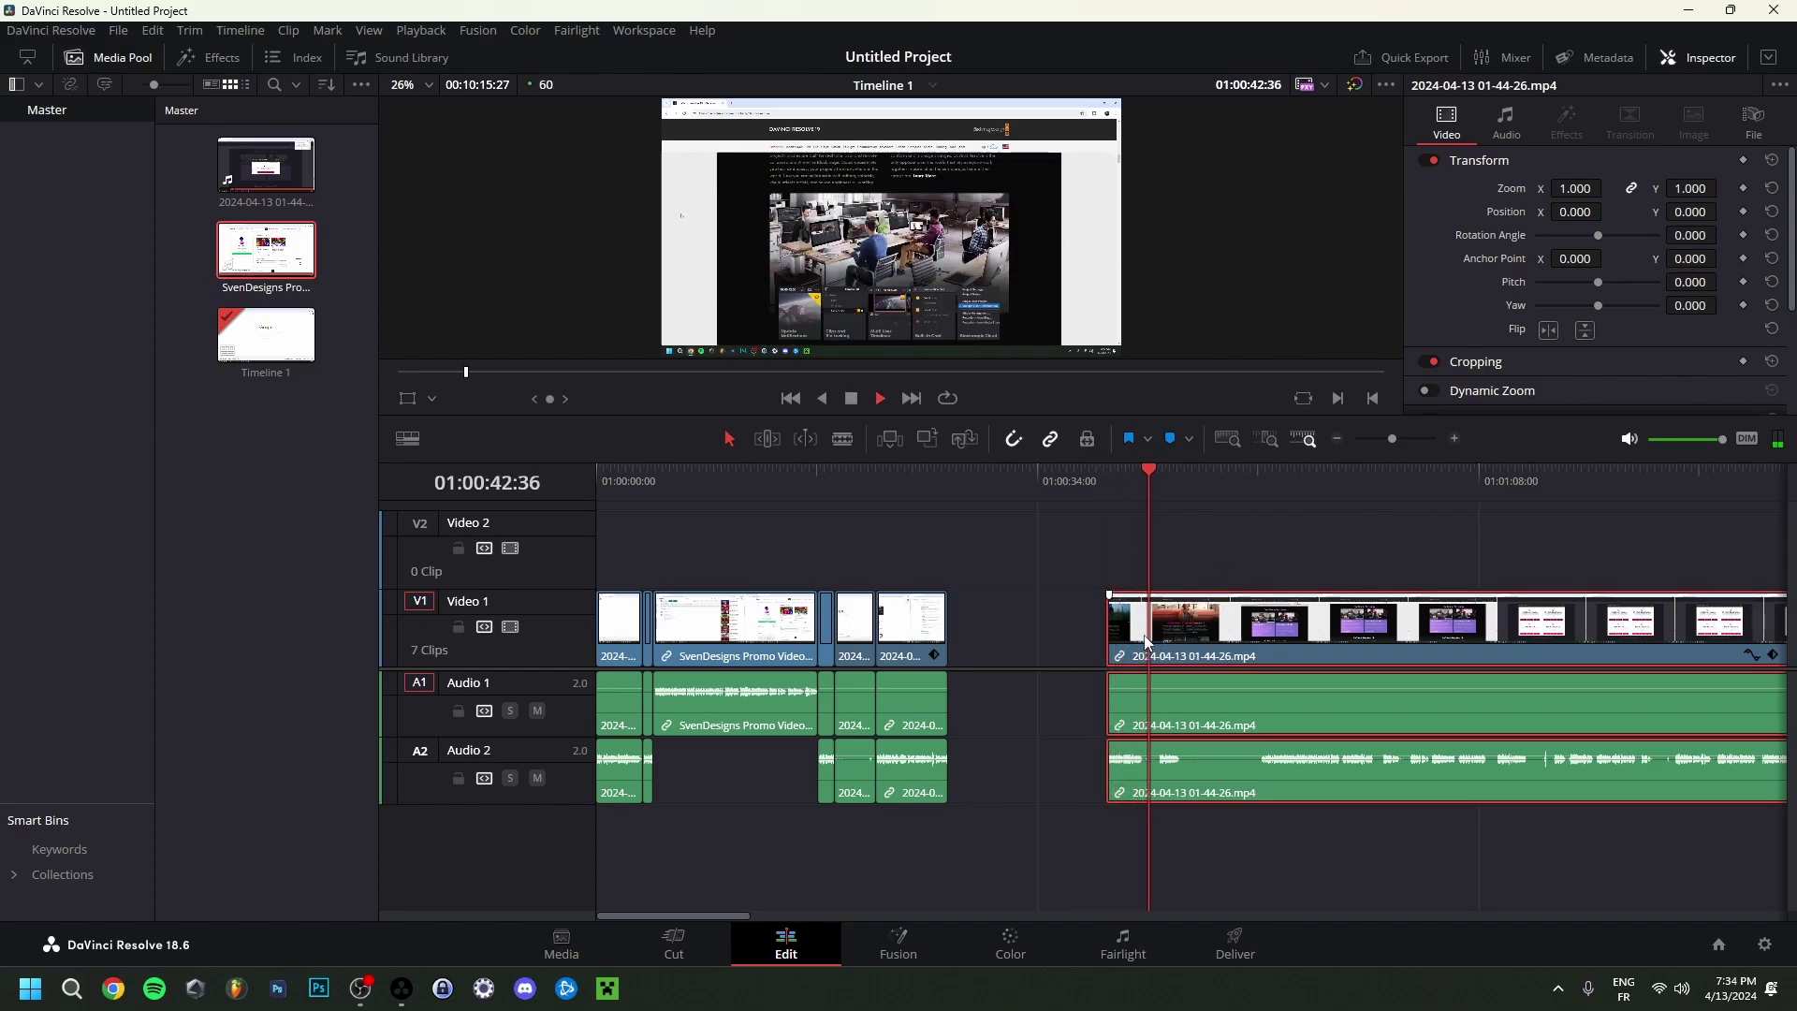
key(Up)
key(space)
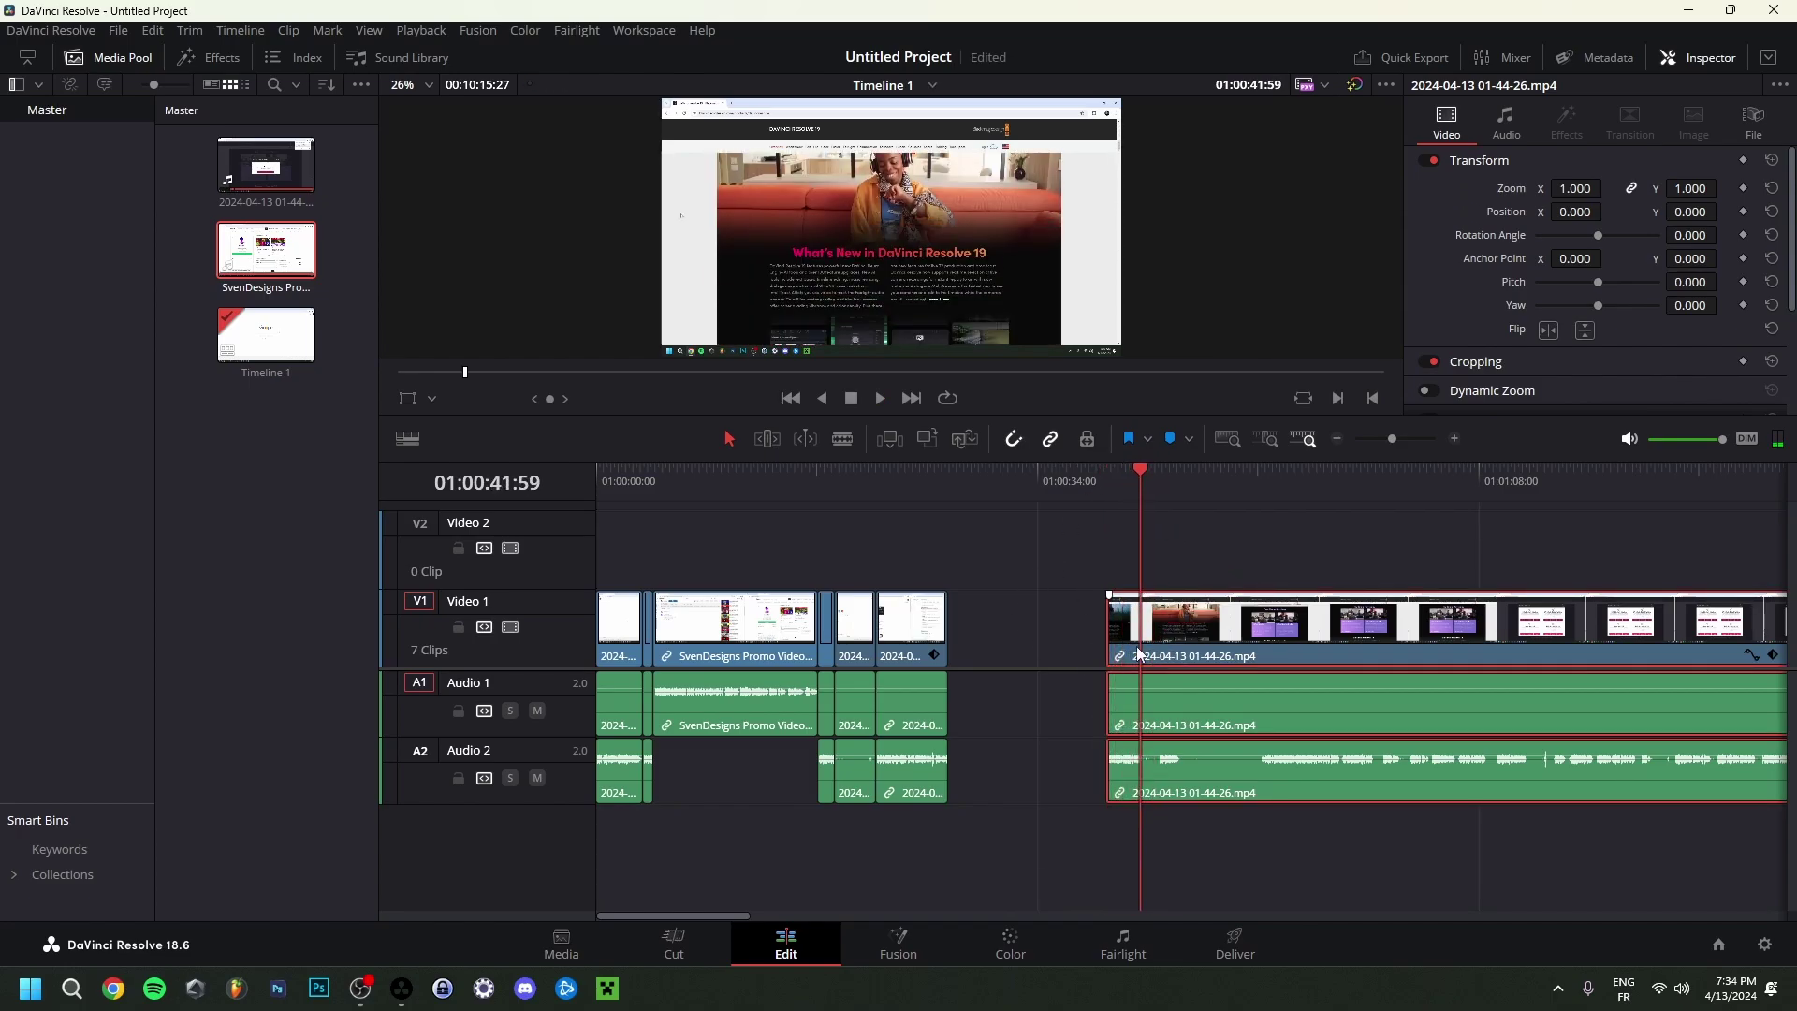
key(ctrl+b)
drag(1136, 646, 977, 646)
Trim the silent start of the remaining long clip and play it from there.
mouse_move(1174, 644)
mouse_down()
mouse_move(1226, 642)
mouse_move(1123, 629)
mouse_move(1161, 629)
mouse_up()
key(Down)
key(space)
key(space)
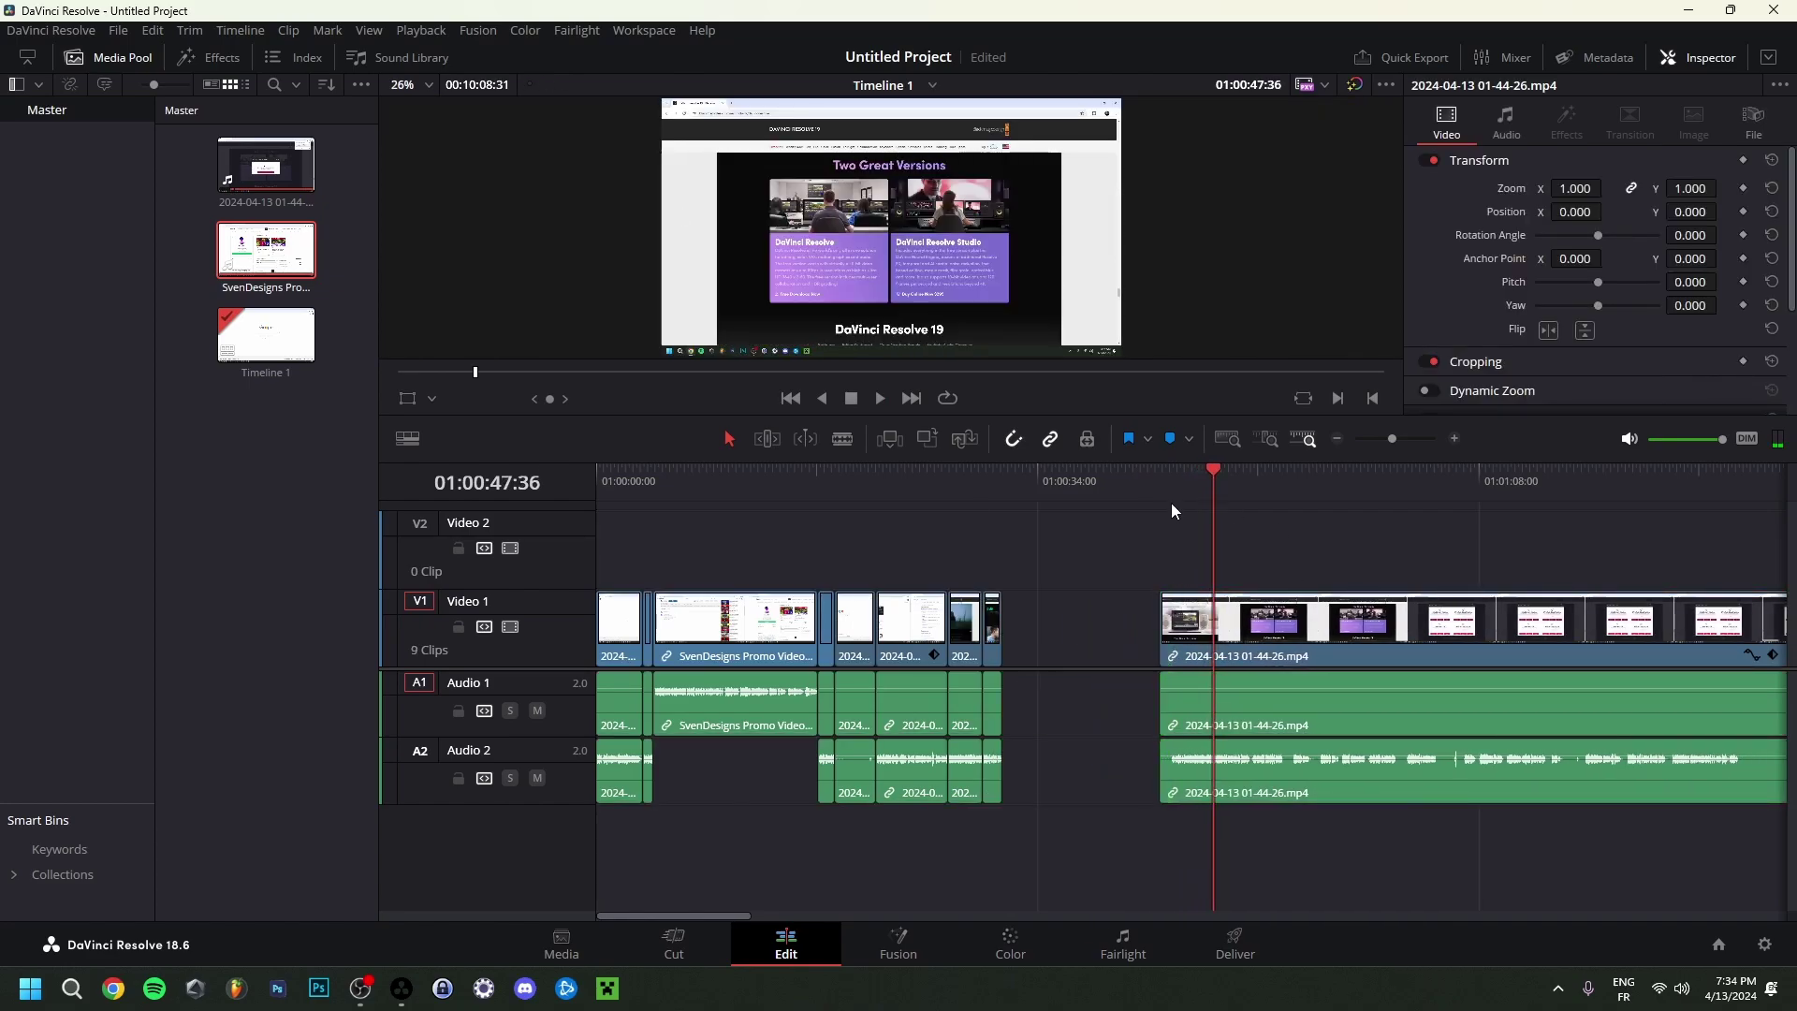
Replay the long clip from its start, split it after the spoken part and close the gap before the cut-off piece.
key(Up)
key(space)
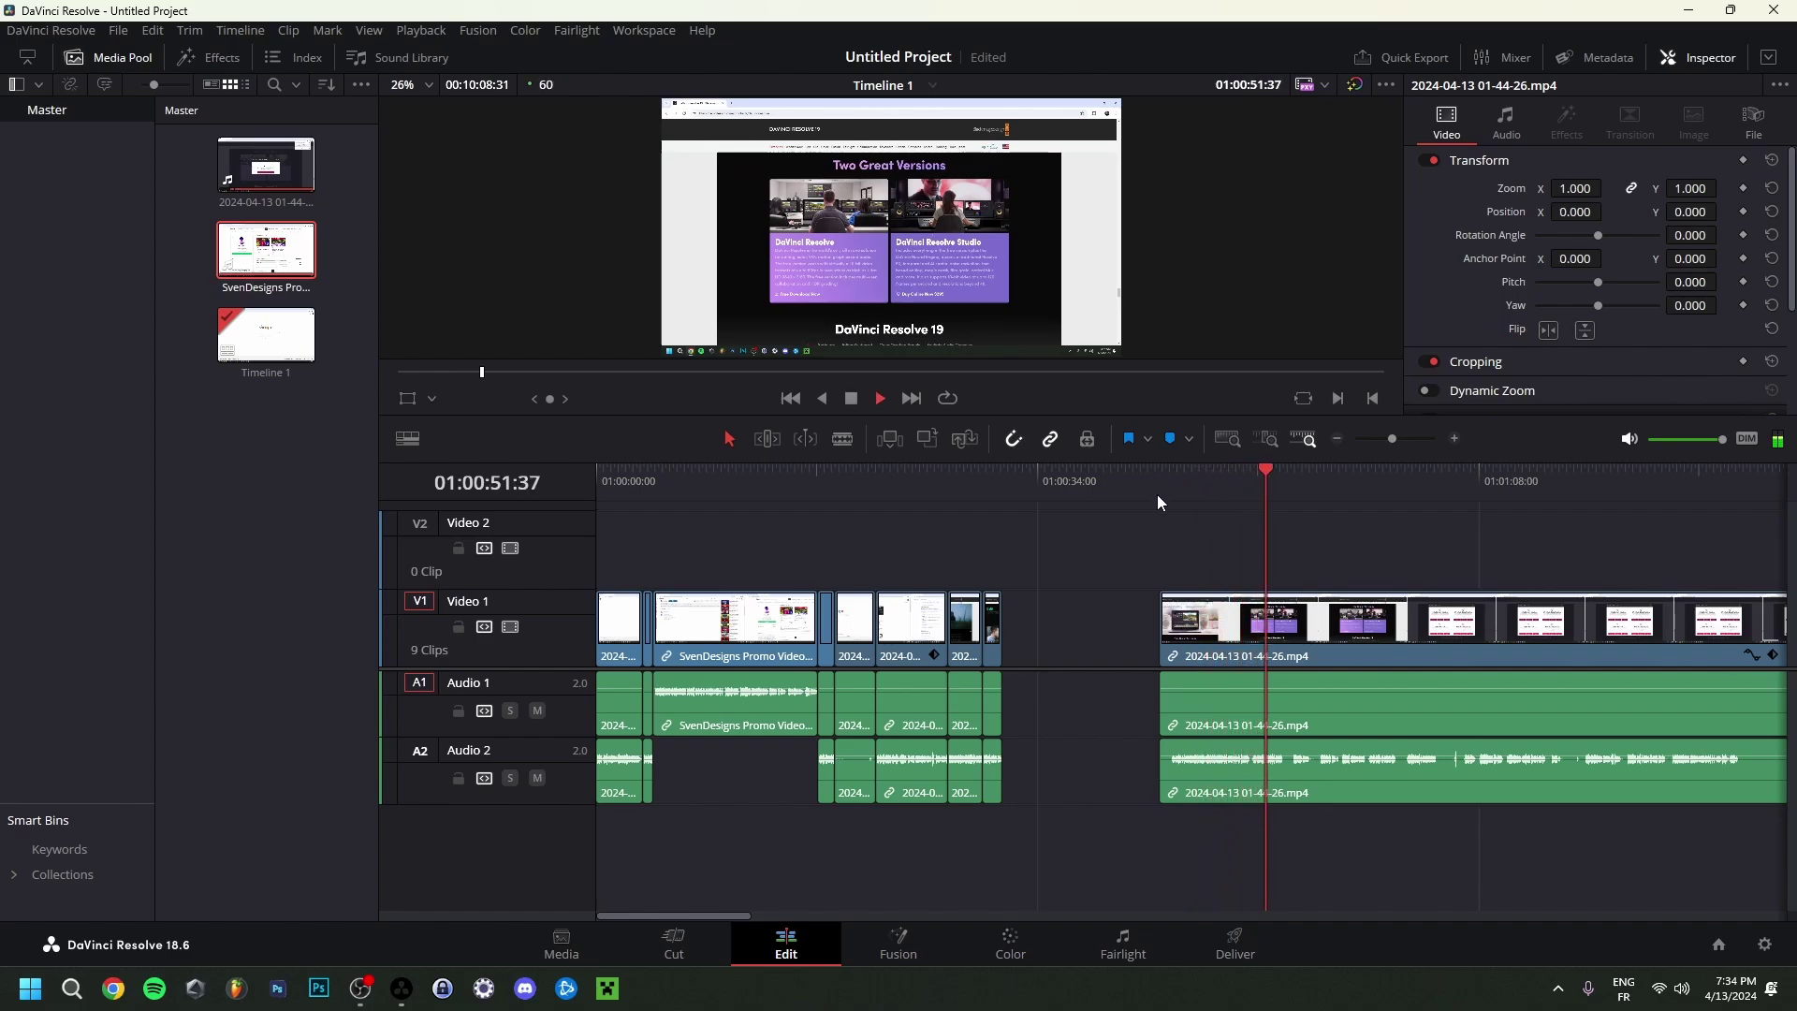
key(space)
key(ctrl+b)
drag(1217, 623, 1058, 622)
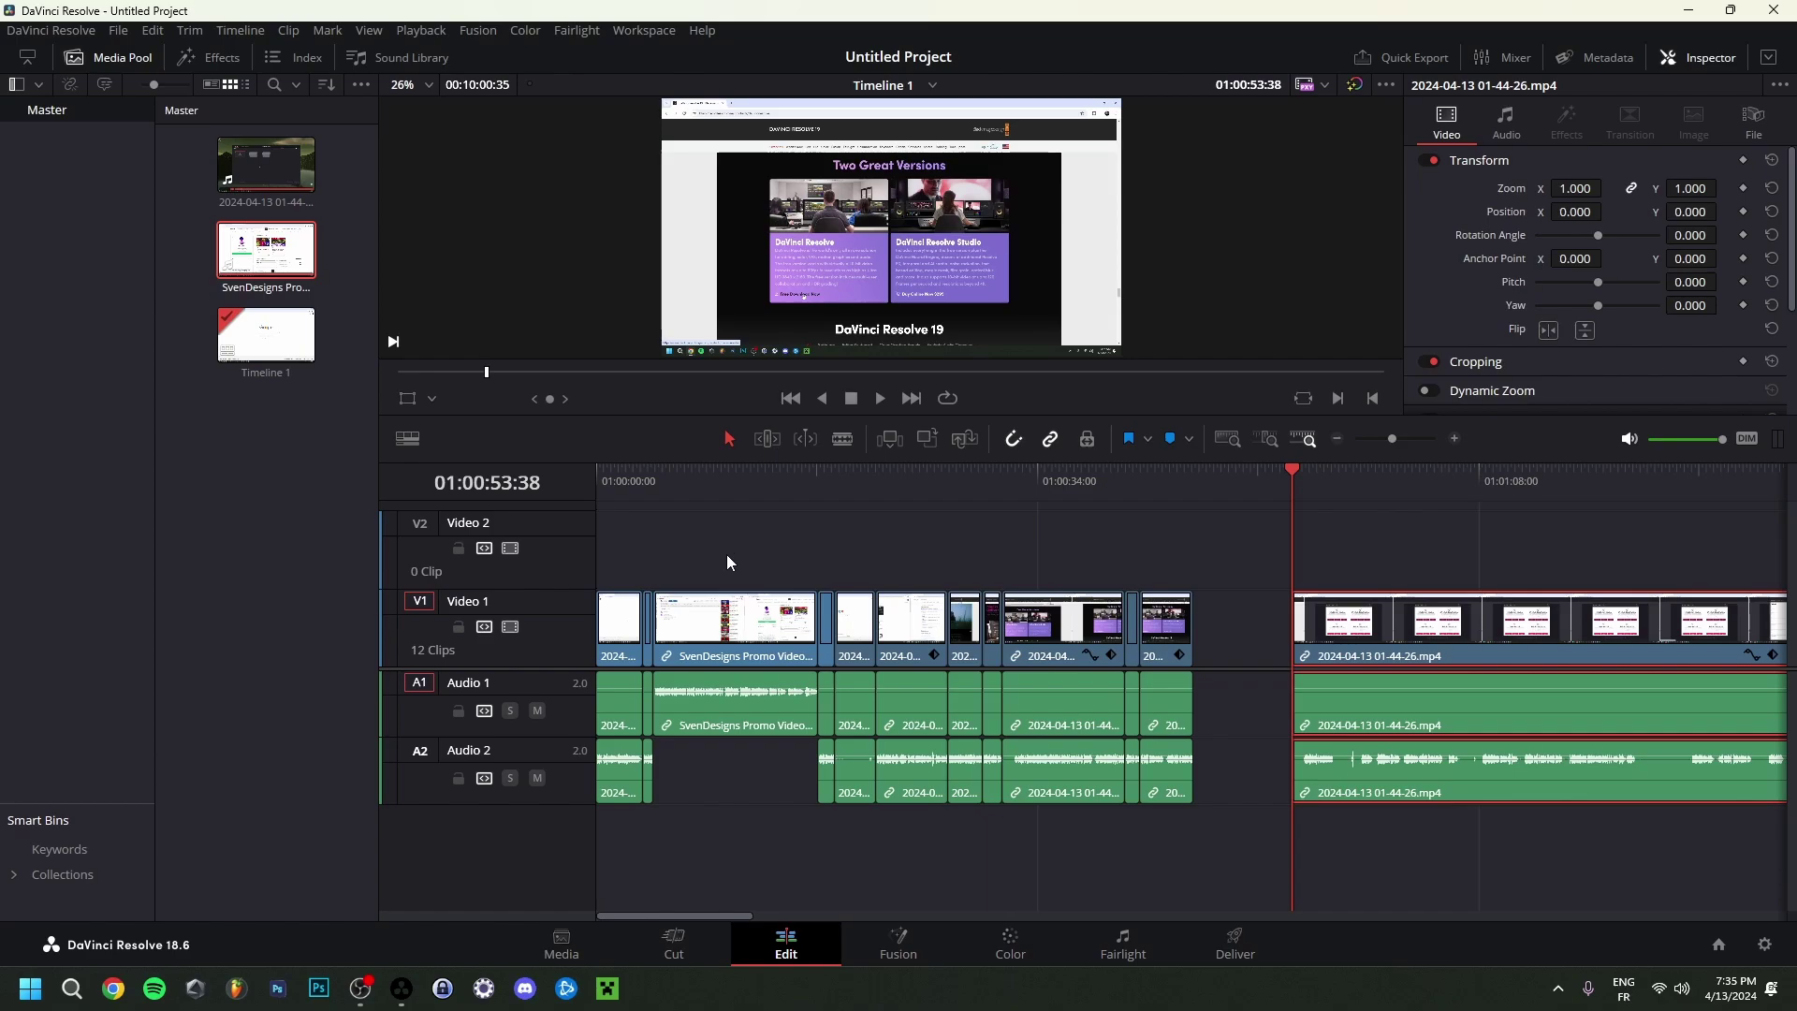
Save the project under the name "Video 194".
click(120, 32)
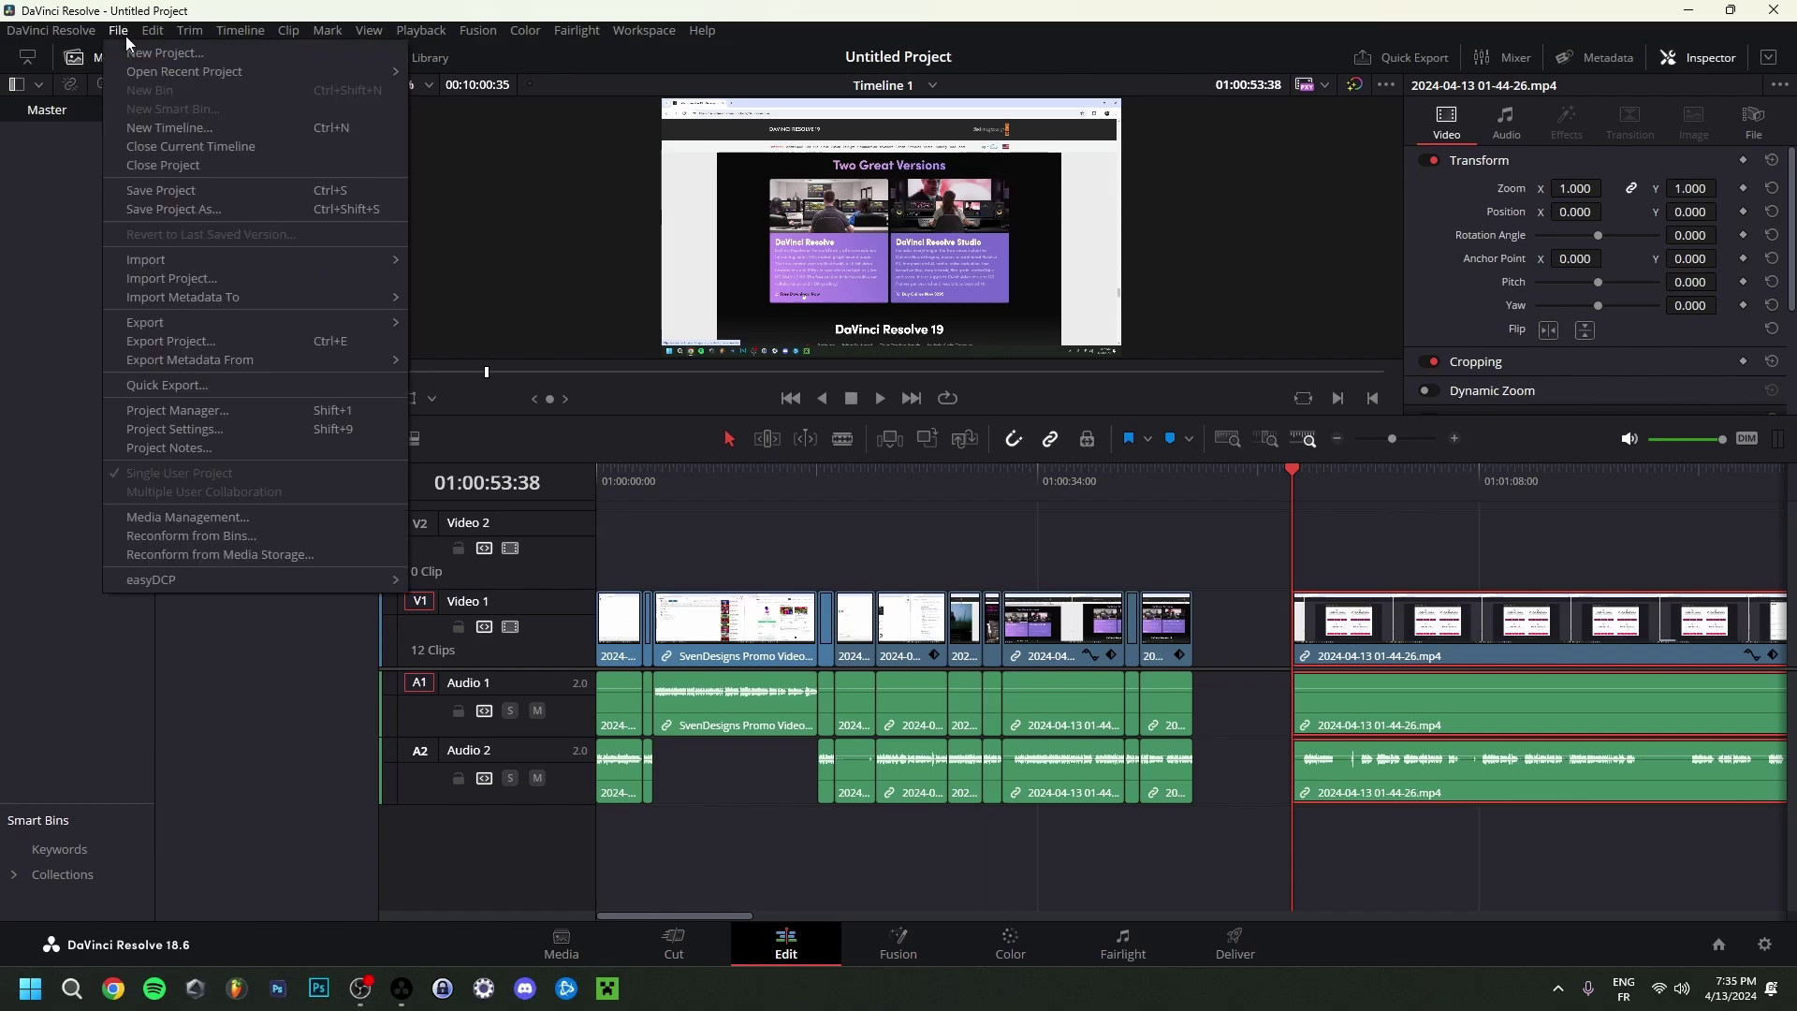
click(176, 210)
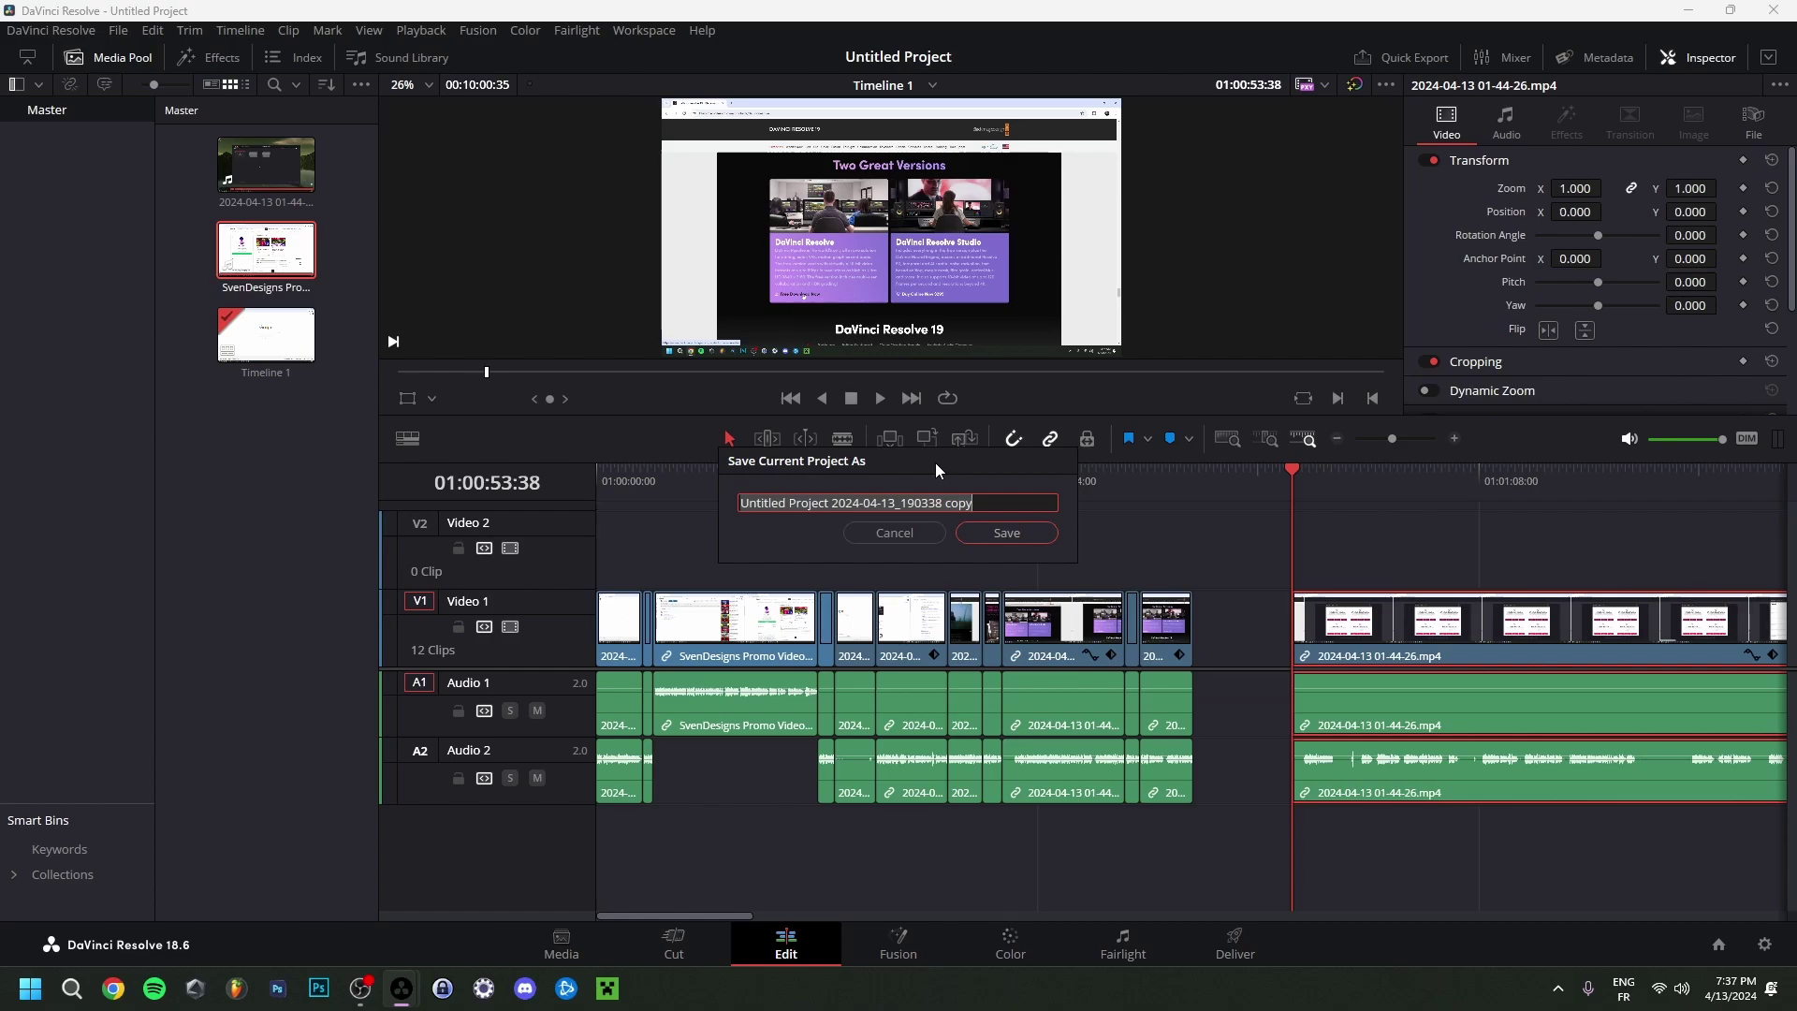
text(Video 194)
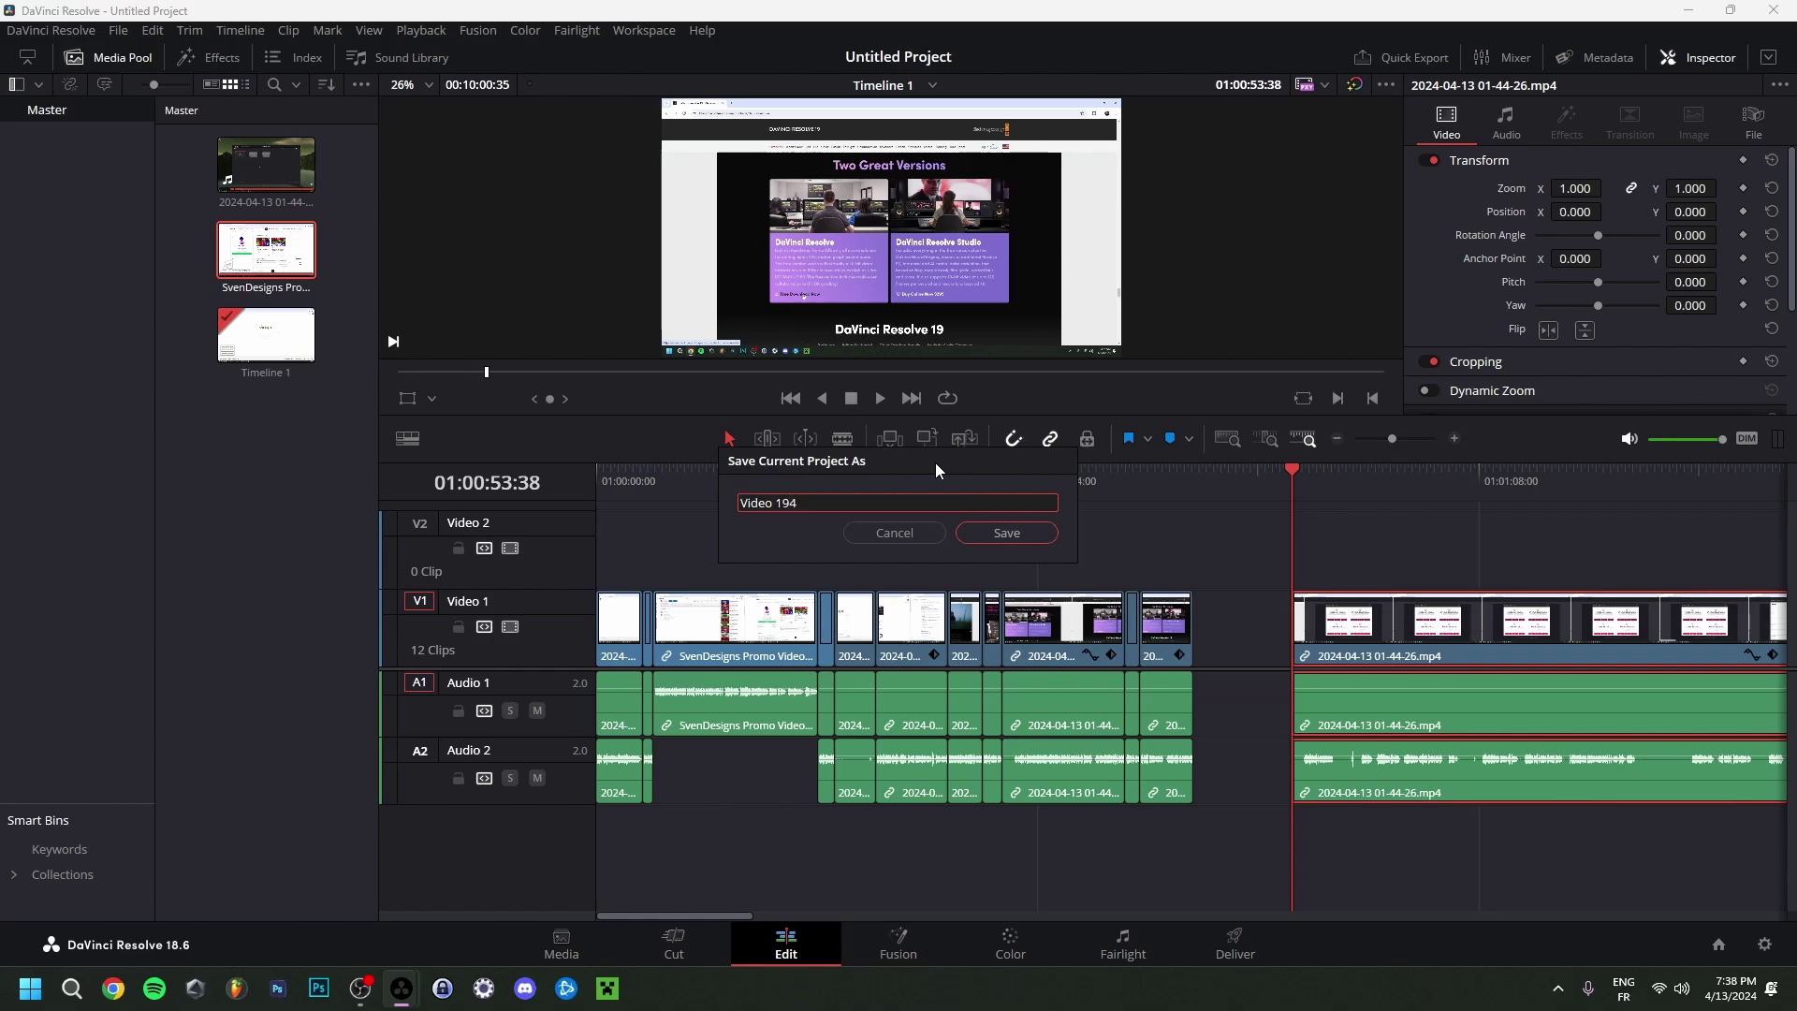
click(1013, 537)
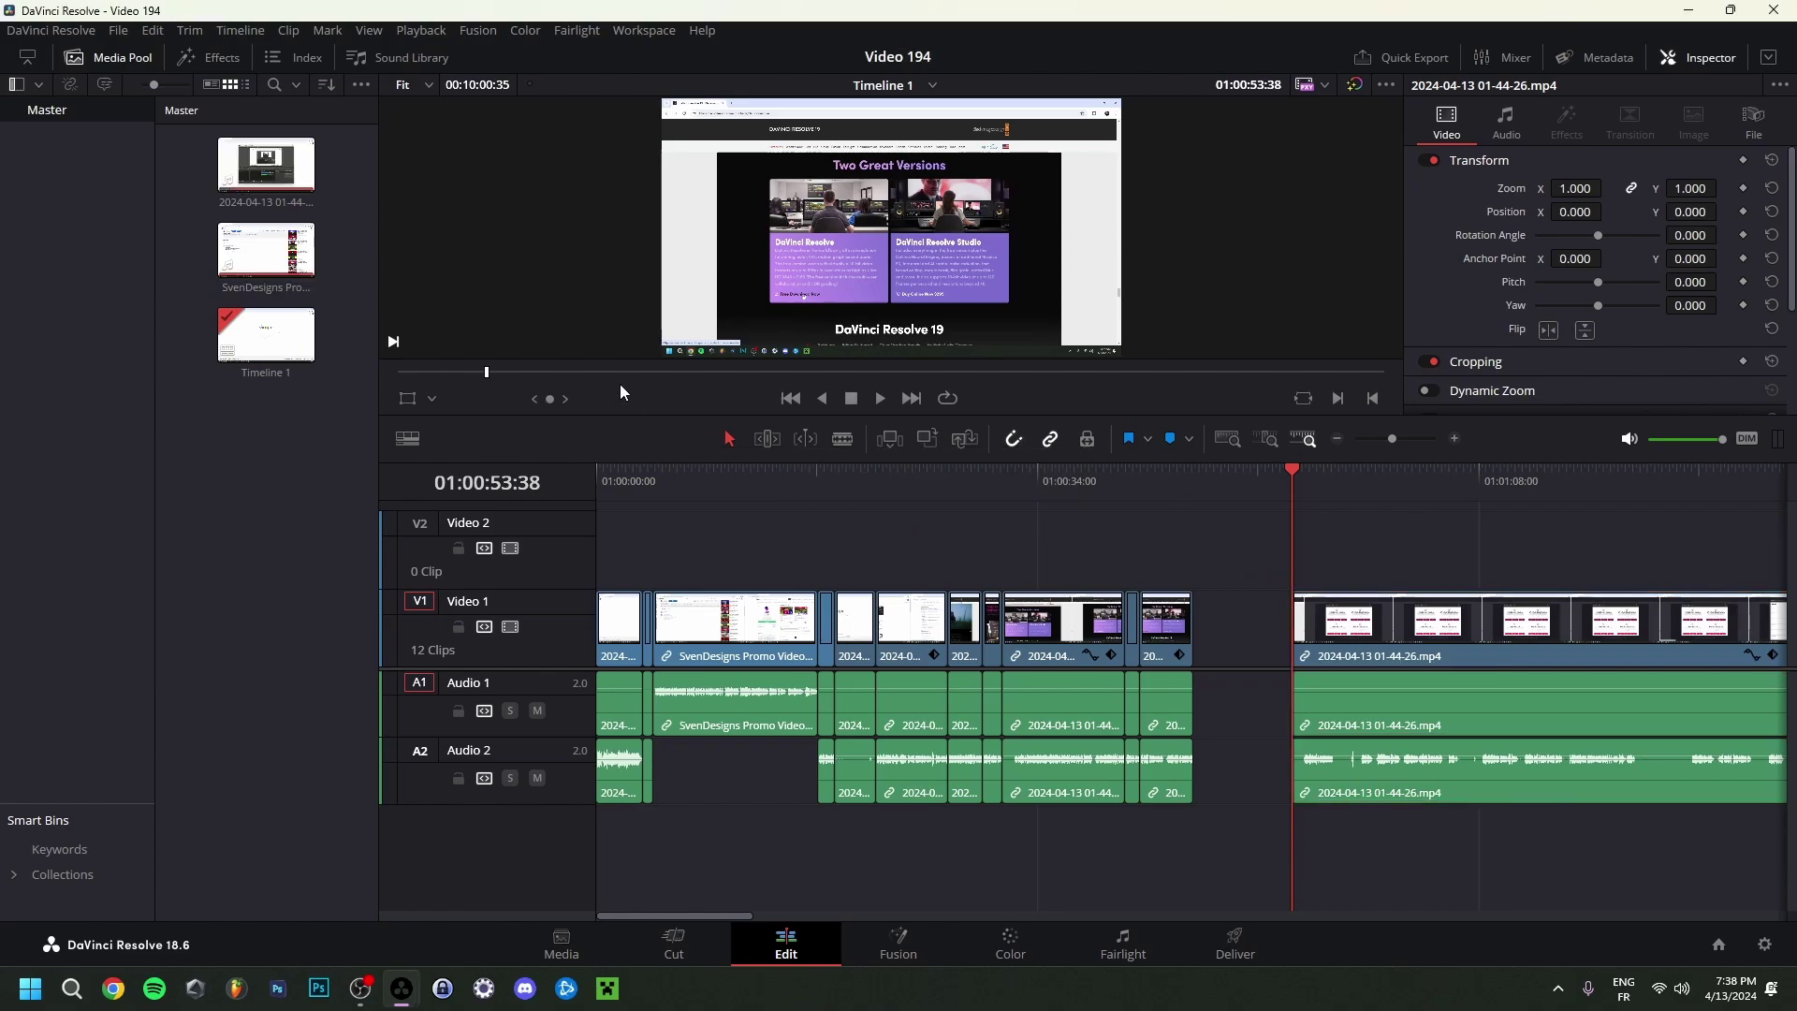
Save the project again with Save Project As under the name "Video 194", replacing the existing version.
click(116, 31)
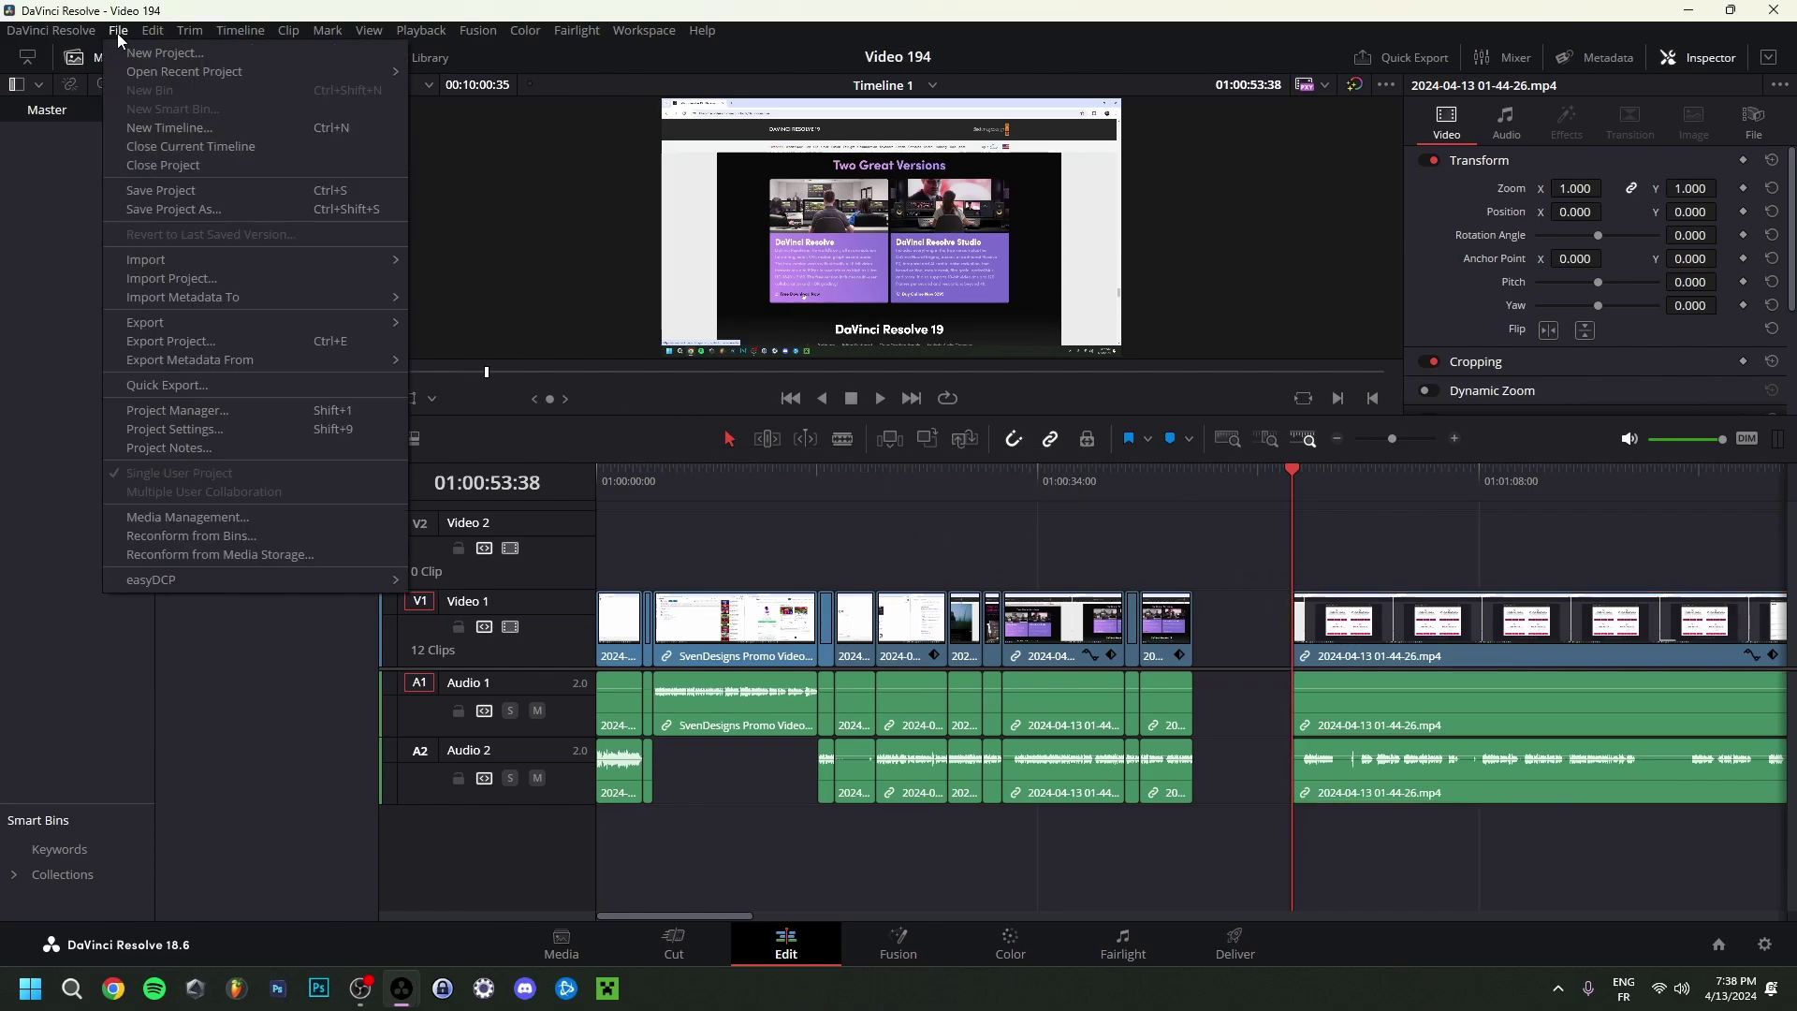
click(177, 207)
click(840, 501)
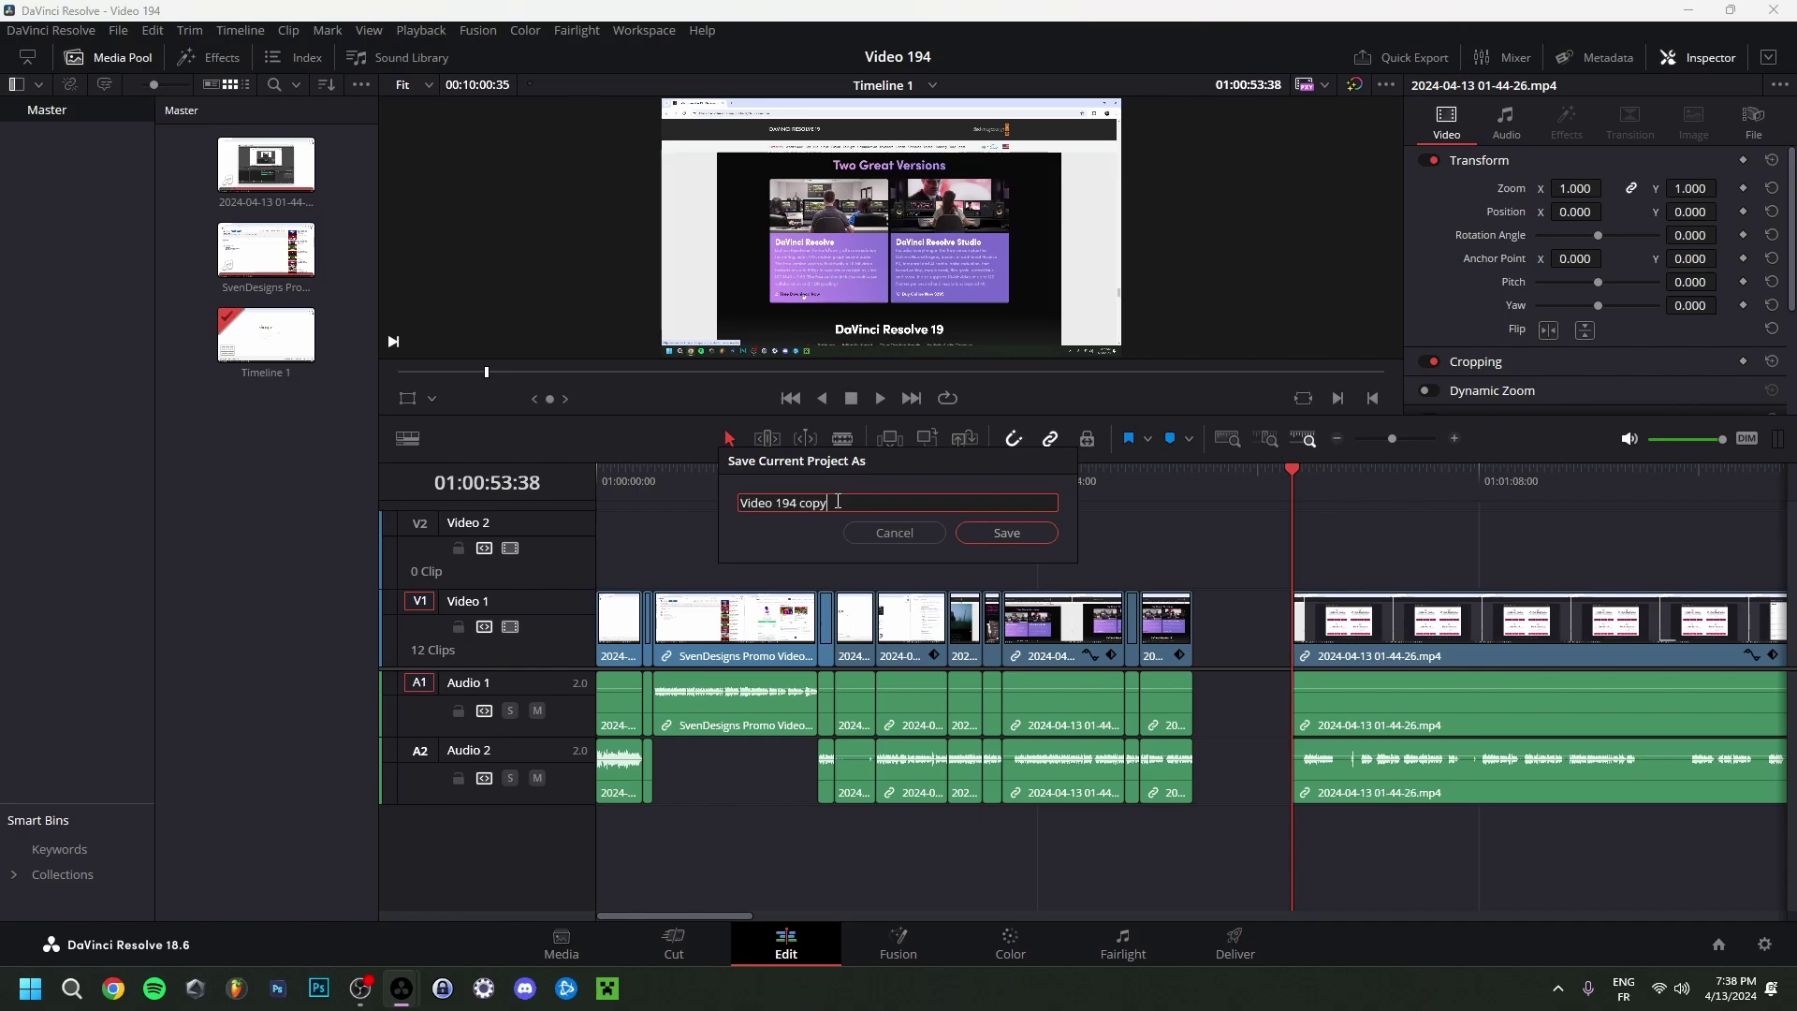
key(BackSpace)
key(BackSpace)
key(BackSpace)
key(BackSpace)
click(1003, 529)
click(1061, 580)
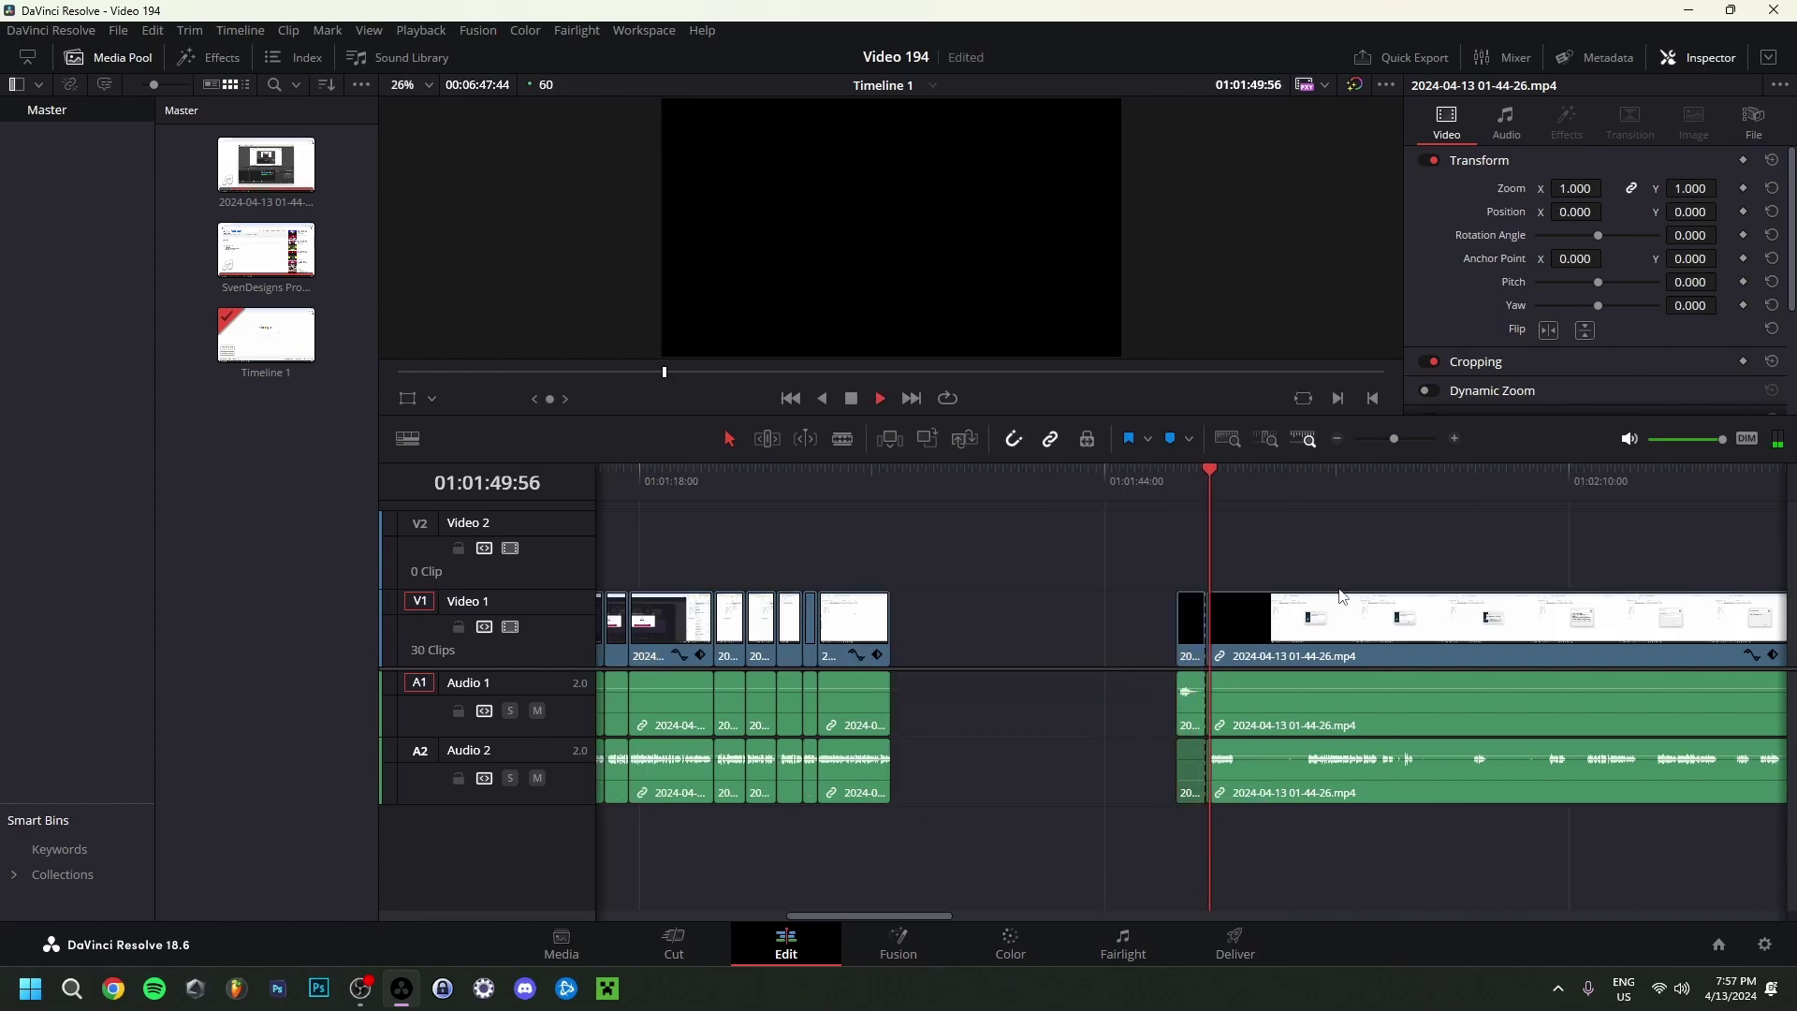
Split the long clip at 01:01:51:08 and extend the start of the short piece before it toward the preceding clips.
mouse_move(1207, 632)
mouse_down()
mouse_move(1268, 632)
mouse_move(1208, 632)
mouse_up()
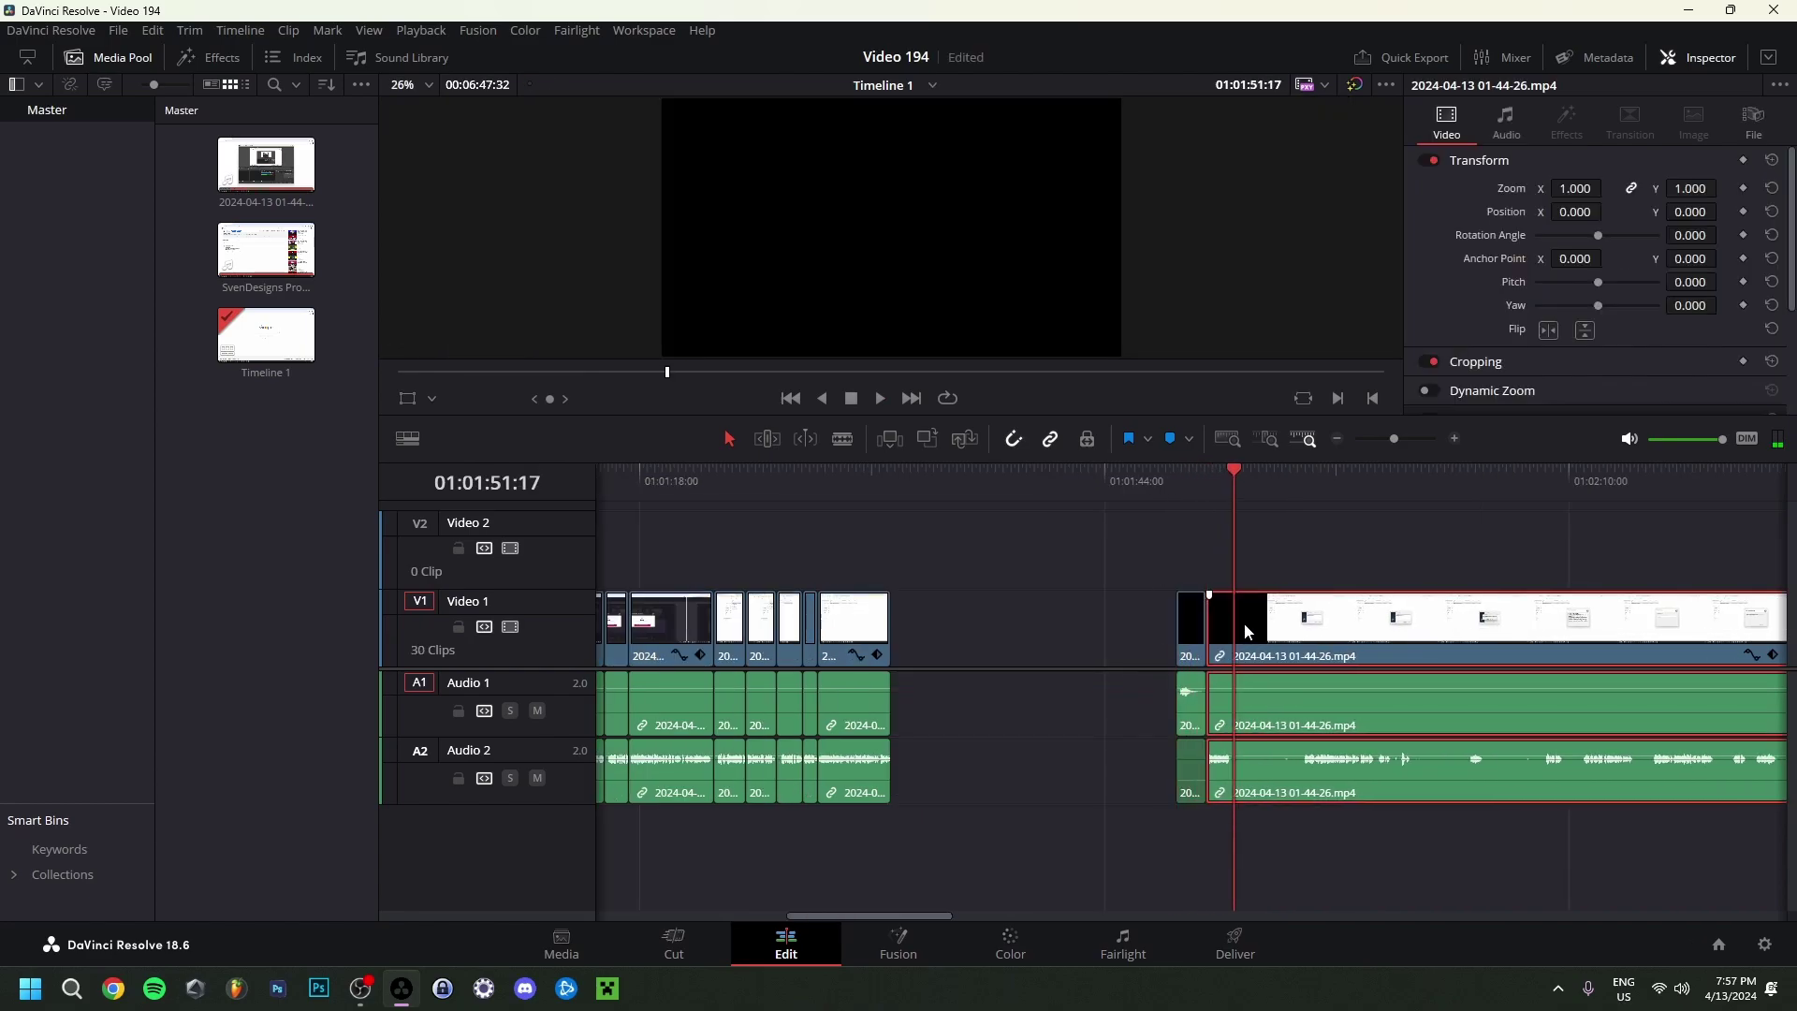
key(ctrl+b)
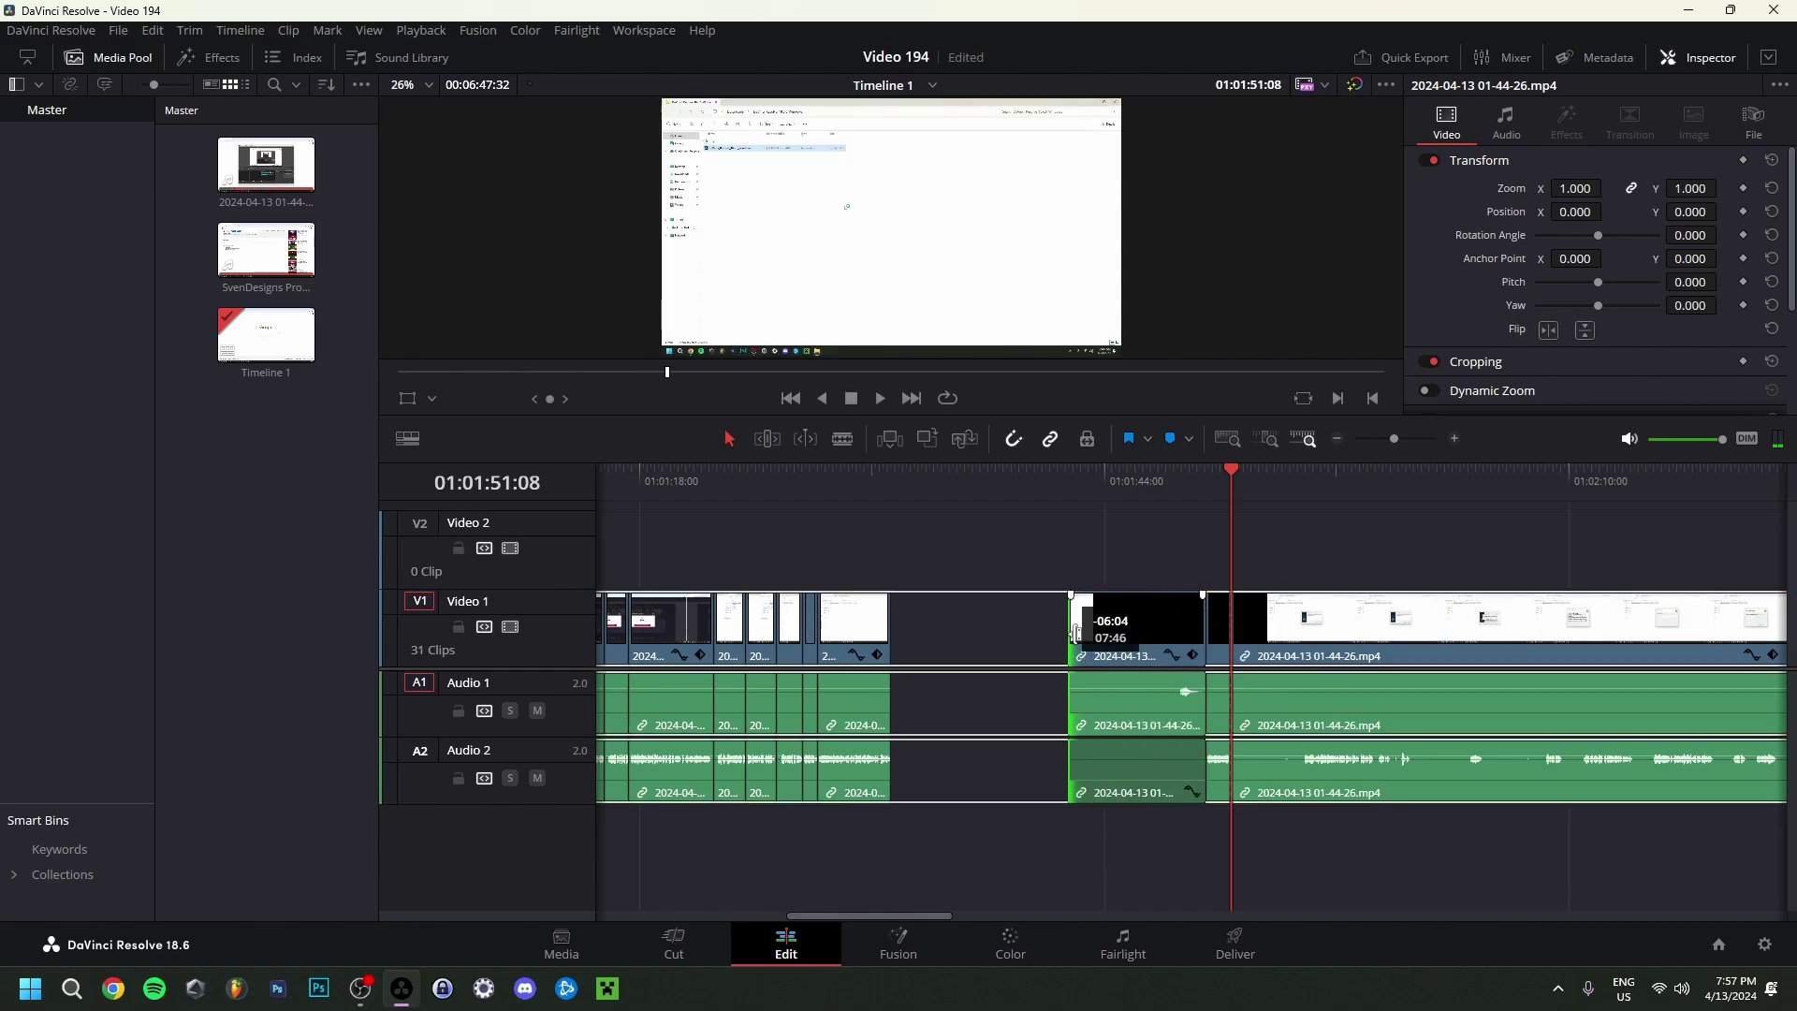
click(1187, 616)
drag(1187, 616, 922, 618)
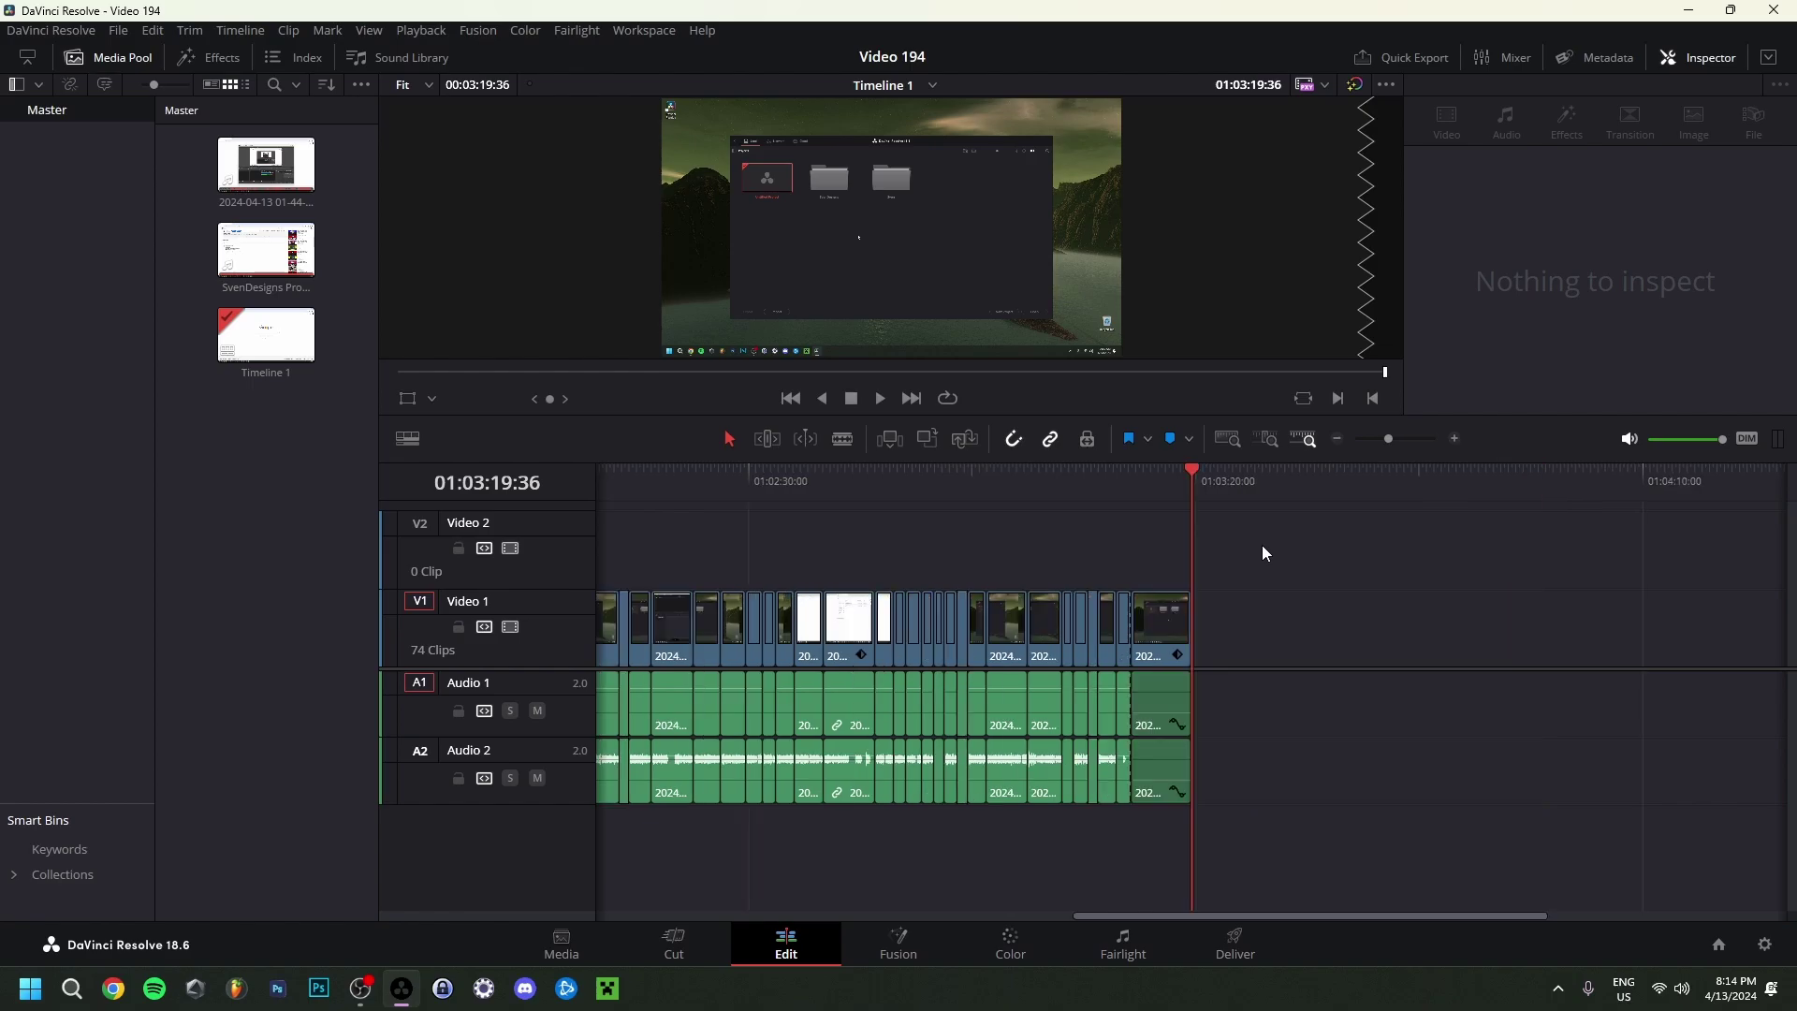
Add a stereo audio track beneath Audio 2 in the timeline.
scroll(1261, 552, down, 3)
key(Home)
drag(1384, 439, 1385, 442)
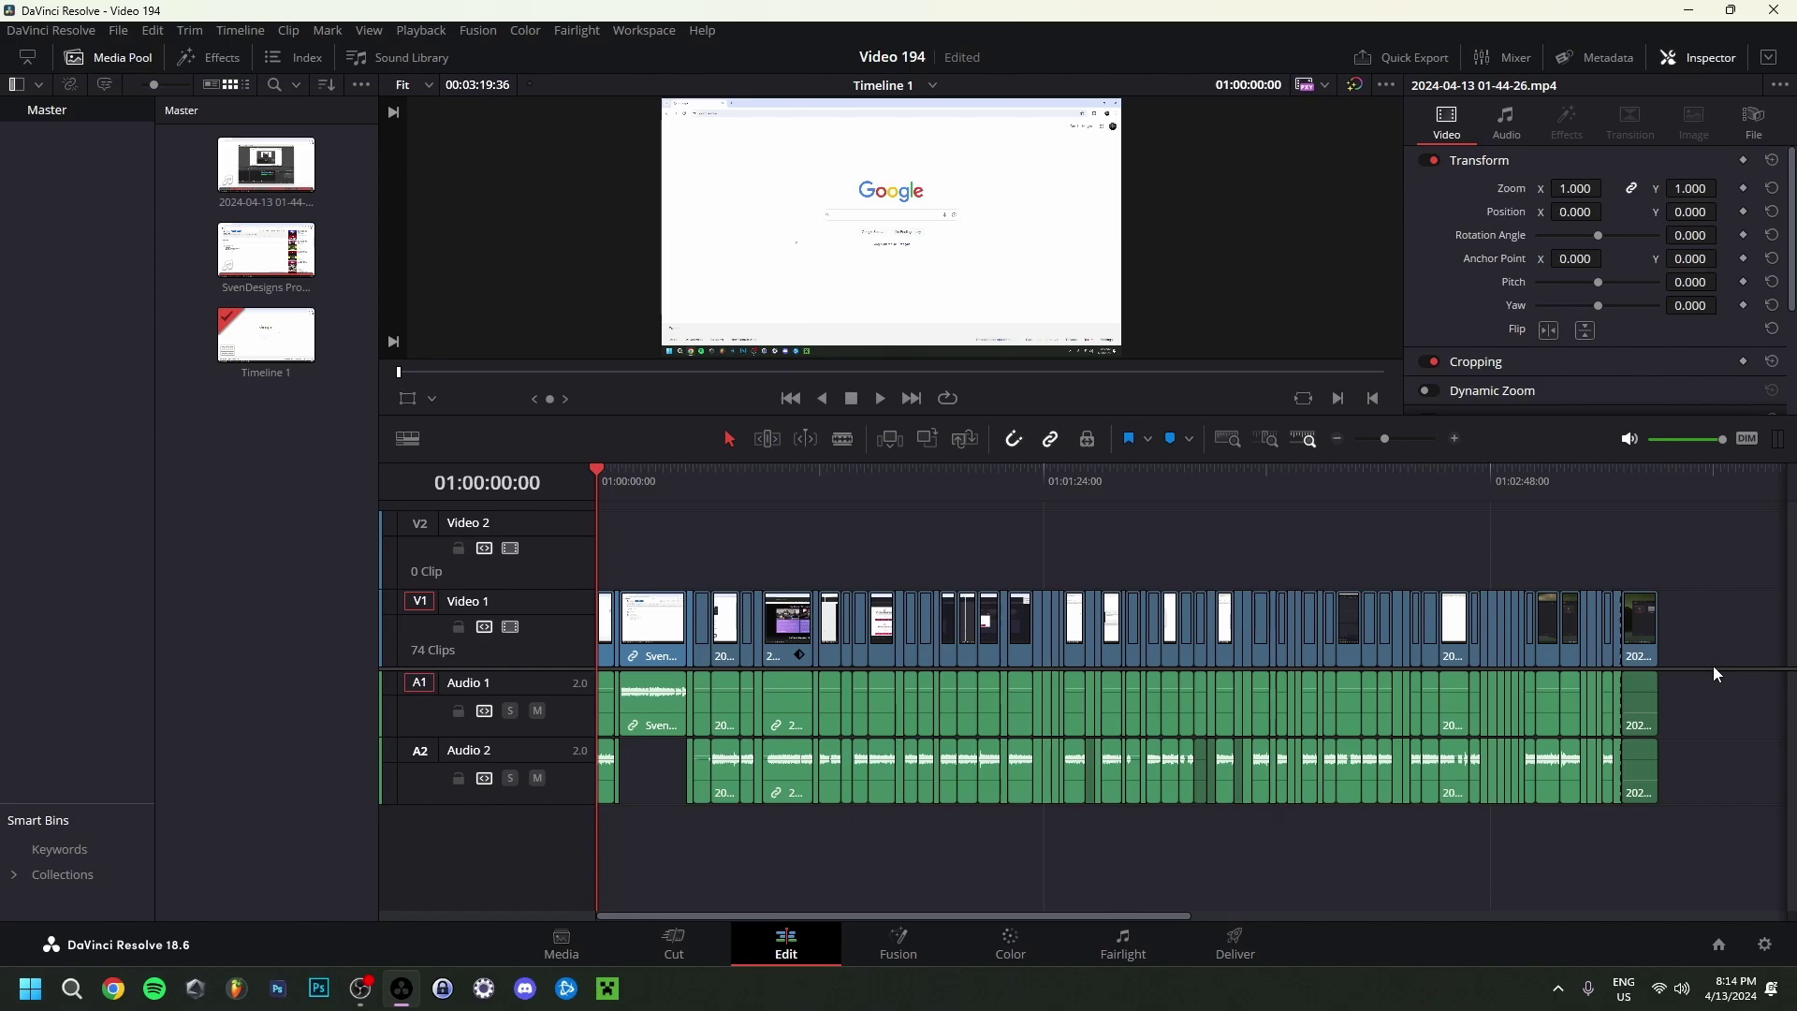
drag(1713, 668, 1705, 615)
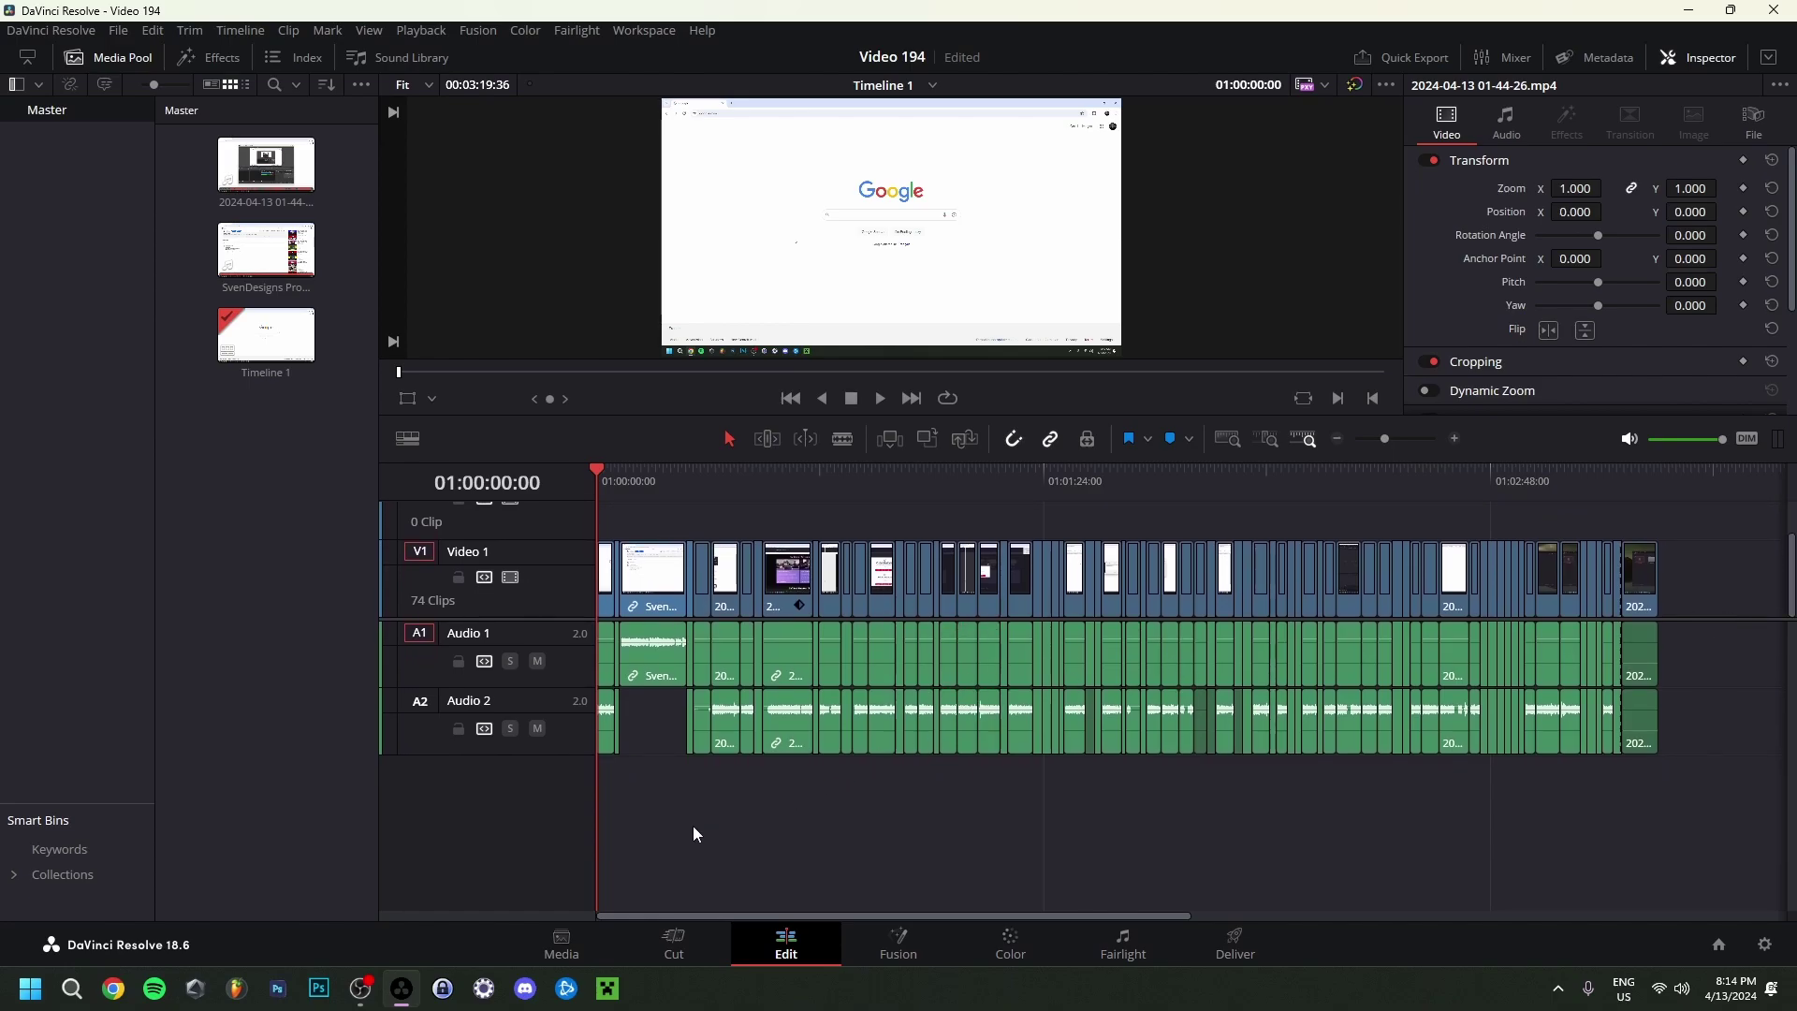
scroll(656, 816, down, 1)
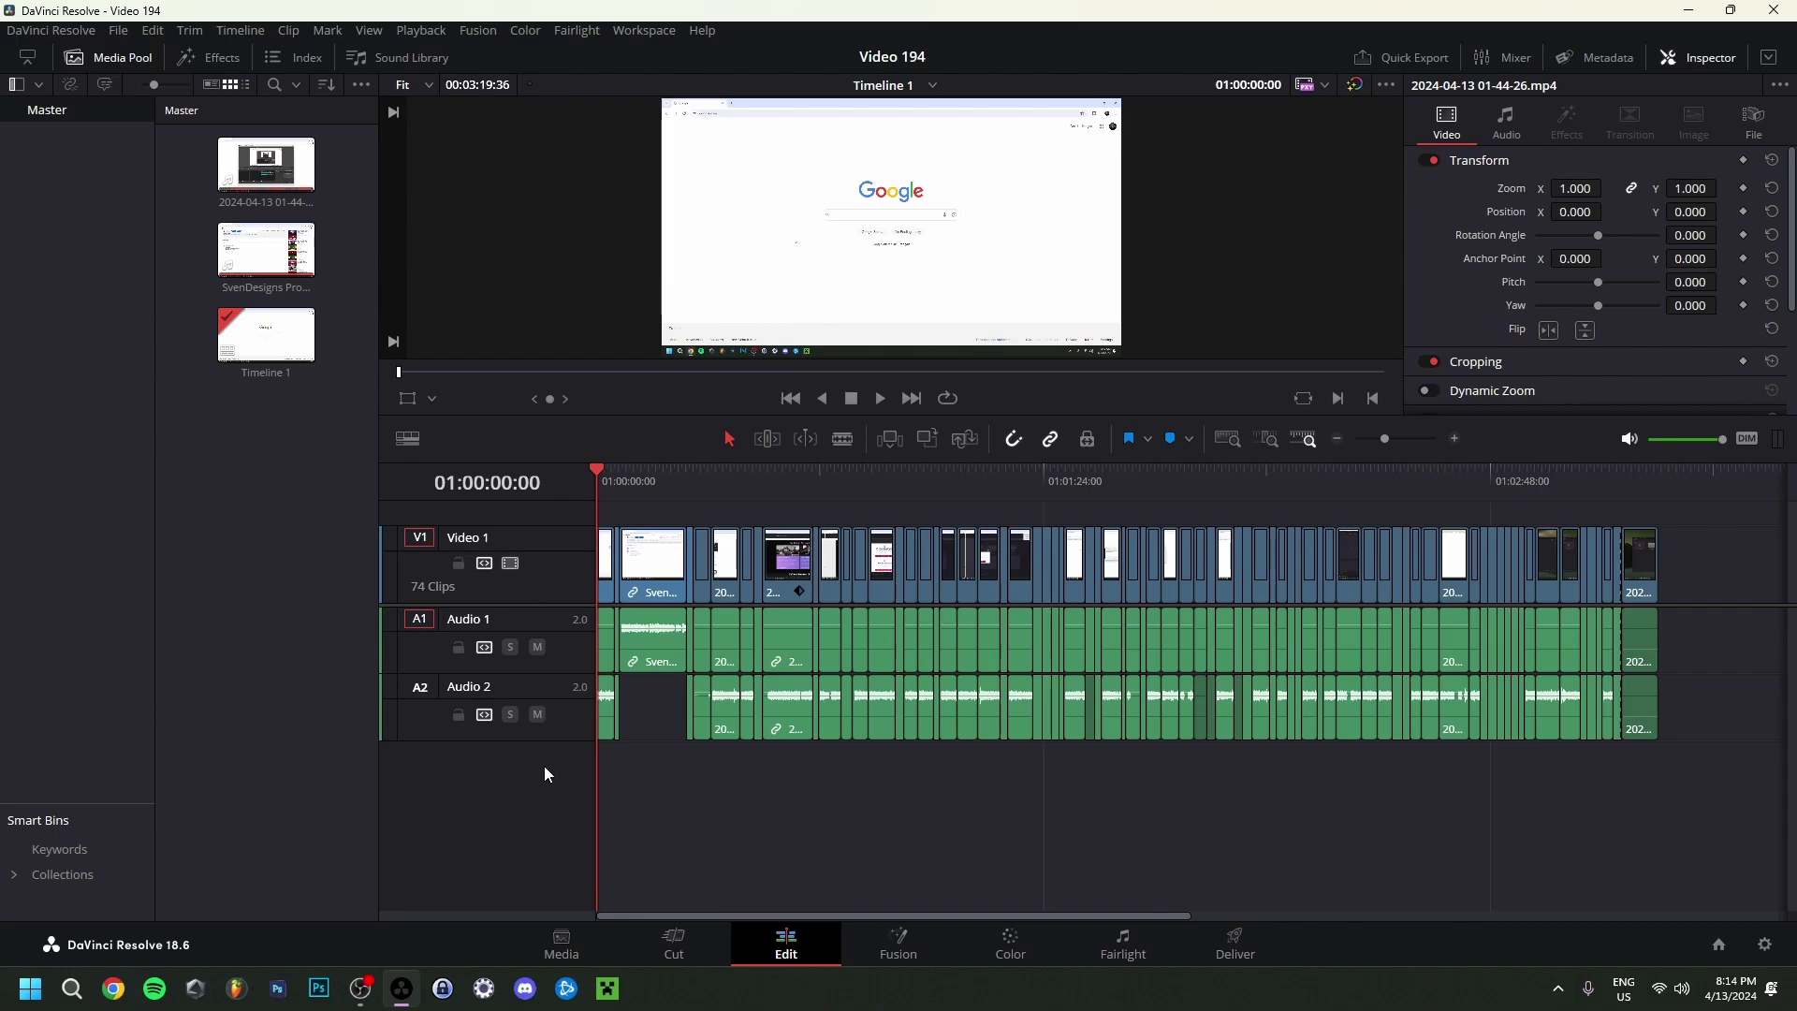
right_click(544, 767)
mouse_move(577, 782)
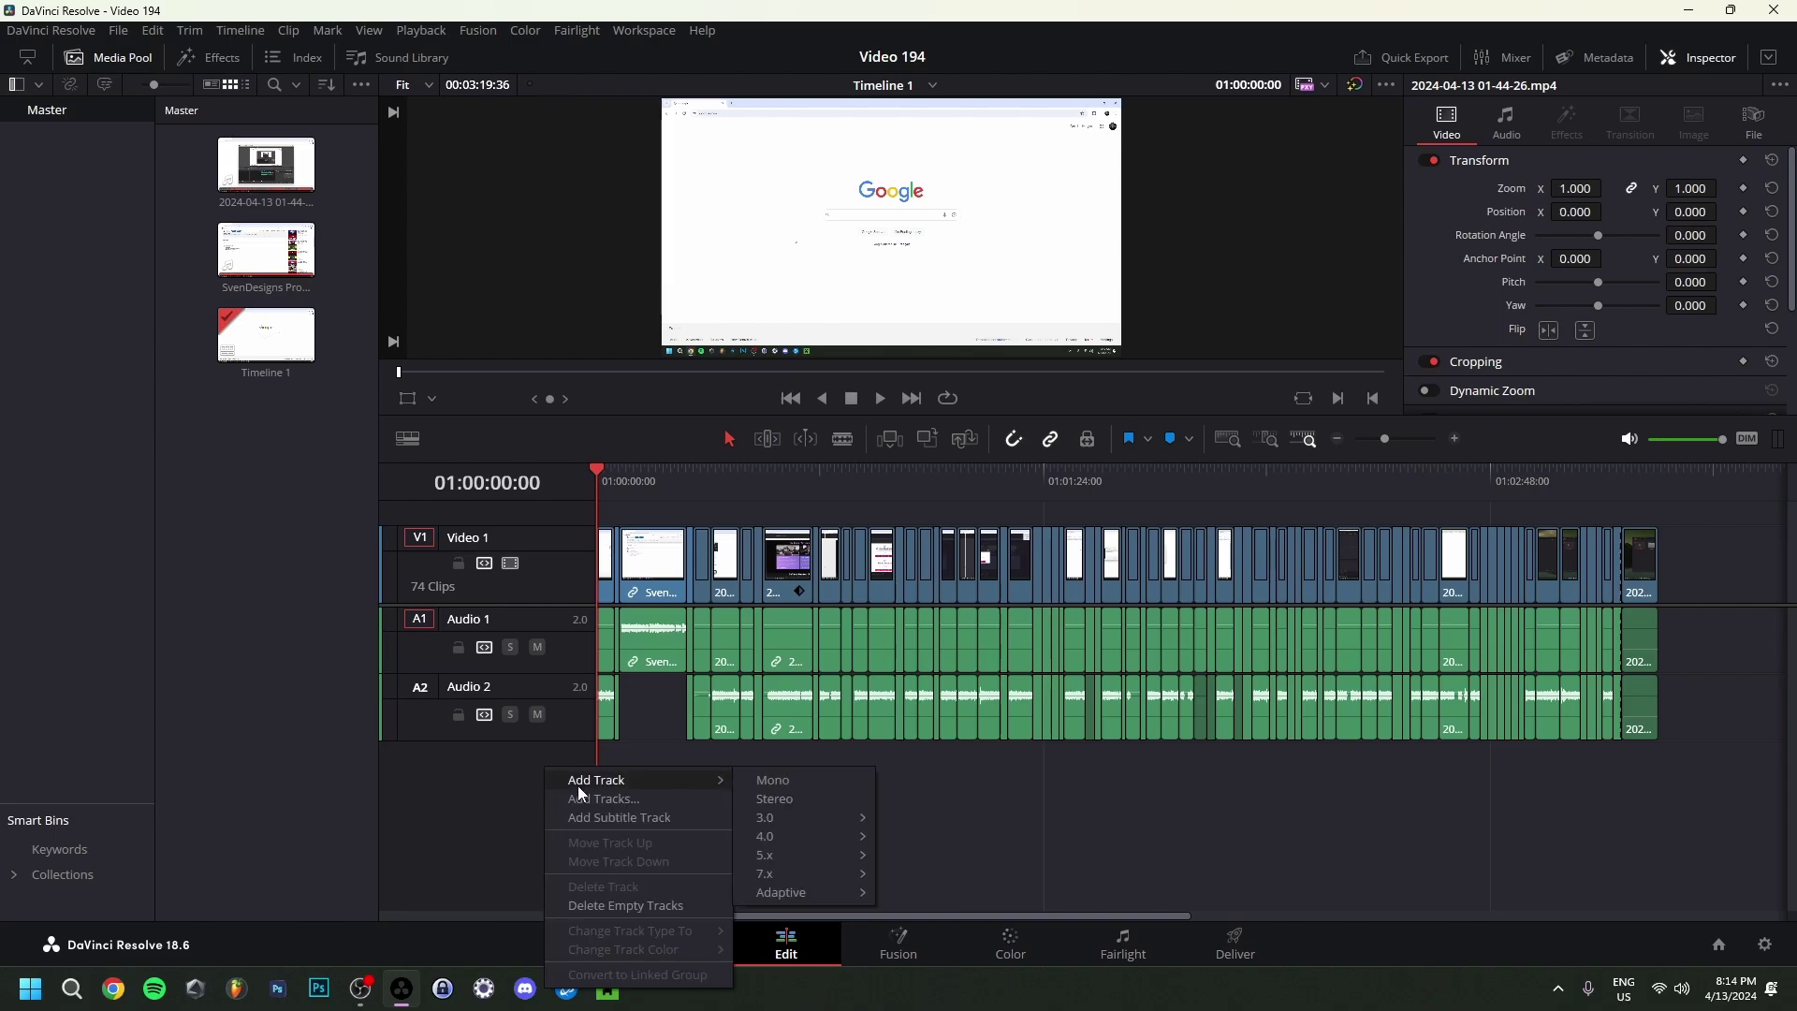
click(762, 803)
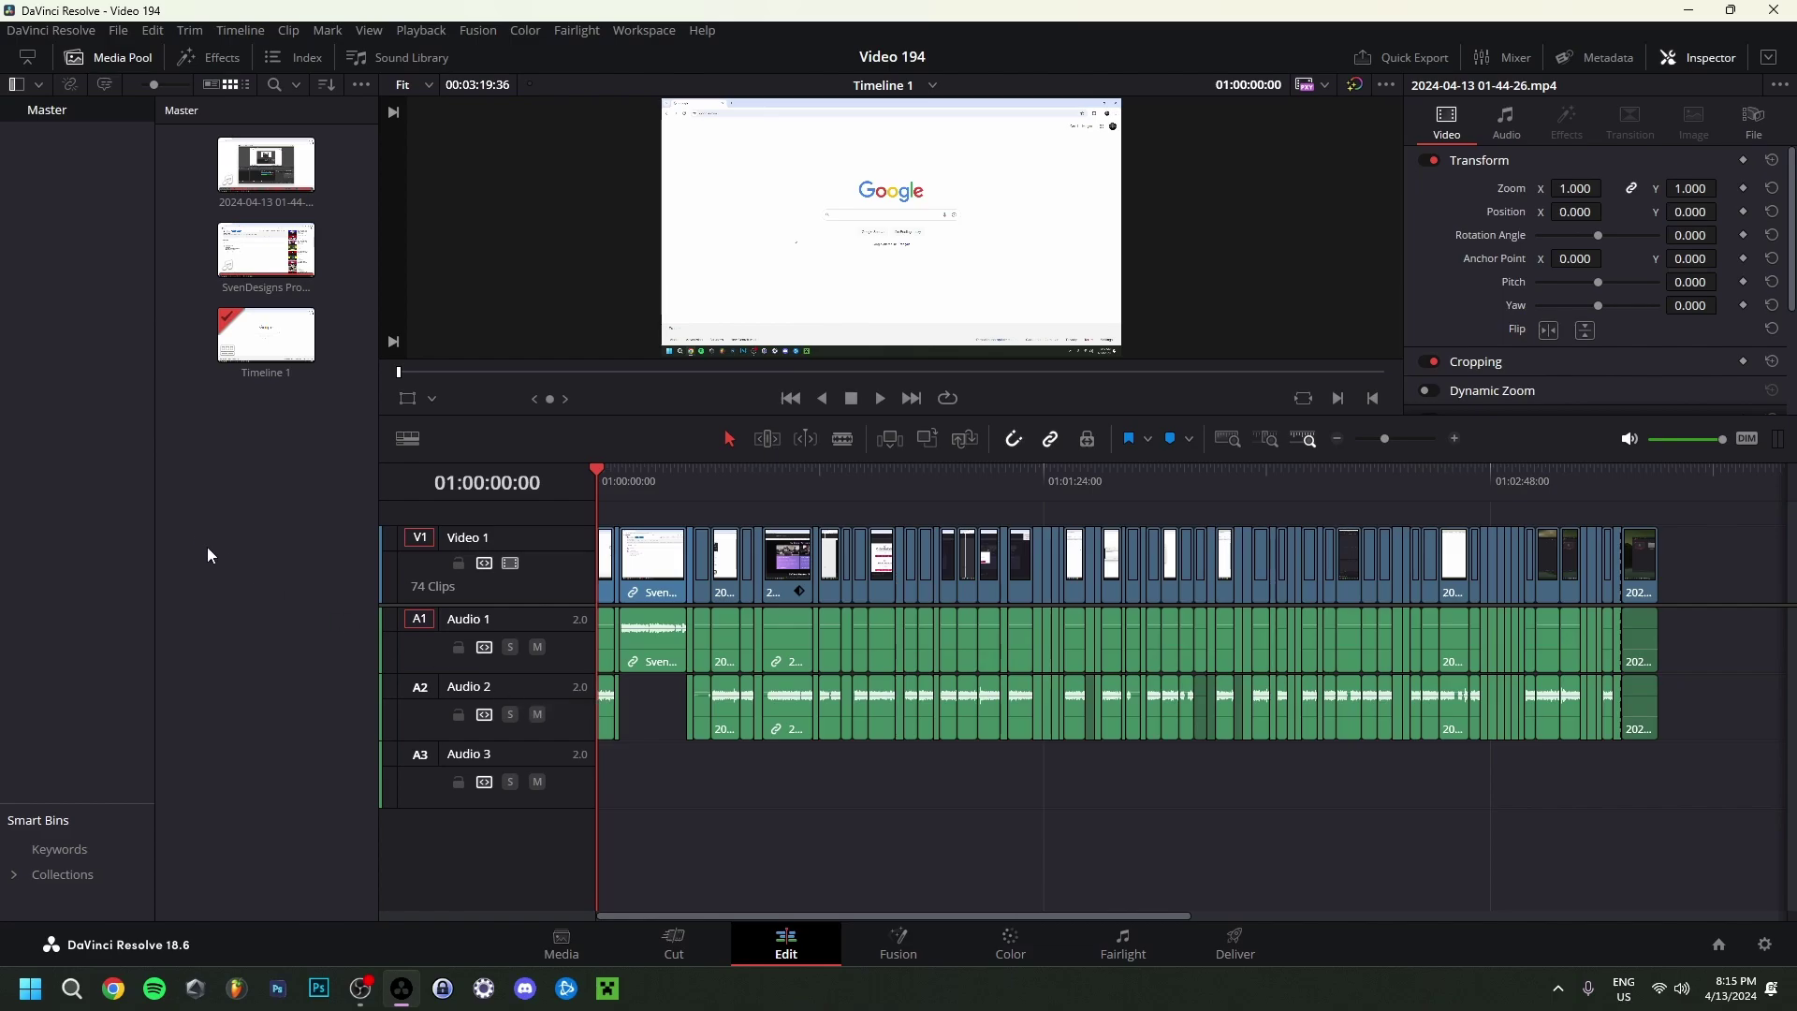
Import "Ento - Found You" from the Background Music folder, place it at the start of Audio 3 and save.
right_click(245, 419)
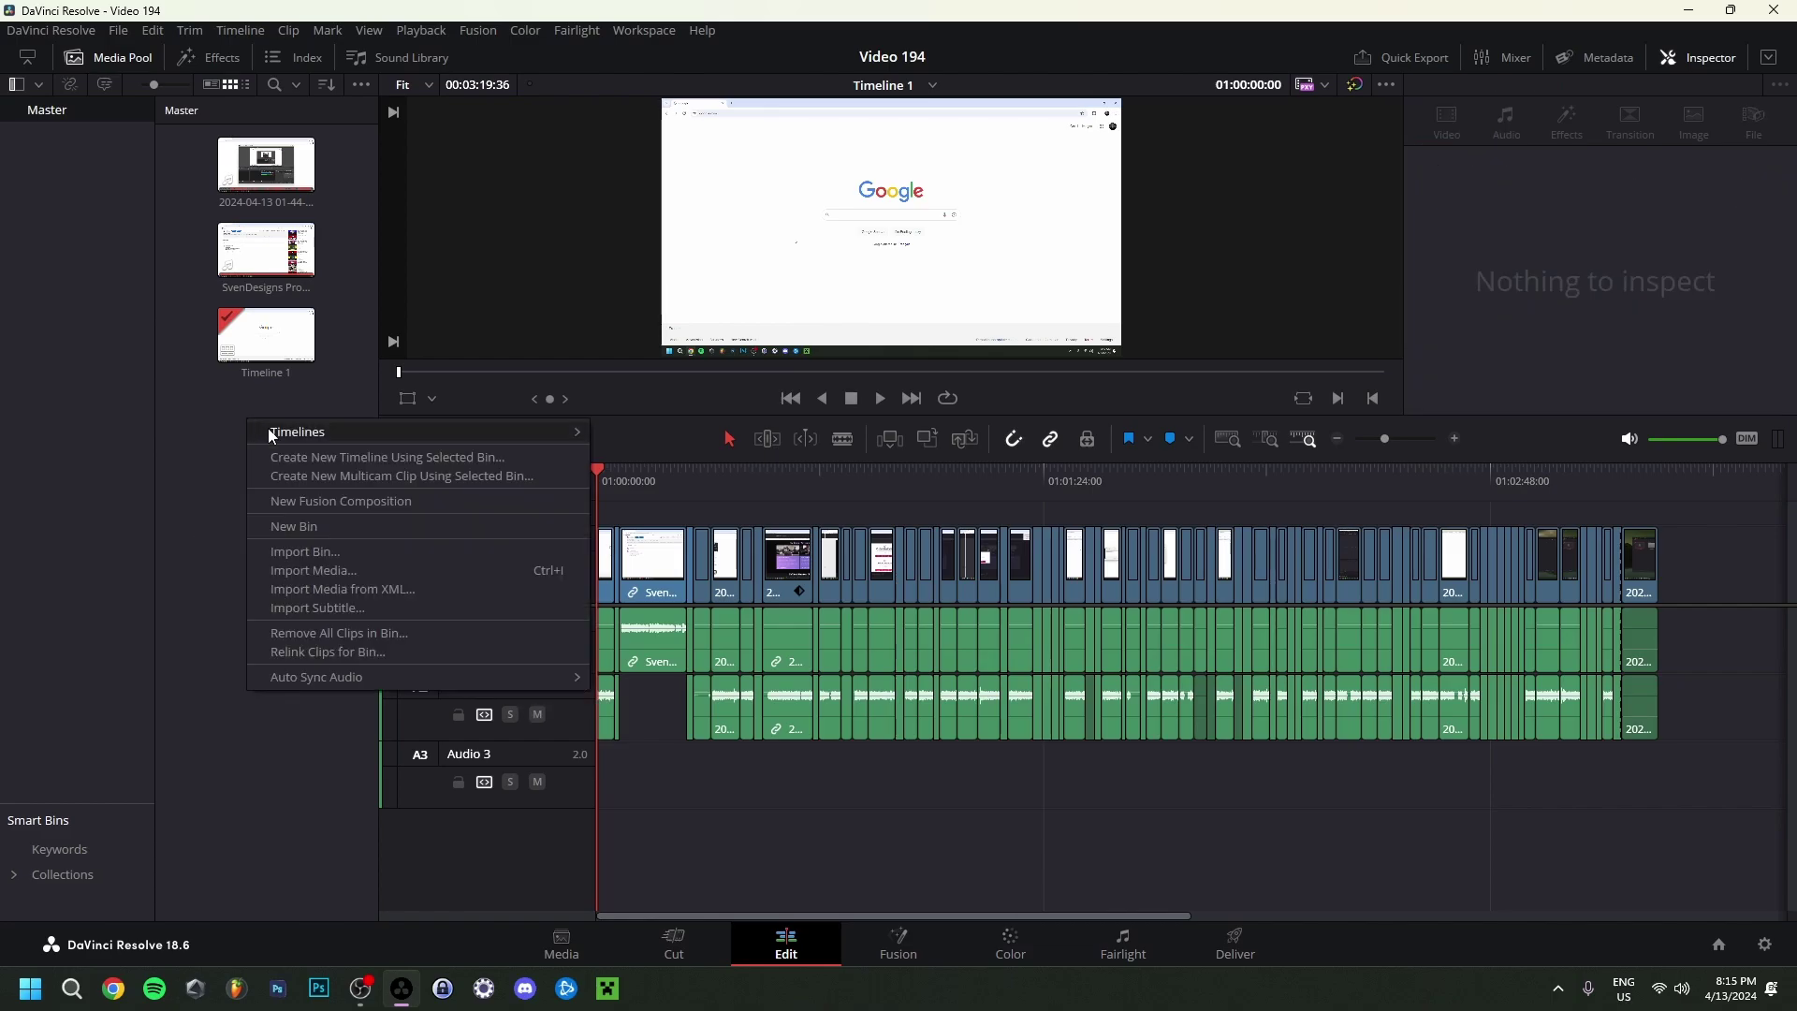
click(334, 571)
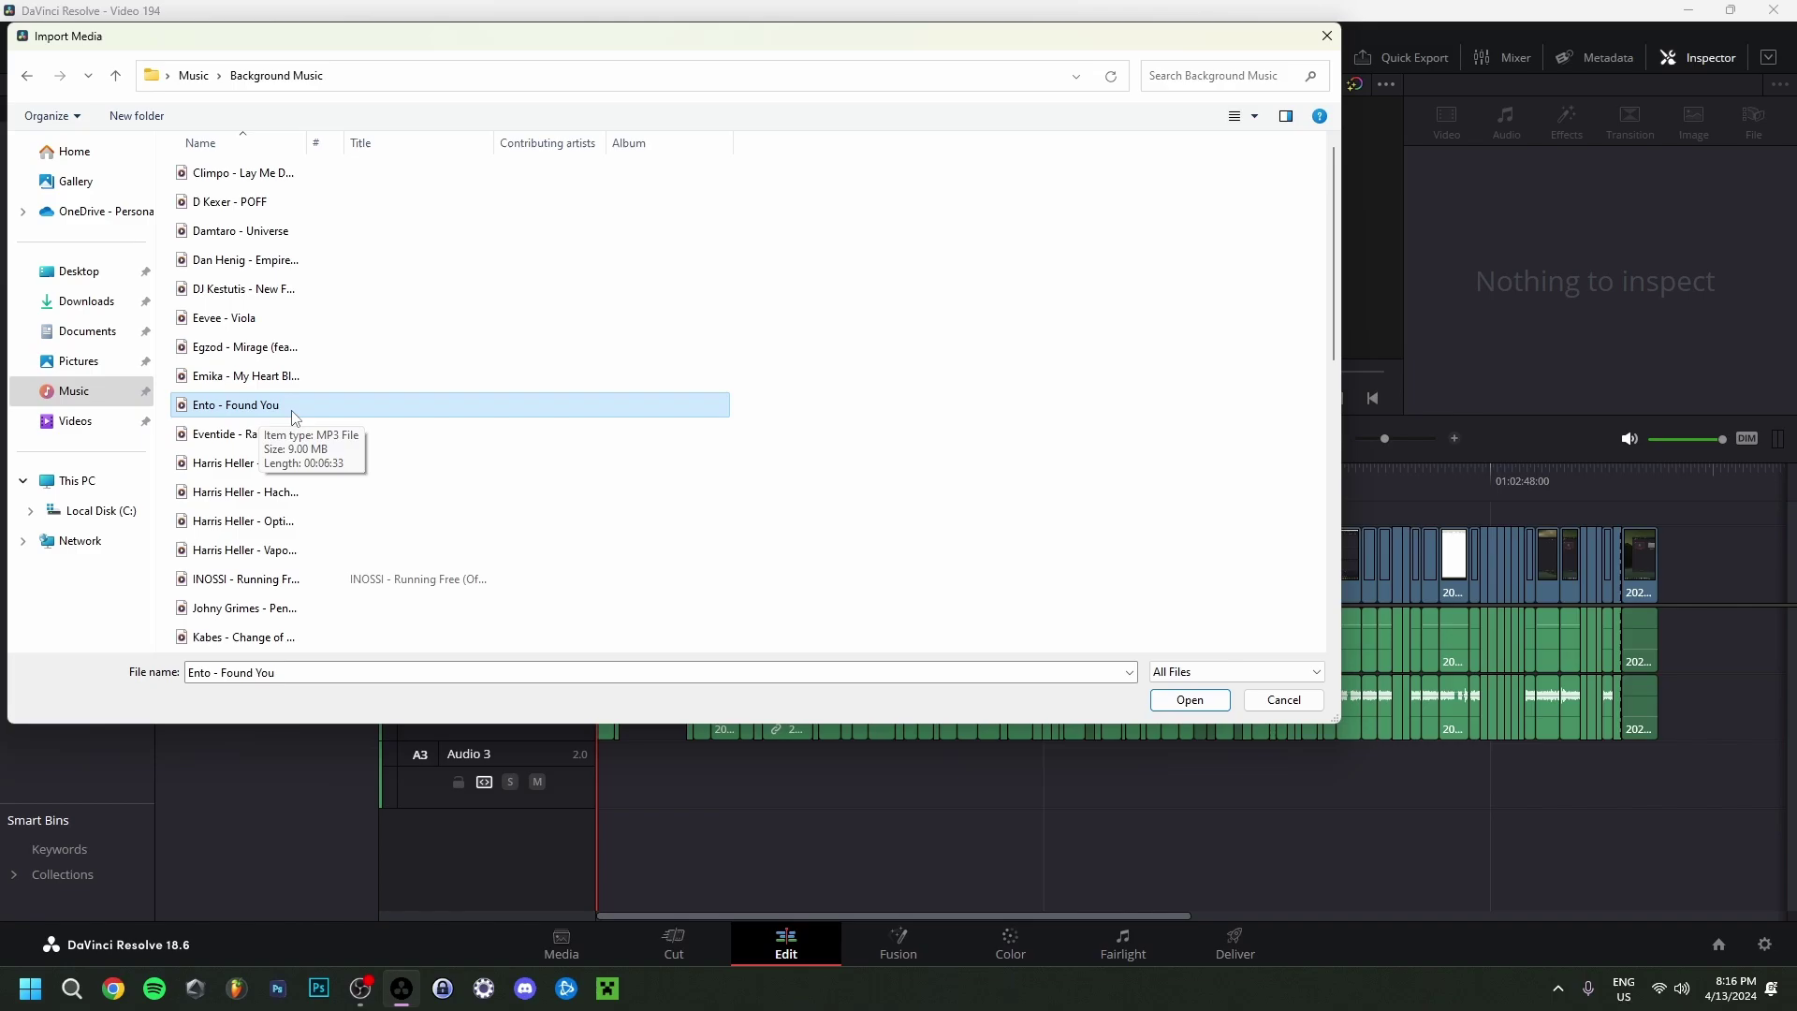
double_click(292, 410)
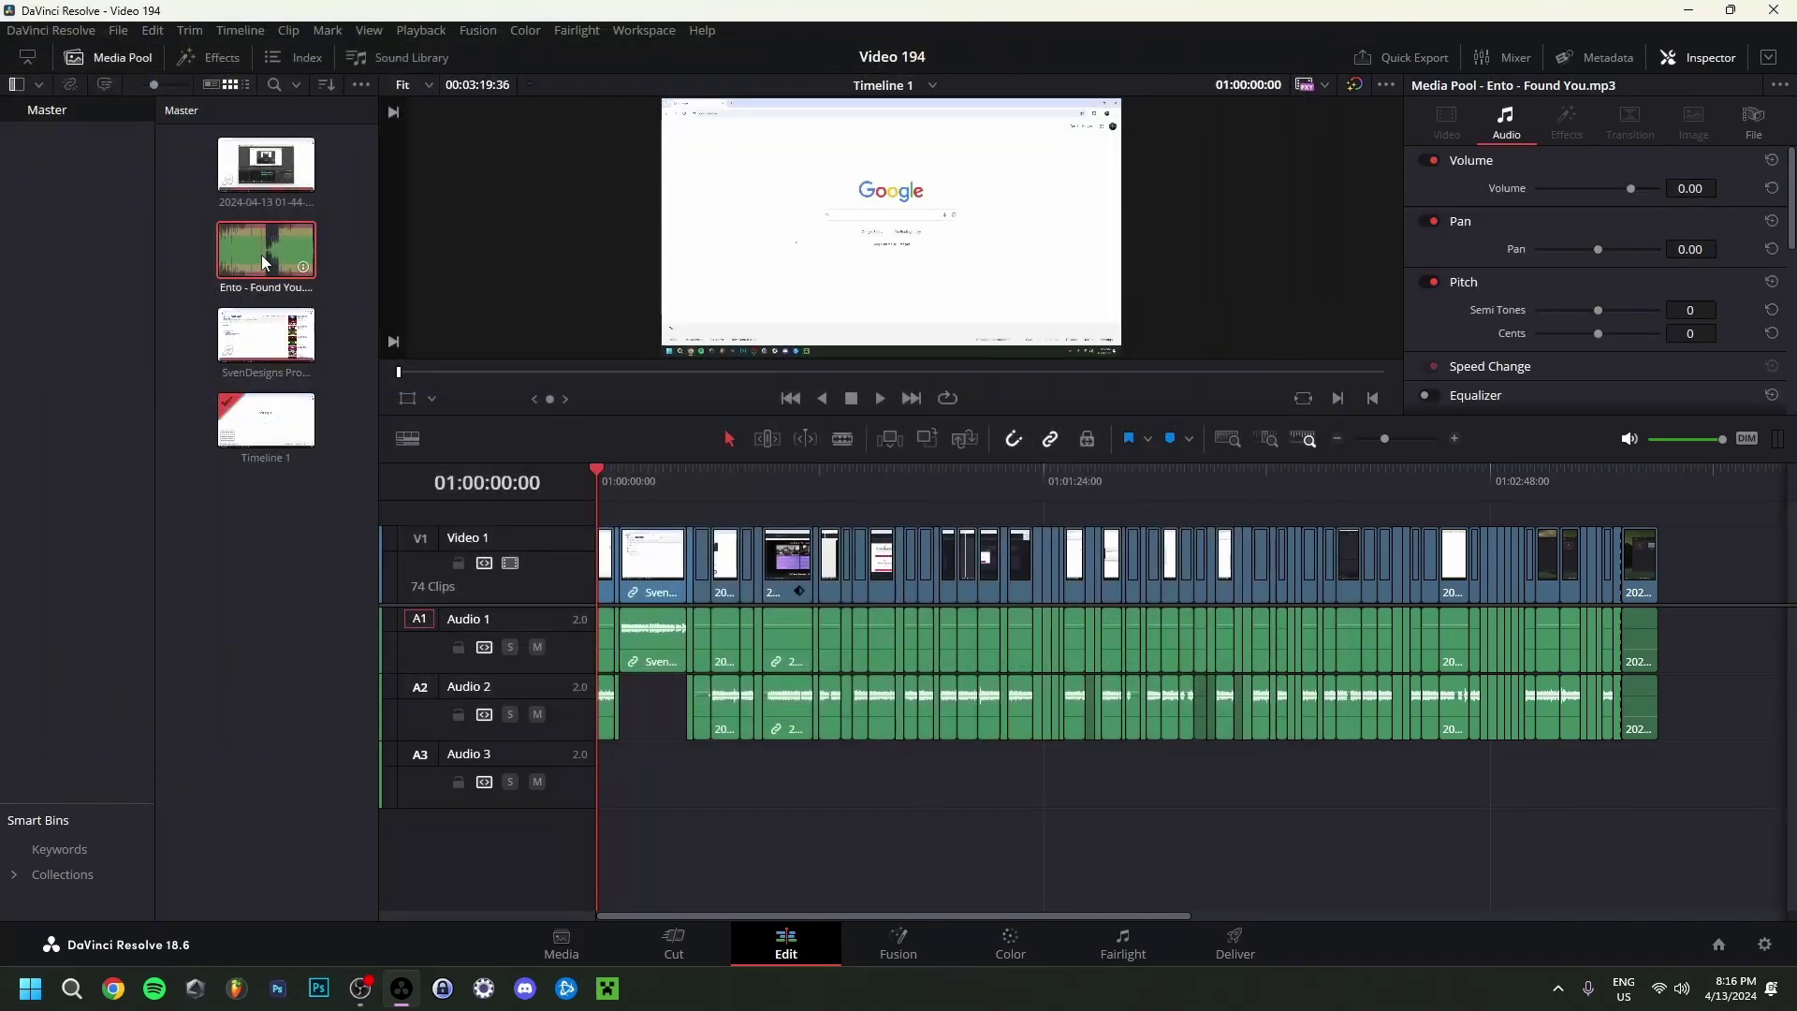
drag(298, 265, 588, 798)
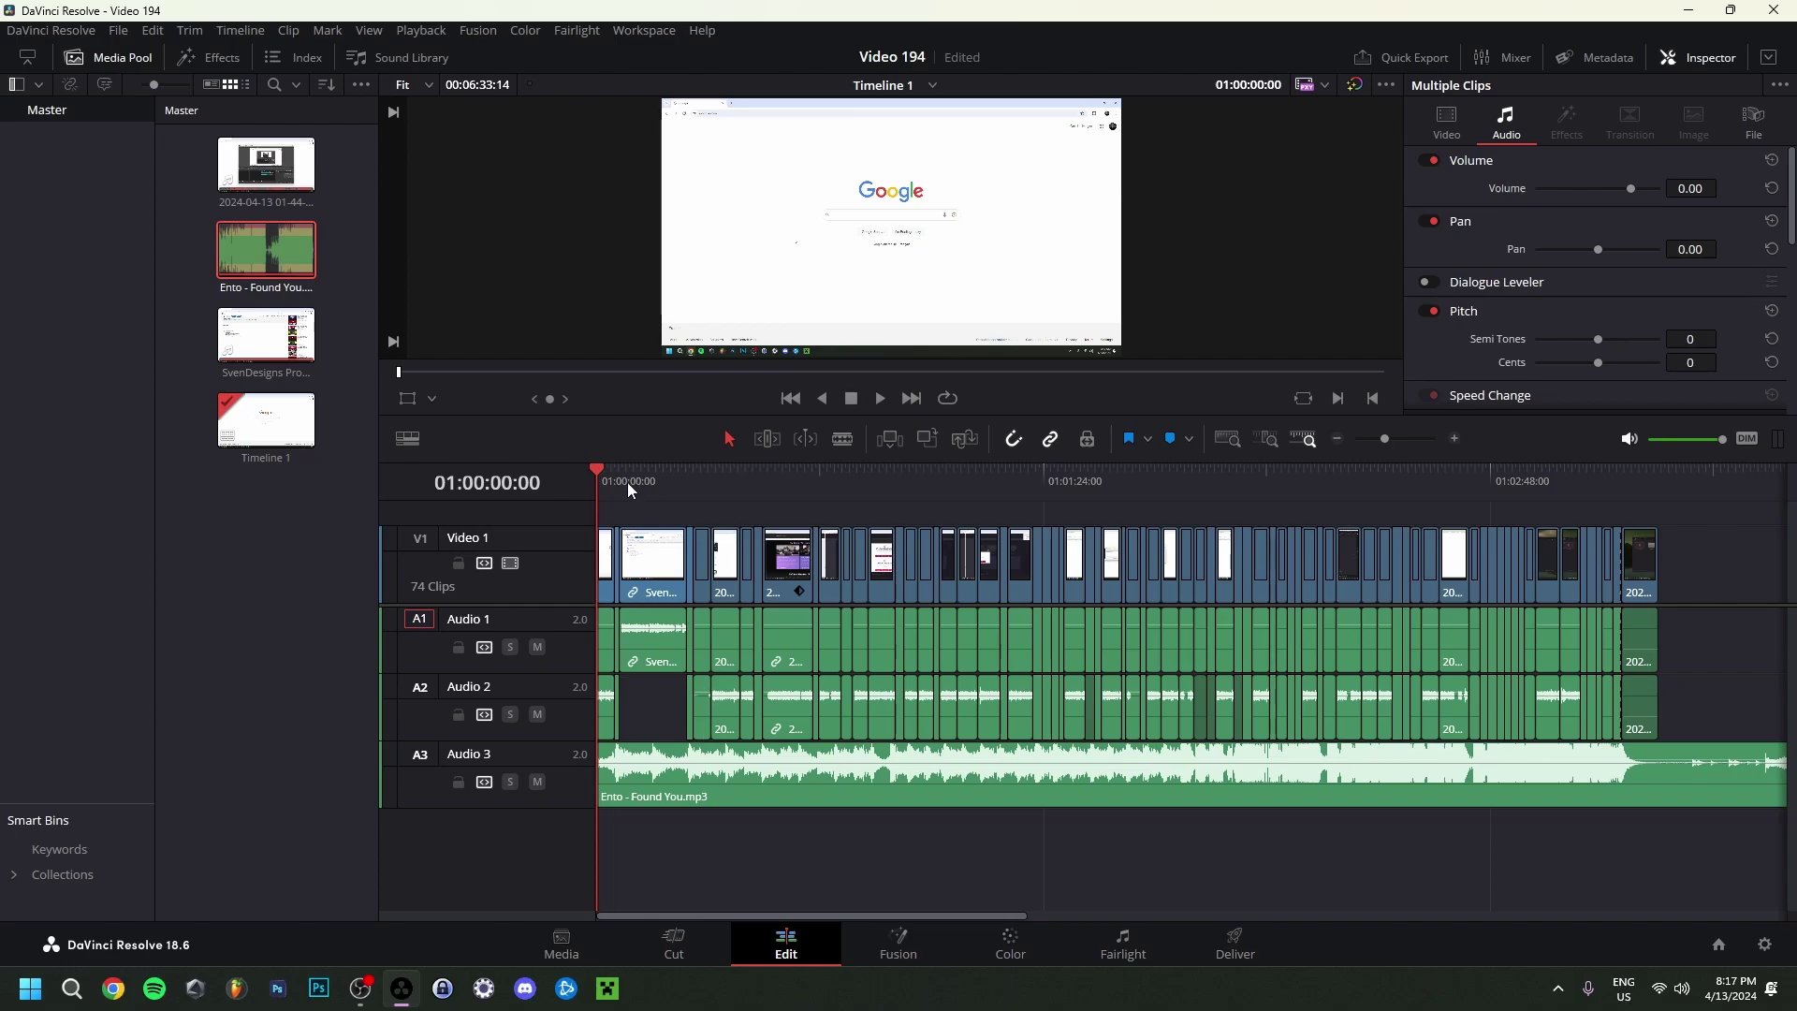
key(ctrl+s)
Lower the volume of the background music clip to -42.20.
click(642, 779)
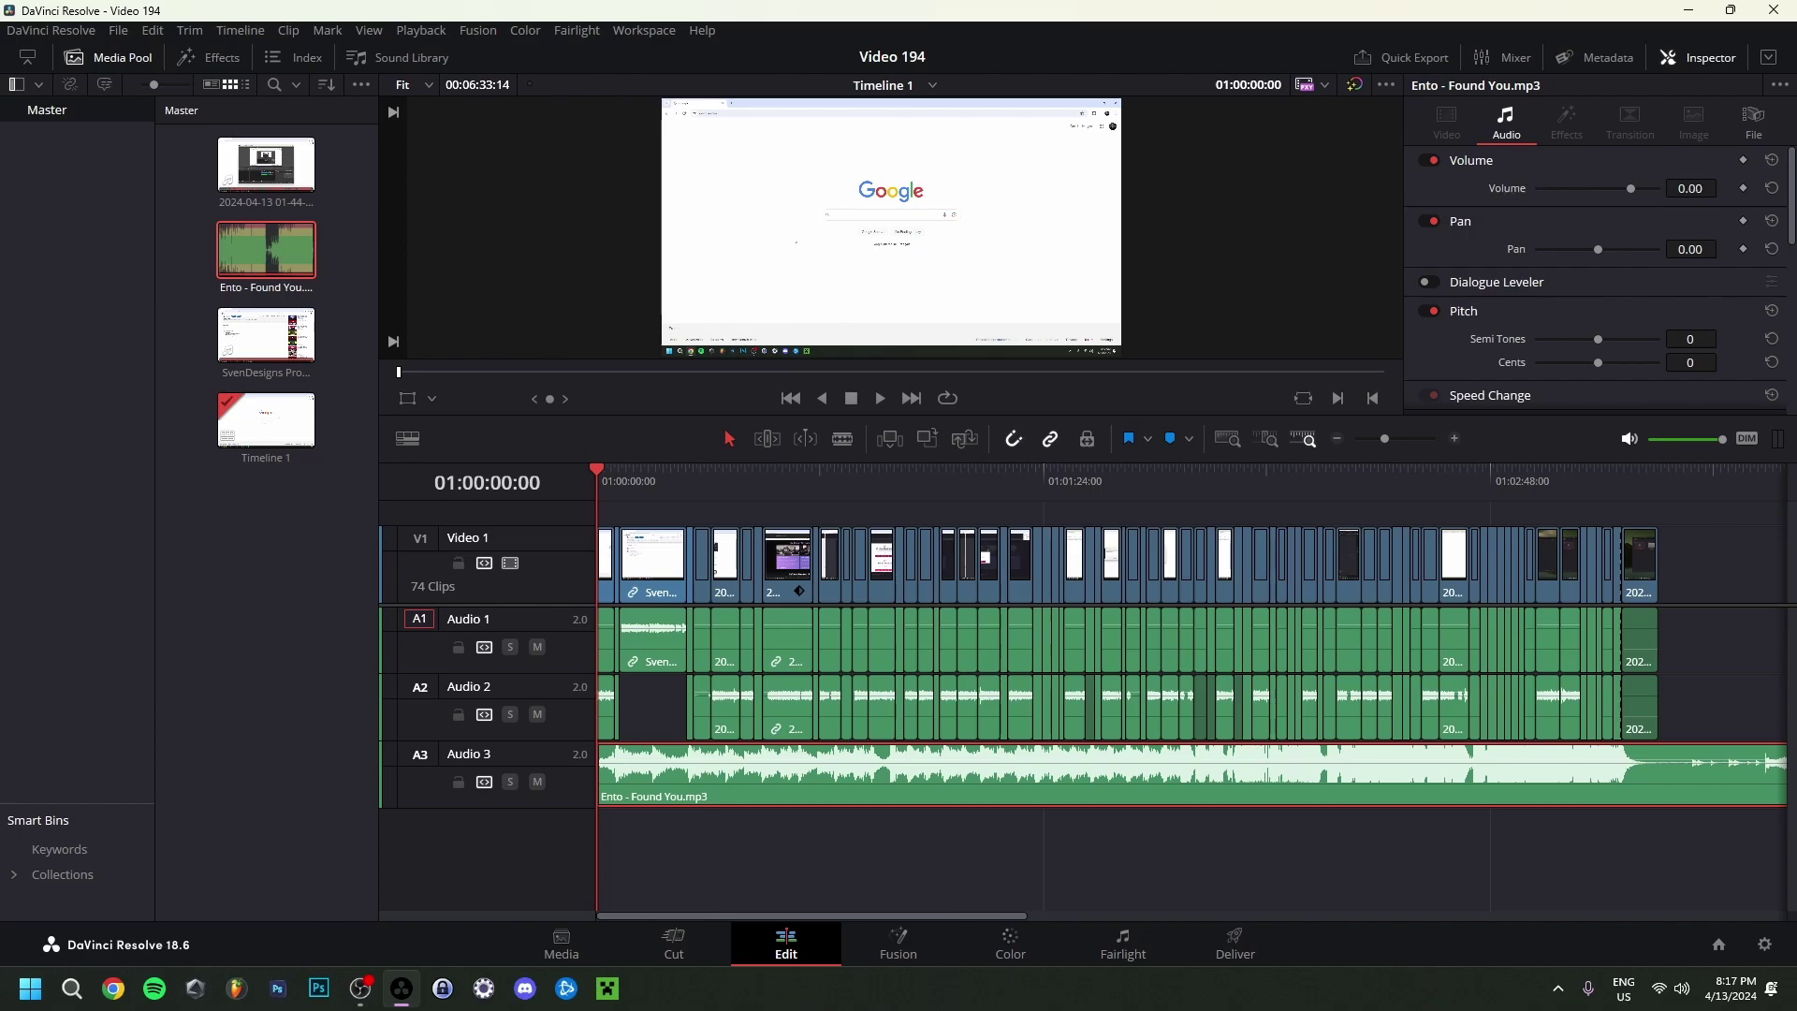
drag(1691, 188, 1664, 188)
drag(1690, 188, 1675, 188)
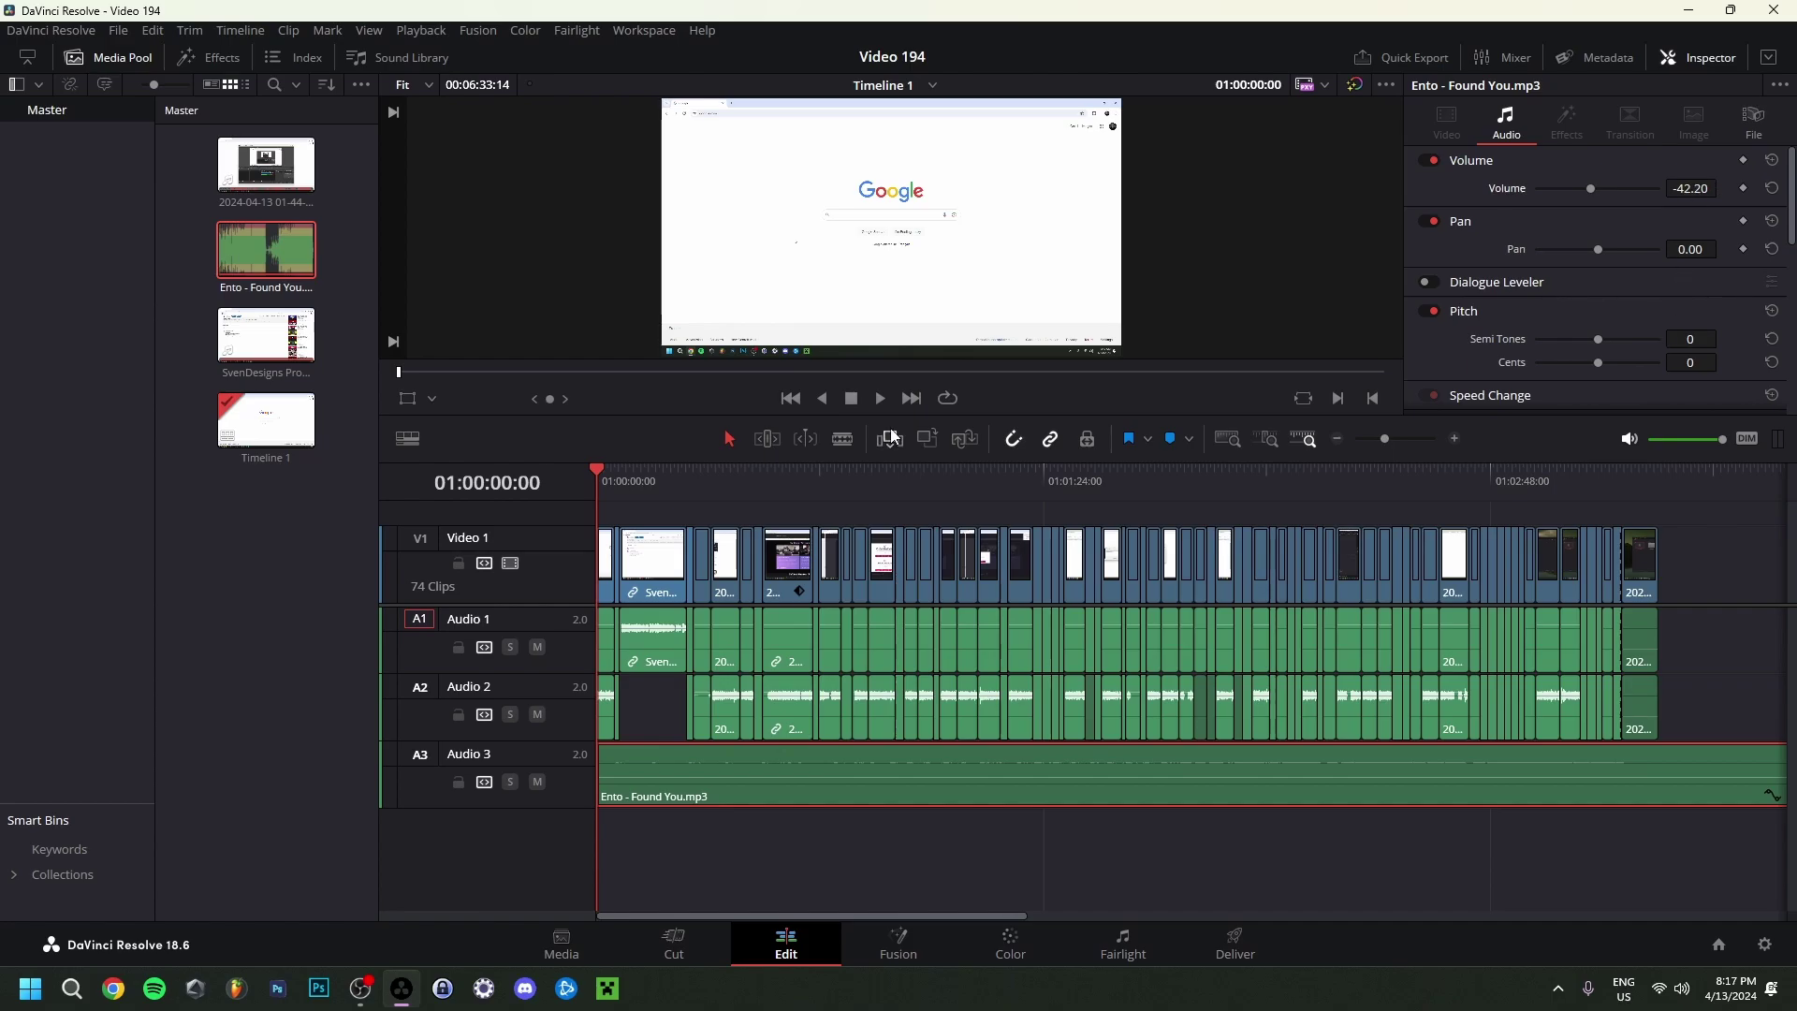
Split the music at 01:00:04:25, move its remaining part to start after the SvenDesigns promo clip, and save.
click(624, 491)
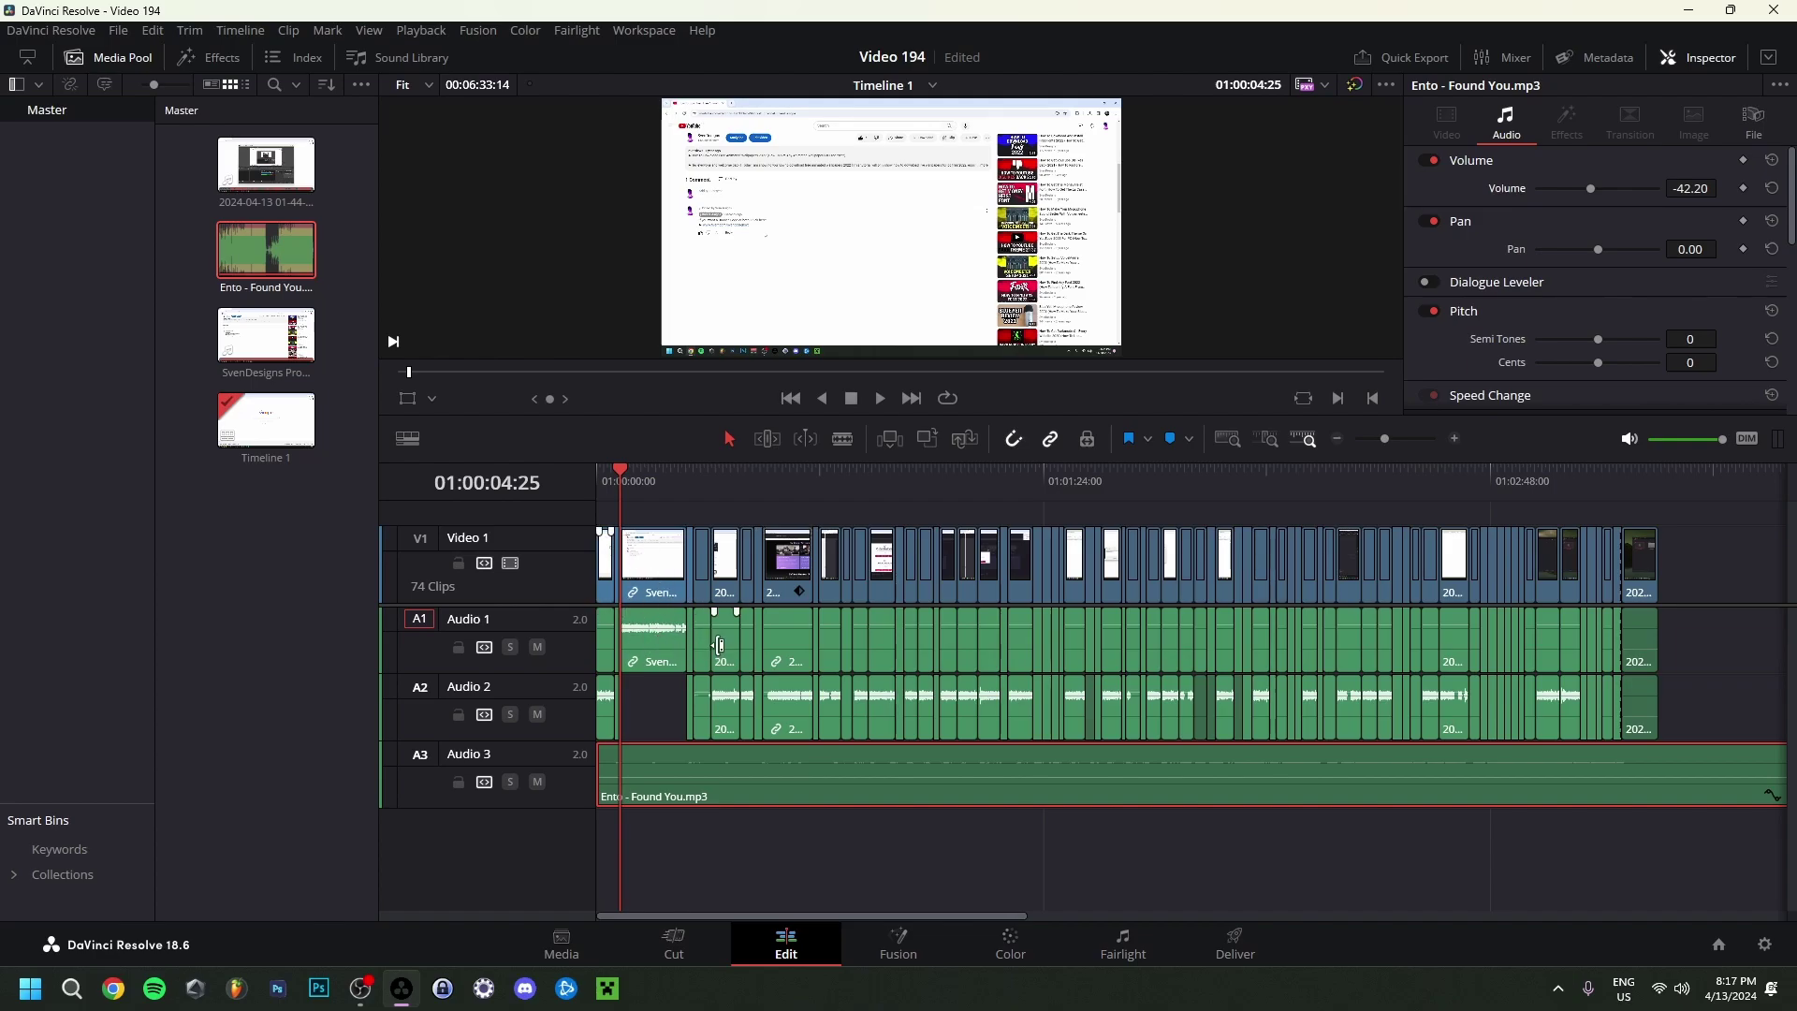
key(ctrl+b)
drag(649, 755, 717, 754)
key(ctrl+s)
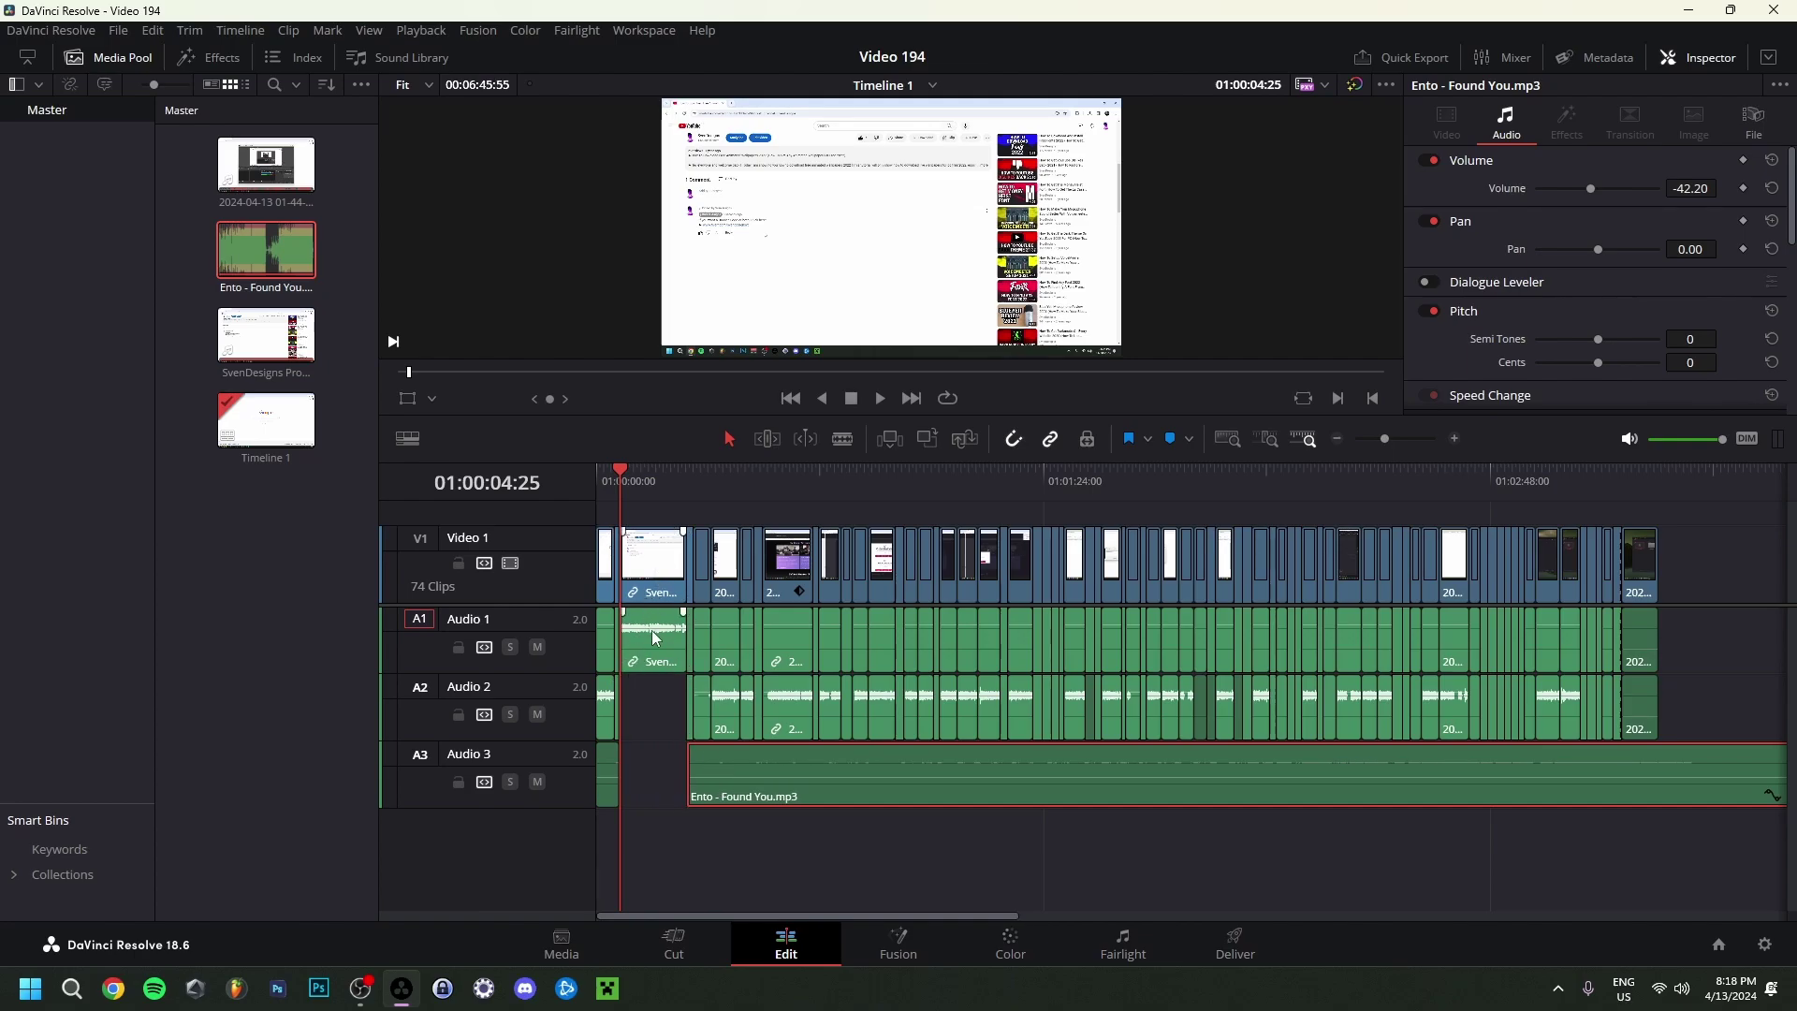
Play the timeline briefly from 01:02:29:46 to check the music level against the voice.
click(763, 482)
click(818, 480)
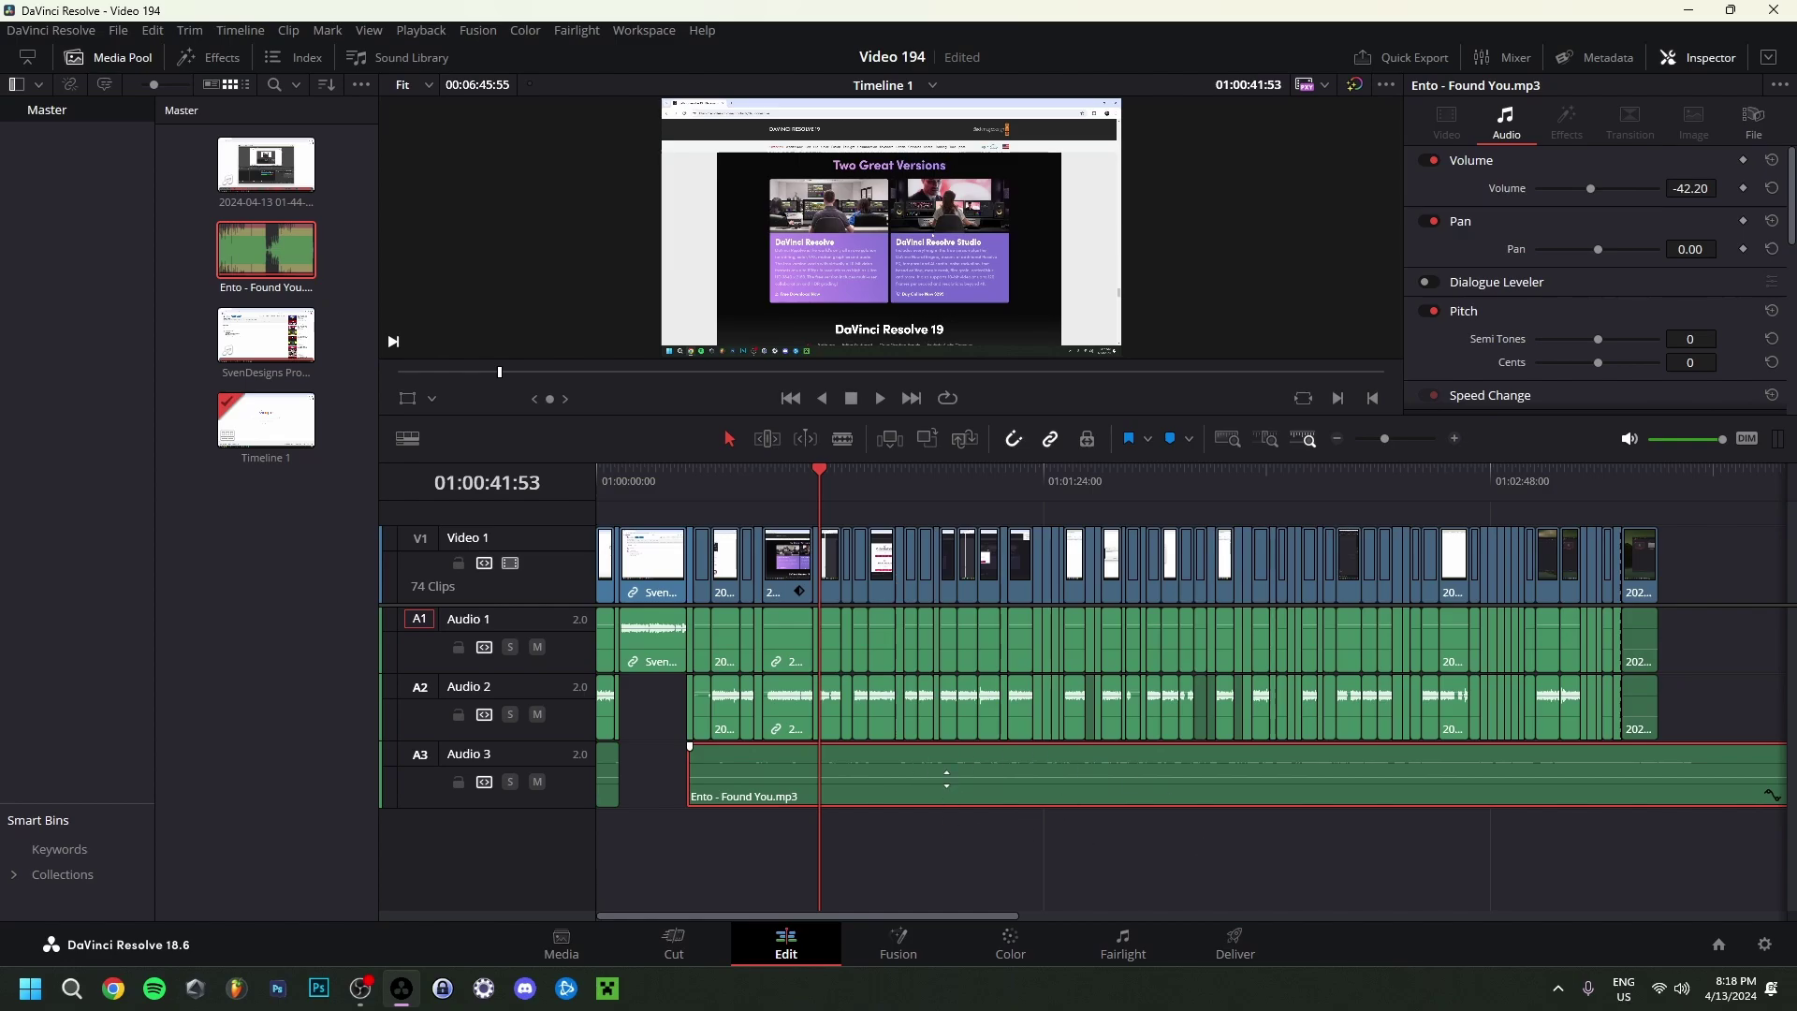
click(1395, 474)
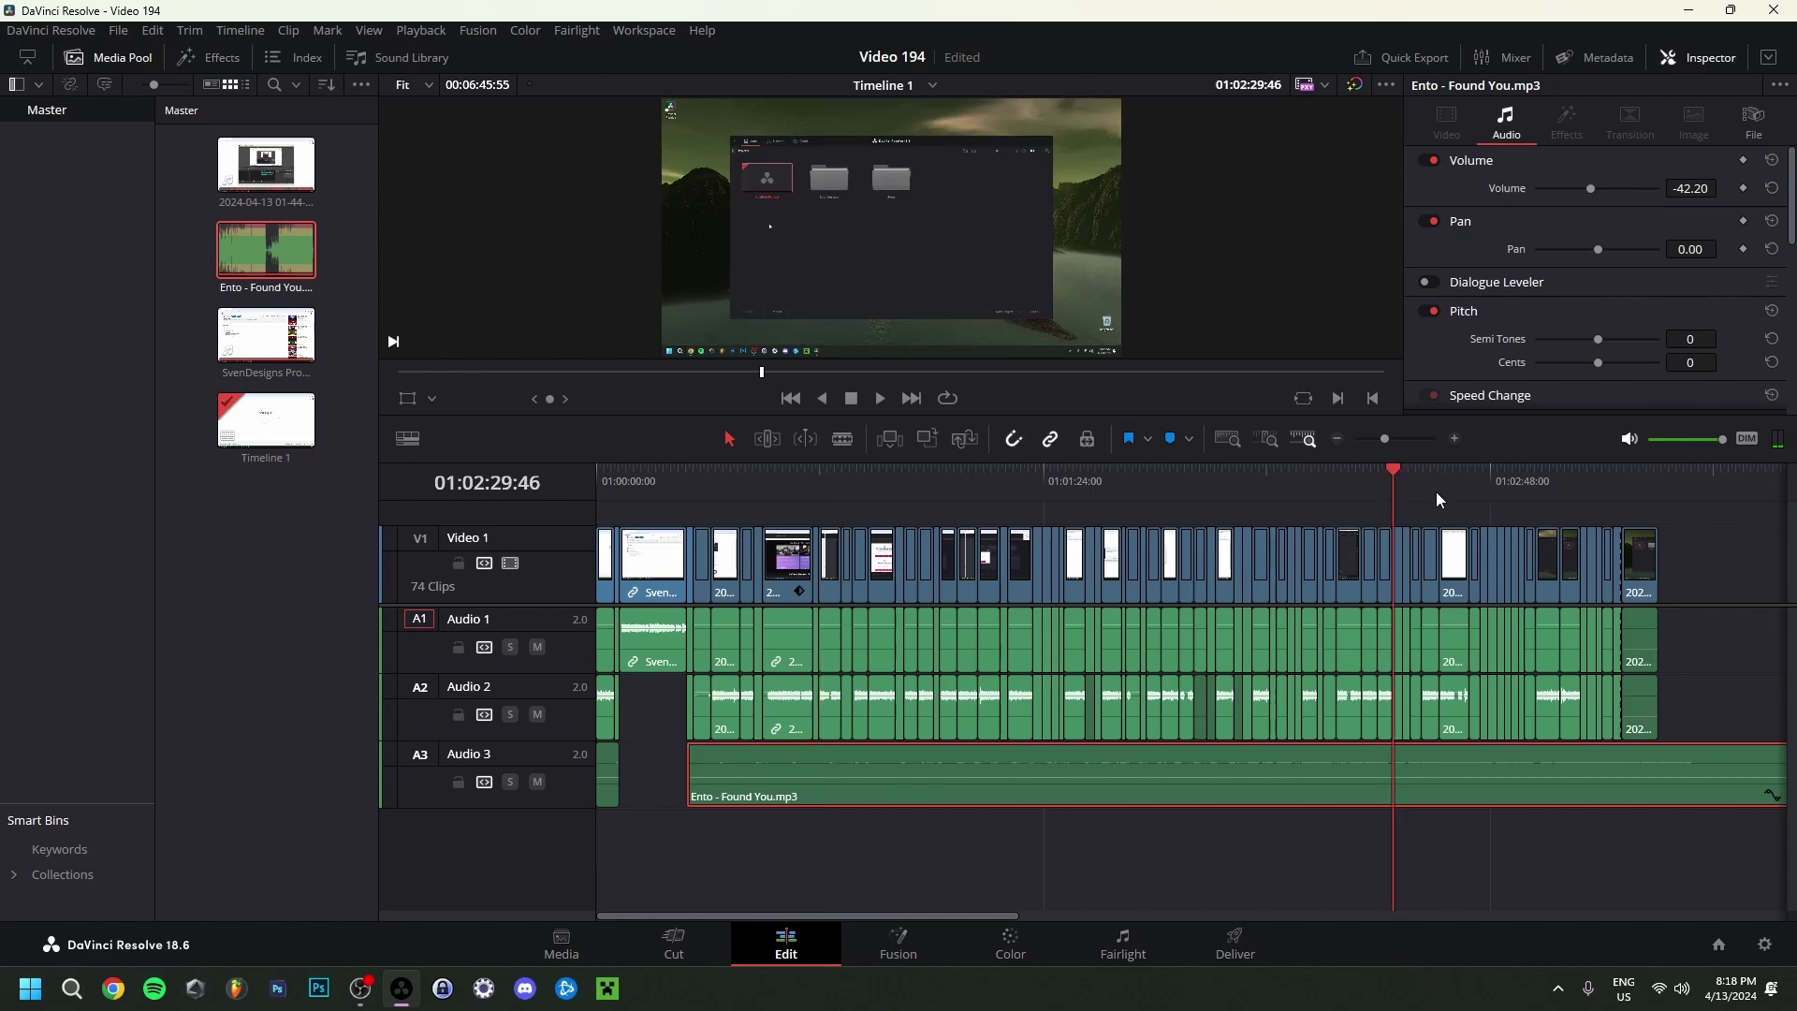
key(space)
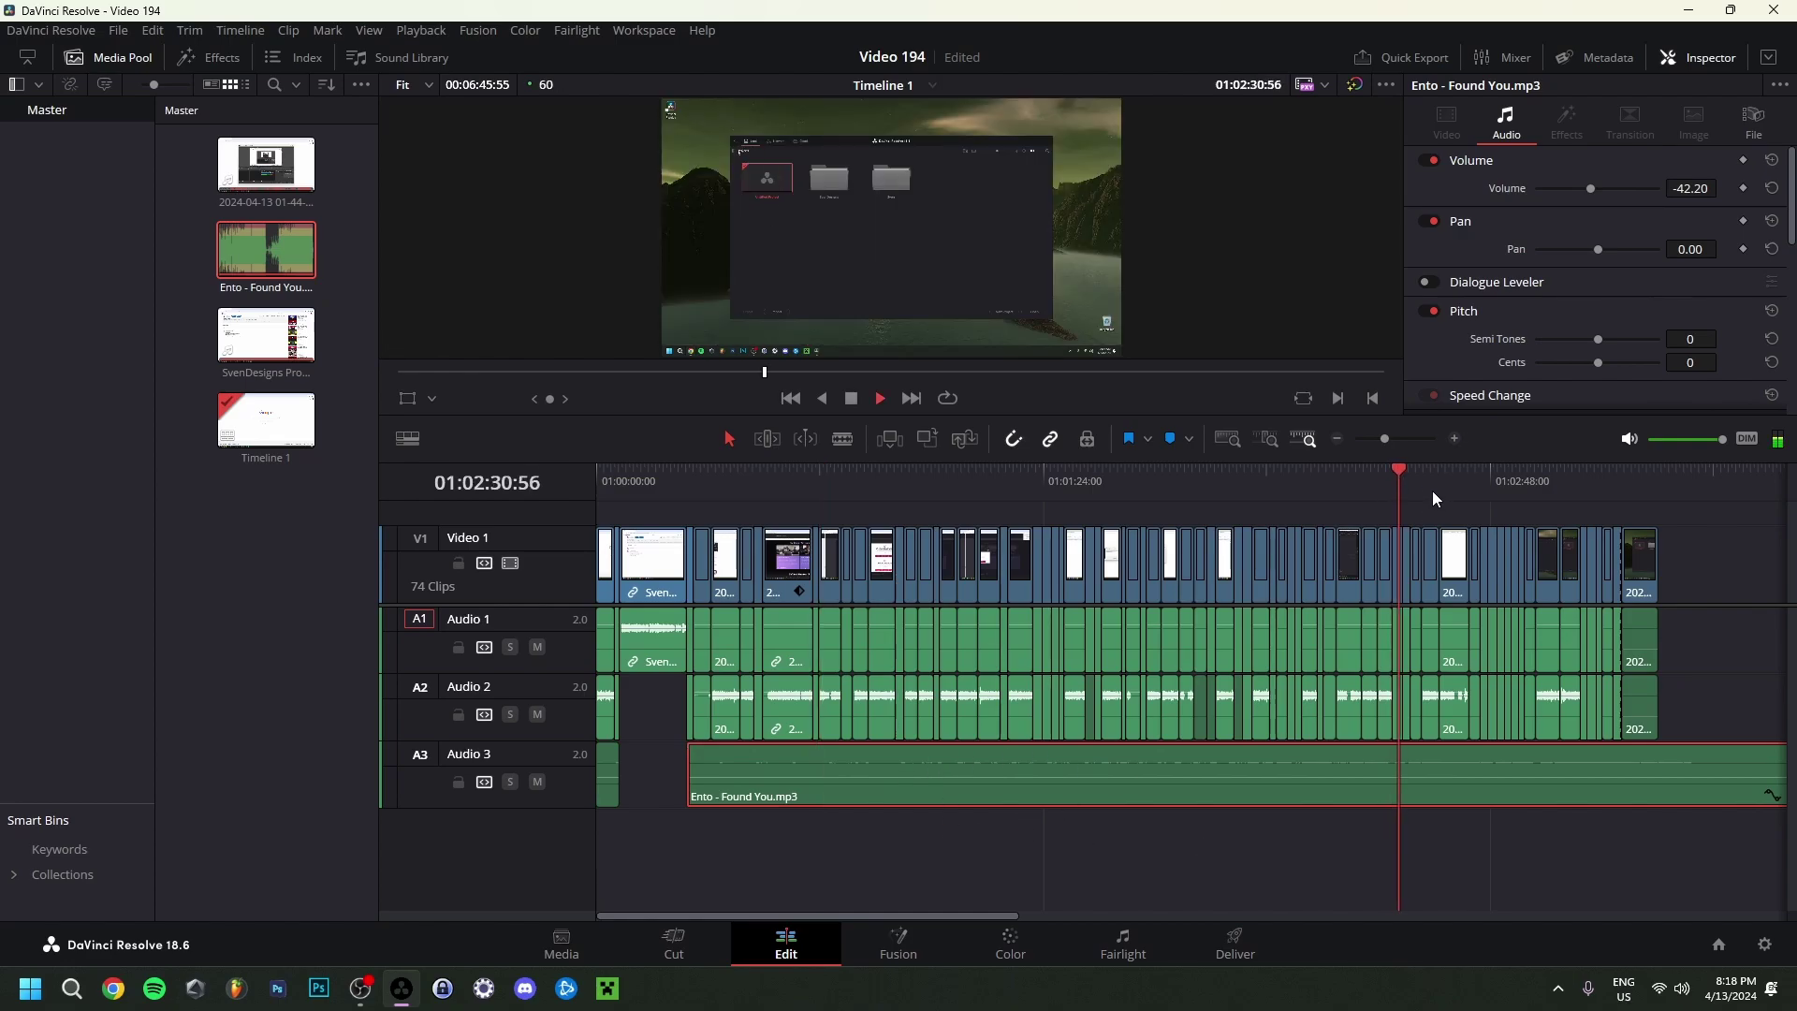
key(space)
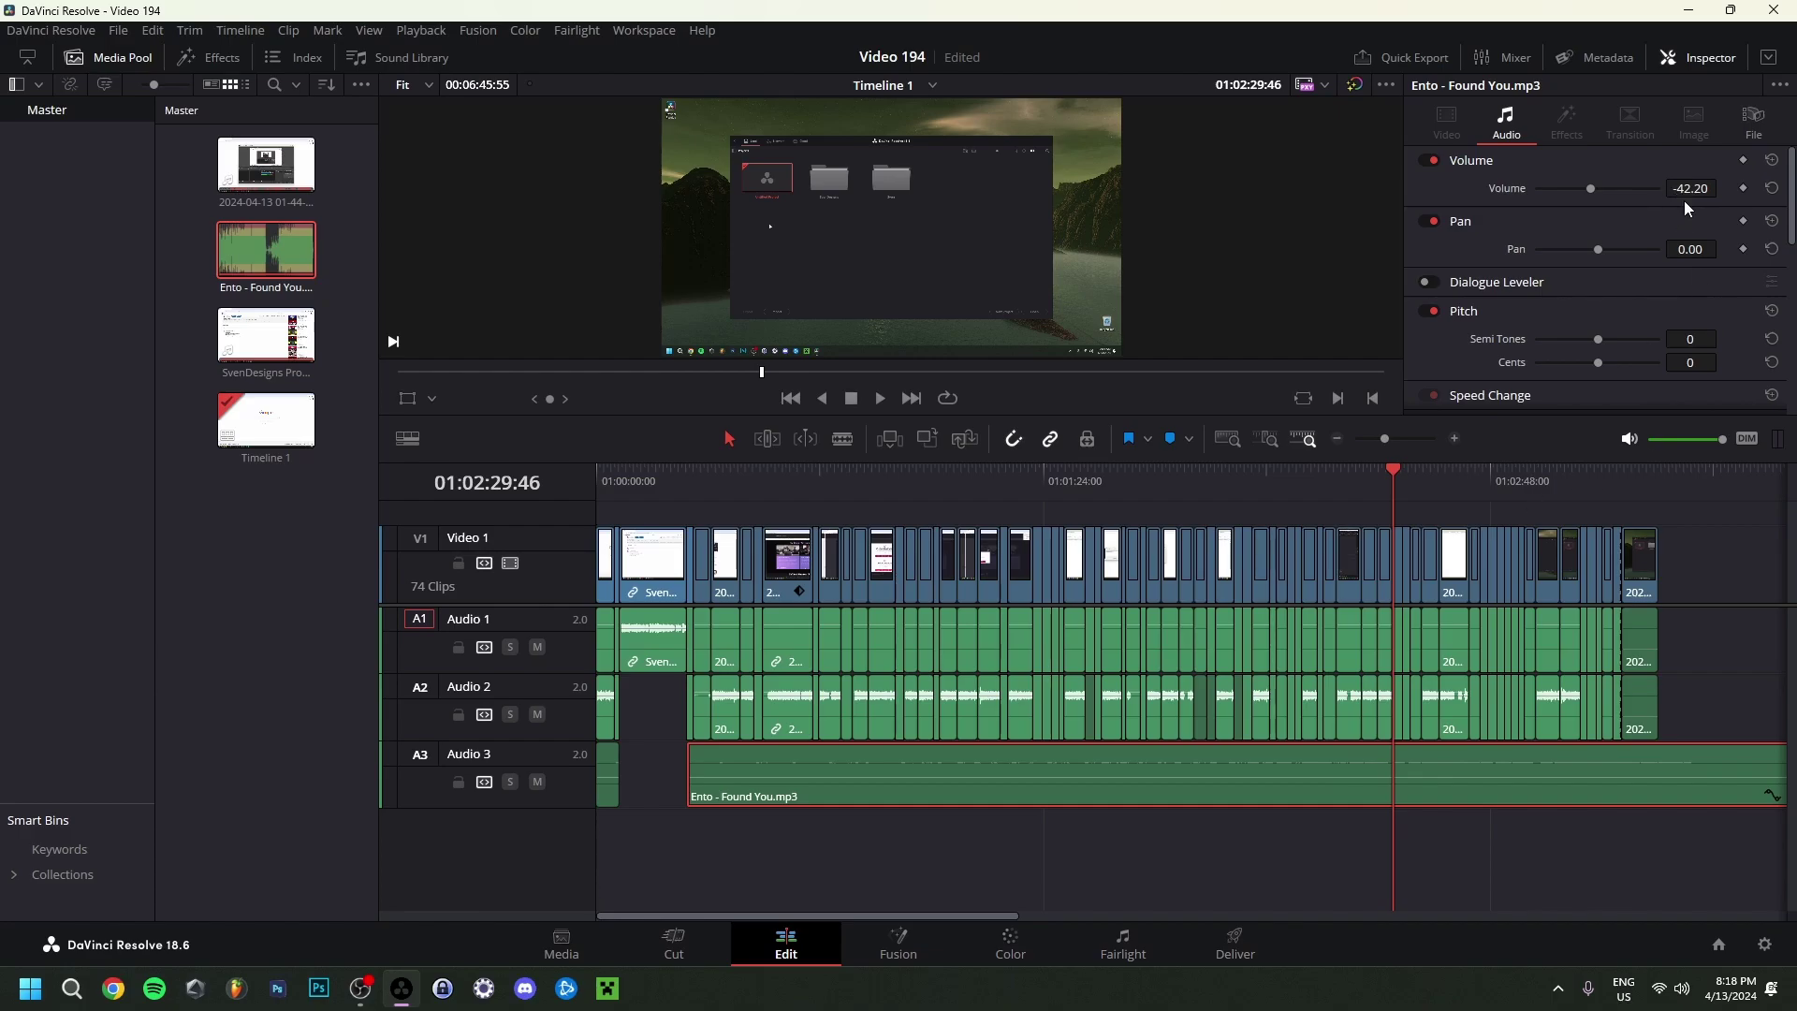
Shorten the music clip's end, split it where the video ends at 01:03:19:36, and delete the excess piece.
scroll(1683, 200, down, 2)
key(shift+z)
drag(1401, 763, 1167, 762)
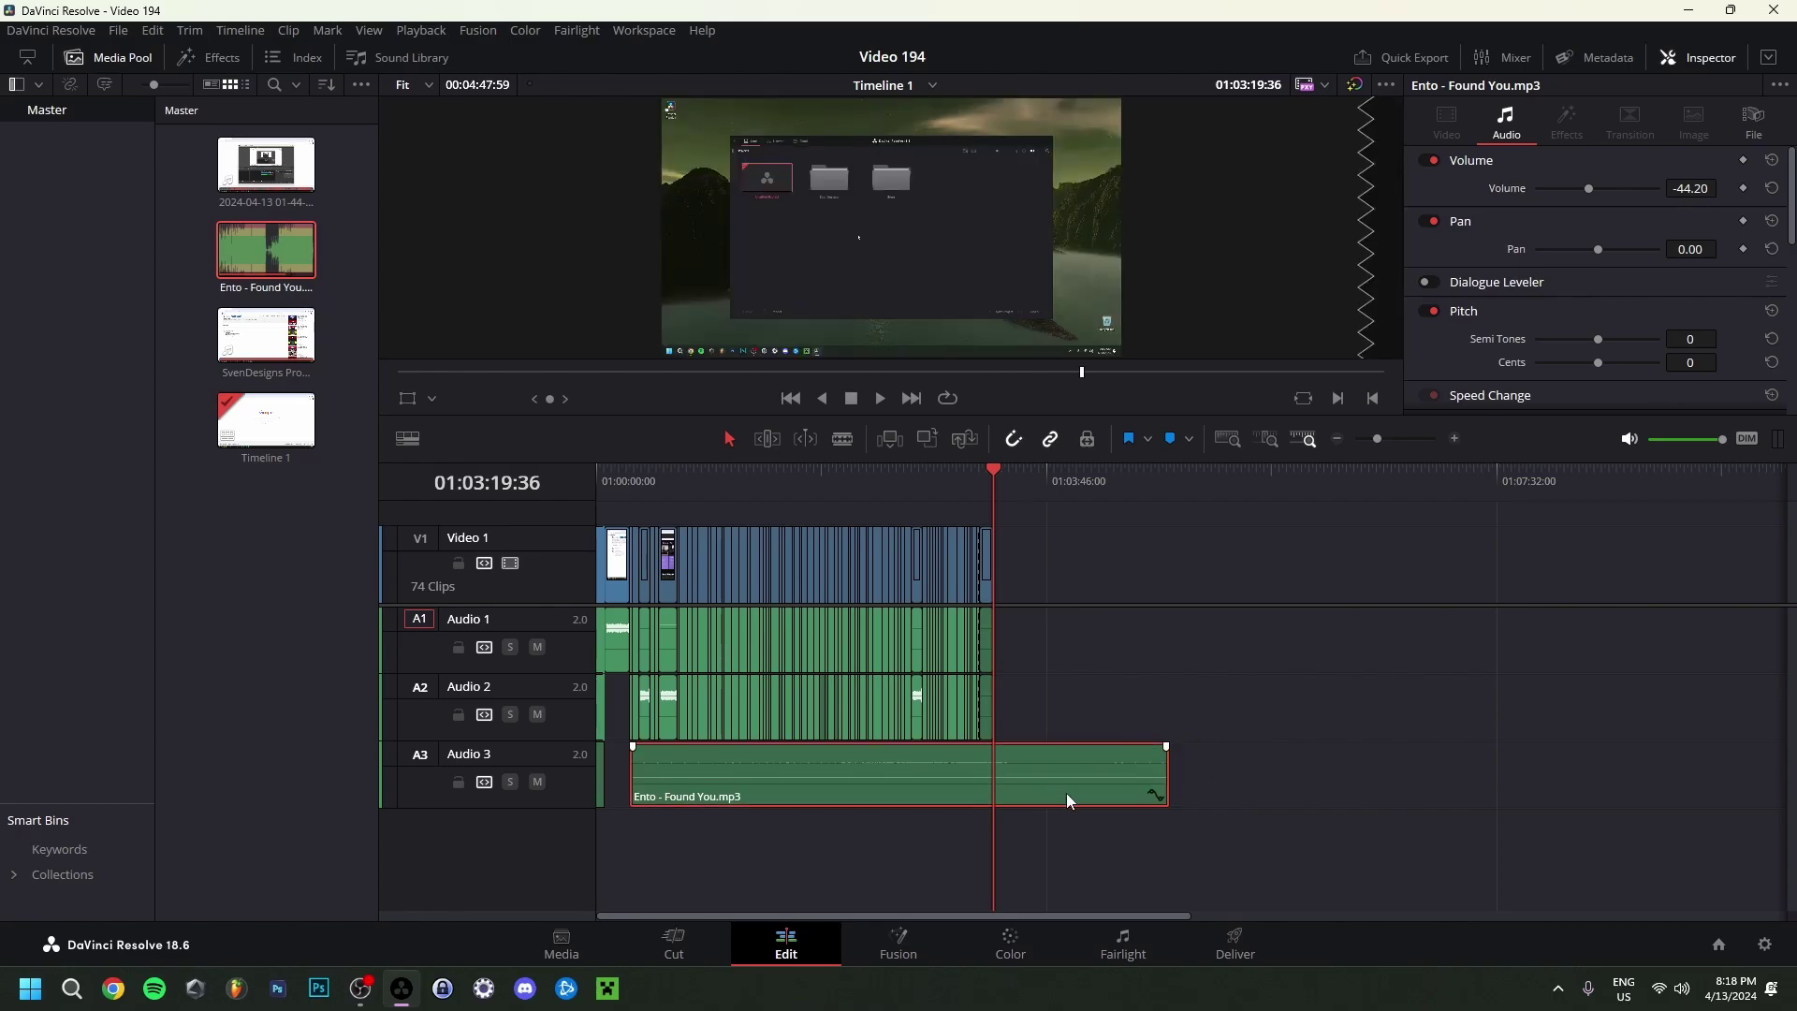
key(ctrl+b)
click(1055, 759)
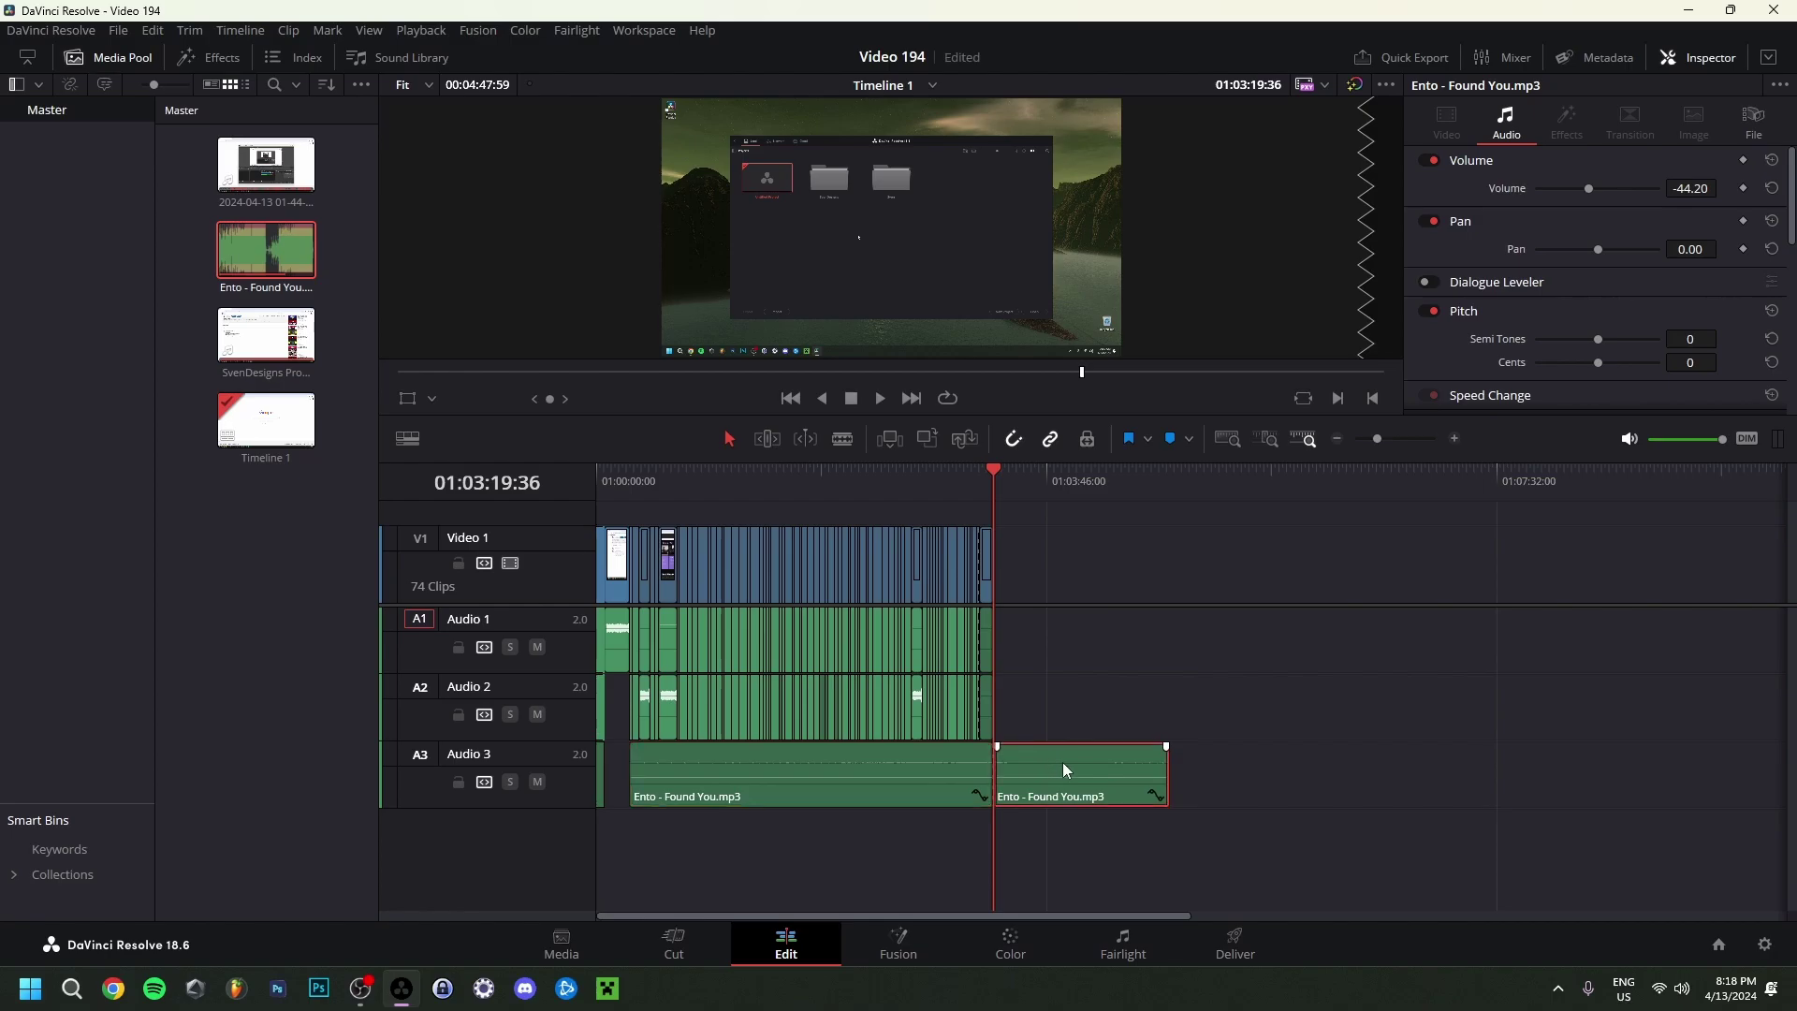
right_click(1063, 762)
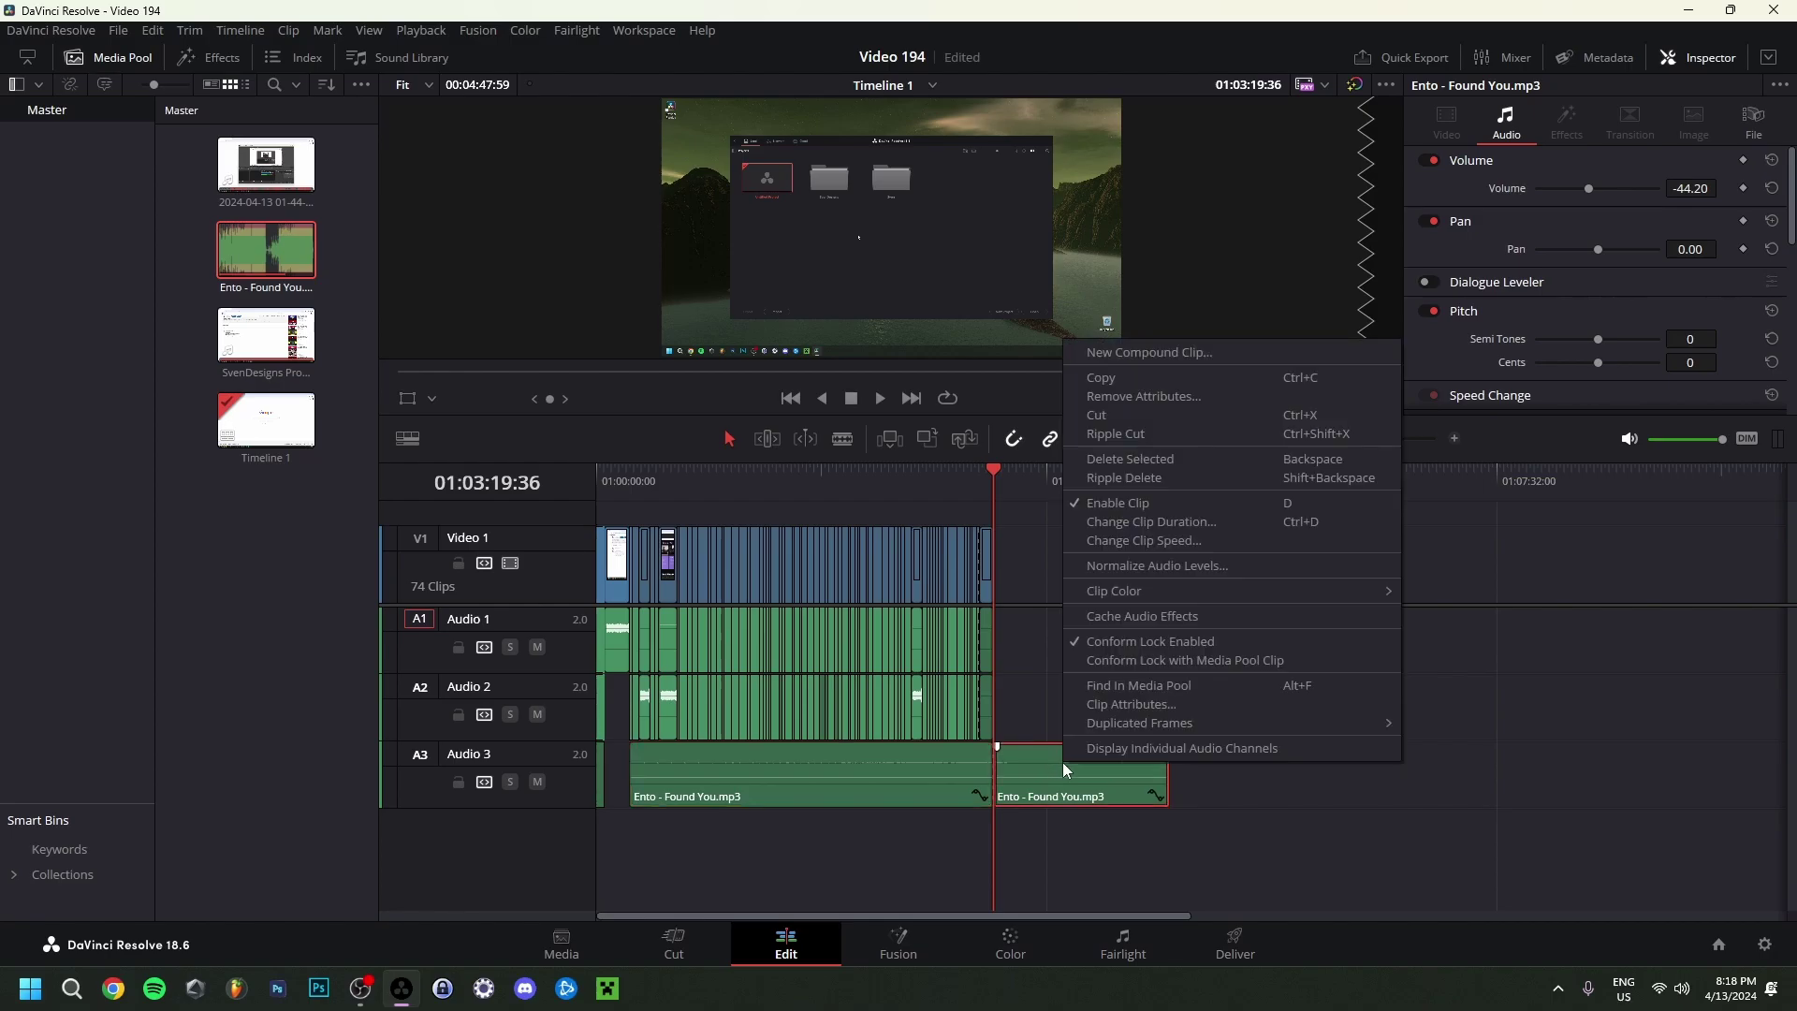
click(1138, 464)
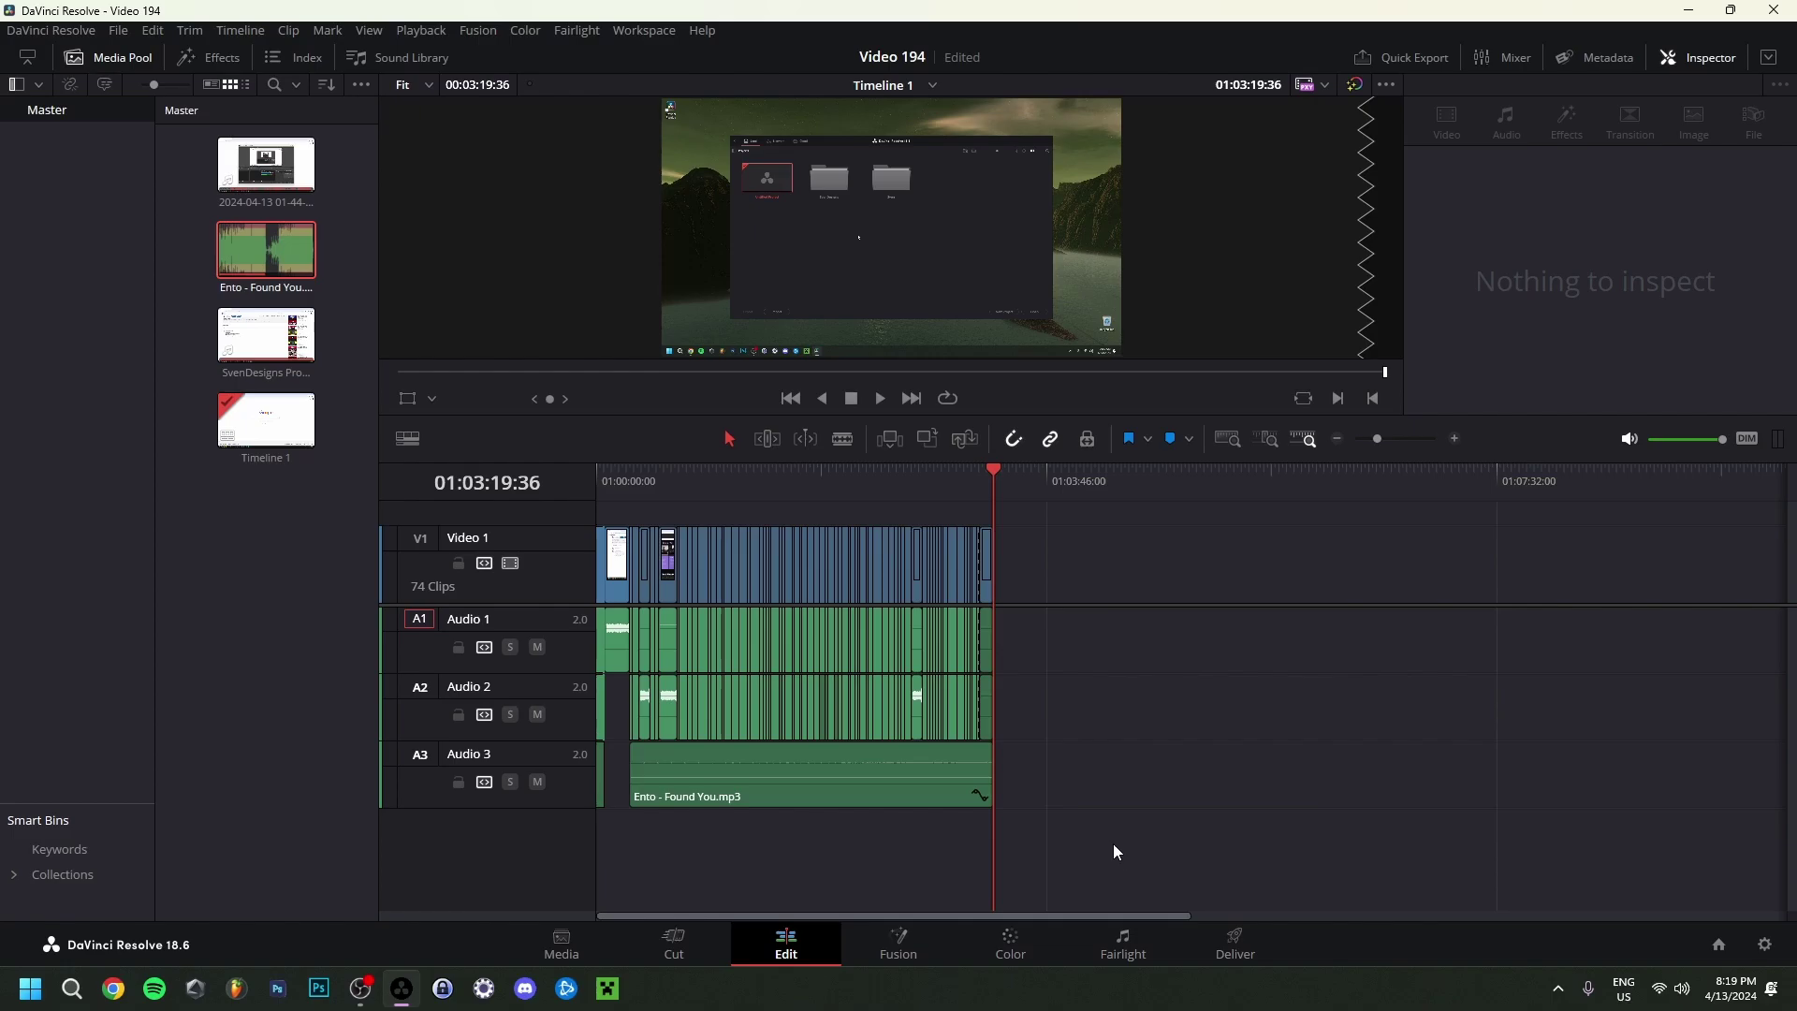
Set the volume of both background music clips on Audio 3 to -49.60.
click(831, 770)
key(shift+z)
key(Home)
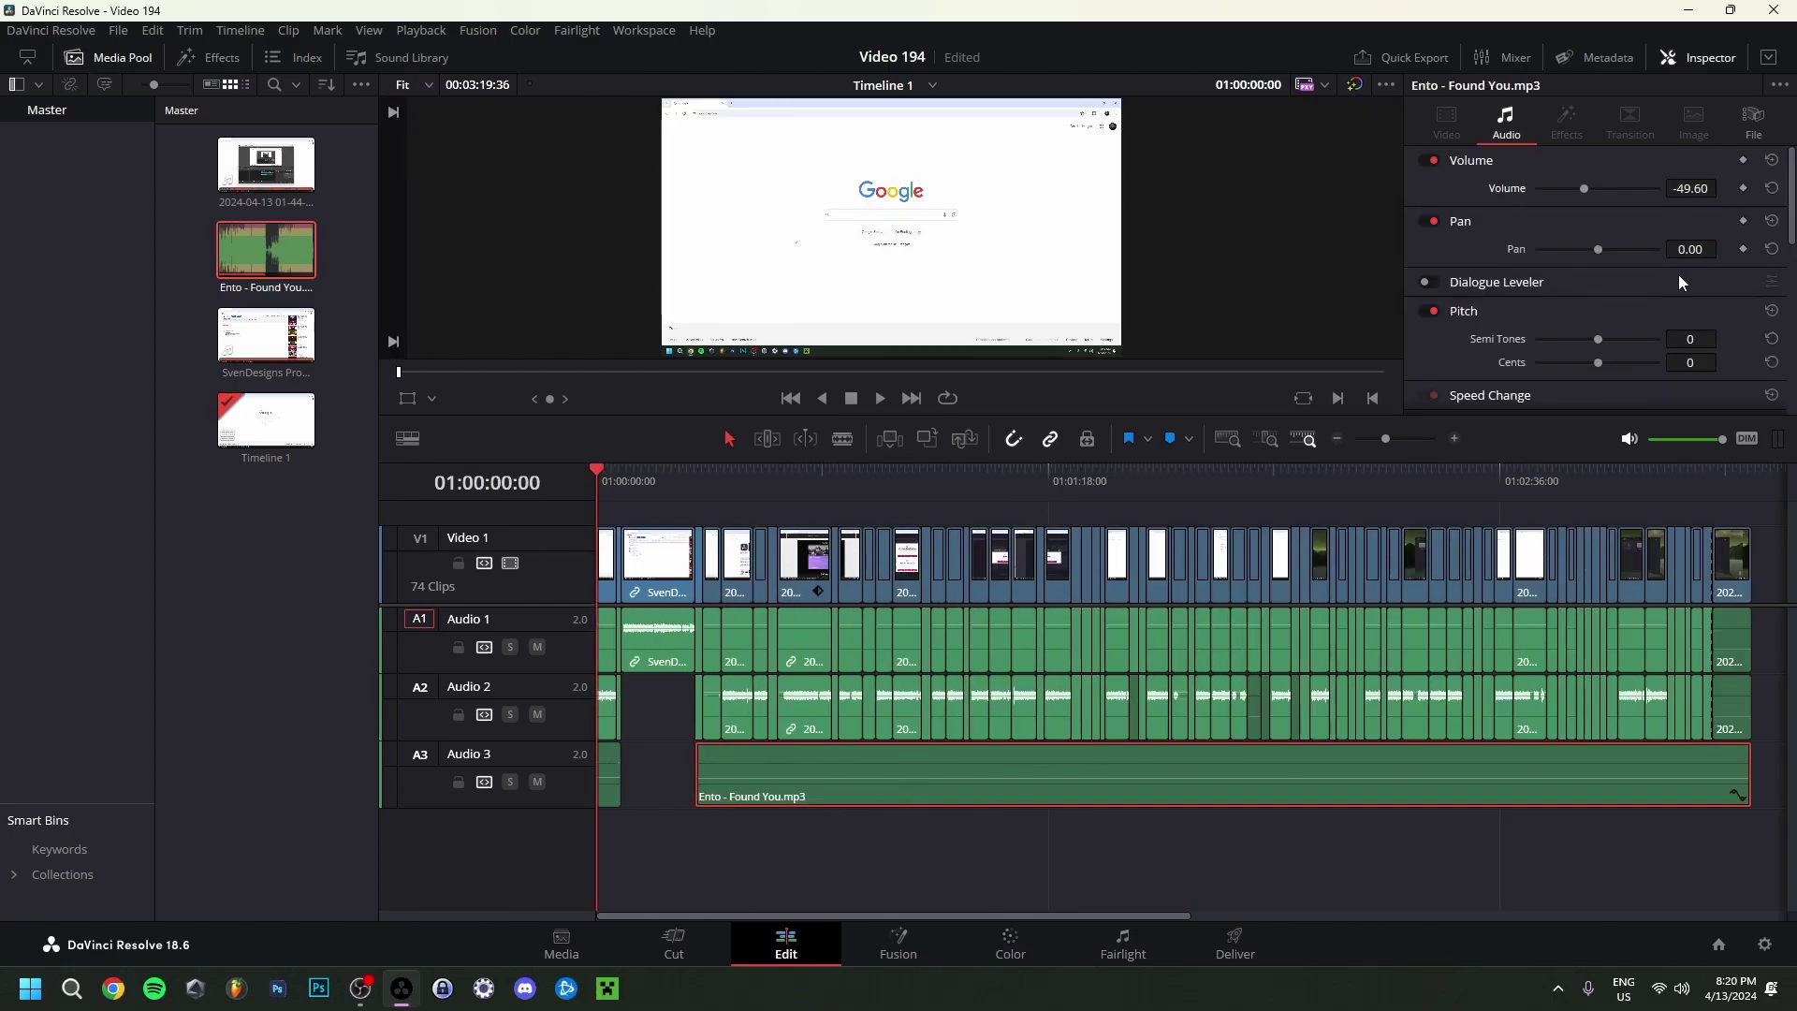
click(614, 775)
drag(1698, 190, 1672, 190)
Add a curved fade-out to the end of the music clip, starting shortly after 01:03:09:04, and play the ending.
click(1705, 496)
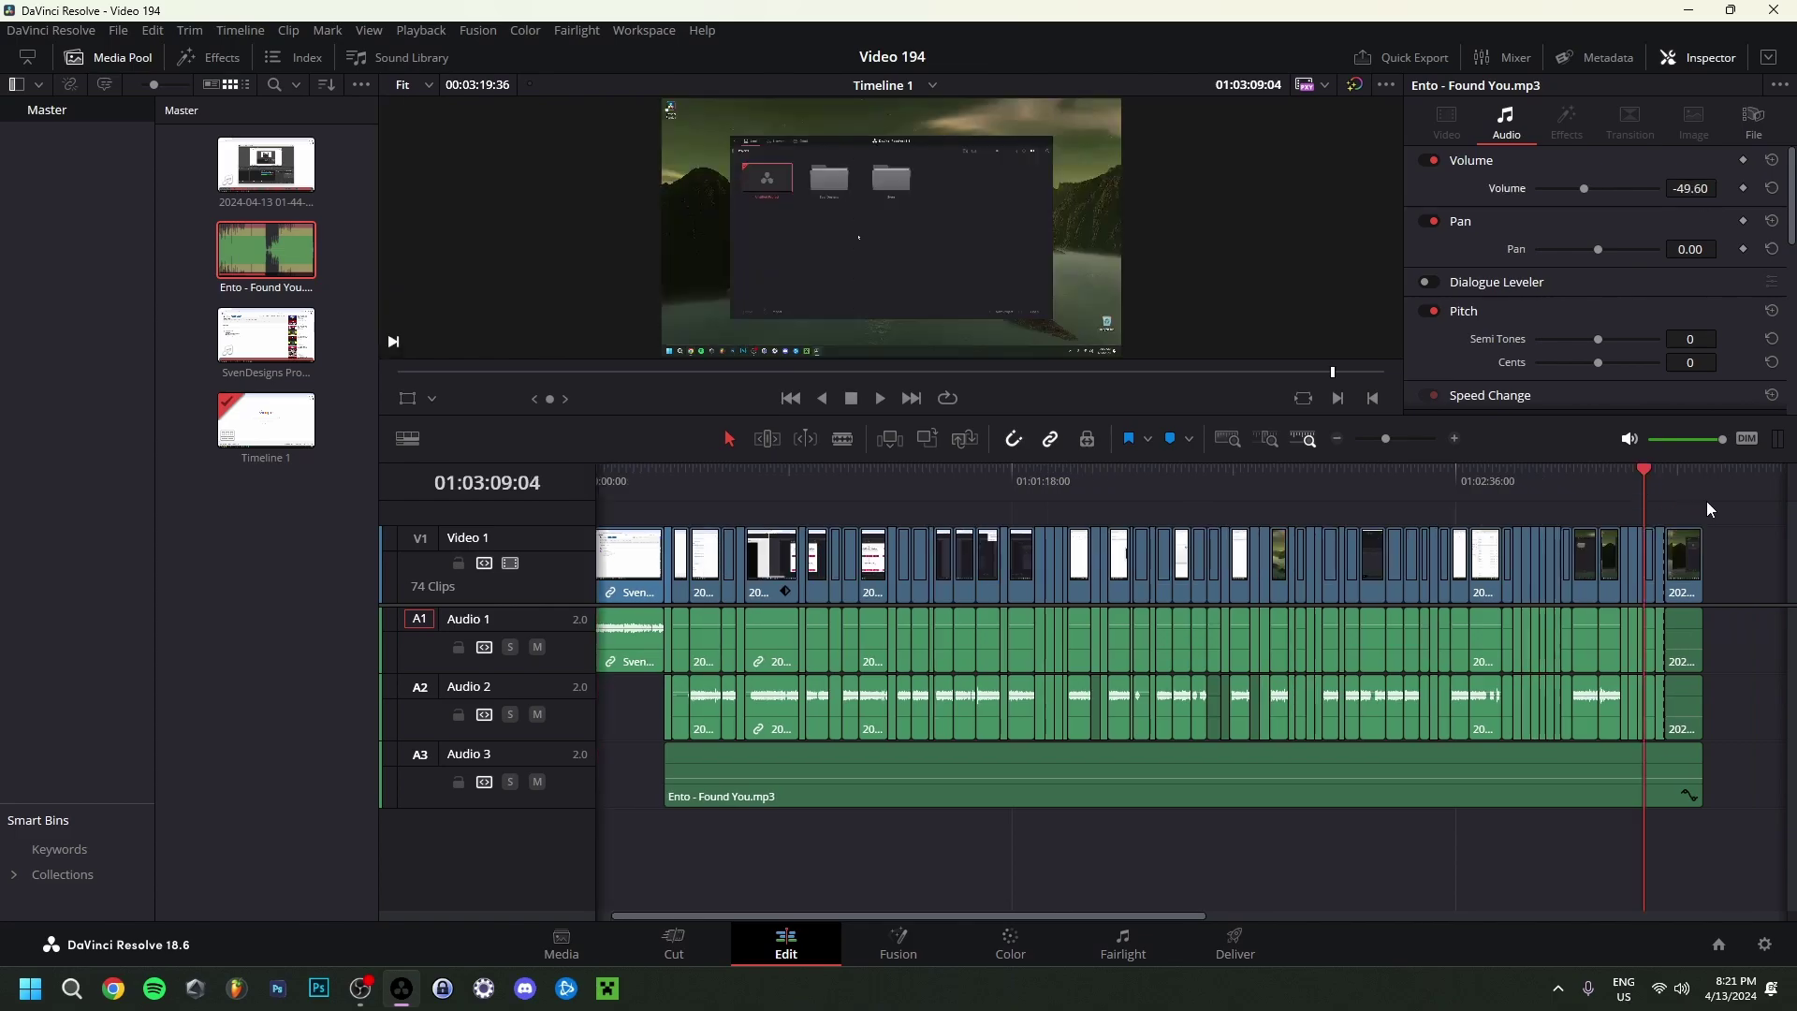
scroll(1698, 536, up, 2)
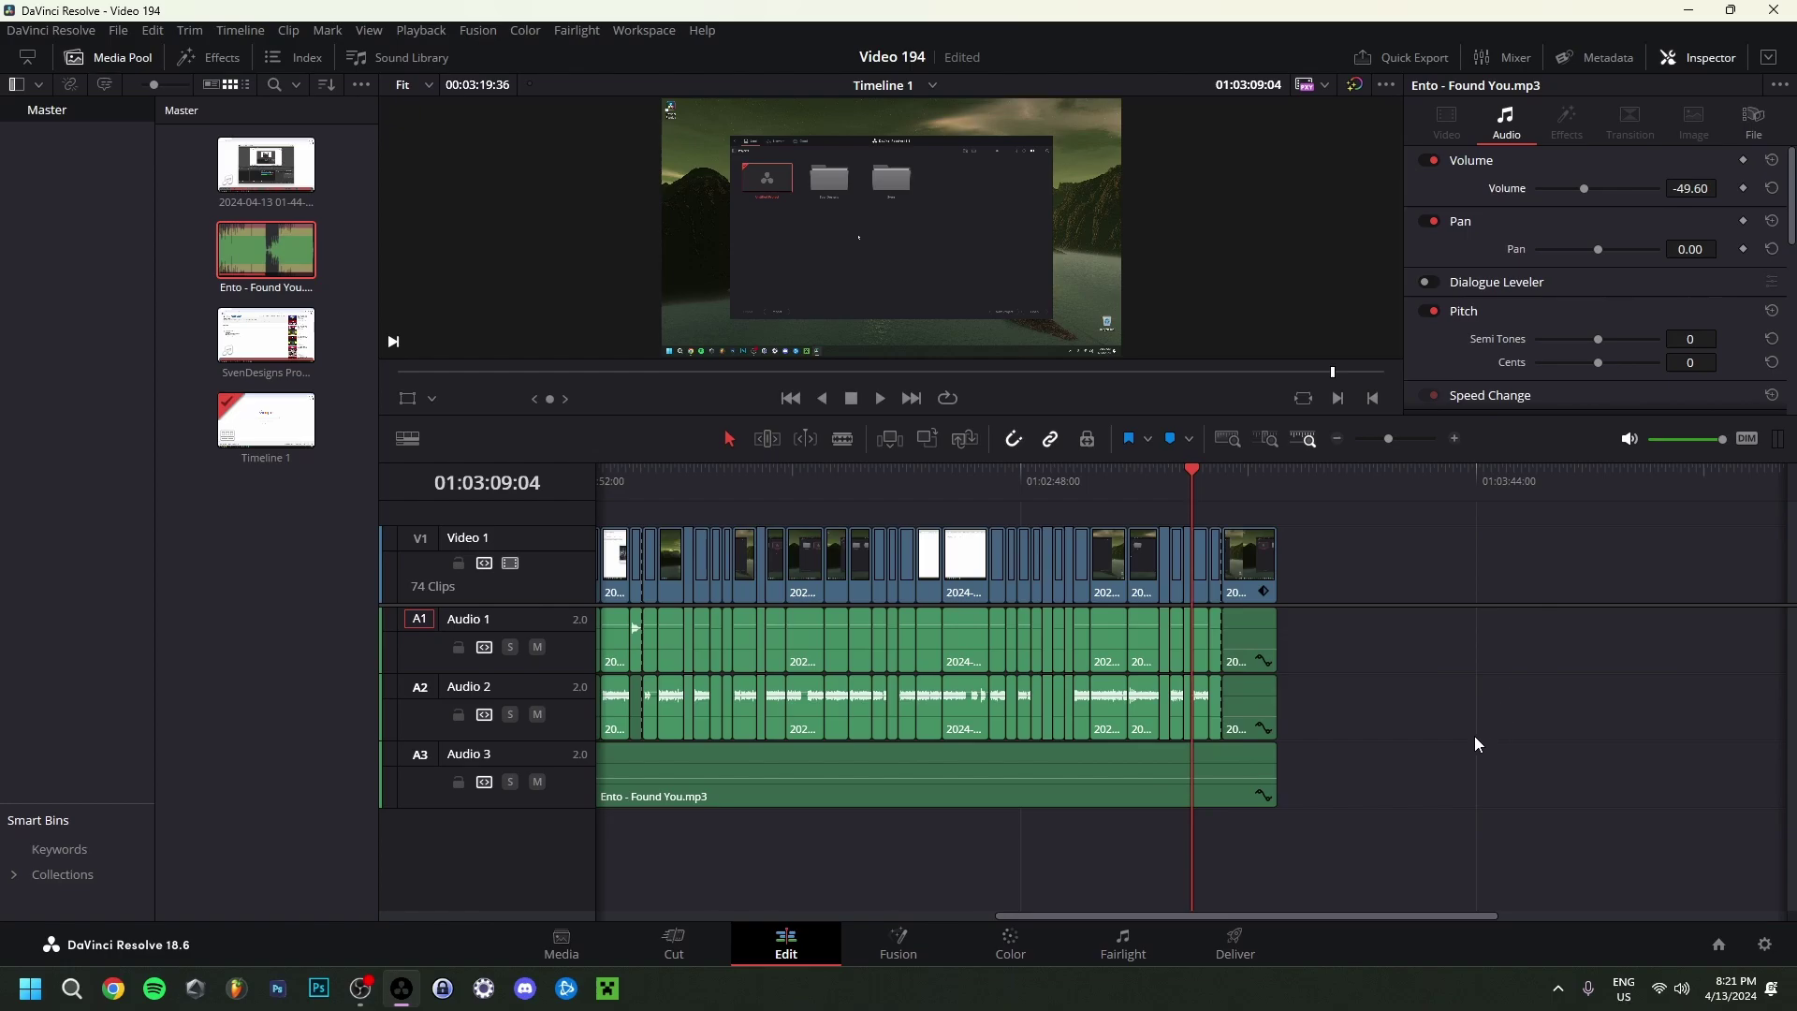
scroll(1350, 770, up, 1)
click(1292, 760)
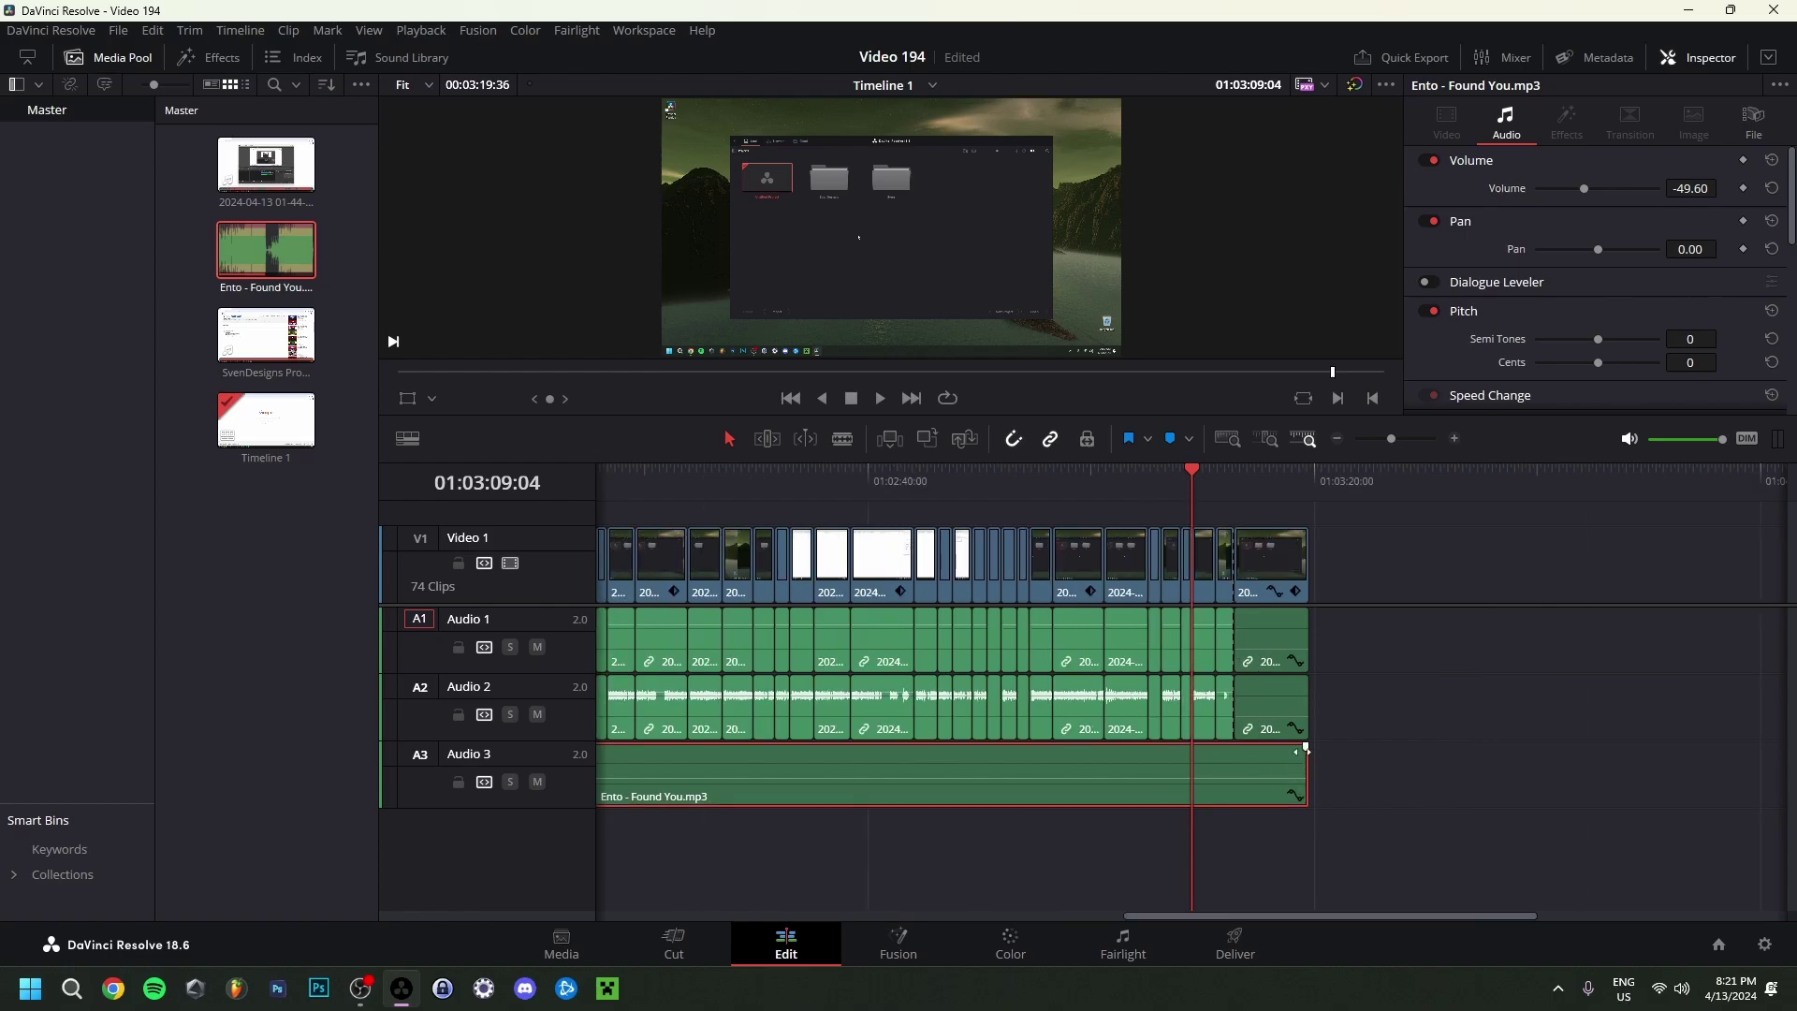
drag(1305, 746, 1239, 769)
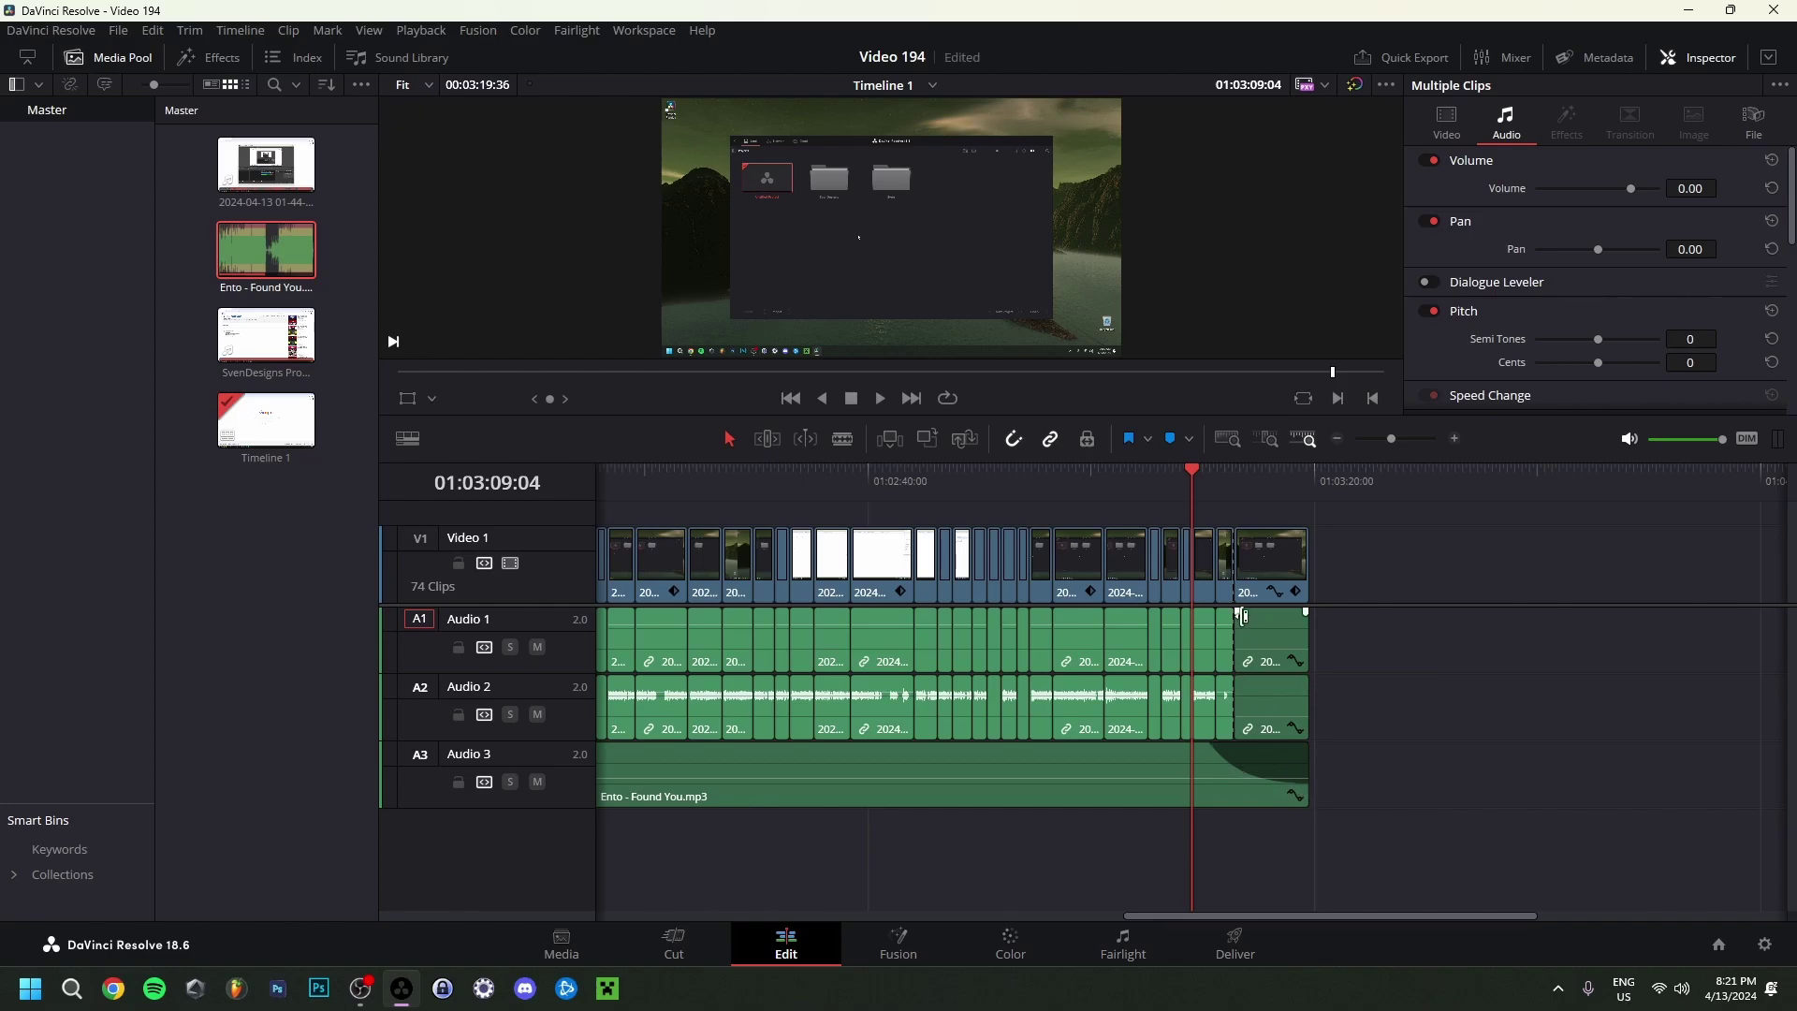
key(space)
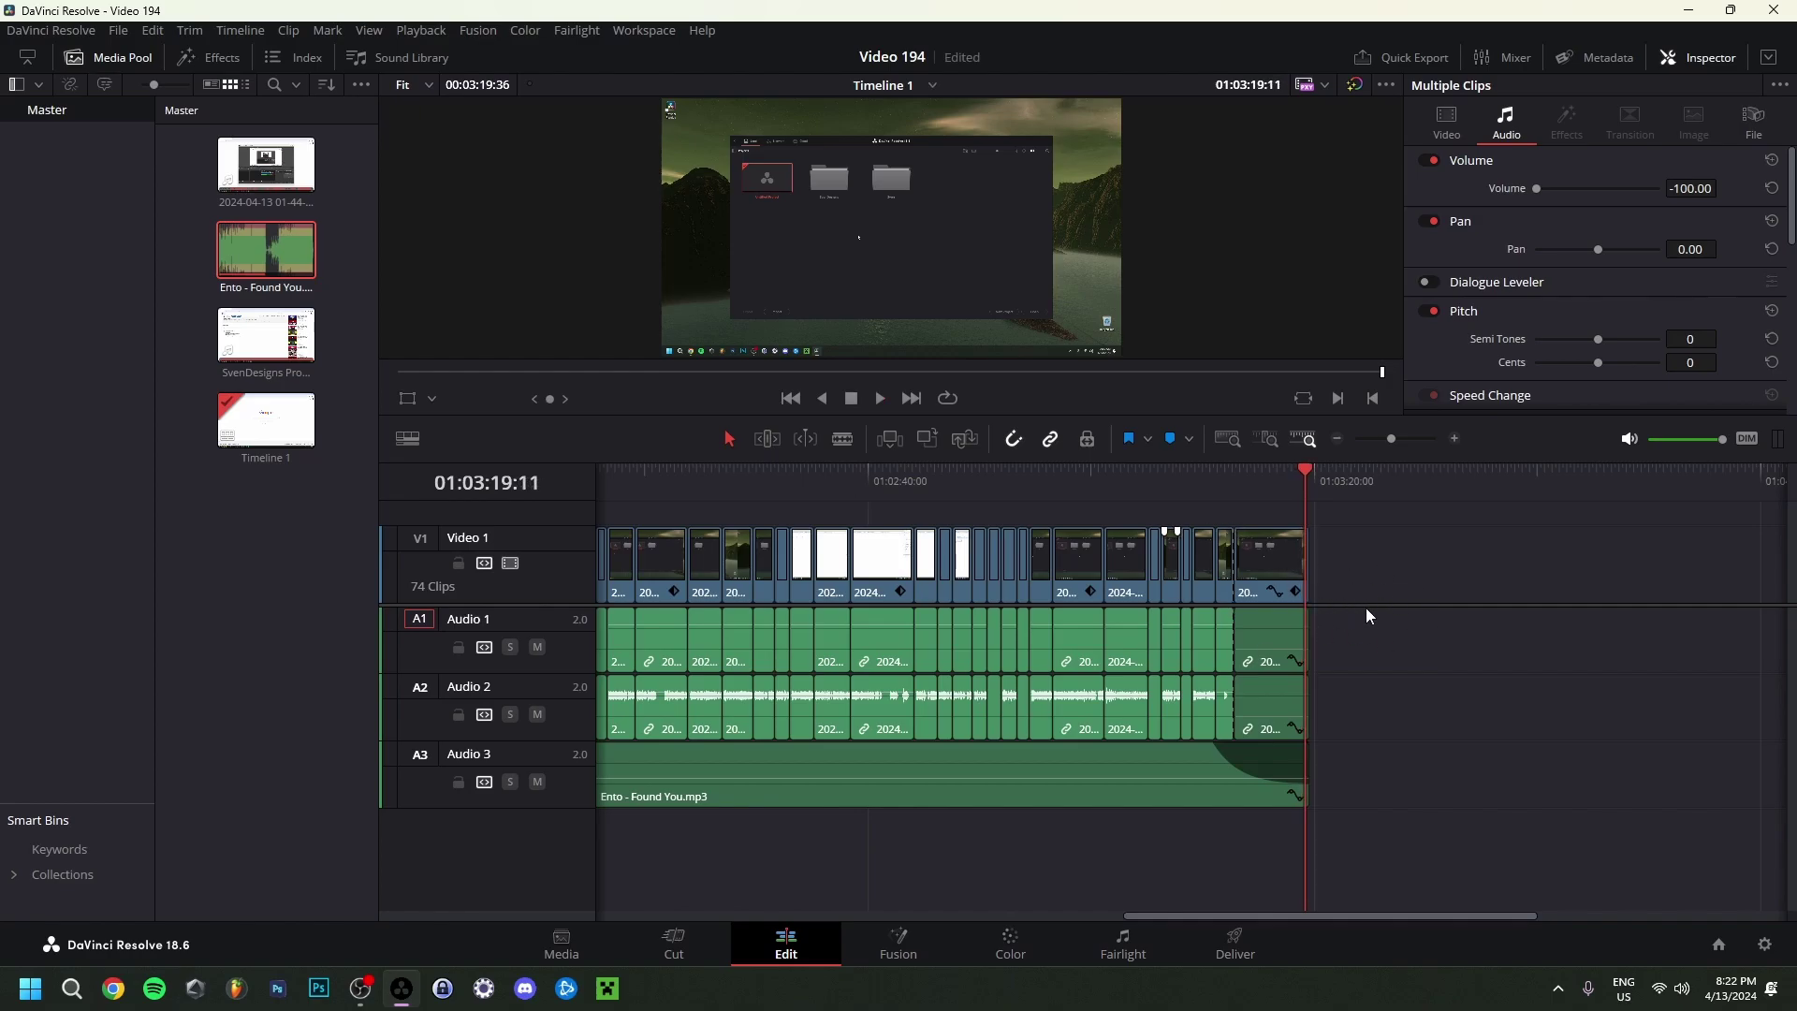
click(1348, 746)
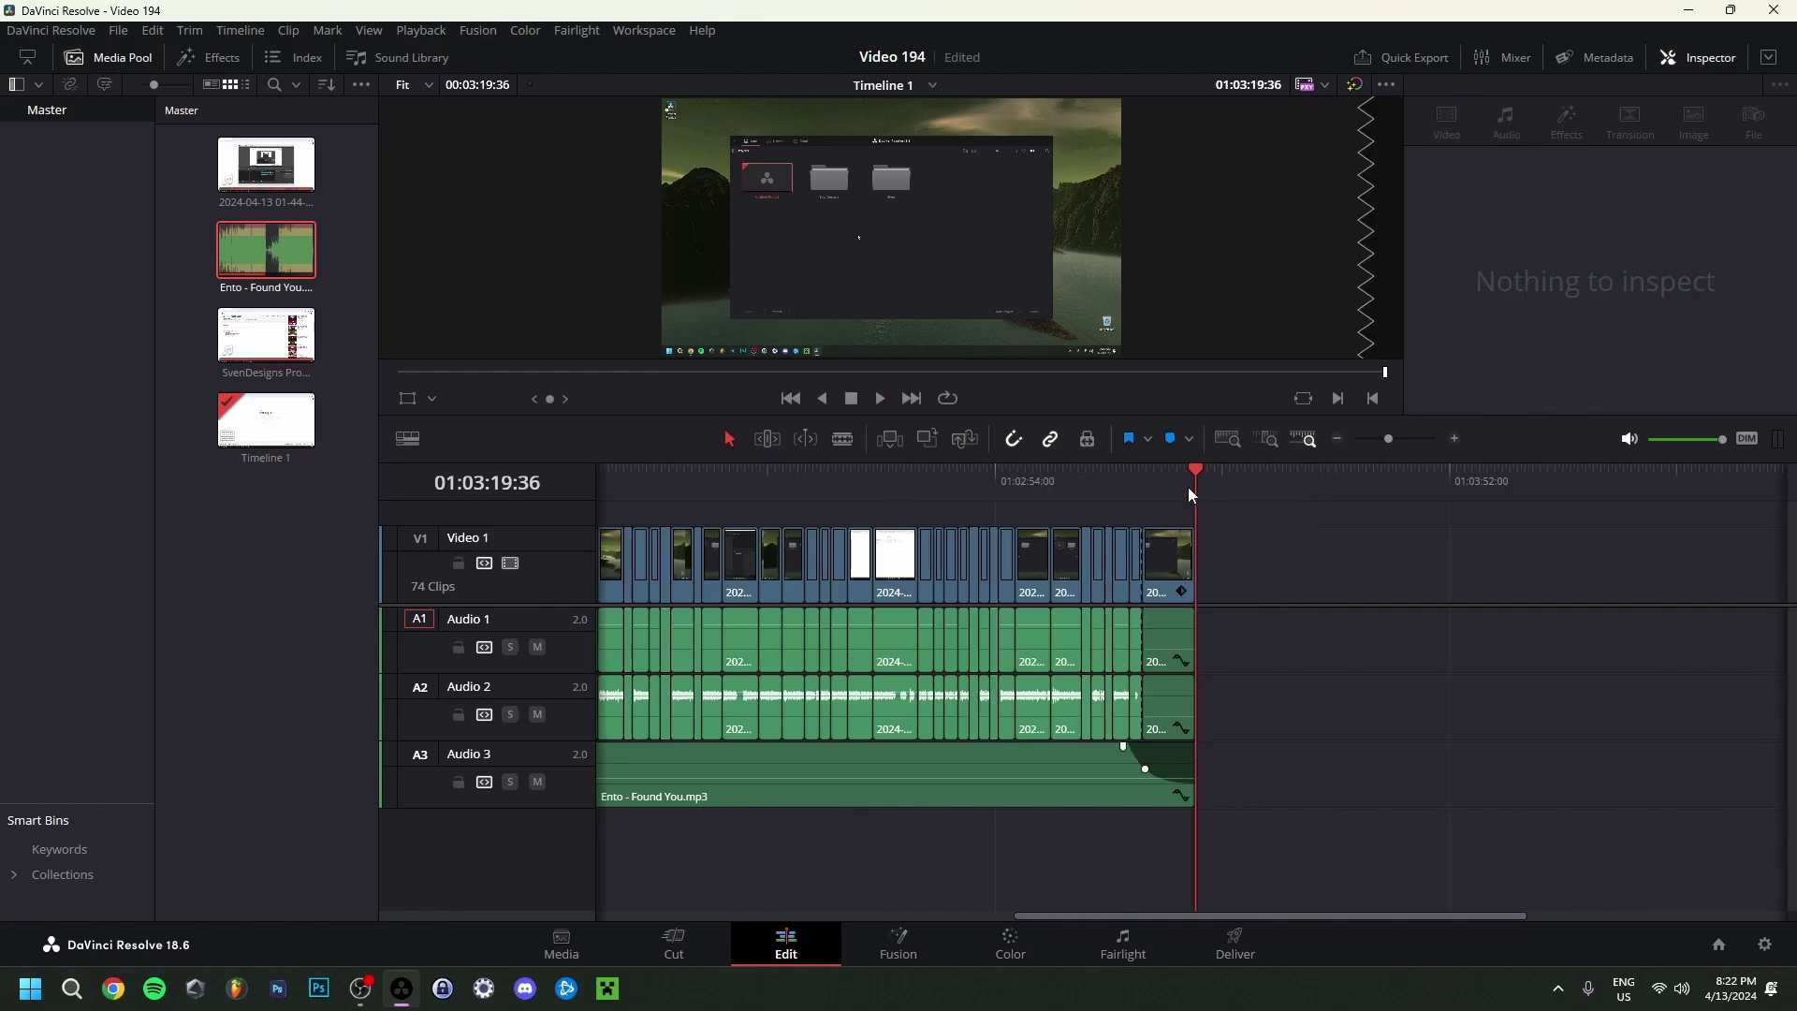
Save the current project under the name Video 194, overwriting the existing project of that name.
click(117, 30)
click(187, 209)
click(891, 503)
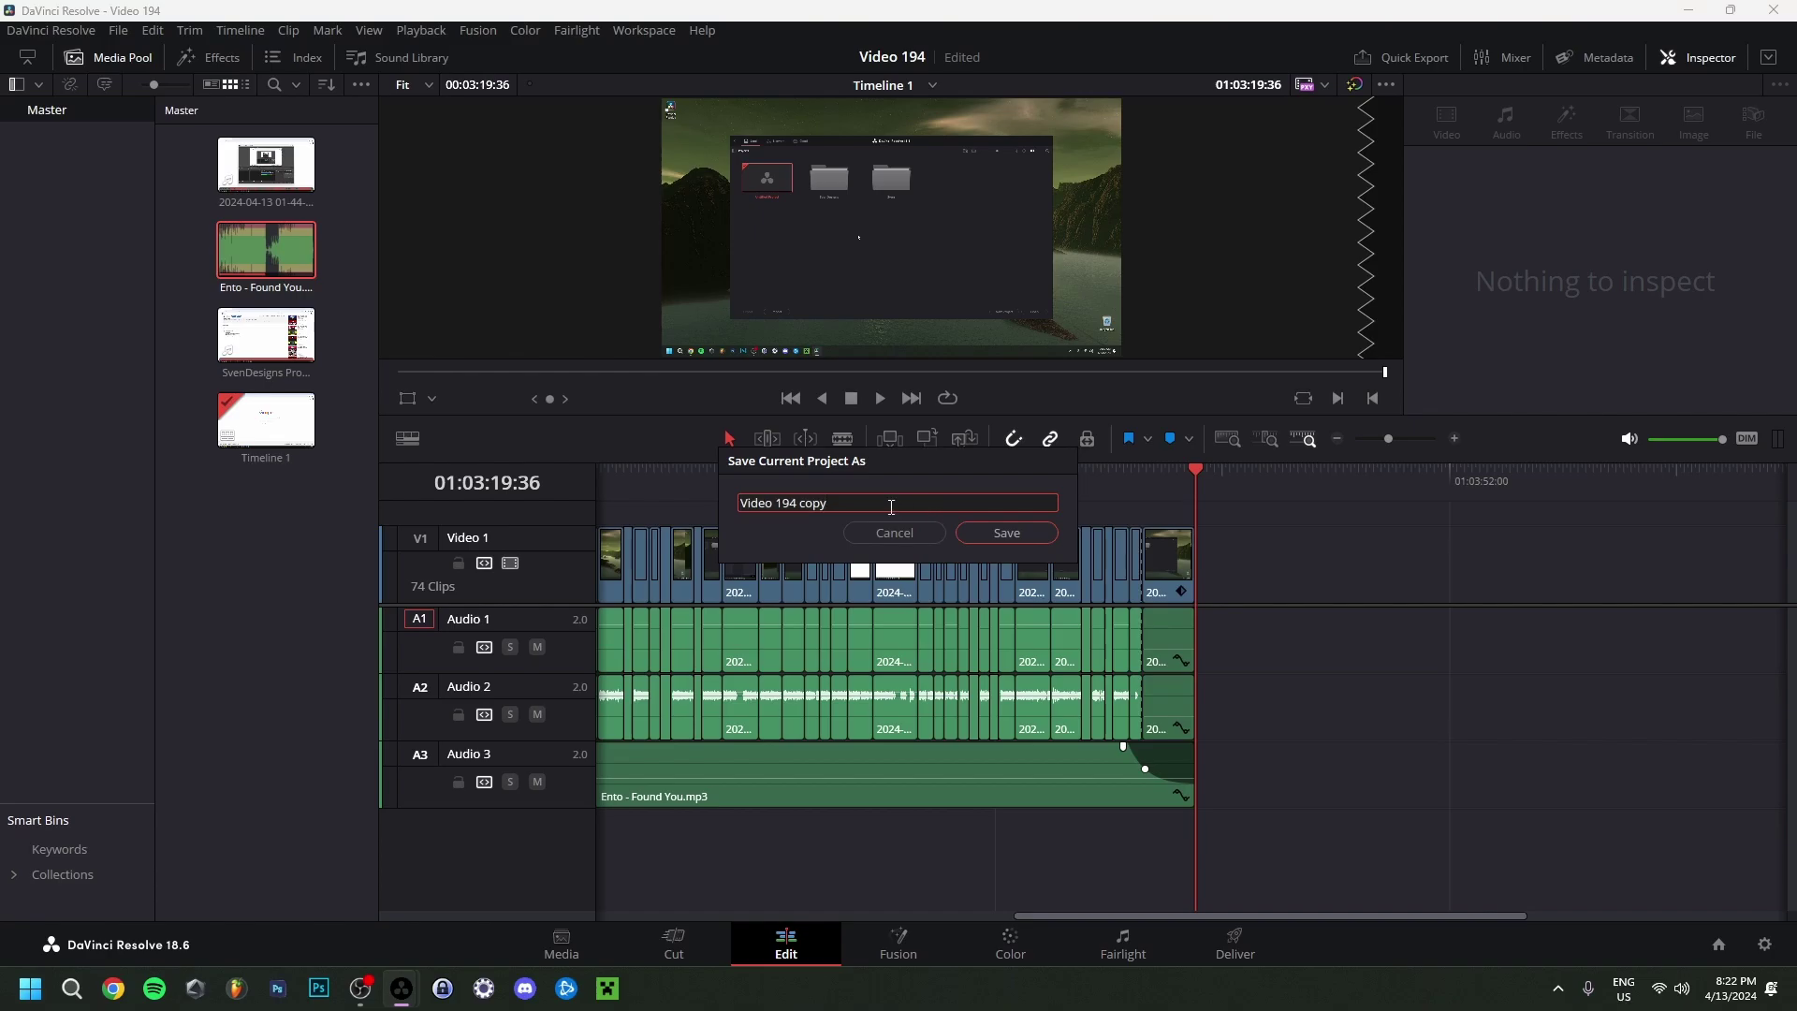
text(co)
key(BackSpace)
key(BackSpace)
key(BackSpace)
click(991, 530)
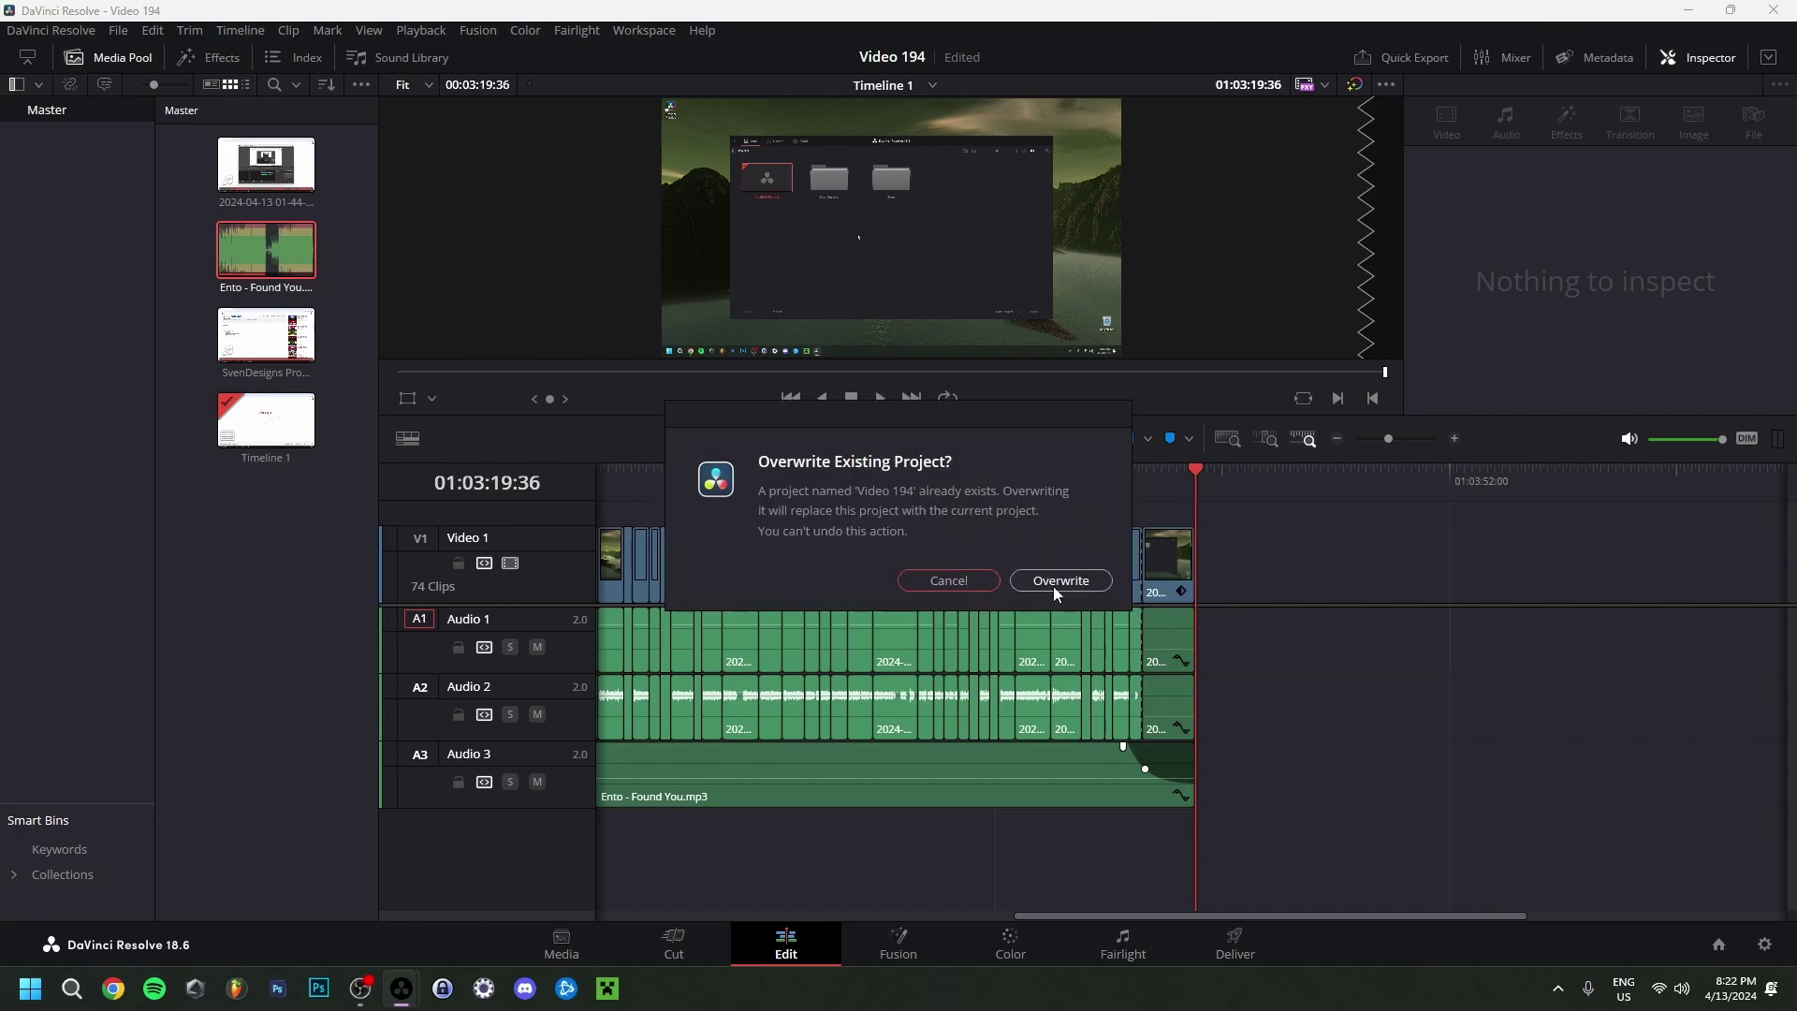
click(1055, 587)
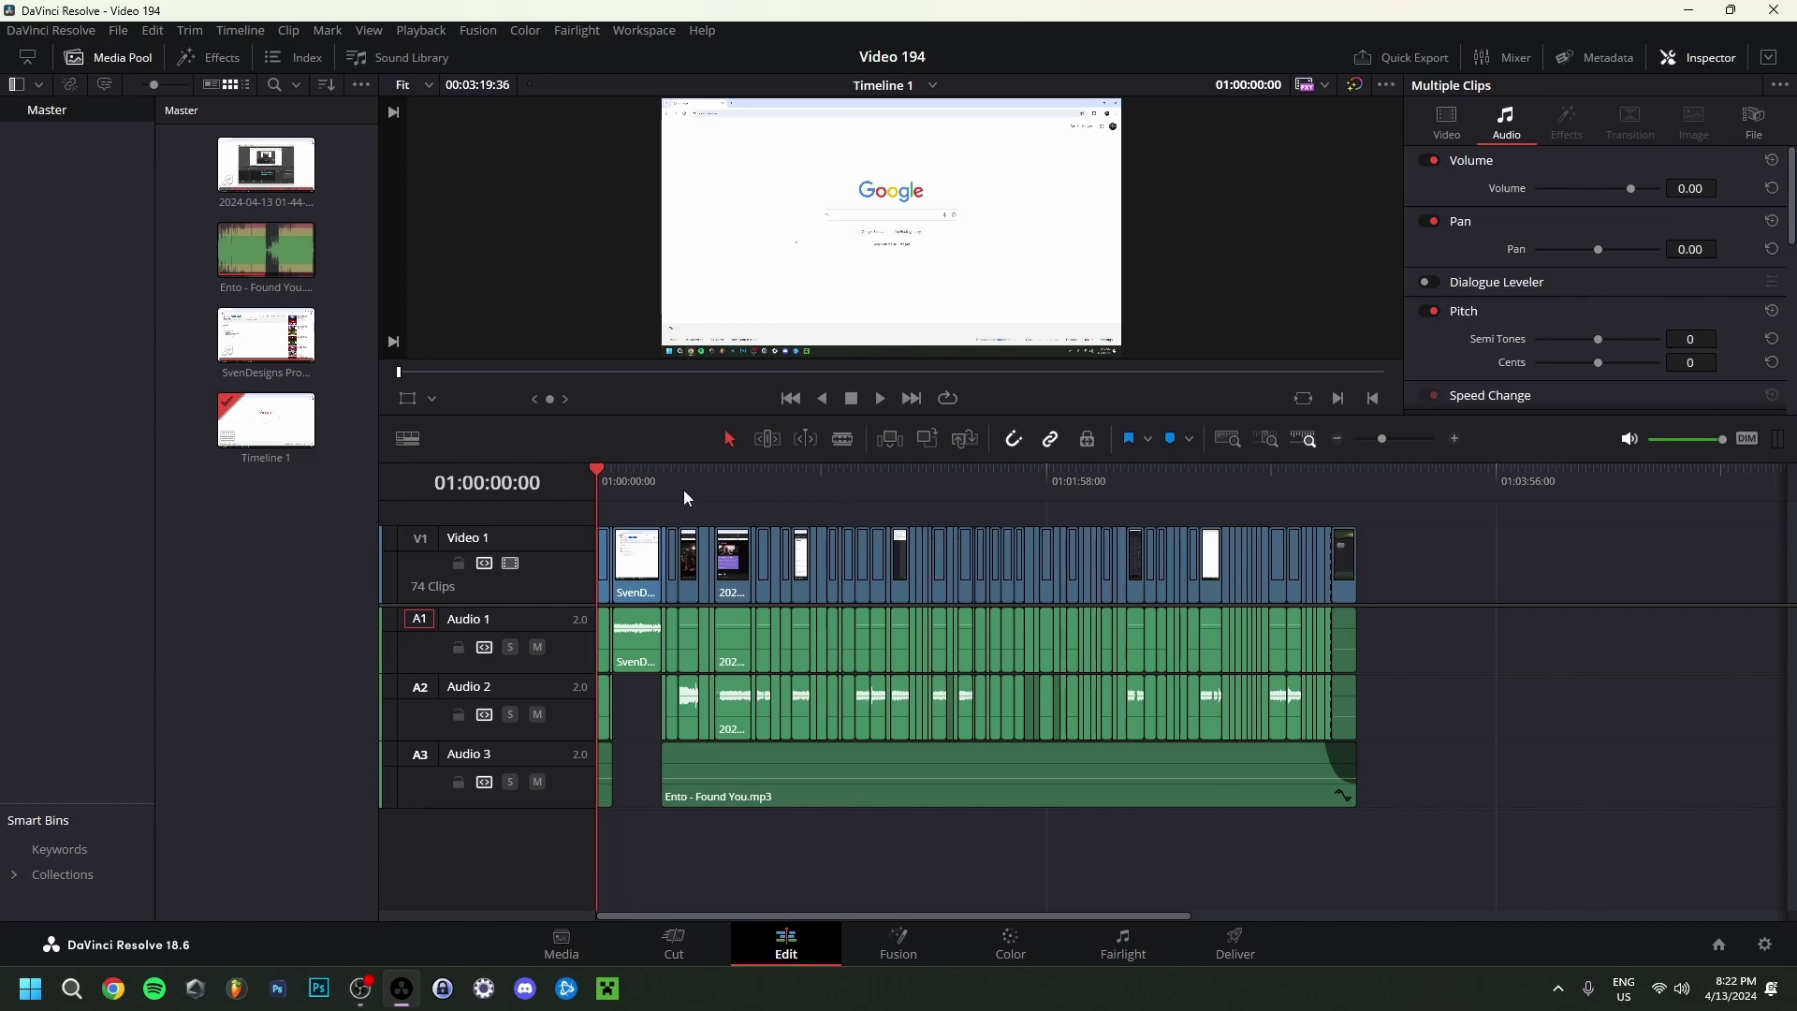
Quick-export the timeline with the YouTube preset as Video 194 into the Video 194 project's Video folder, and close the export dialog after rendering.
click(116, 31)
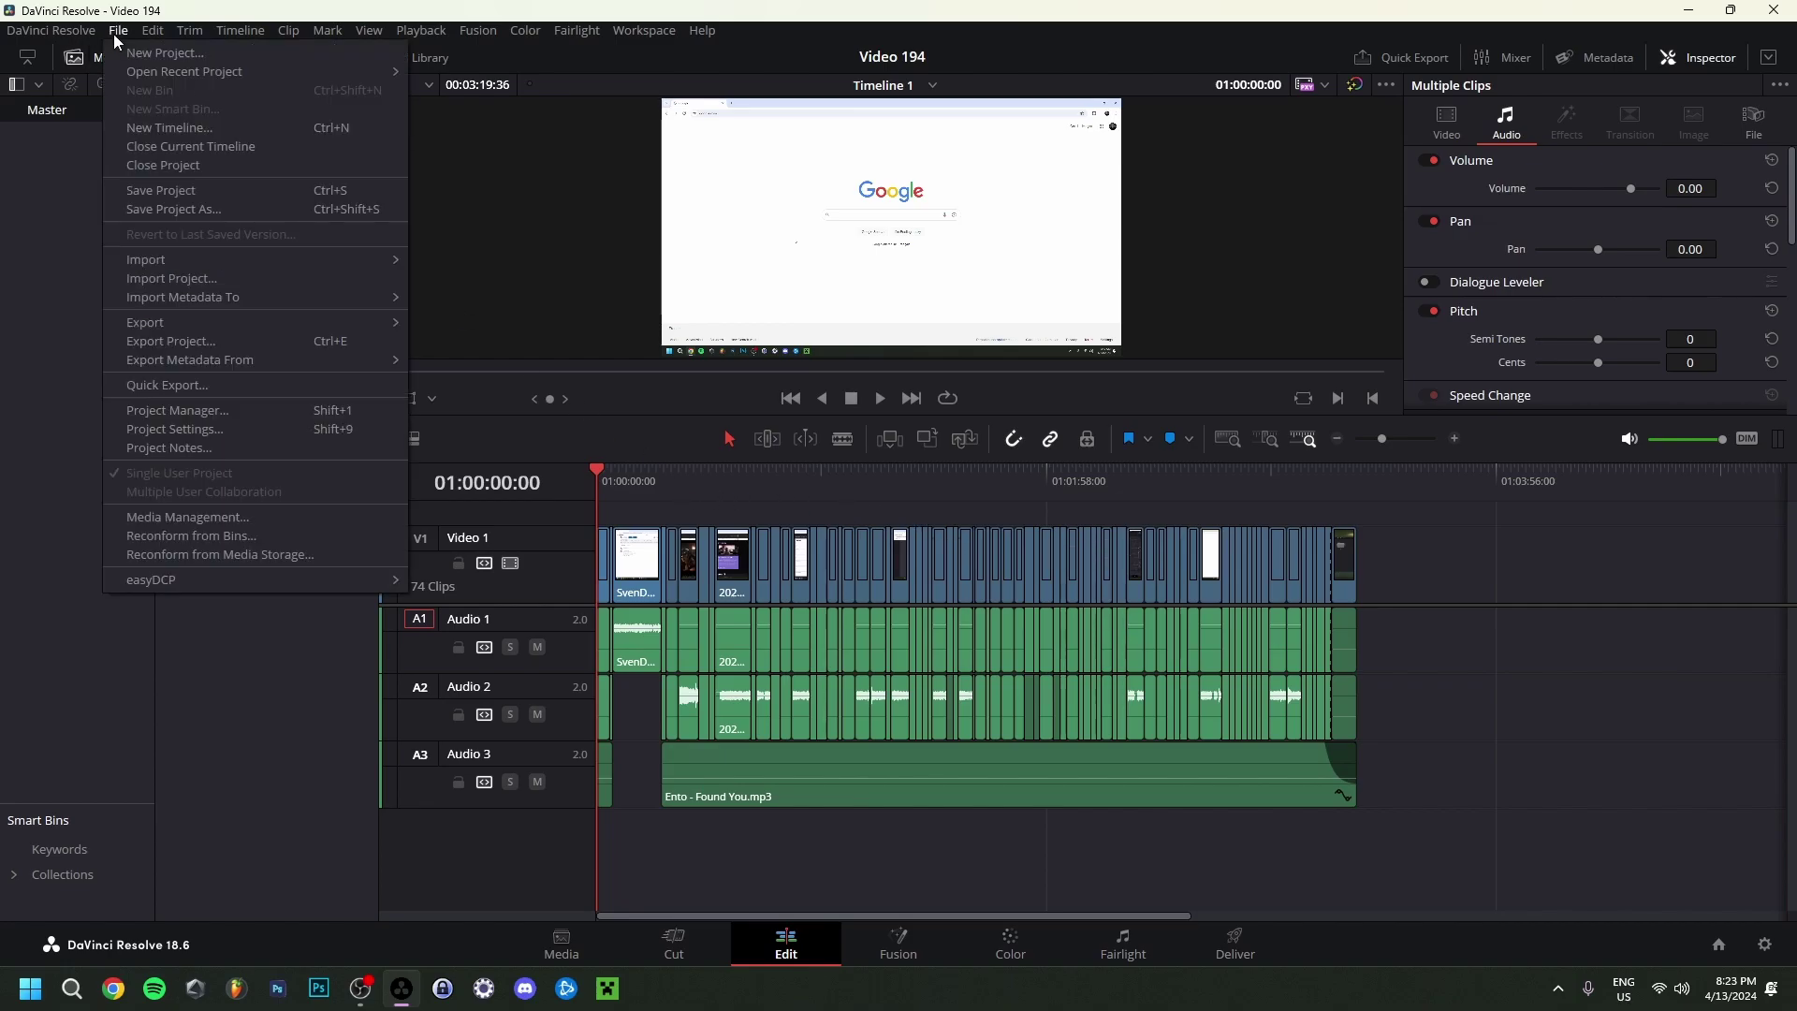
click(172, 387)
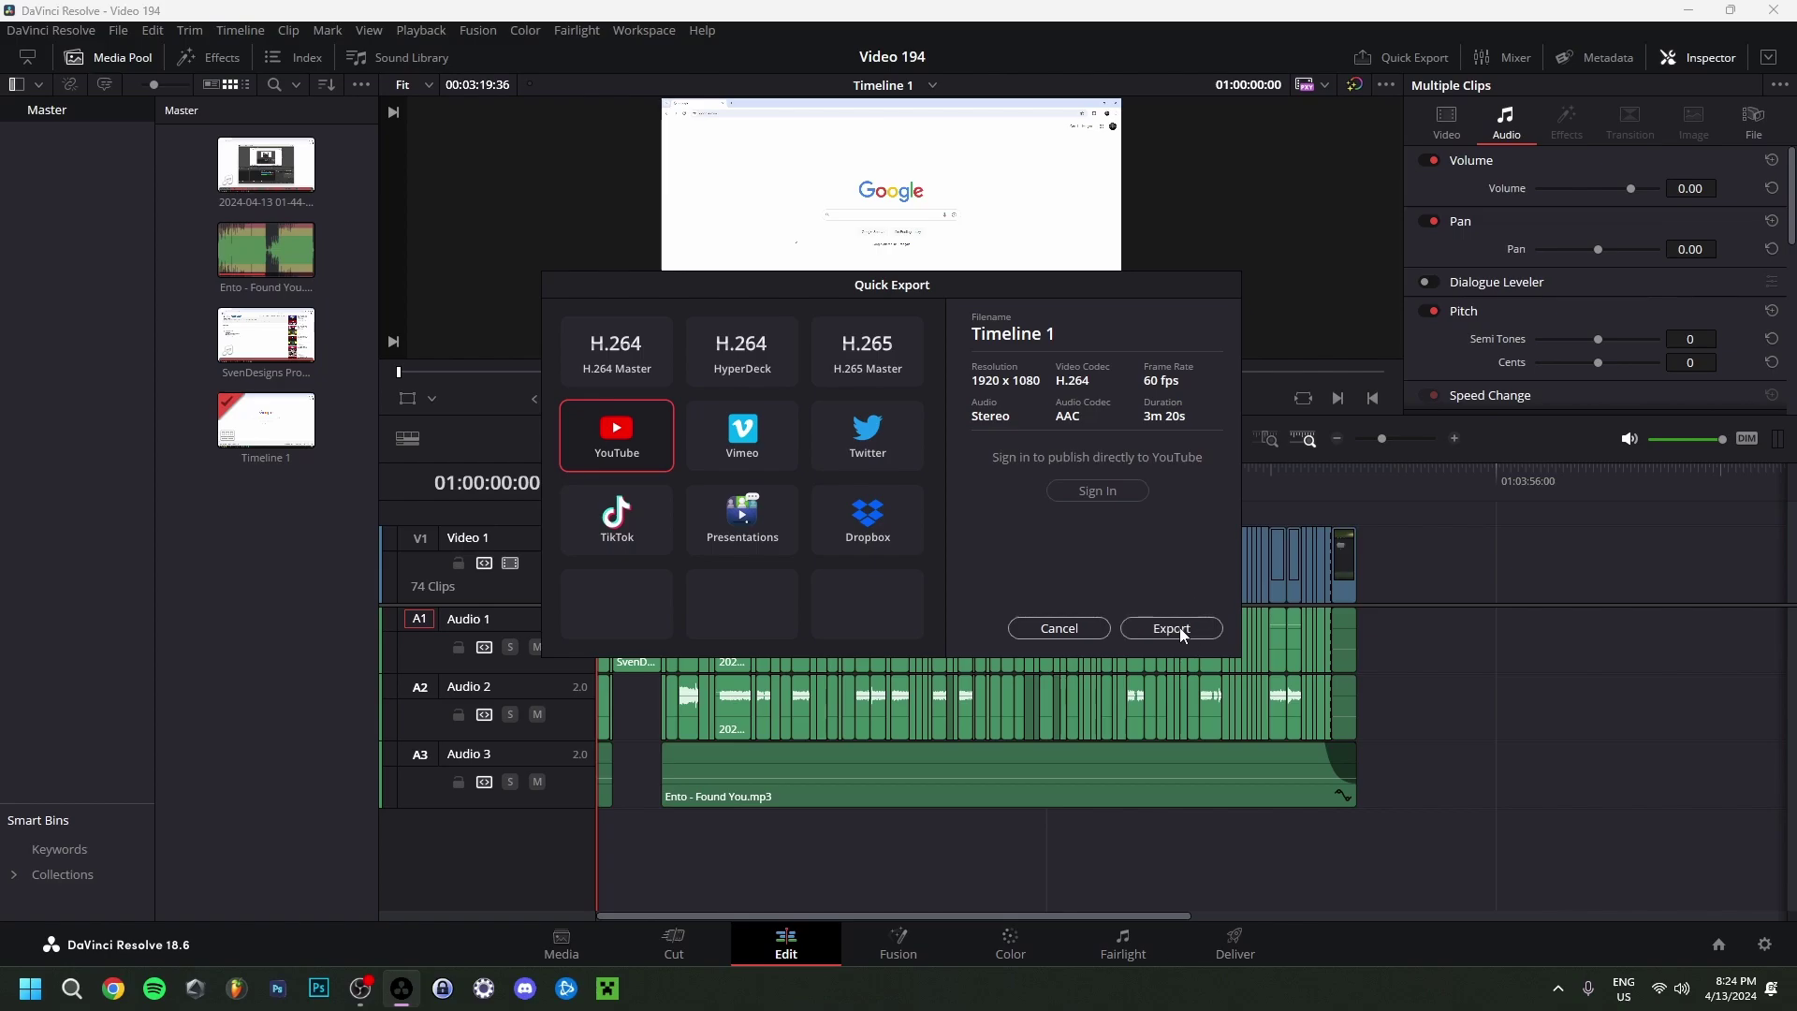
click(1180, 627)
double_click(691, 348)
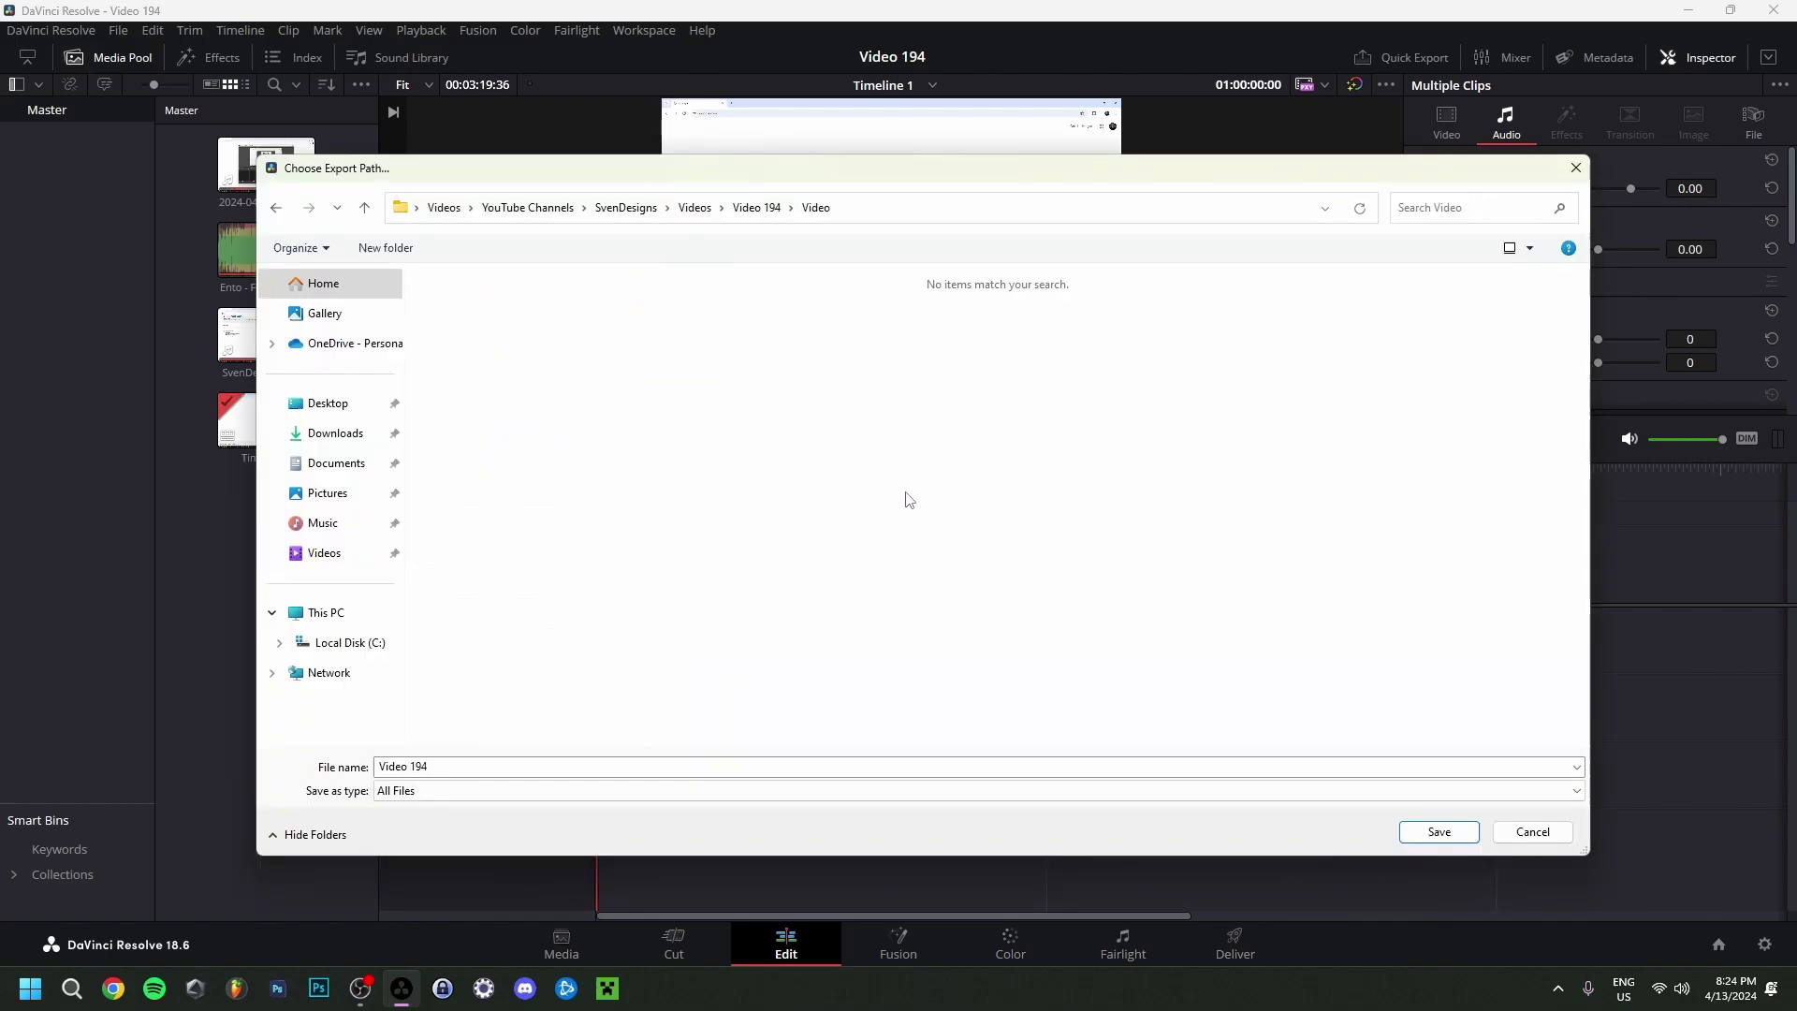
click(1438, 832)
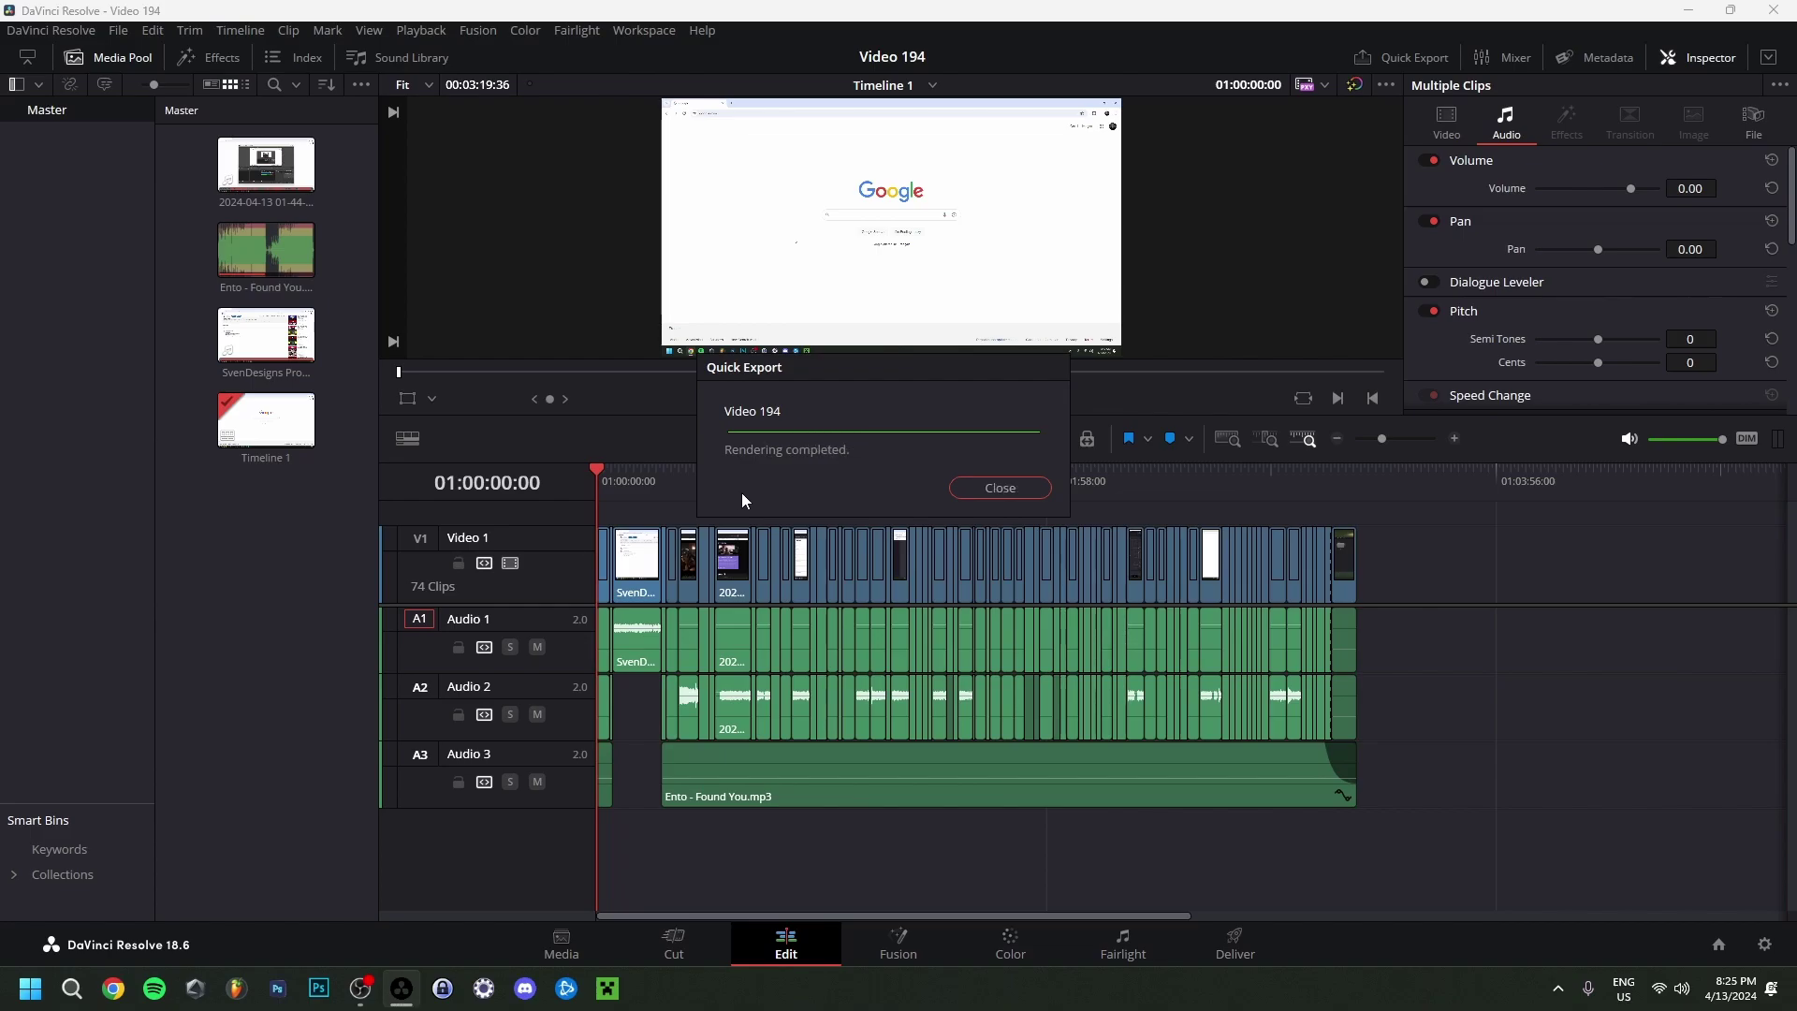
click(1000, 488)
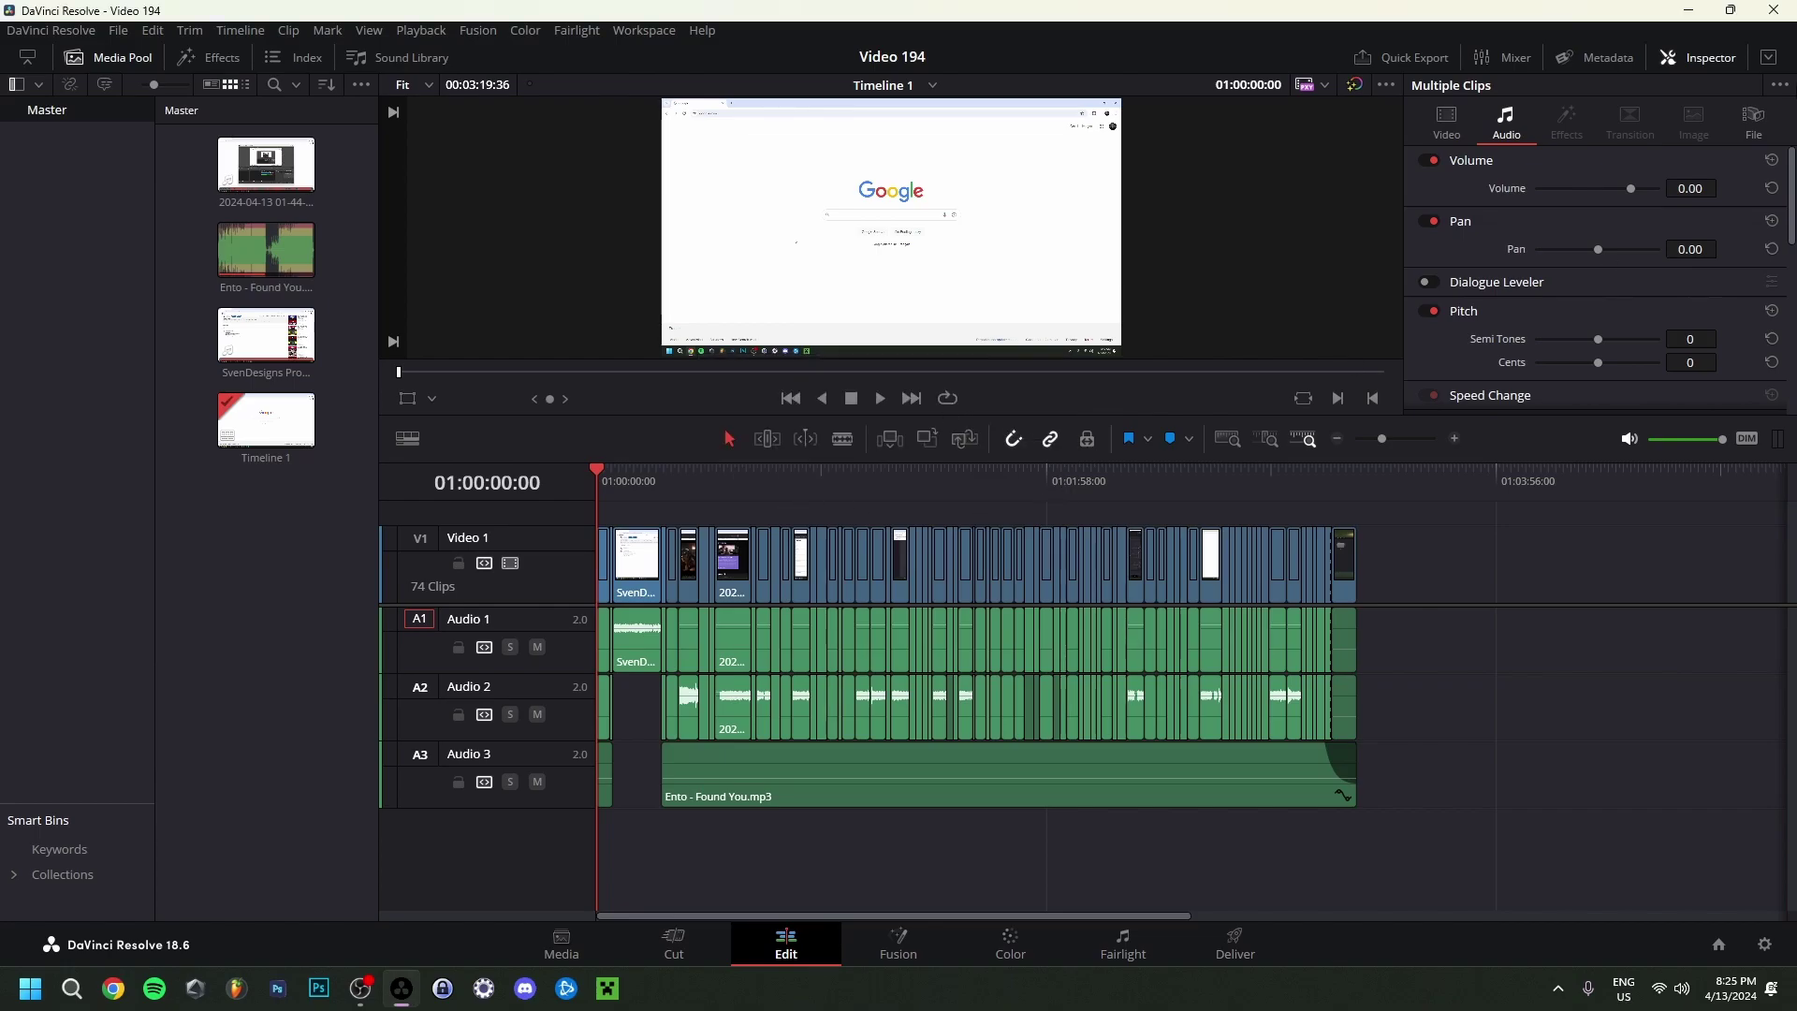